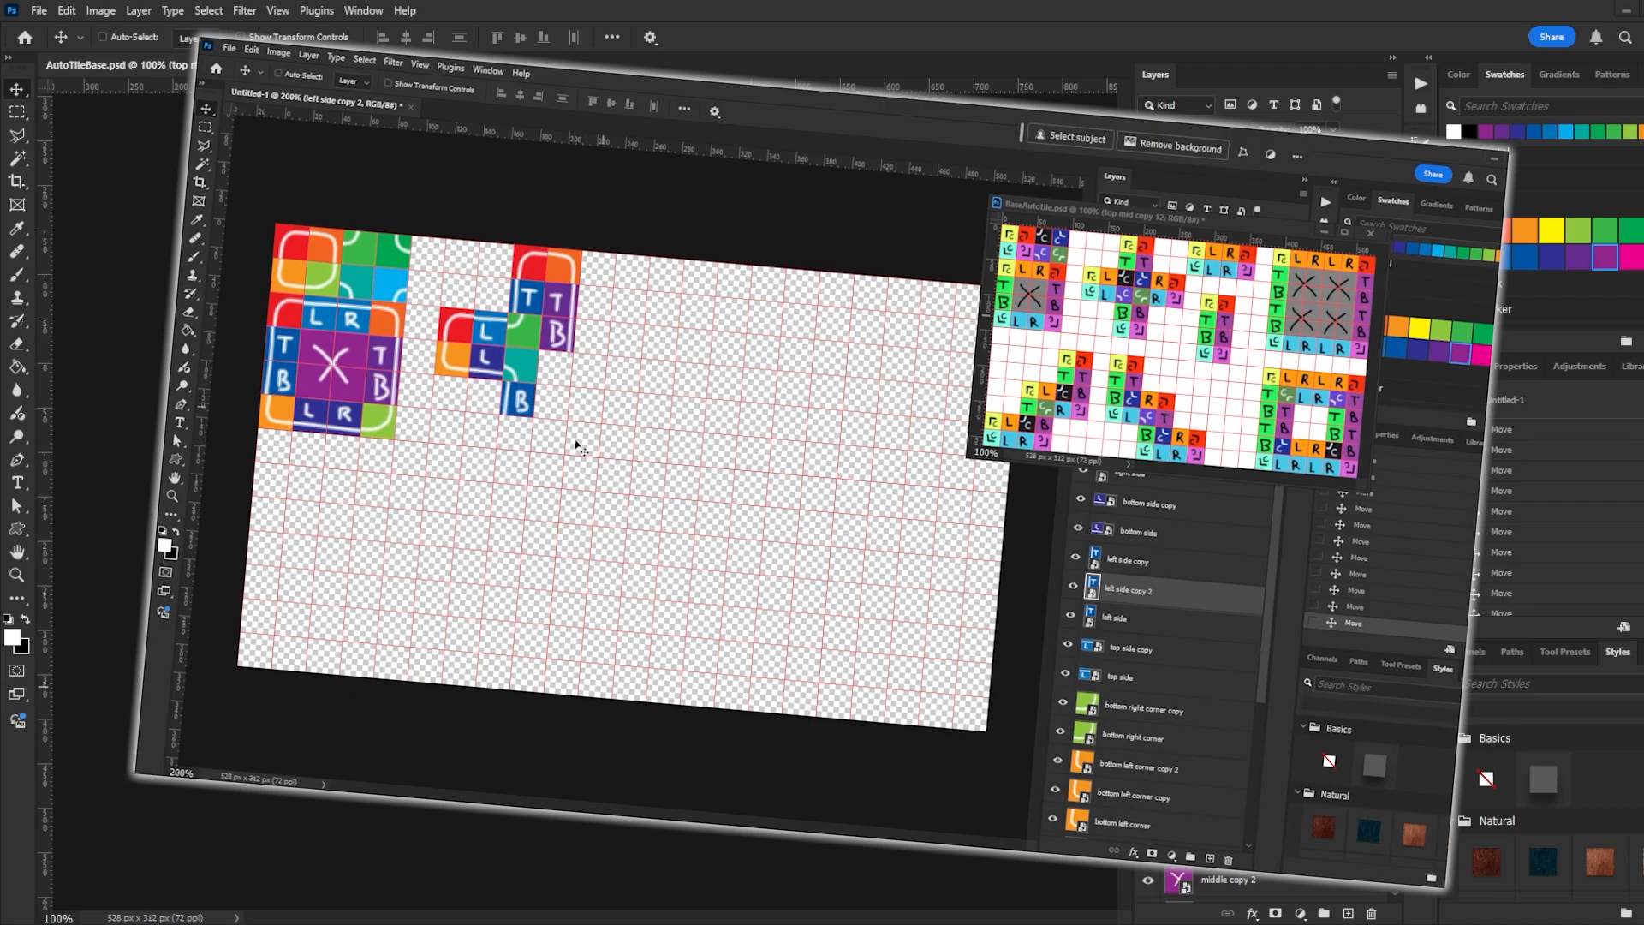
Move copied sub-tiles away from the base block to continue assembling the cross-shaped tile arrangement beside it
drag(276, 413, 515, 432)
drag(382, 424, 550, 438)
drag(381, 387, 550, 400)
drag(392, 285, 555, 368)
drag(340, 421, 589, 377)
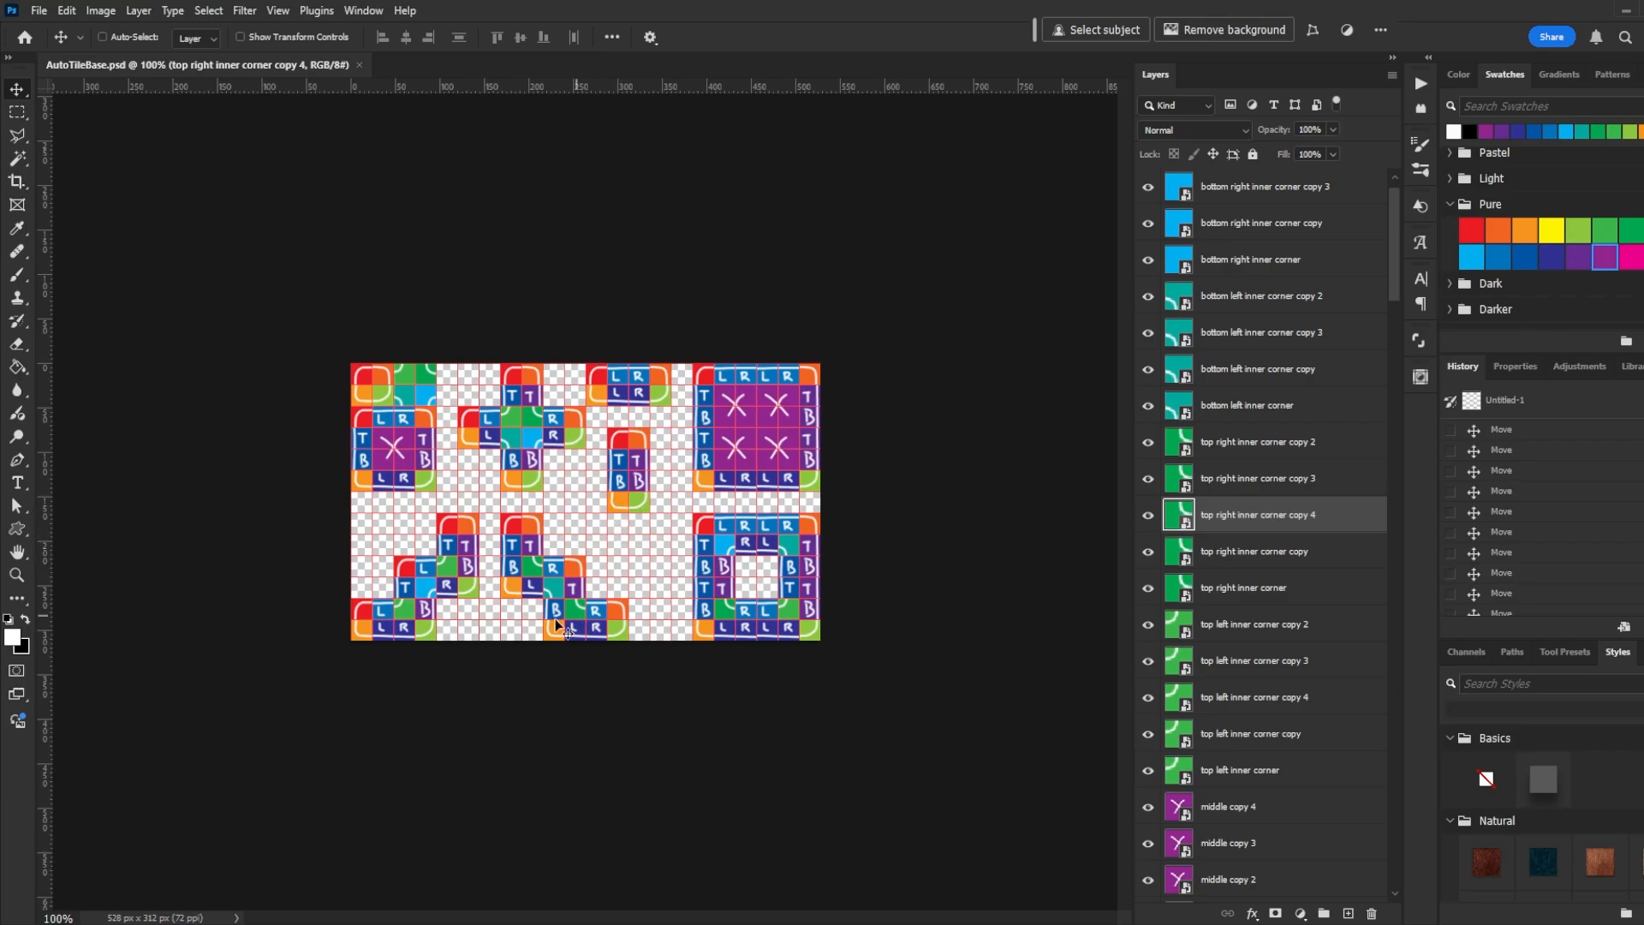
Duplicate the AutoTileBase image as "AutoTile Cobblestone", keeping its layers unmerged
click(101, 17)
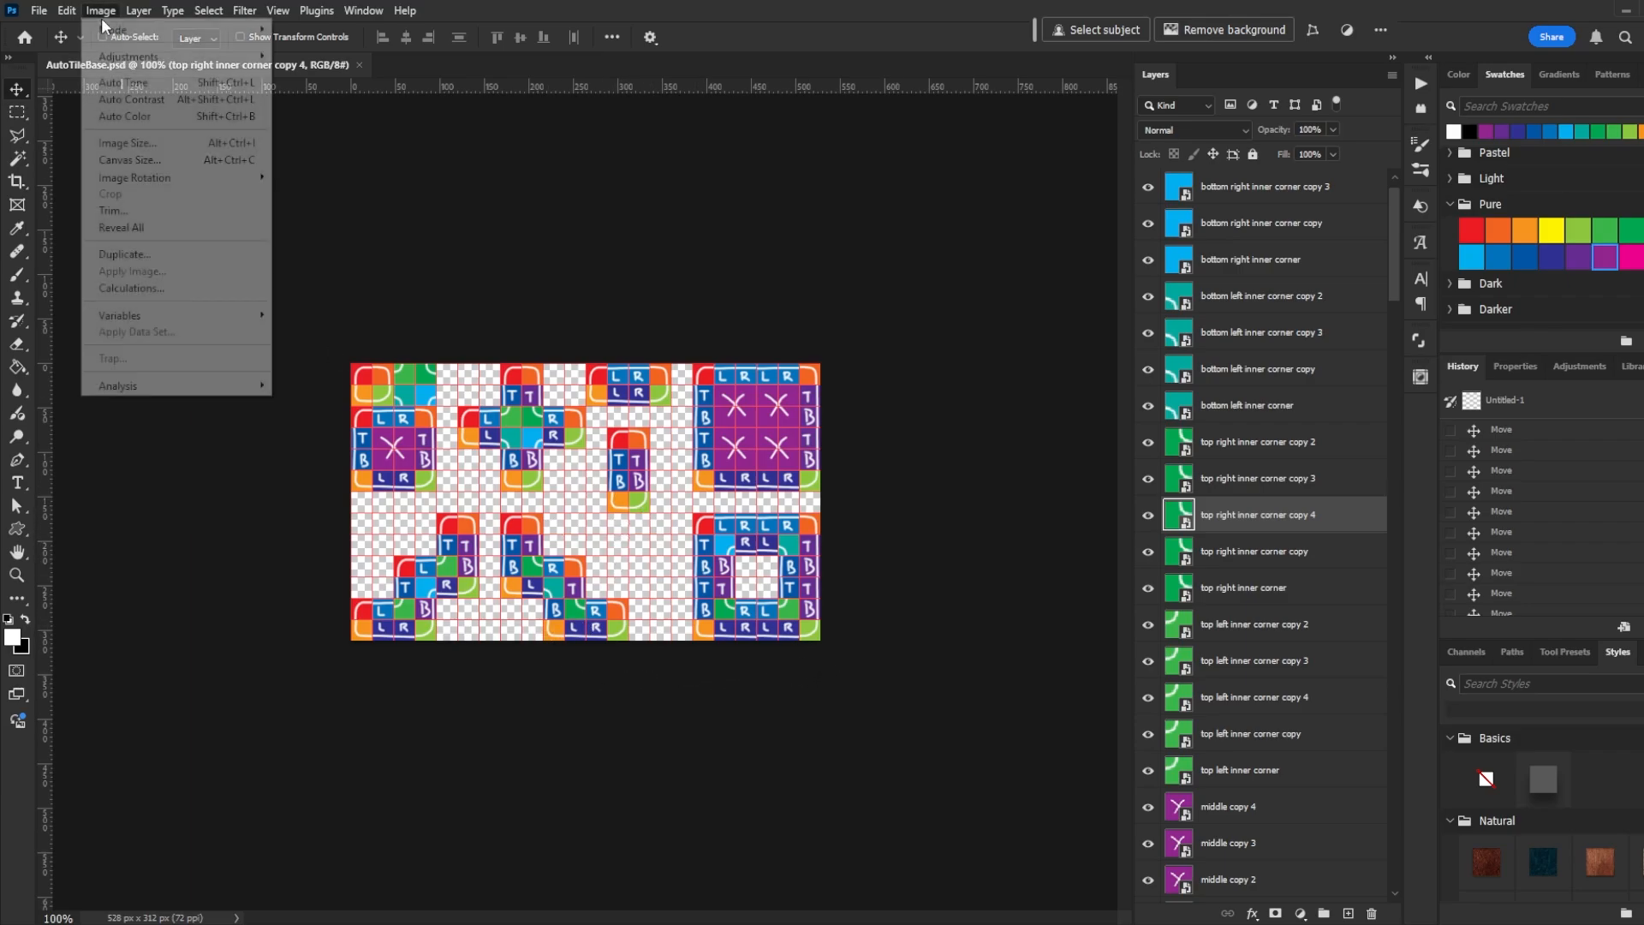
click(166, 254)
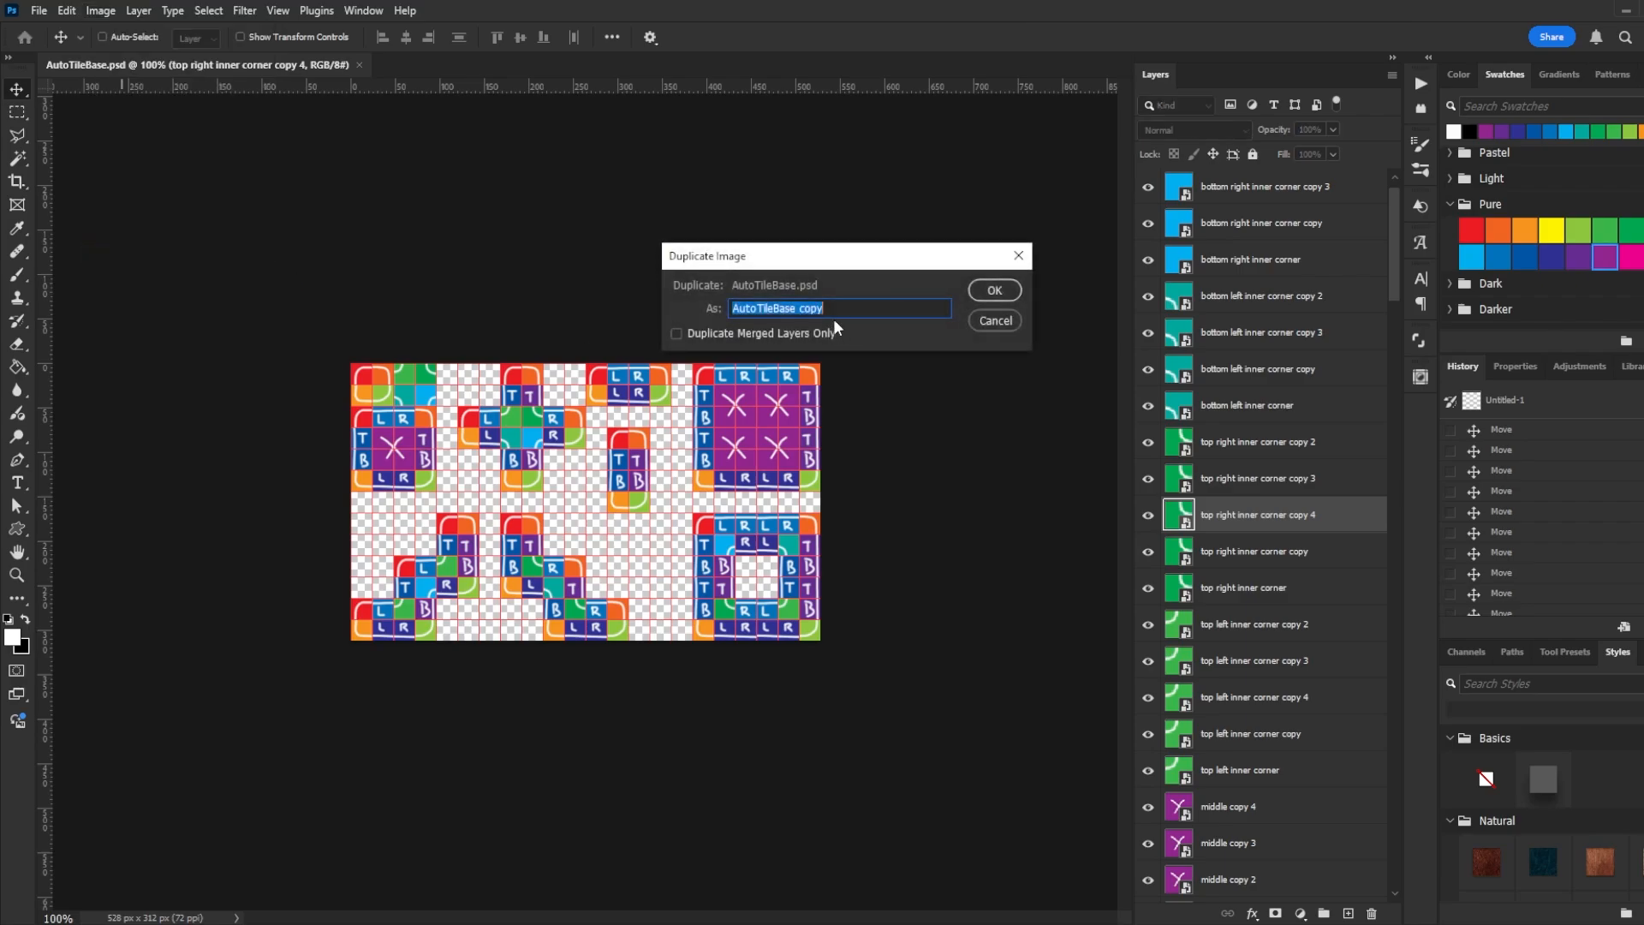
drag(827, 310, 775, 305)
text(Cobbleston)
text(e)
click(985, 293)
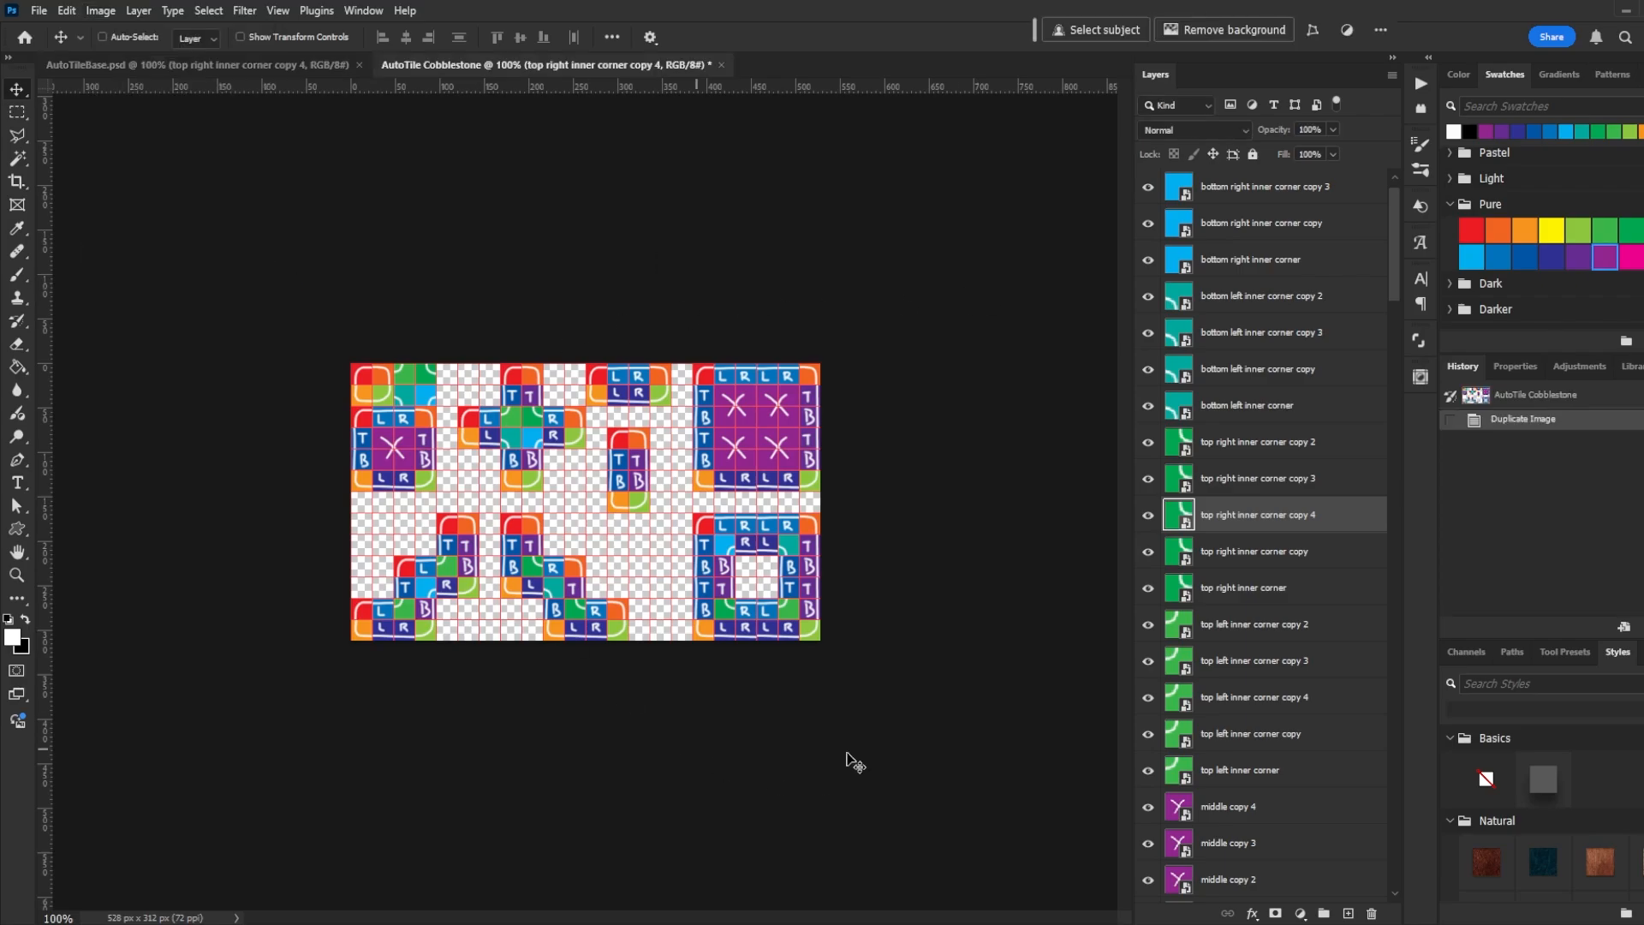
click(279, 66)
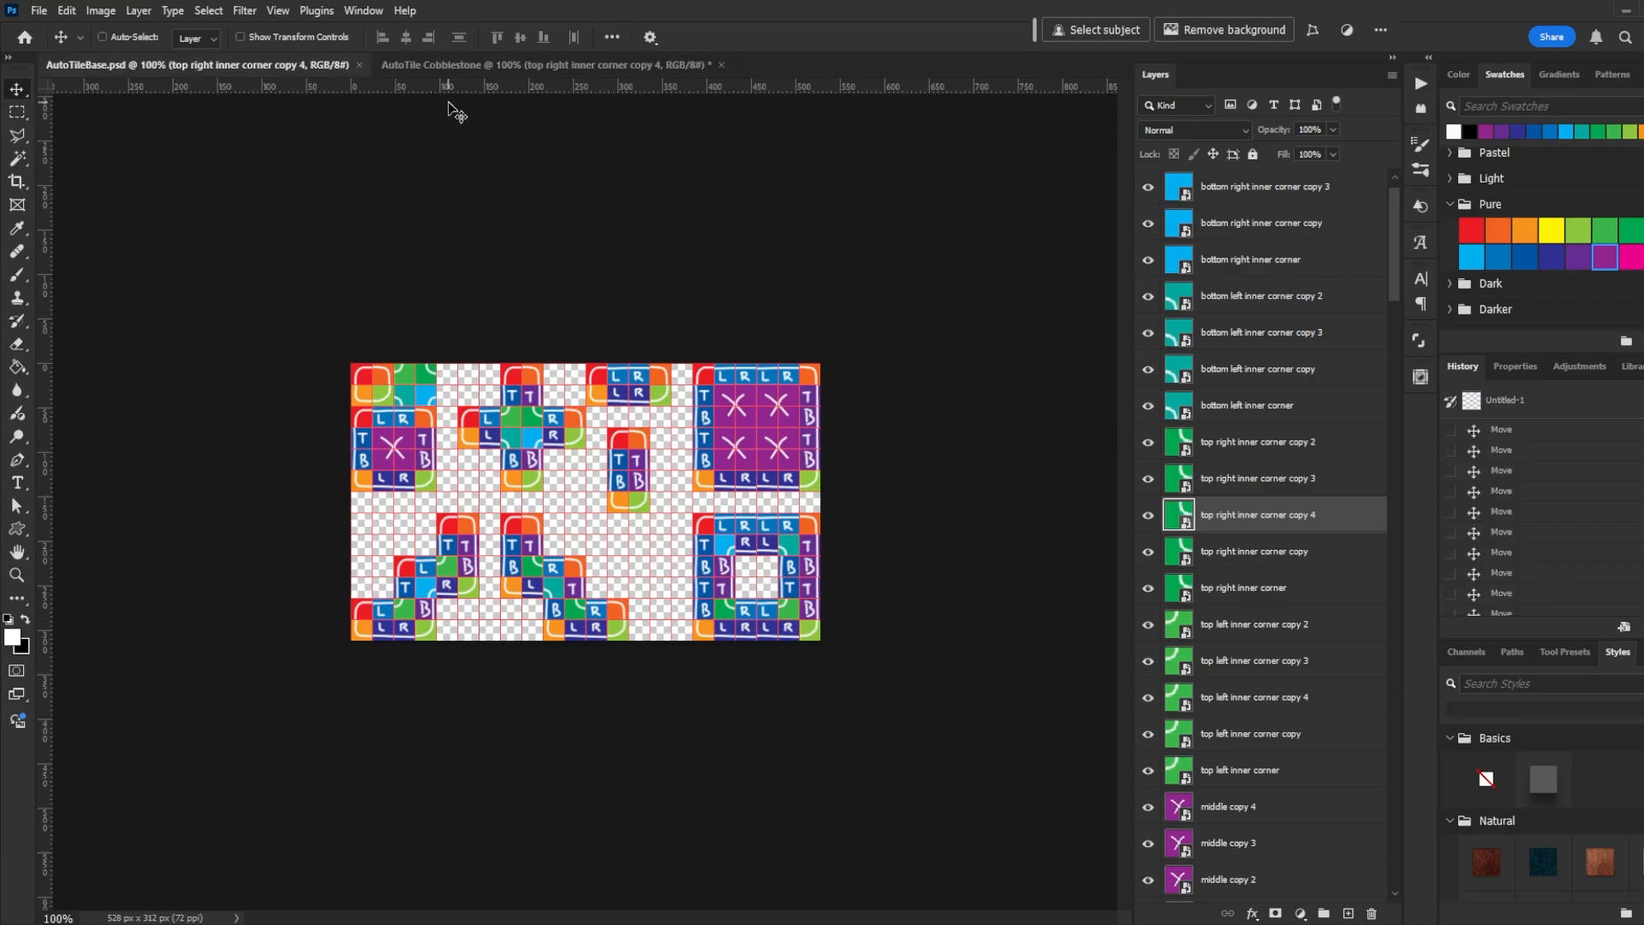
click(462, 66)
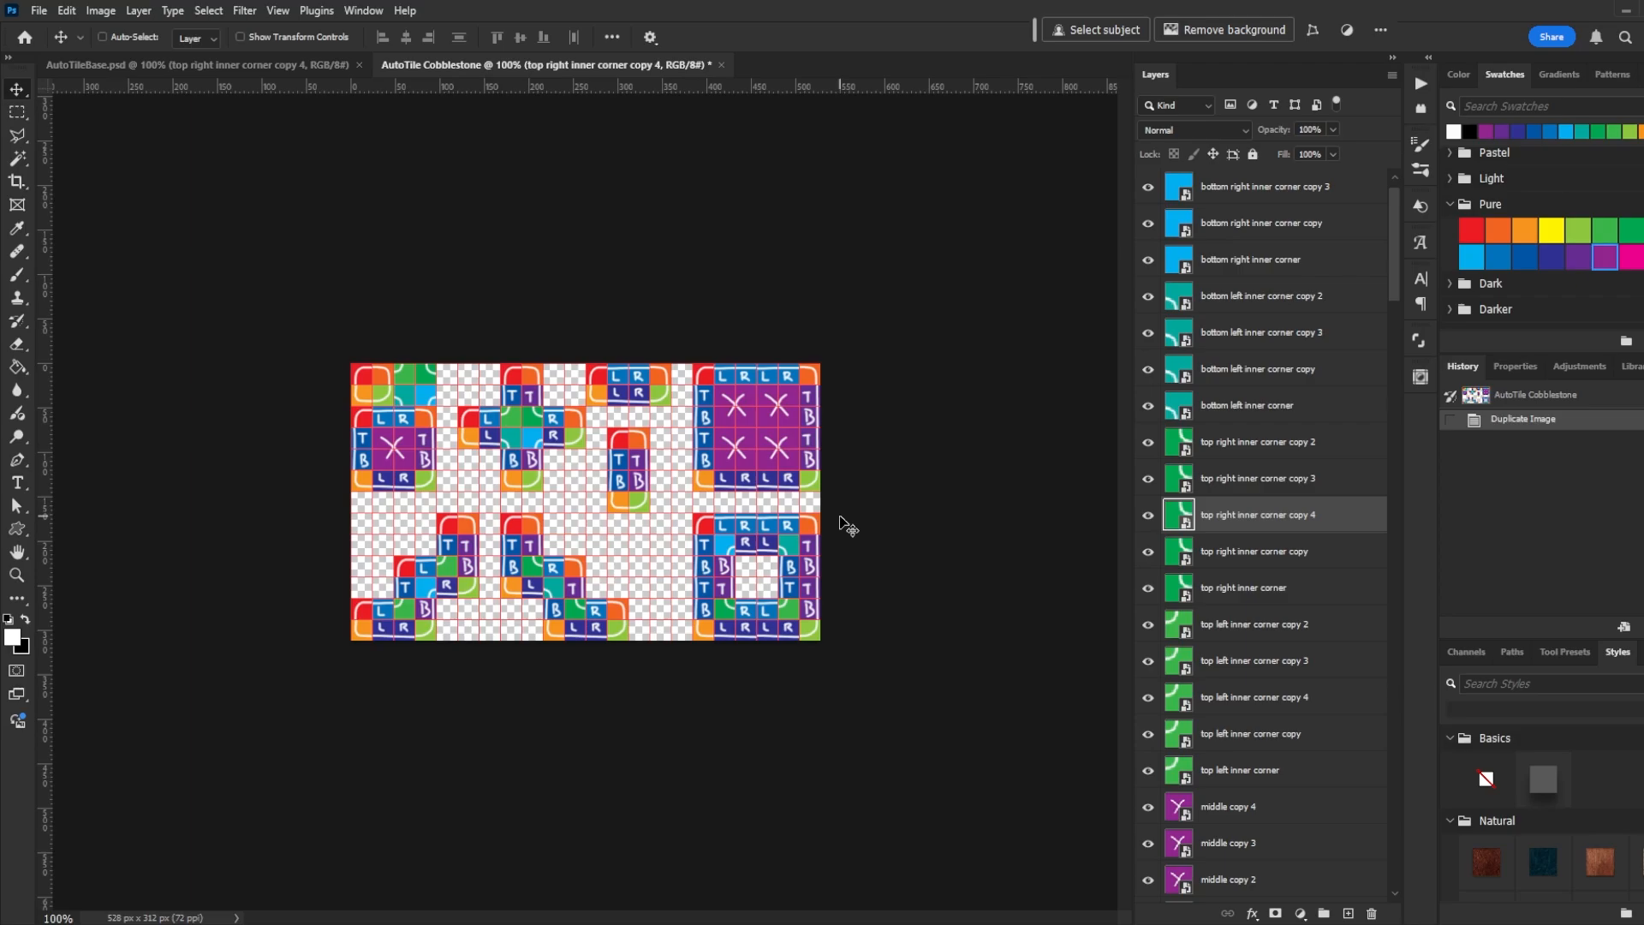
key(m)
drag(331, 473, 334, 422)
click(334, 422)
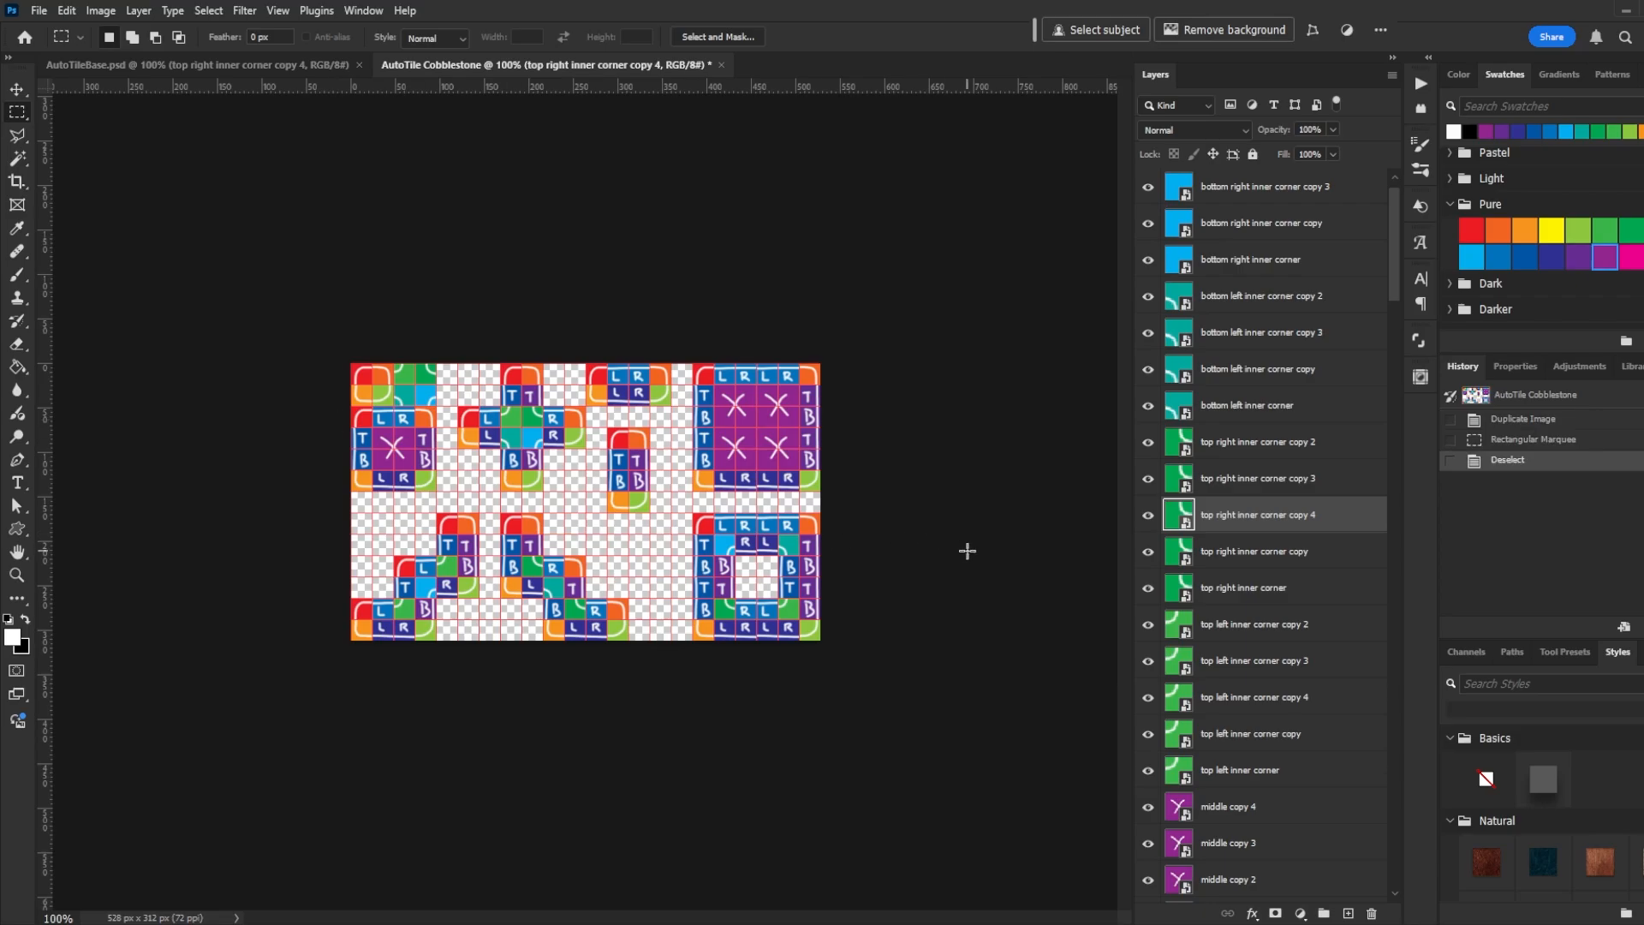
drag(351, 407, 435, 489)
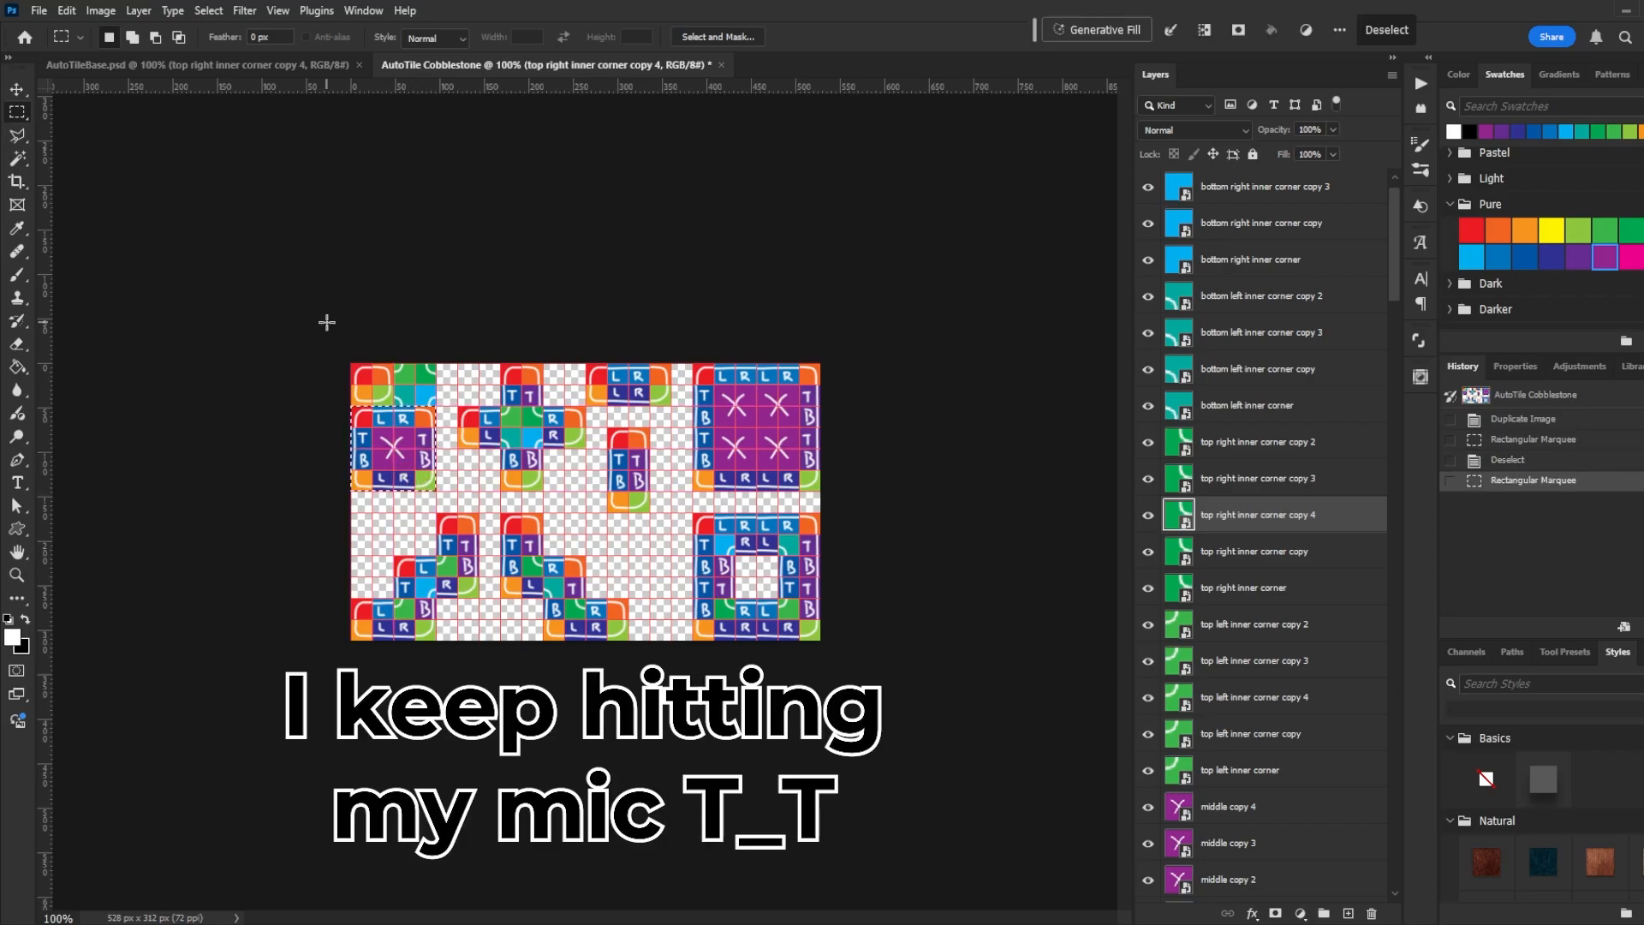
key(ctrl+d)
Create a new 96 × 96 px document with a transparent background and turn off snapping
click(39, 11)
click(60, 32)
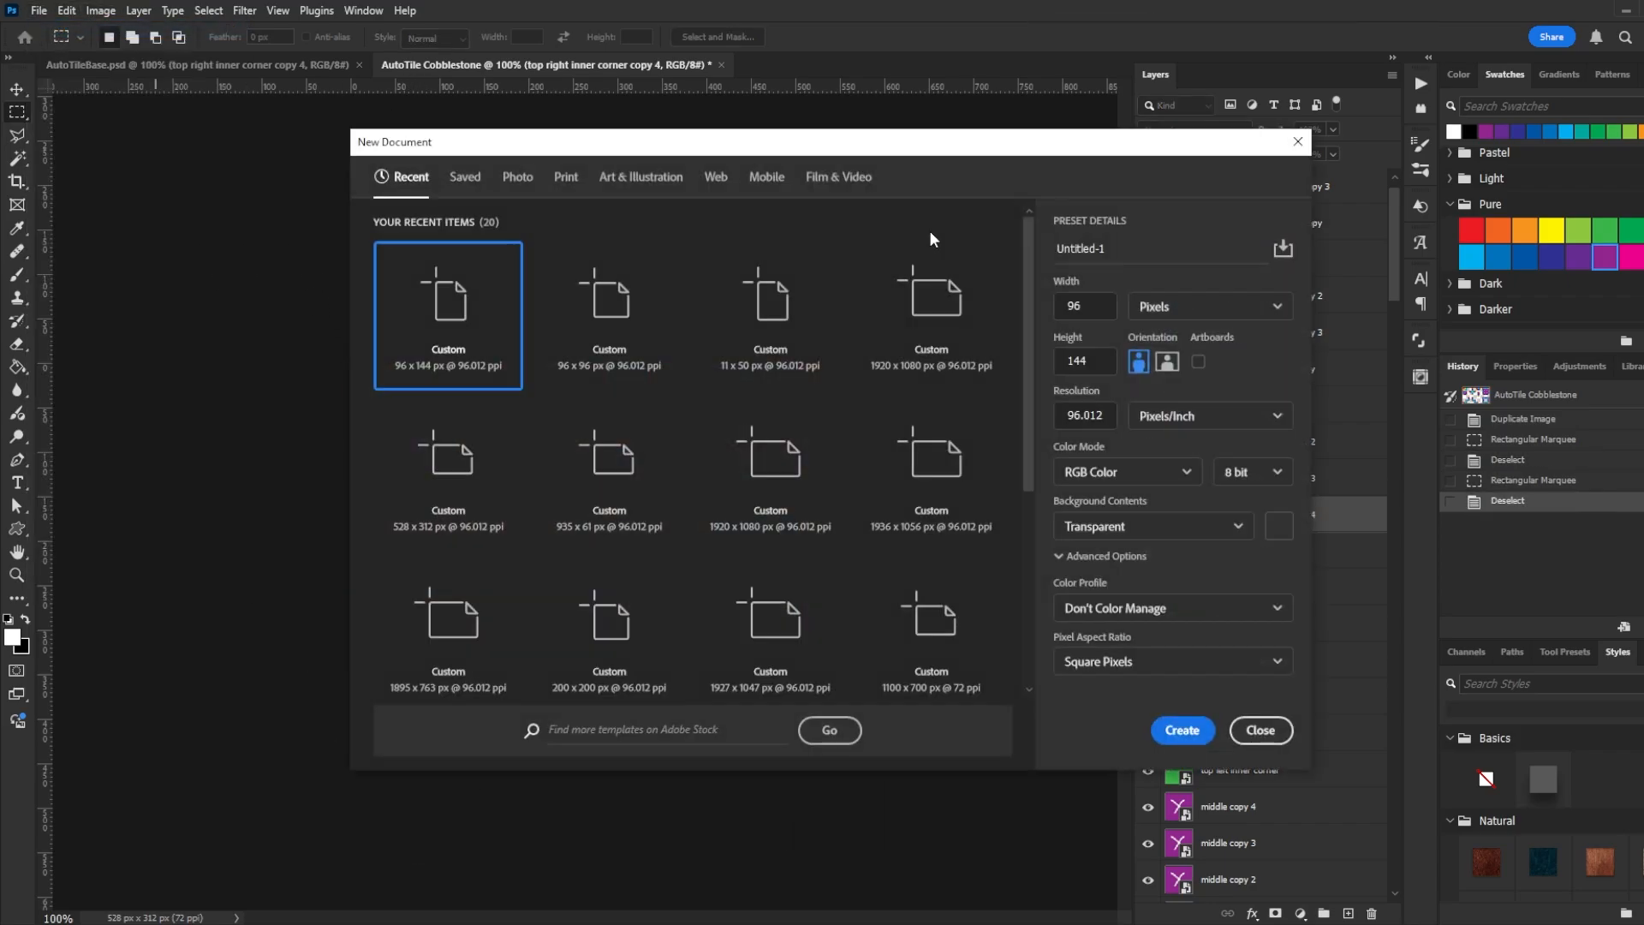
double_click(1093, 310)
text(96)
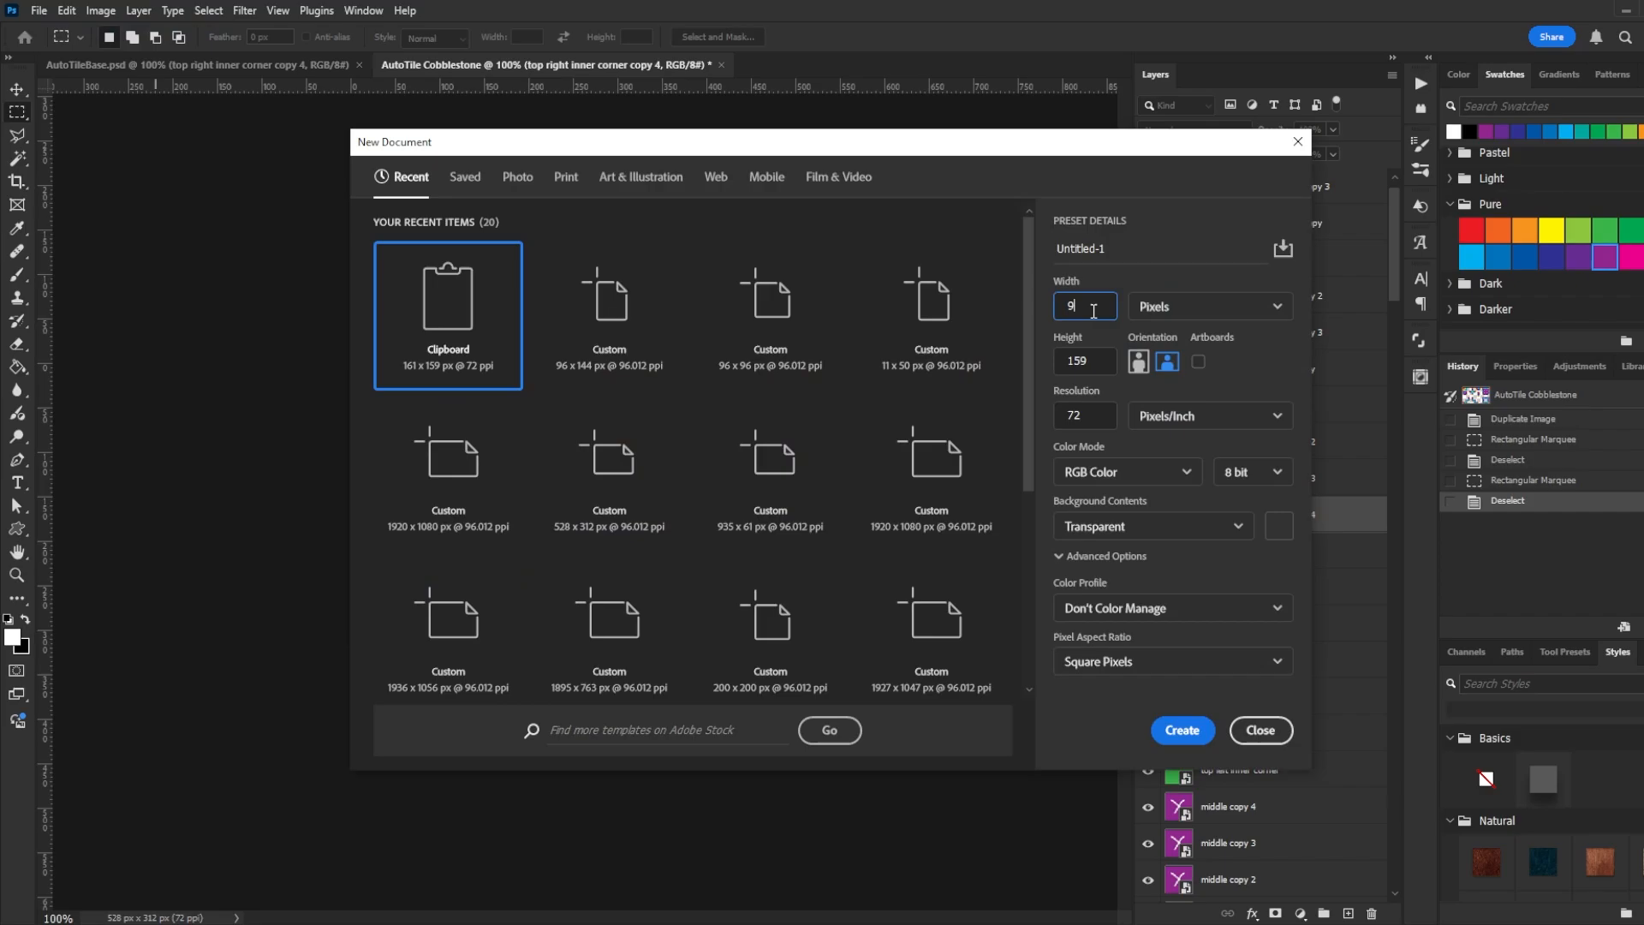
key(Tab)
text(96)
key(Return)
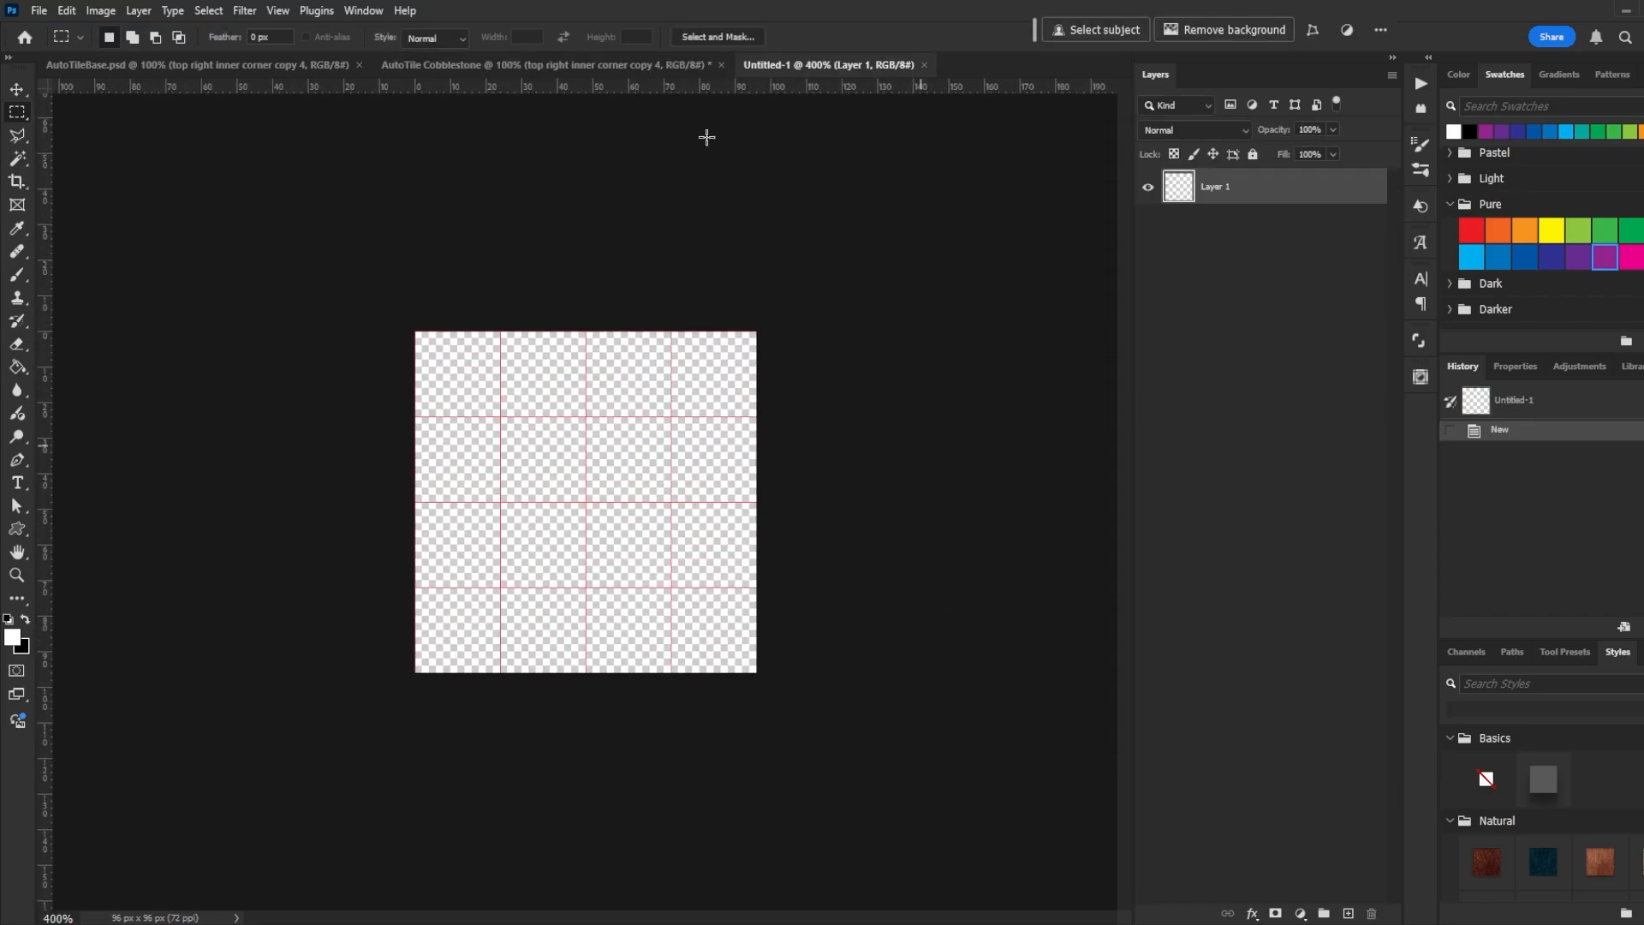
click(278, 10)
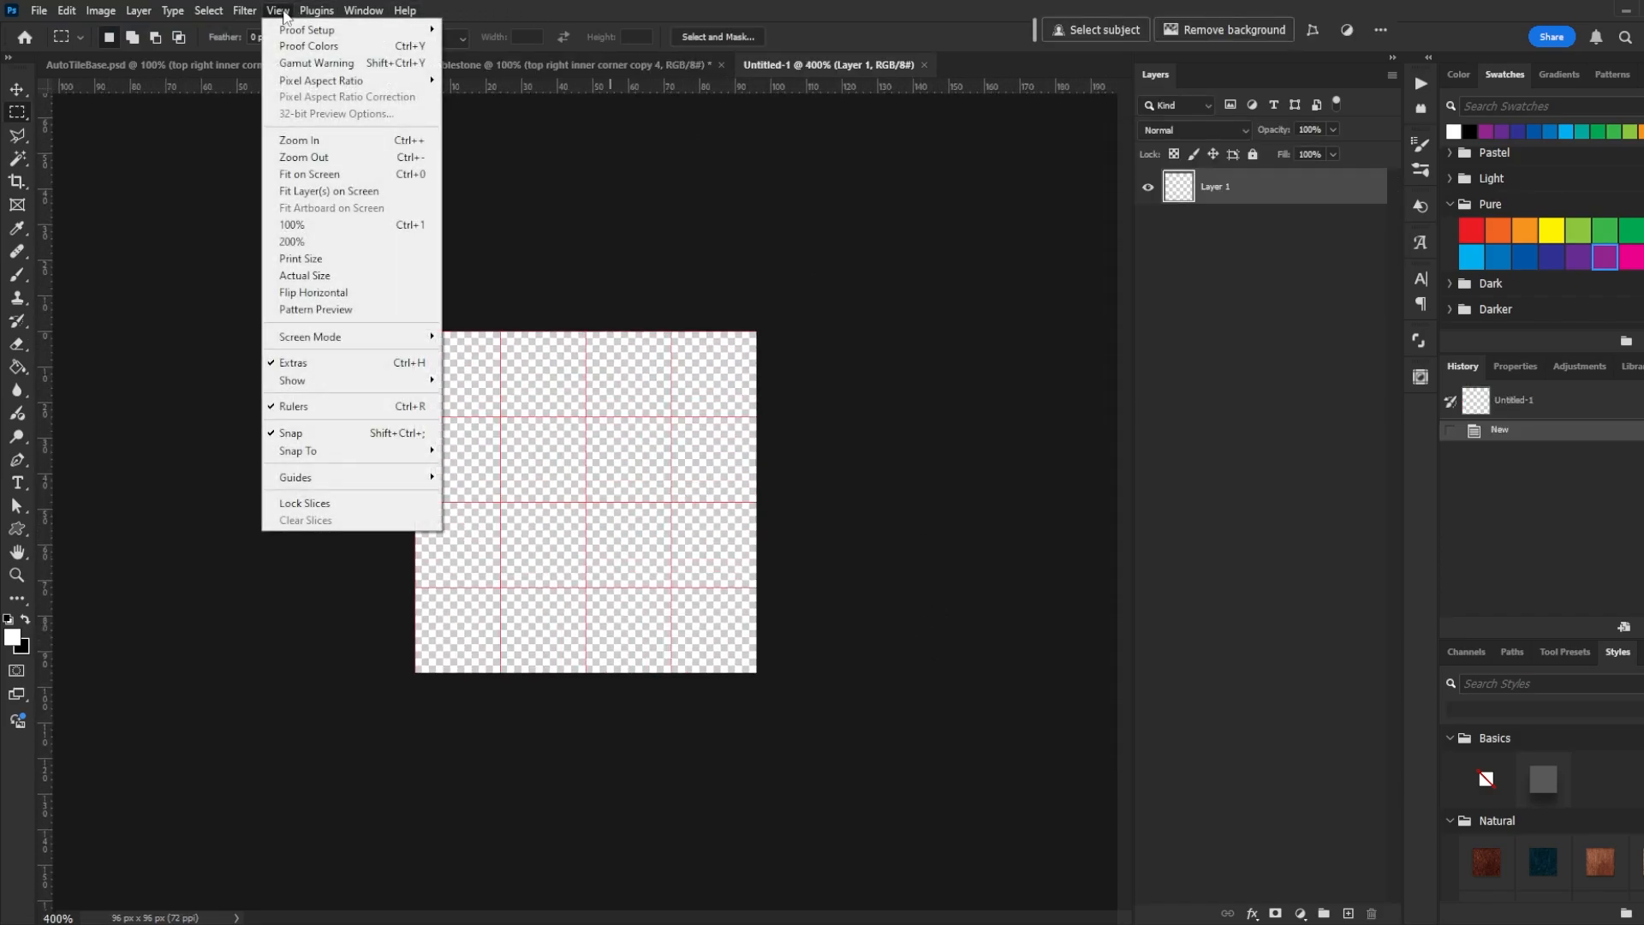
click(386, 432)
Outline a wavy rounded square inside the canvas with a slightly larger brush in the dark plum swatch from pear36
key(b)
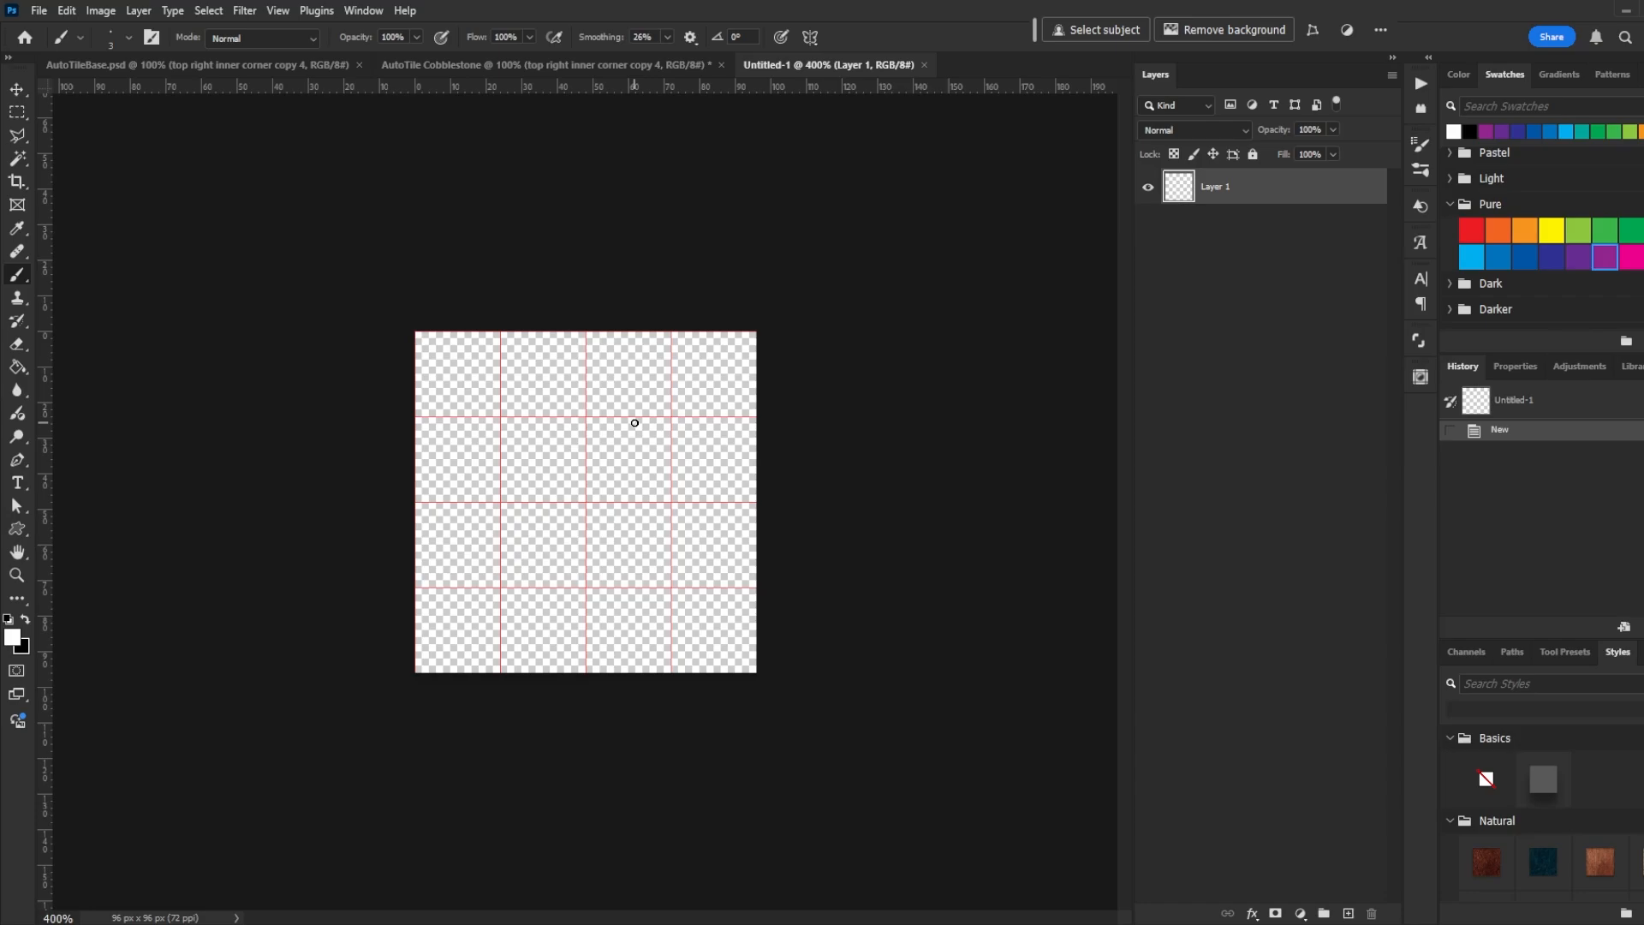
scroll(1573, 222, down, 3)
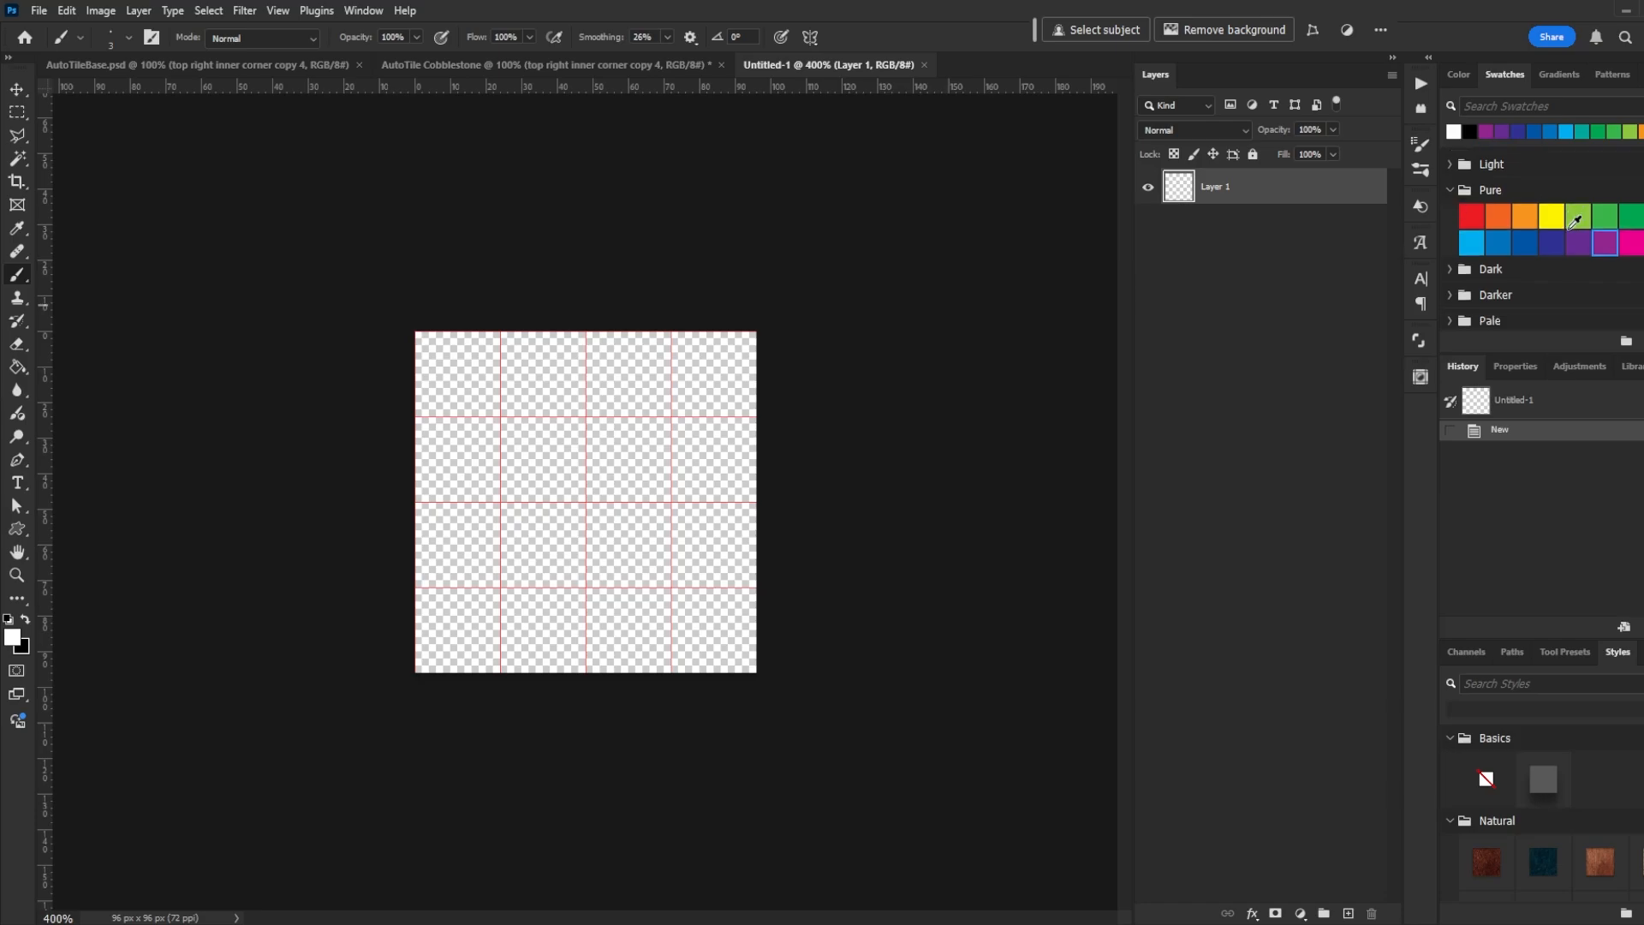
scroll(1574, 222, down, 5)
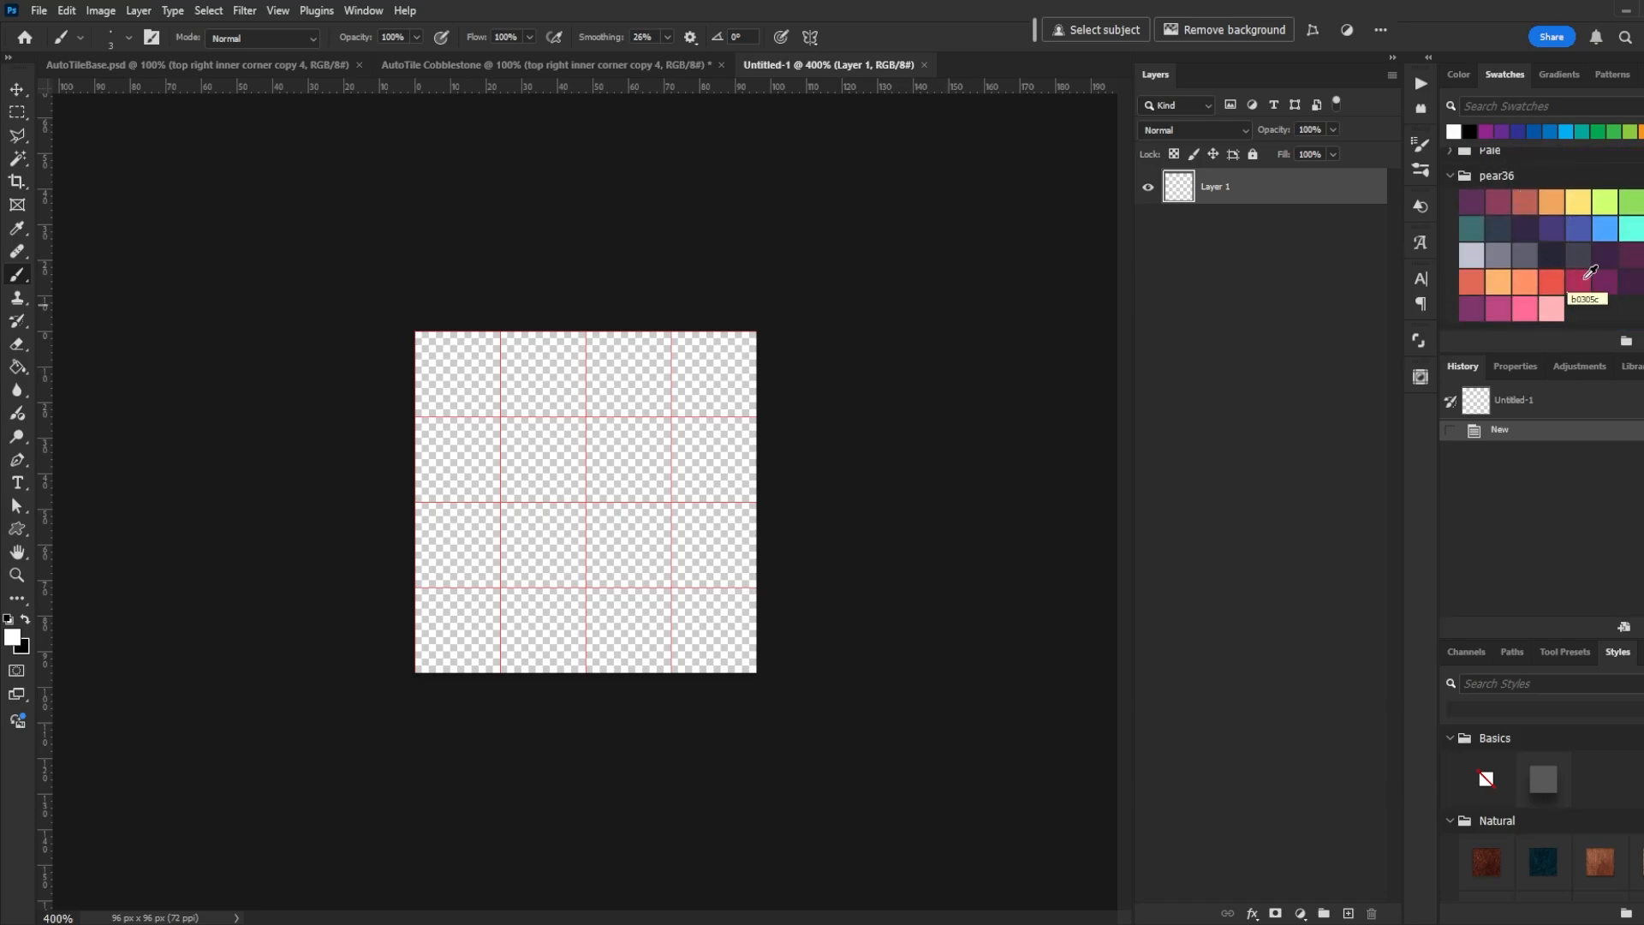
click(1631, 255)
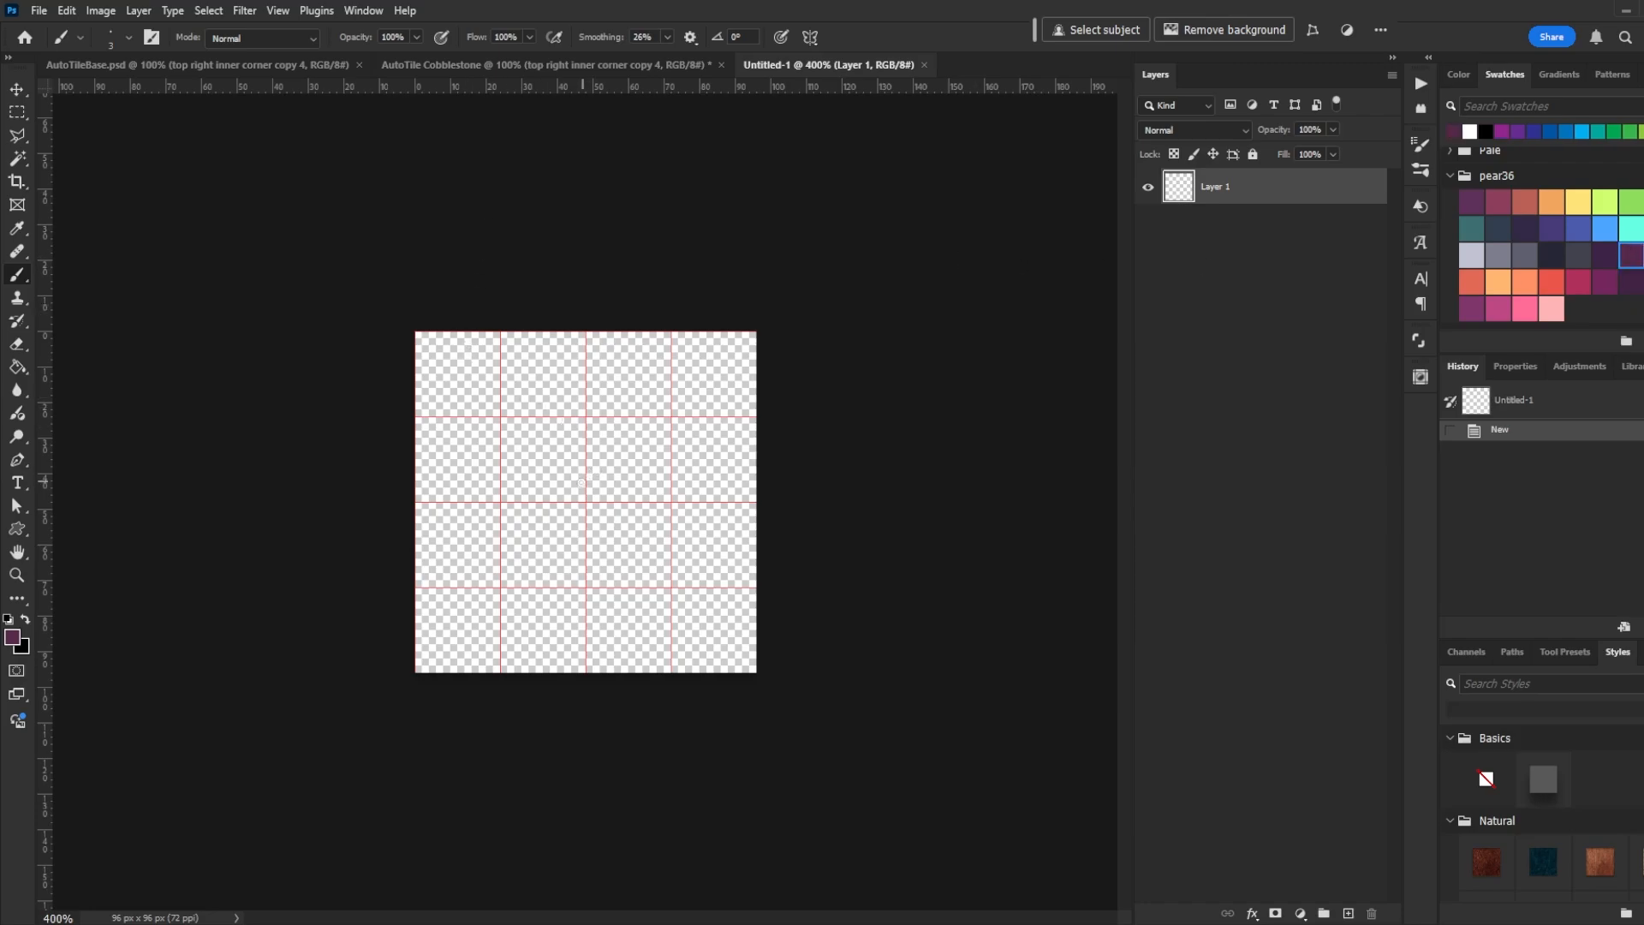
key(bracketright)
mouse_move(699, 390)
mouse_down()
mouse_move(473, 389)
mouse_move(456, 478)
mouse_move(482, 629)
mouse_move(601, 637)
mouse_move(692, 620)
mouse_move(714, 580)
mouse_move(697, 390)
mouse_up()
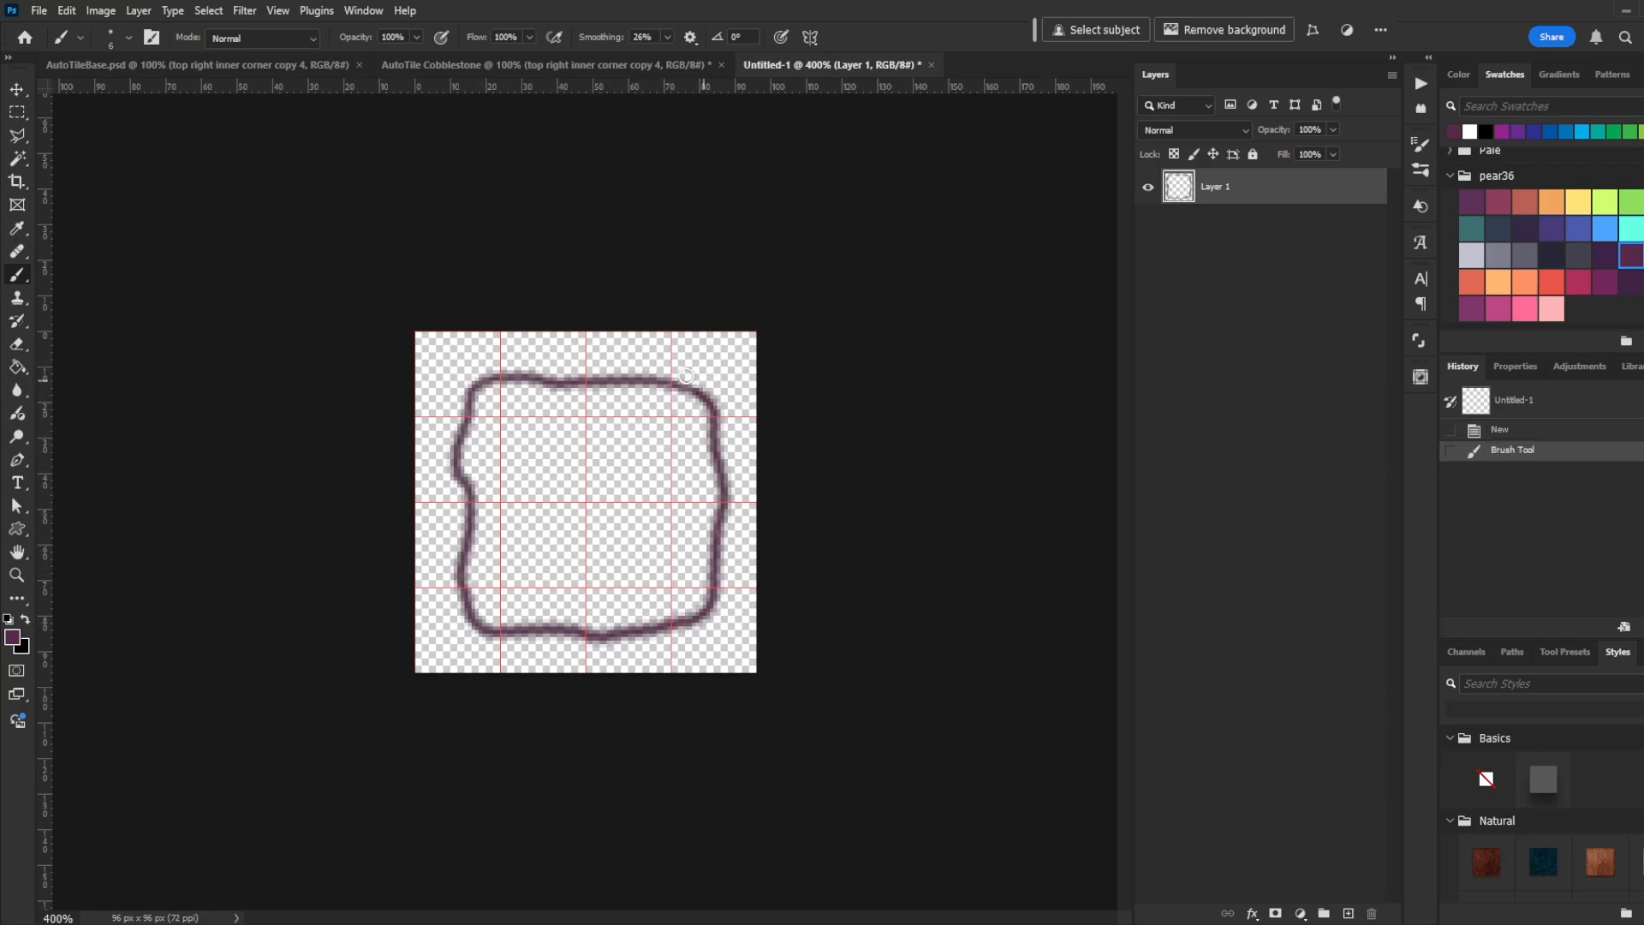
mouse_move(600, 465)
mouse_down()
mouse_move(557, 482)
mouse_move(572, 535)
mouse_move(625, 555)
mouse_move(605, 464)
mouse_up()
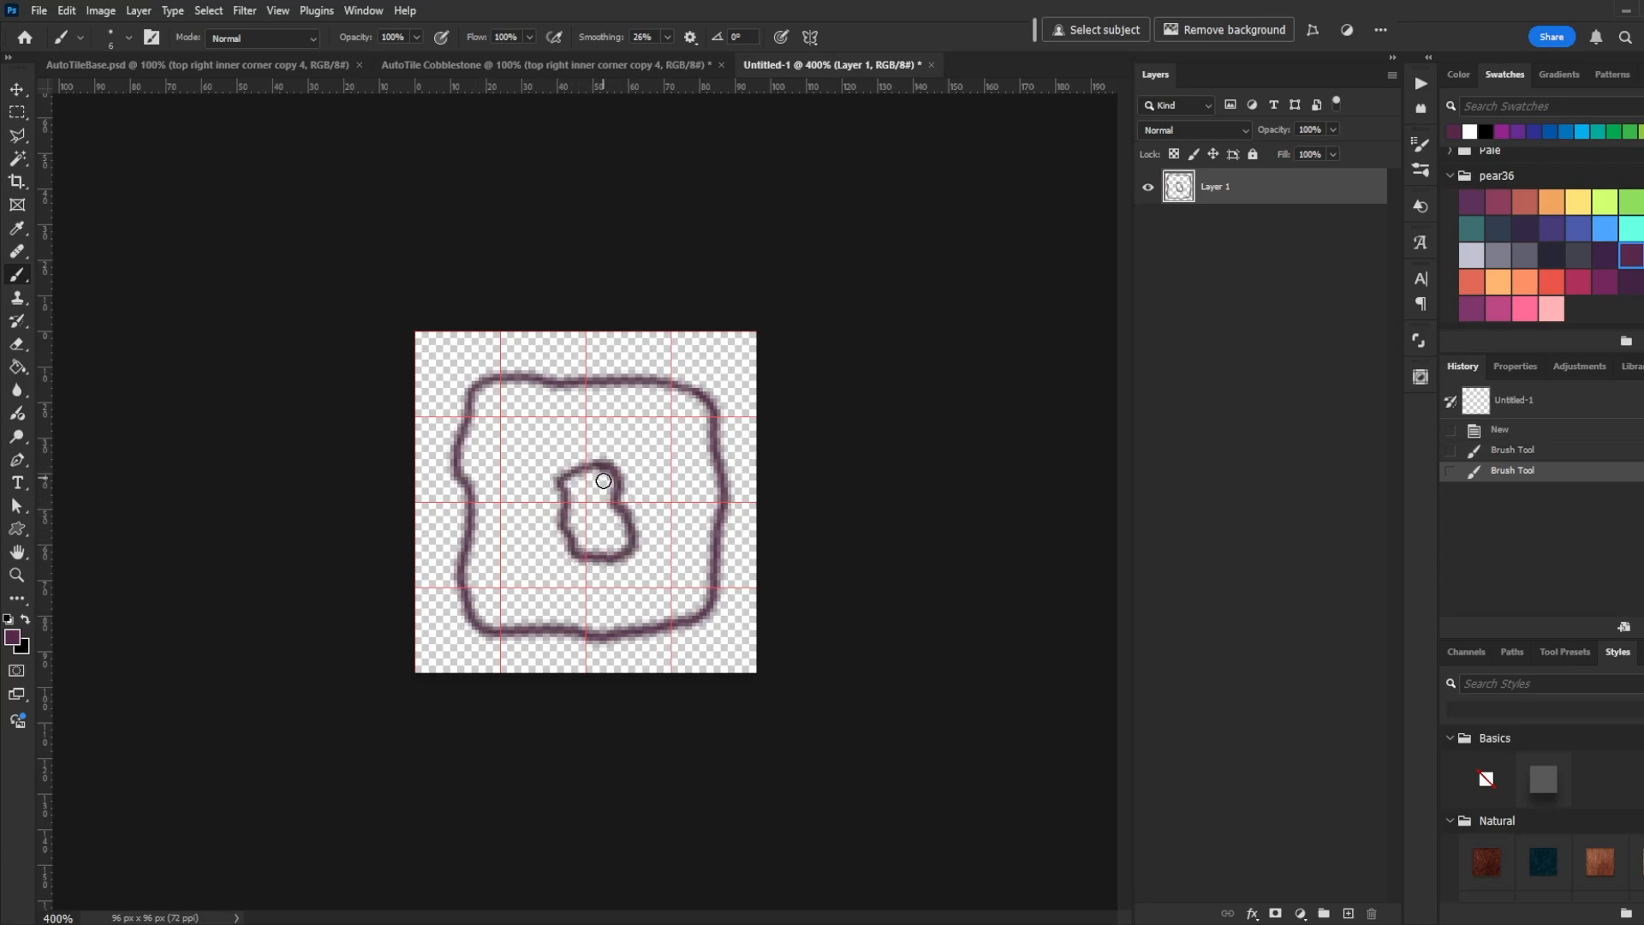
key(ctrl+z)
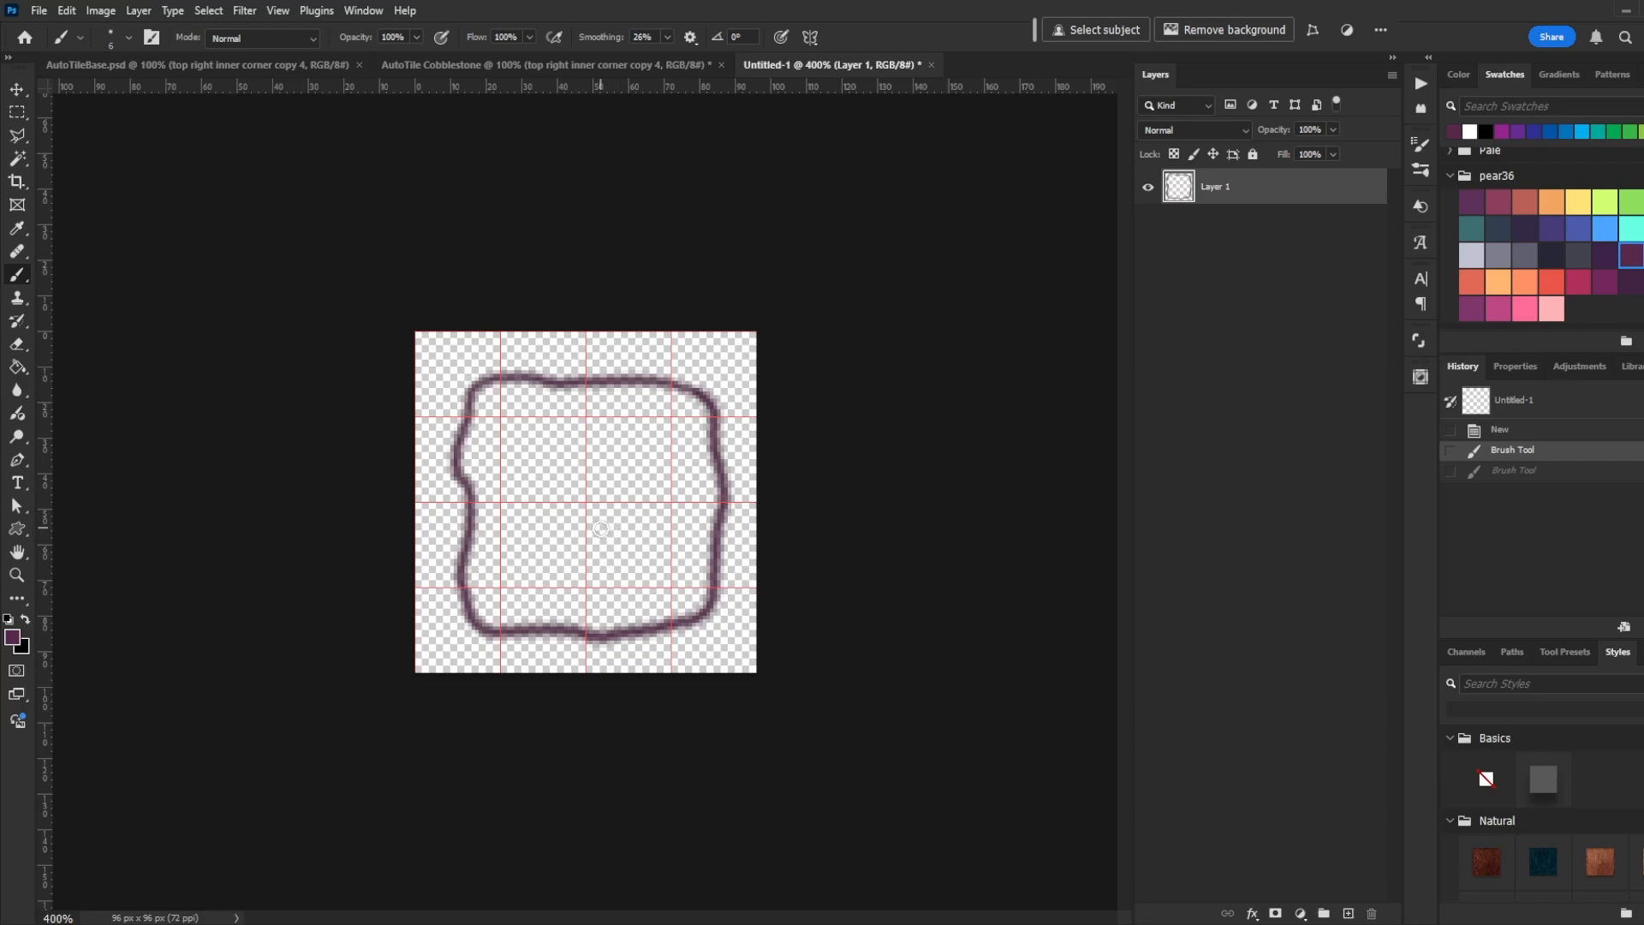
drag(560, 422, 531, 539)
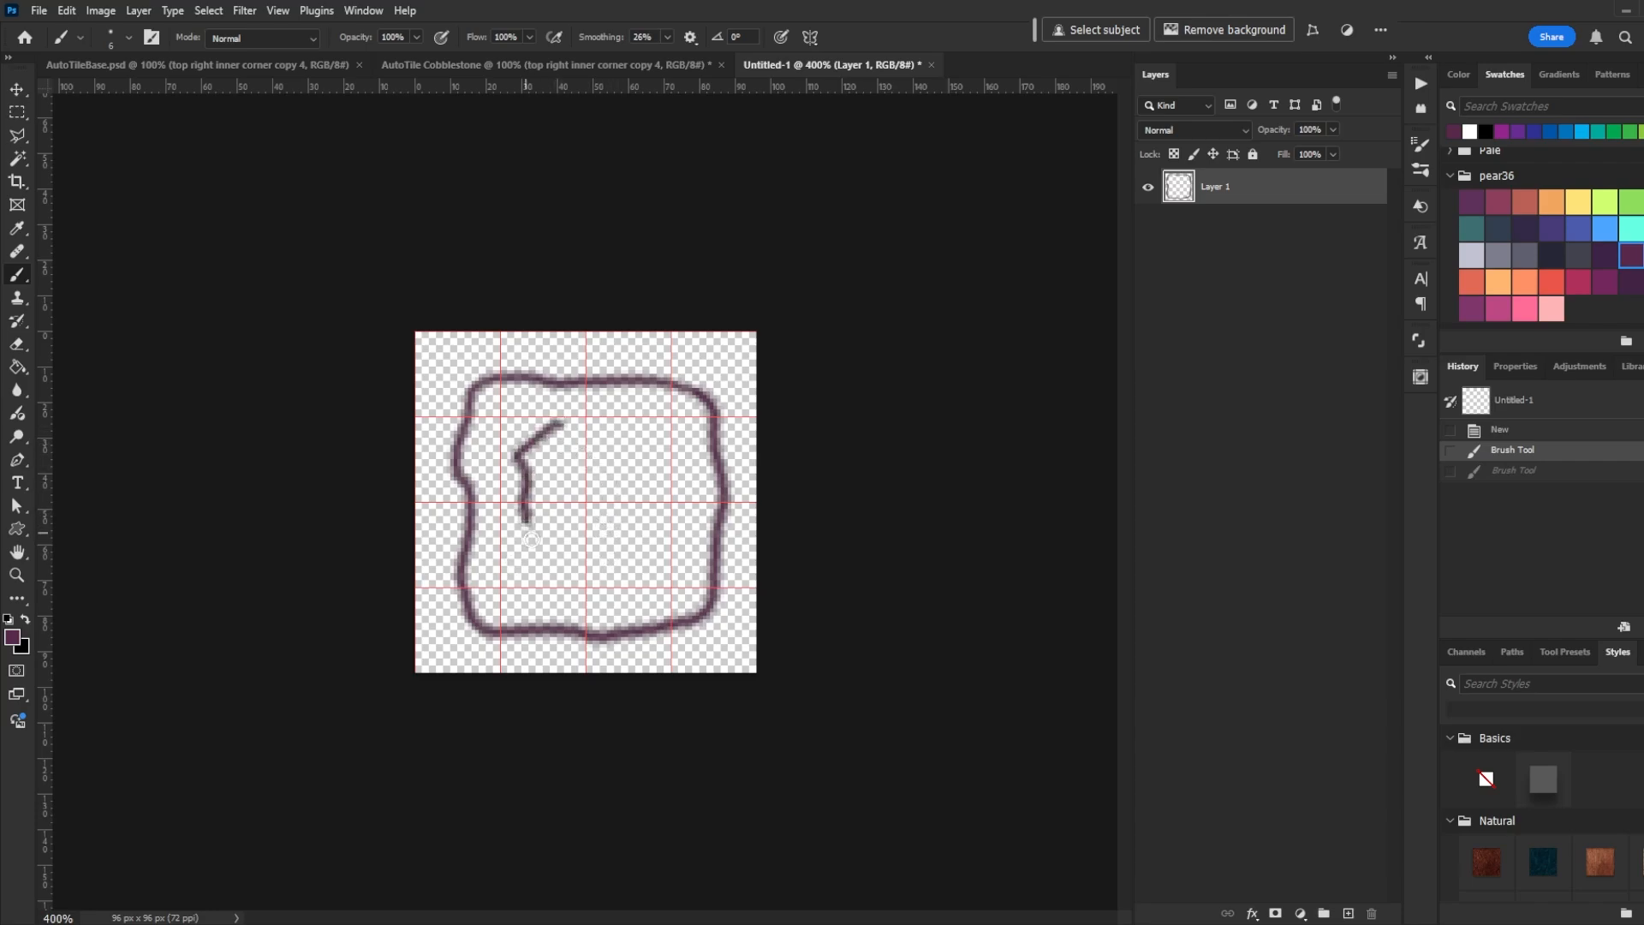
key(ctrl+z)
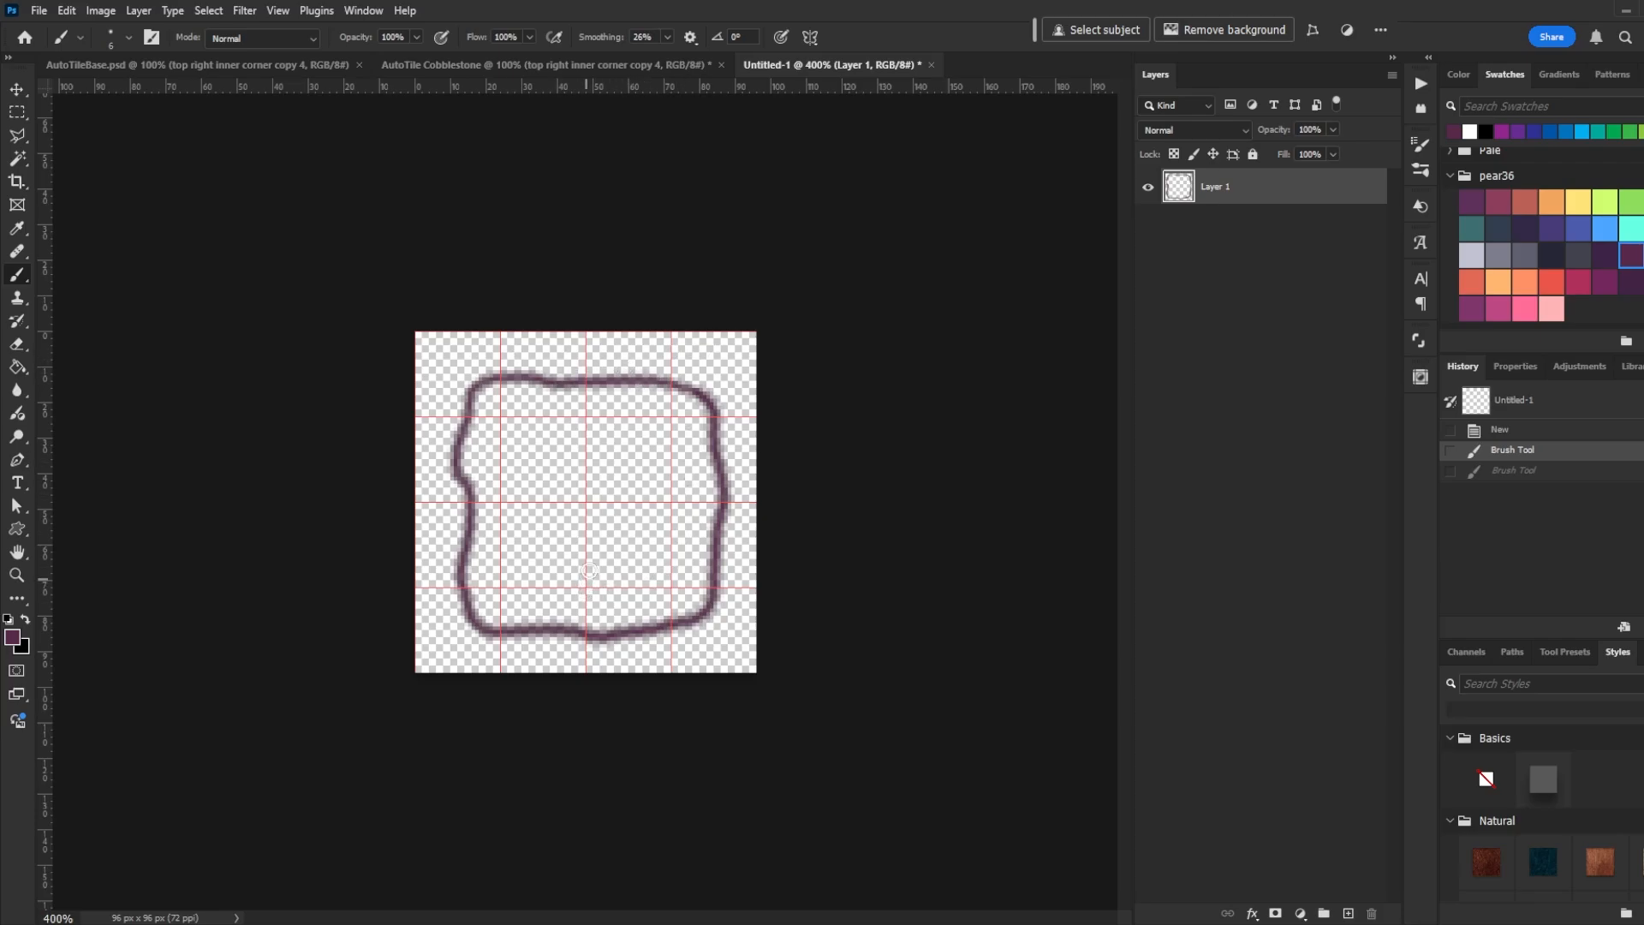
Fill the outlined shape with dark plum and brush over the gap left between the fill and the outline
key(g)
click(567, 475)
key(b)
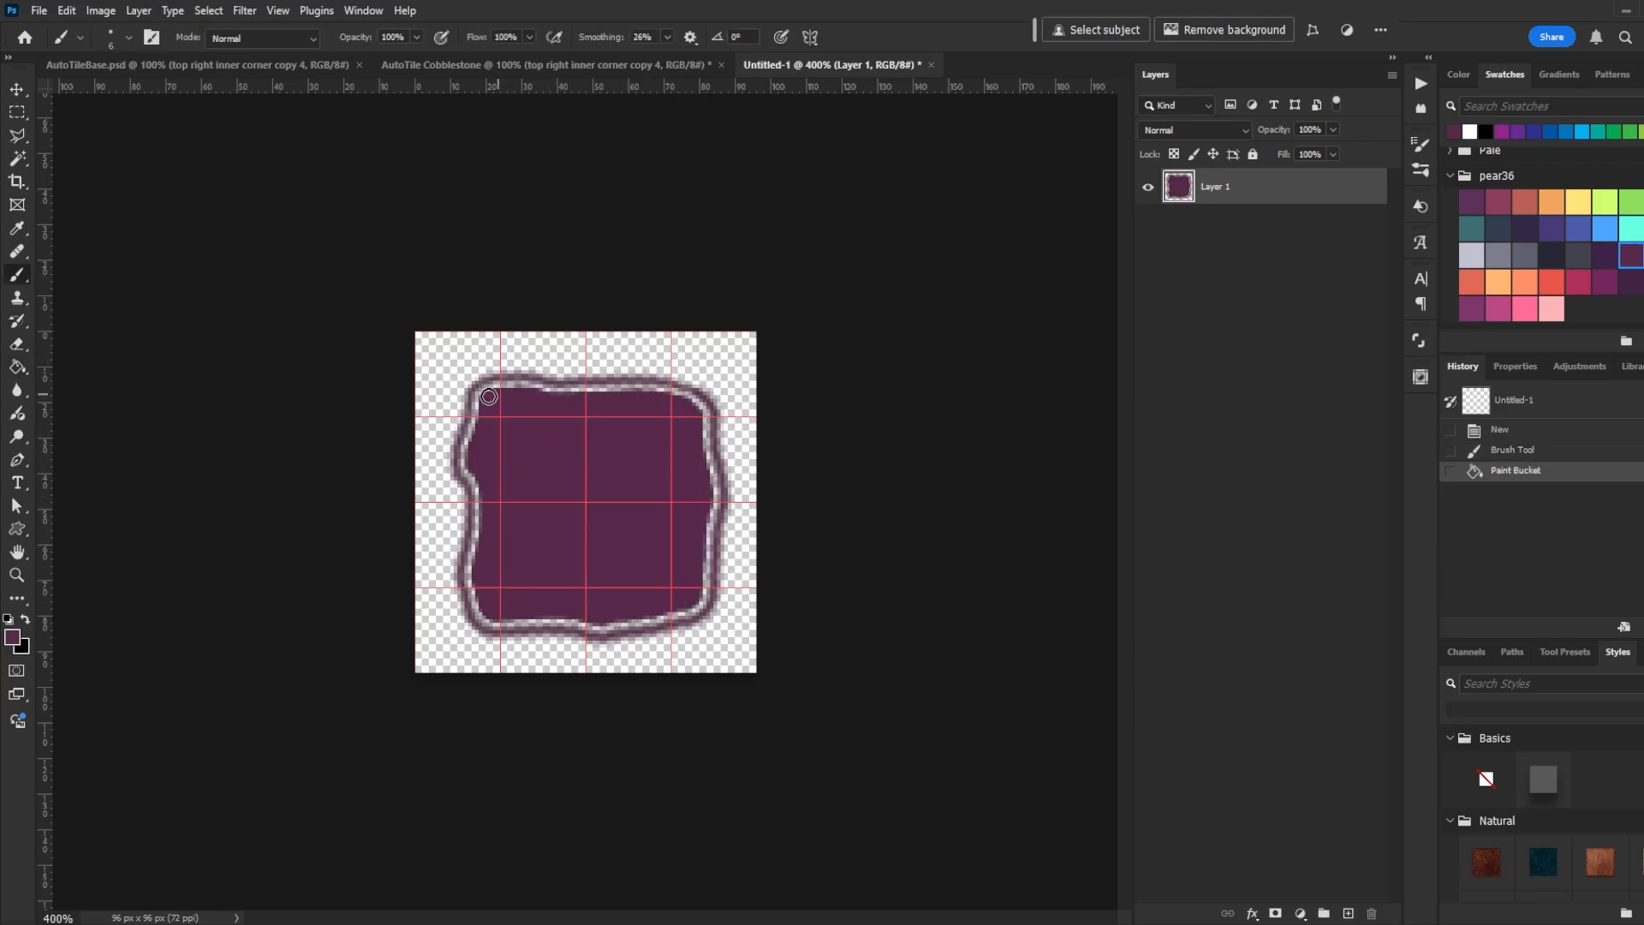
mouse_move(467, 438)
mouse_down()
mouse_move(466, 602)
mouse_move(467, 572)
mouse_move(483, 623)
mouse_move(619, 628)
mouse_move(698, 602)
mouse_move(717, 495)
mouse_move(621, 391)
mouse_up()
mouse_move(661, 382)
mouse_down()
mouse_move(476, 382)
mouse_move(467, 401)
mouse_up()
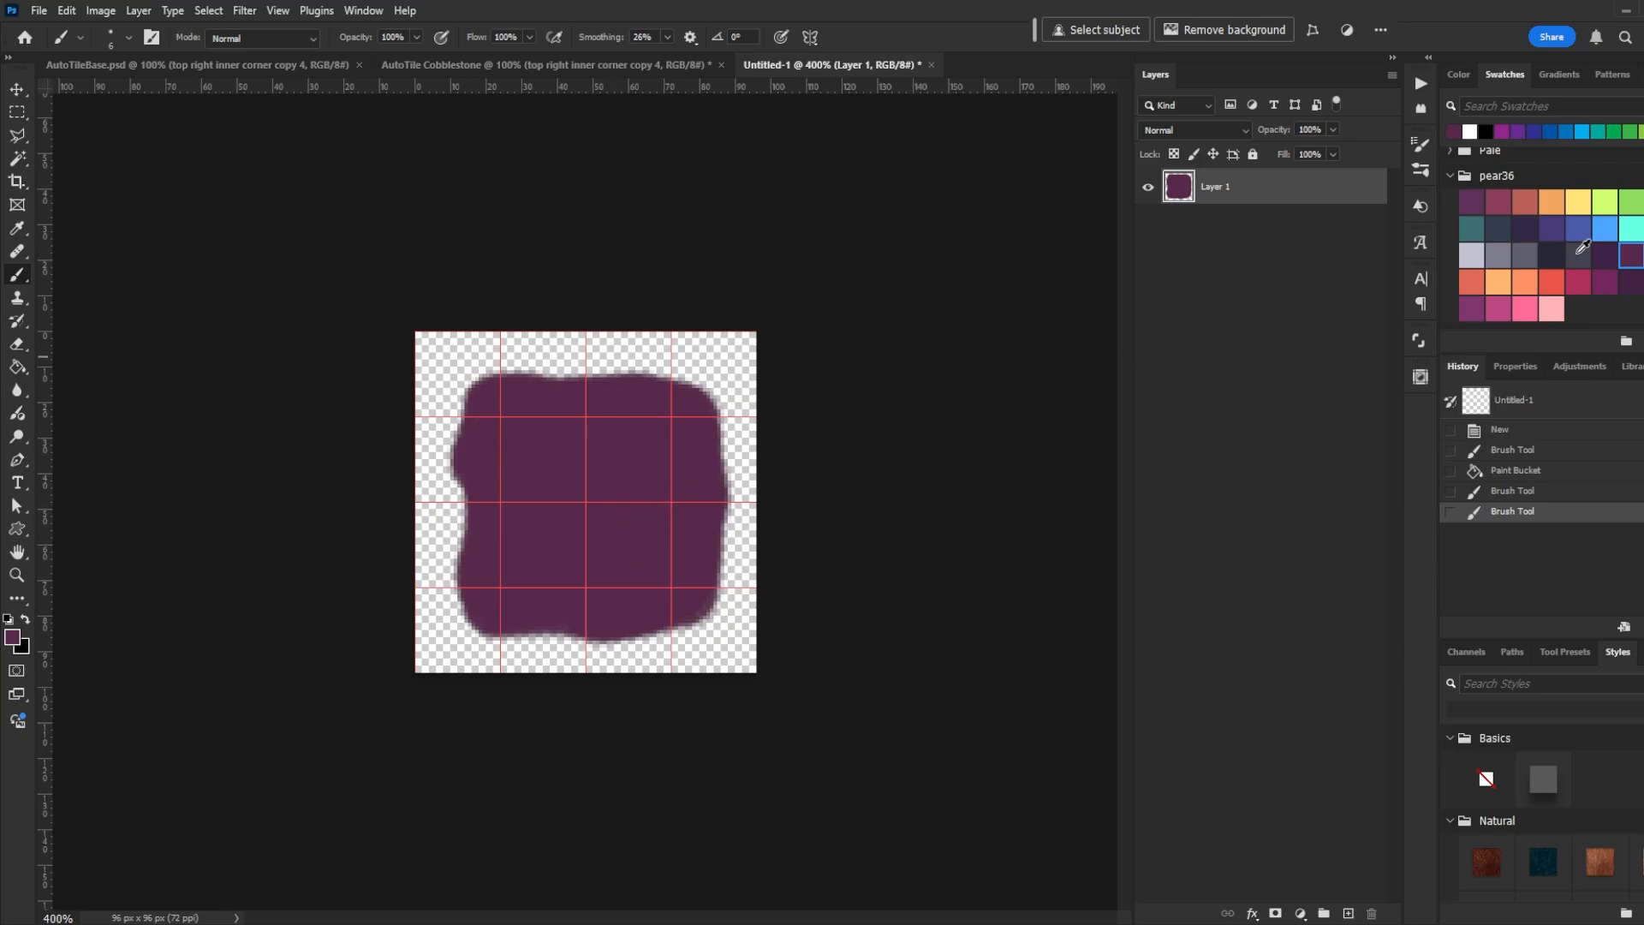
Paint rounded cobblestone spots of varied sizes across the plum shape in the darker purple pear36 swatch
click(1608, 256)
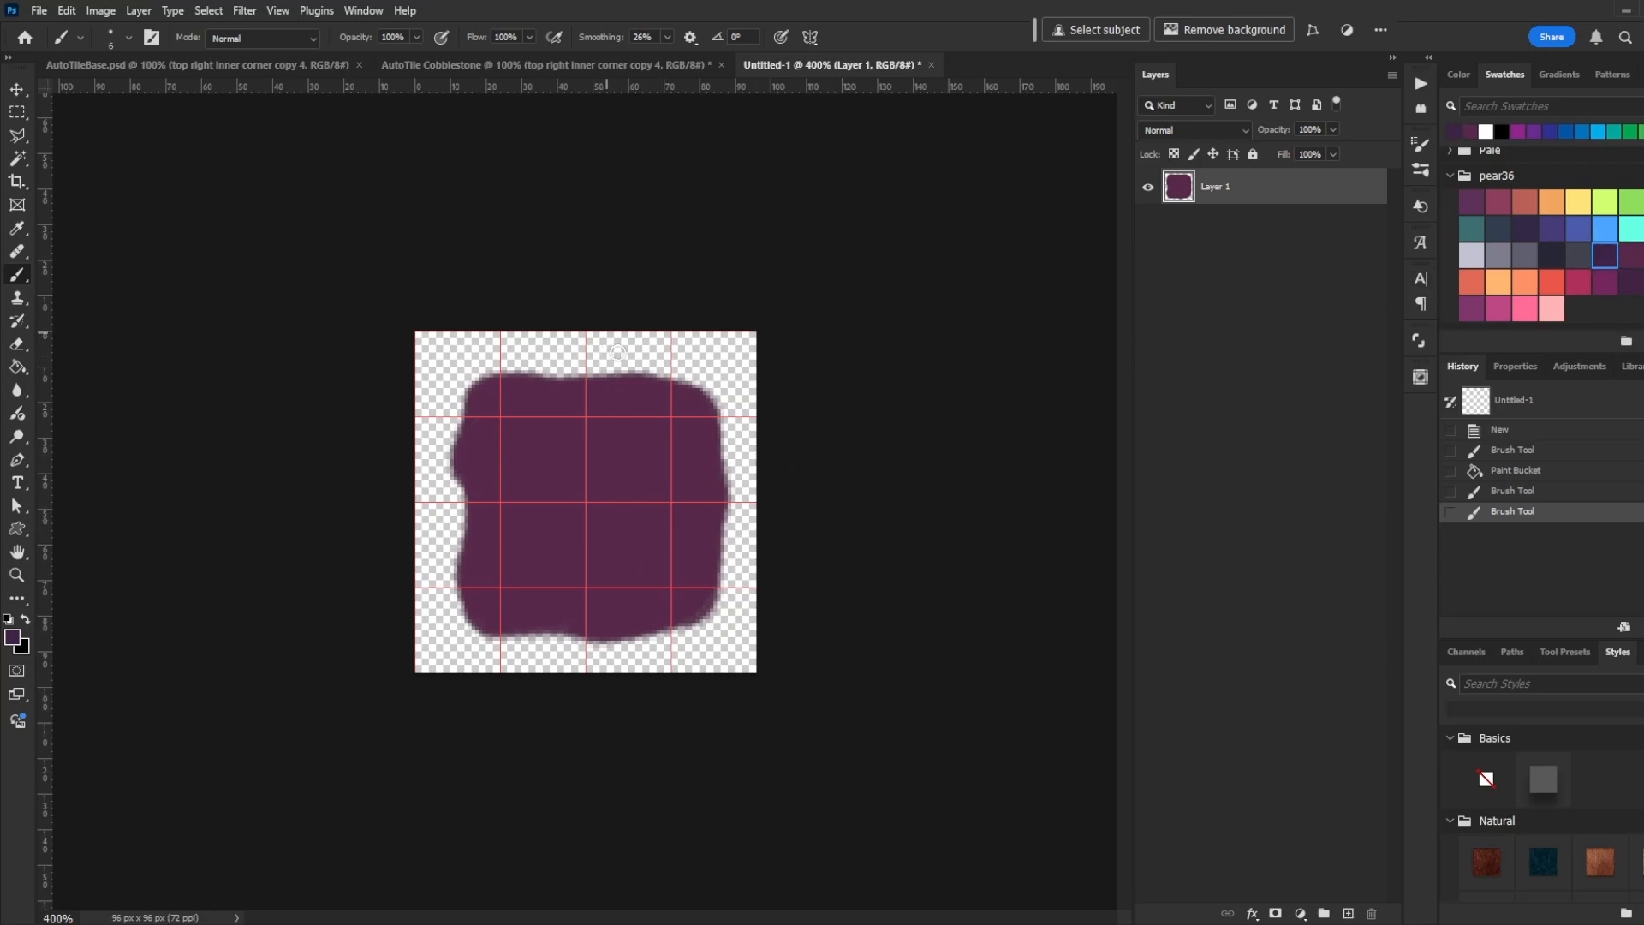
mouse_move(637, 399)
mouse_down()
mouse_move(617, 437)
mouse_move(686, 435)
mouse_move(609, 485)
mouse_move(683, 488)
mouse_move(660, 506)
mouse_move(677, 508)
mouse_up()
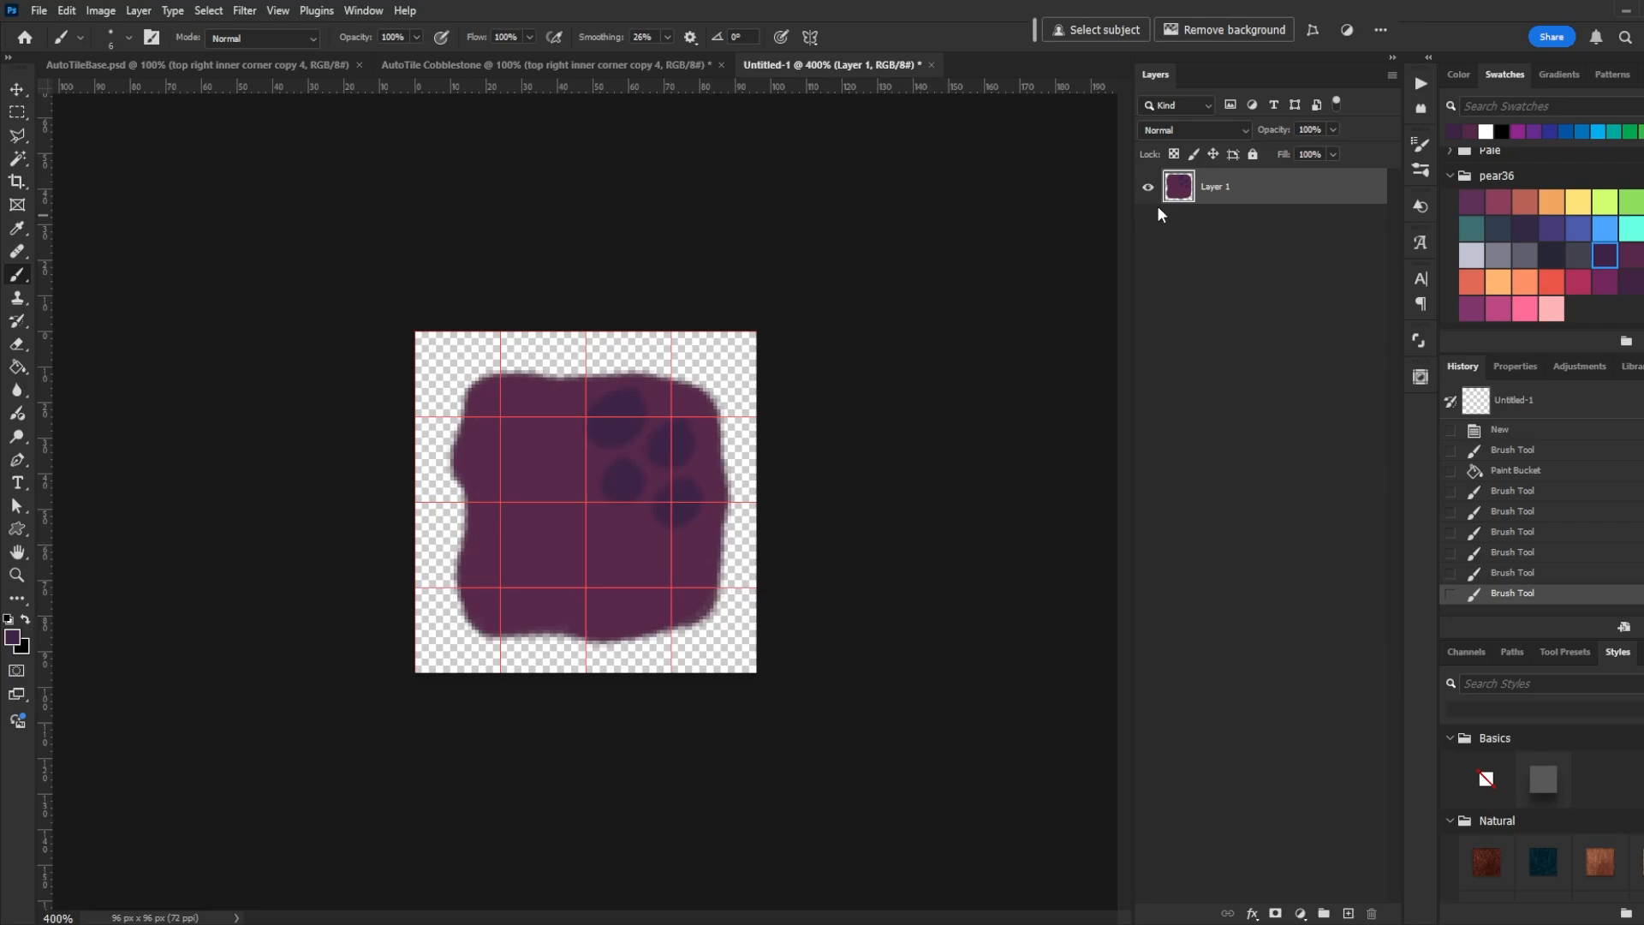
key(ctrl+apostrophe)
key(ctrl+apostrophe)
mouse_move(635, 525)
mouse_down()
mouse_move(627, 543)
mouse_move(694, 568)
mouse_move(635, 613)
mouse_move(573, 579)
mouse_move(589, 561)
mouse_up()
mouse_move(522, 612)
mouse_down()
mouse_move(540, 591)
mouse_move(477, 580)
mouse_move(493, 572)
mouse_up()
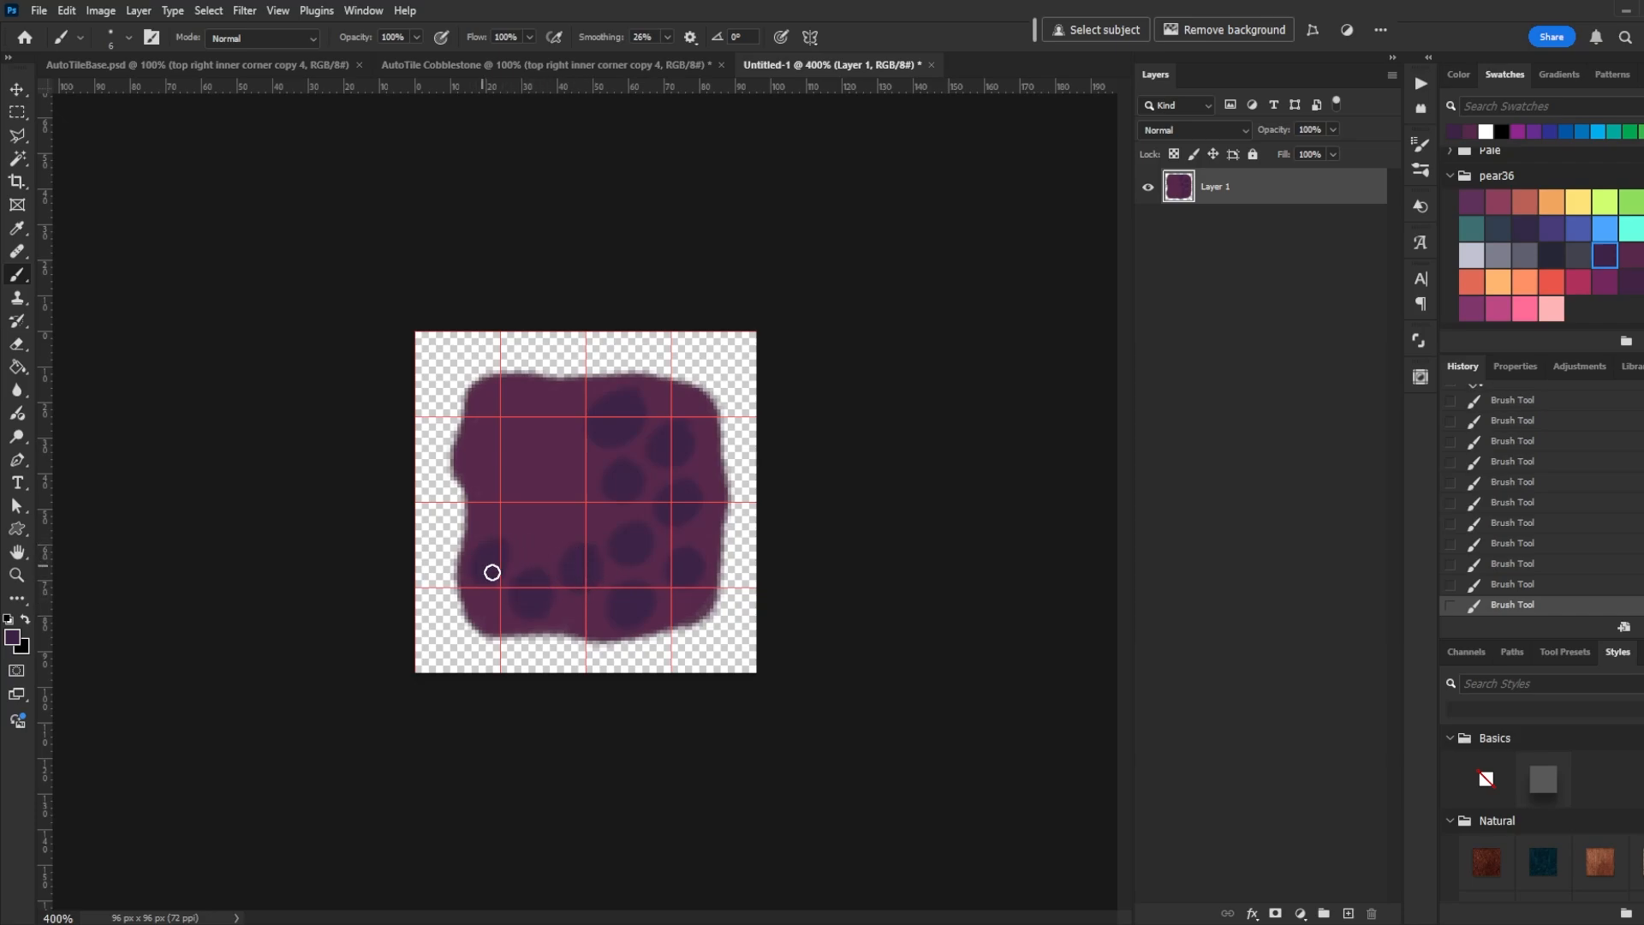
click(542, 529)
click(561, 462)
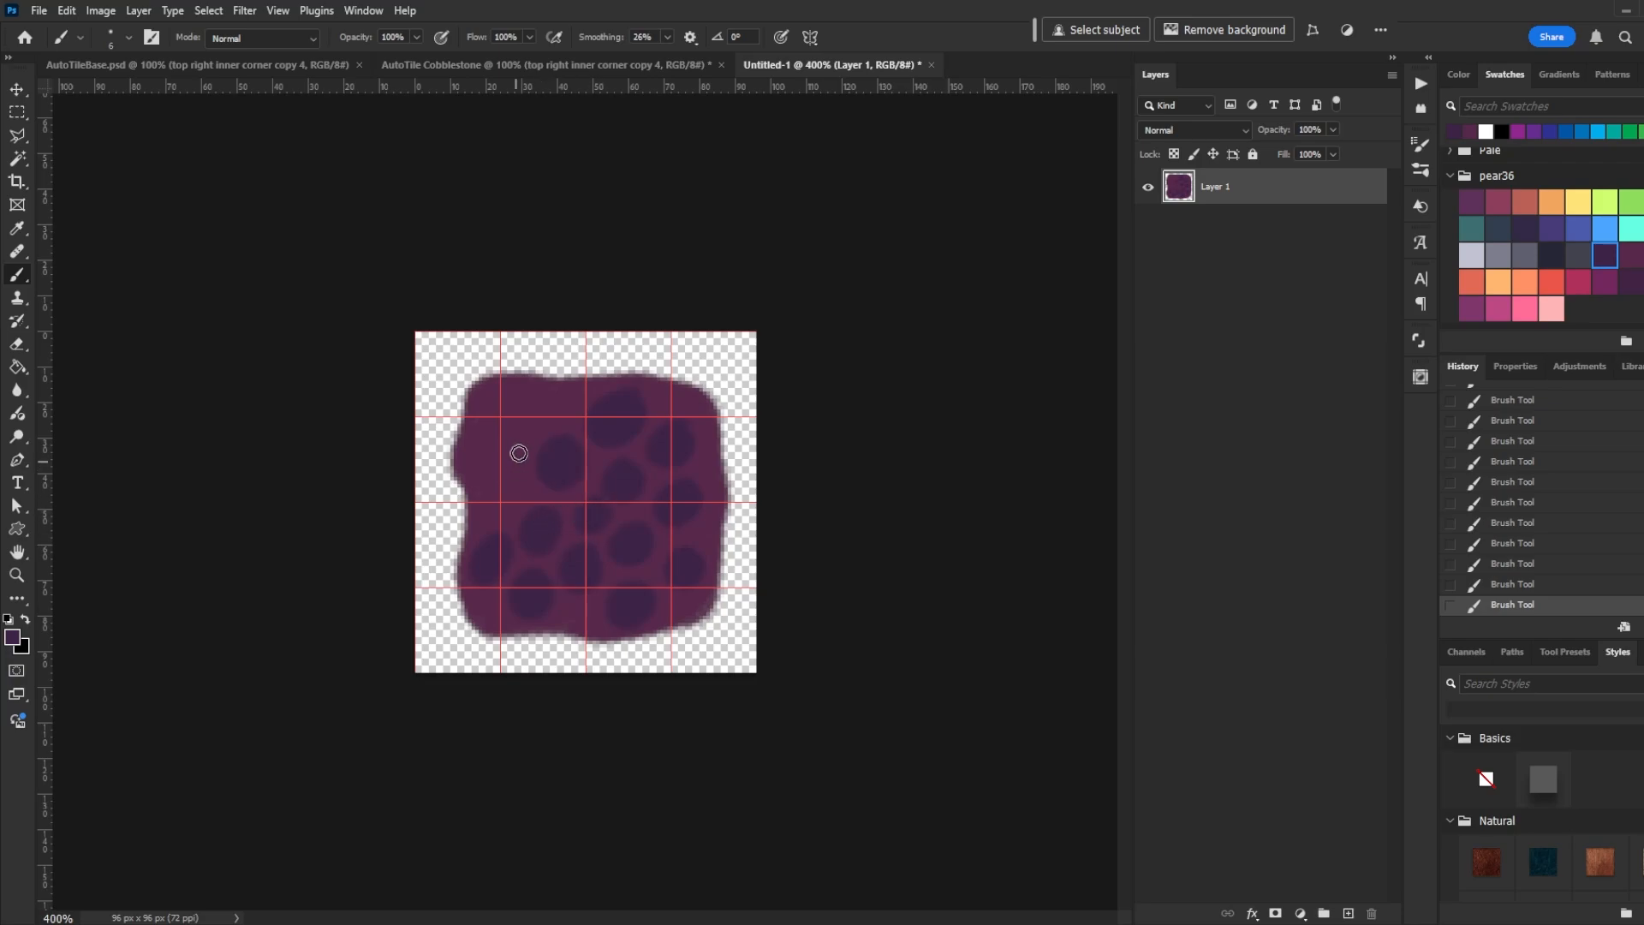
click(514, 466)
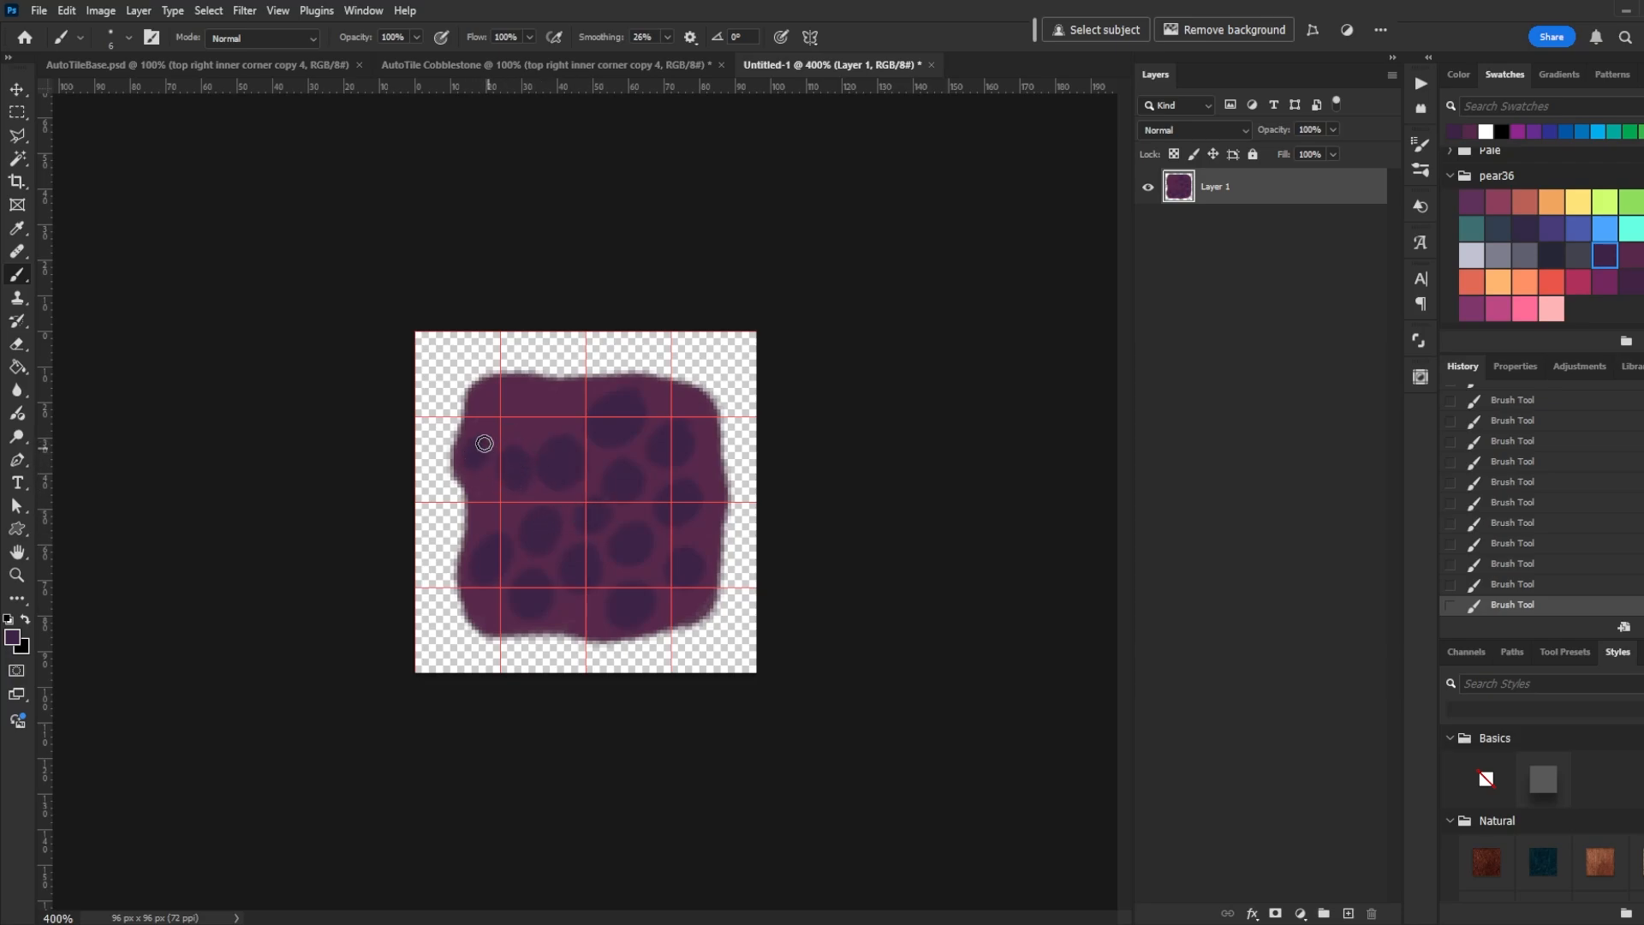
click(480, 444)
click(550, 409)
click(523, 434)
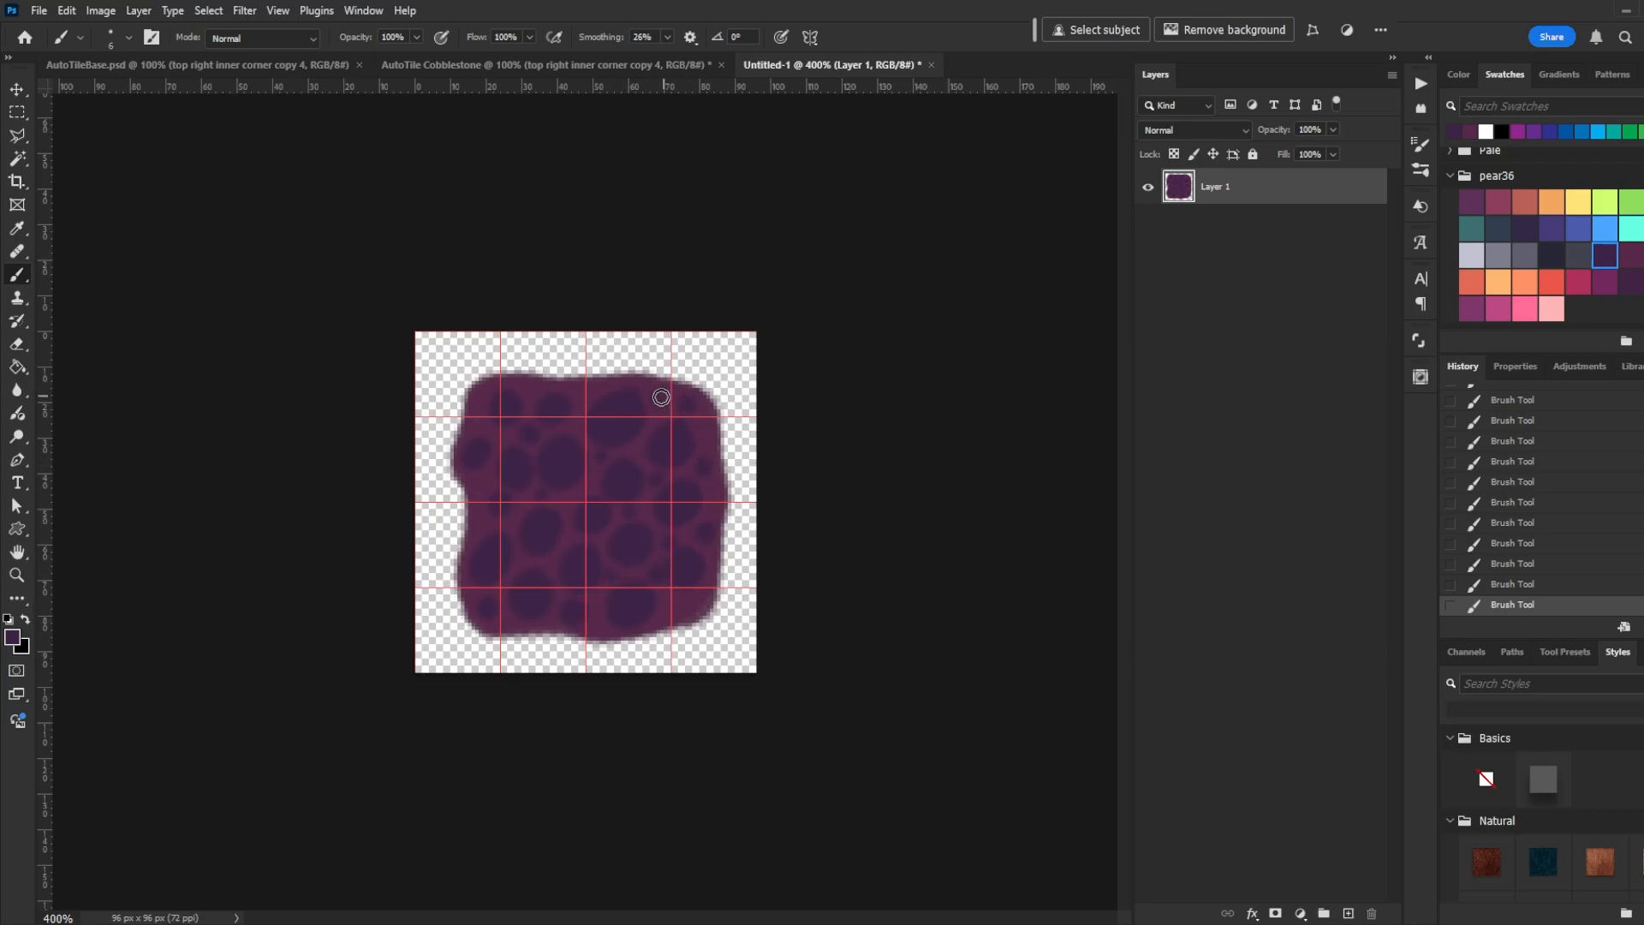
Add short curved highlights to the upper-left side of the cobblestones in the muted red pear36 swatch
click(1498, 202)
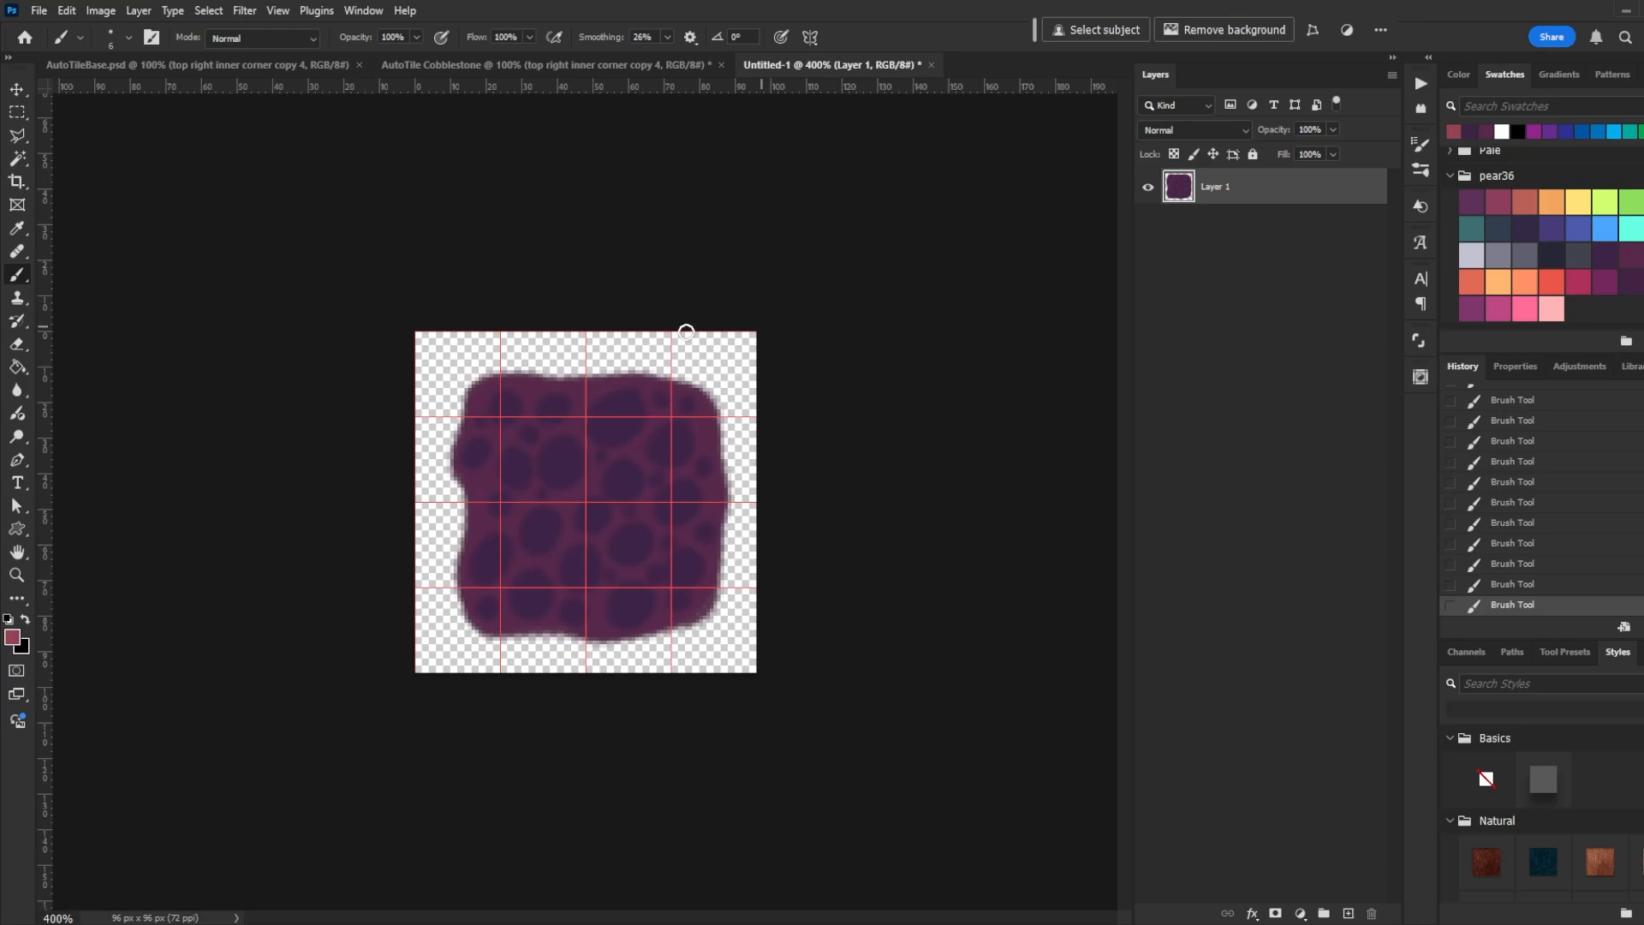
click(503, 394)
click(472, 445)
mouse_move(516, 451)
mouse_down()
mouse_move(502, 462)
mouse_move(543, 455)
mouse_move(552, 399)
mouse_up()
click(529, 430)
drag(592, 420, 622, 397)
click(653, 390)
drag(678, 425, 651, 444)
drag(624, 461, 607, 481)
drag(491, 542, 470, 562)
drag(535, 573, 507, 589)
drag(585, 546, 566, 557)
click(571, 600)
drag(646, 522, 611, 541)
drag(634, 585, 616, 604)
drag(684, 484, 665, 506)
click(684, 401)
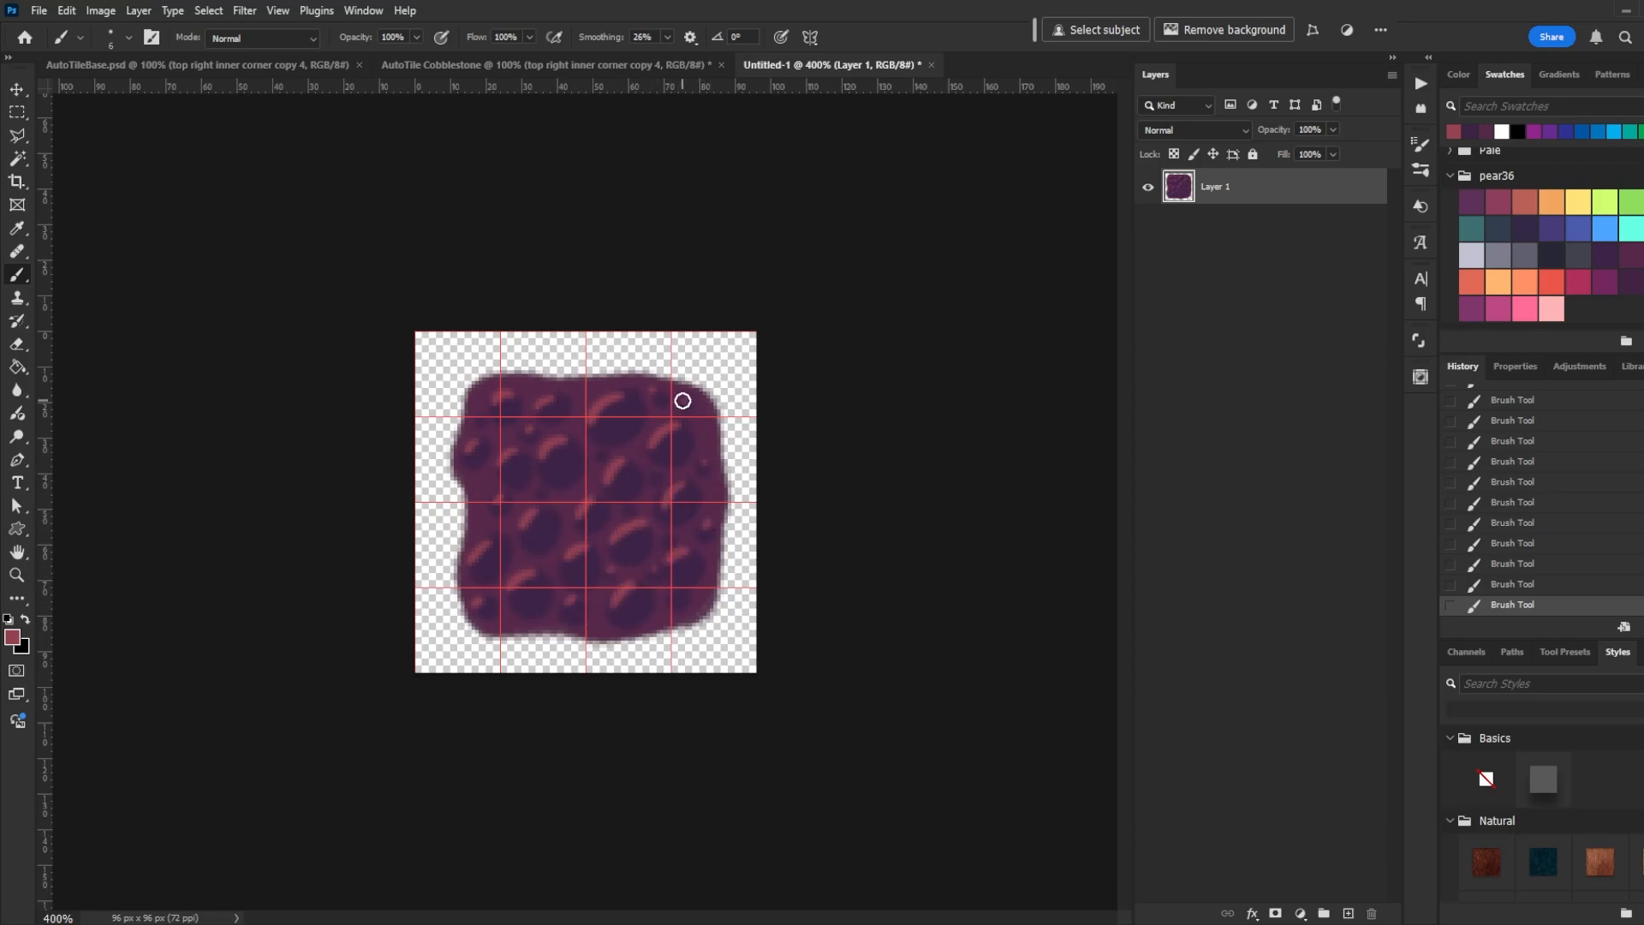
Brush shadow strokes beside the left-hand cobblestones in the near-black pear36 swatch, undoing the last stroke
click(1553, 256)
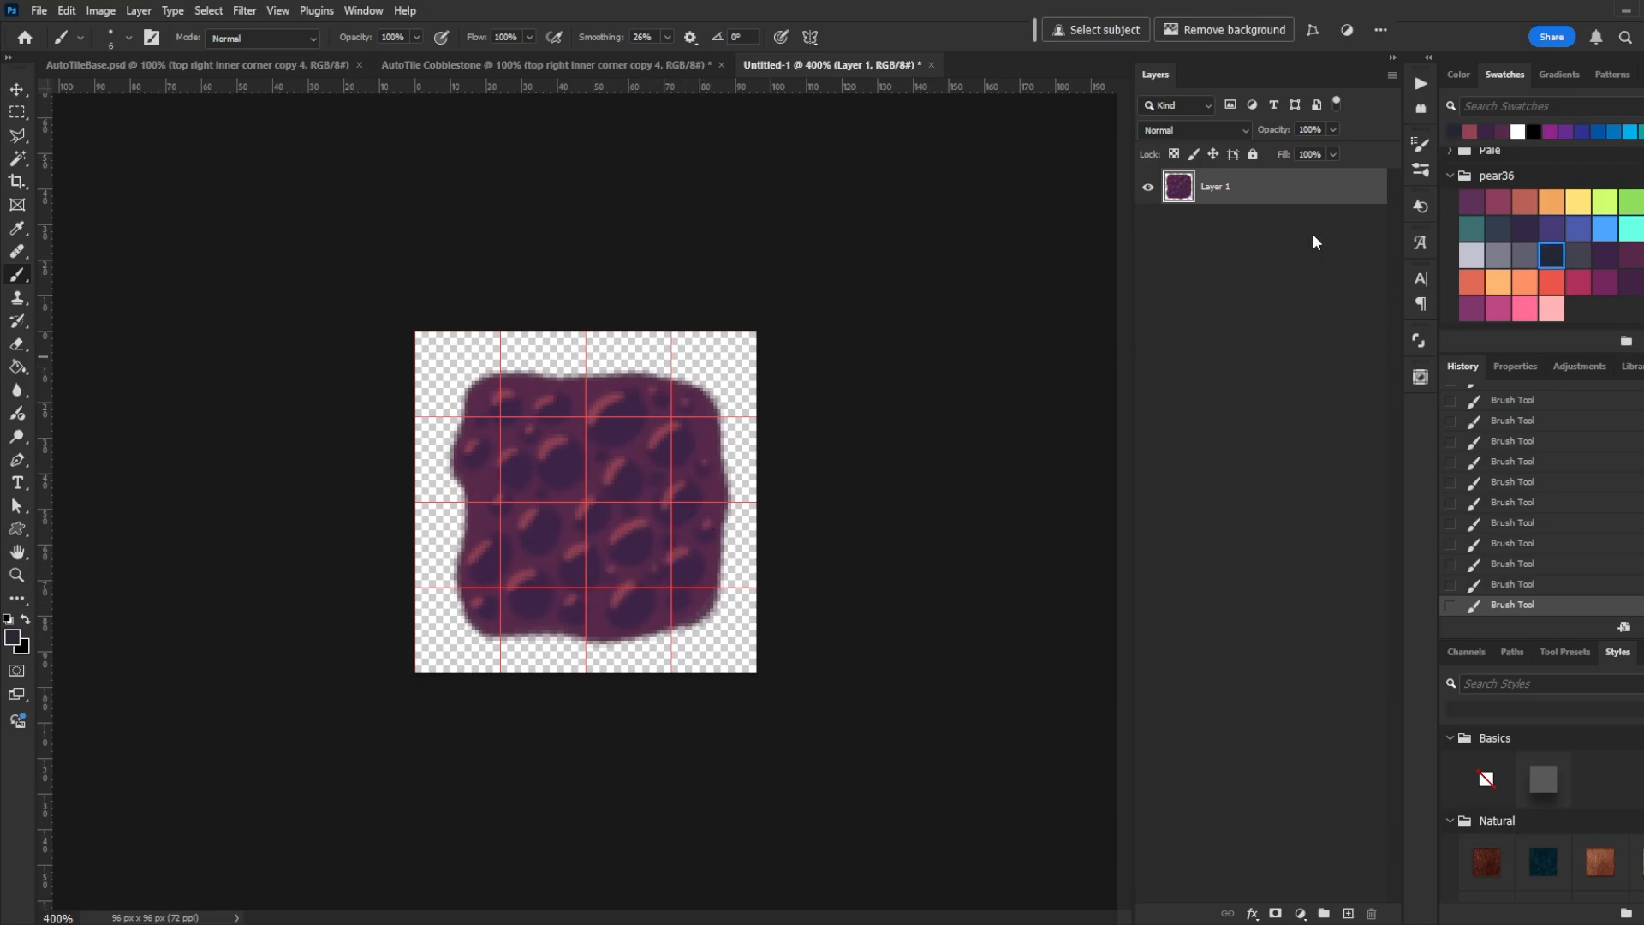
mouse_move(522, 403)
mouse_down()
mouse_move(512, 418)
mouse_move(557, 423)
mouse_move(482, 459)
mouse_move(521, 482)
mouse_up()
click(536, 437)
drag(578, 460, 562, 484)
drag(556, 523, 545, 552)
drag(511, 548, 499, 571)
key(ctrl+z)
Brush a near-black outline around the whole edge of the cobblestone patch using the selected pear36 swatch
mouse_move(531, 374)
mouse_down()
mouse_move(465, 390)
mouse_move(457, 417)
mouse_move(462, 570)
mouse_up()
mouse_move(719, 428)
mouse_down()
mouse_move(716, 594)
mouse_move(629, 639)
mouse_up()
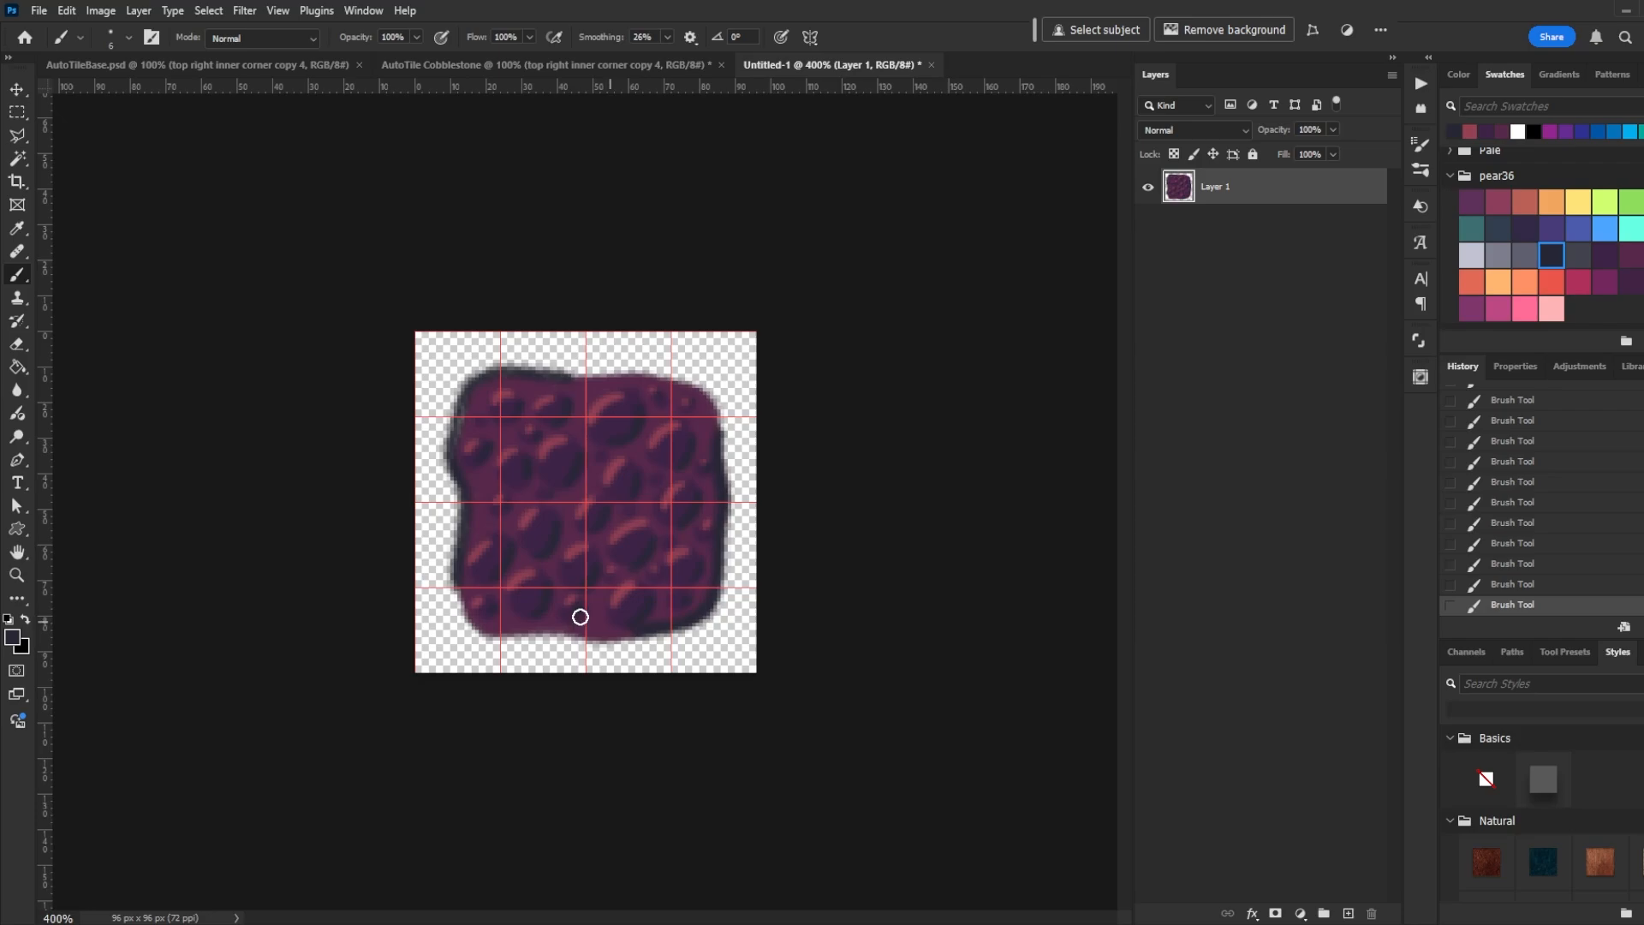
drag(517, 639, 642, 634)
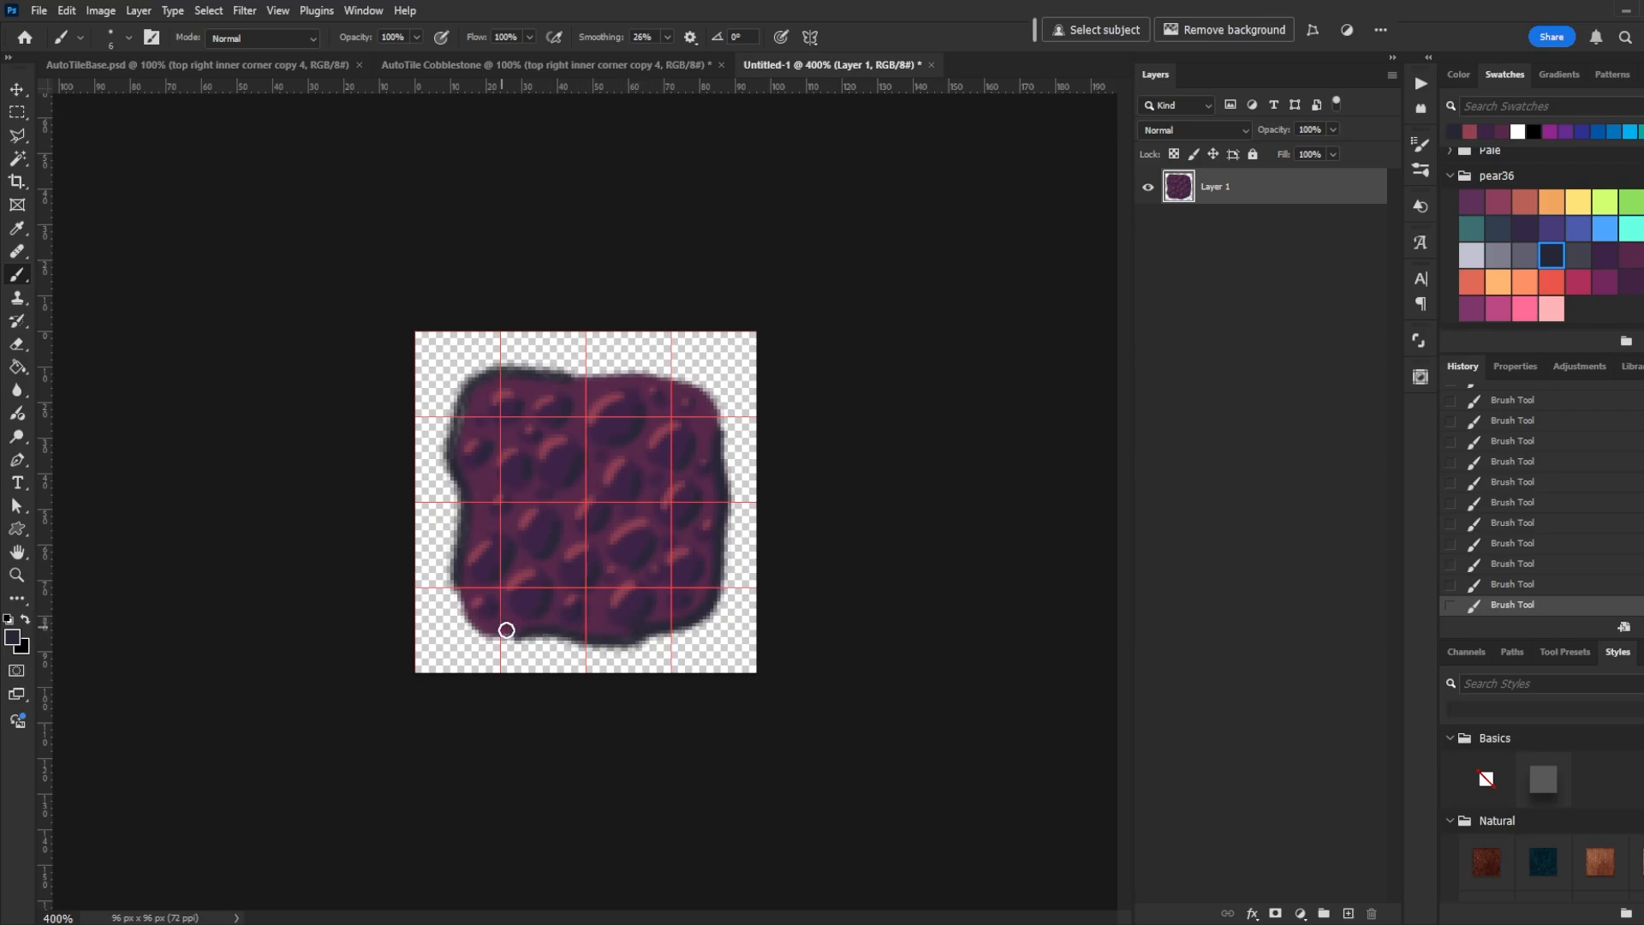
drag(503, 639, 455, 582)
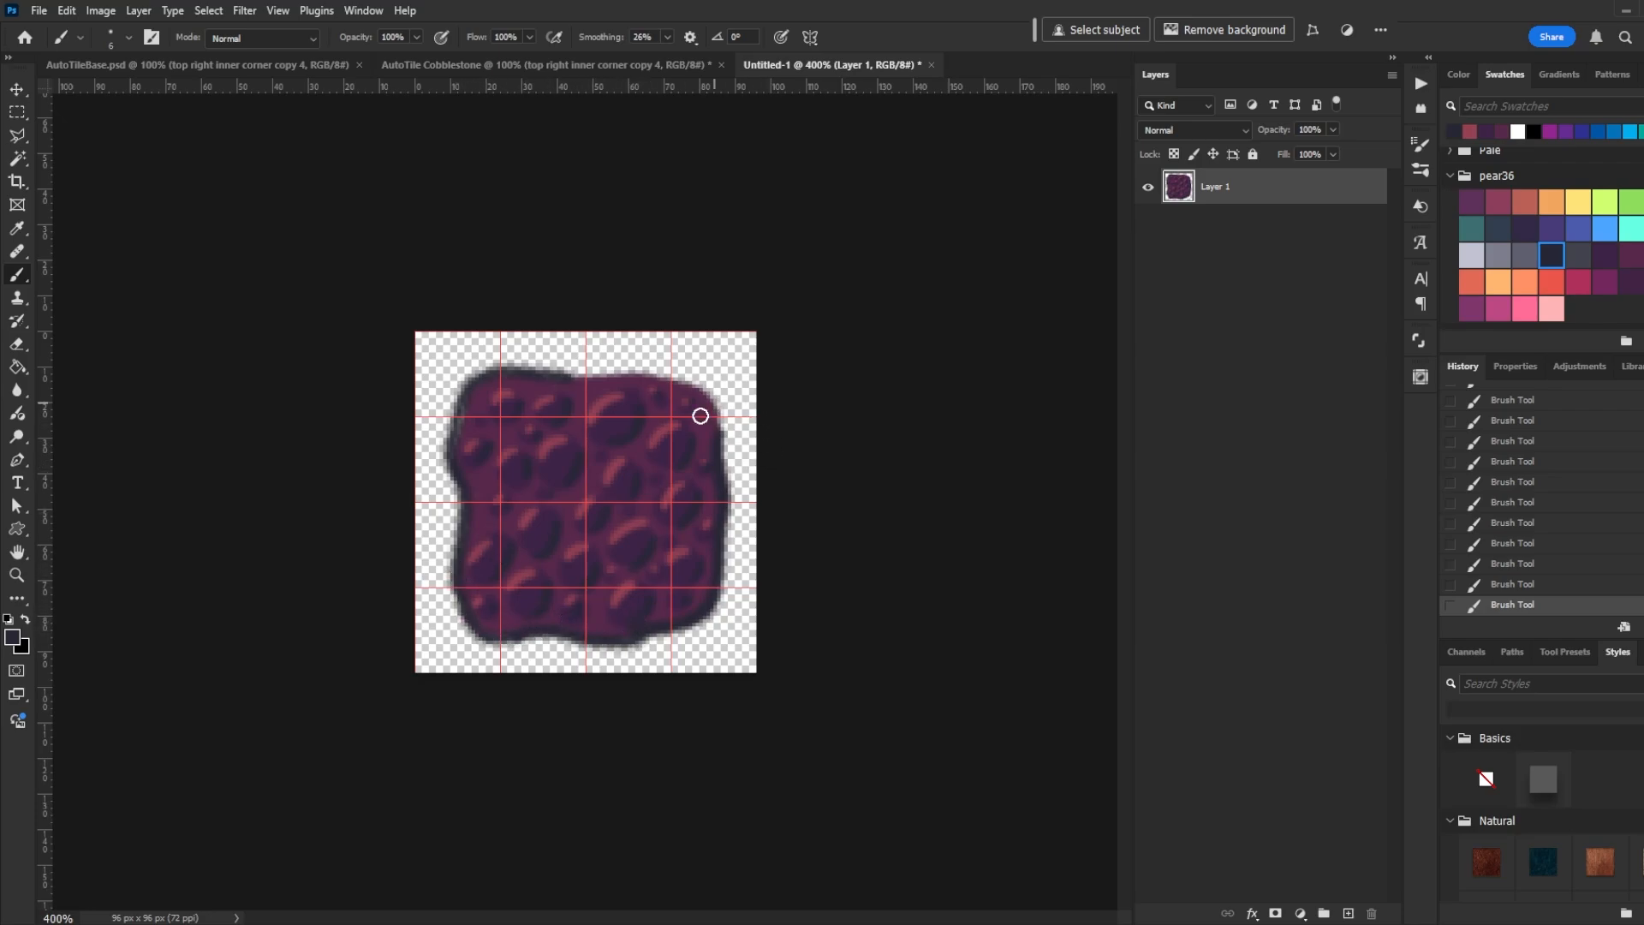
mouse_move(719, 436)
mouse_down()
mouse_move(700, 387)
mouse_move(658, 373)
mouse_move(474, 378)
mouse_move(460, 452)
mouse_up()
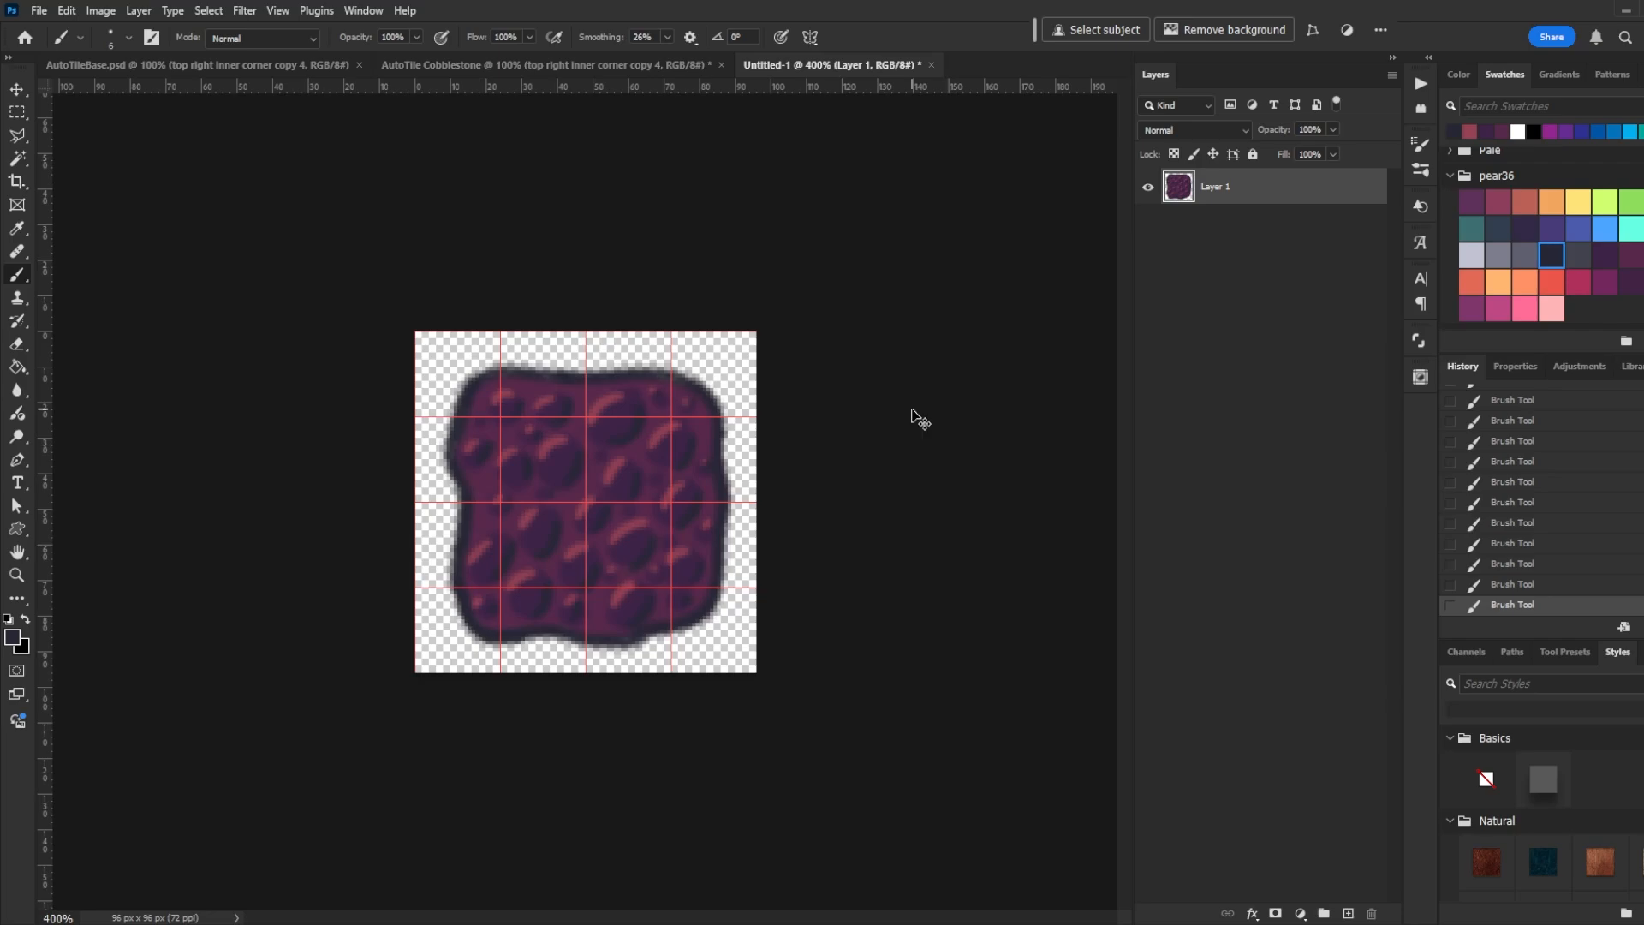
Create a new layer and move it below the cobblestone layer
key(ctrl+shift+n)
key(Return)
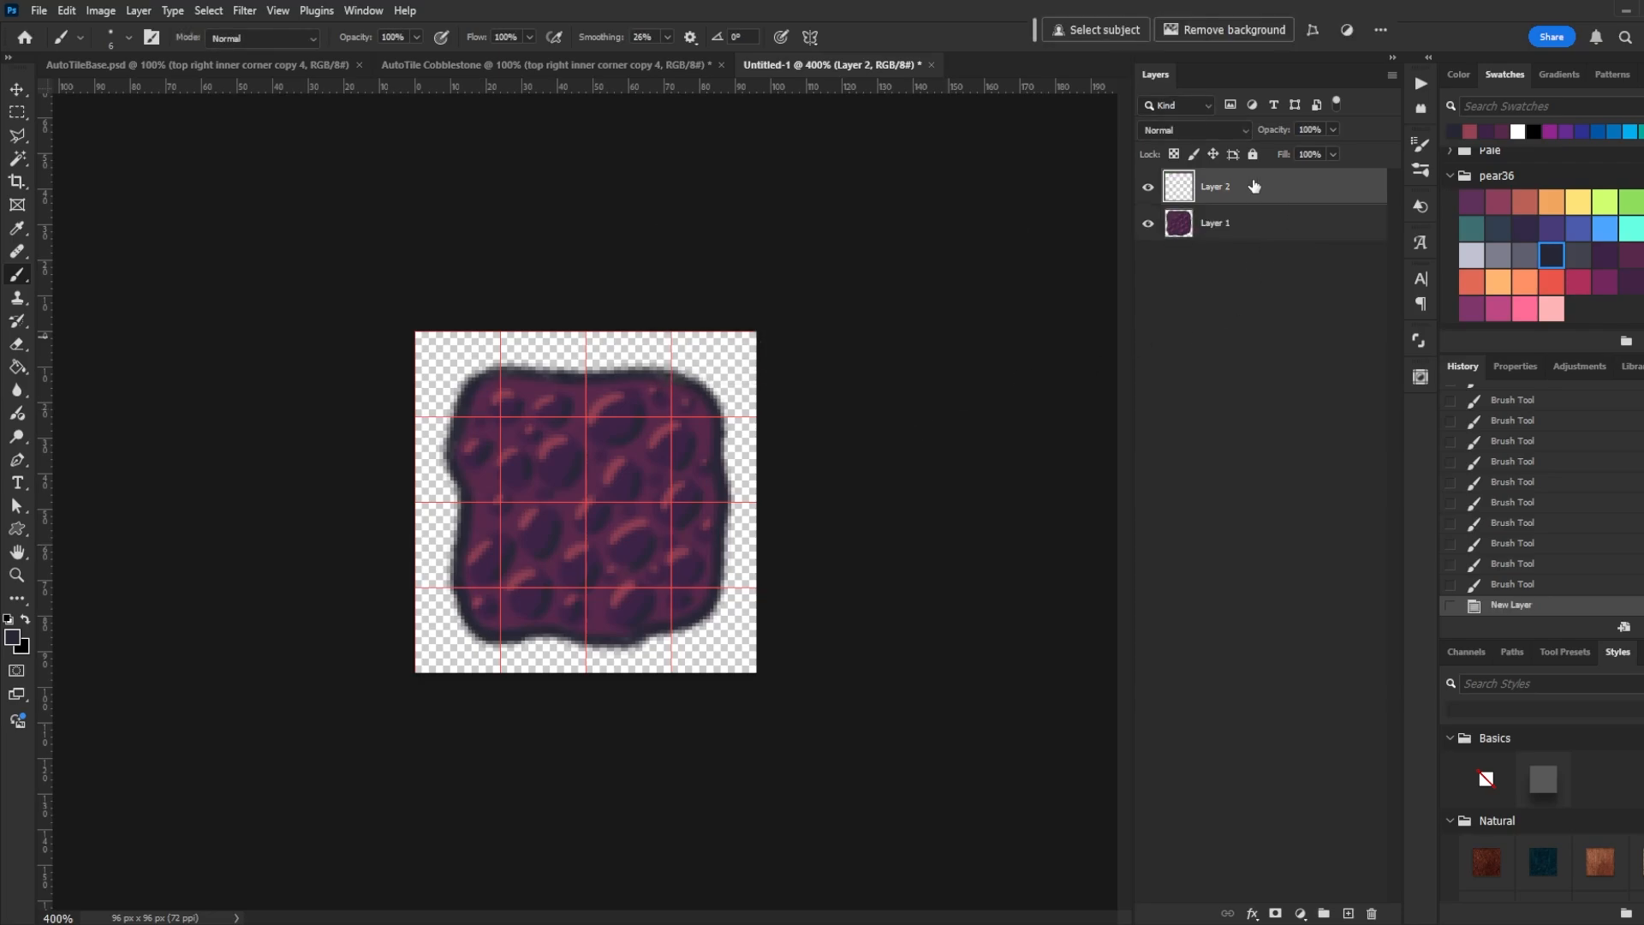
drag(1254, 187, 1271, 266)
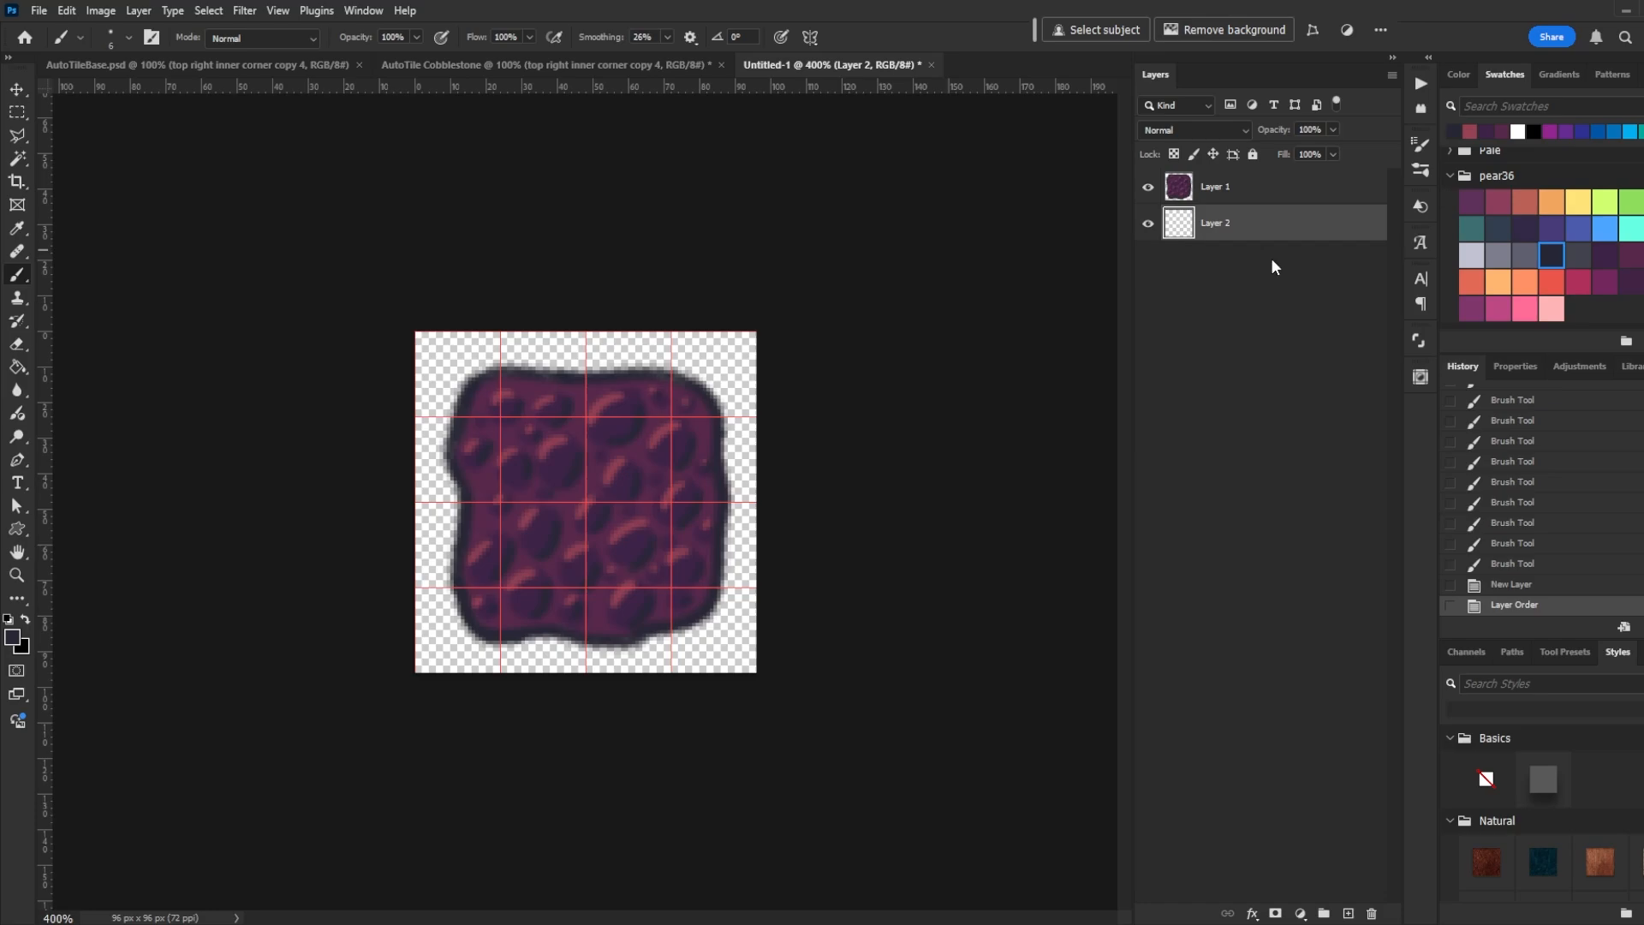
Fill the new layer with the light green pear36 swatch and merge the cobblestone layer down onto it
click(1632, 202)
key(g)
click(747, 432)
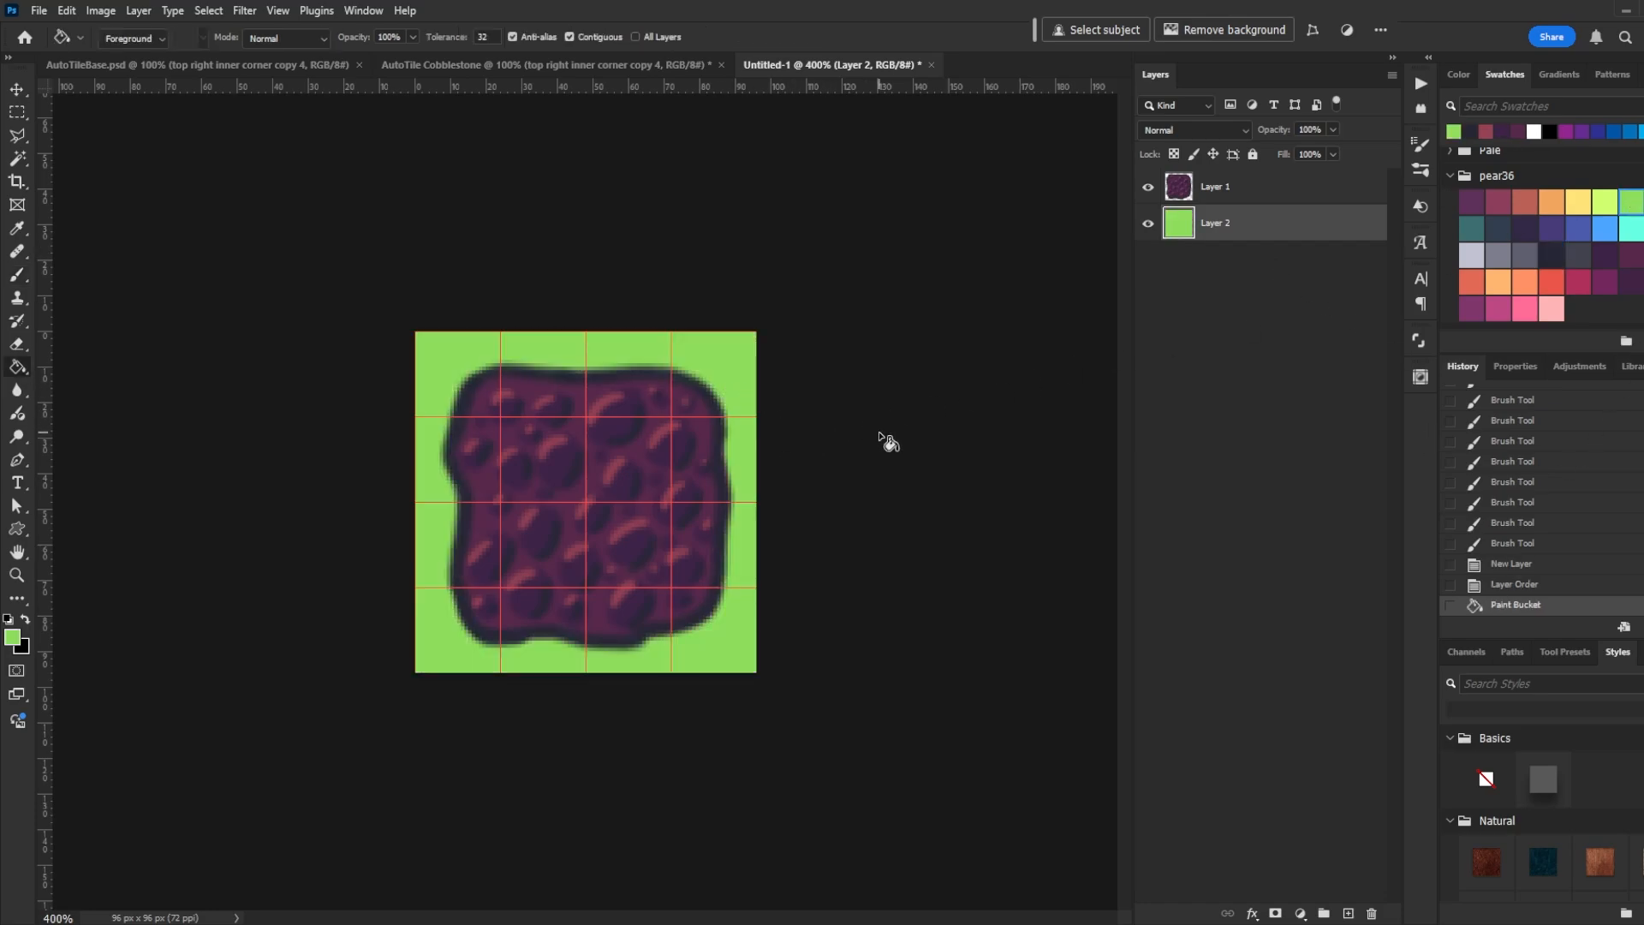
click(1254, 195)
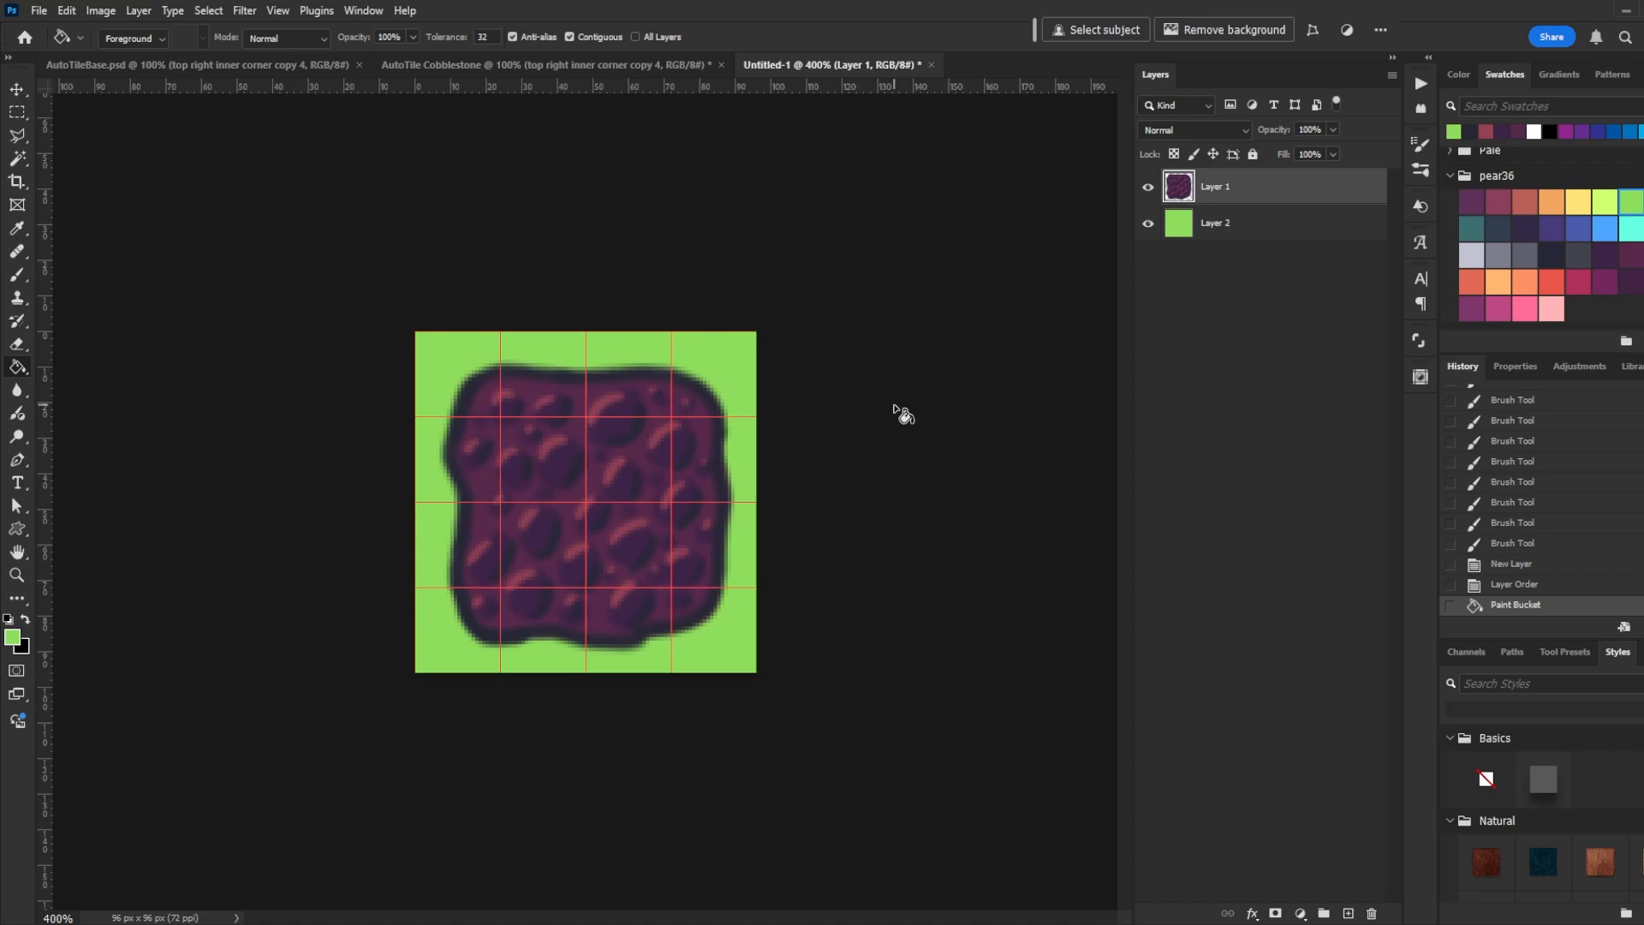
key(ctrl+e)
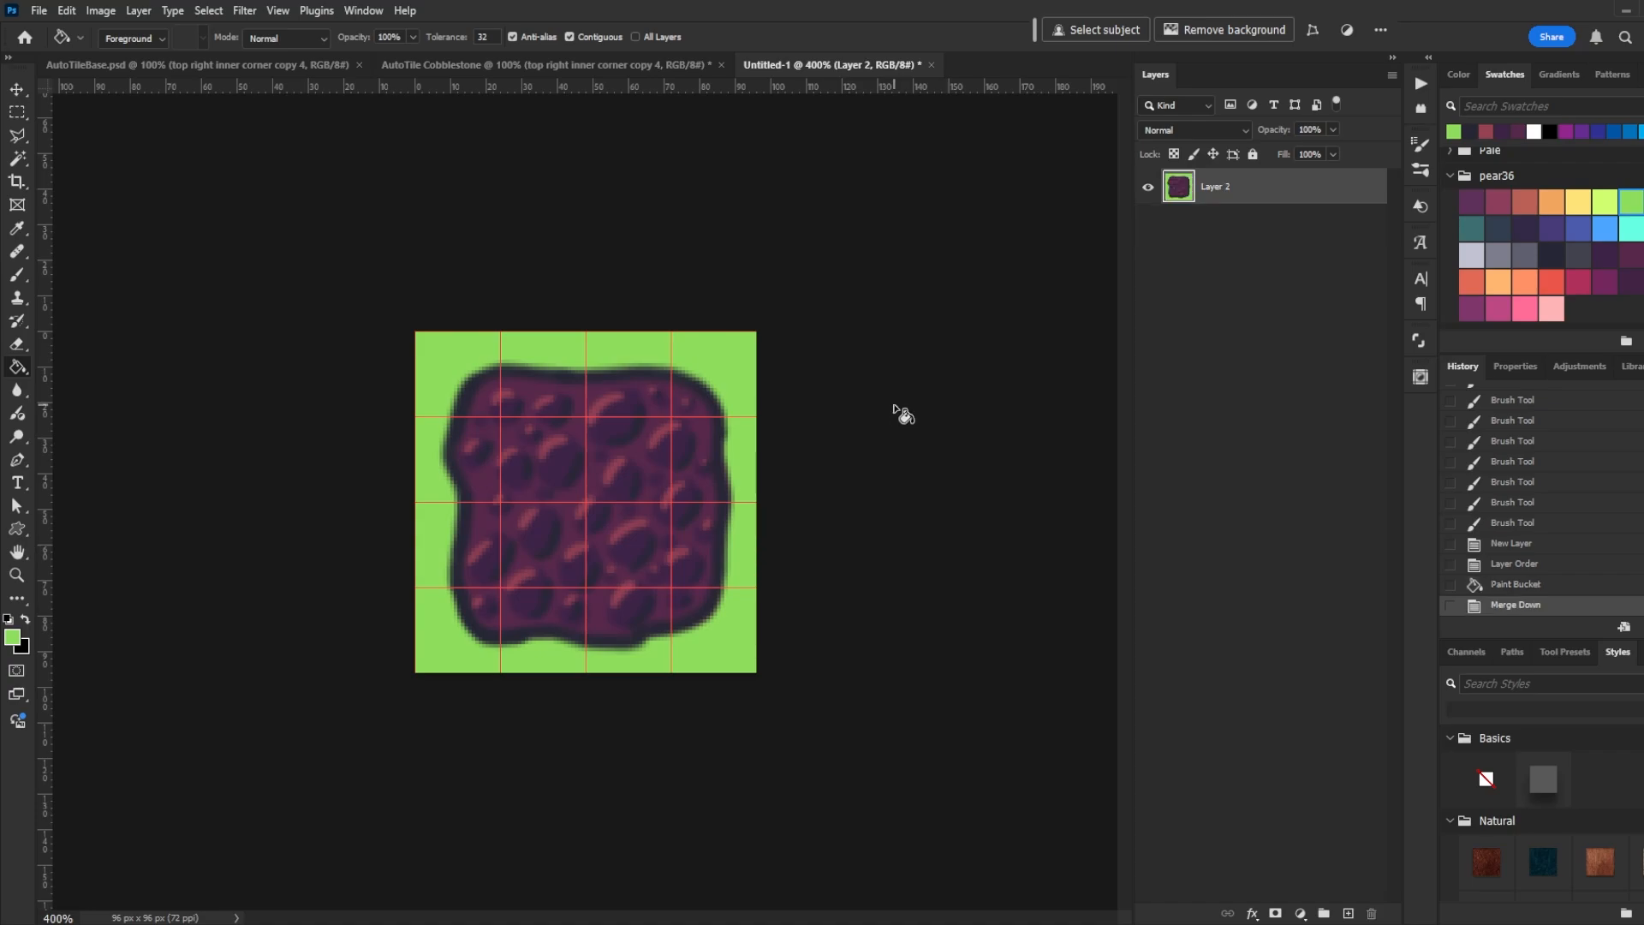
Brush small light green notches into the dark outline all around the cobblestone patch to roughen its edge
key(b)
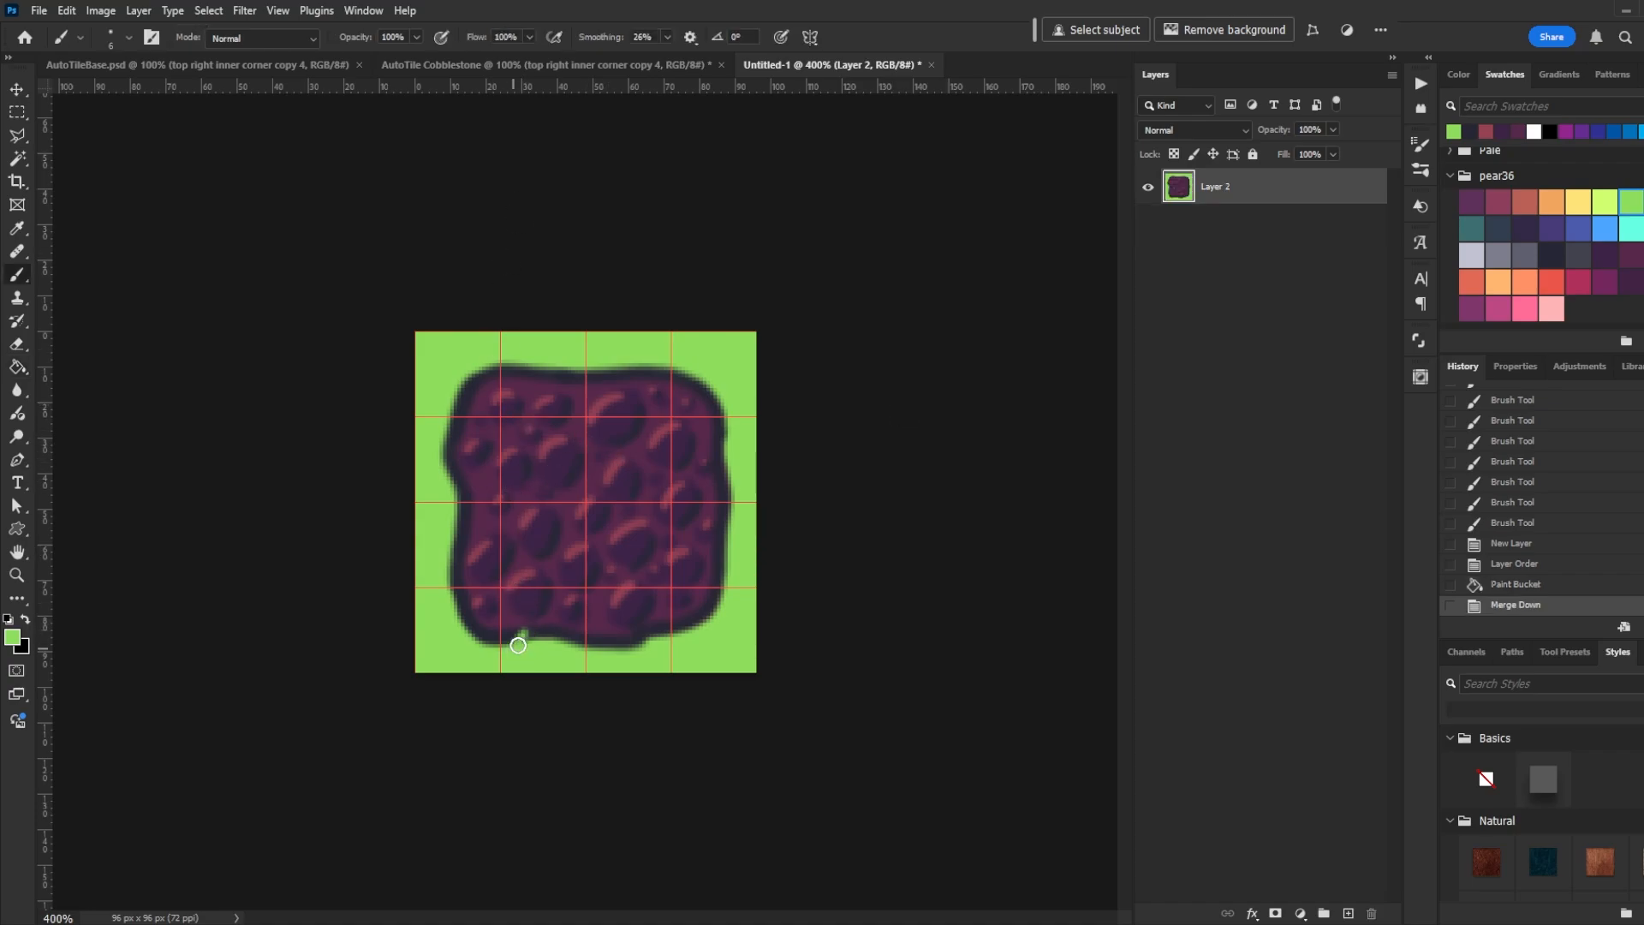
click(518, 645)
click(618, 643)
drag(680, 631, 704, 621)
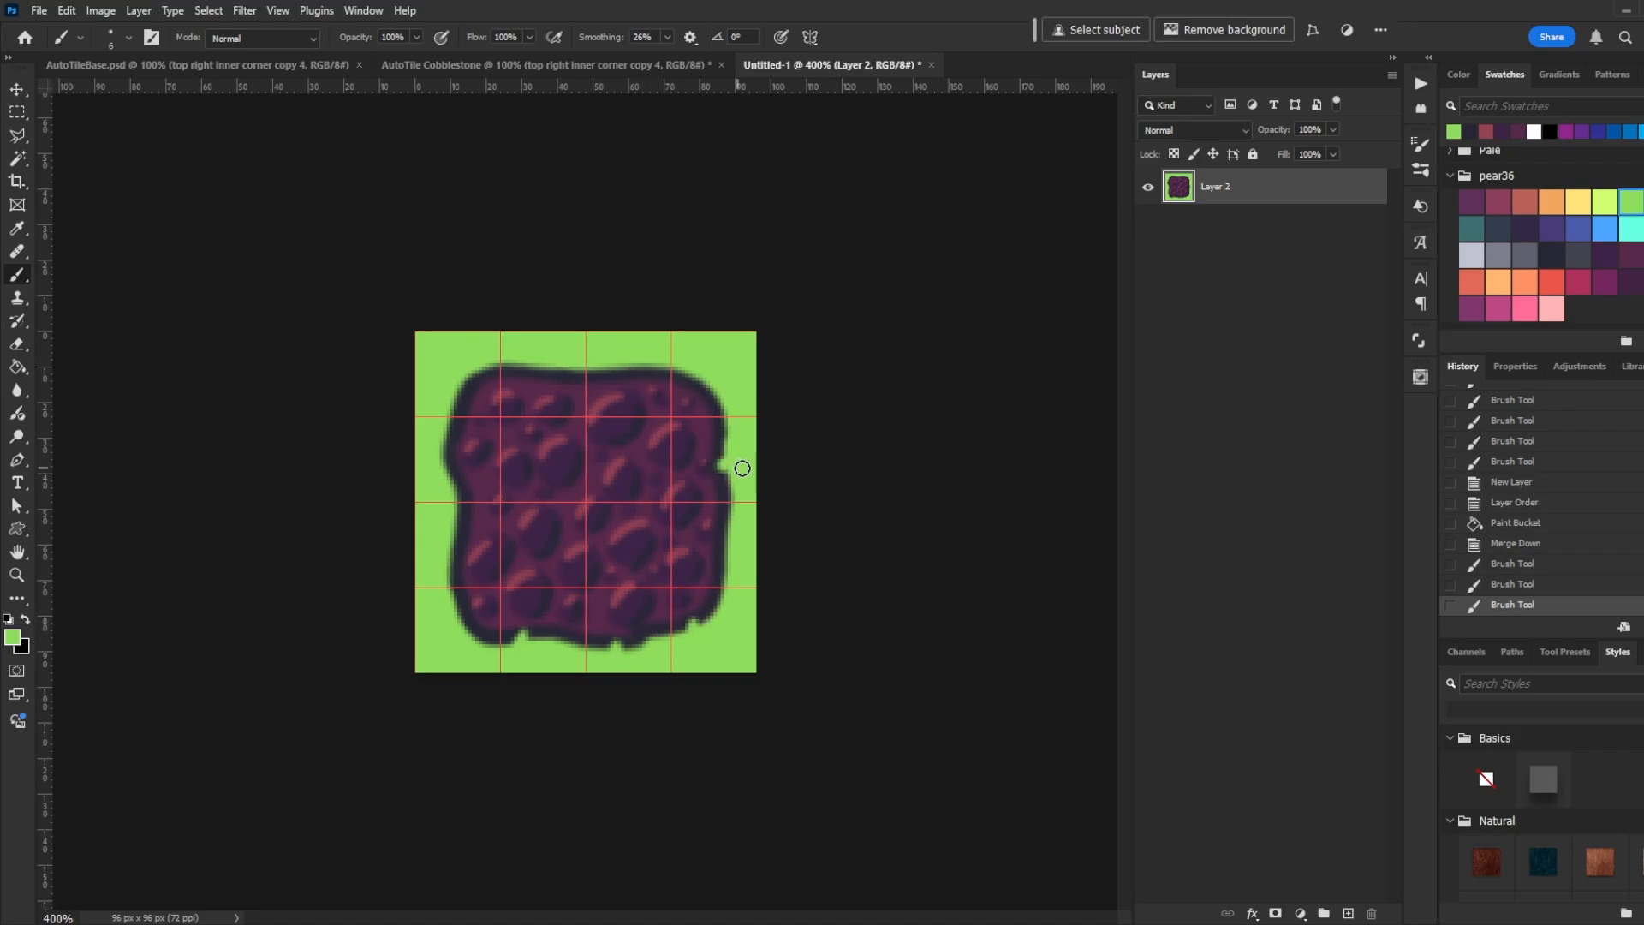
click(653, 367)
click(707, 382)
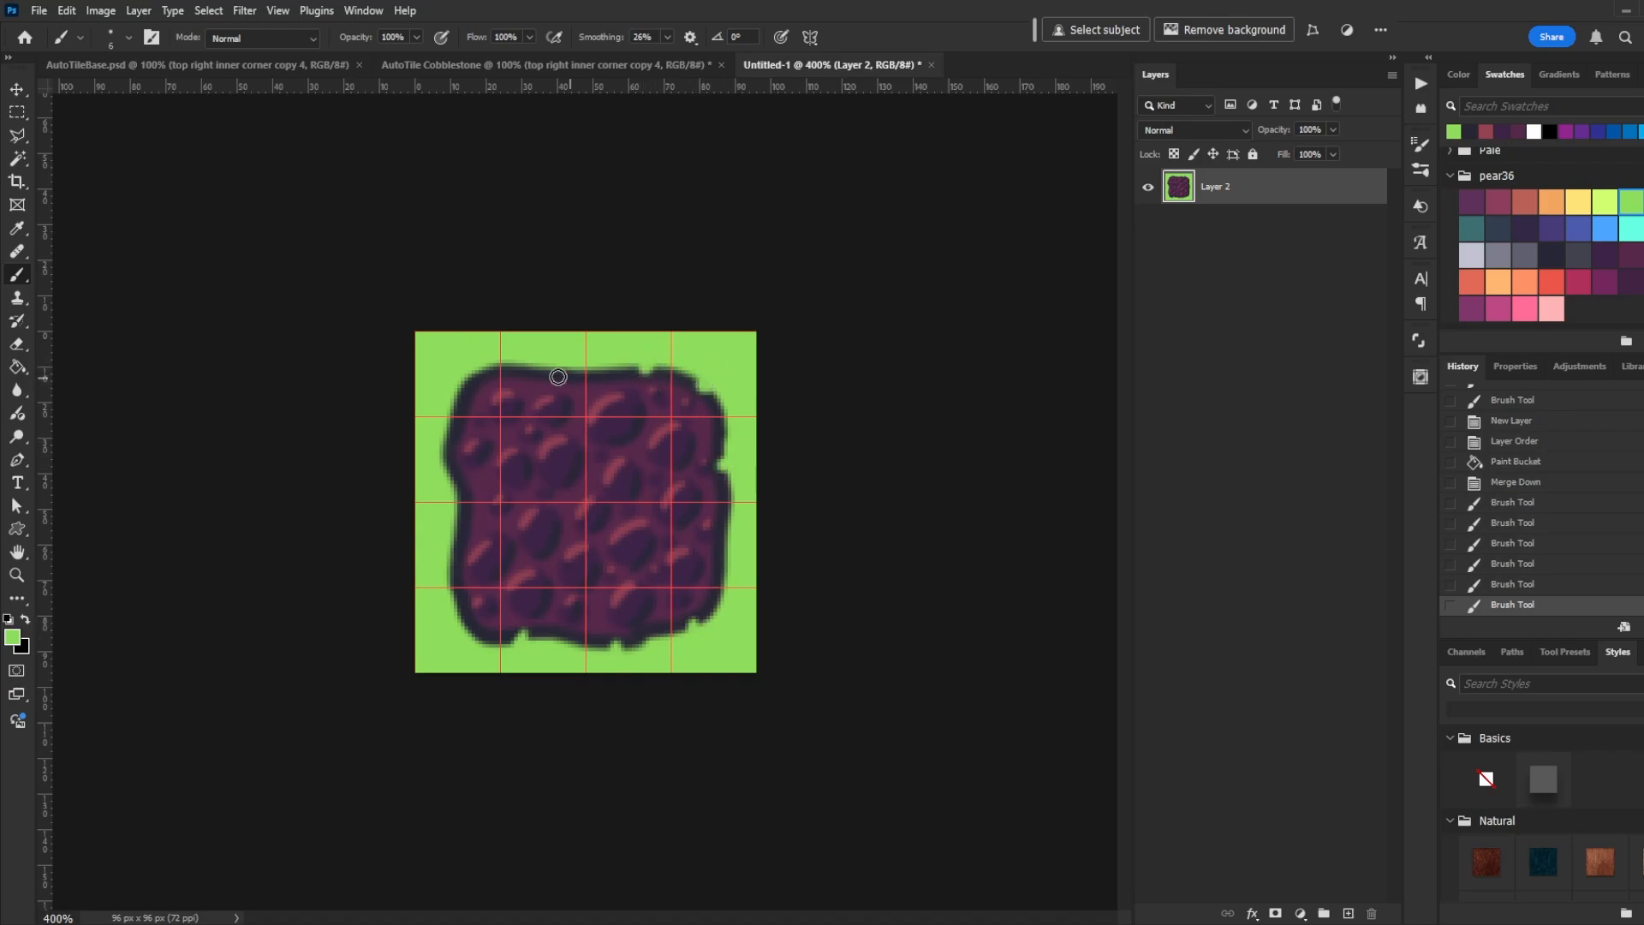
click(555, 371)
click(444, 399)
click(452, 470)
click(743, 596)
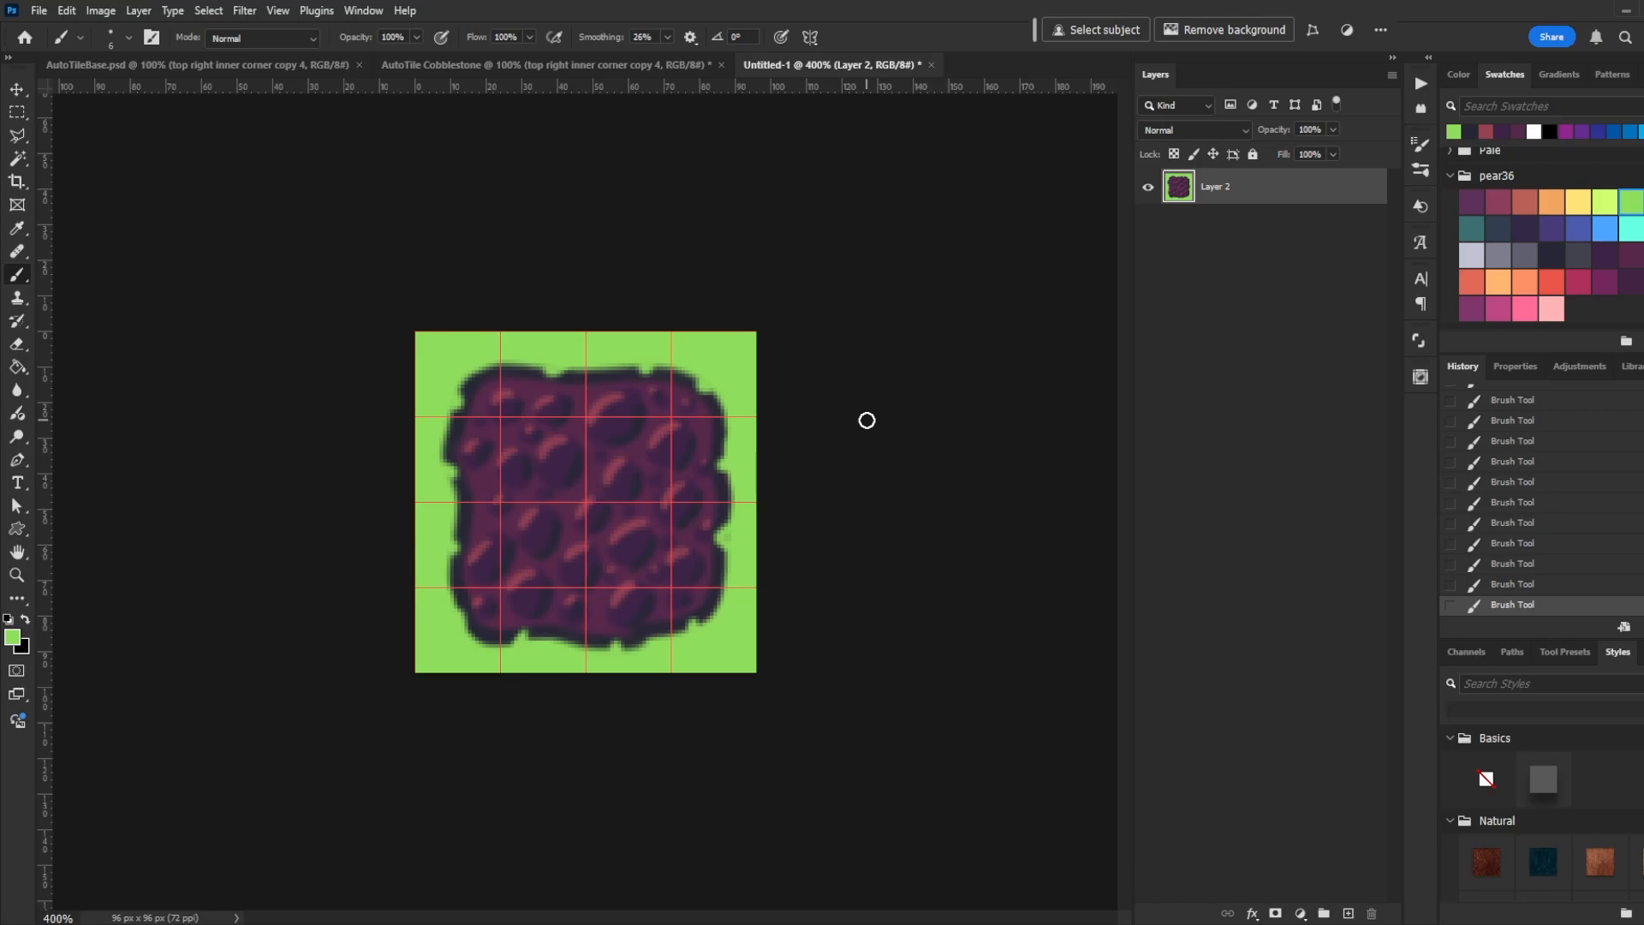
key(m)
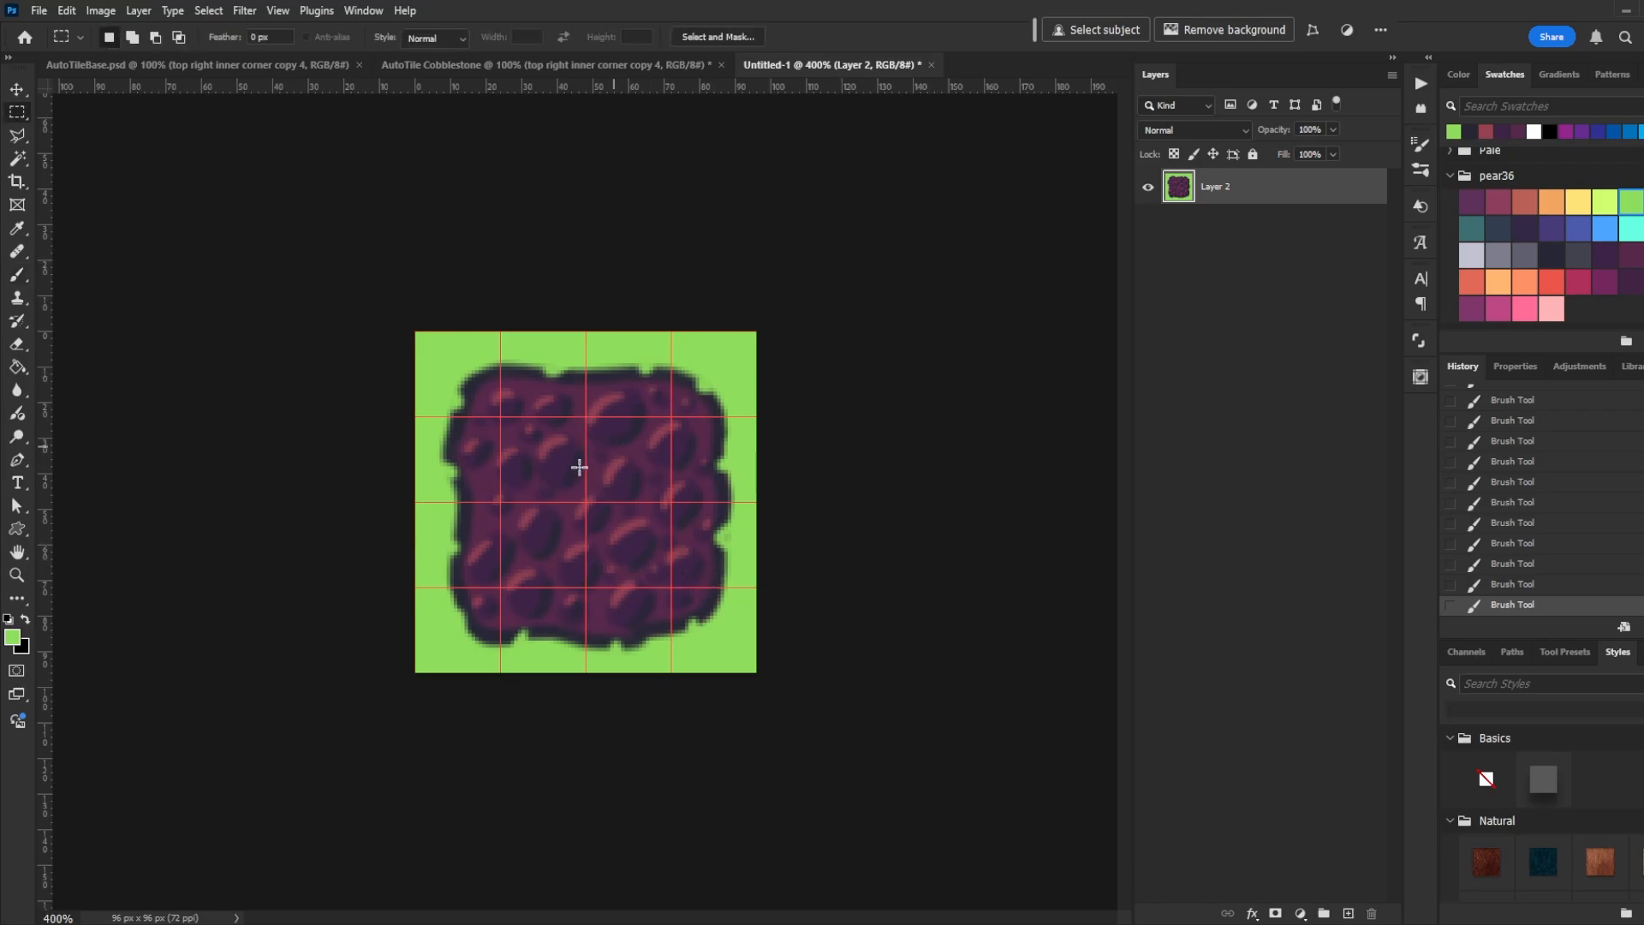
click(531, 68)
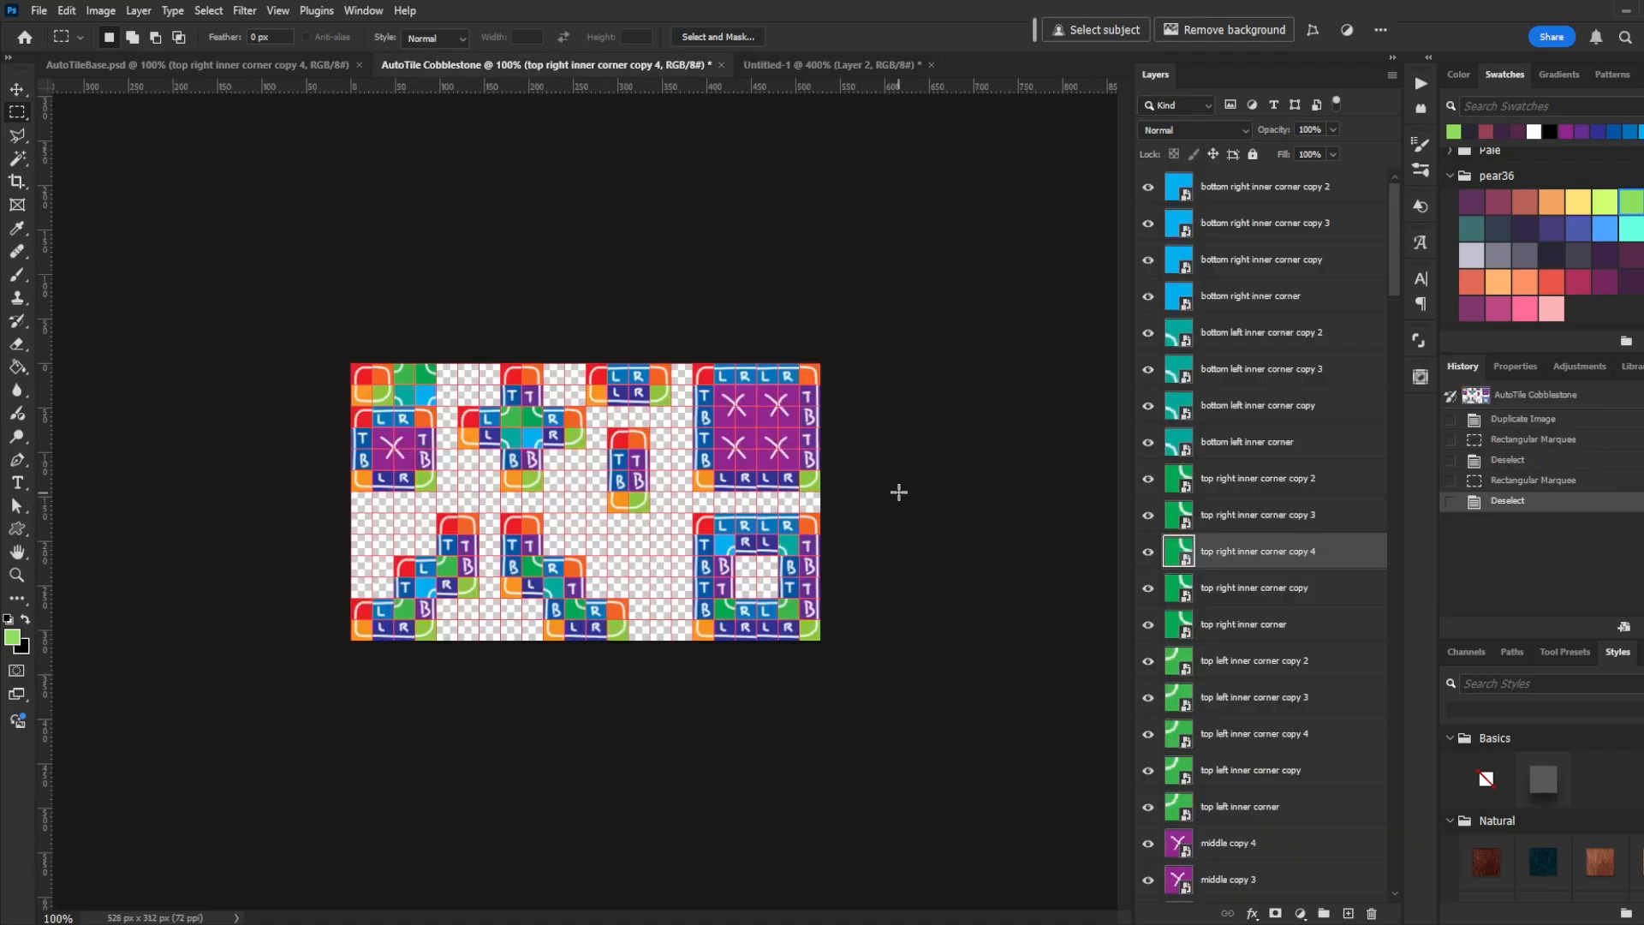
click(824, 66)
drag(414, 286, 514, 368)
click(598, 334)
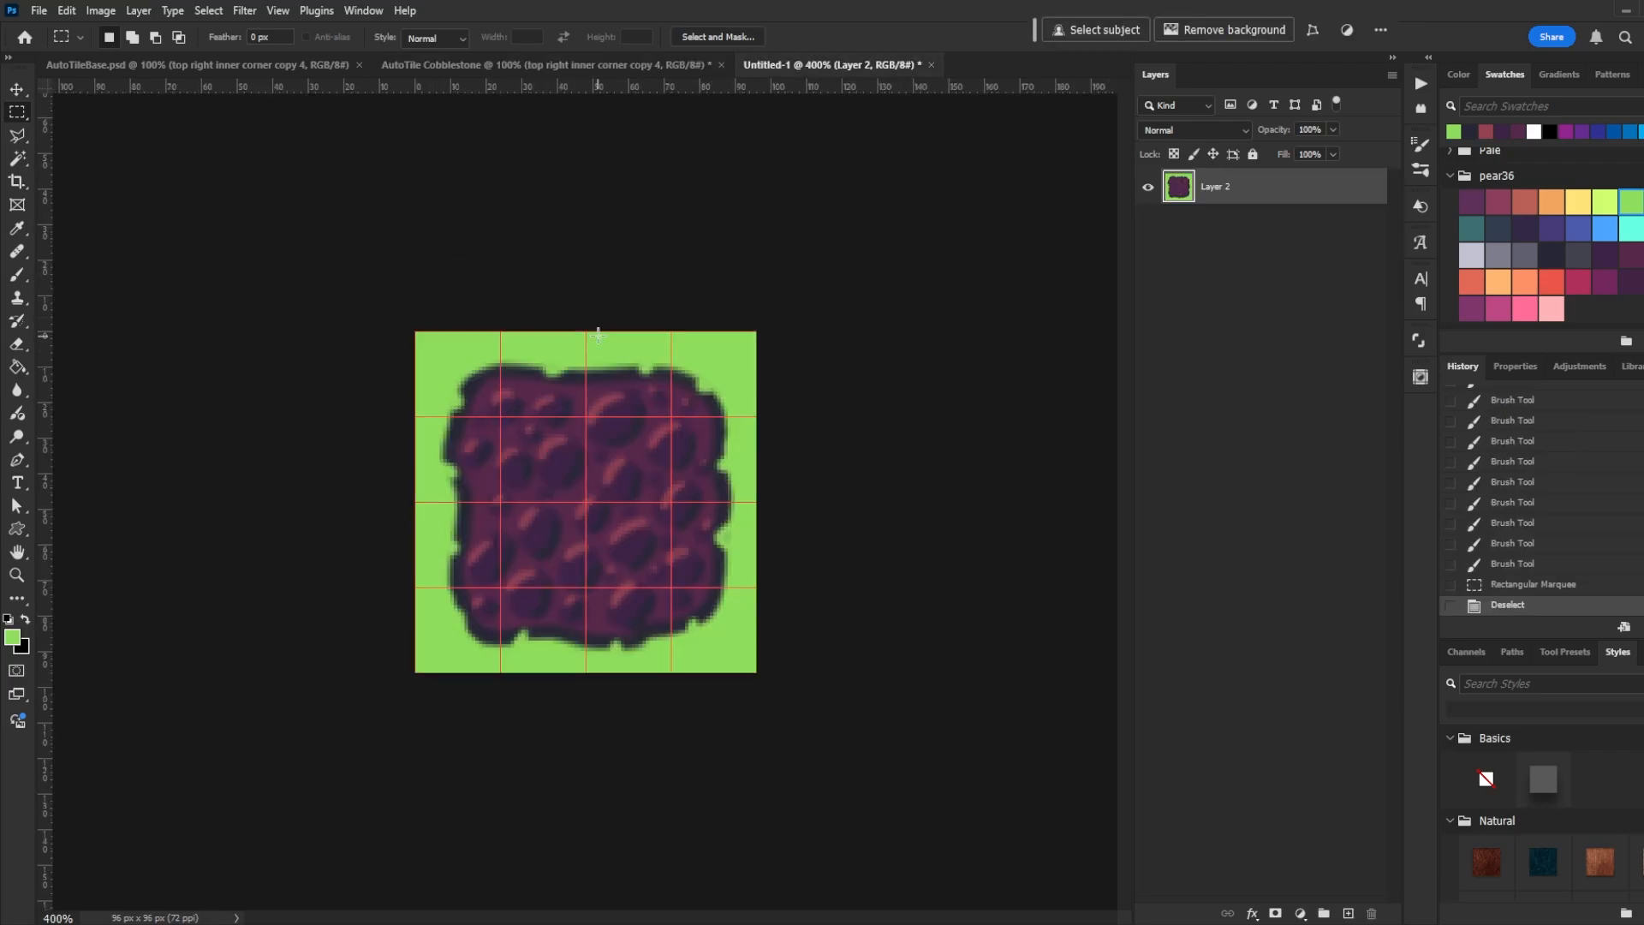
Open the contents of the top left corner smart object from the AutoTile Cobblestone document
click(555, 64)
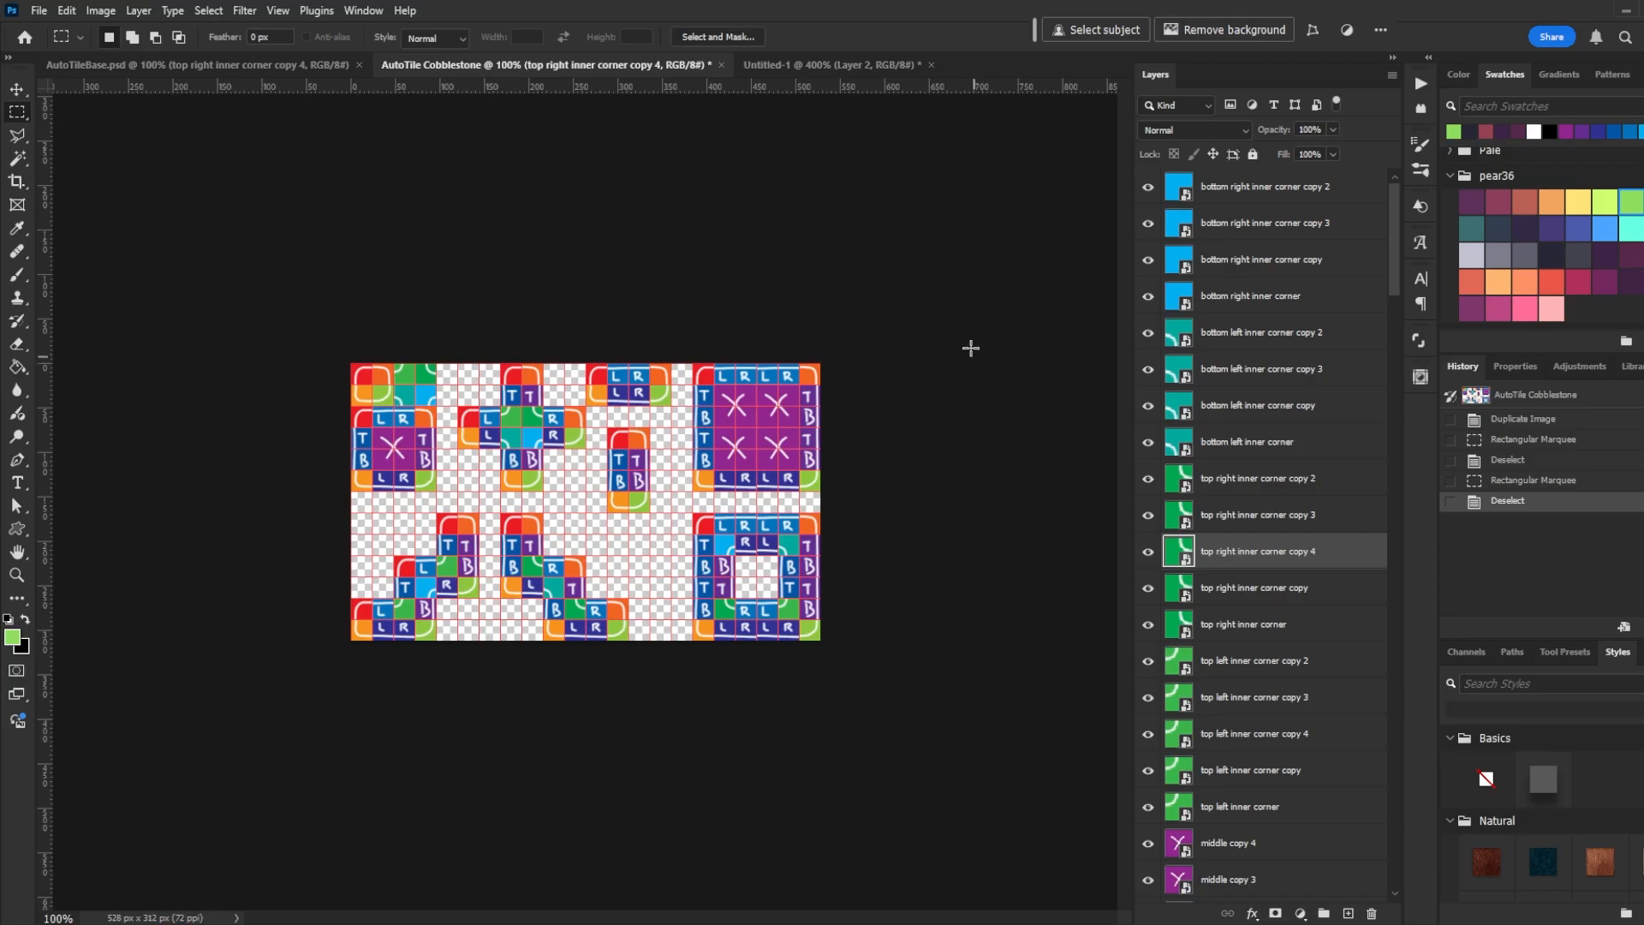
key(v)
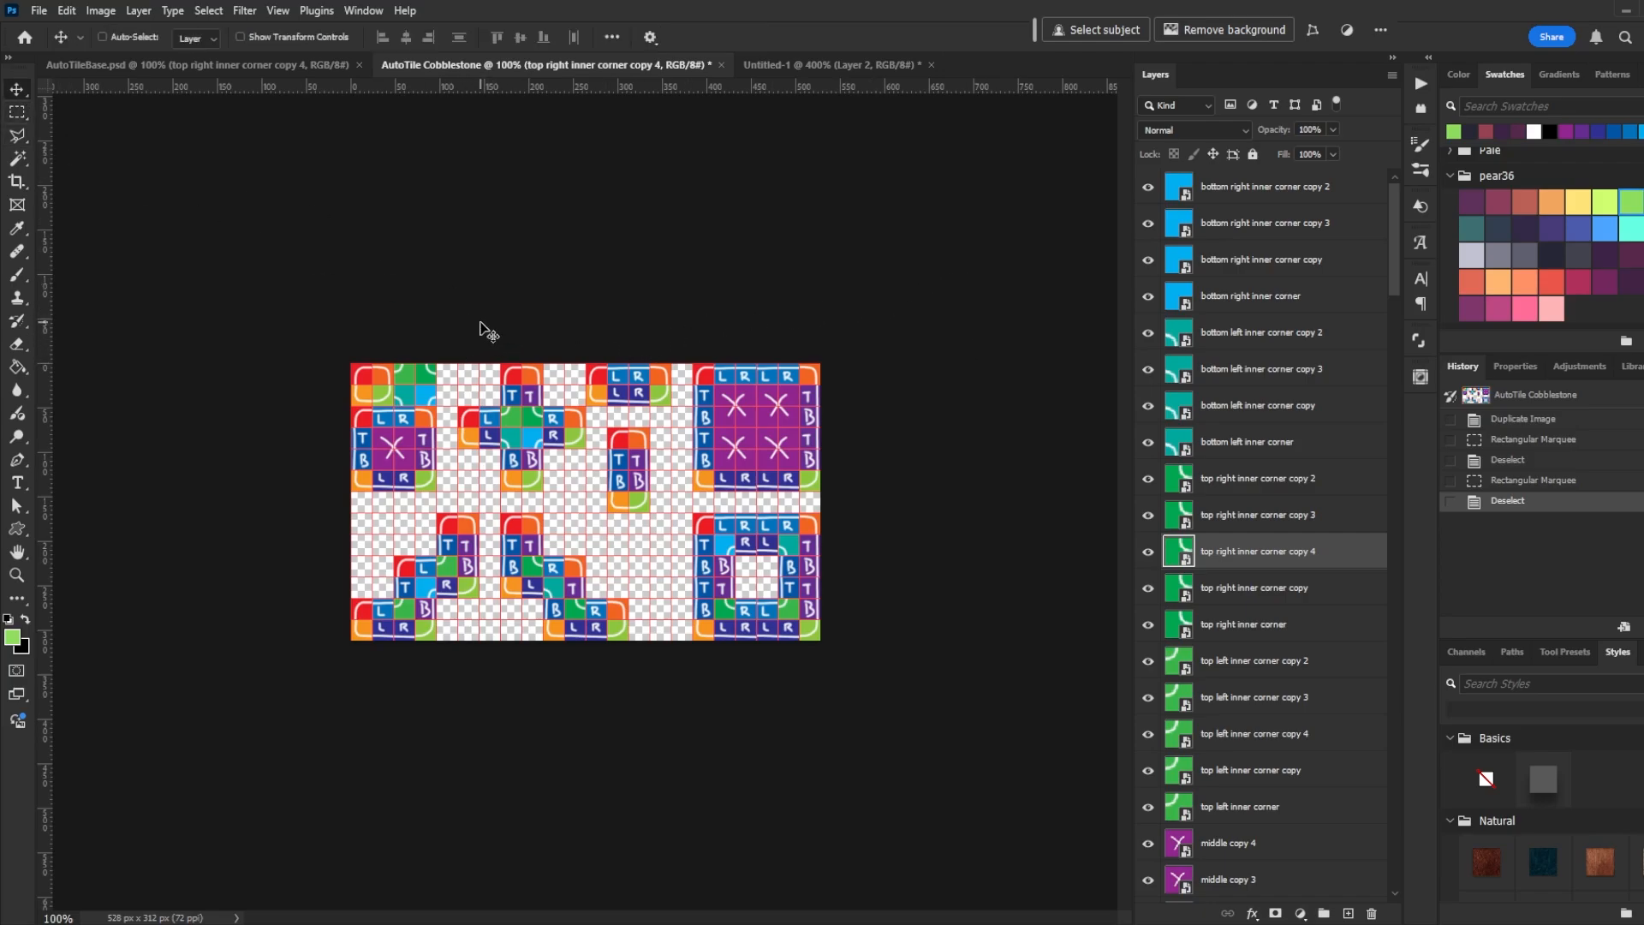
ctrl+click(364, 385)
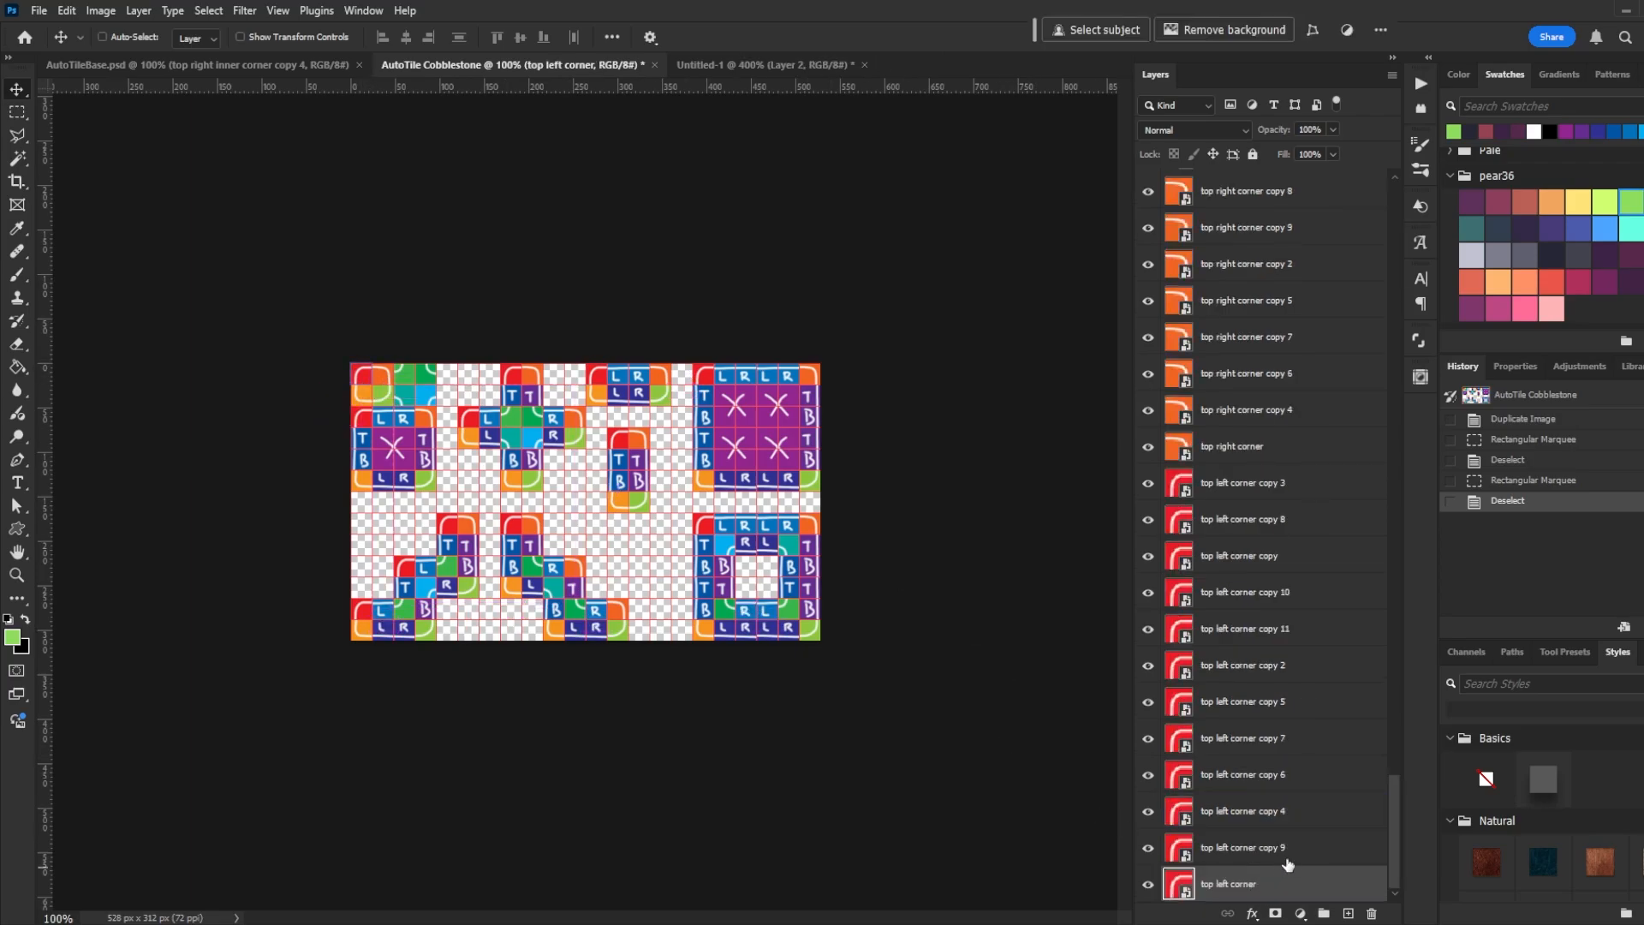
double_click(1176, 885)
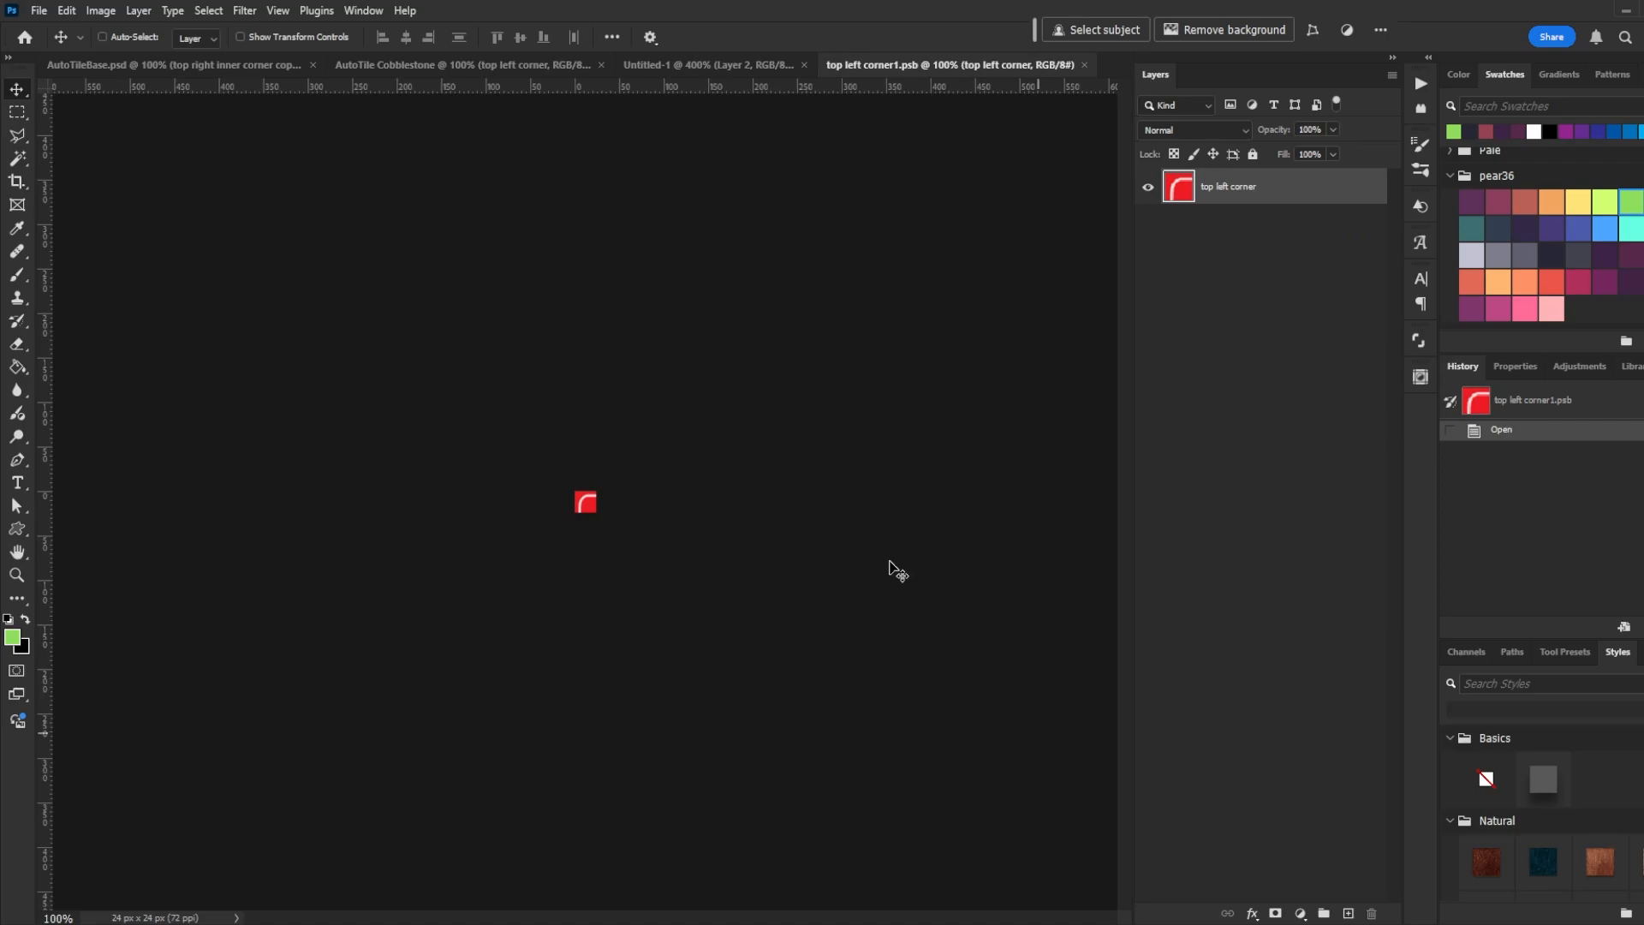
Turn on snapping in the Untitled-1 cobblestone patch document, with the Rectangular Marquee tool ready
click(671, 73)
key(m)
click(315, 10)
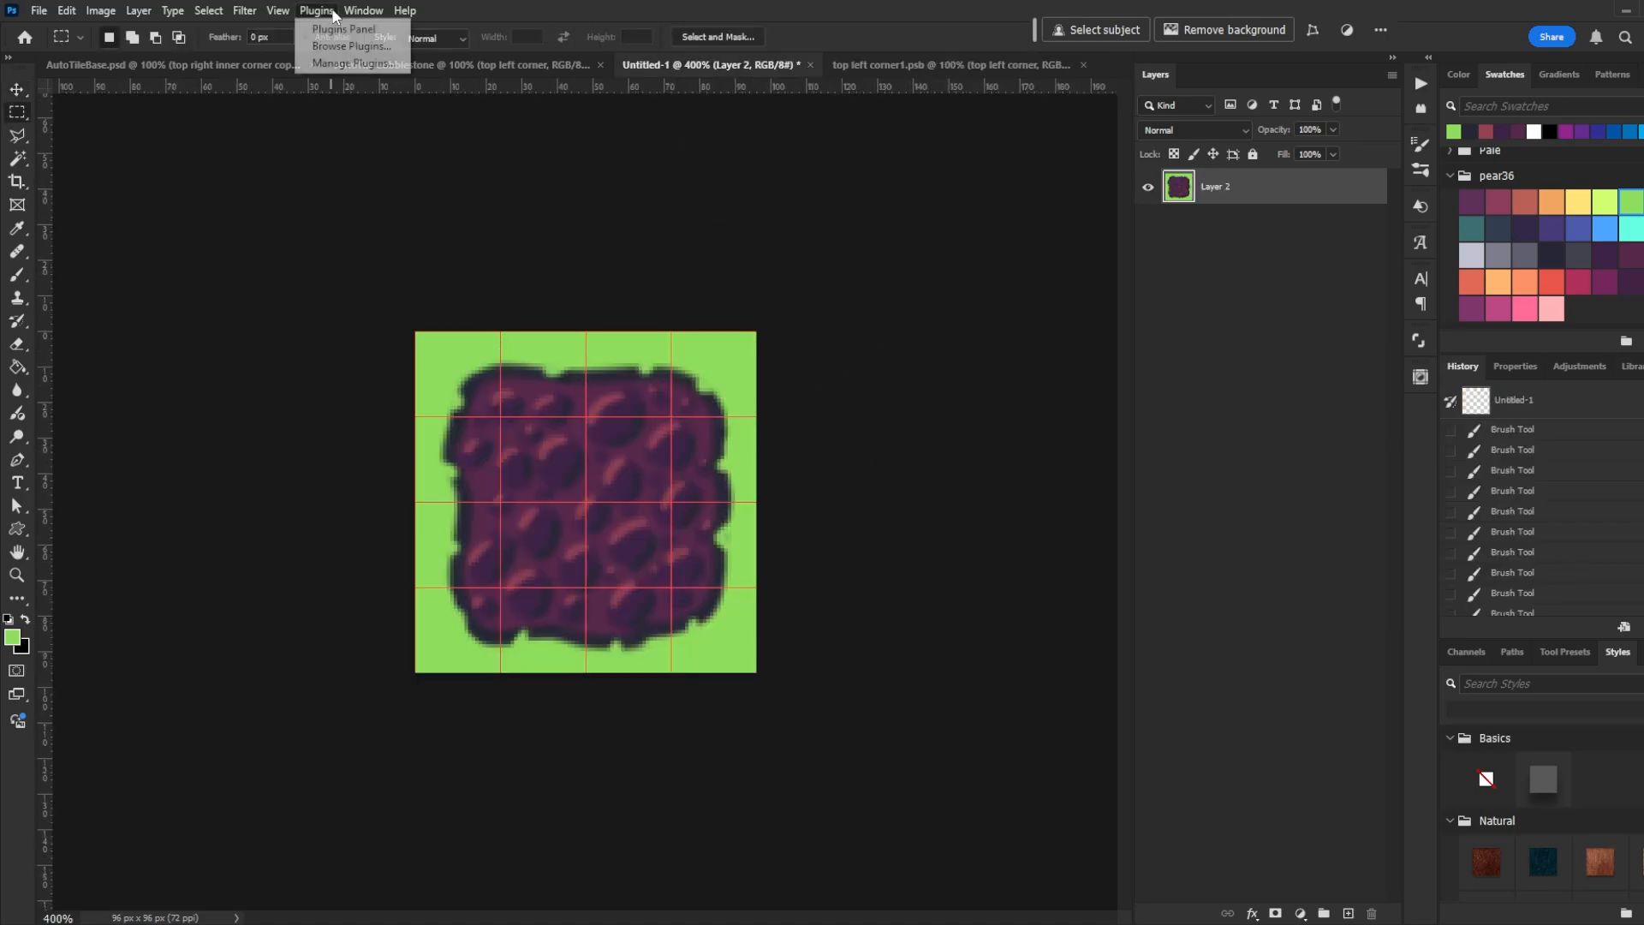
mouse_move(282, 10)
click(300, 432)
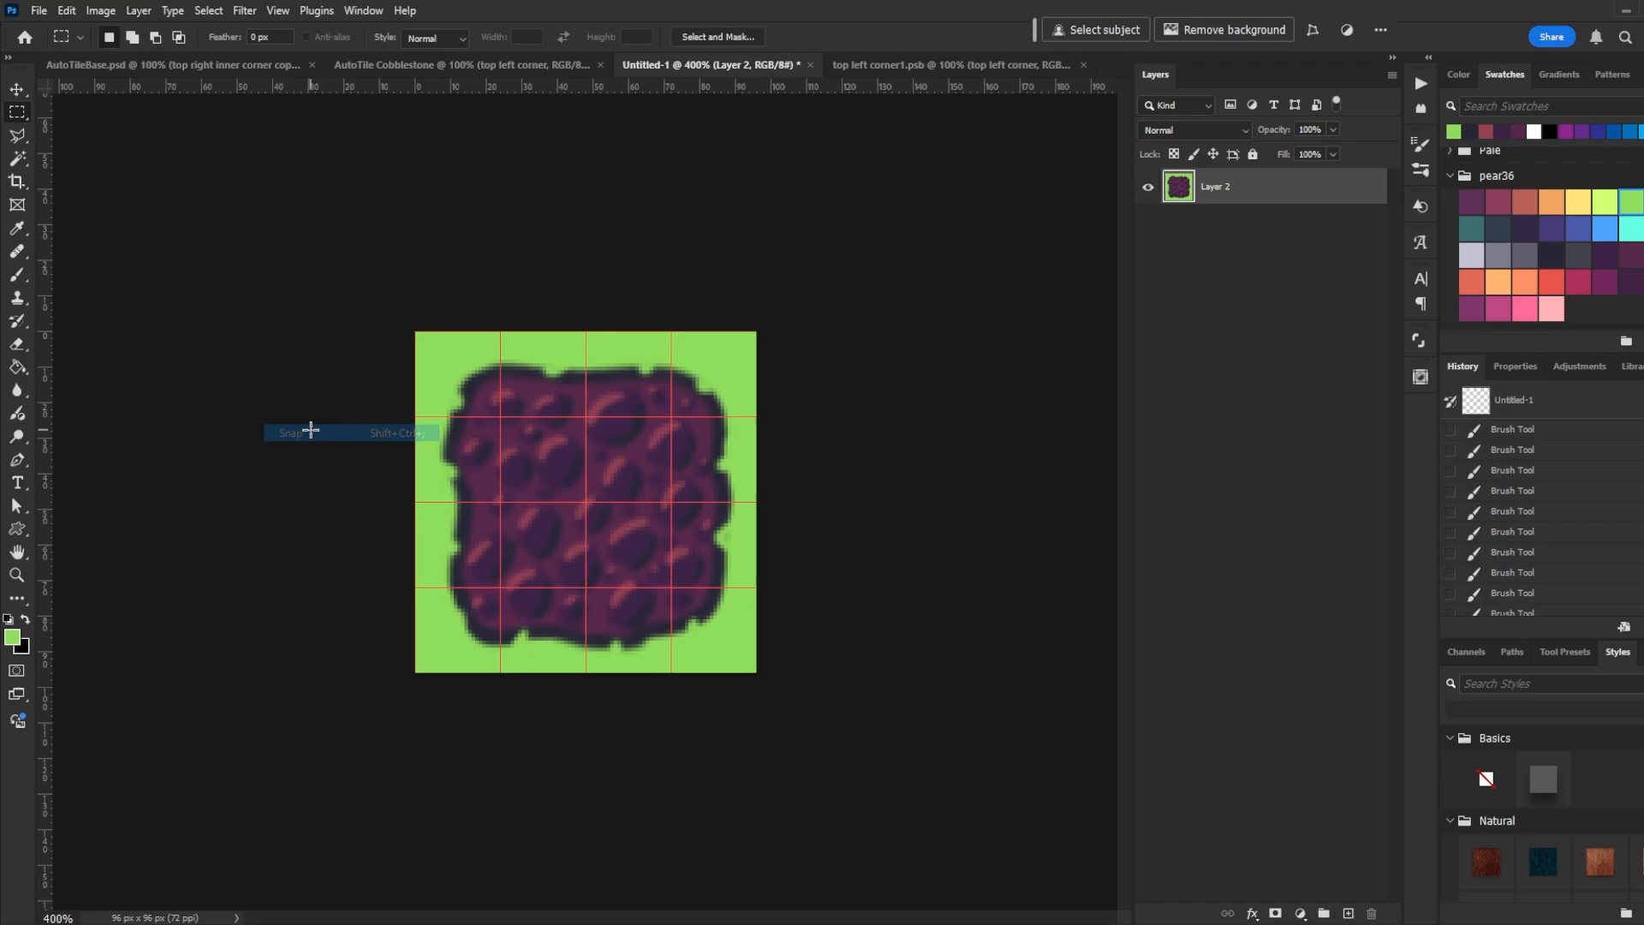
Copy the patch's top-left grid tile and paste it into the top left corner smart object document
drag(416, 333, 502, 417)
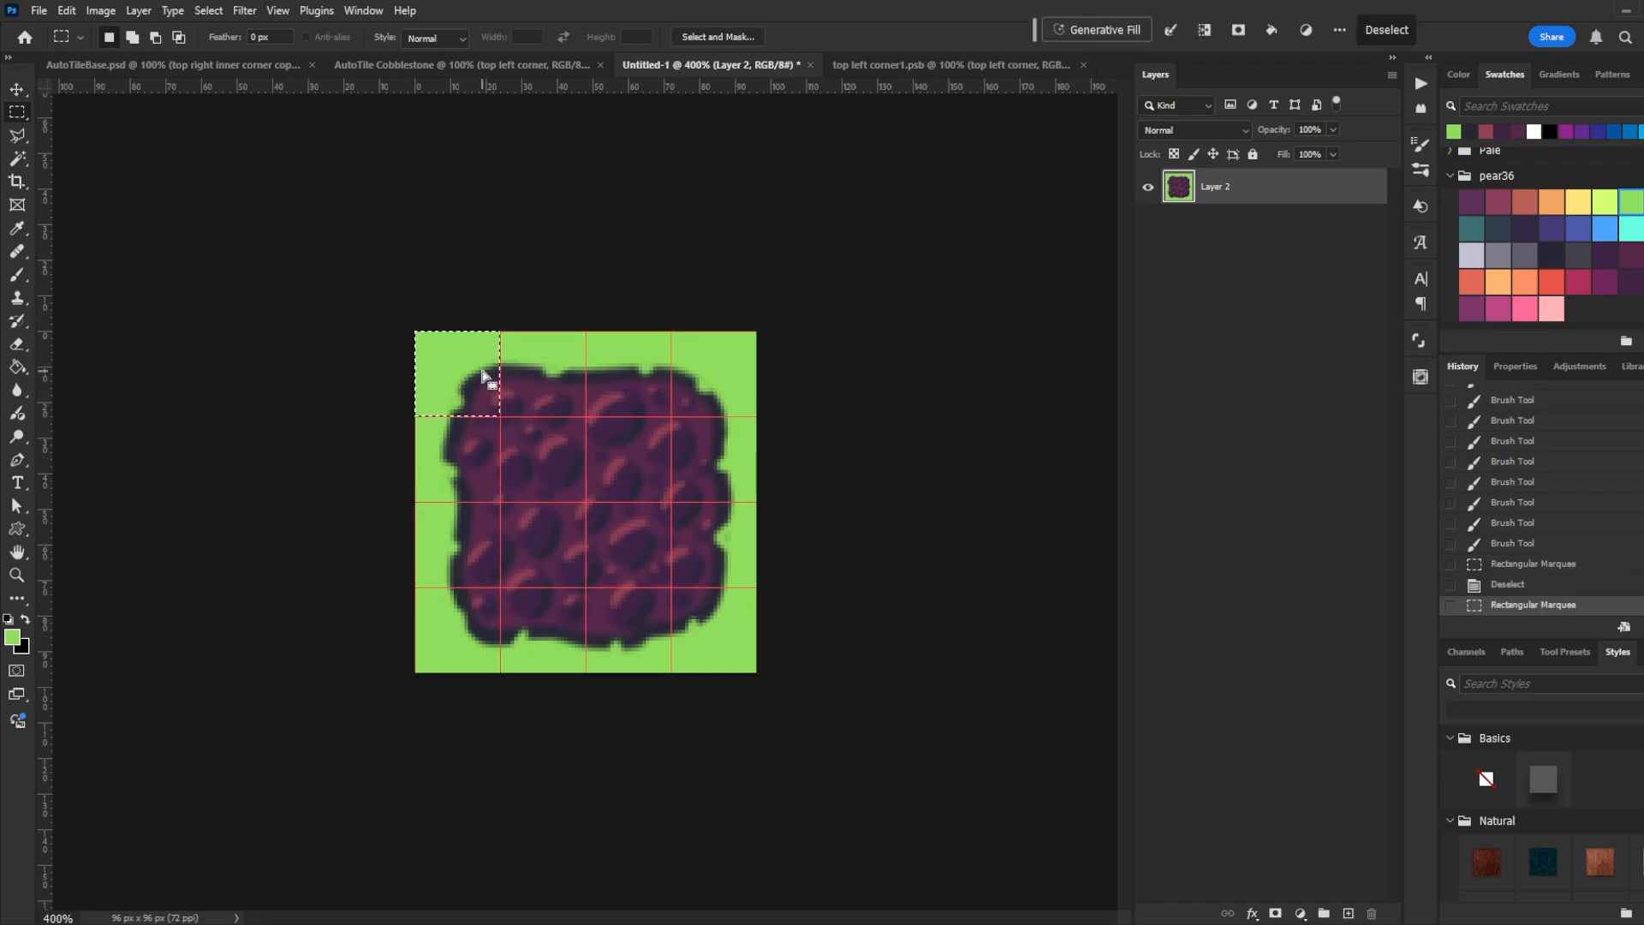
key(ctrl+c)
click(884, 67)
key(ctrl+v)
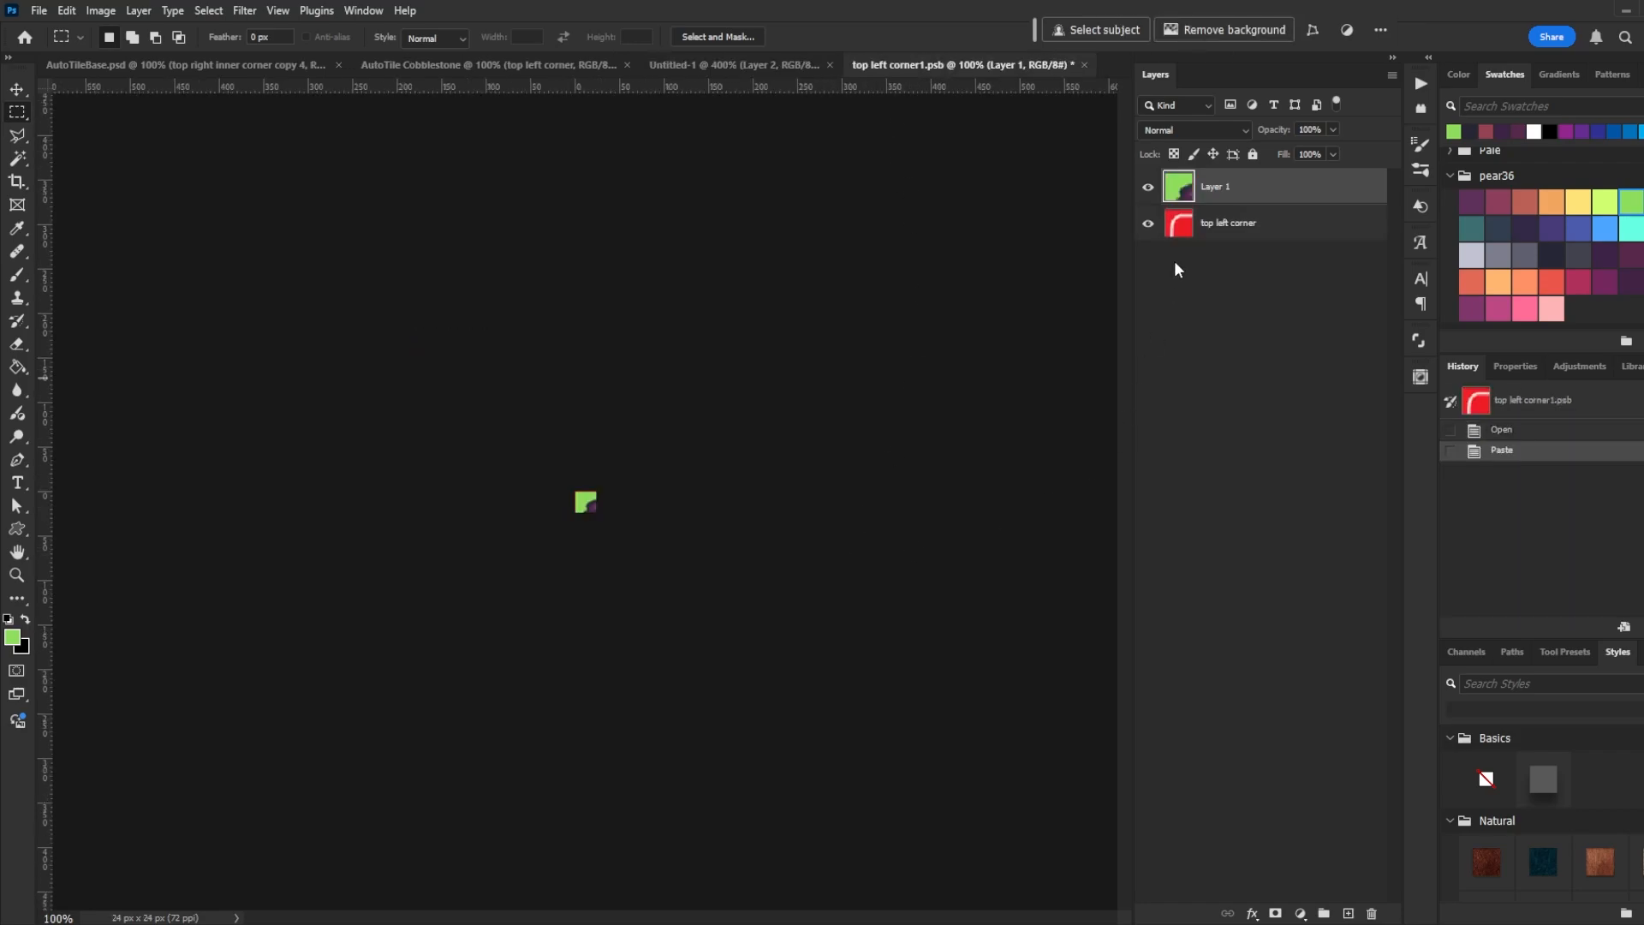
Merge the pasted tile down onto the top left corner layer and save and close the smart object
click(1251, 224)
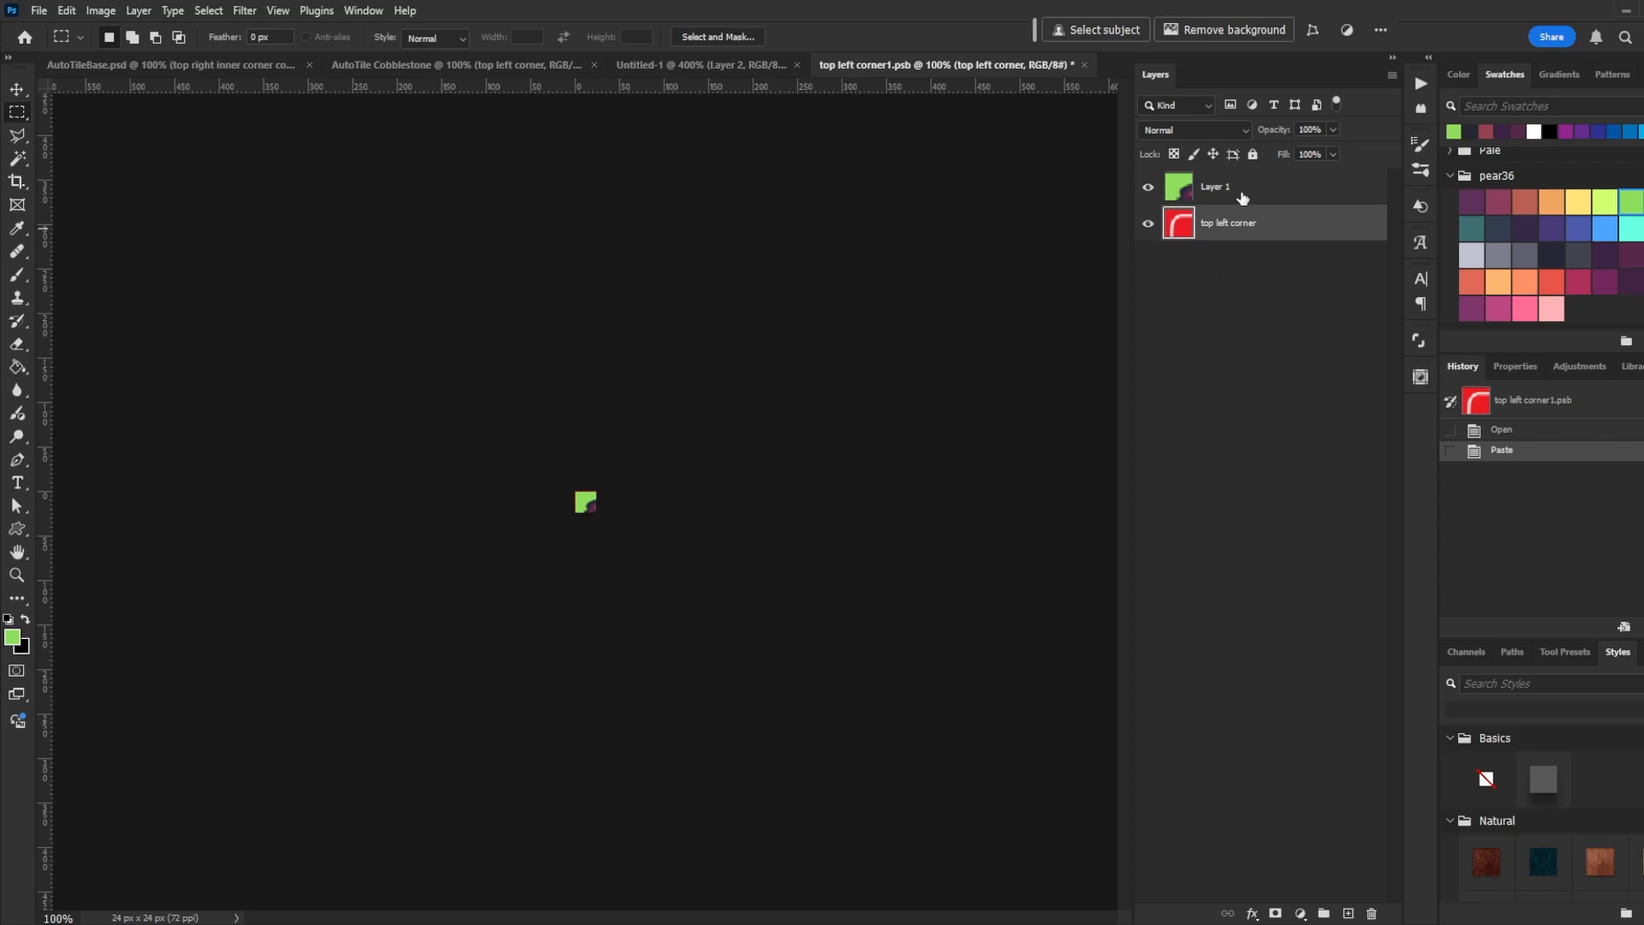
click(1242, 198)
key(ctrl+e)
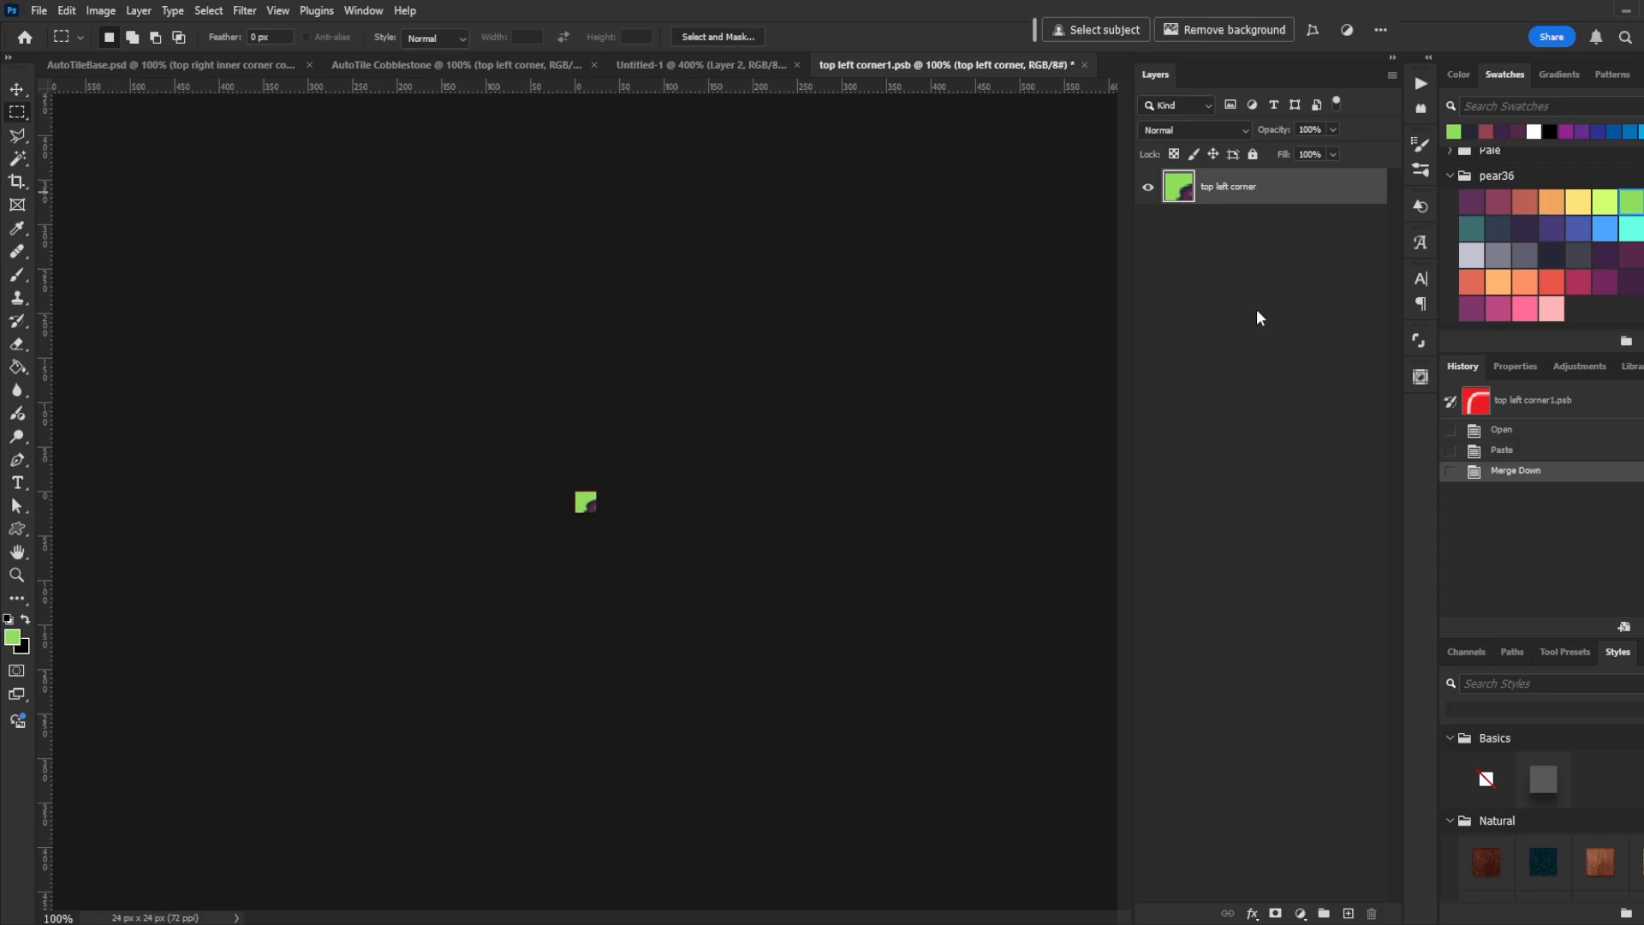
key(ctrl+s)
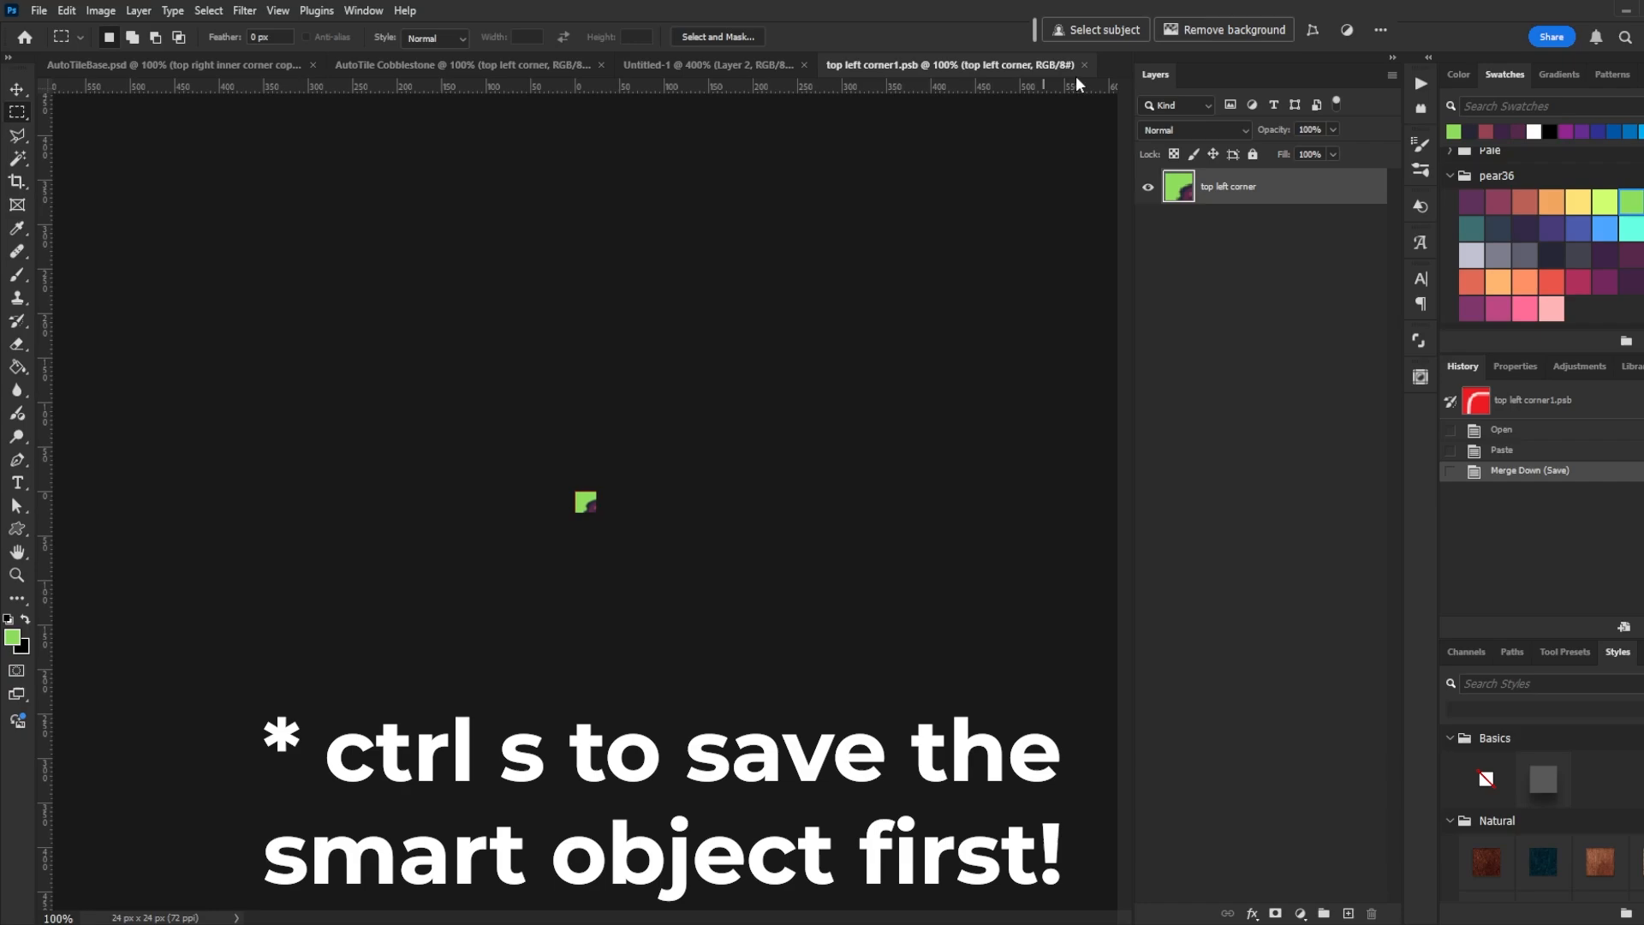
click(1083, 65)
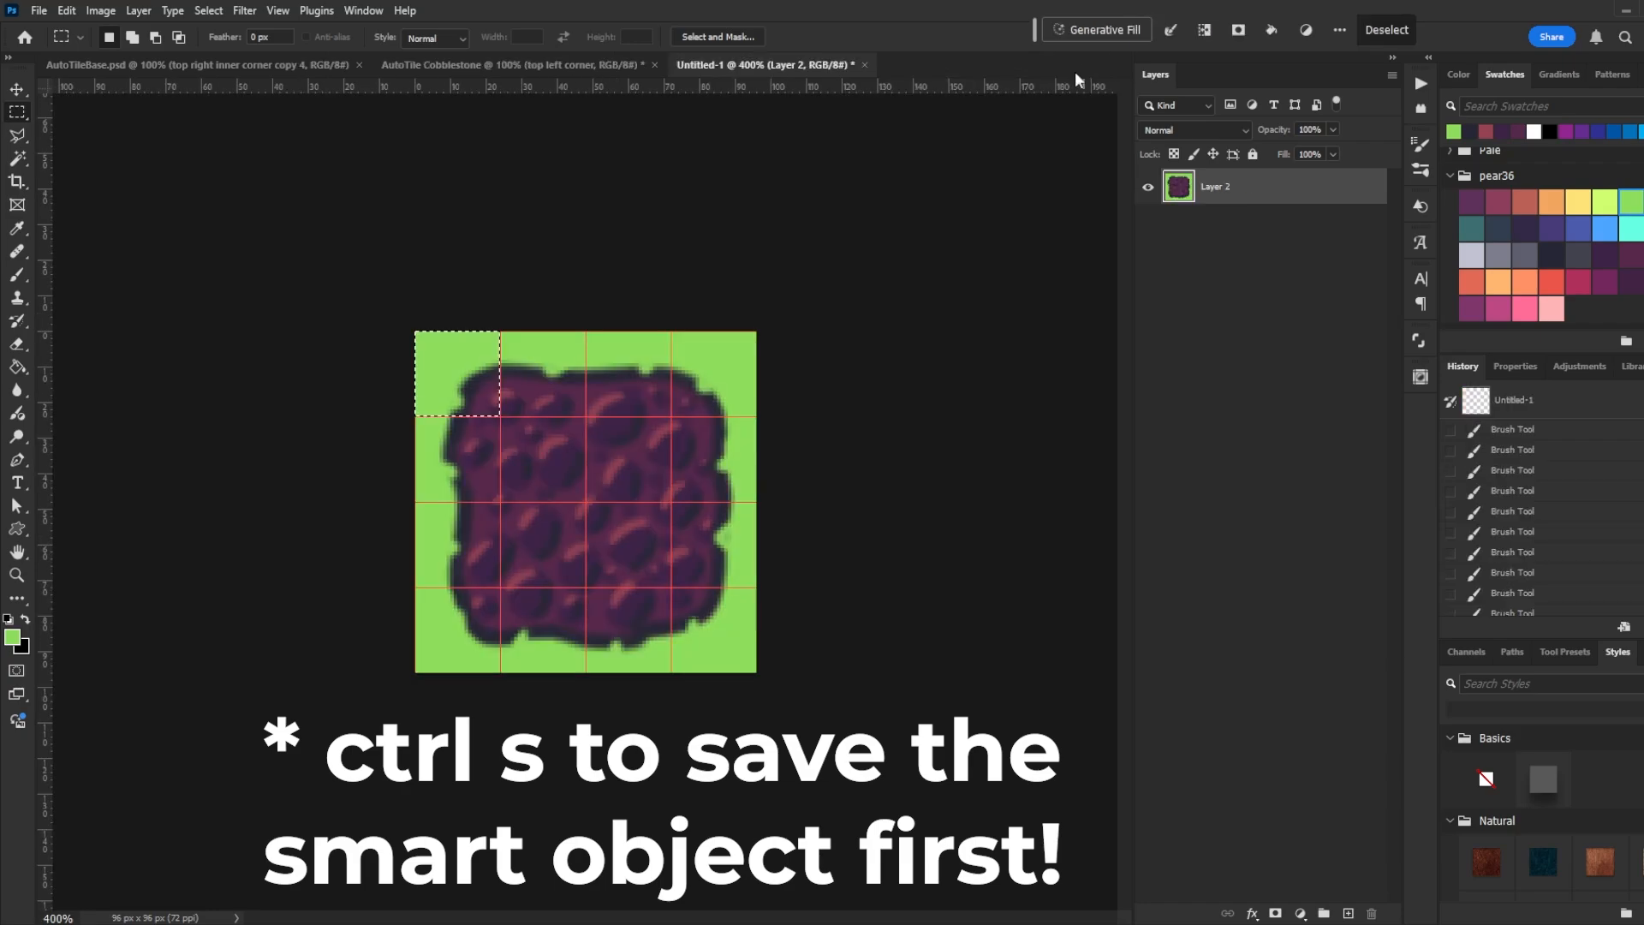
Open the contents of the top right corner smart object from the AutoTile Cobblestone document
click(482, 68)
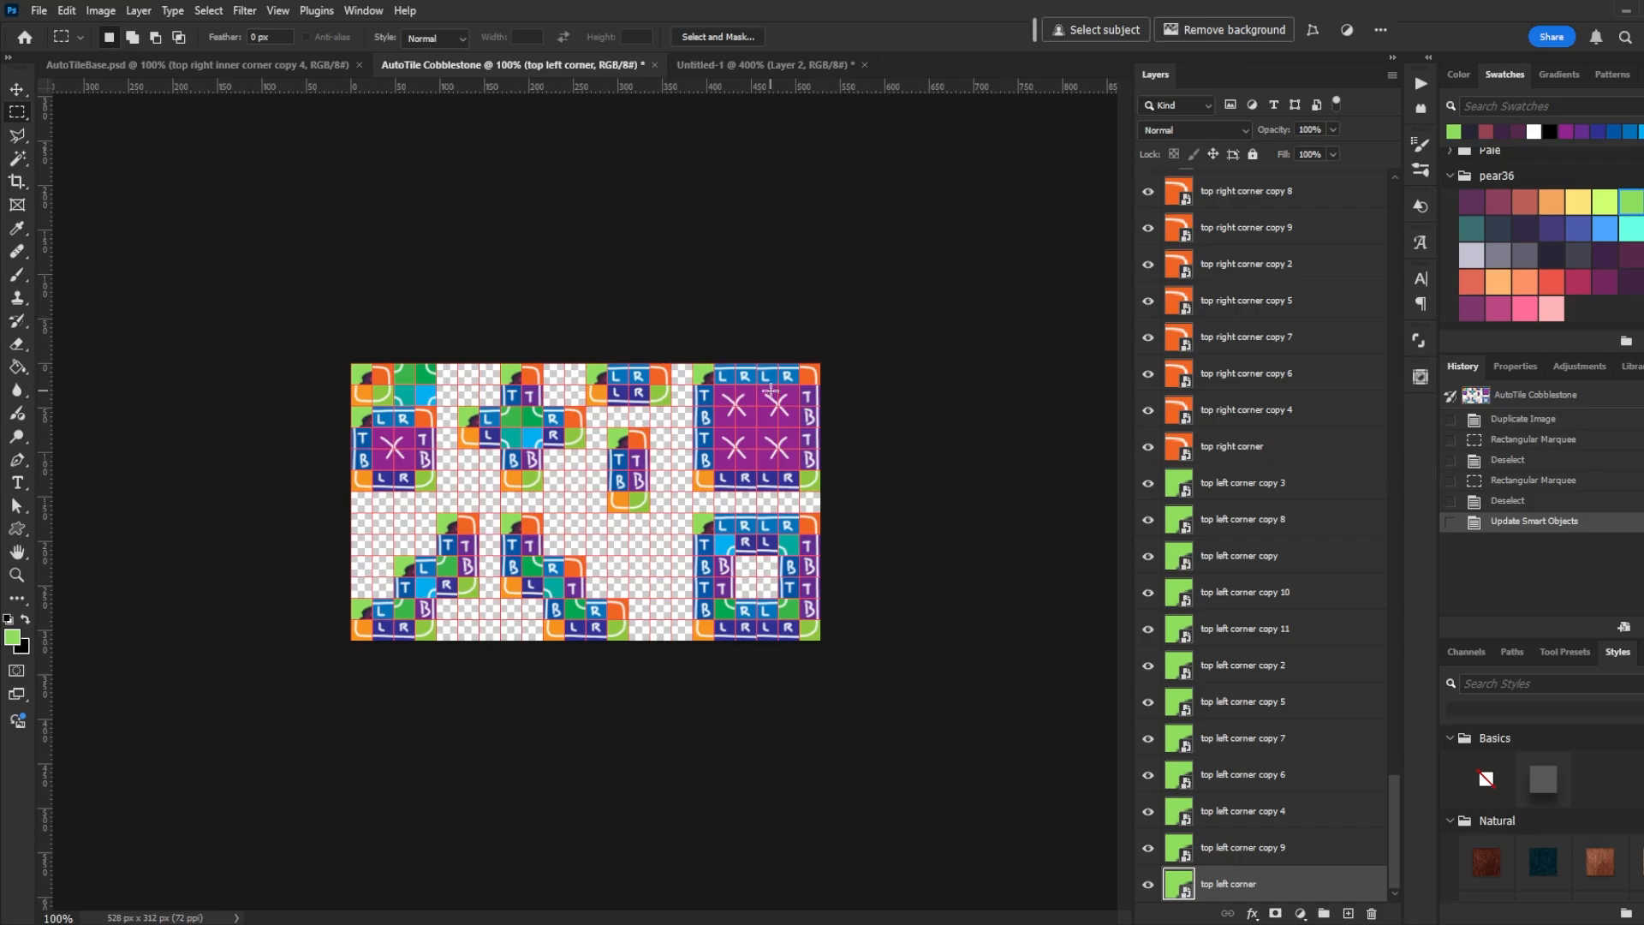
key(v)
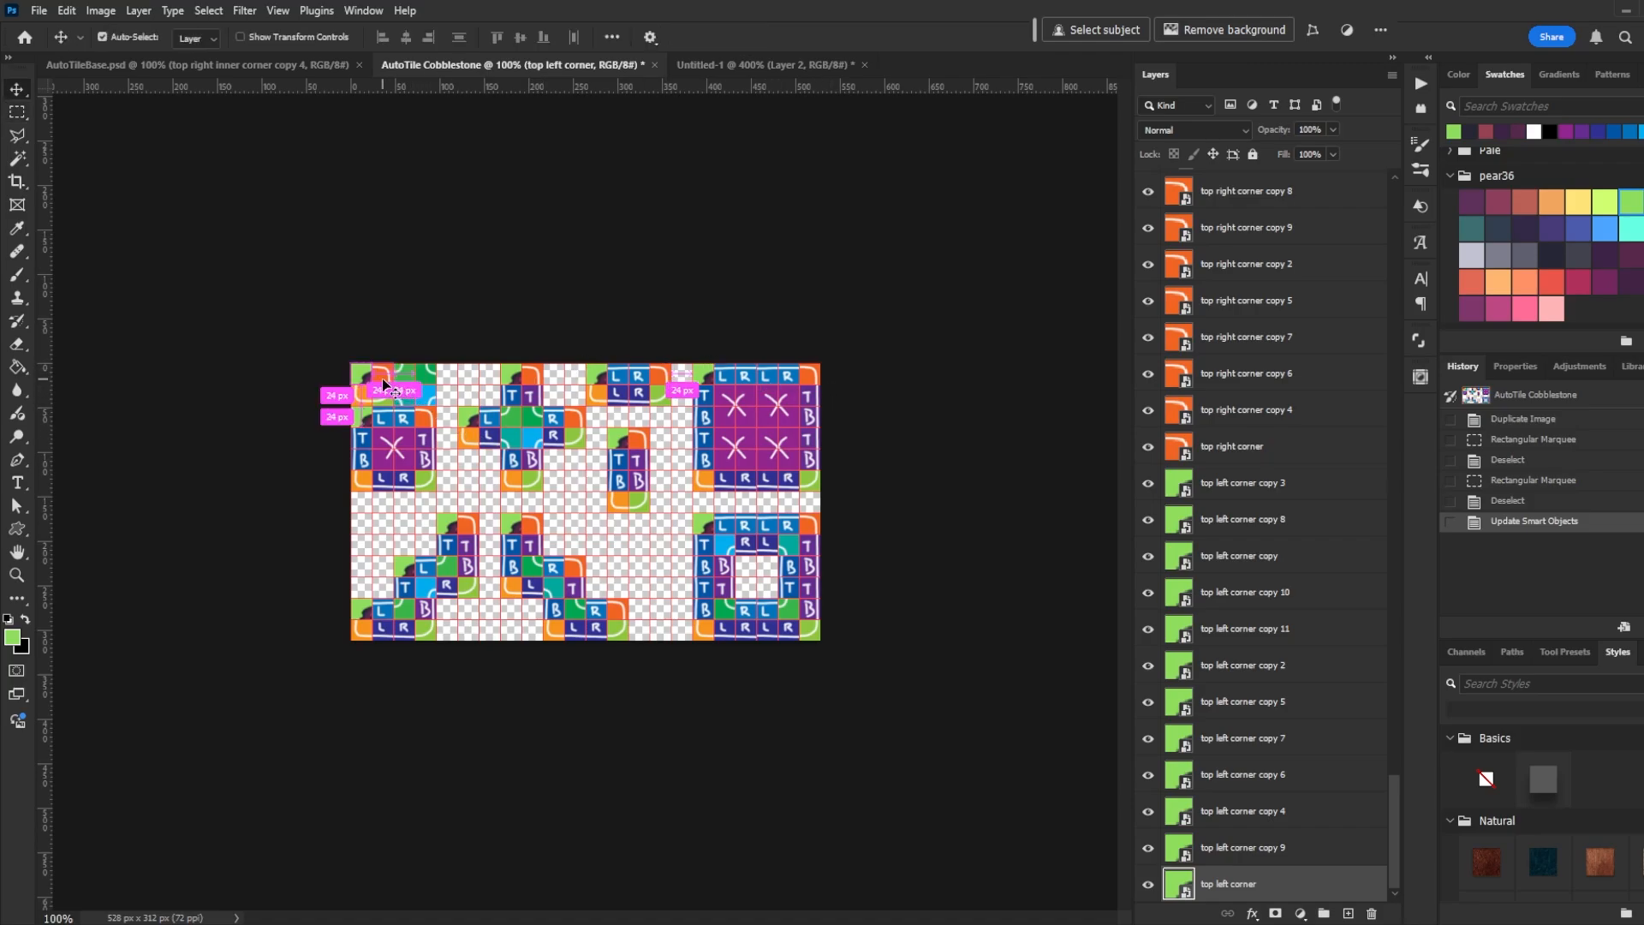
click(382, 378)
double_click(1180, 446)
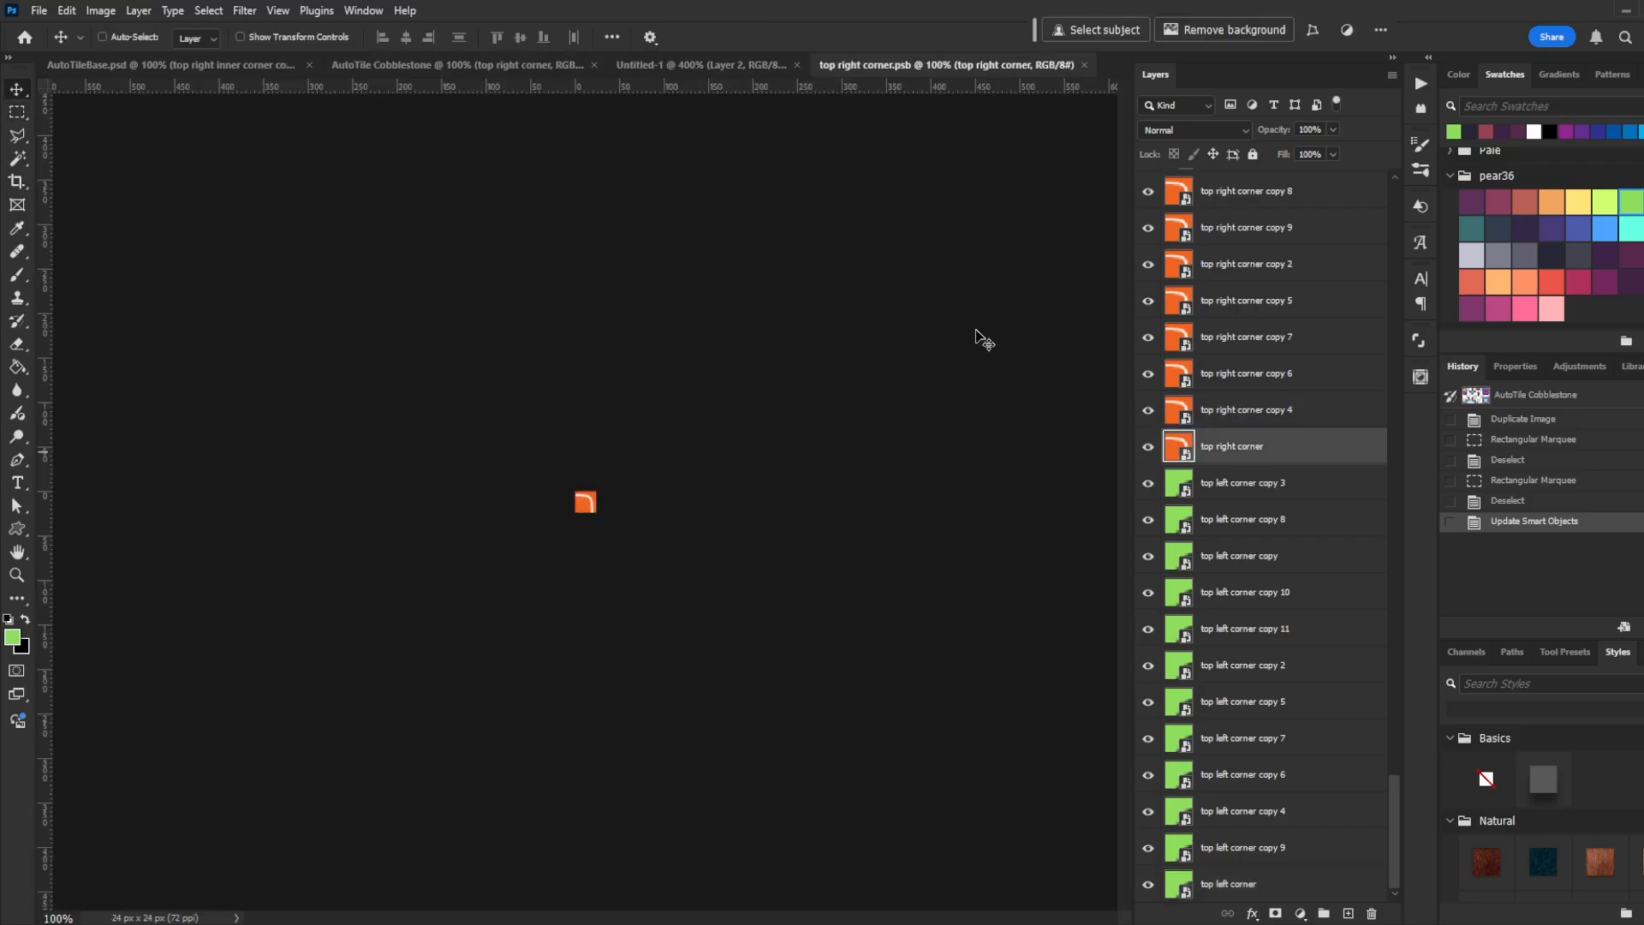
Copy the cobblestone patch's top-right grid tile and paste it into the top right corner smart object document
click(679, 68)
key(m)
drag(775, 310, 673, 417)
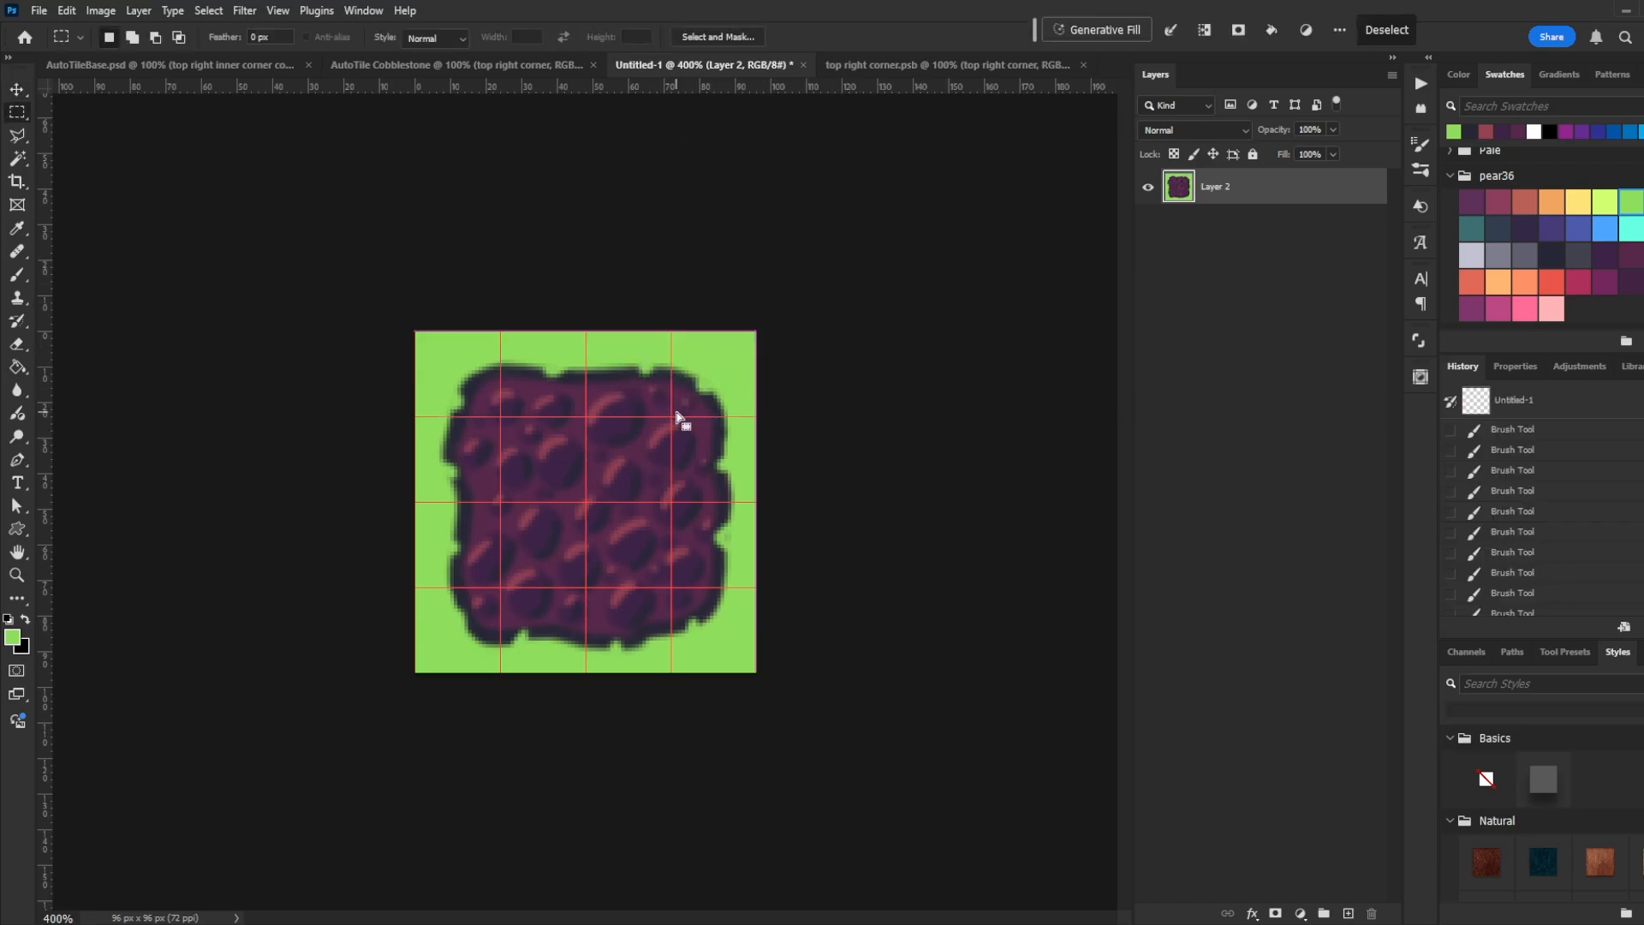
click(893, 64)
key(ctrl+v)
Merge the pasted tile down onto the top right corner layer and save and close the smart object
key(ctrl+e)
key(ctrl+s)
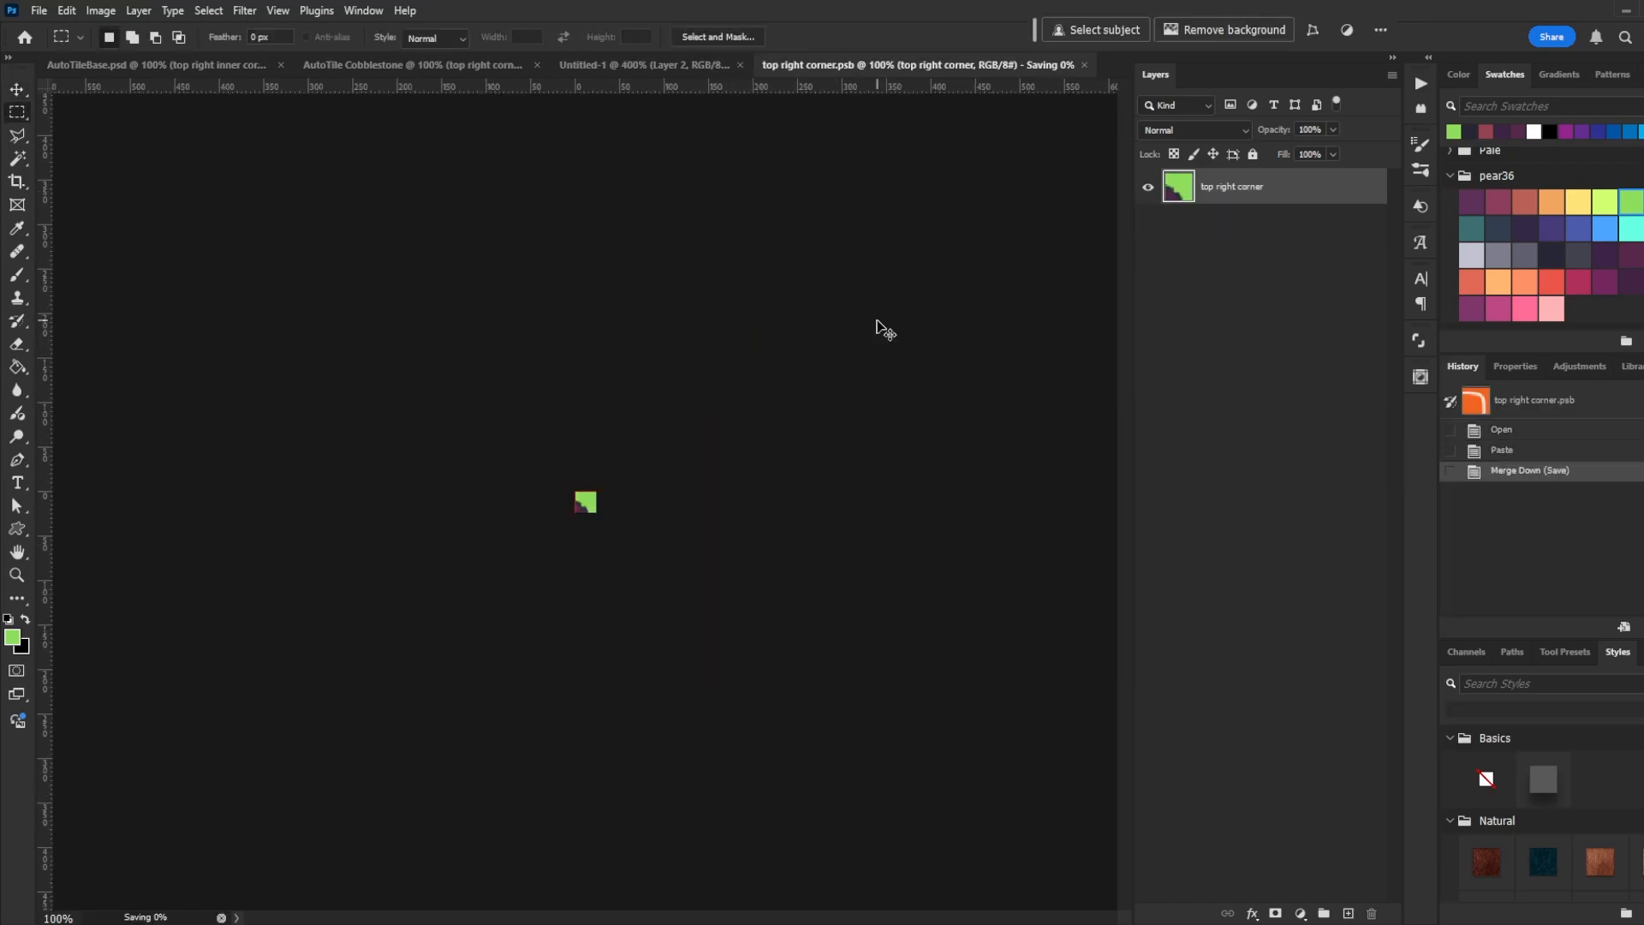
click(1084, 65)
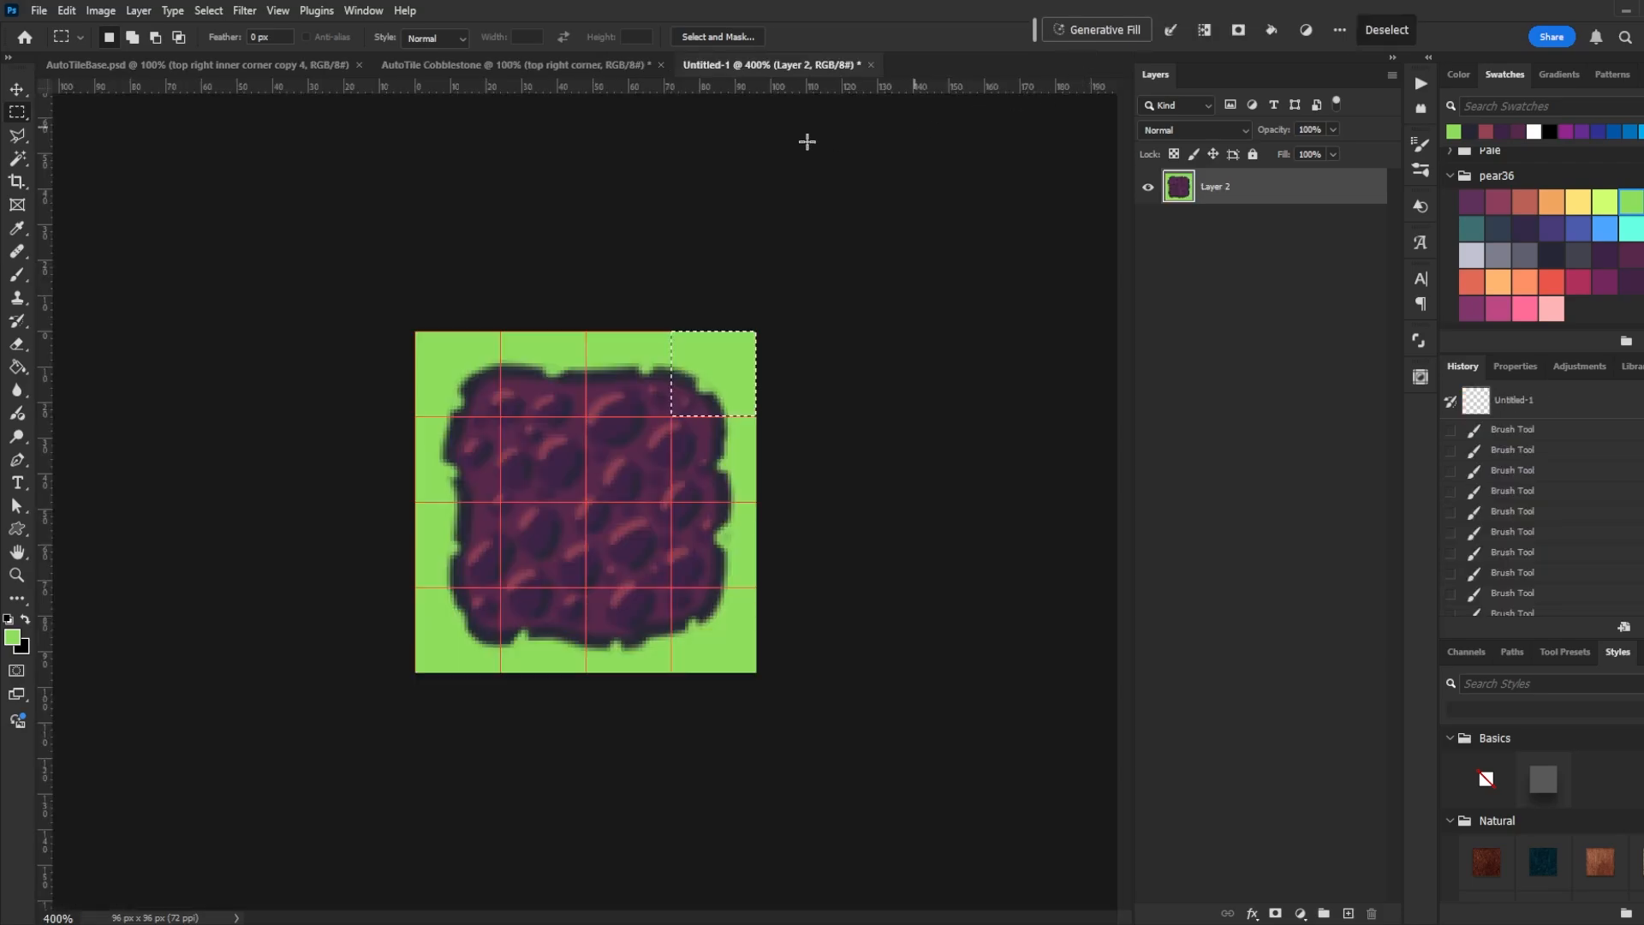
Open the contents of the bottom left corner smart object from the AutoTile Cobblestone document
click(522, 64)
key(v)
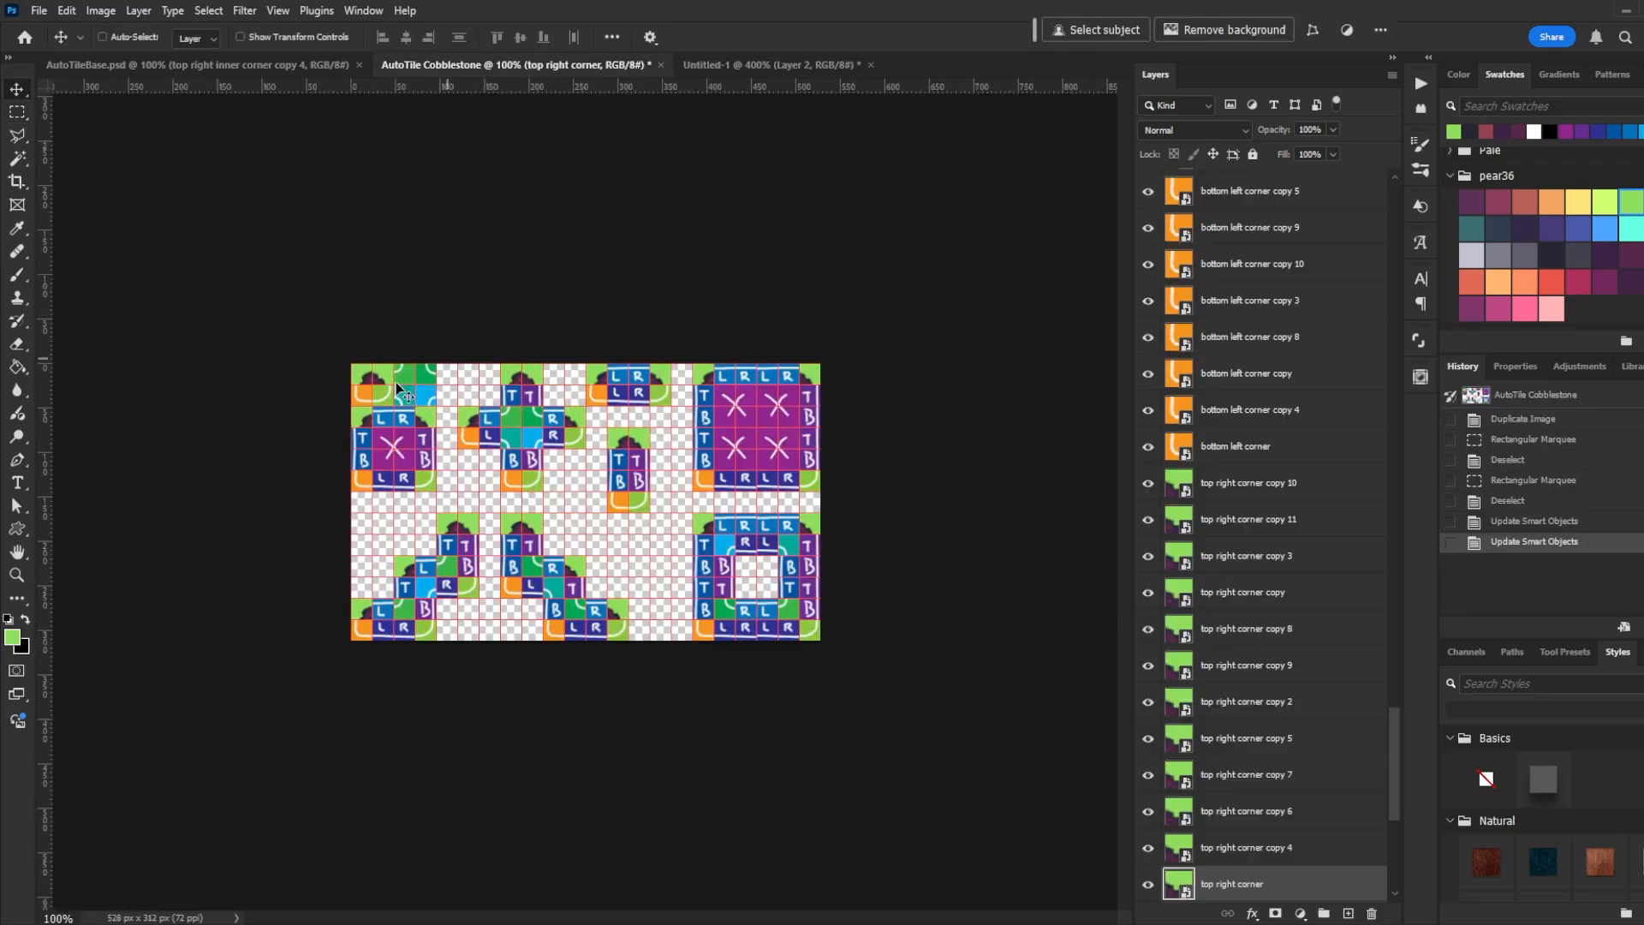
ctrl+click(356, 396)
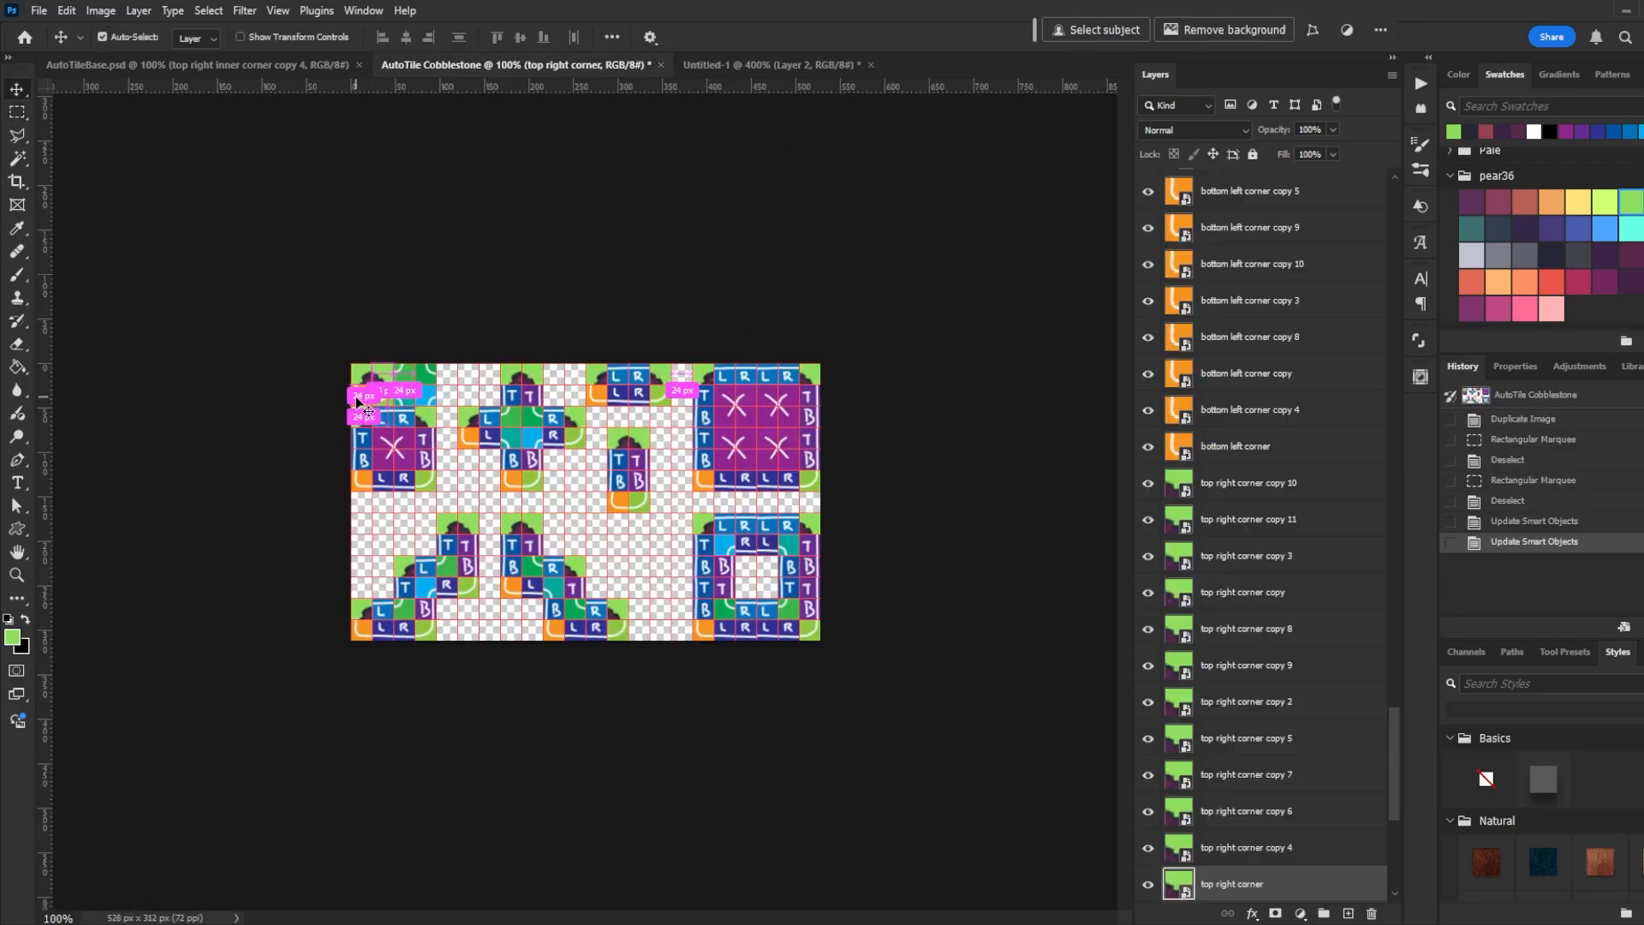
double_click(1180, 447)
Copy the patch's bottom-left grid tile into the bottom left corner smart object, and save and close it
click(691, 64)
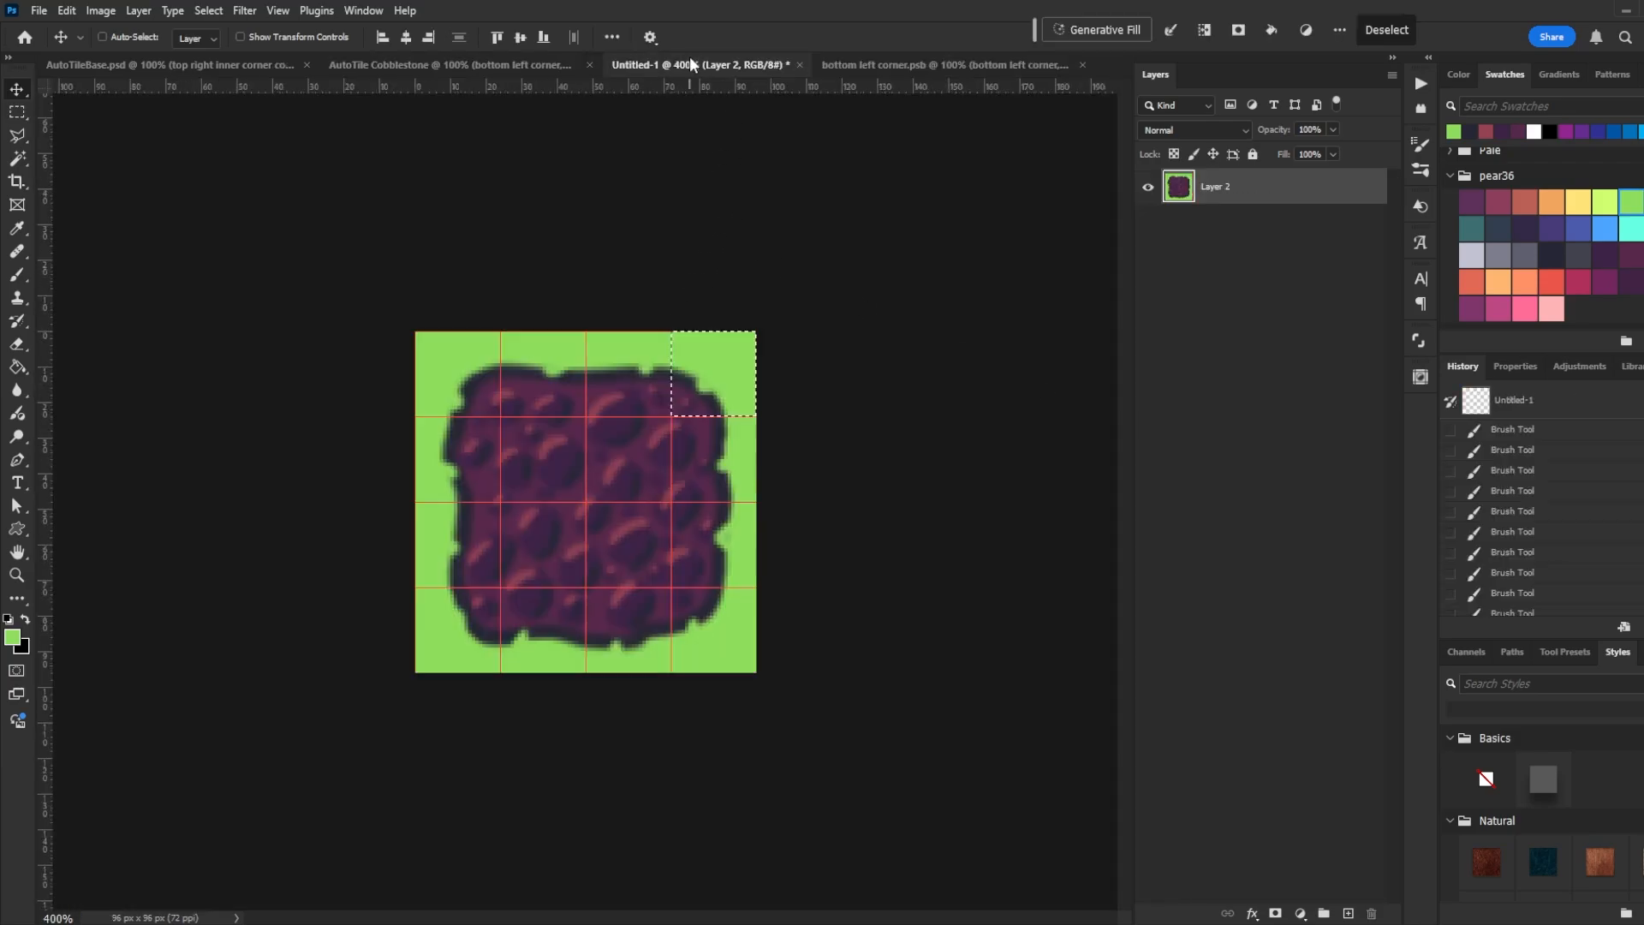
key(m)
drag(396, 682, 501, 588)
key(ctrl+c)
click(945, 65)
key(ctrl+v)
key(ctrl+s)
key(ctrl+w)
Open the top side smart object, paste the patch's top-edge tiles into it and merge them down onto its layer
double_click(1180, 482)
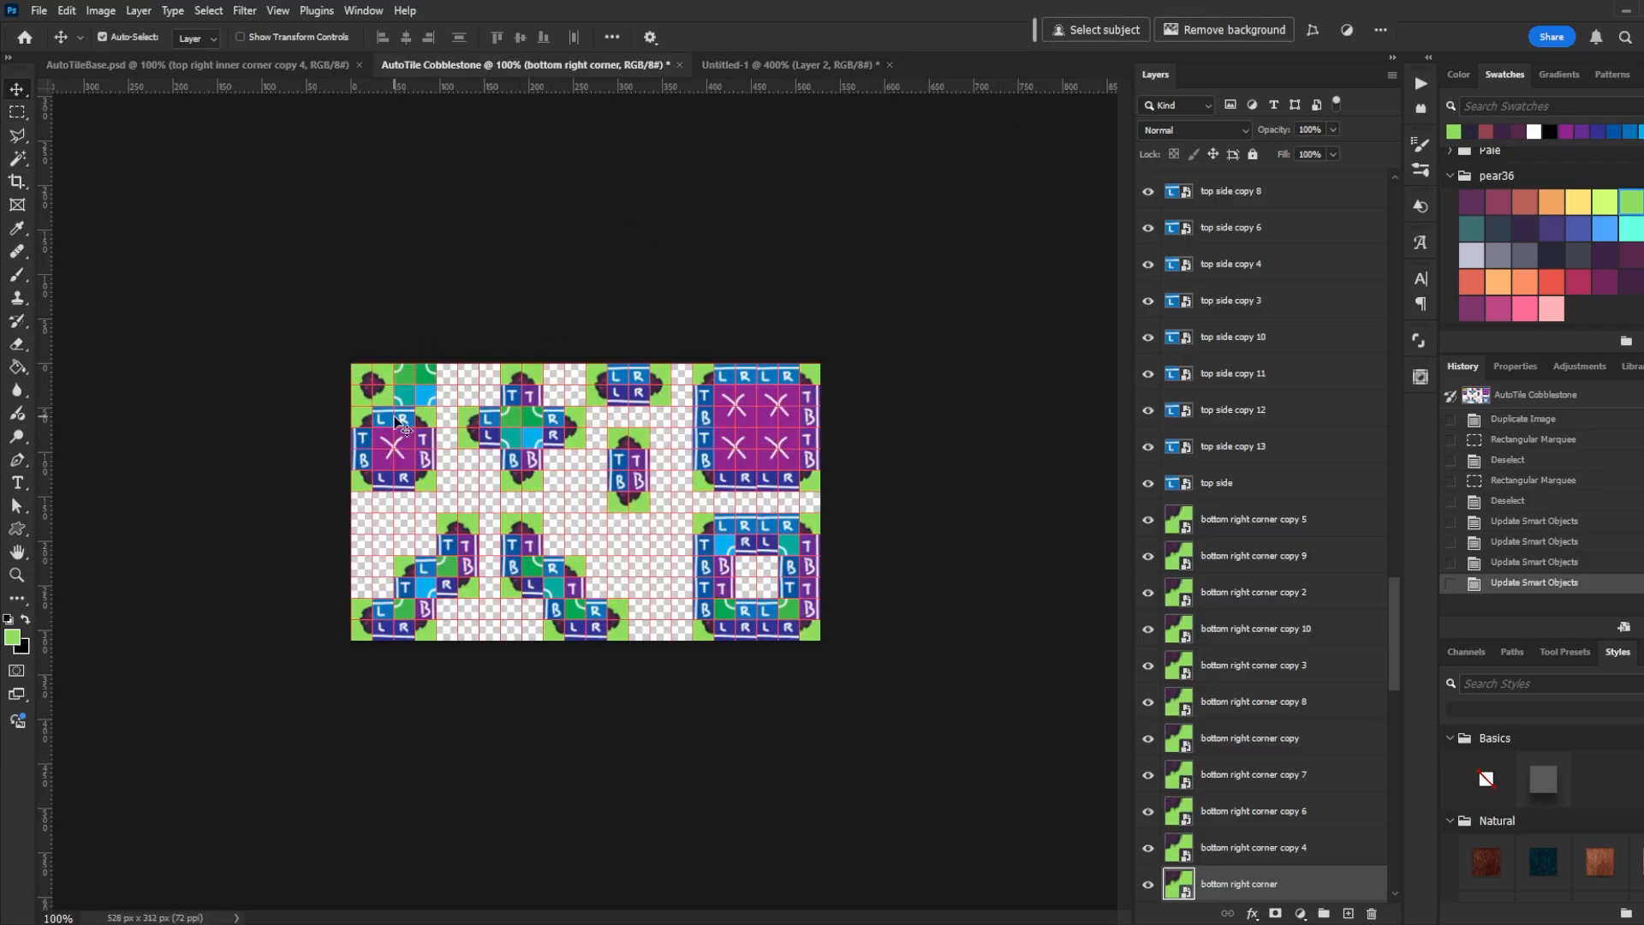
click(396, 419)
double_click(1180, 883)
key(ctrl+v)
key(ctrl+e)
drag(671, 332, 409, 587)
Copy the patch's two bottom-middle grid tiles, 48 × 24 px, for the bottom side smart object document
click(733, 65)
drag(670, 587, 505, 691)
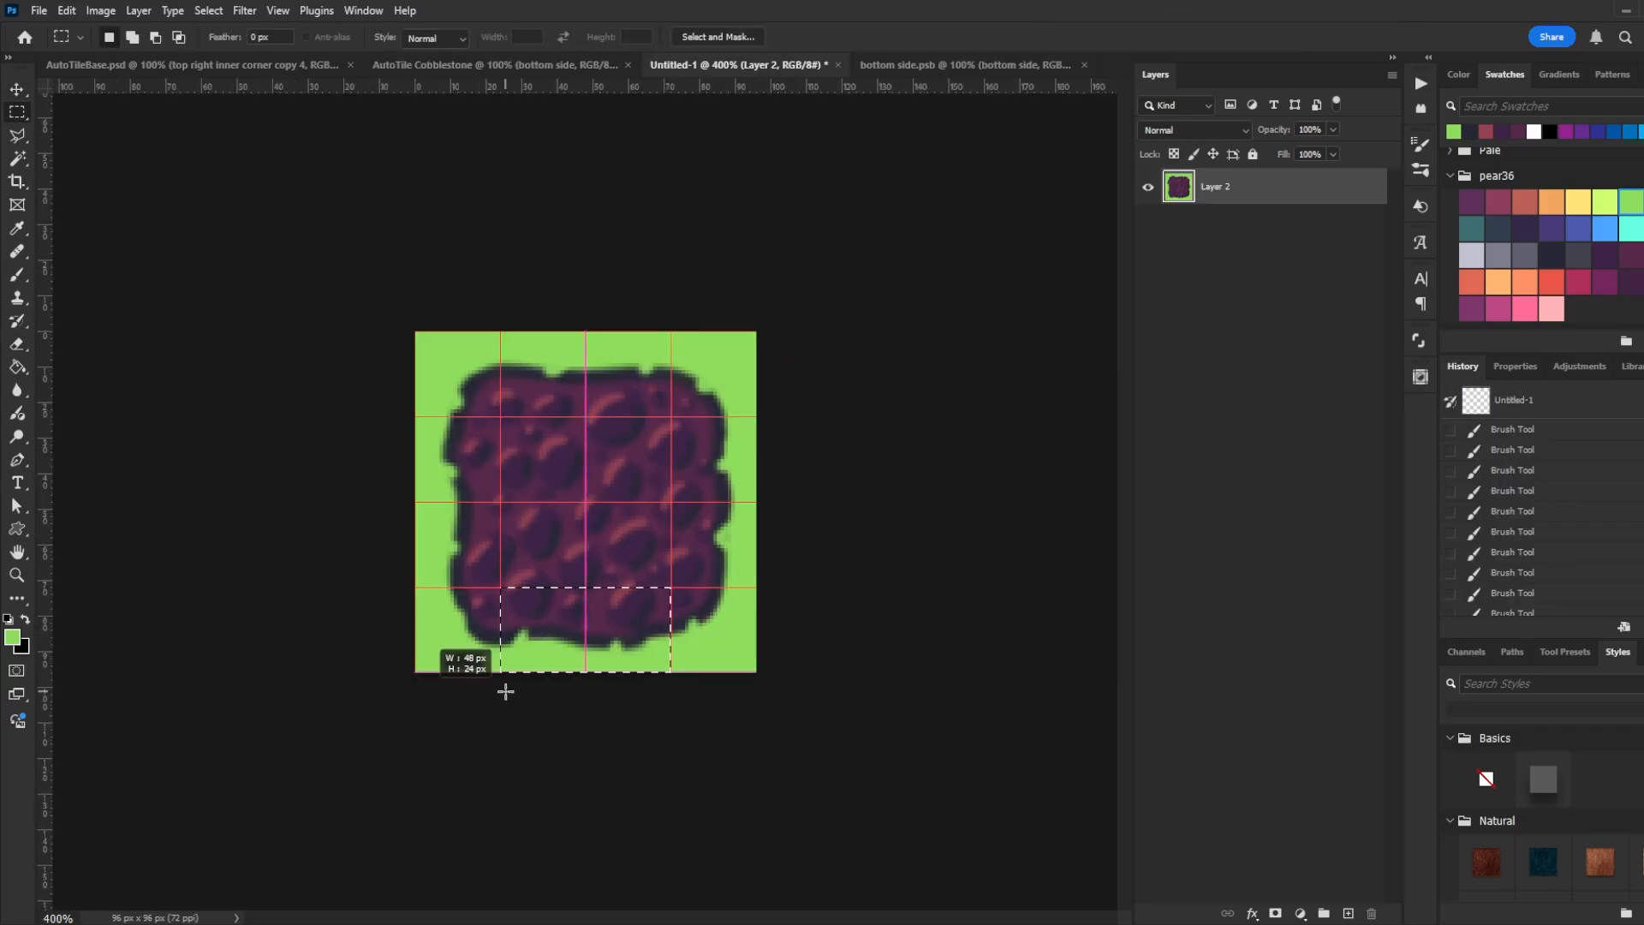
click(965, 65)
Paste the patch's middle tiles into the middle smart object, merge them down onto the middle layer and close the document
click(505, 67)
mouse_move(671, 416)
mouse_down()
mouse_move(760, 587)
mouse_move(501, 417)
mouse_up()
click(965, 65)
double_click(1180, 883)
key(ctrl+v)
key(ctrl+e)
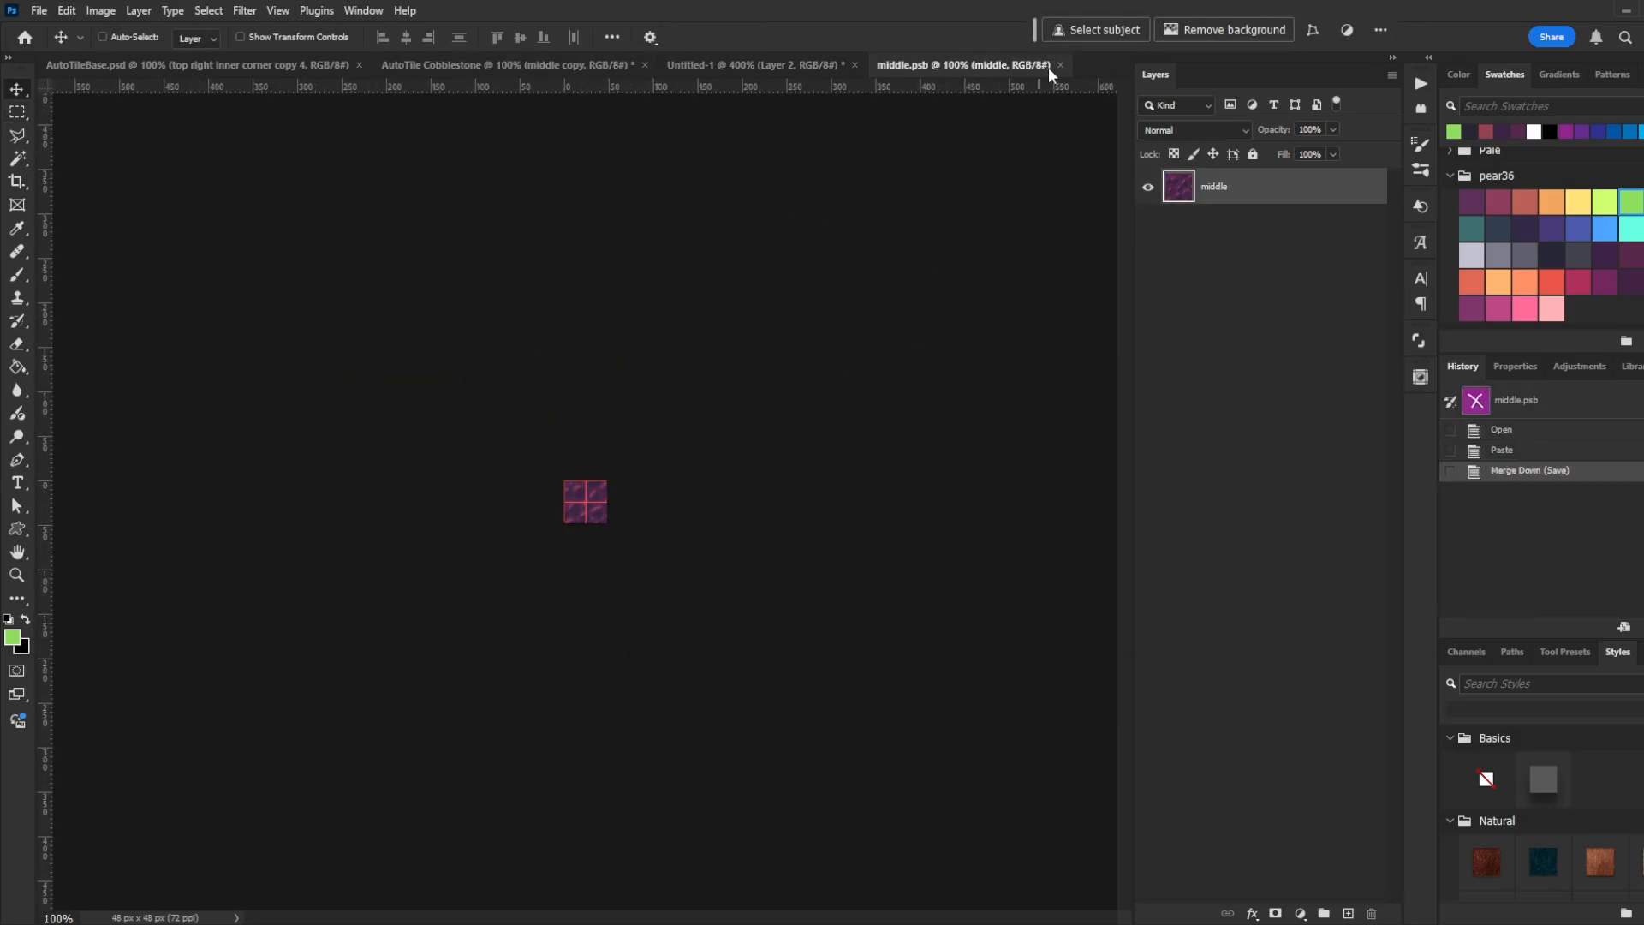
click(1060, 65)
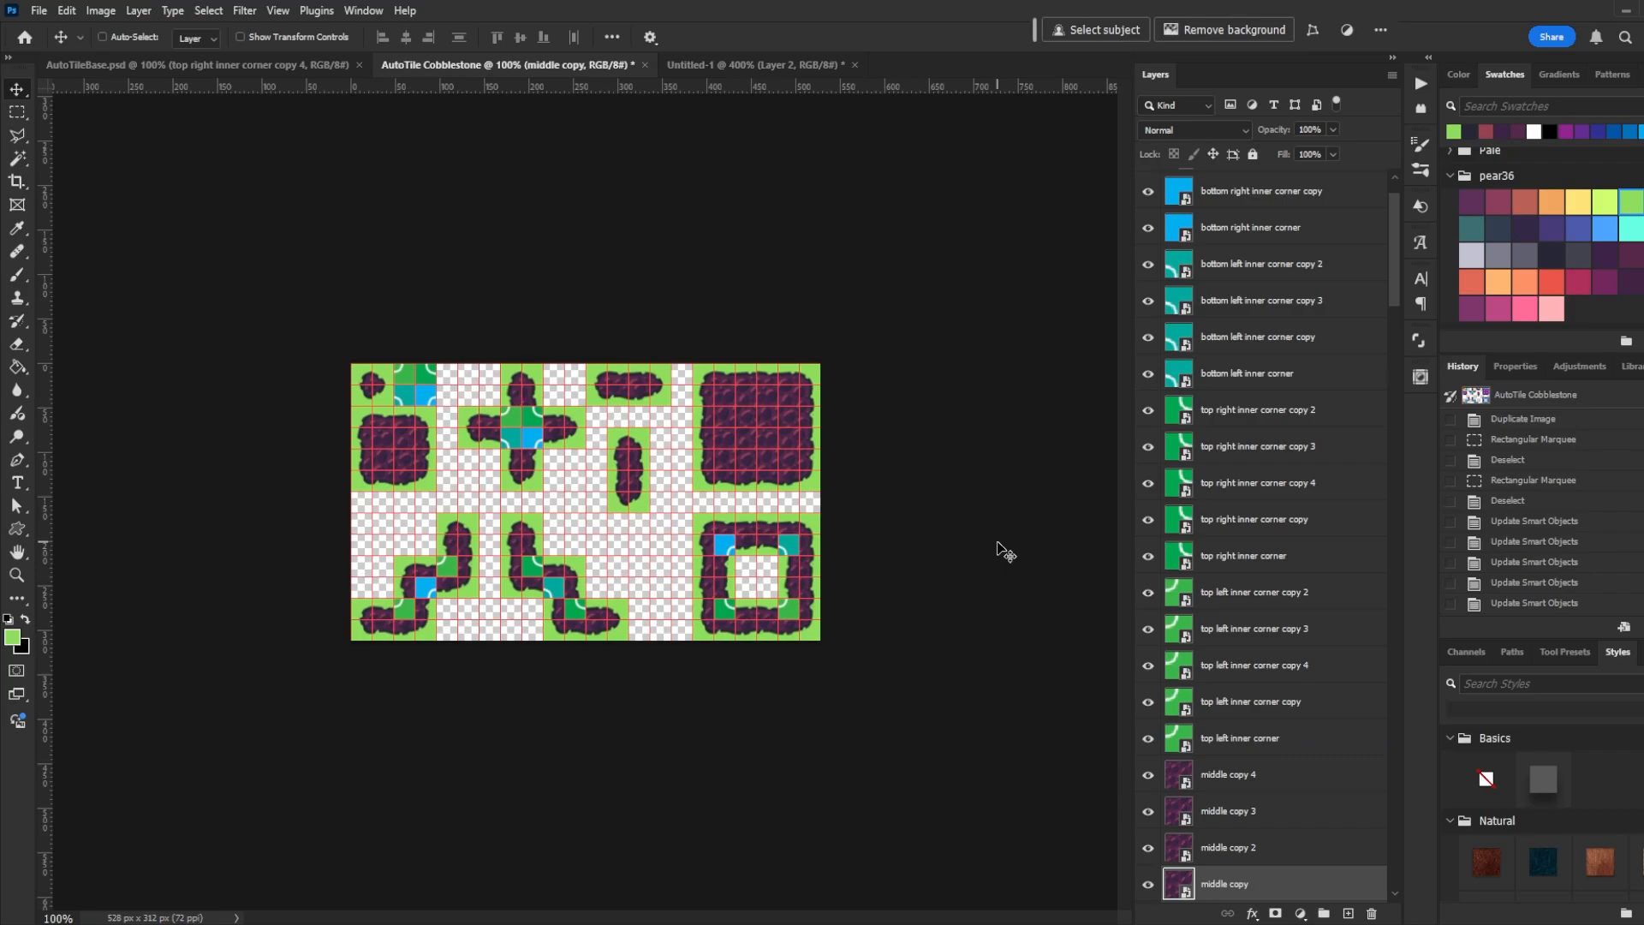
Hide the grid lines over the AutoTile Cobblestone document and magnify it to 400%
key(ctrl+apostrophe)
key(ctrl+plus)
key(ctrl+plus)
key(ctrl+plus)
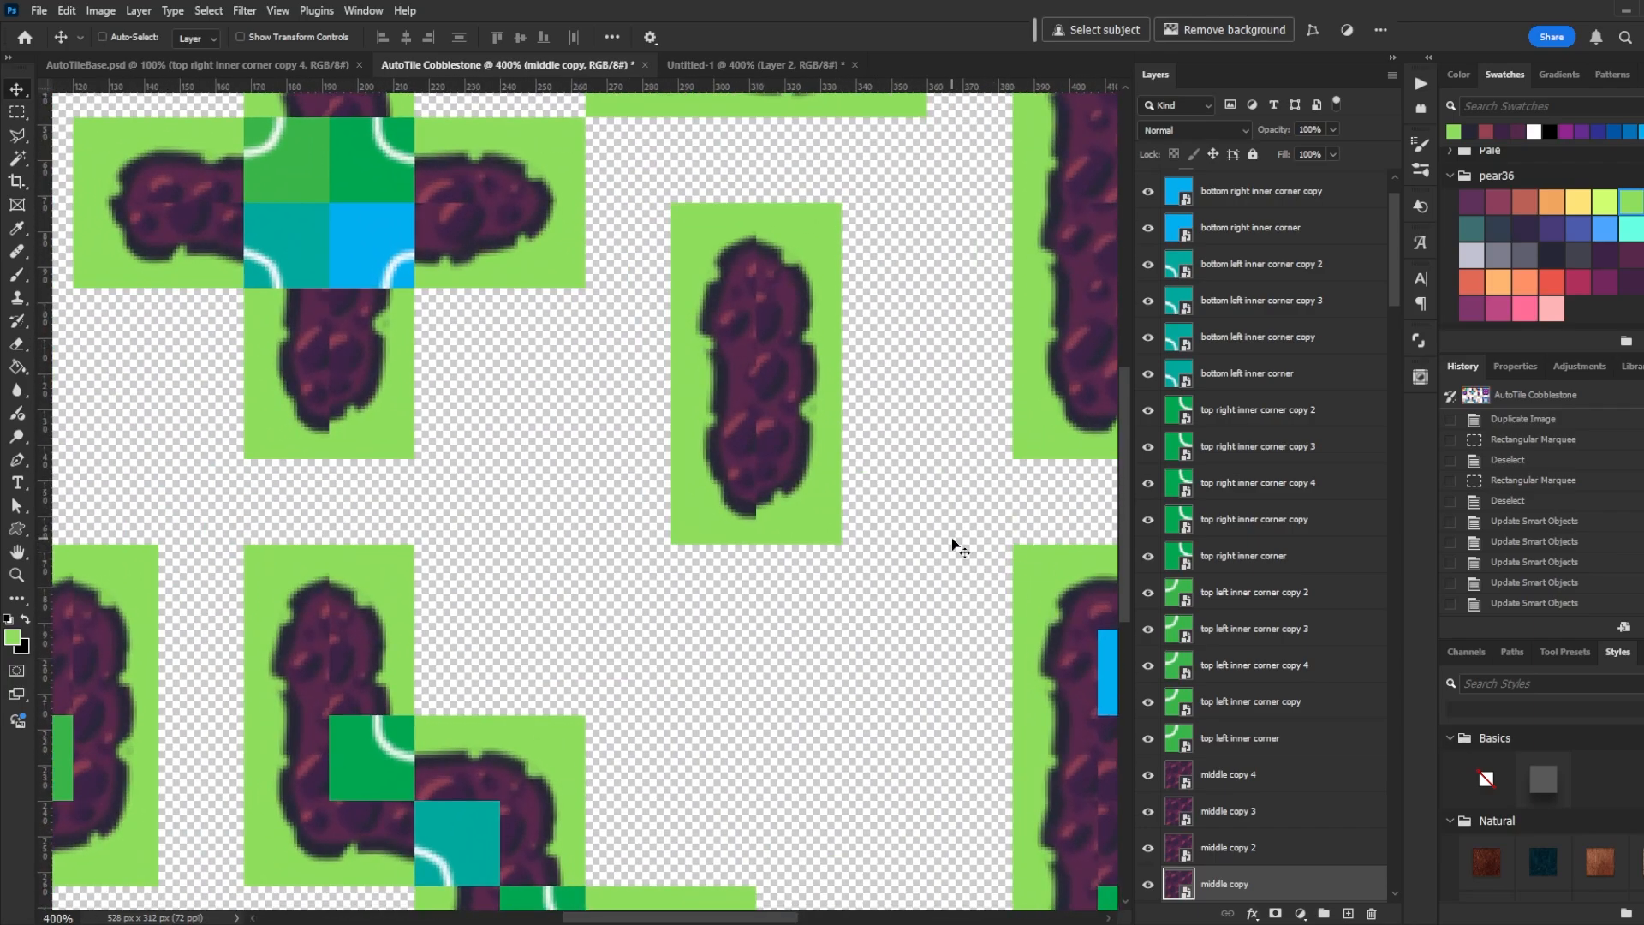
Examine the seams between the cobblestone tiles in the horizontal strip, the vertical strip and the large square
drag(962, 455, 610, 573)
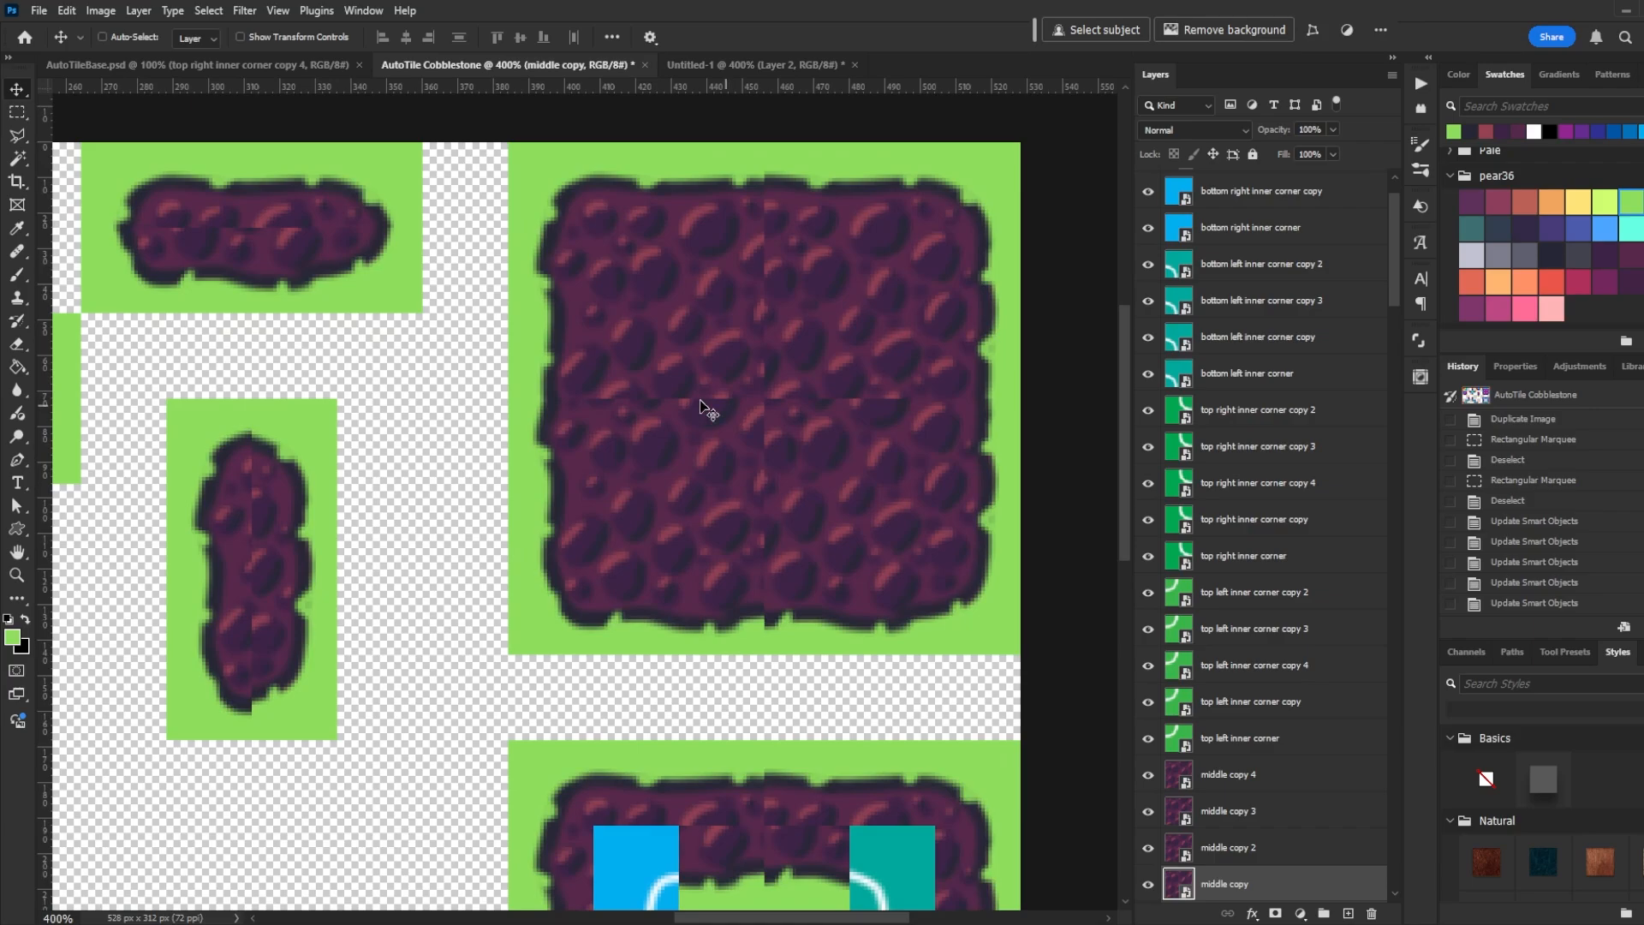
drag(393, 346, 709, 516)
drag(760, 683, 735, 594)
drag(520, 475, 844, 593)
drag(562, 425, 644, 719)
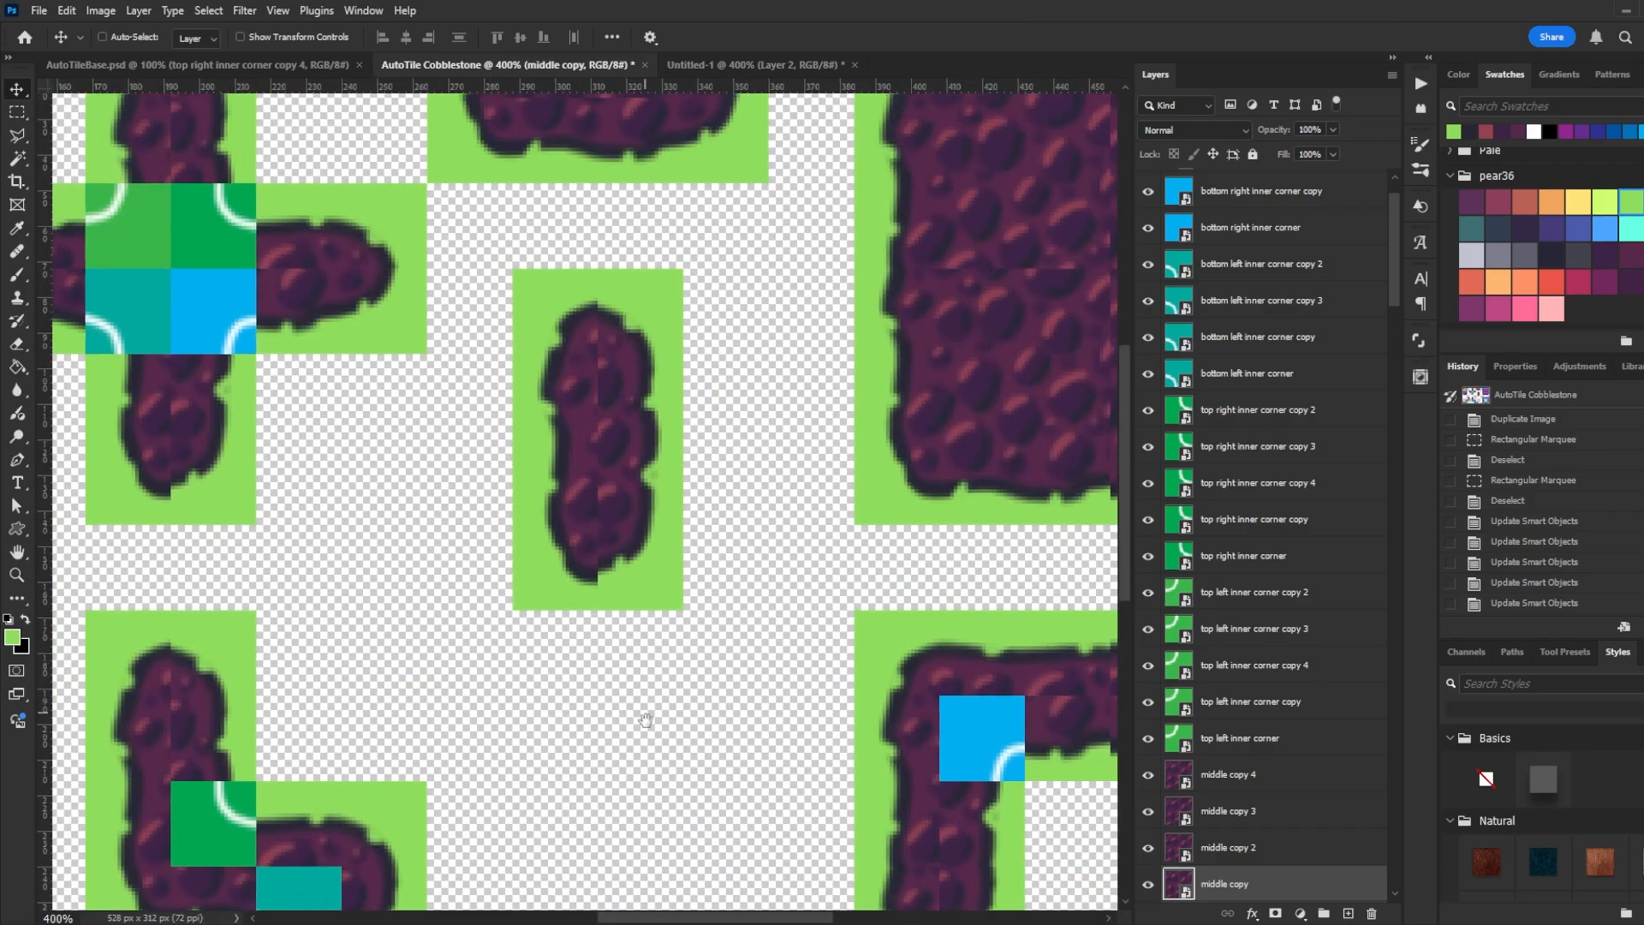
drag(602, 448, 542, 585)
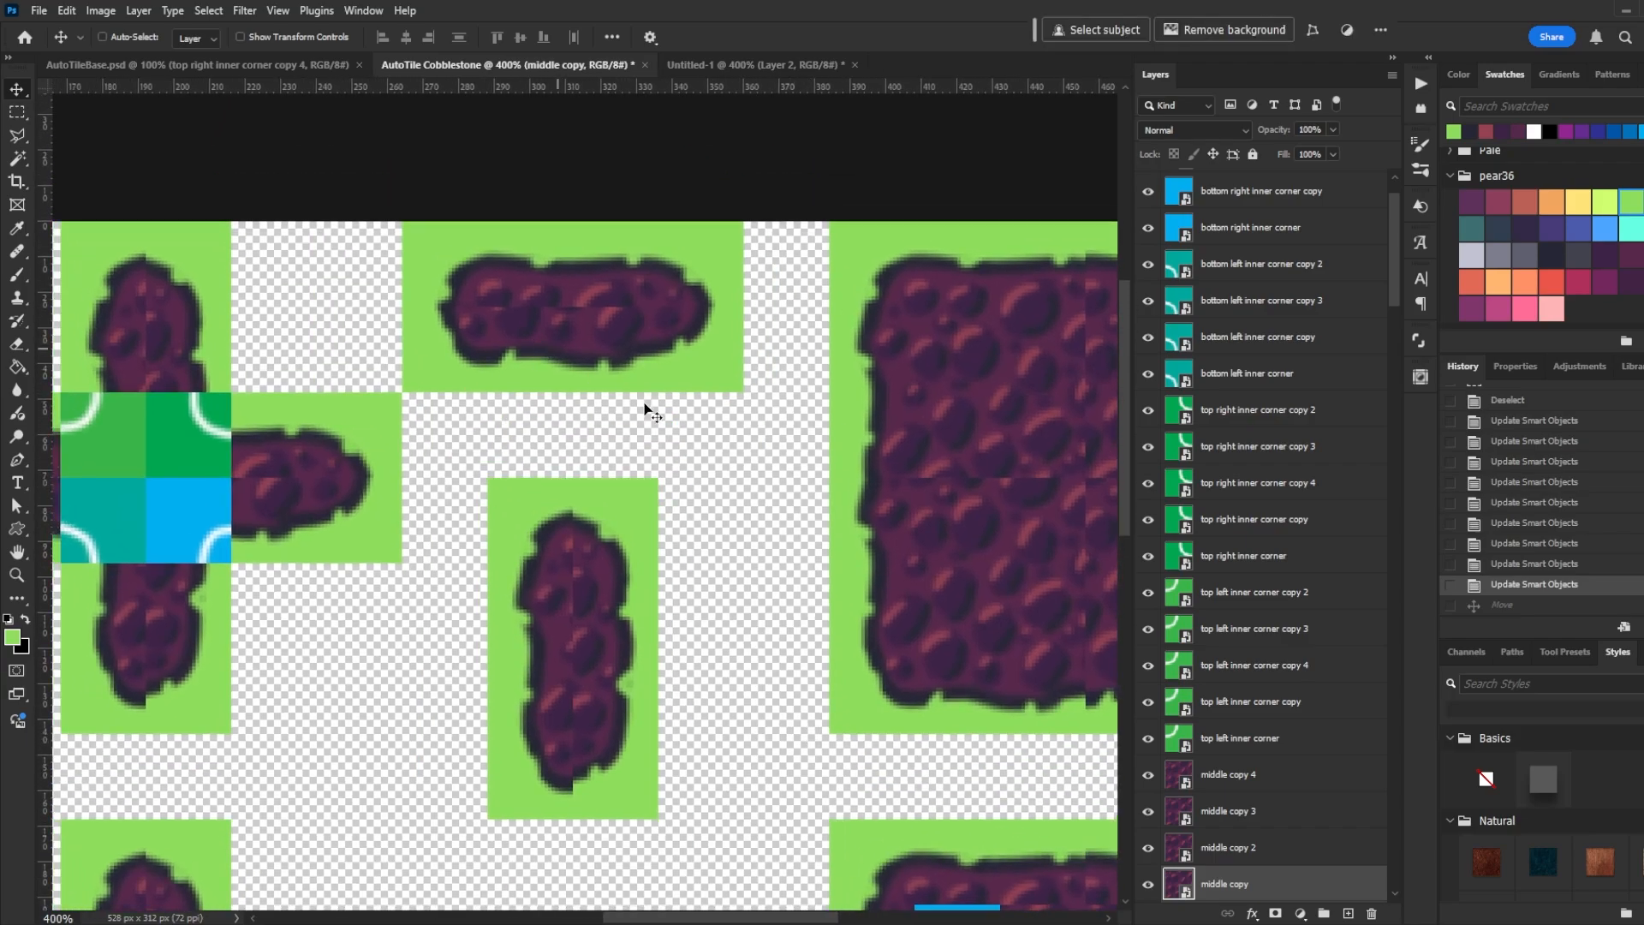
drag(882, 753, 559, 484)
drag(435, 500, 797, 716)
drag(761, 650, 791, 675)
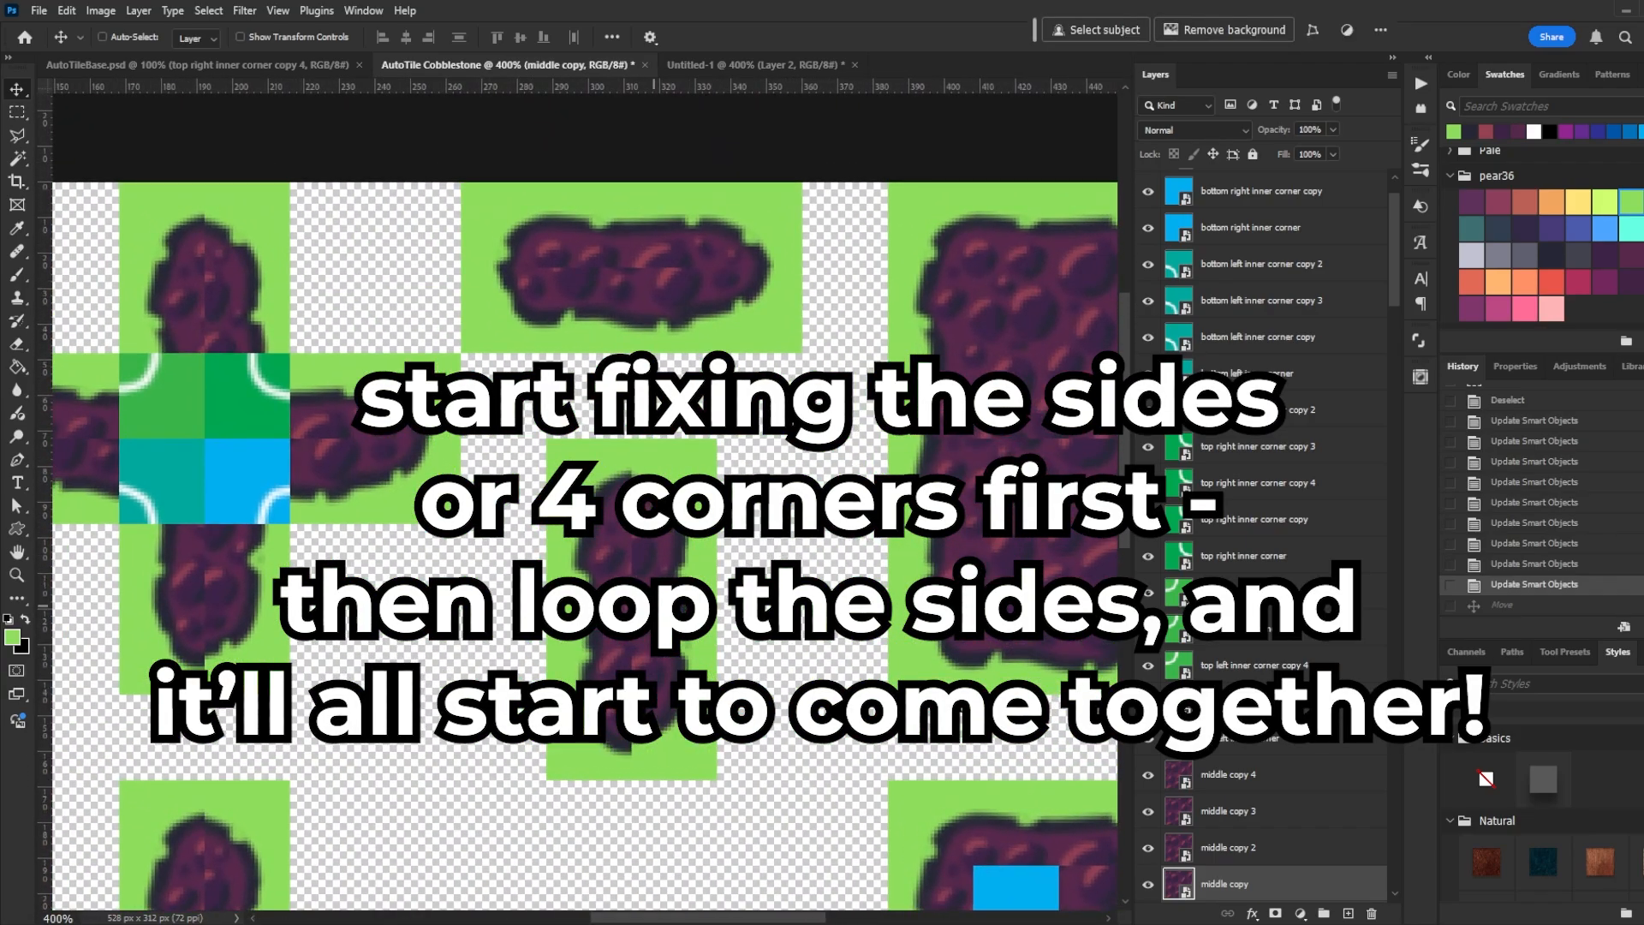
drag(1062, 906, 708, 563)
scroll(747, 472, up, 3)
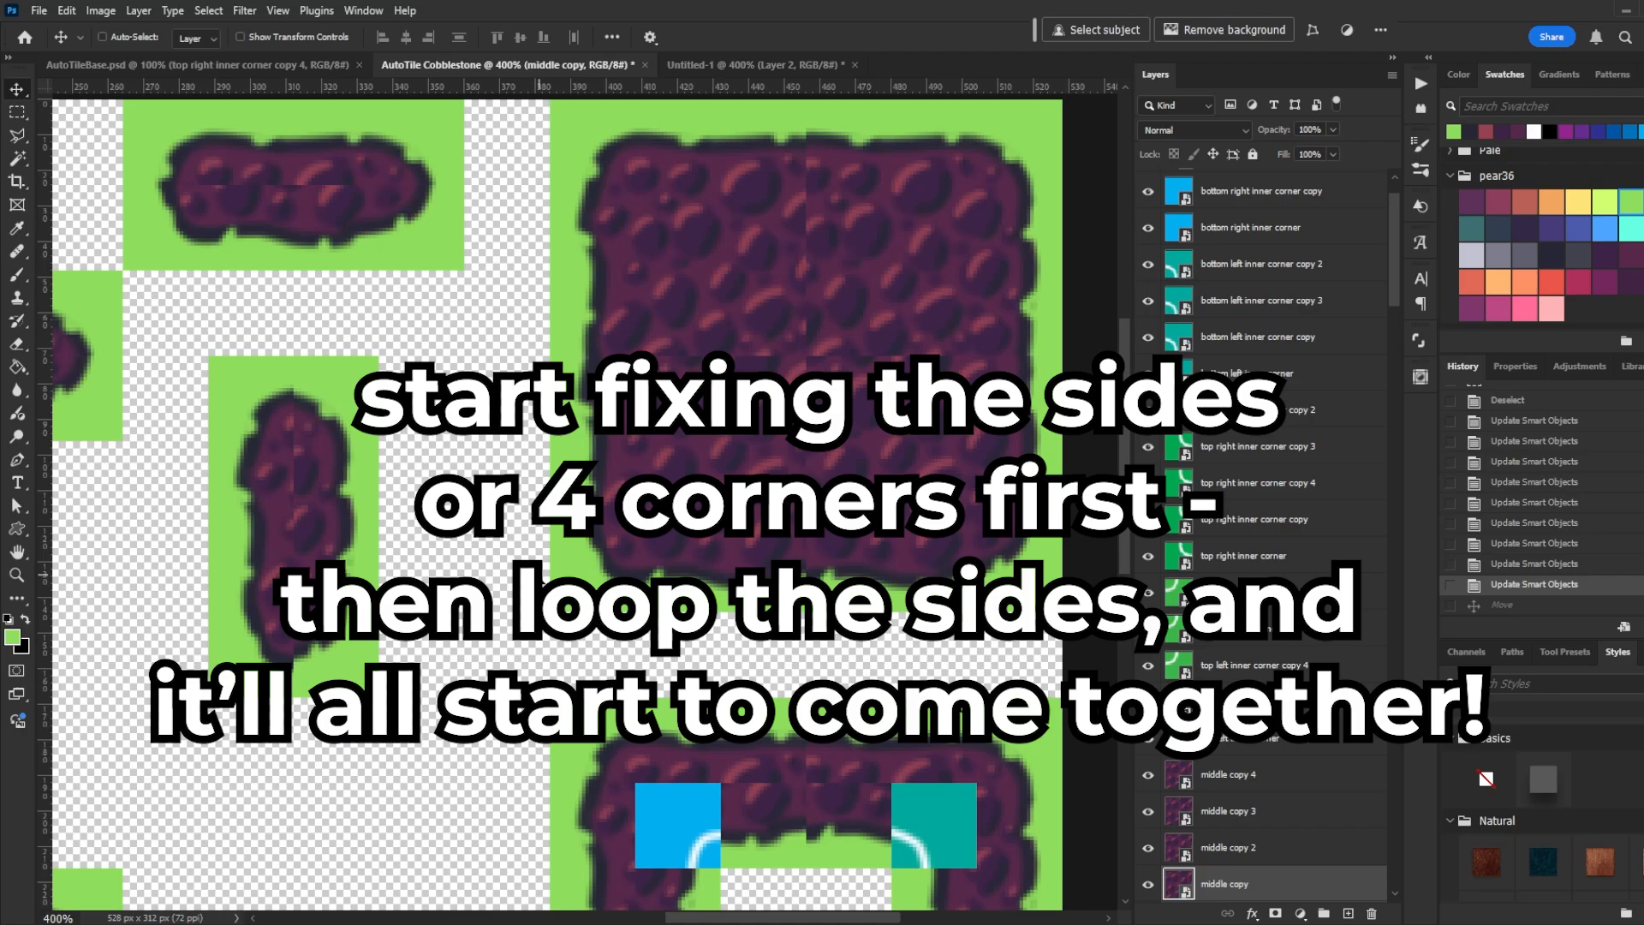
drag(462, 468, 798, 651)
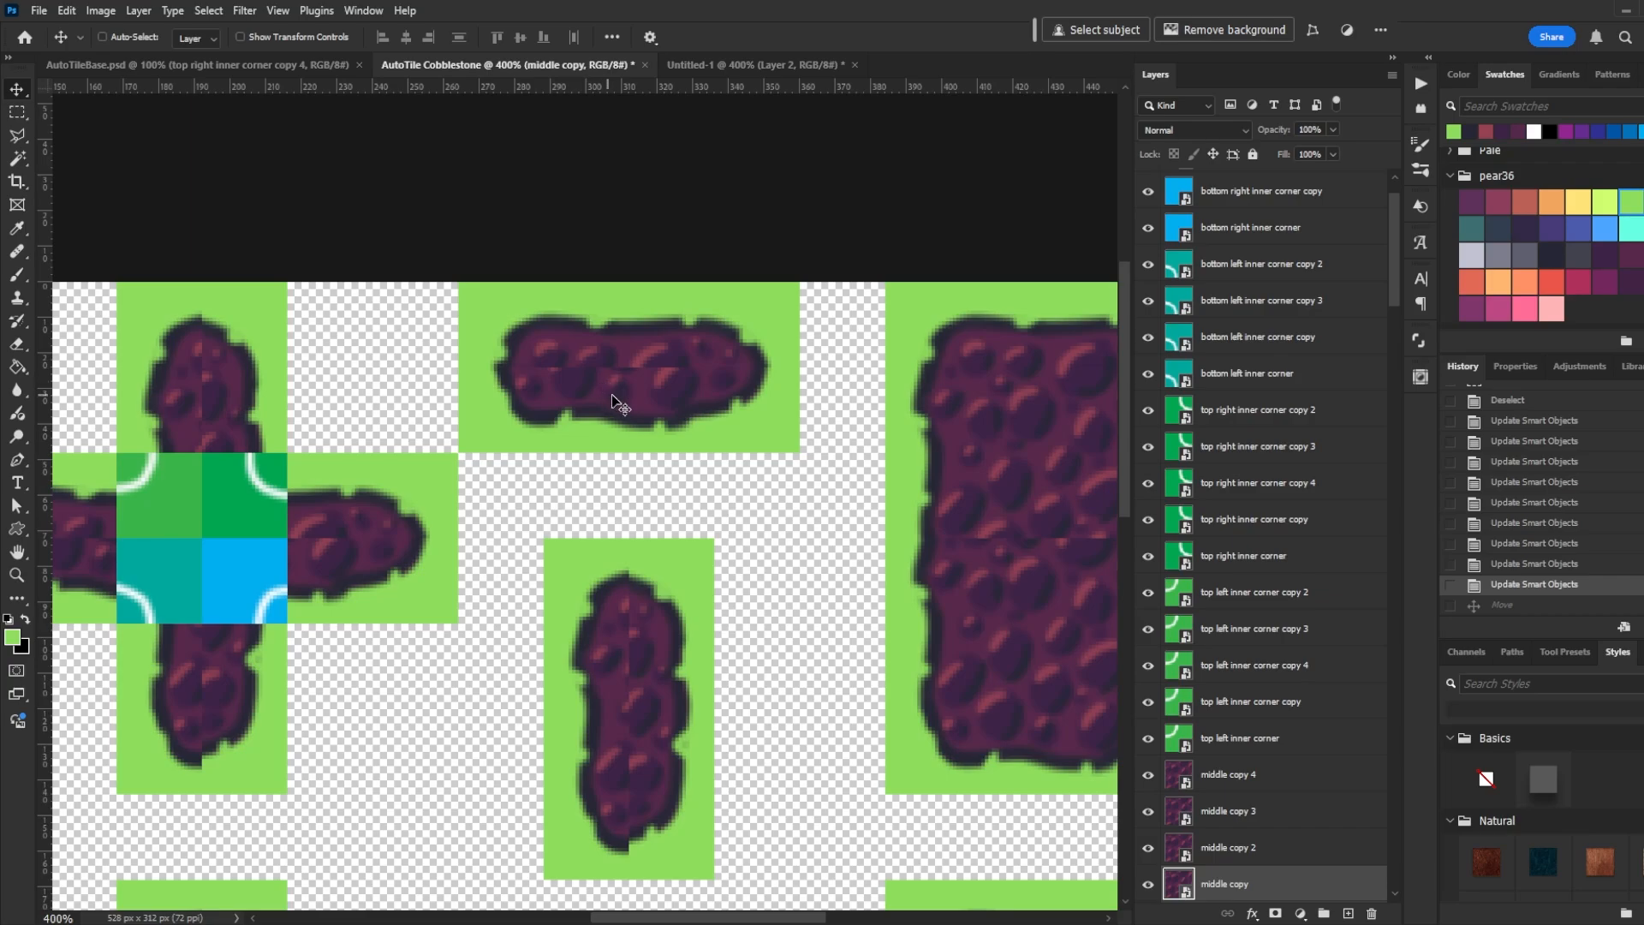
Open the contents of the top left corner smart object used in the horizontal cobblestone strip
key(ctrl)
click(533, 336)
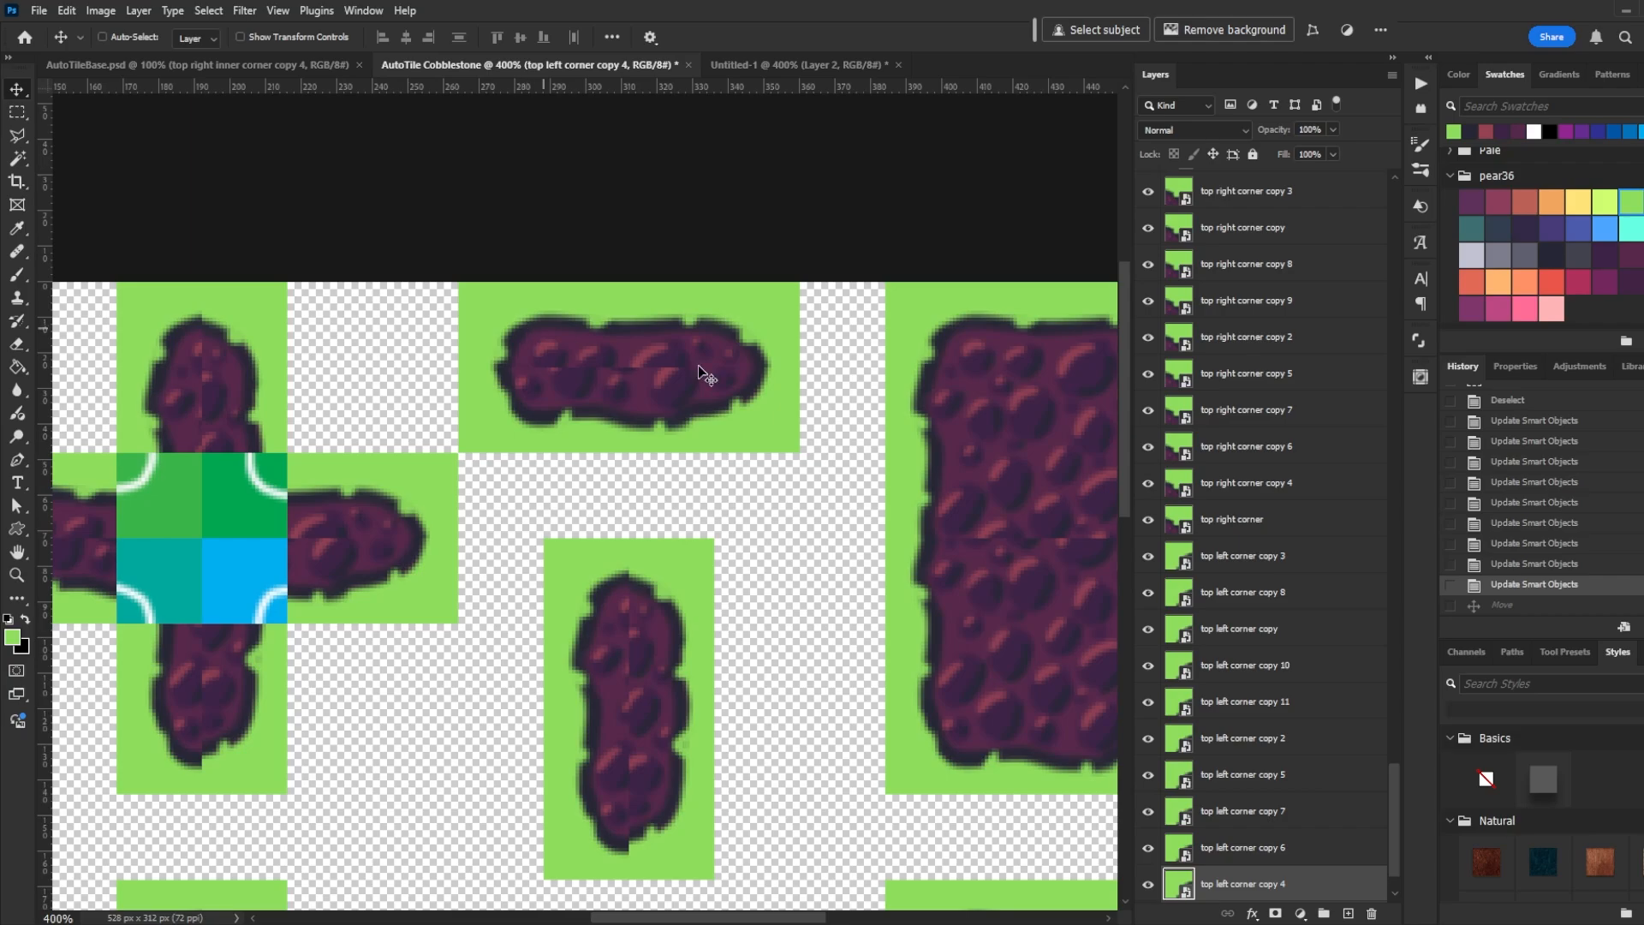
double_click(1181, 887)
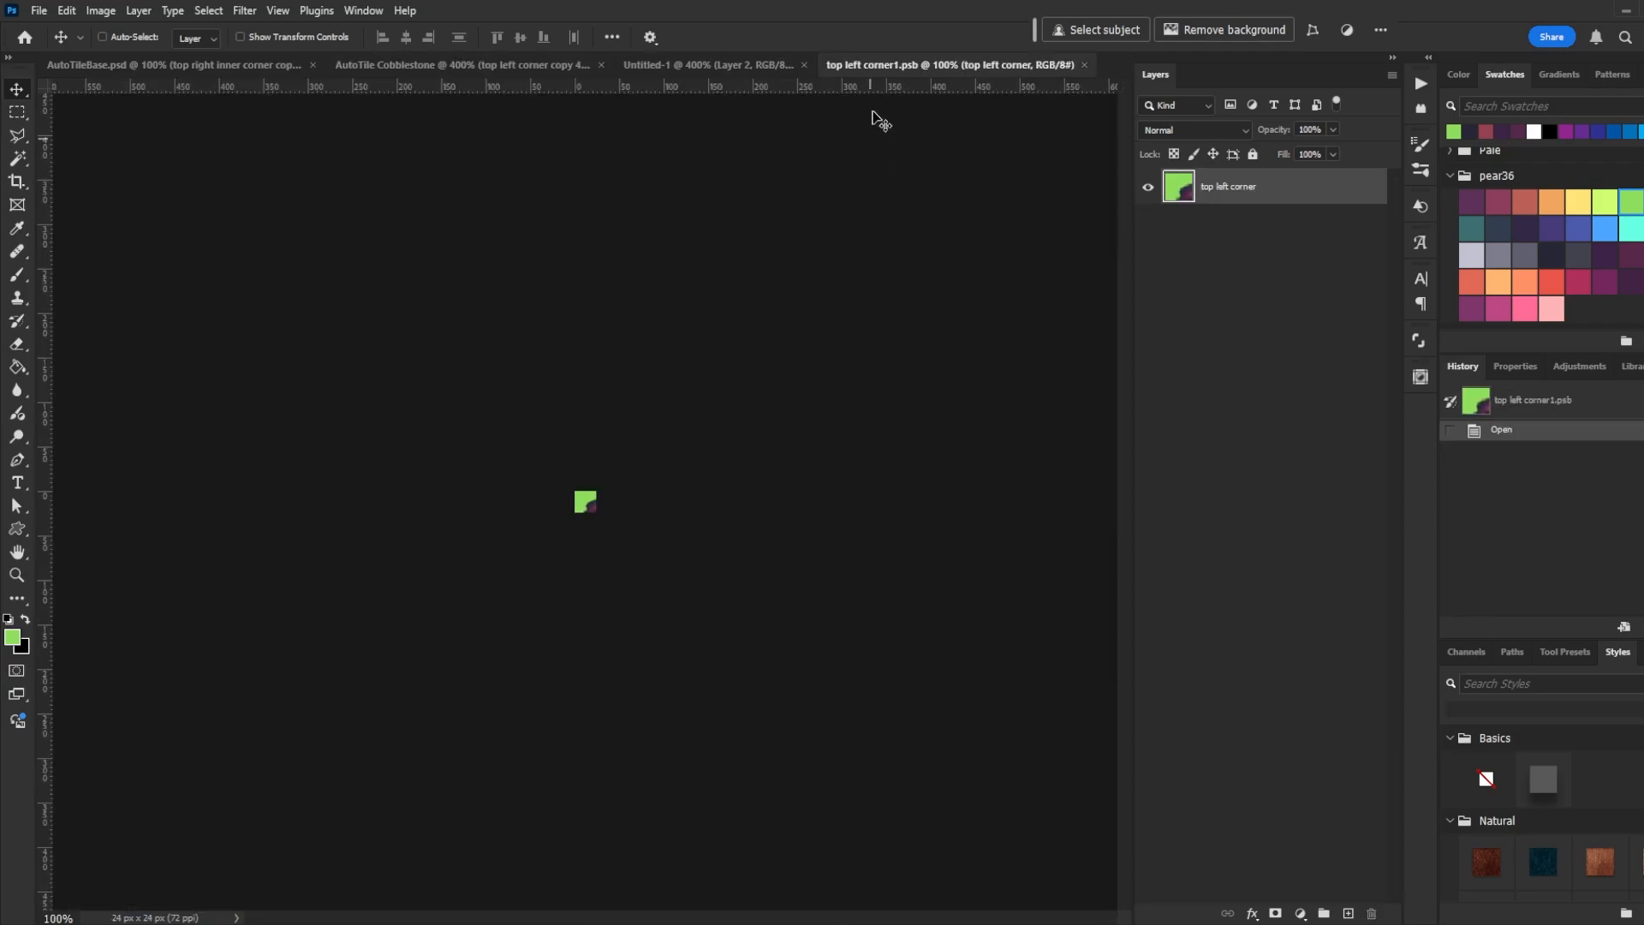
Float the top left corner document in its own window, enlarge the window and magnify the tile to 1200%
drag(877, 80, 981, 362)
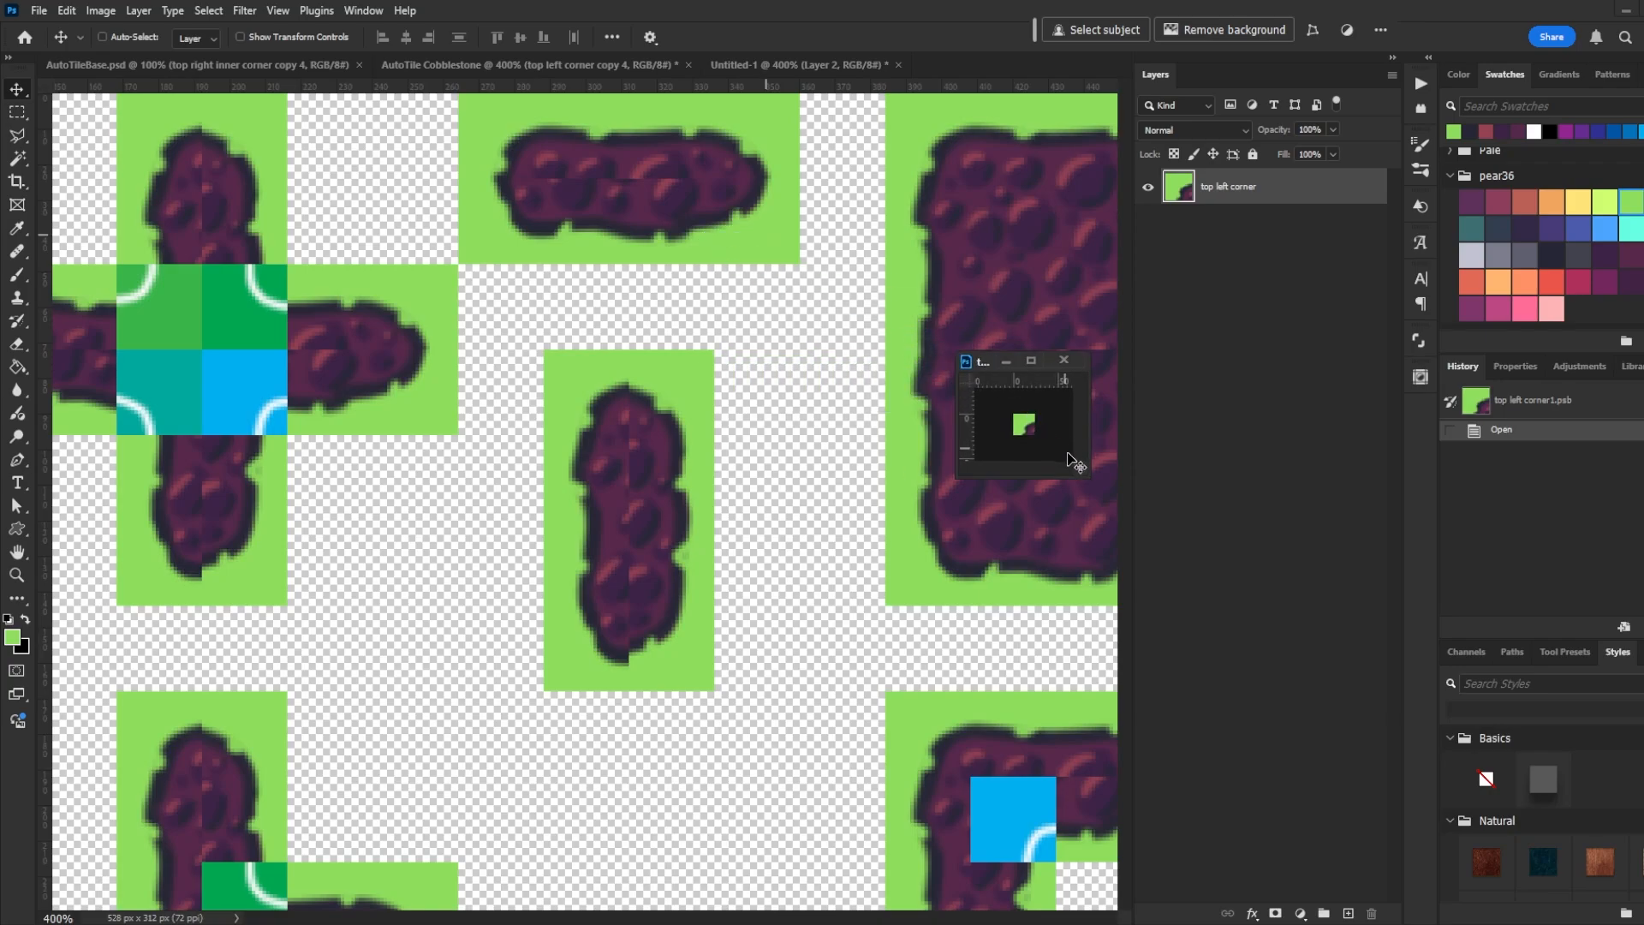
drag(1113, 493, 1186, 566)
key(ctrl+plus)
key(ctrl+plus)
key(ctrl+plus)
key(ctrl+plus)
key(ctrl+plus)
key(ctrl+plus)
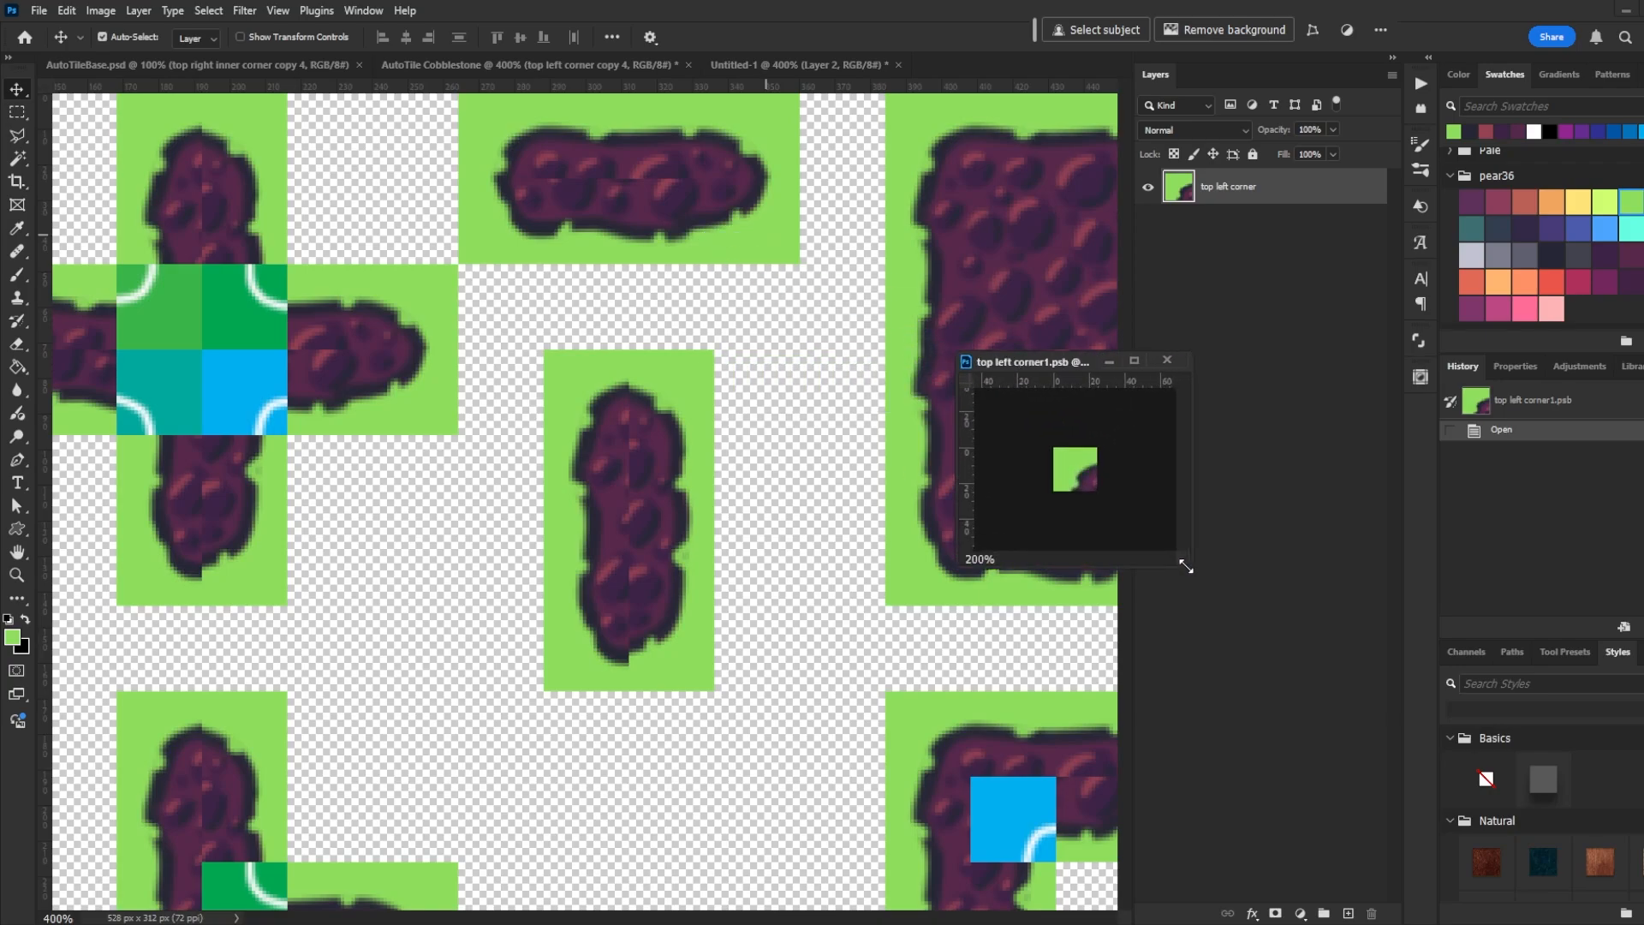
key(ctrl+plus)
key(ctrl+plus)
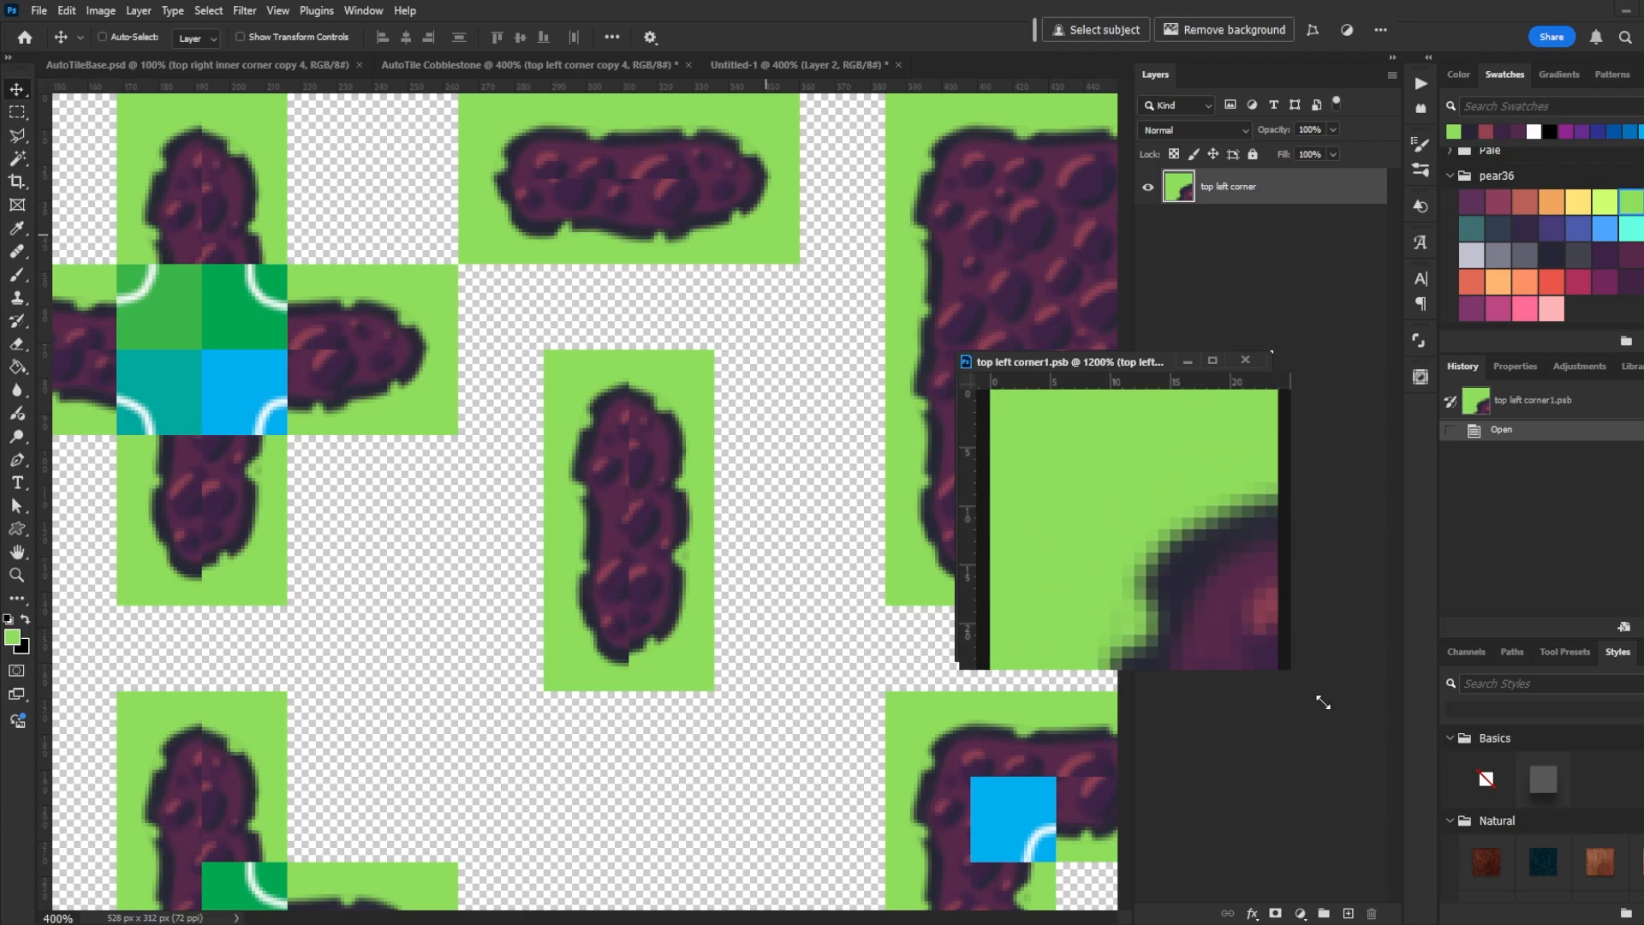
Place the floating top left corner window beside the horizontal cobblestone strip so that both stay in view
drag(1106, 368, 1062, 183)
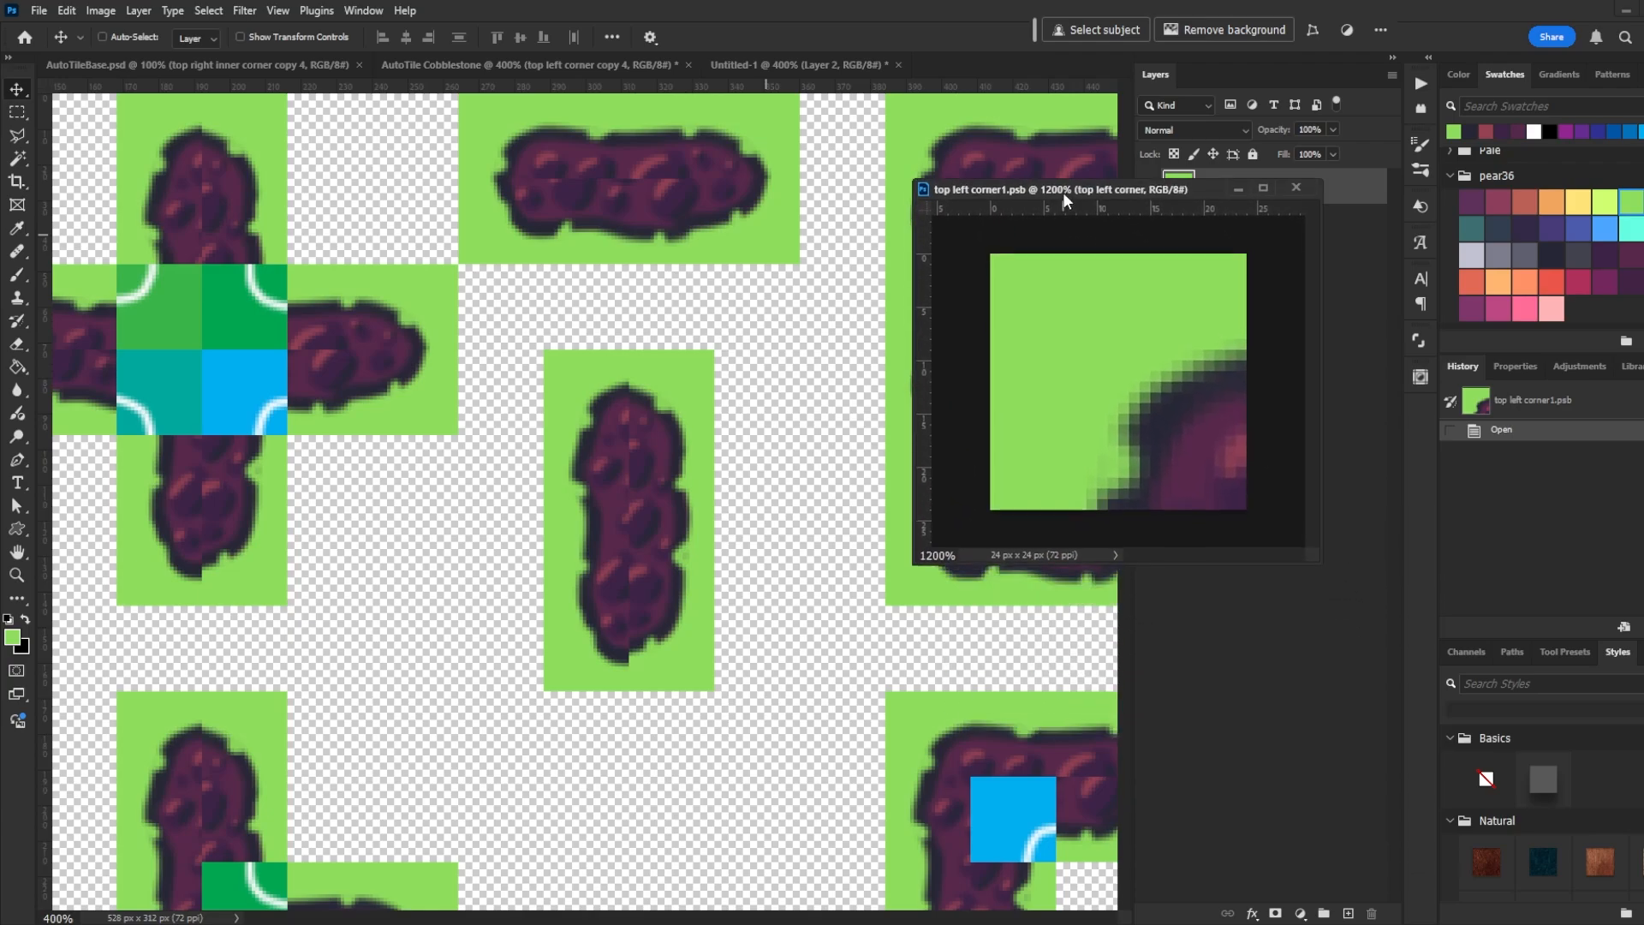
click(697, 347)
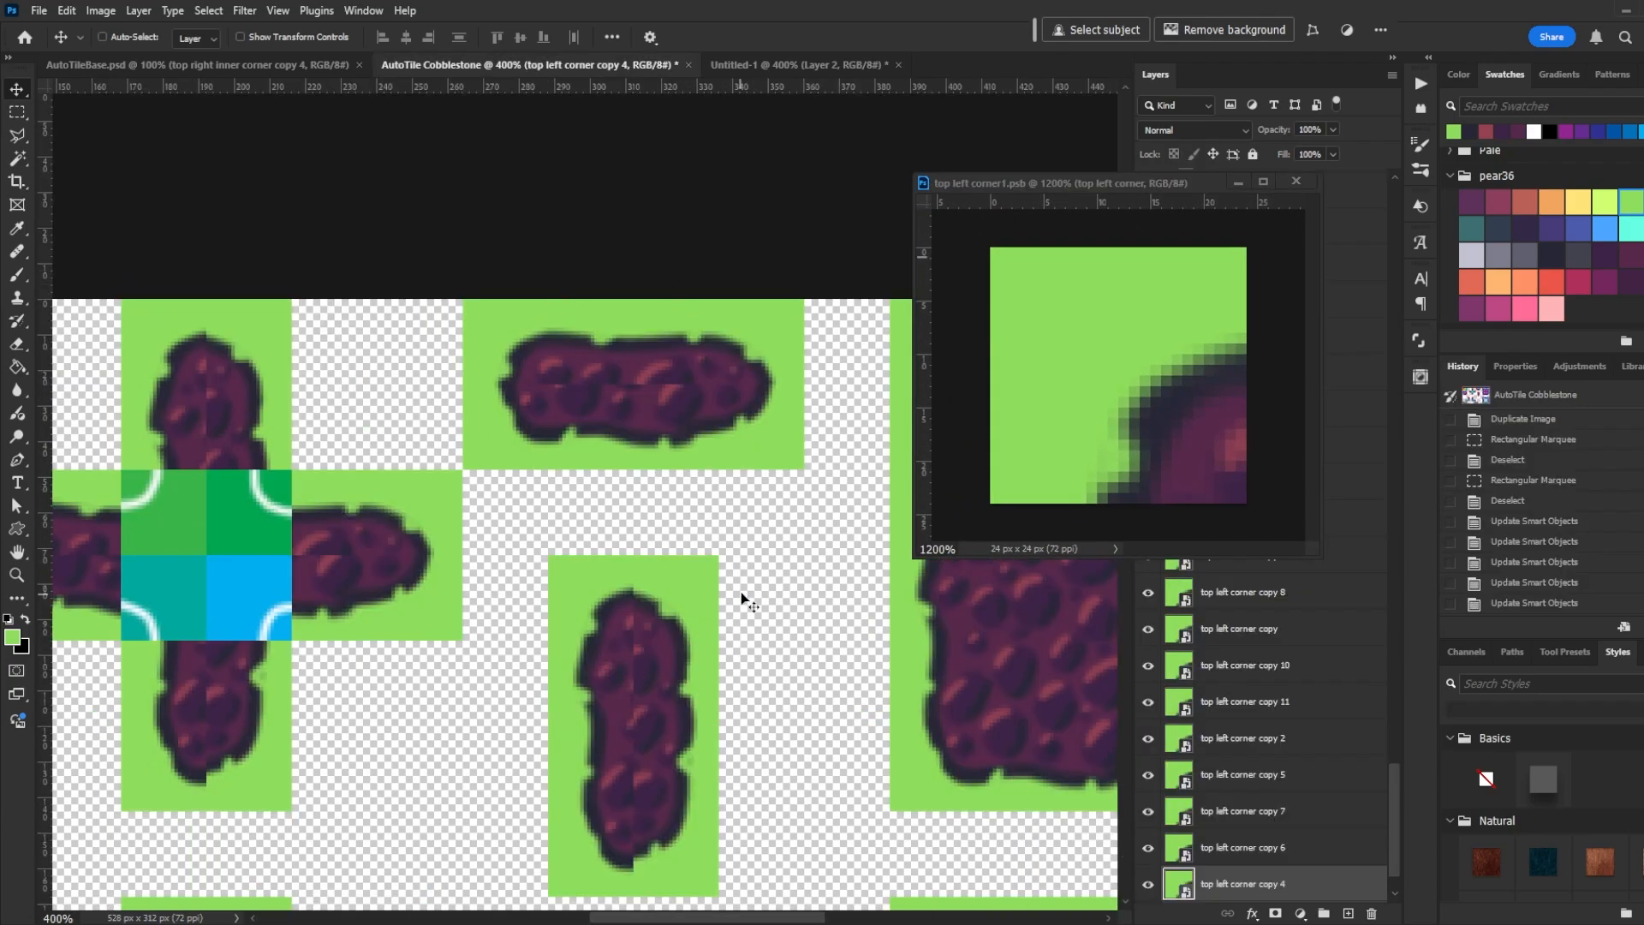
drag(710, 610, 662, 645)
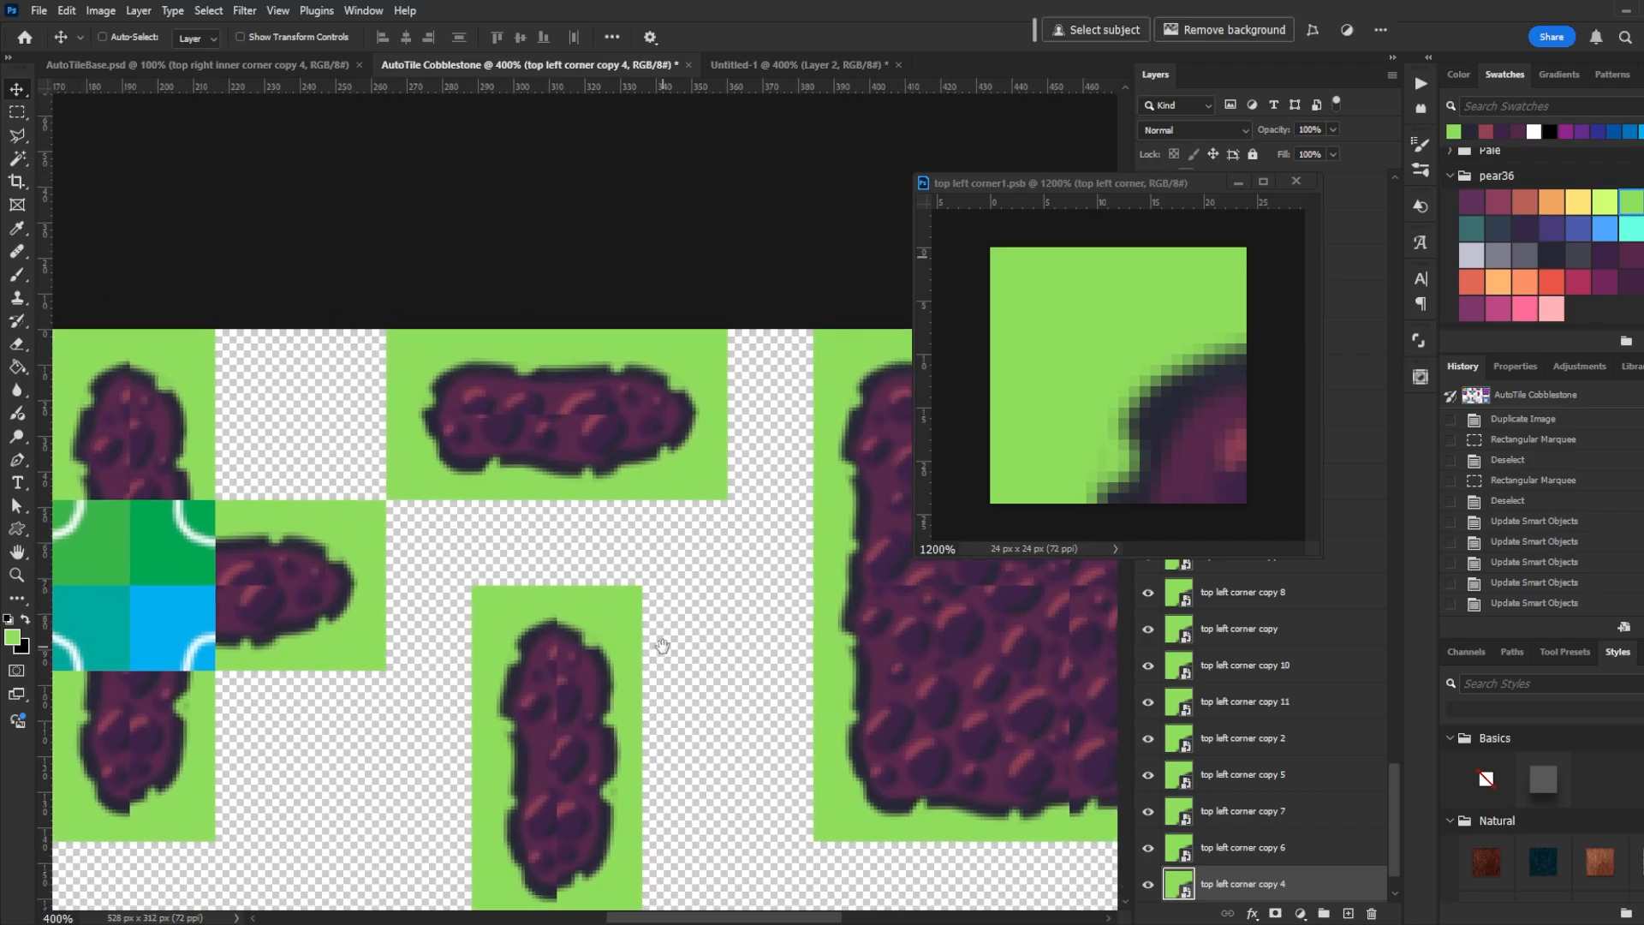
drag(1049, 184, 924, 169)
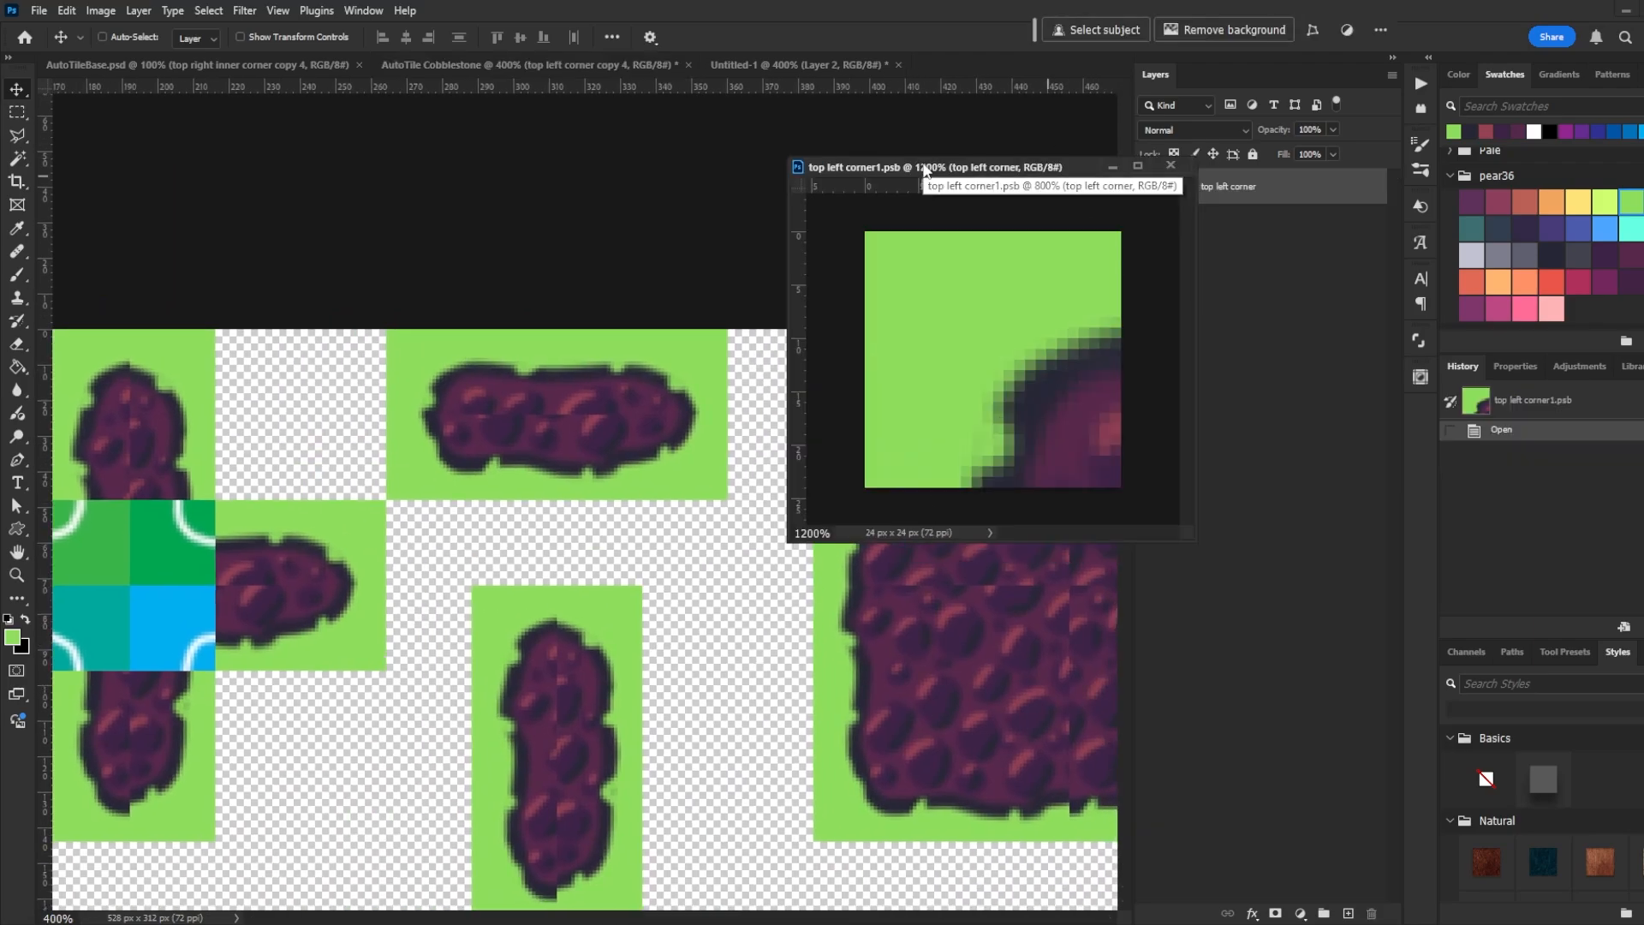
Try to brush the strip's sampled dark outline colour over the cobblestone edge in the top left corner tile
key(b)
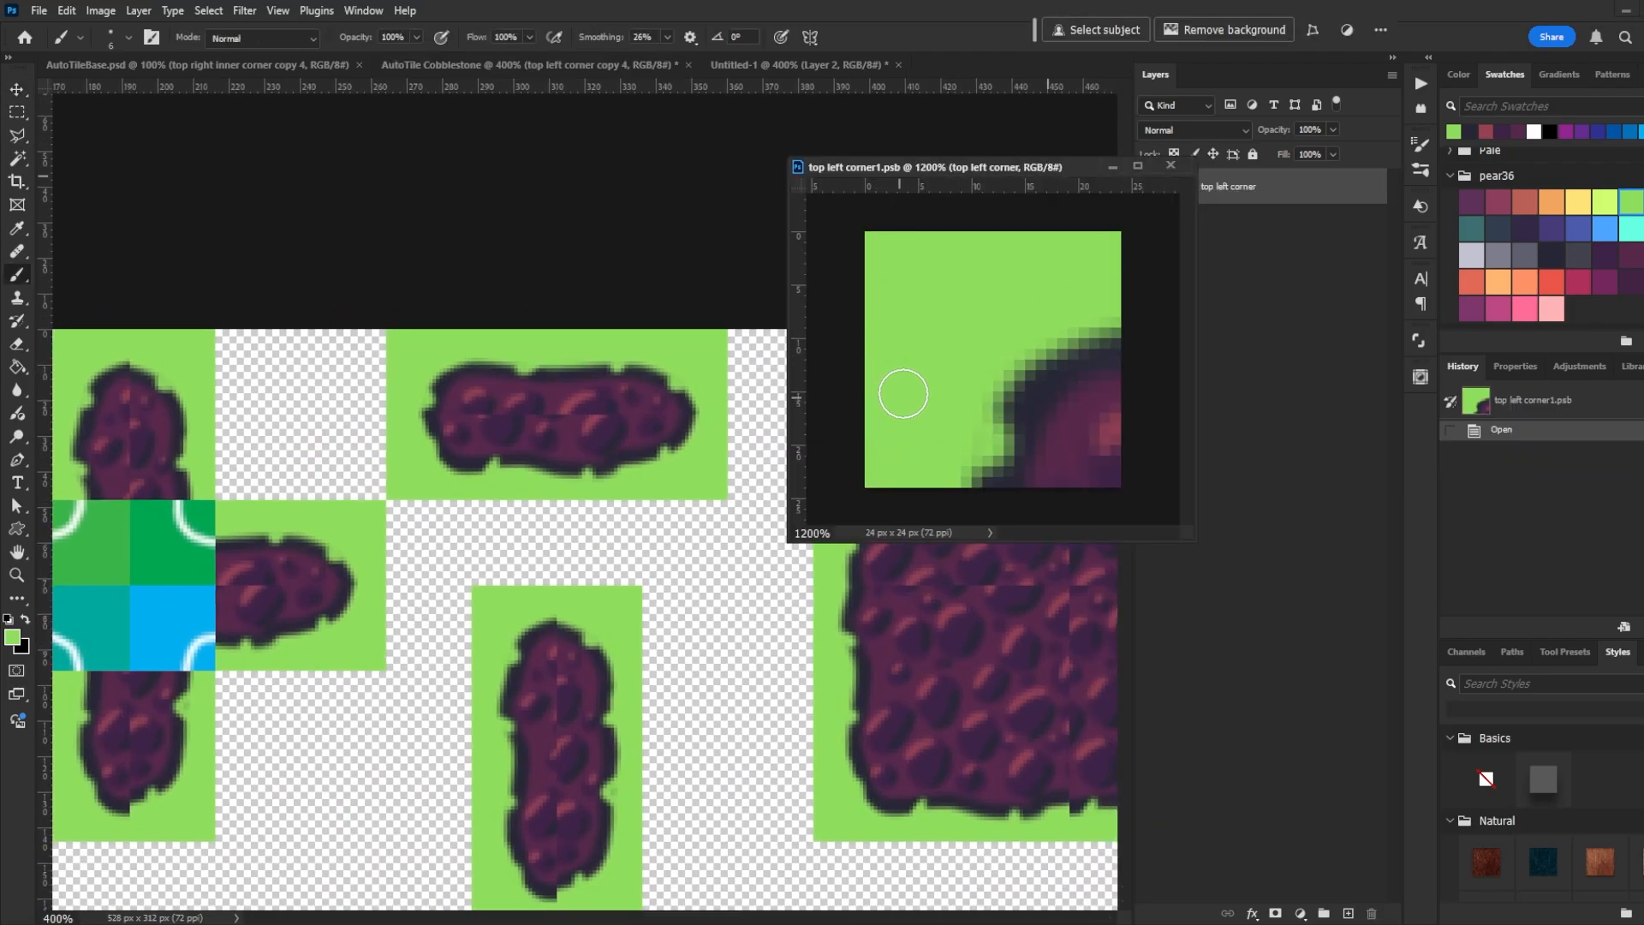
key(alt)
alt+click(434, 412)
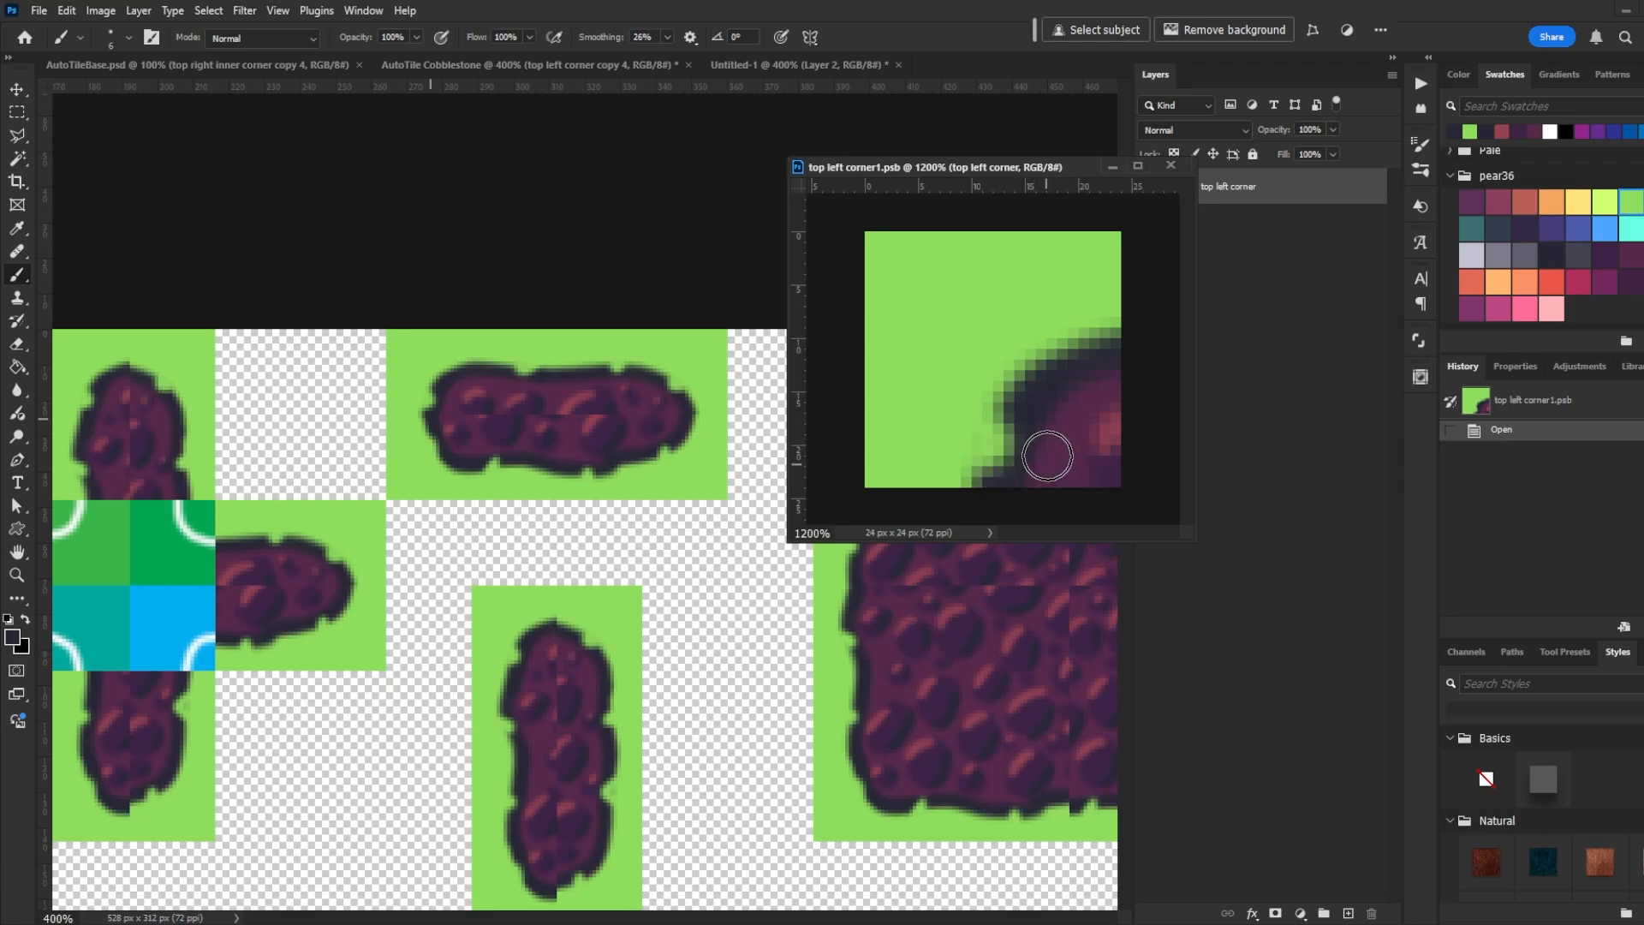
drag(1038, 463, 1076, 388)
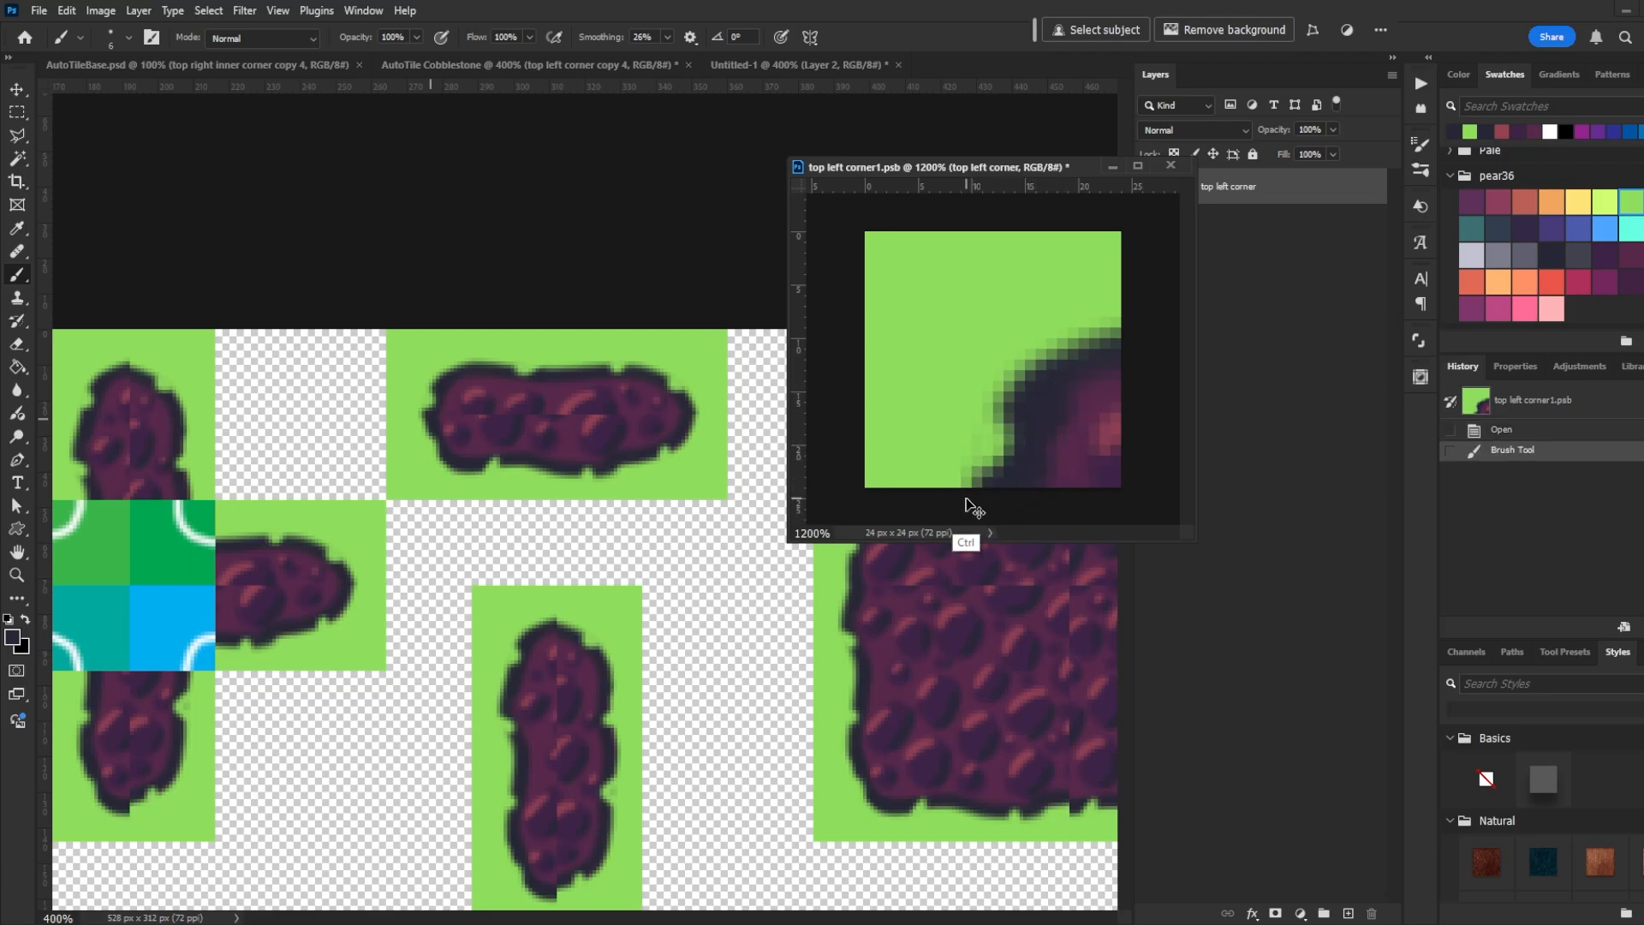
key(ctrl+z)
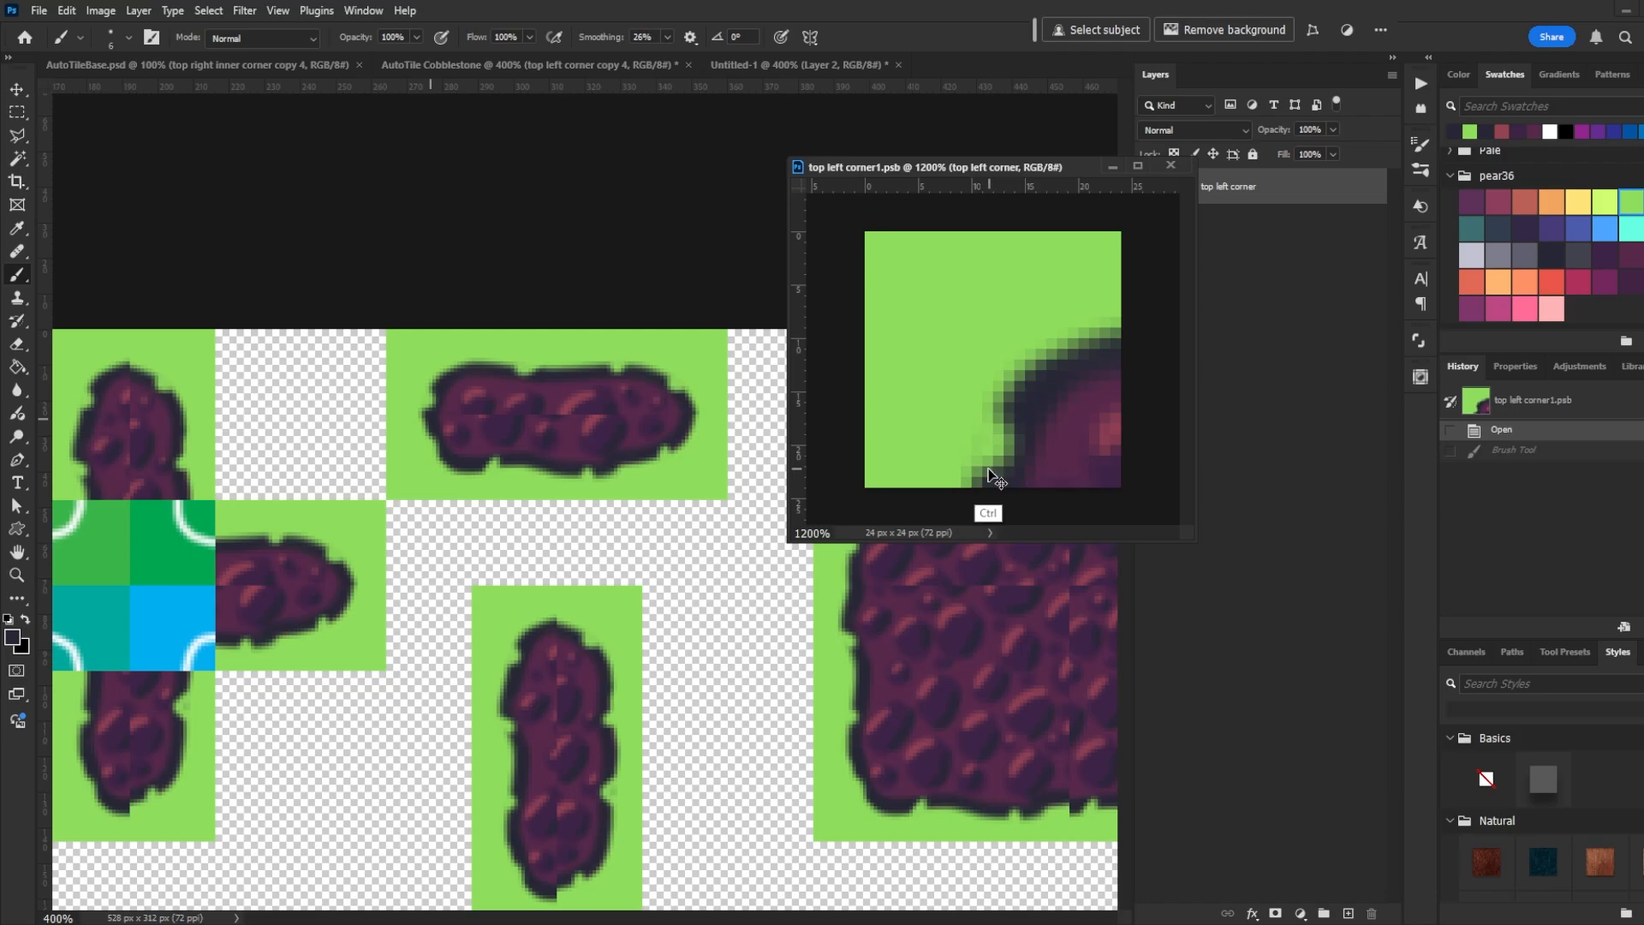
key(v)
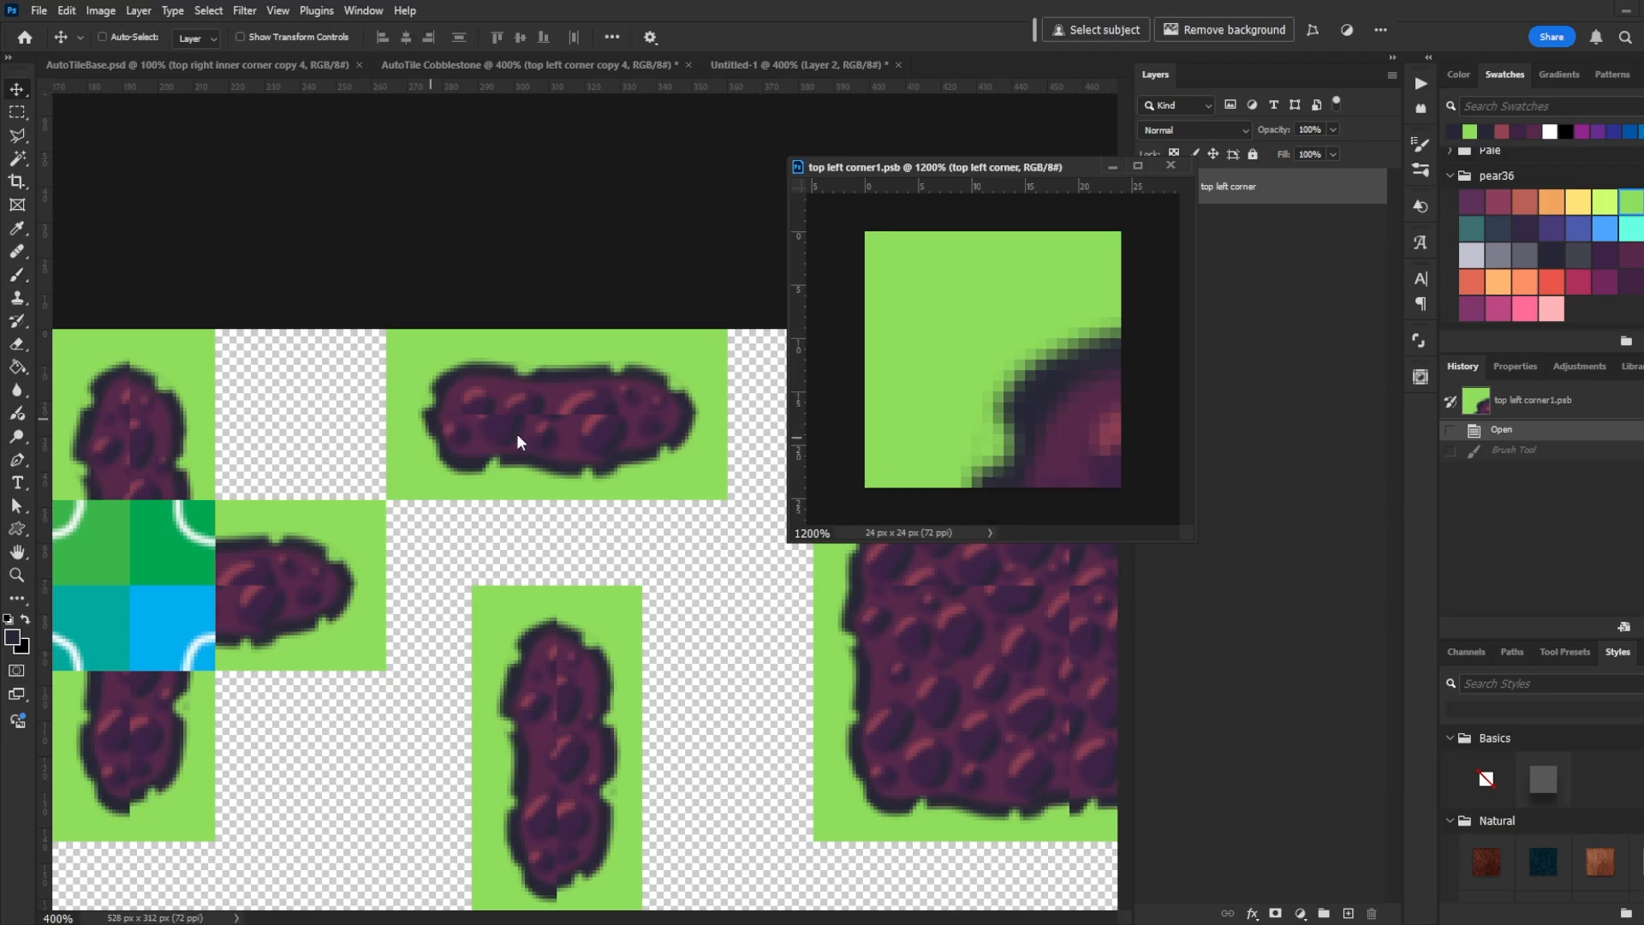
Brush purple tones sampled from the strip along the lower cobblestone edge of the top left corner tile and save it
key(b)
alt+click(455, 418)
click(1060, 460)
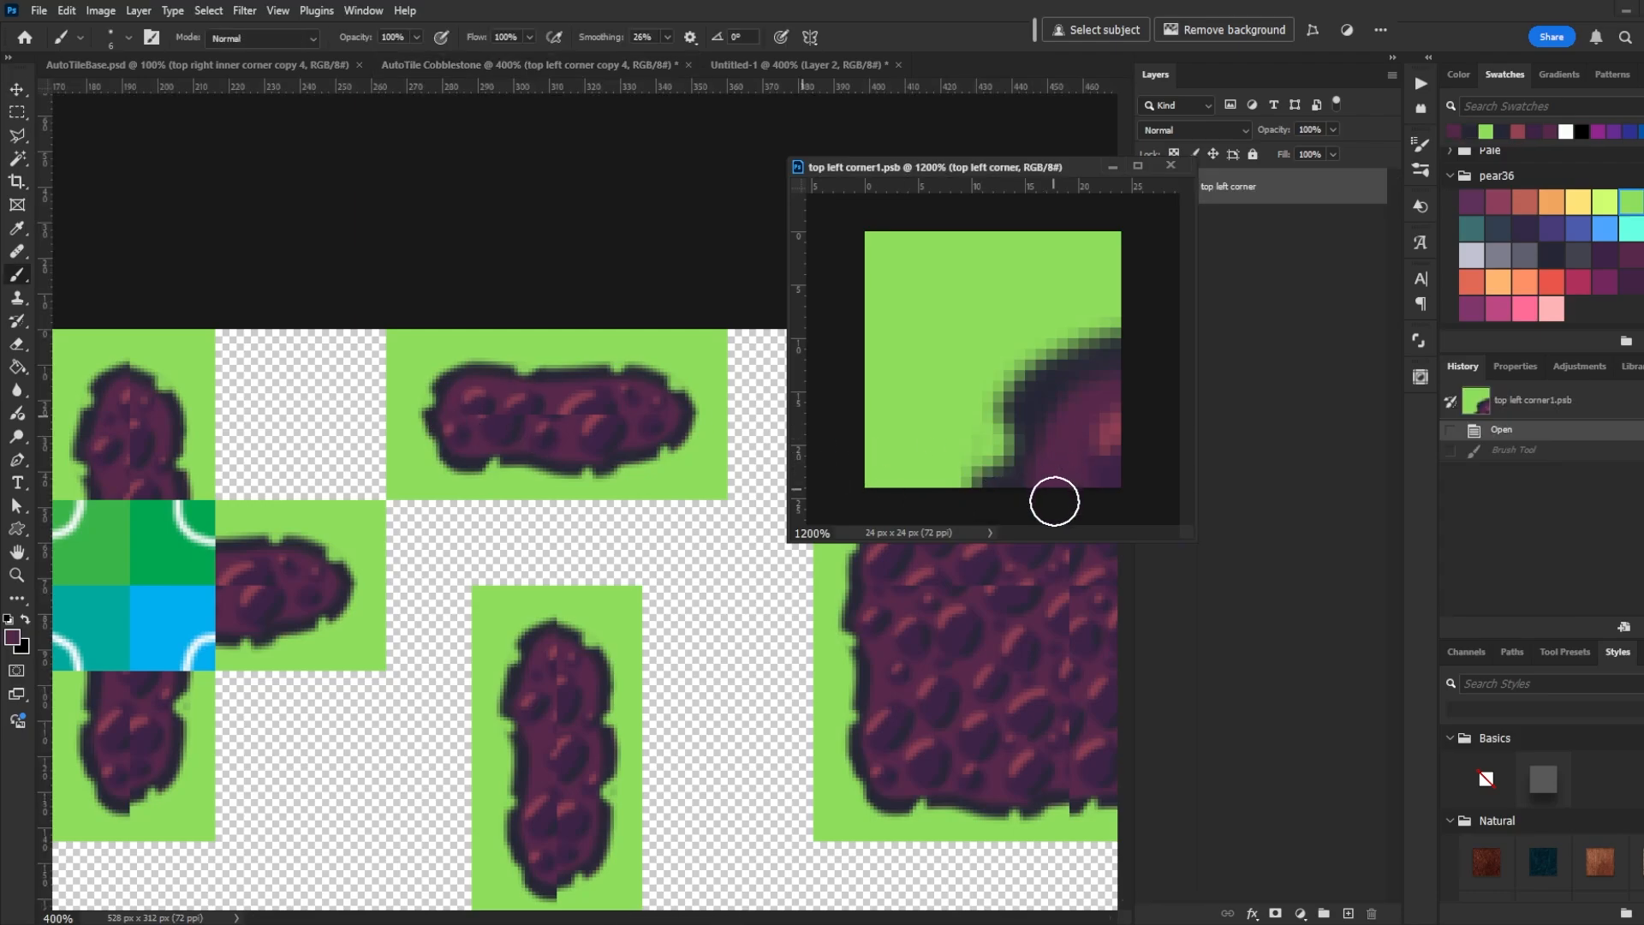
click(1071, 505)
click(1093, 470)
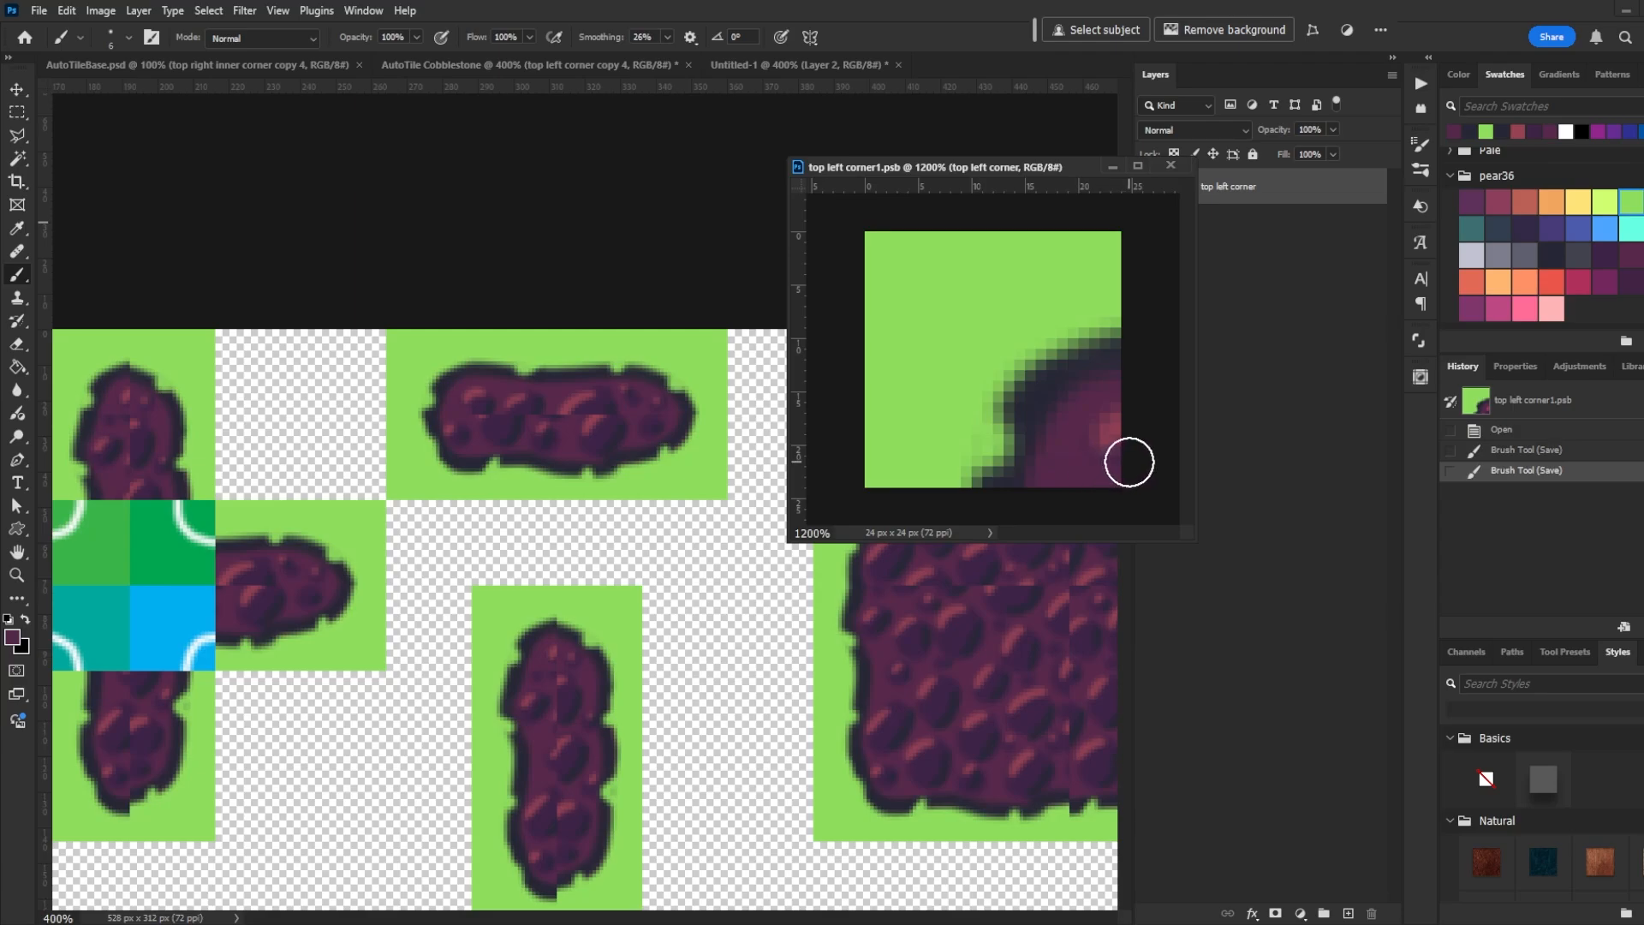
click(1130, 462)
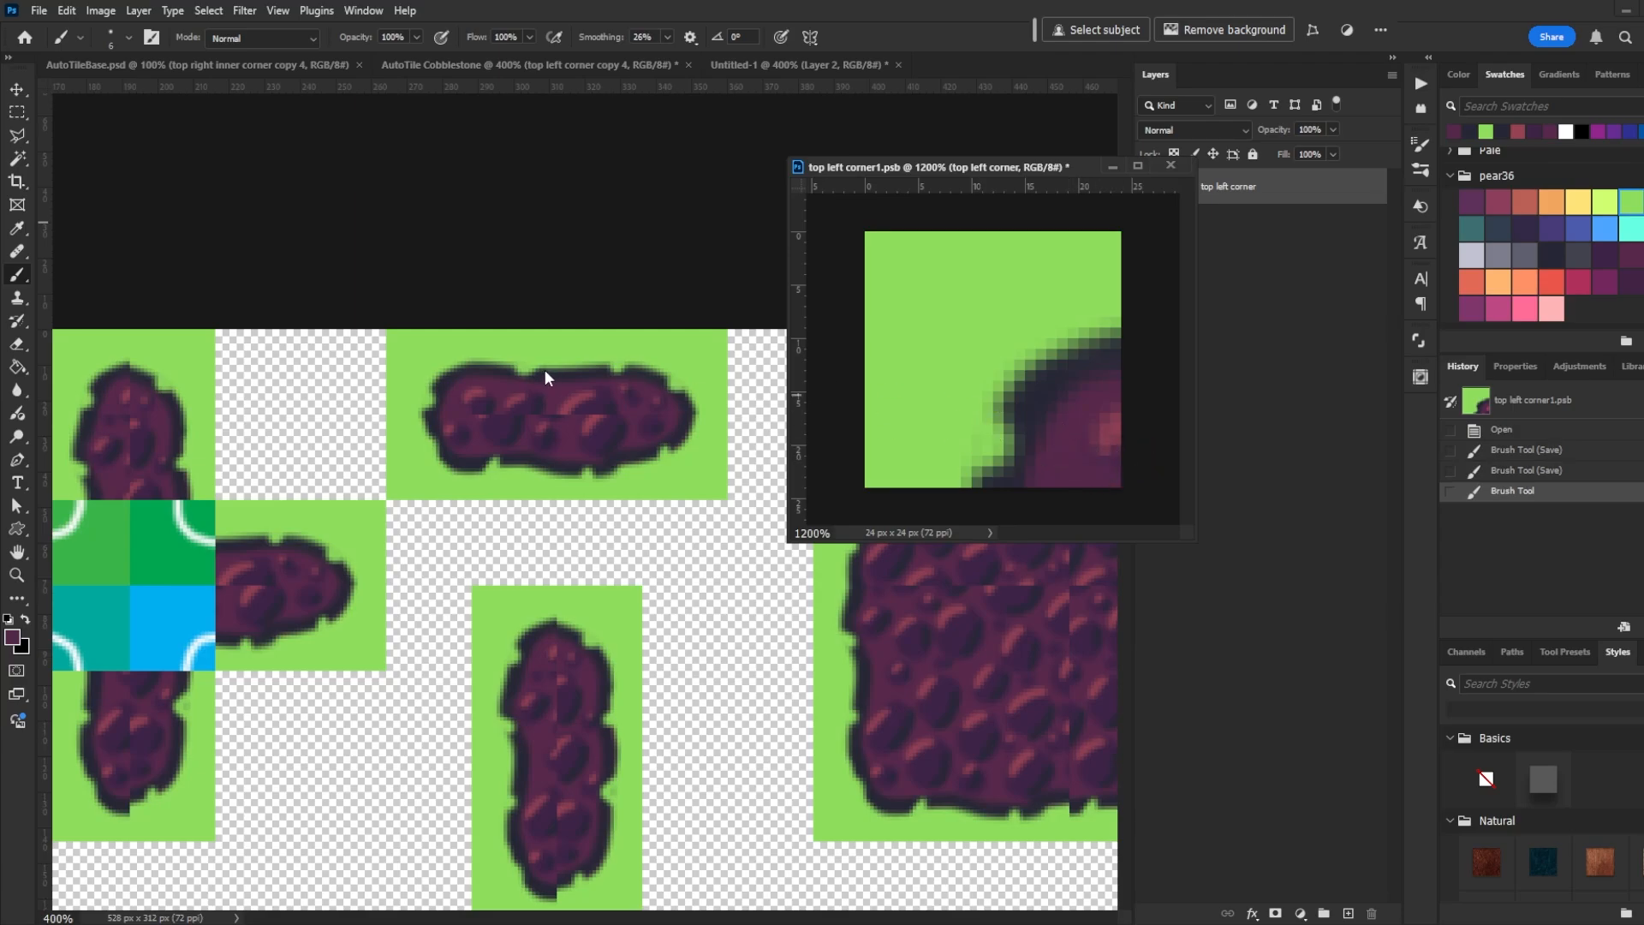
click(1070, 485)
key(ctrl+s)
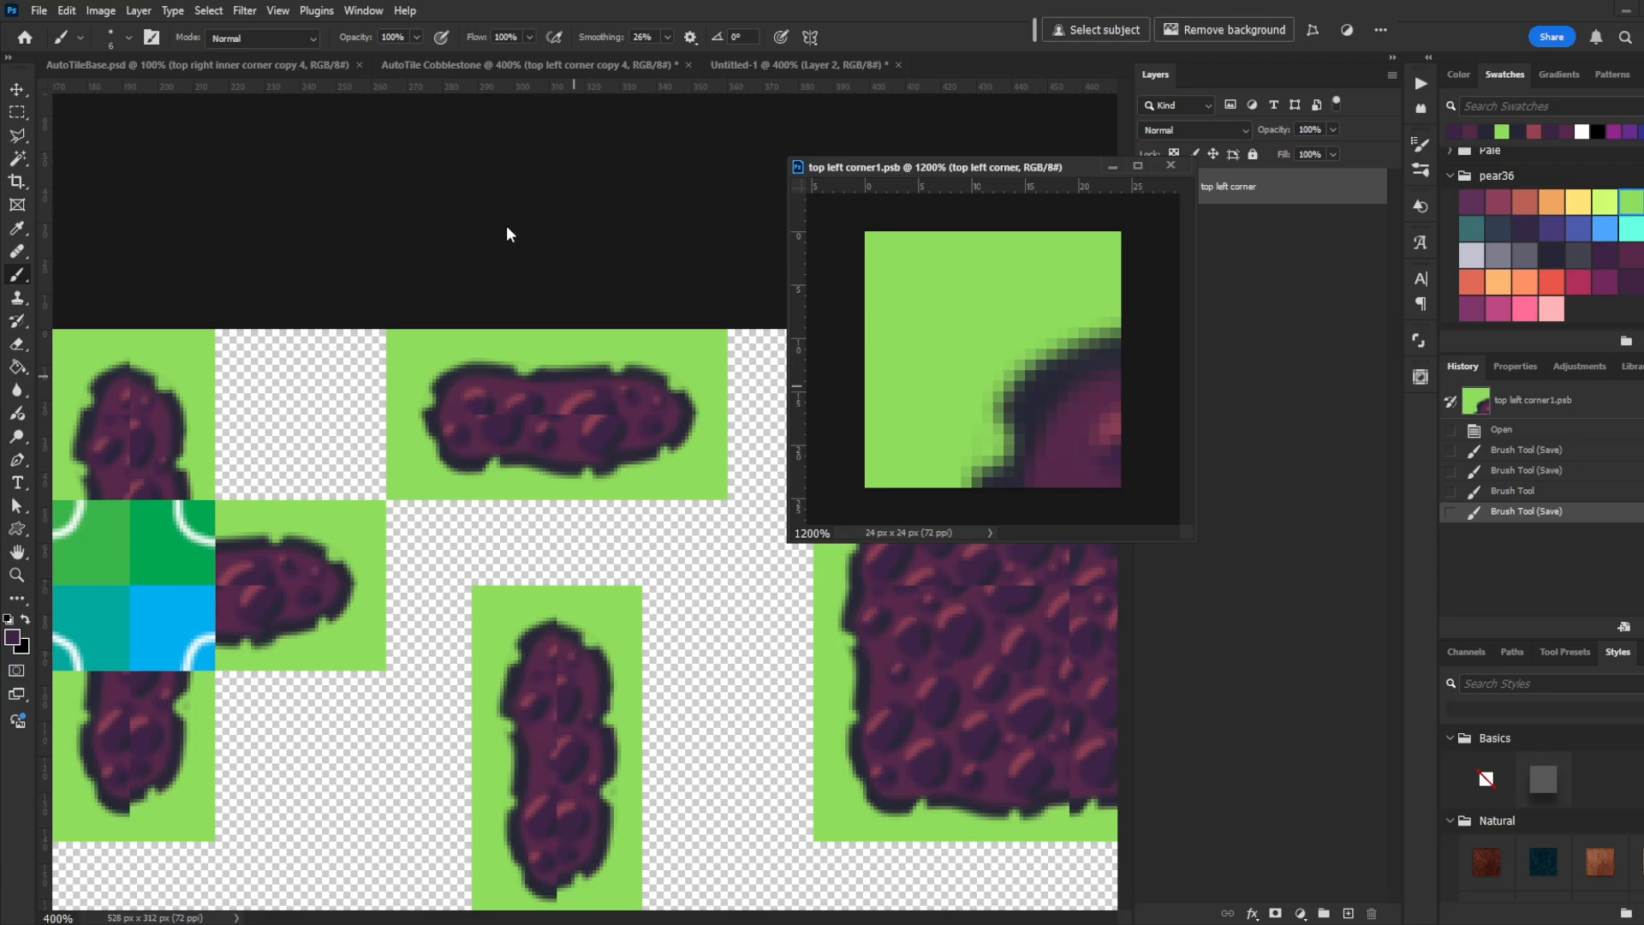
Open the top side smart object of the horizontal cobblestone strip and dock it in the floating window with the top left corner tile
click(538, 239)
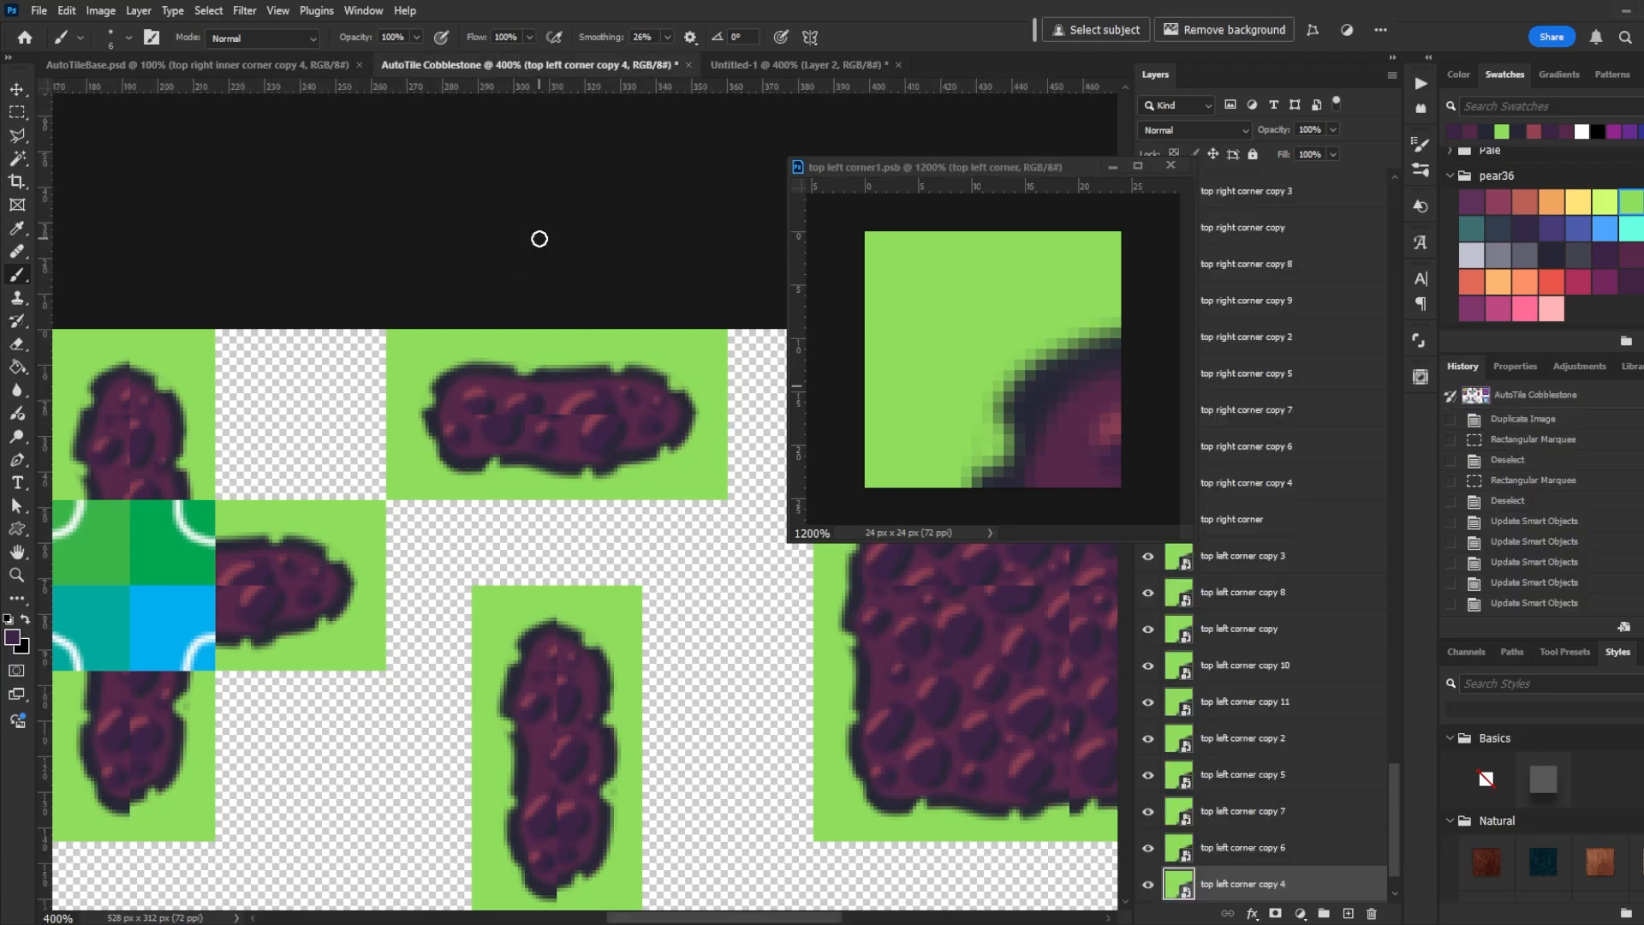
key(v)
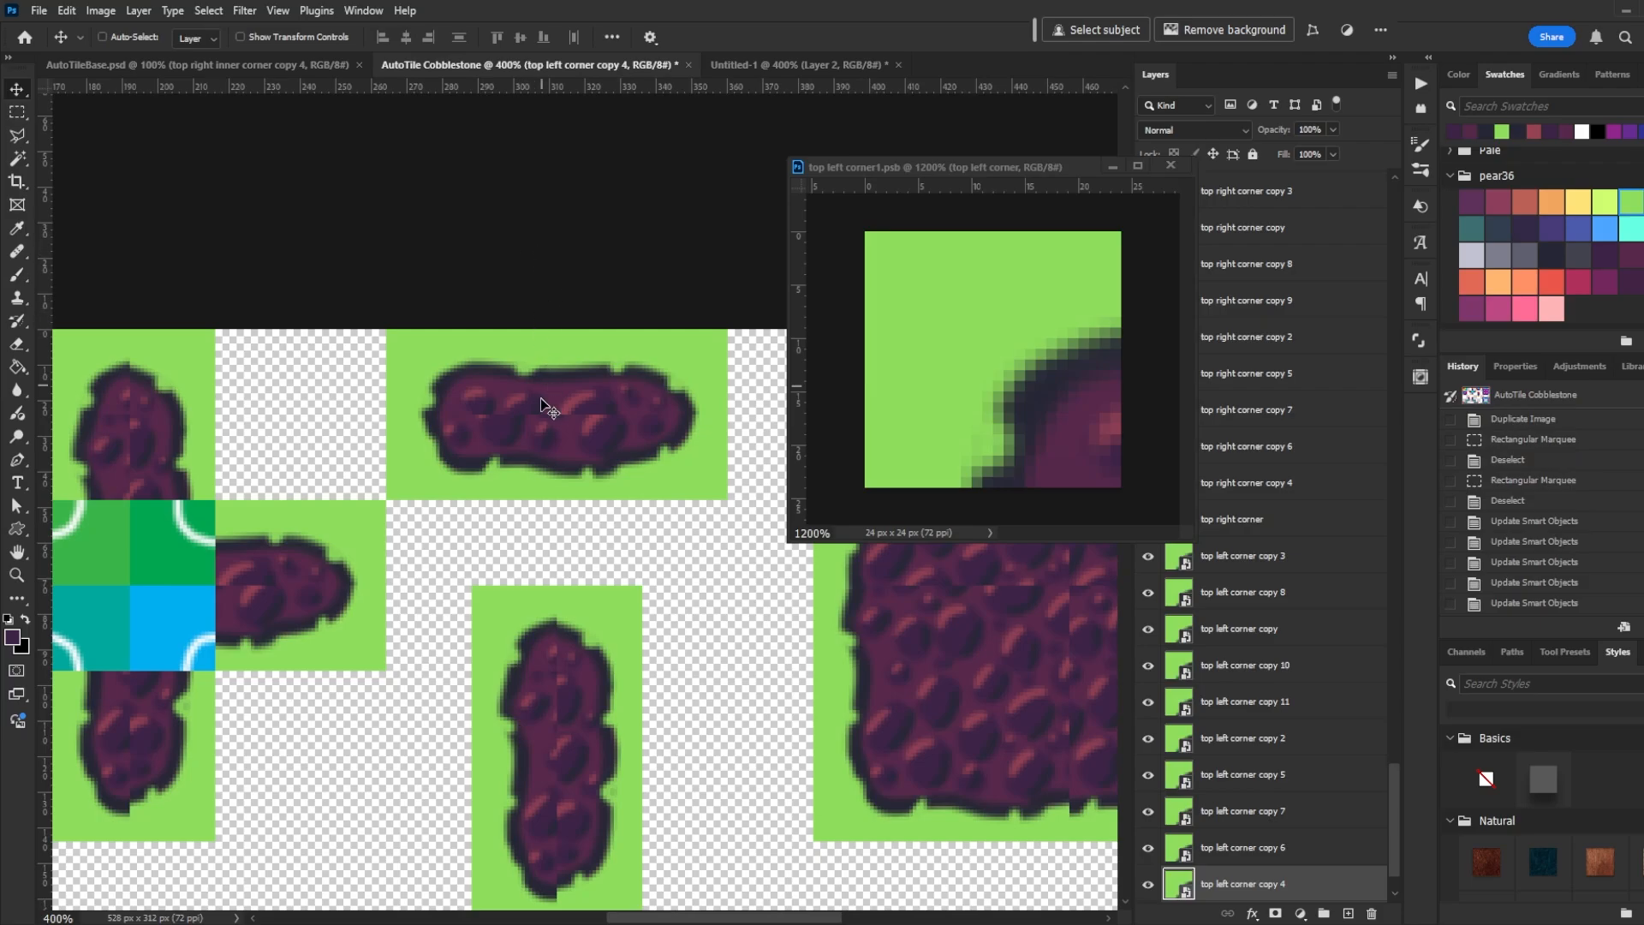
key(ctrl)
ctrl+click(520, 409)
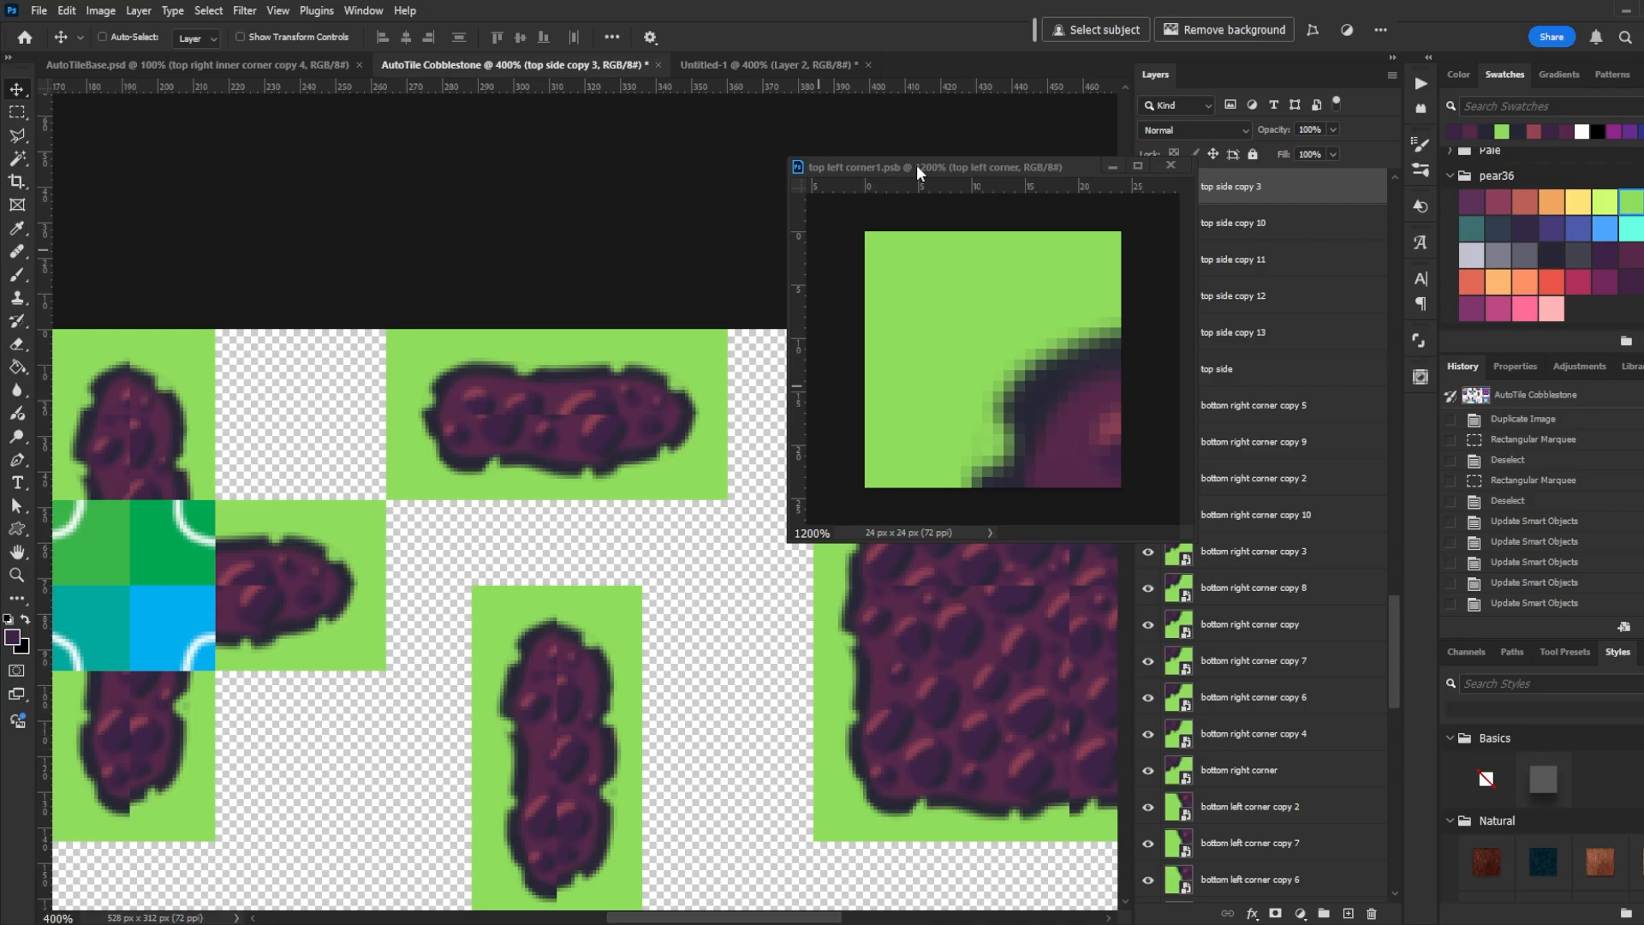
drag(916, 165, 857, 161)
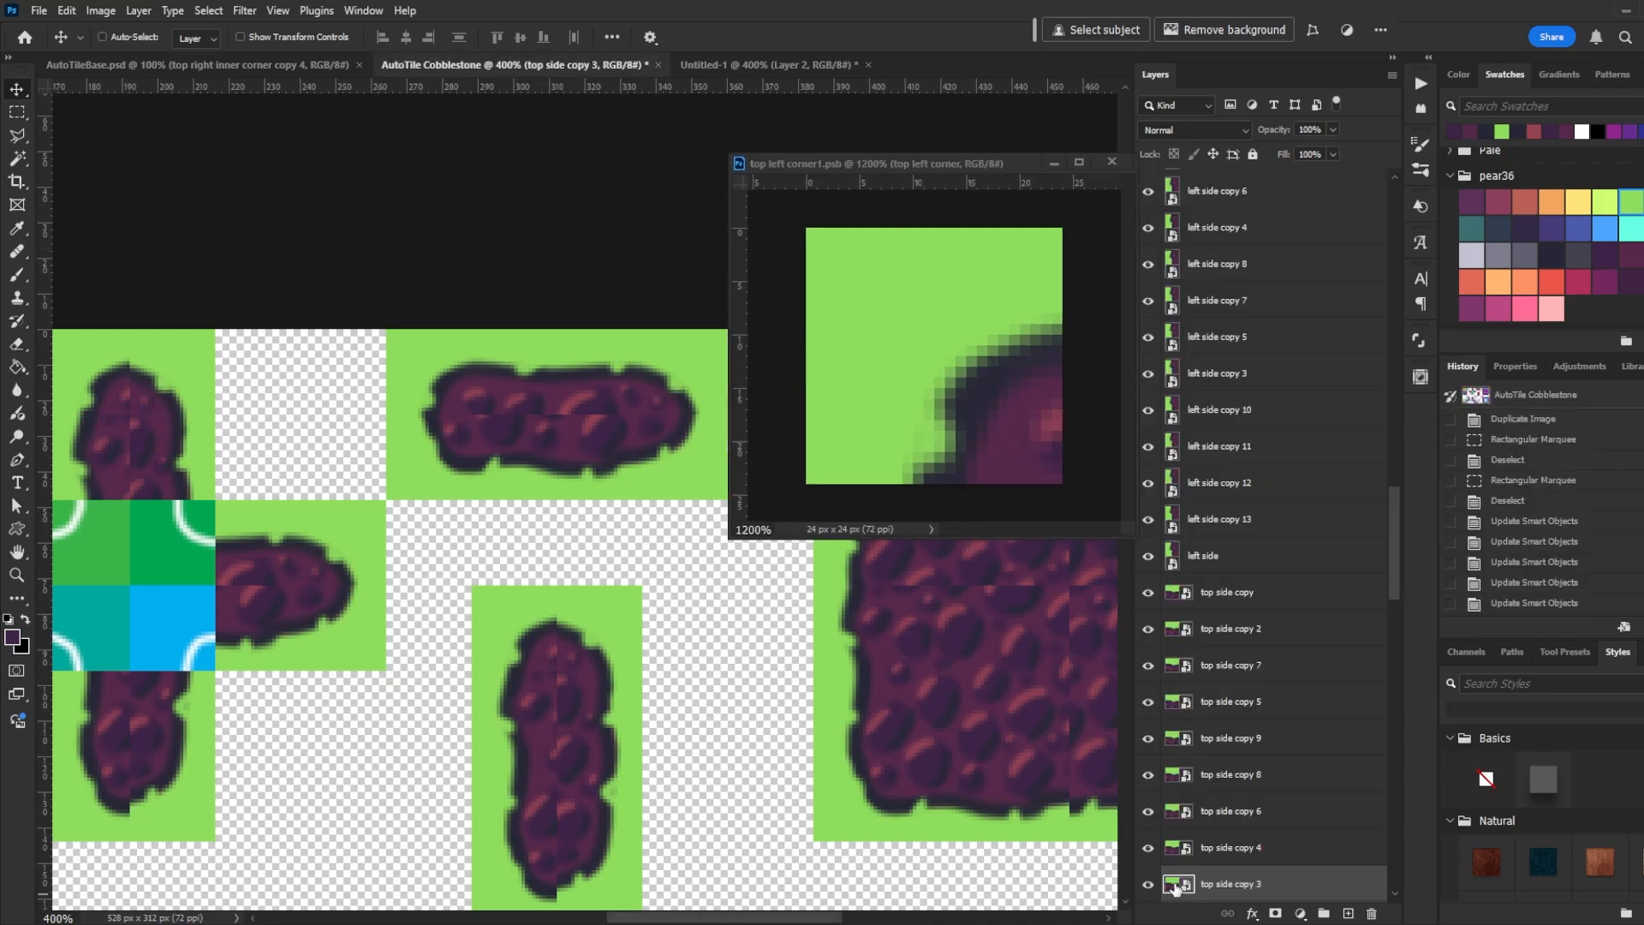
double_click(1175, 888)
drag(962, 61, 916, 183)
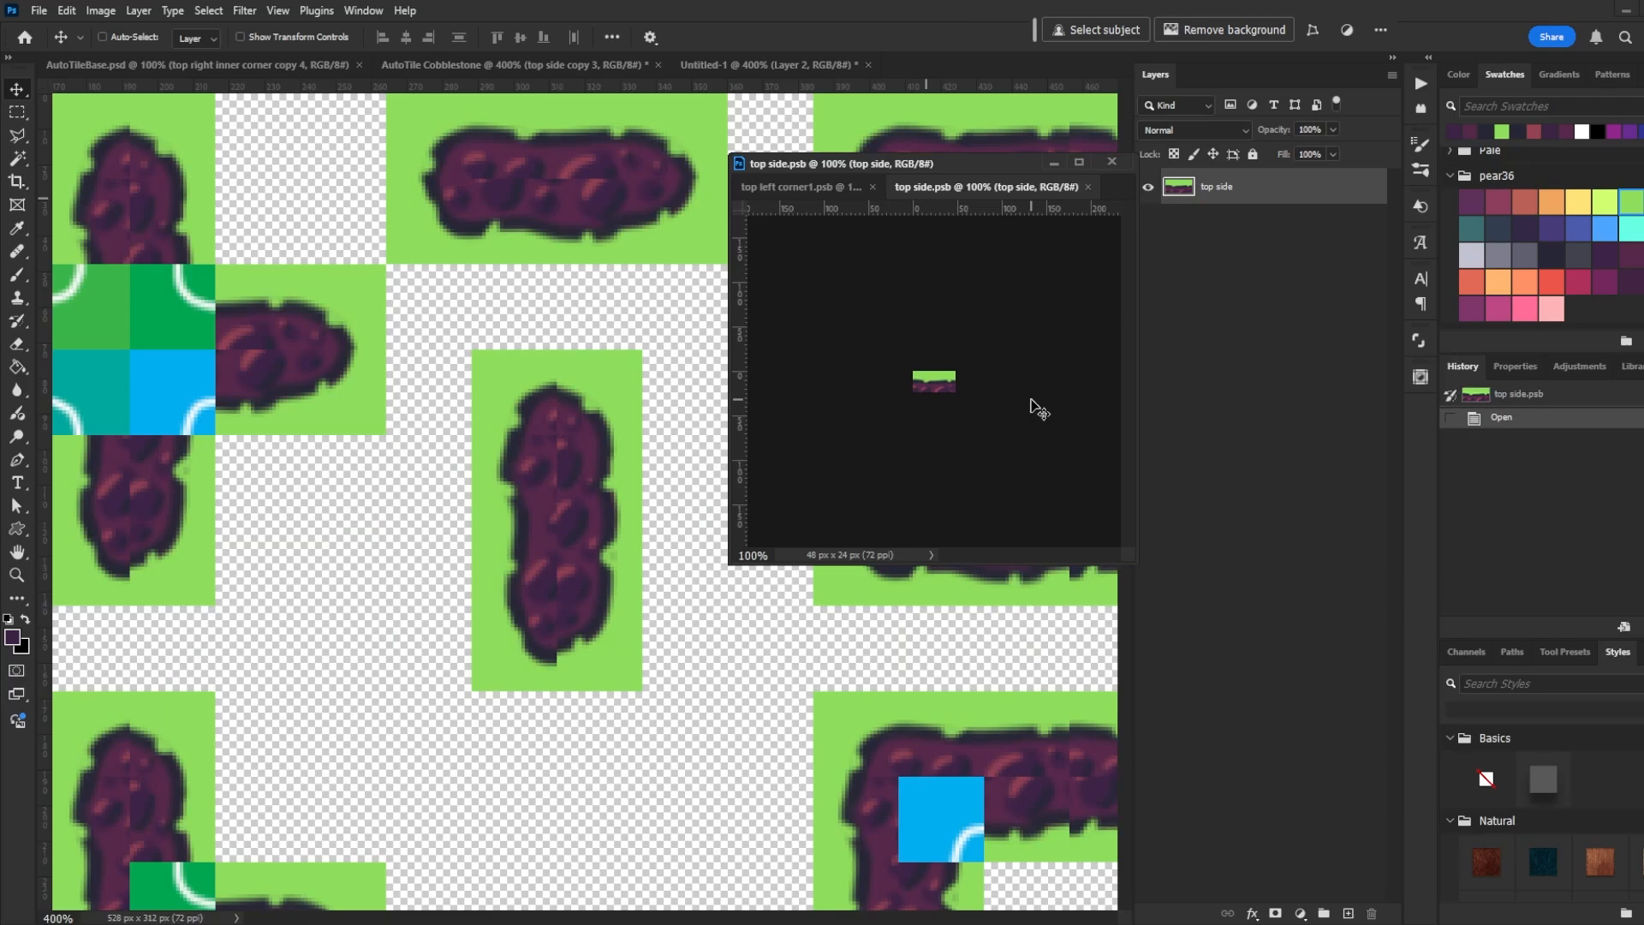
Magnify the top side tile to 700% and bring the horizontal cobblestone strip into view beside it
key(ctrl+plus)
key(ctrl+plus)
key(ctrl+plus)
key(ctrl+plus)
key(ctrl+plus)
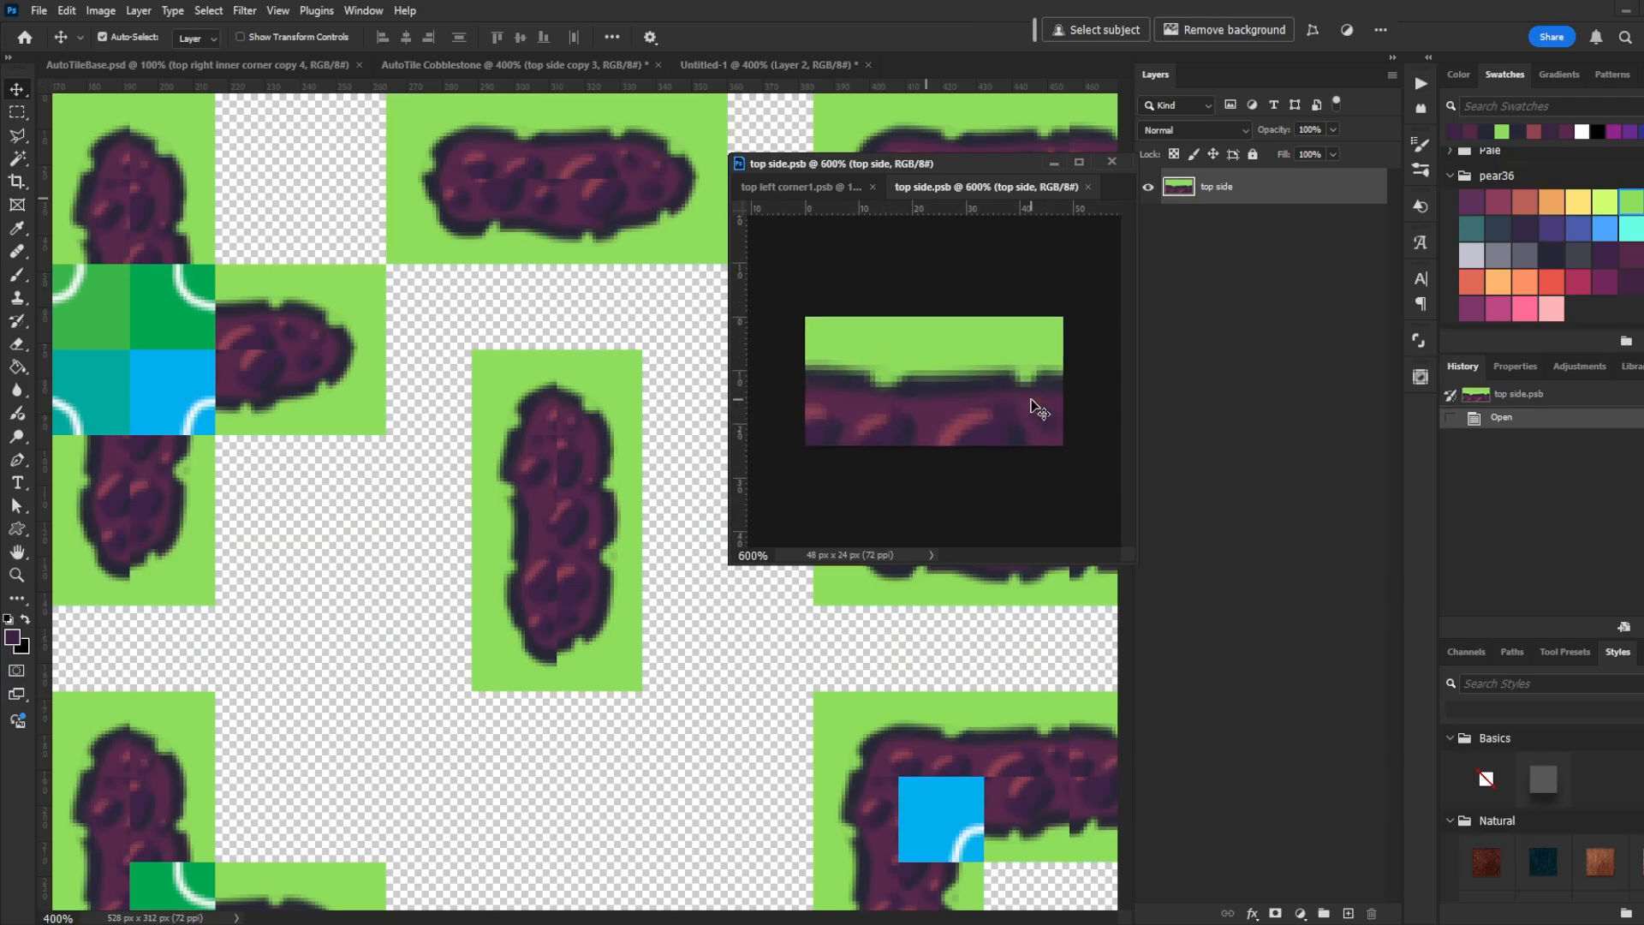
key(ctrl+plus)
click(526, 351)
scroll(556, 394, up, 4)
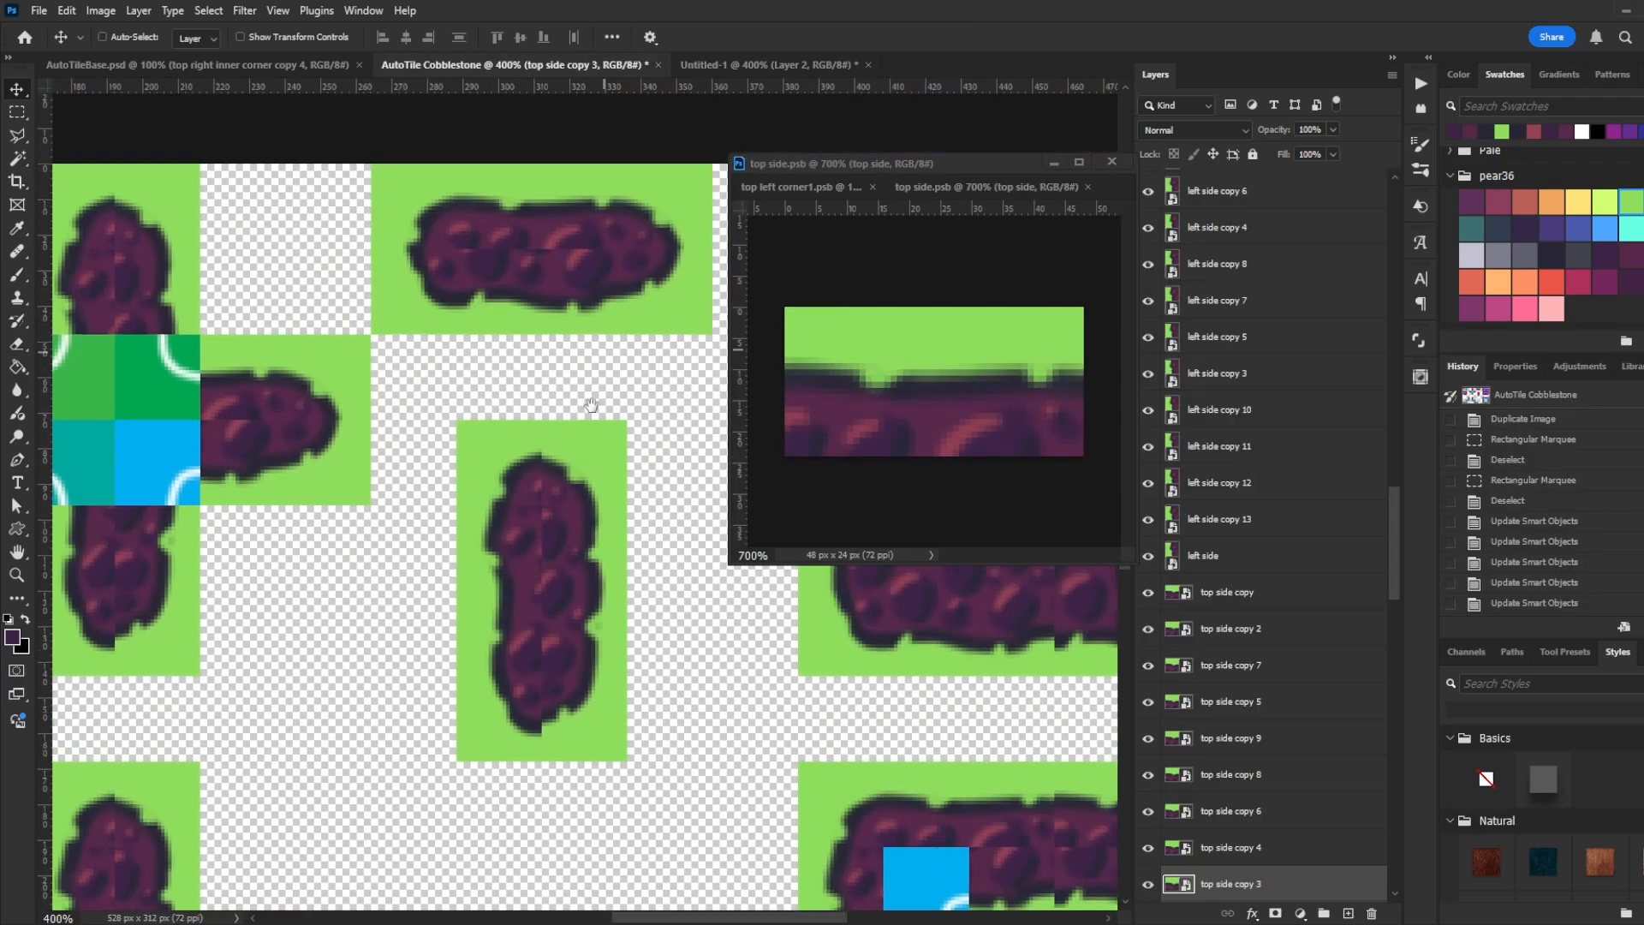
scroll(588, 436, right, 1)
Brush dark purple sampled from the strip's seam over the lower edge of the top side tile's left part and save it
key(b)
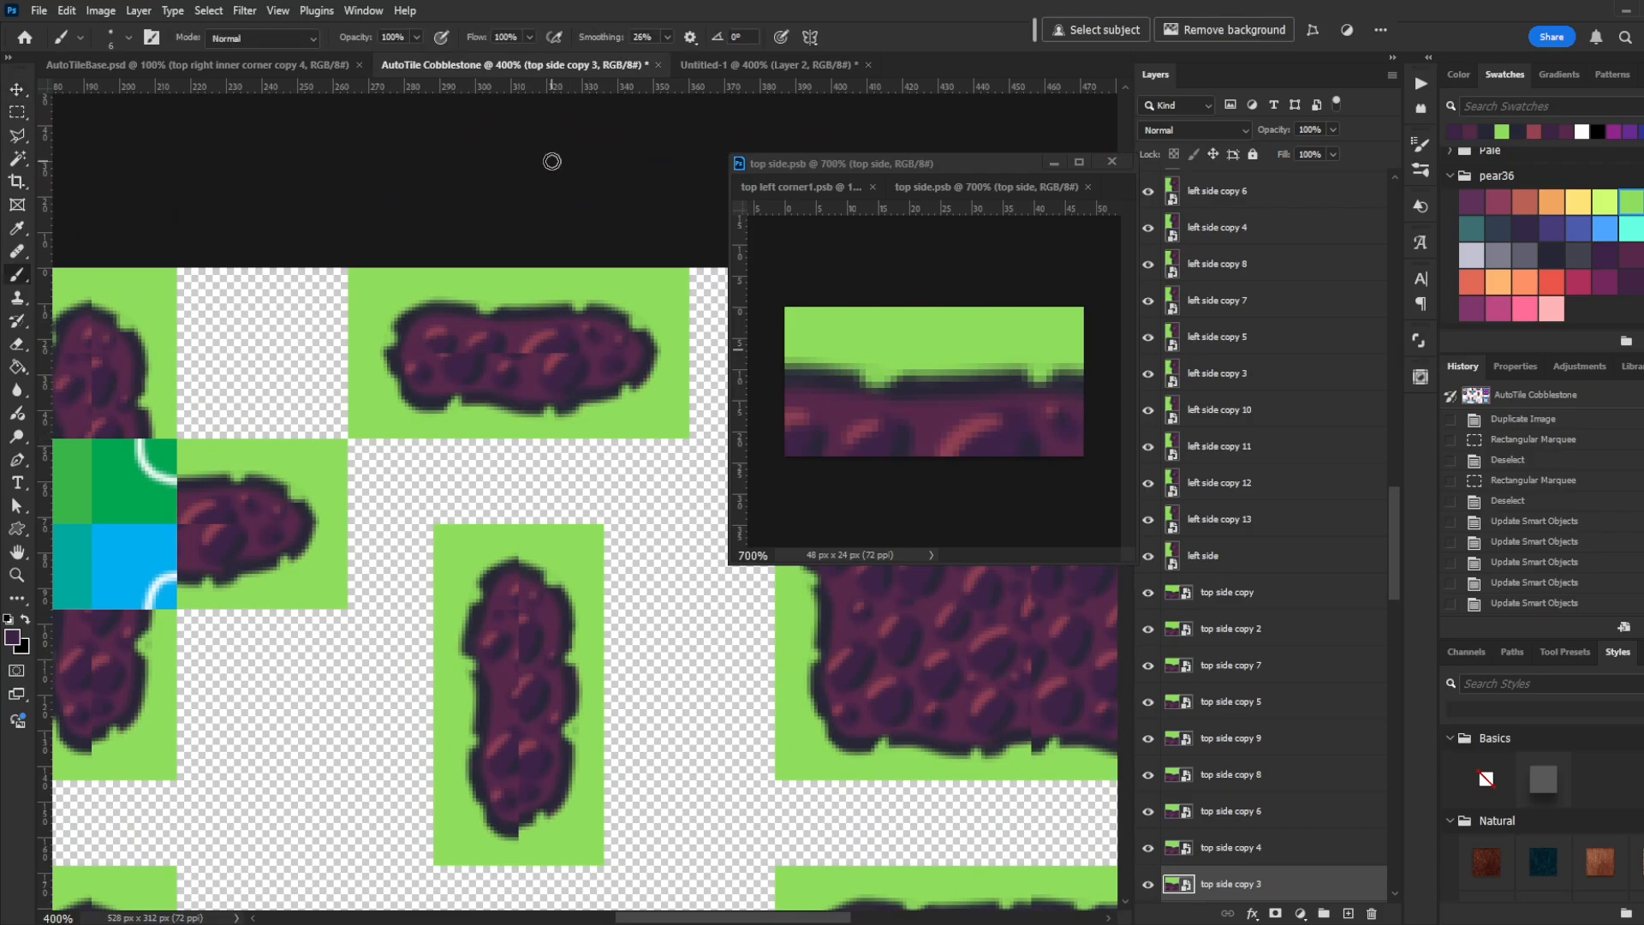
key(alt)
alt+click(462, 351)
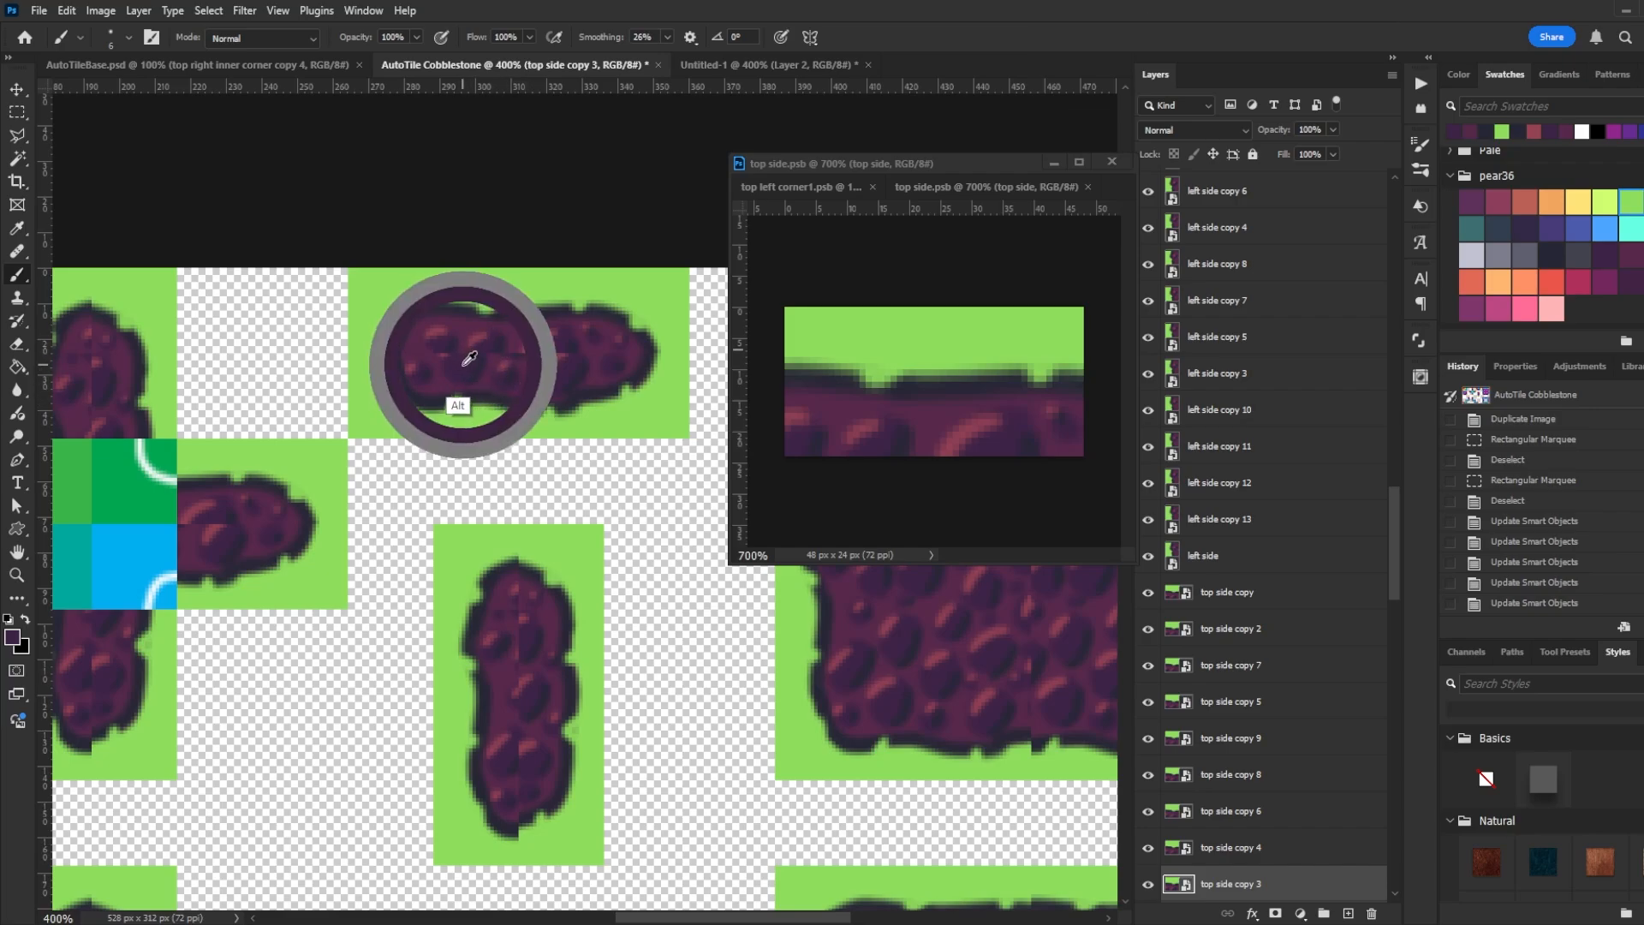
click(833, 444)
click(831, 456)
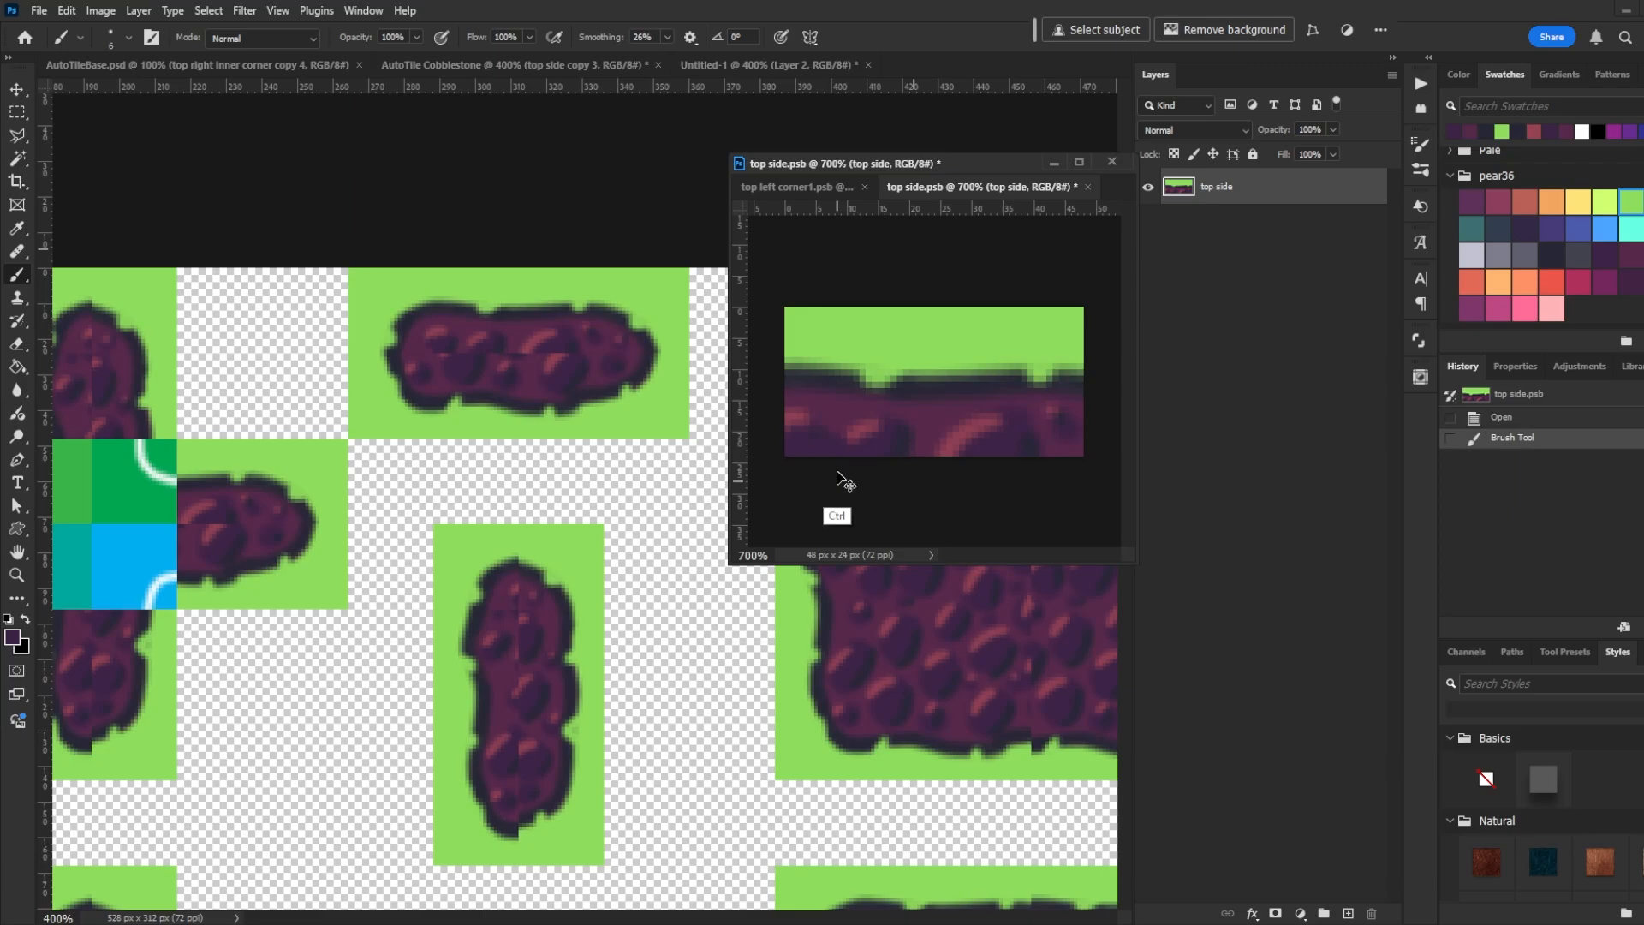
key(ctrl+s)
Brush sampled reddish and dark tones along the lower edge near the top side tile's left corner, saving the tile after the strokes
alt+click(449, 351)
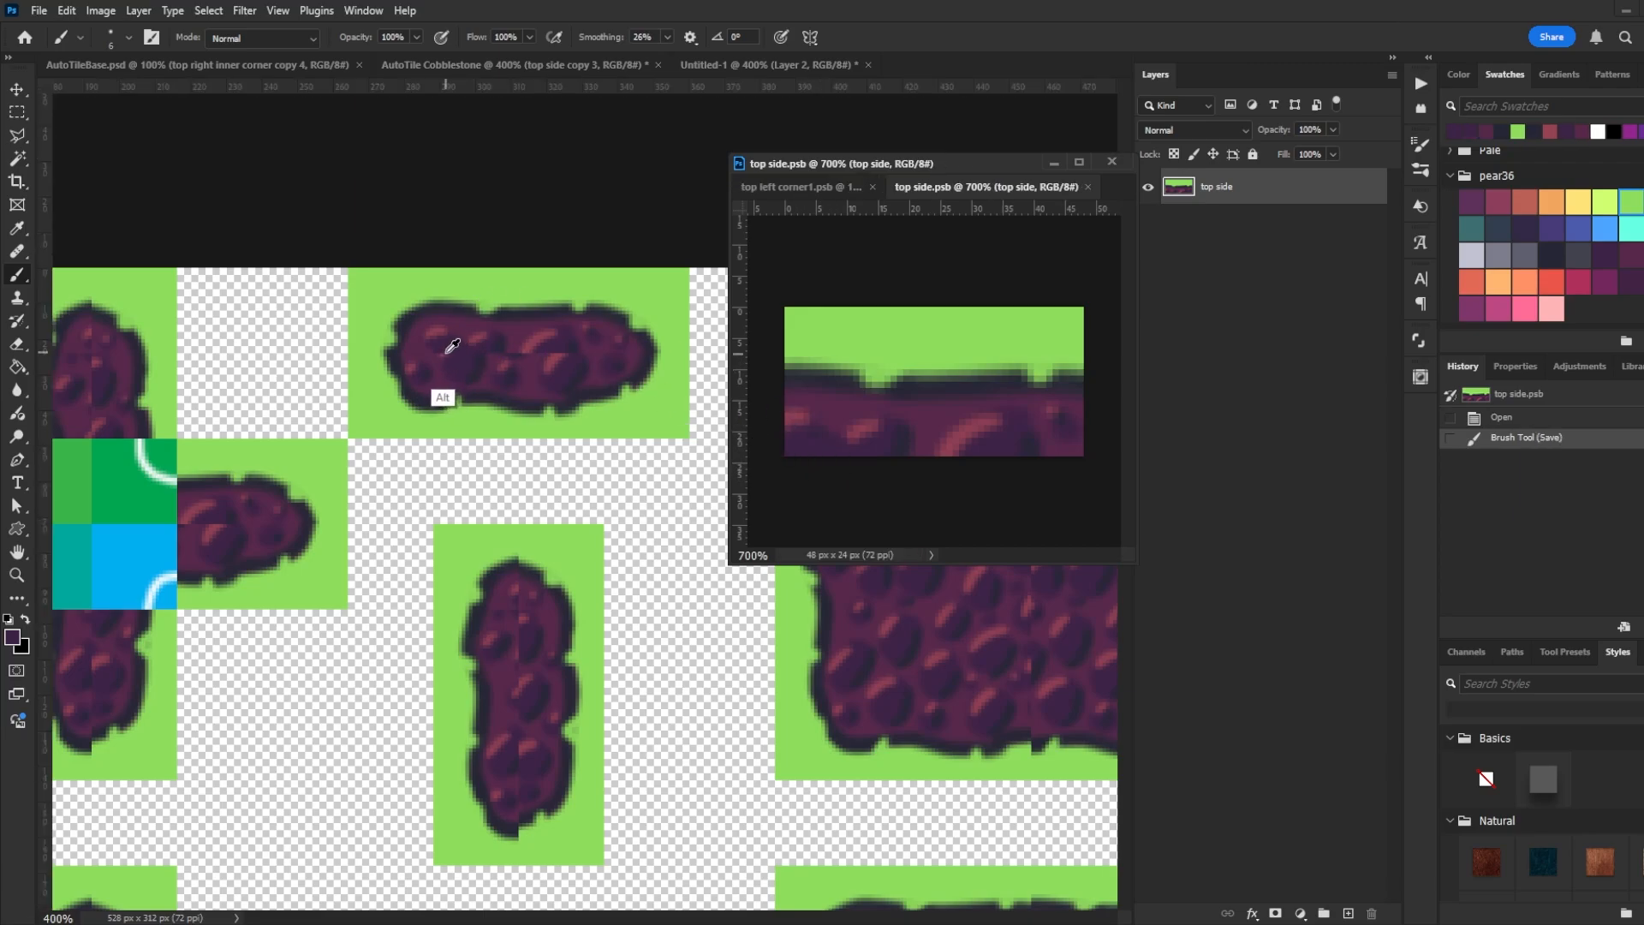
click(796, 458)
alt+click(857, 428)
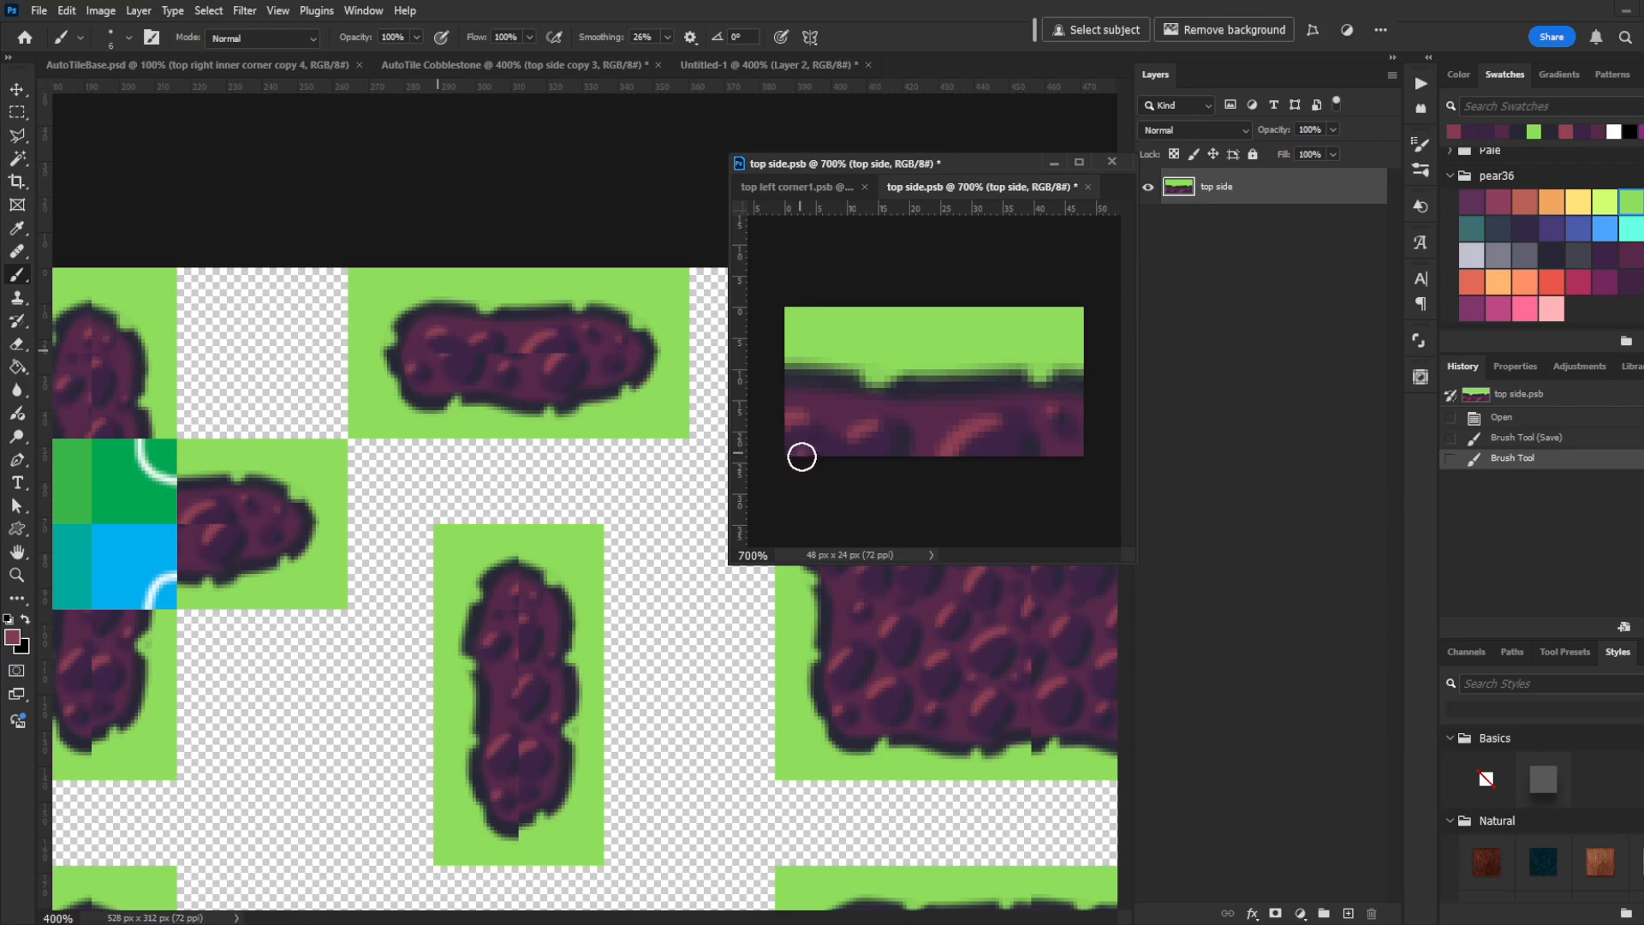
key(ctrl+s)
alt+click(489, 354)
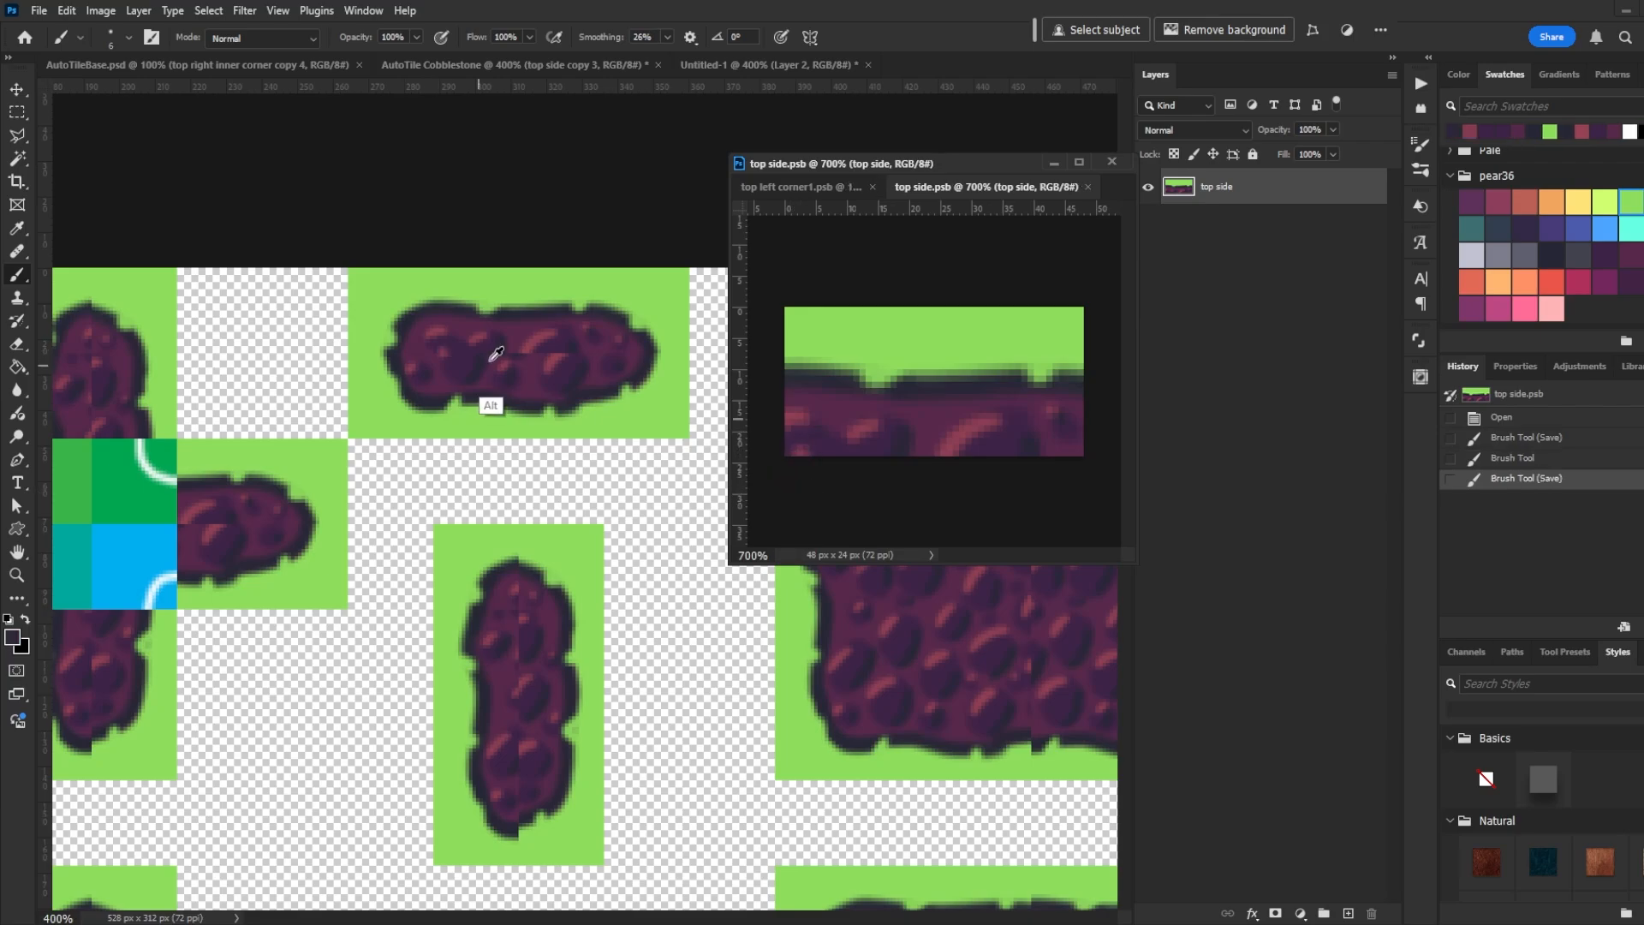
key(ctrl+s)
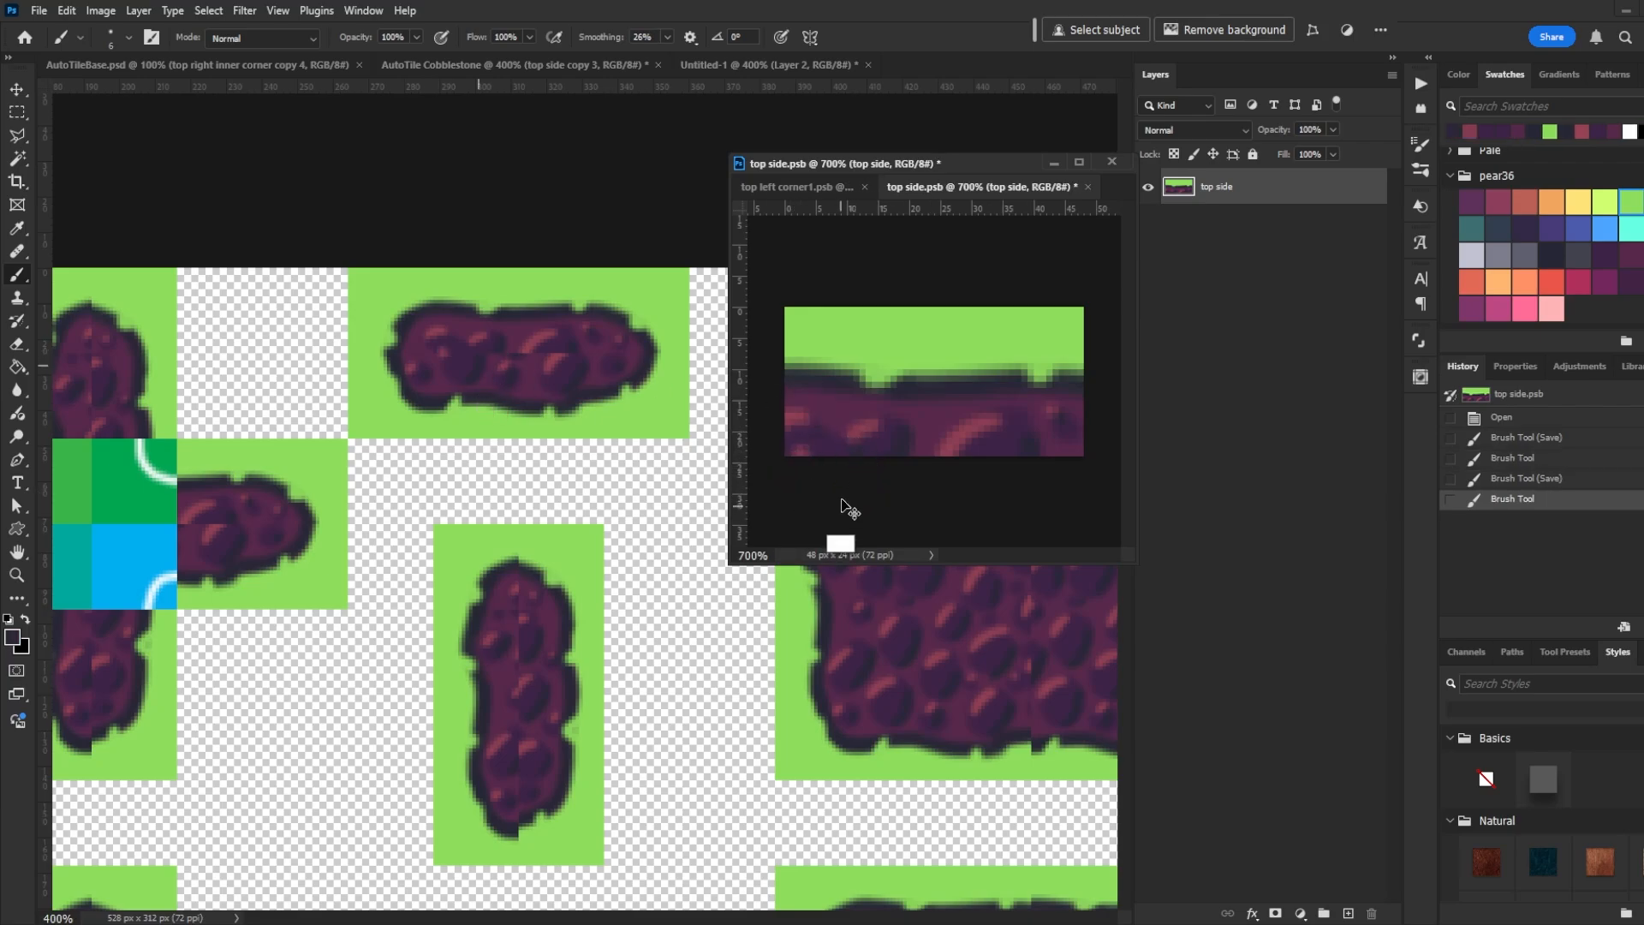
Brush dark purple sampled from the tile itself under the left stone of the top side tile and save it
alt+click(834, 447)
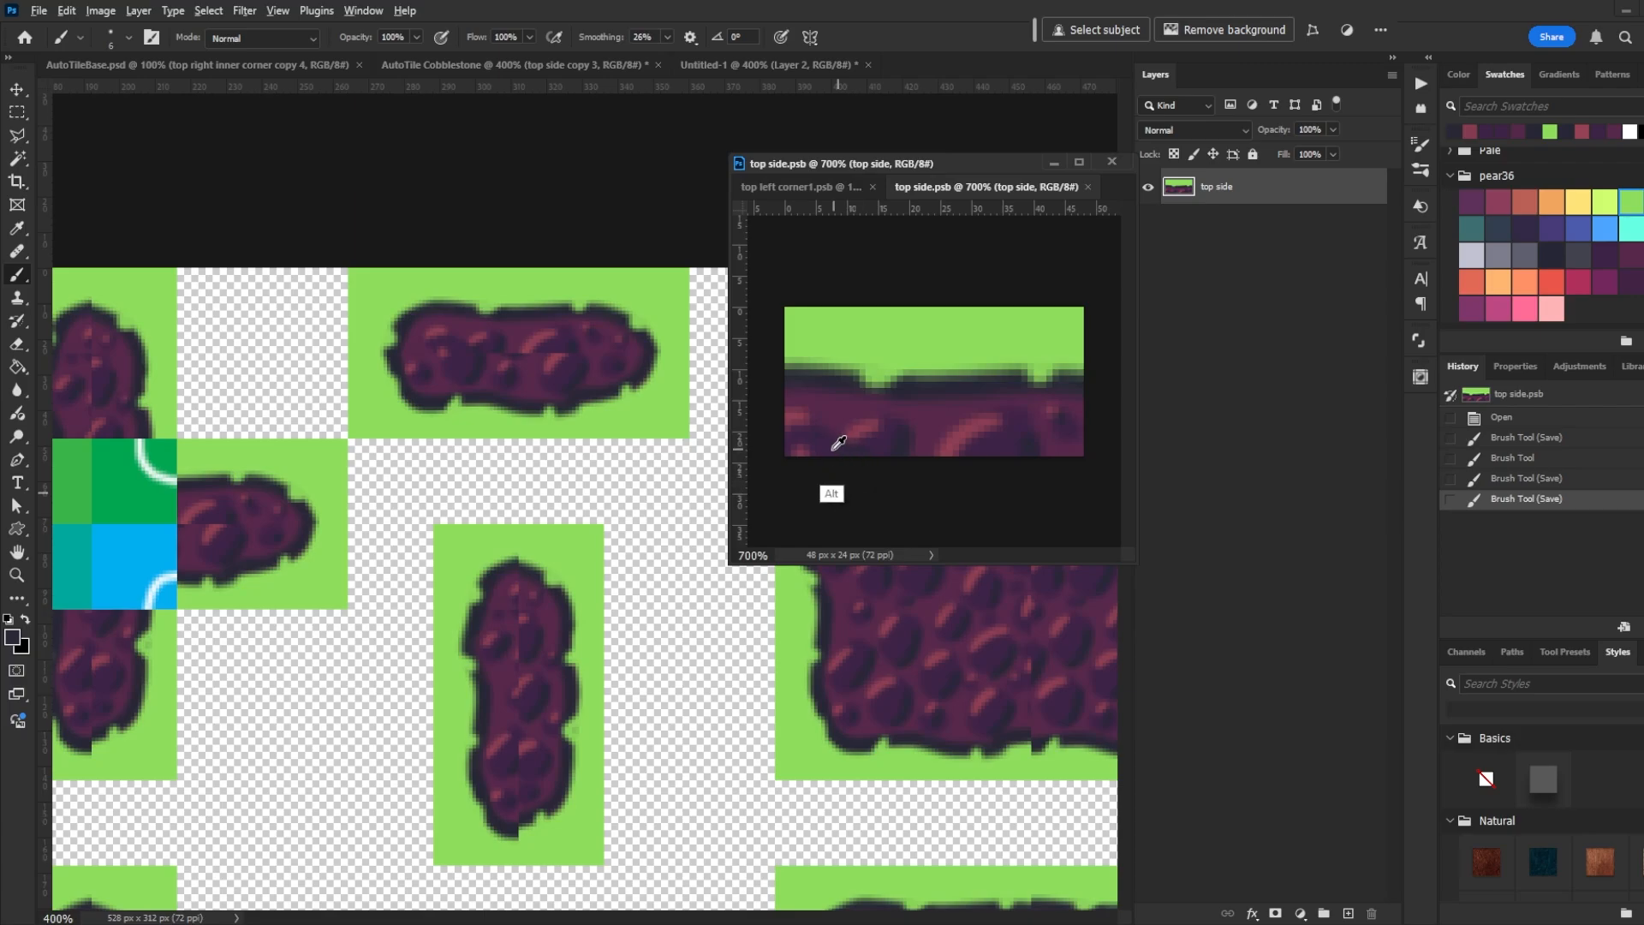
key(ctrl+s)
drag(836, 451, 857, 473)
key(ctrl+s)
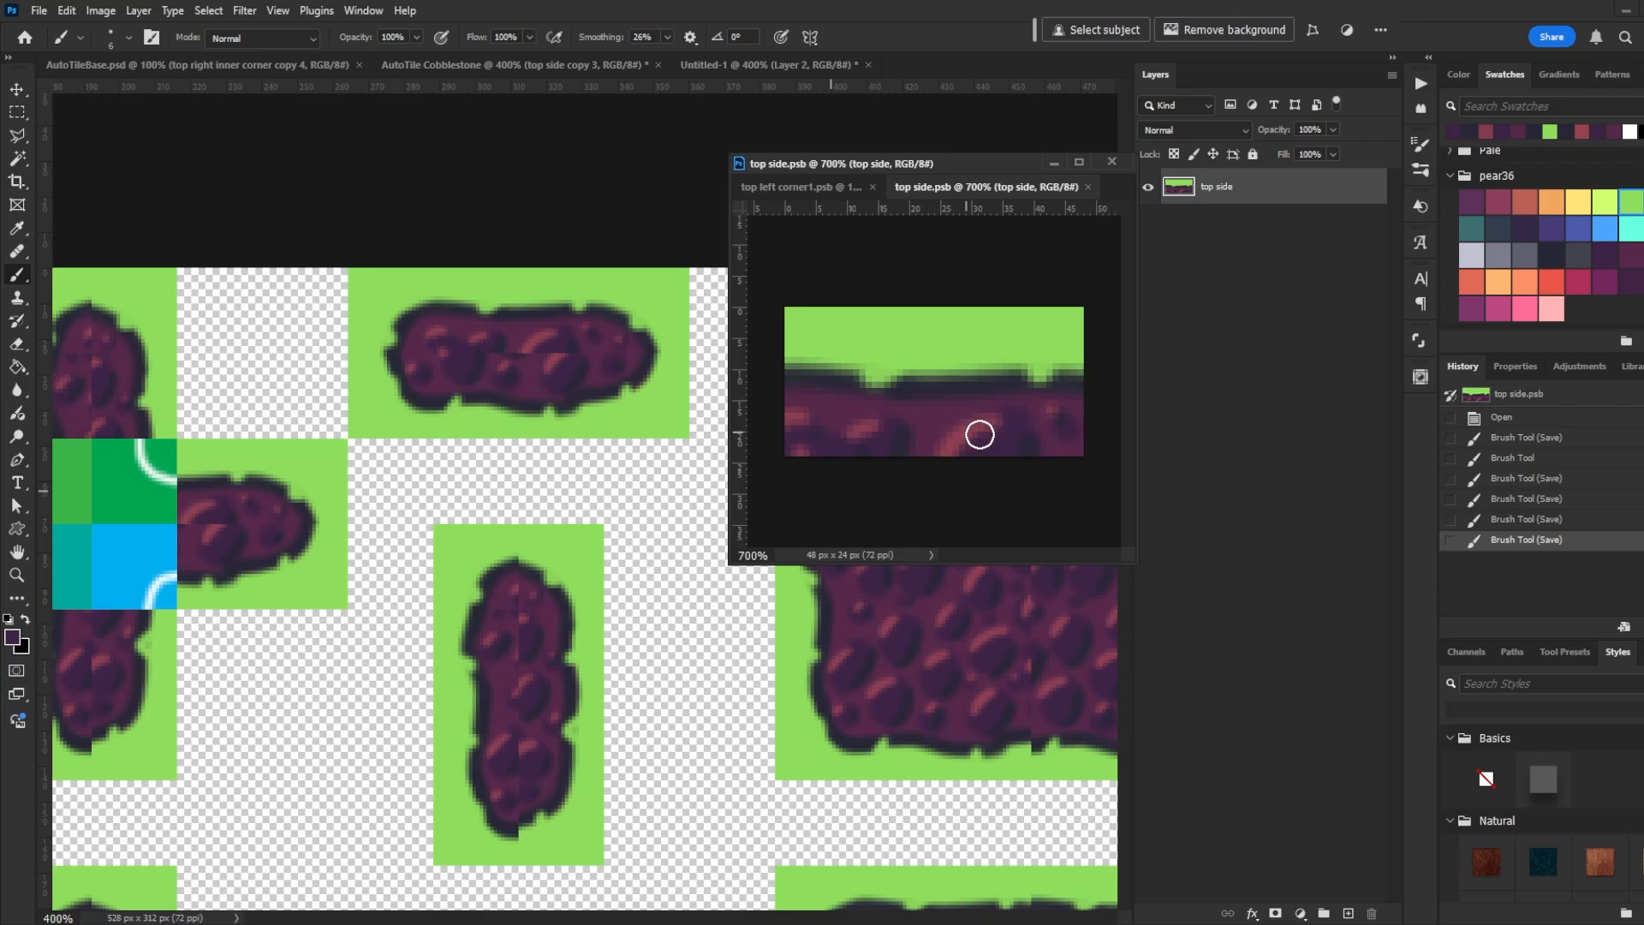
Paint over the large highlighted stone right of centre in the top side tile with purple sampled from the strip and save it
click(609, 224)
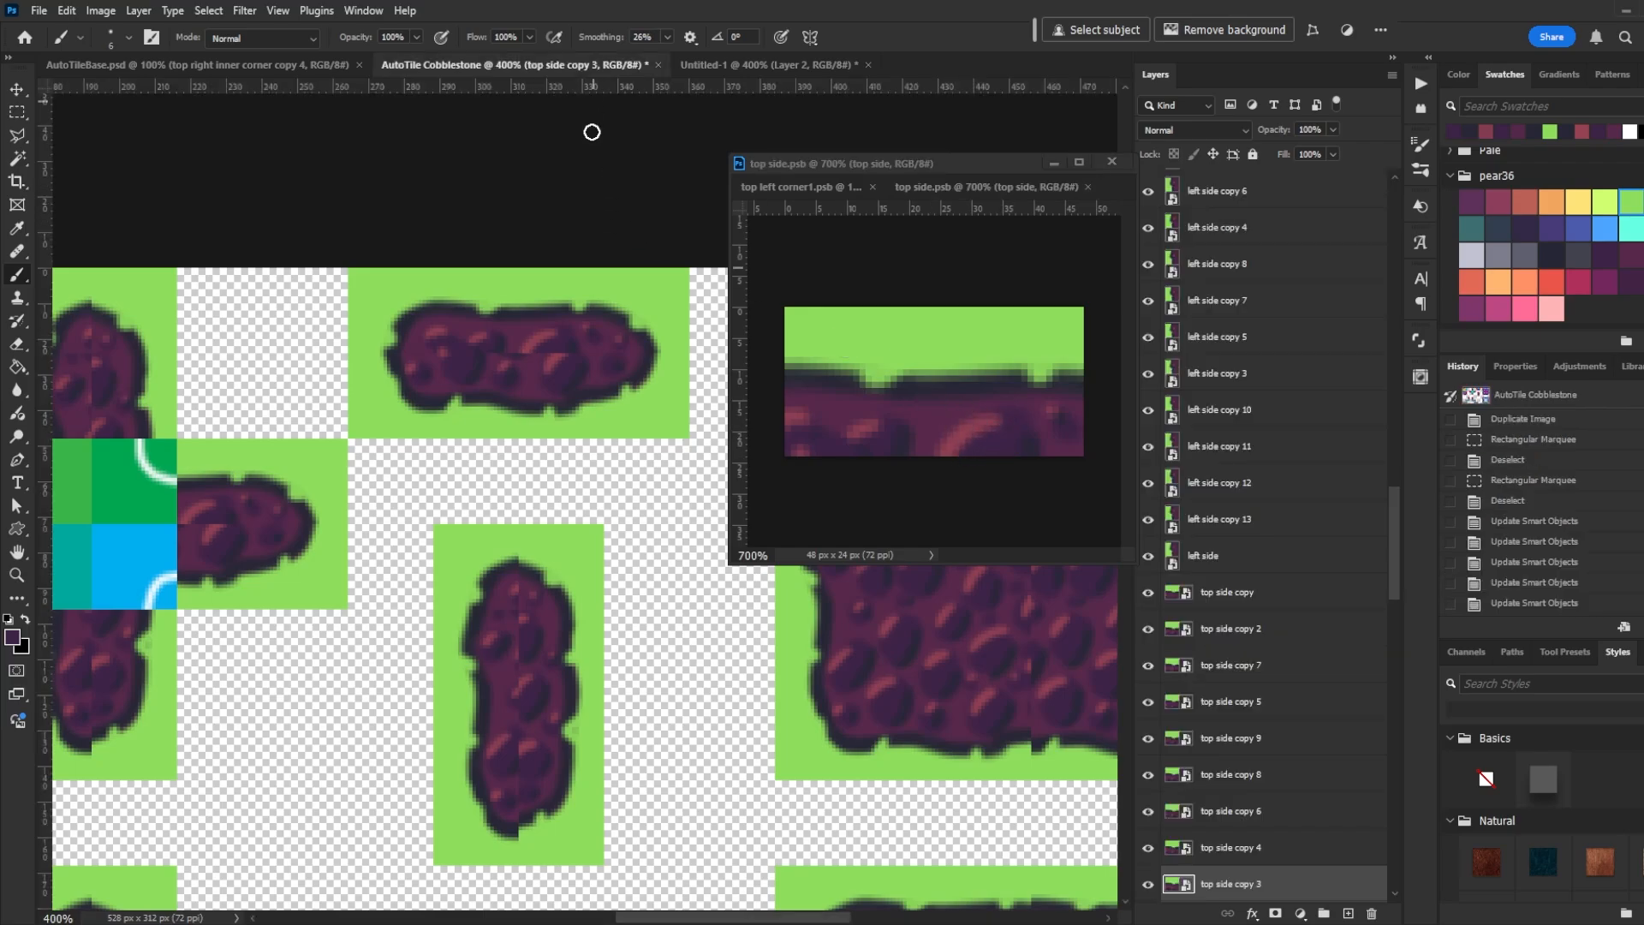
alt+click(537, 357)
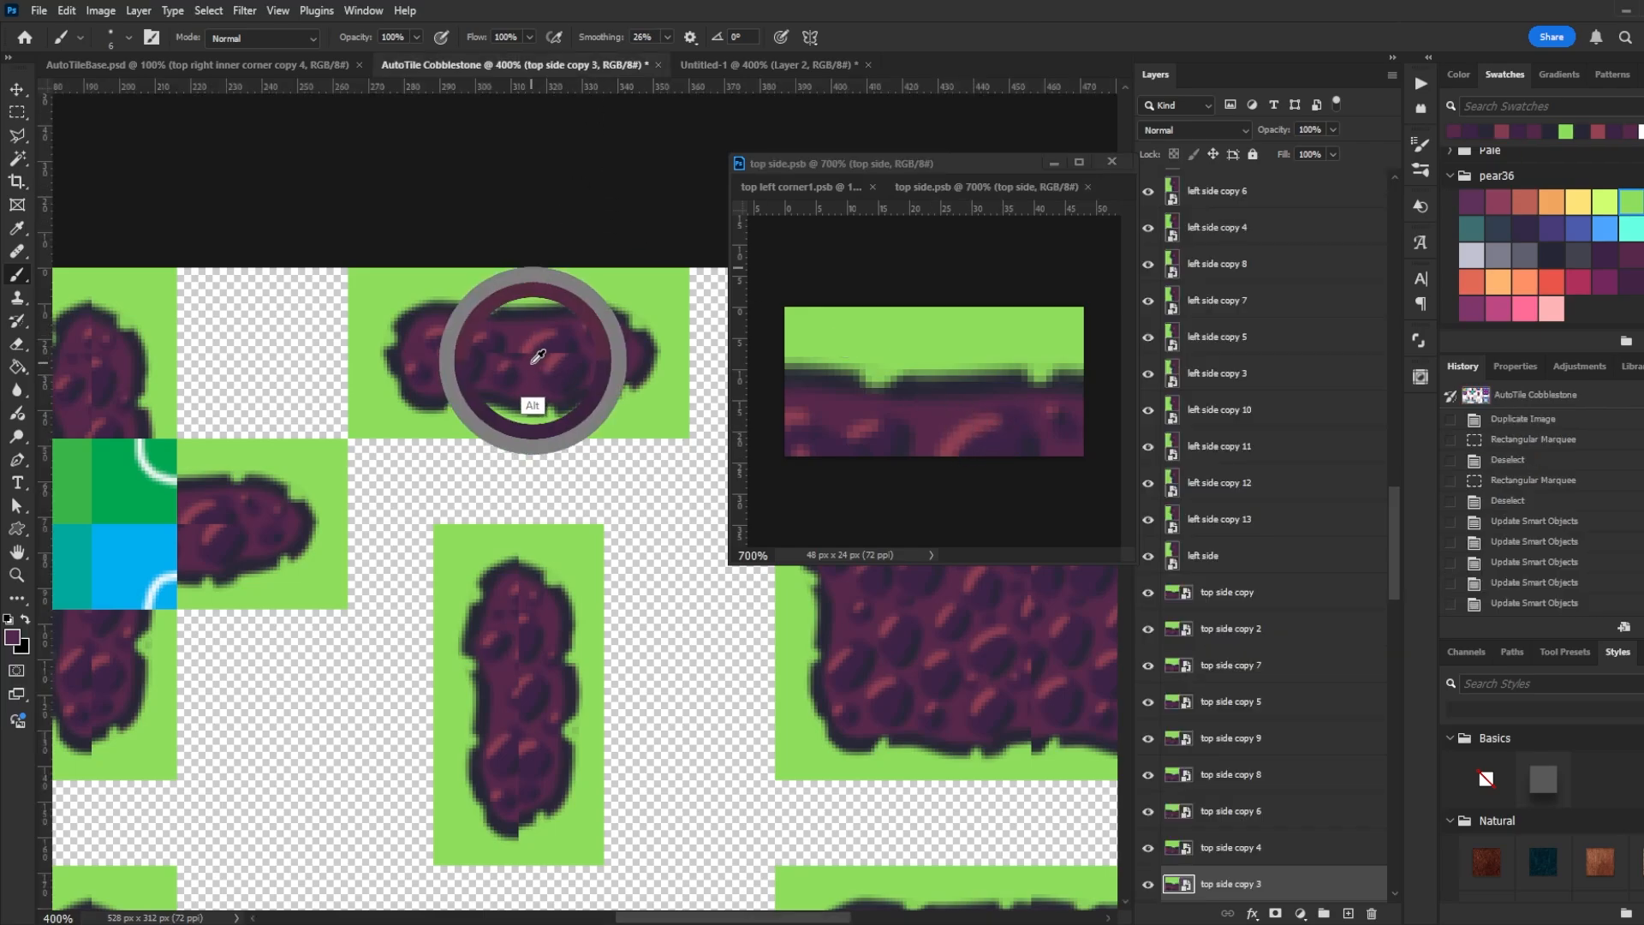
click(962, 444)
mouse_move(963, 443)
mouse_down()
mouse_move(943, 441)
mouse_move(966, 447)
mouse_up()
key(ctrl+s)
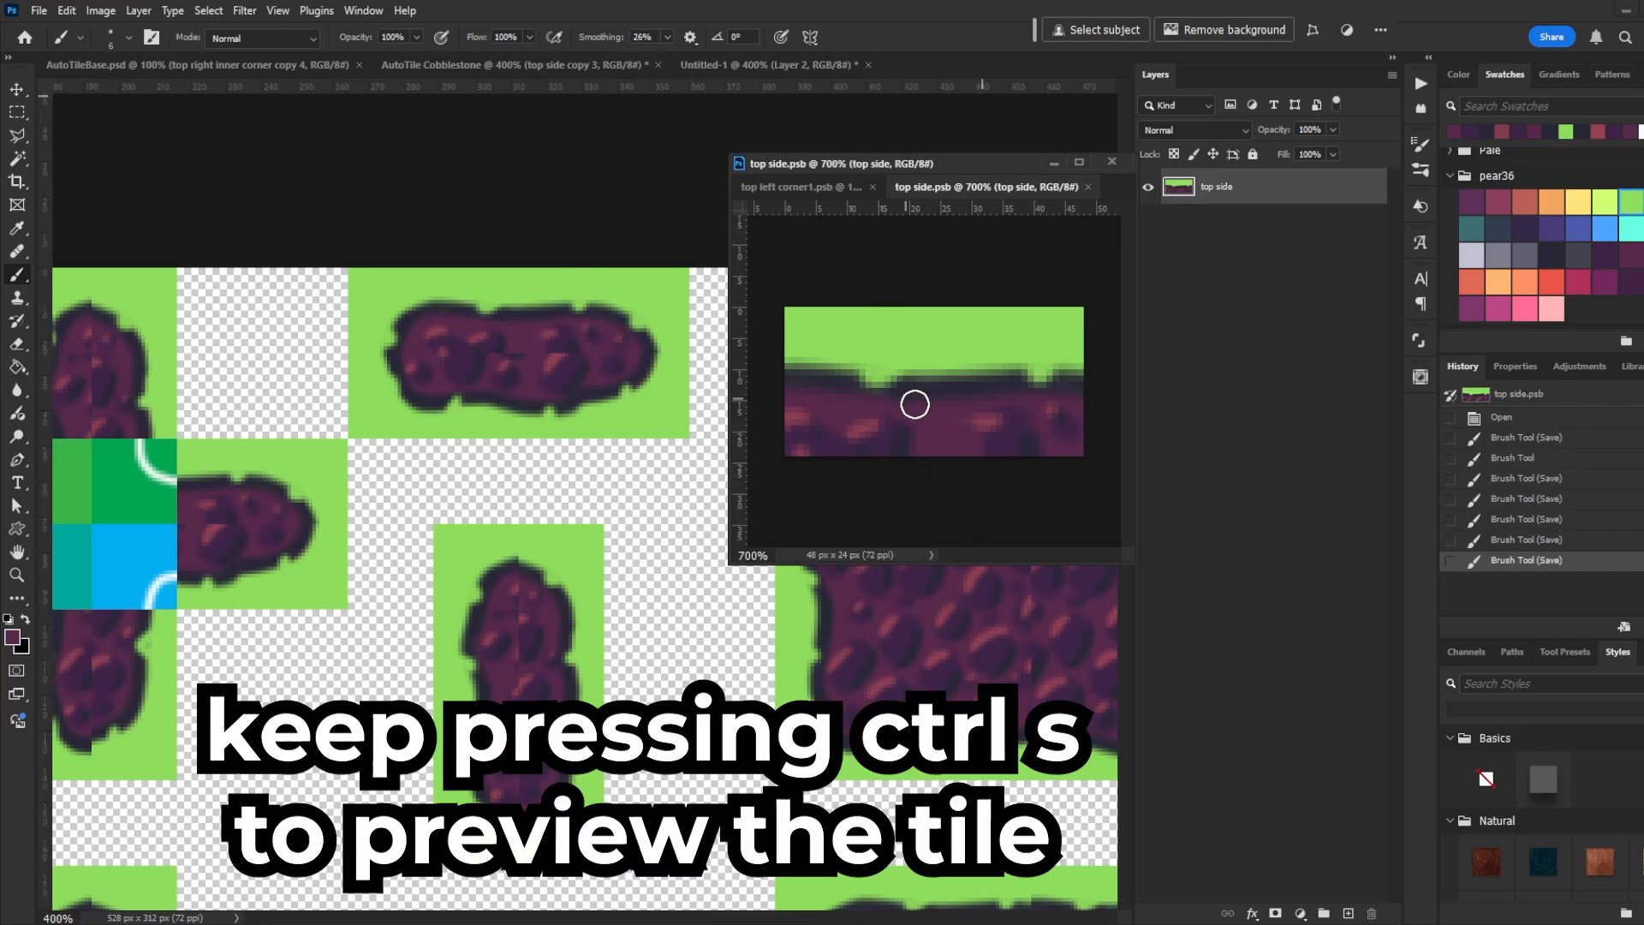
drag(977, 407, 925, 469)
key(ctrl+s)
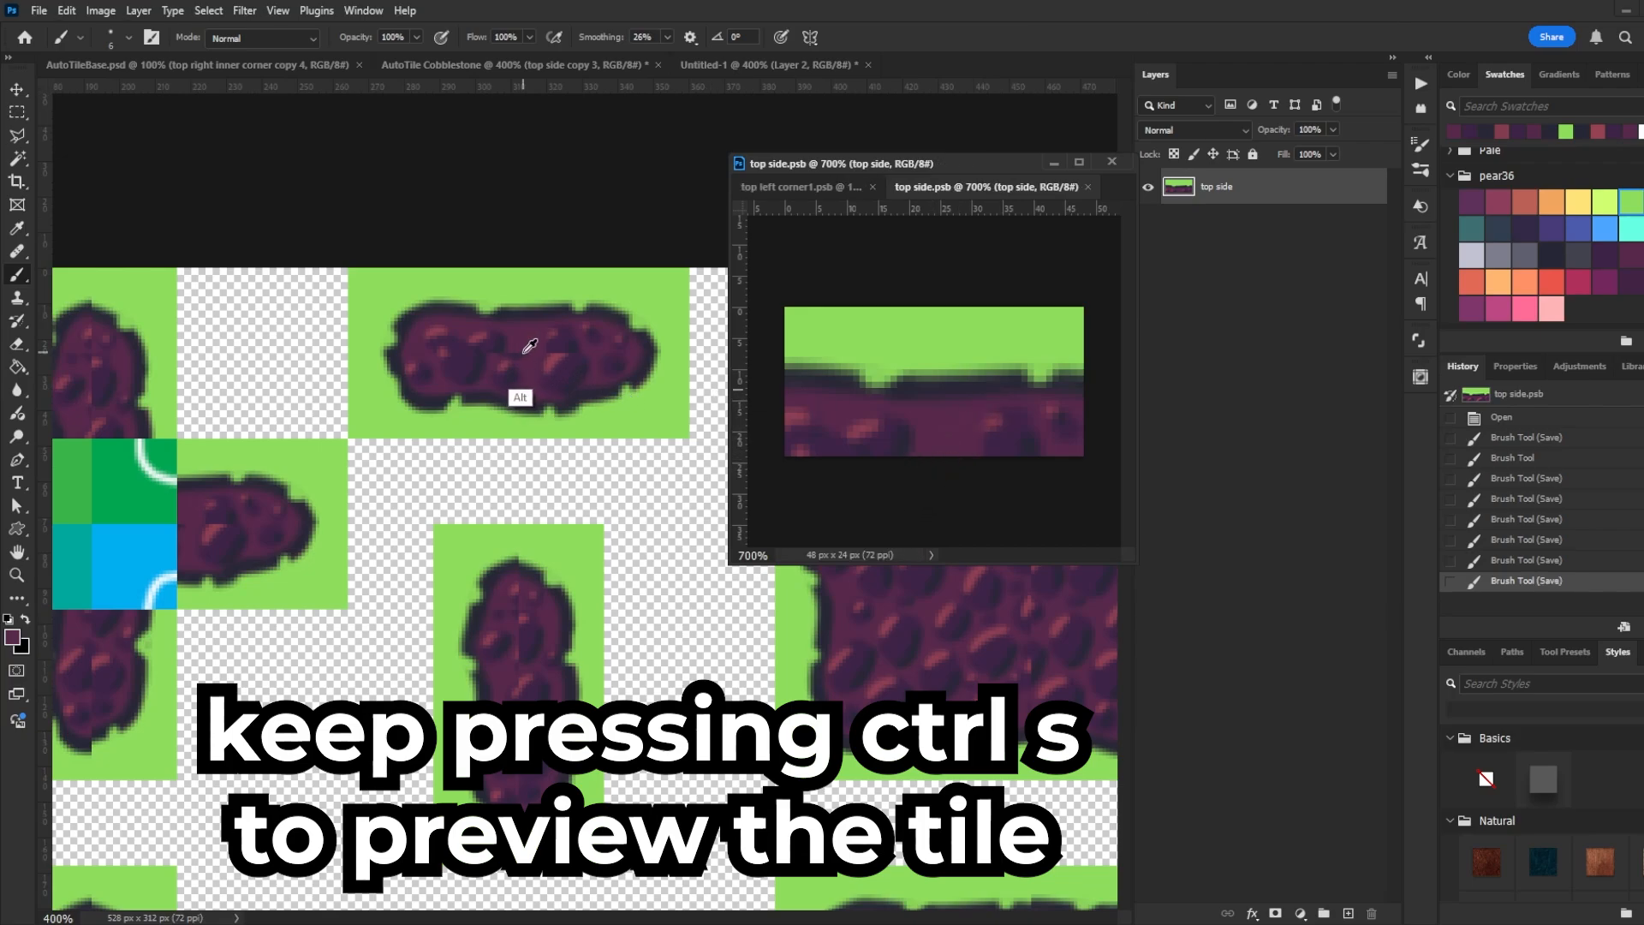
Dab sampled dark shades along the middle of the top side tile's lower edge and save the tile
drag(957, 459, 936, 459)
alt+click(1027, 432)
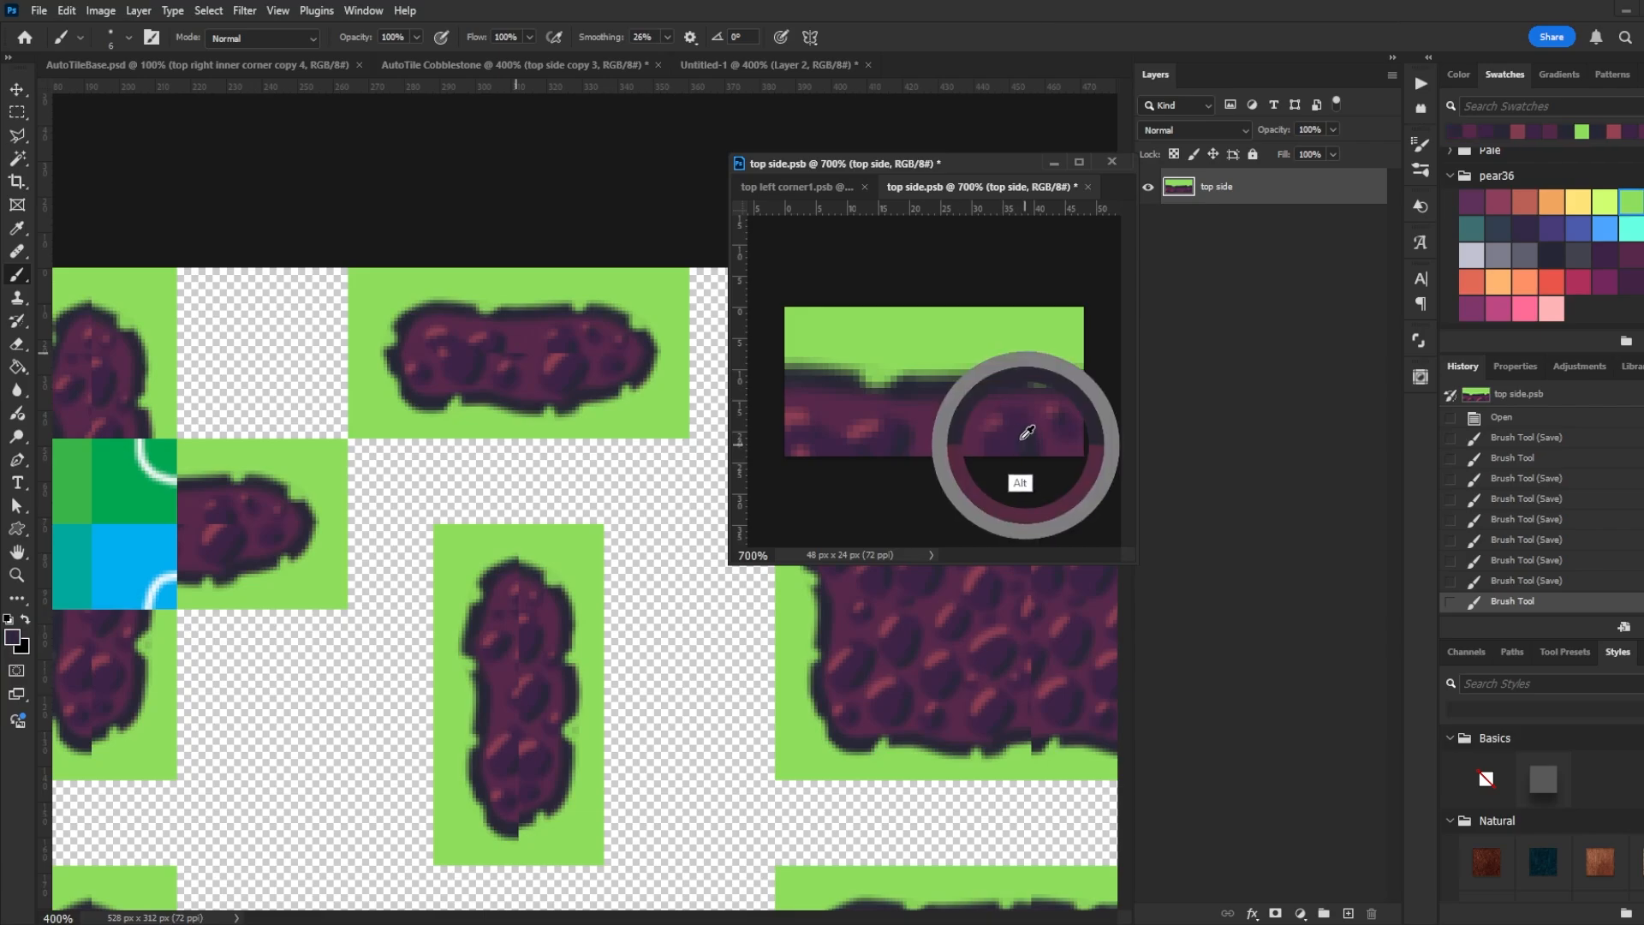
click(936, 459)
key(ctrl+s)
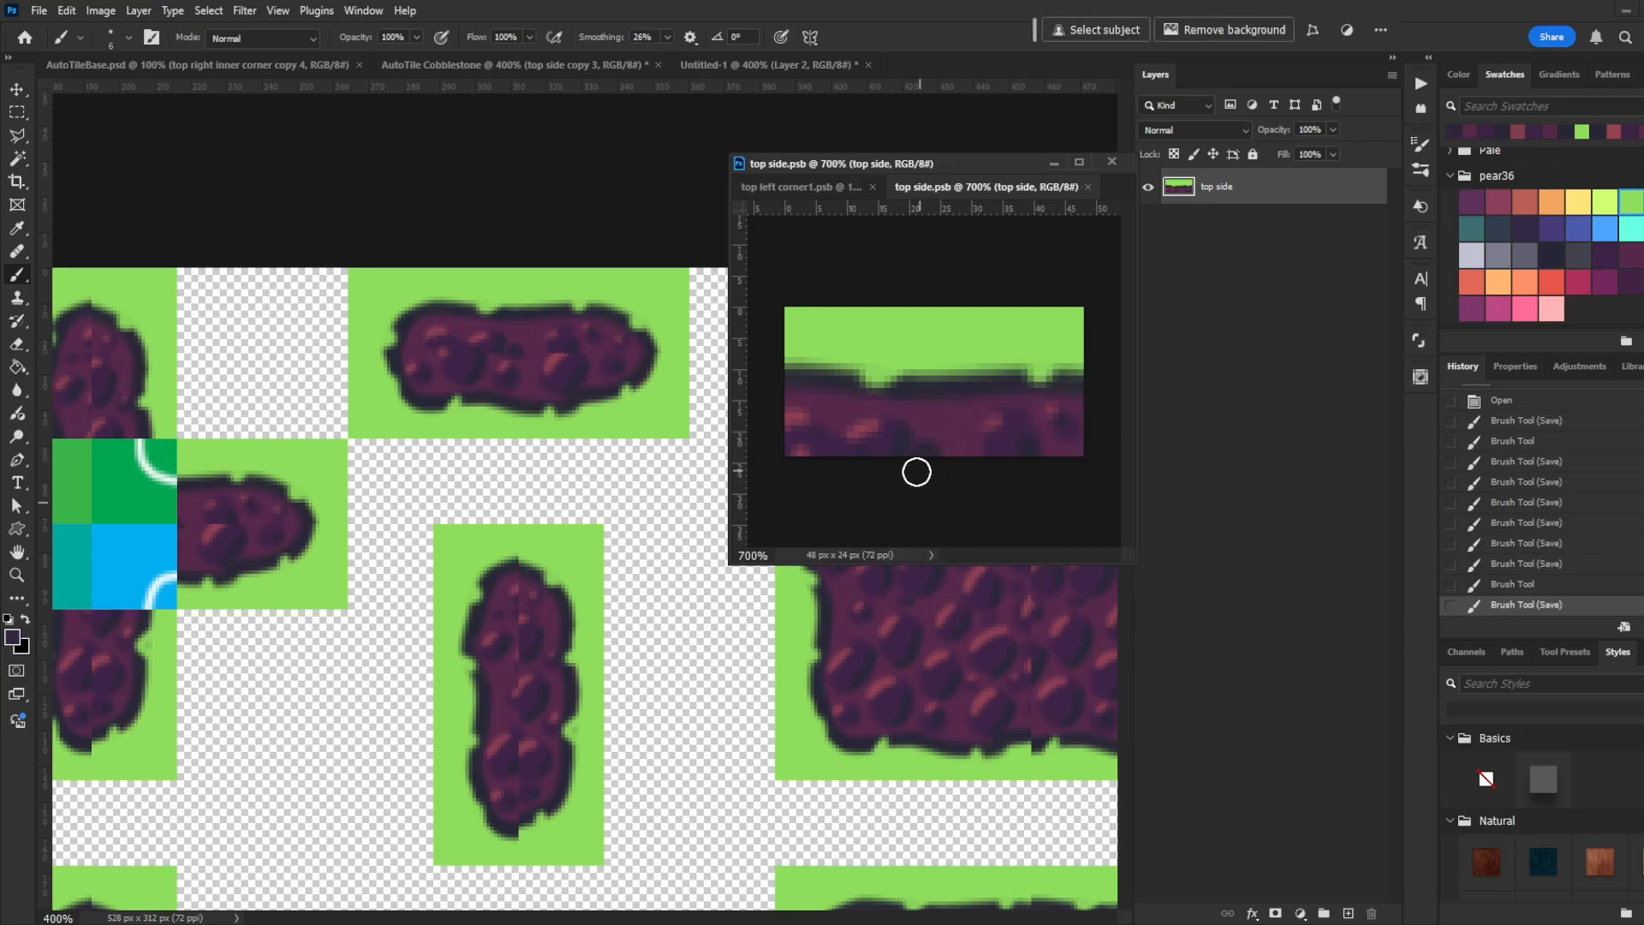
click(936, 459)
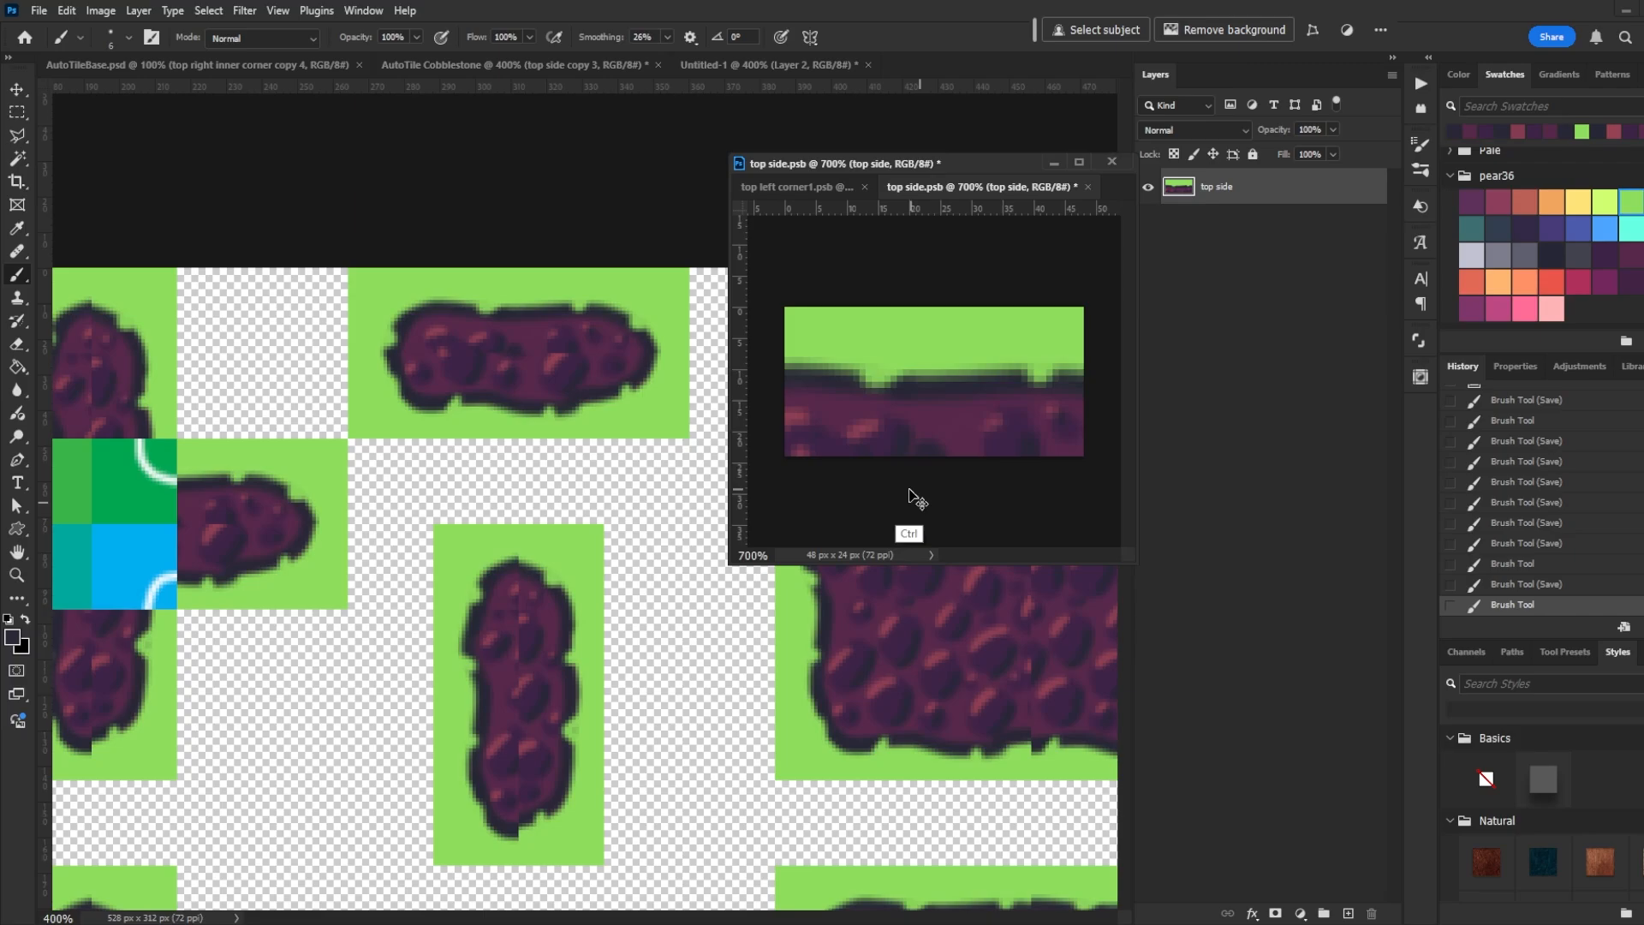
key(ctrl+s)
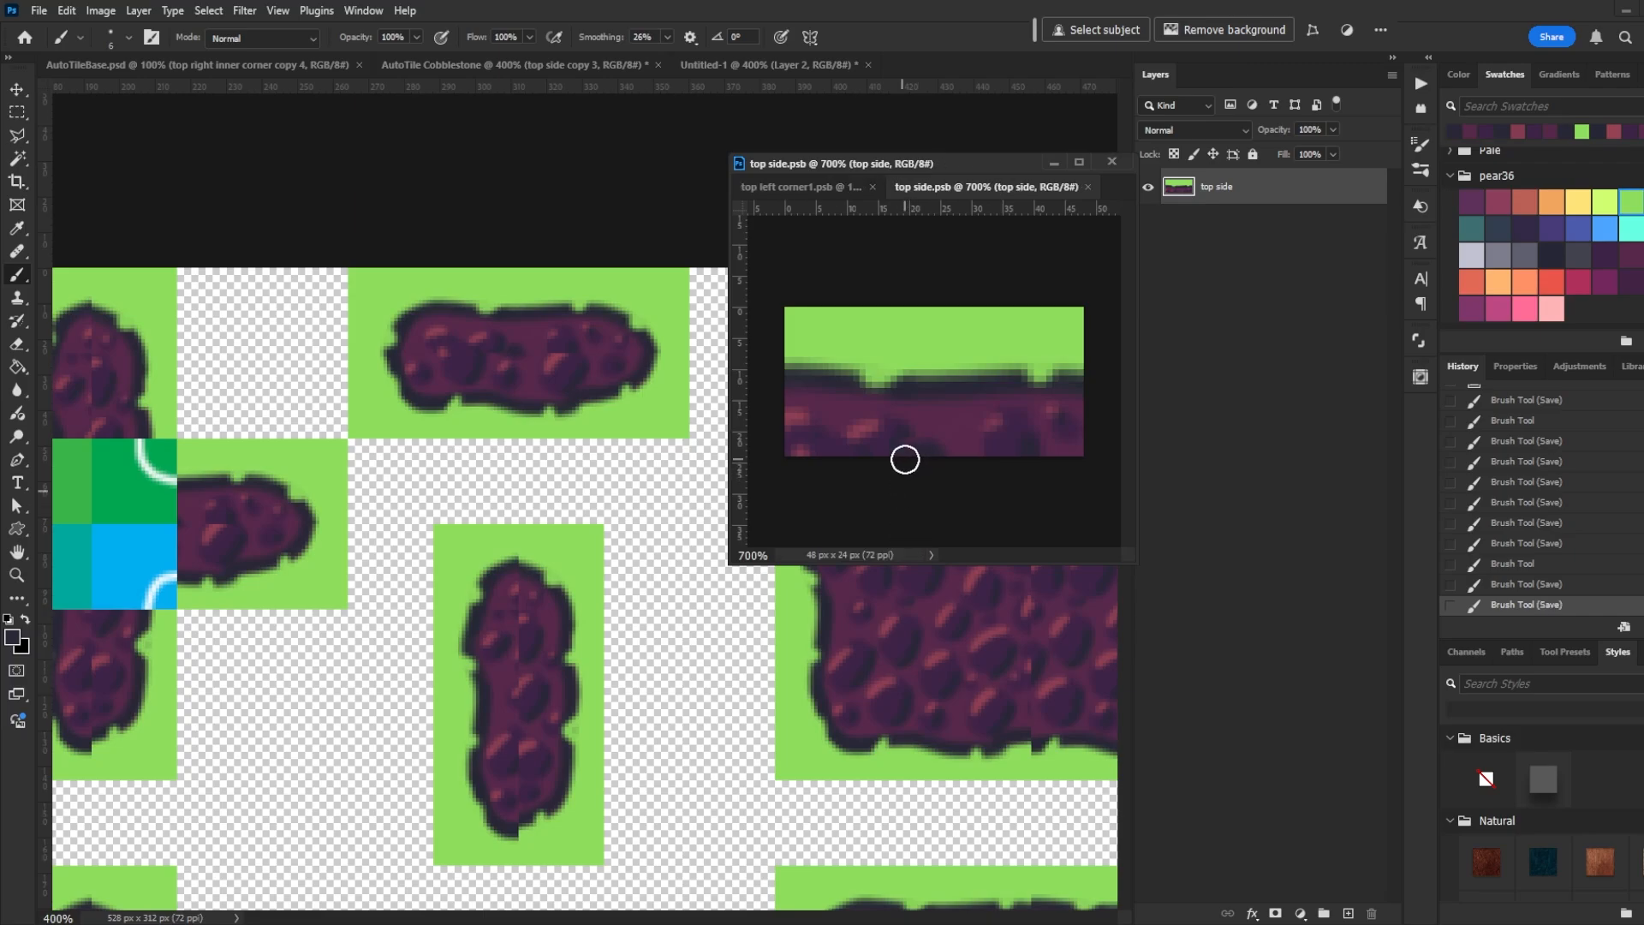
Sample the strip's mid purple, brush it around the dark patch at the centre of the top side tile and save it
alt+click(525, 370)
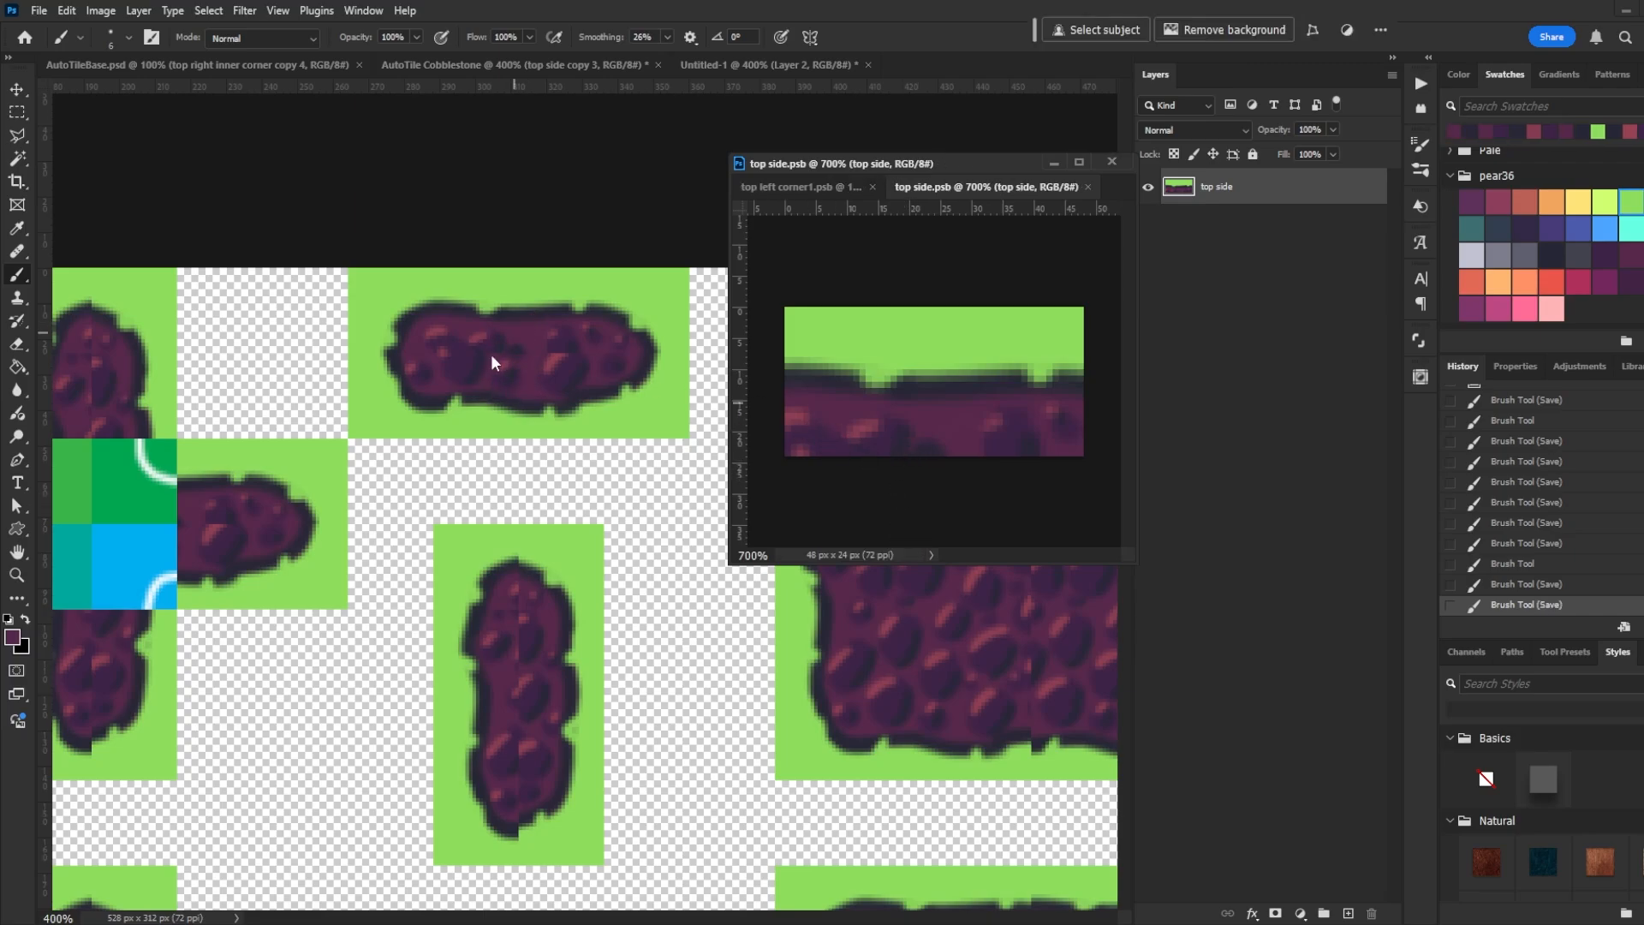
click(912, 429)
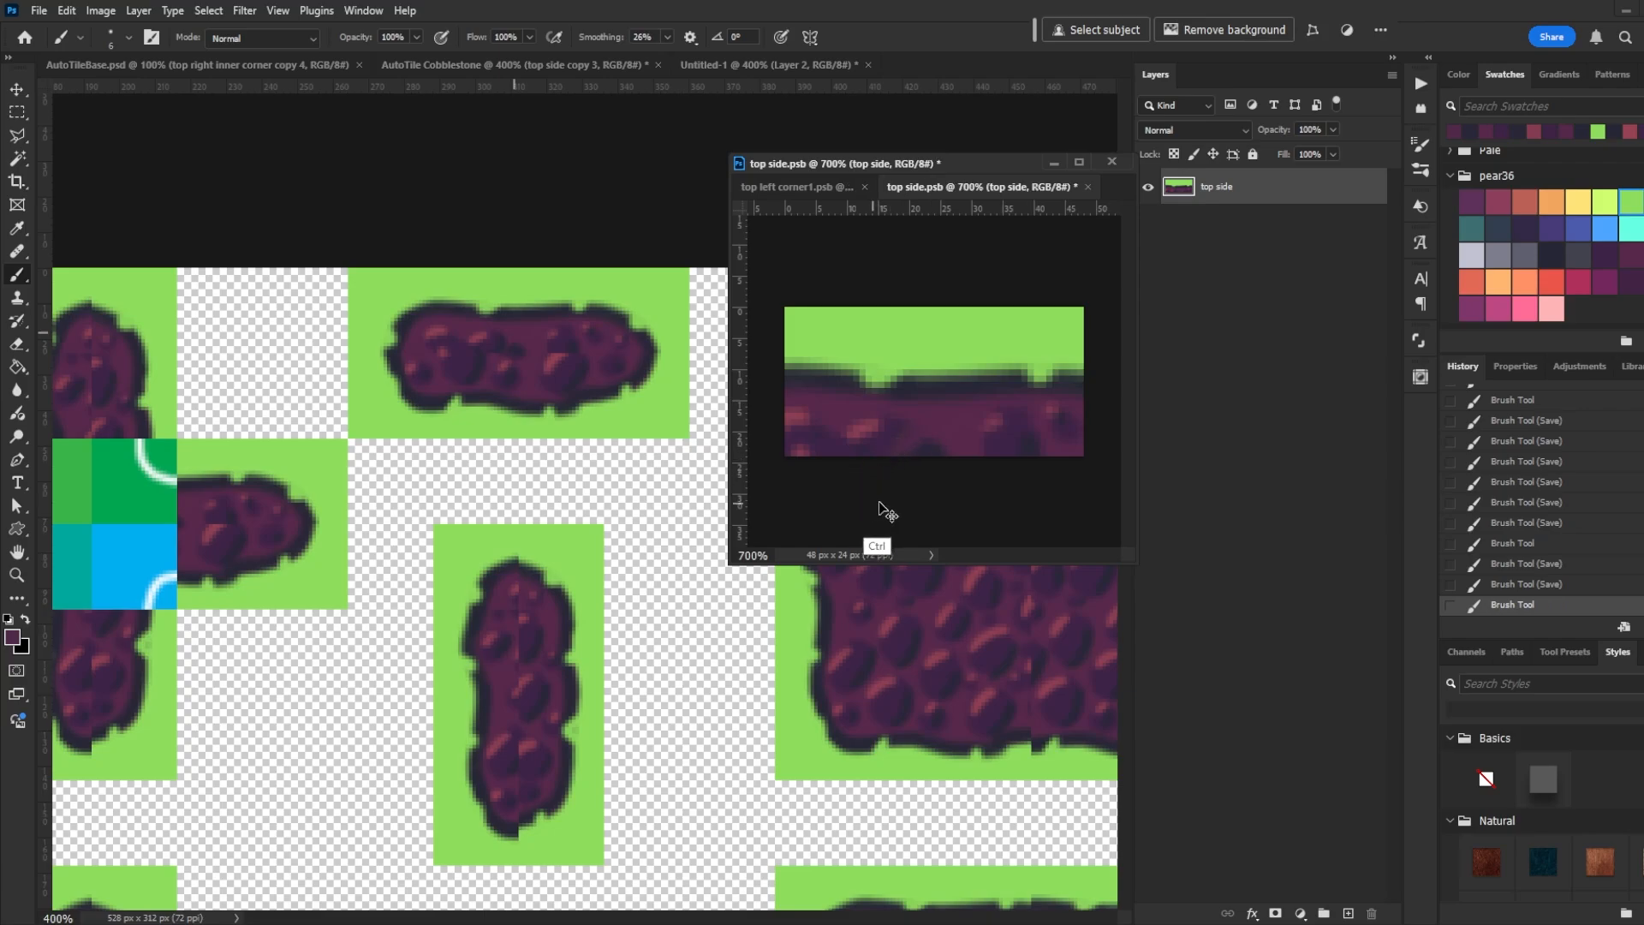
key(ctrl+s)
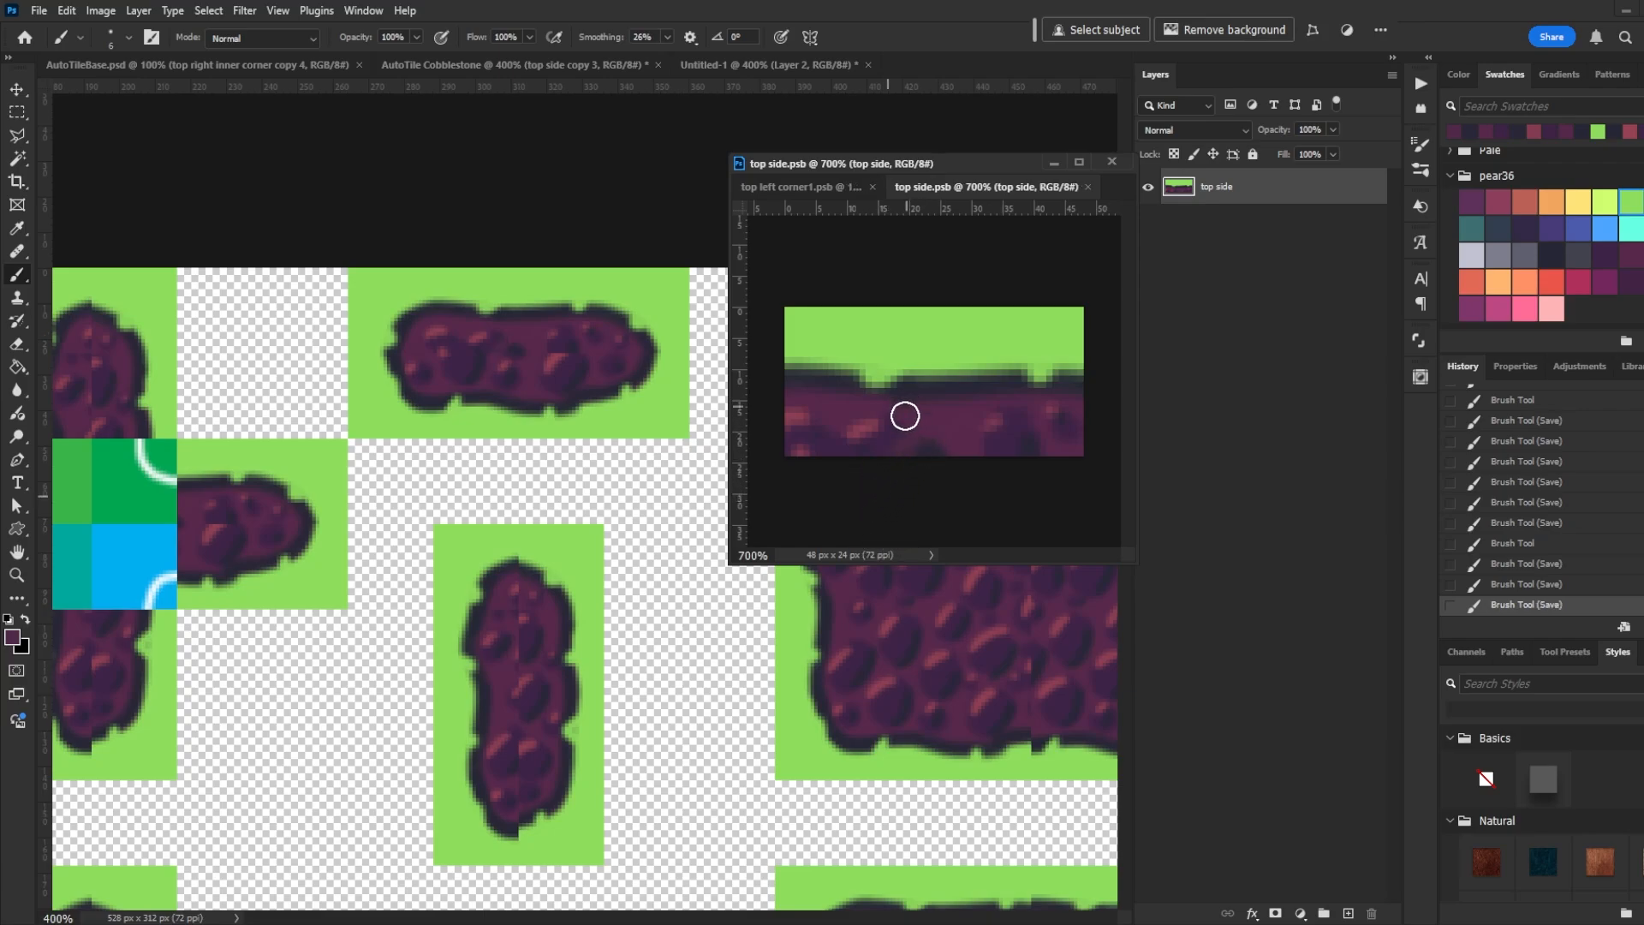
drag(886, 455, 867, 478)
key(ctrl+s)
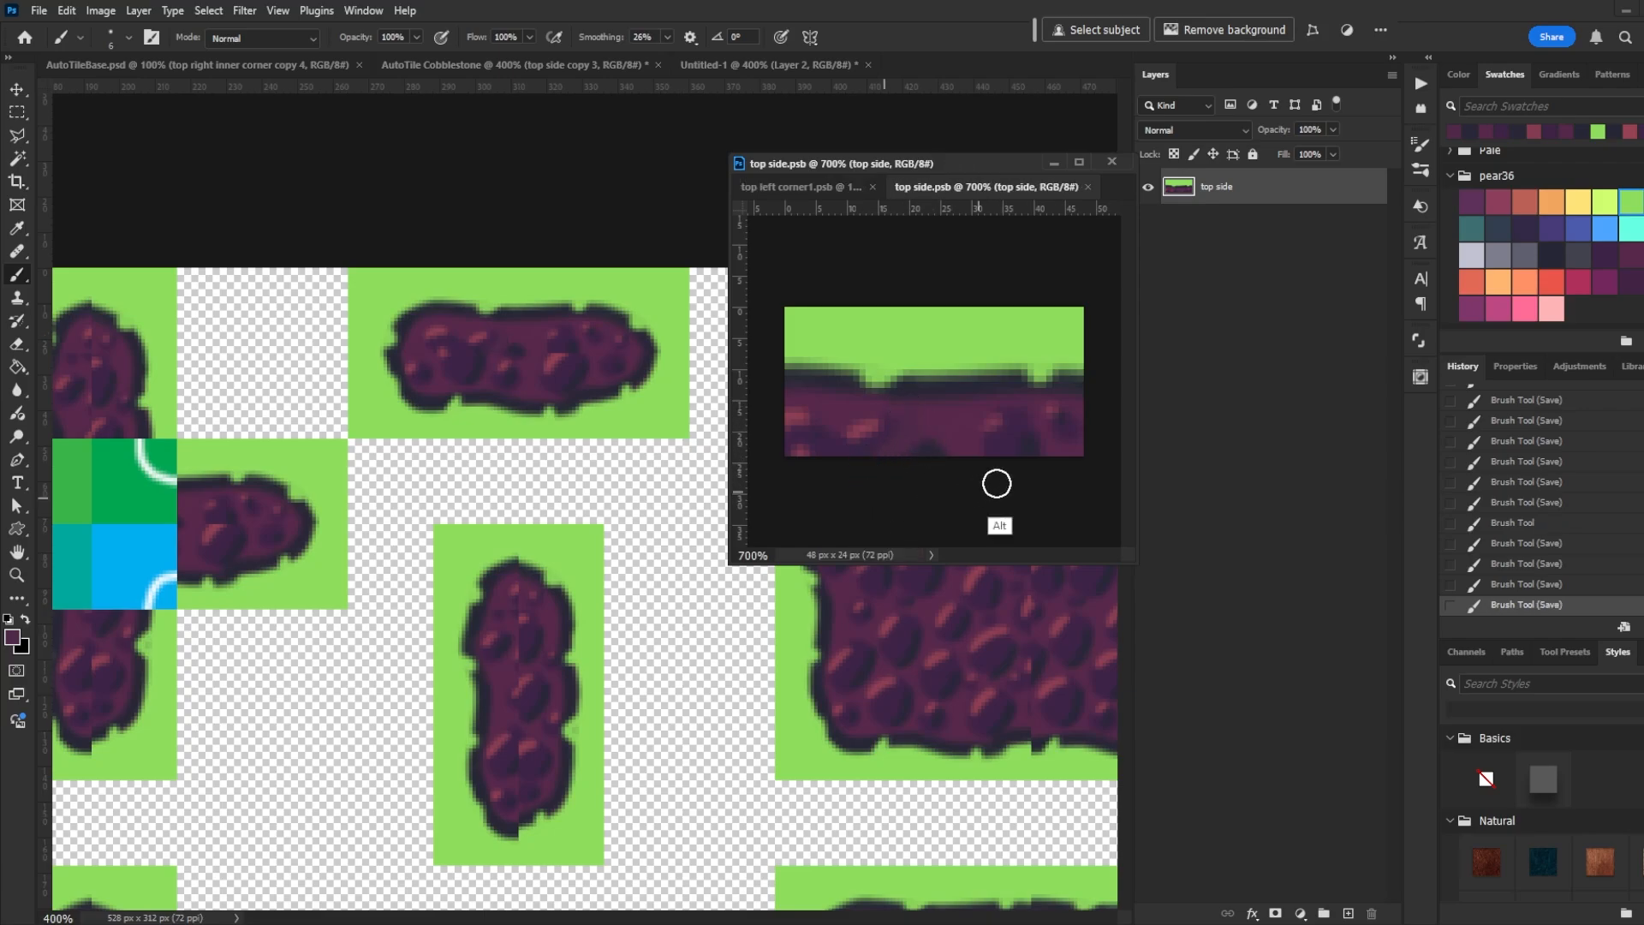
Brush sampled dark purple beside the left stone and a sampled reddish highlight low in the top side tile's right half, saving the tile
alt+click(1034, 437)
click(887, 432)
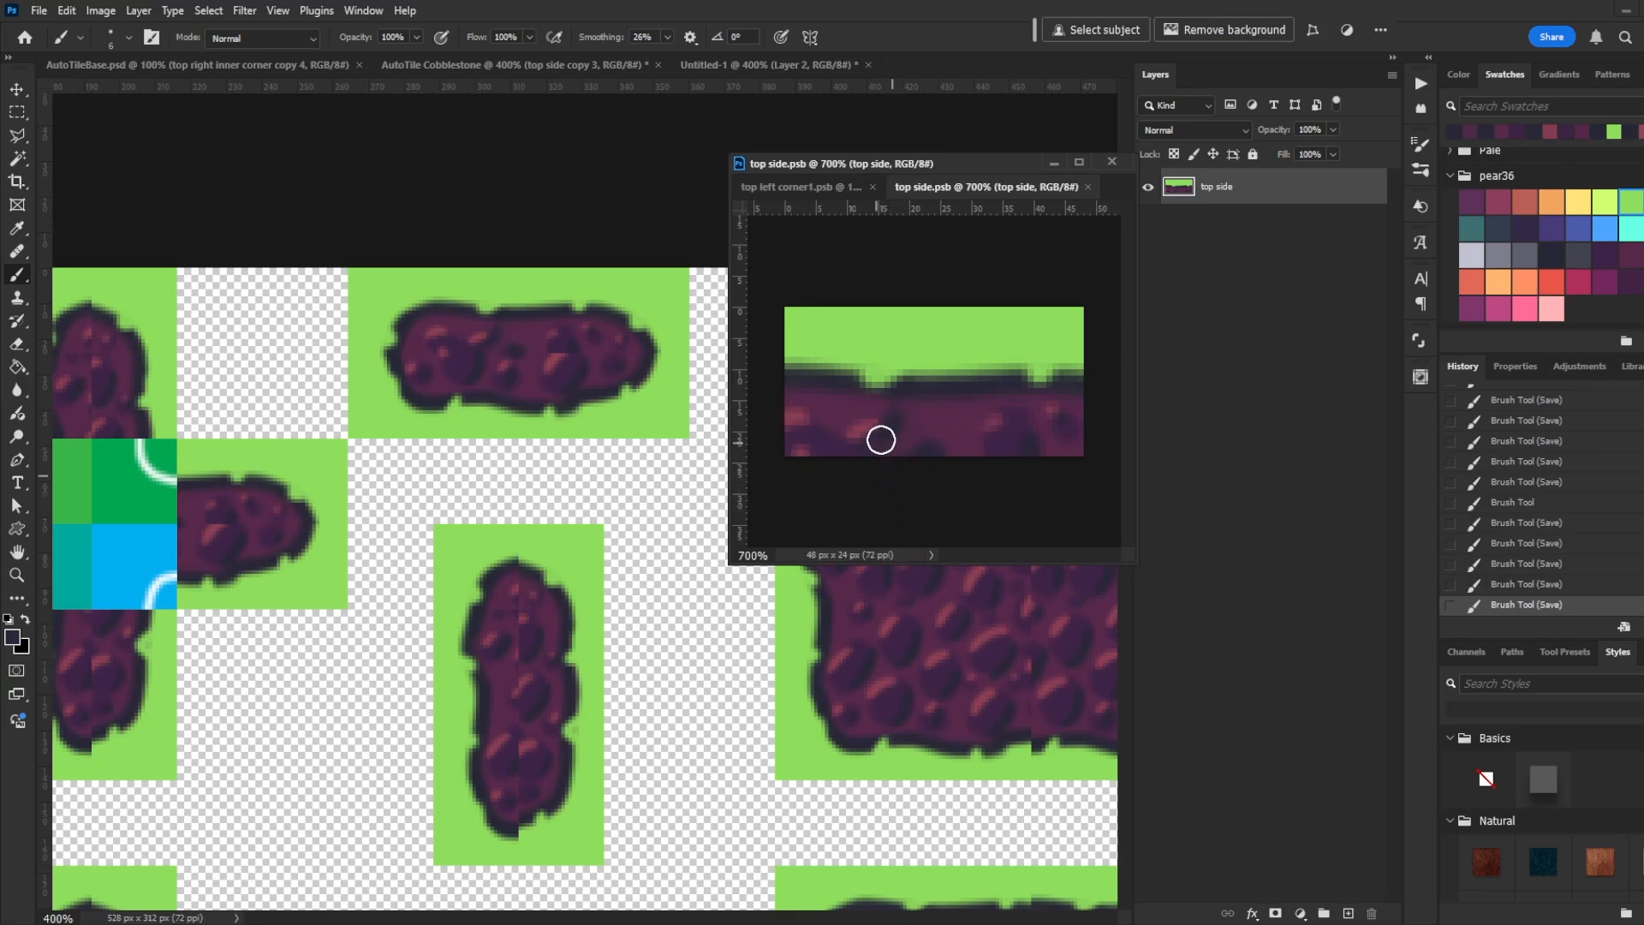
click(875, 447)
alt+click(816, 404)
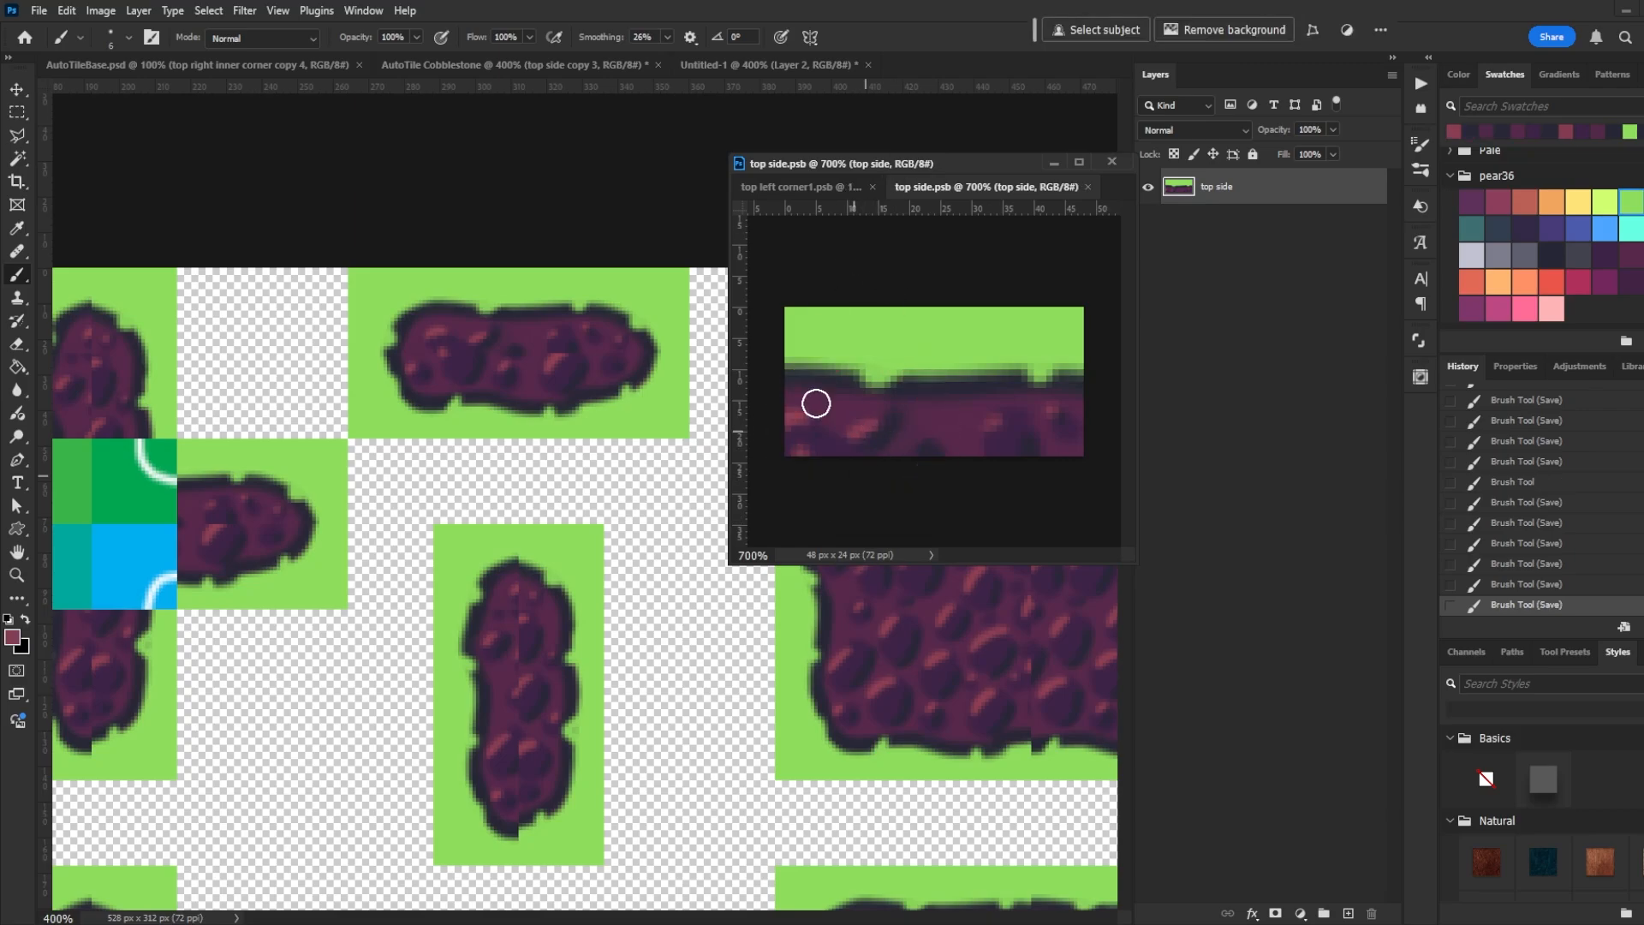
click(1002, 446)
key(ctrl+s)
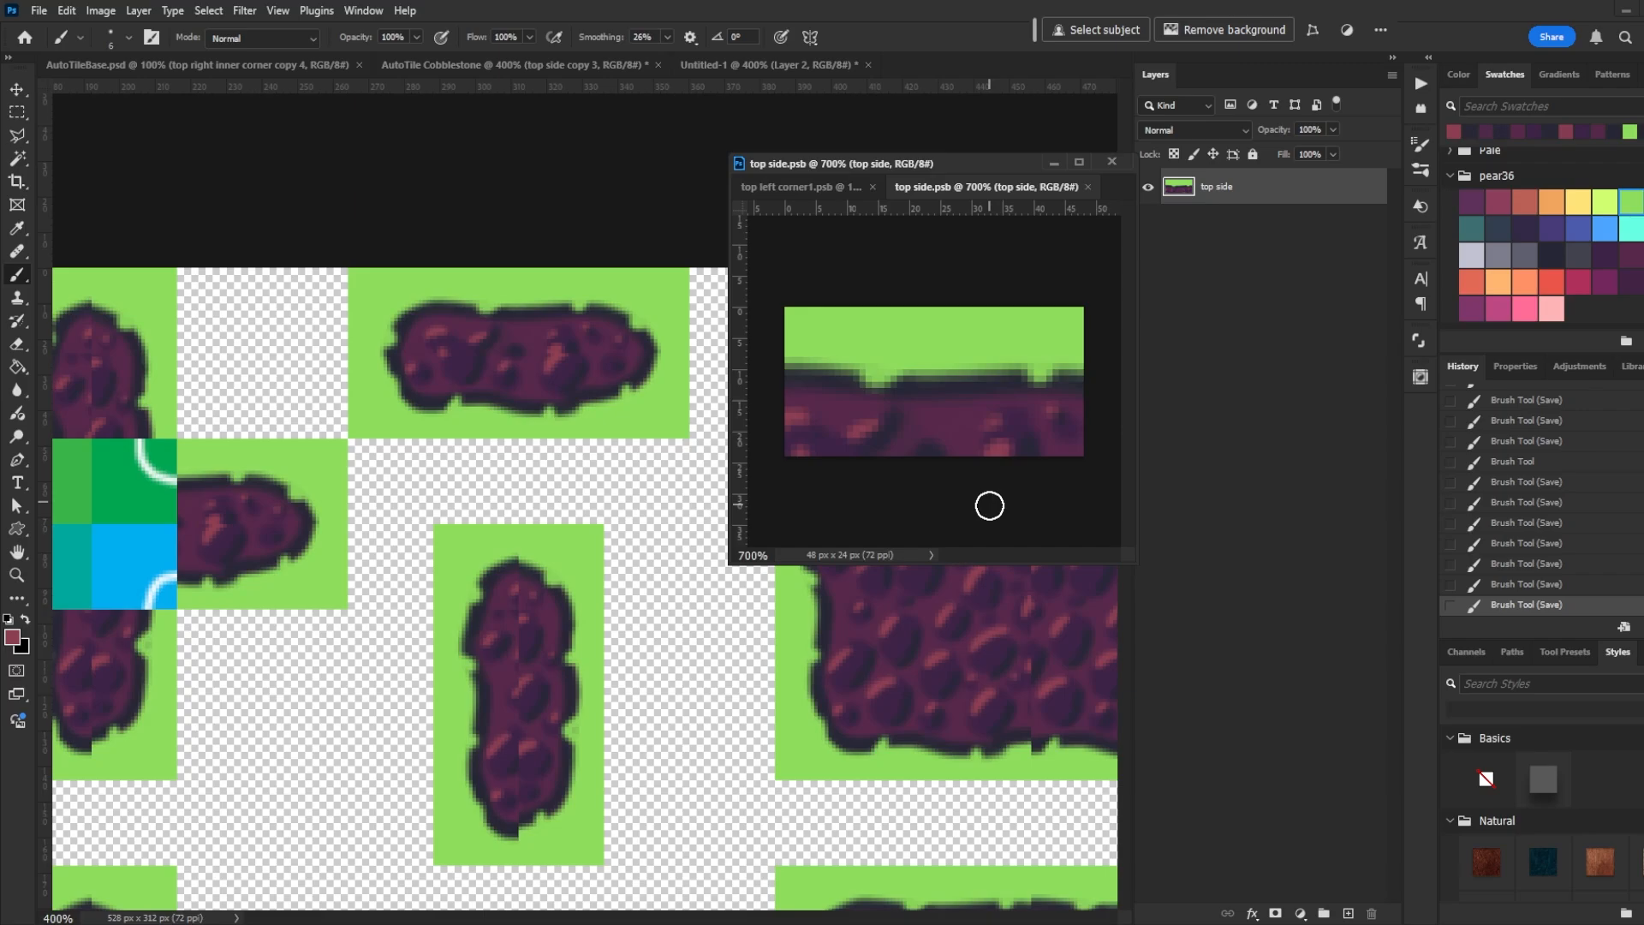
Undo and redo the reddish highlight stroke to compare the top side tile with and without it
key(ctrl+z)
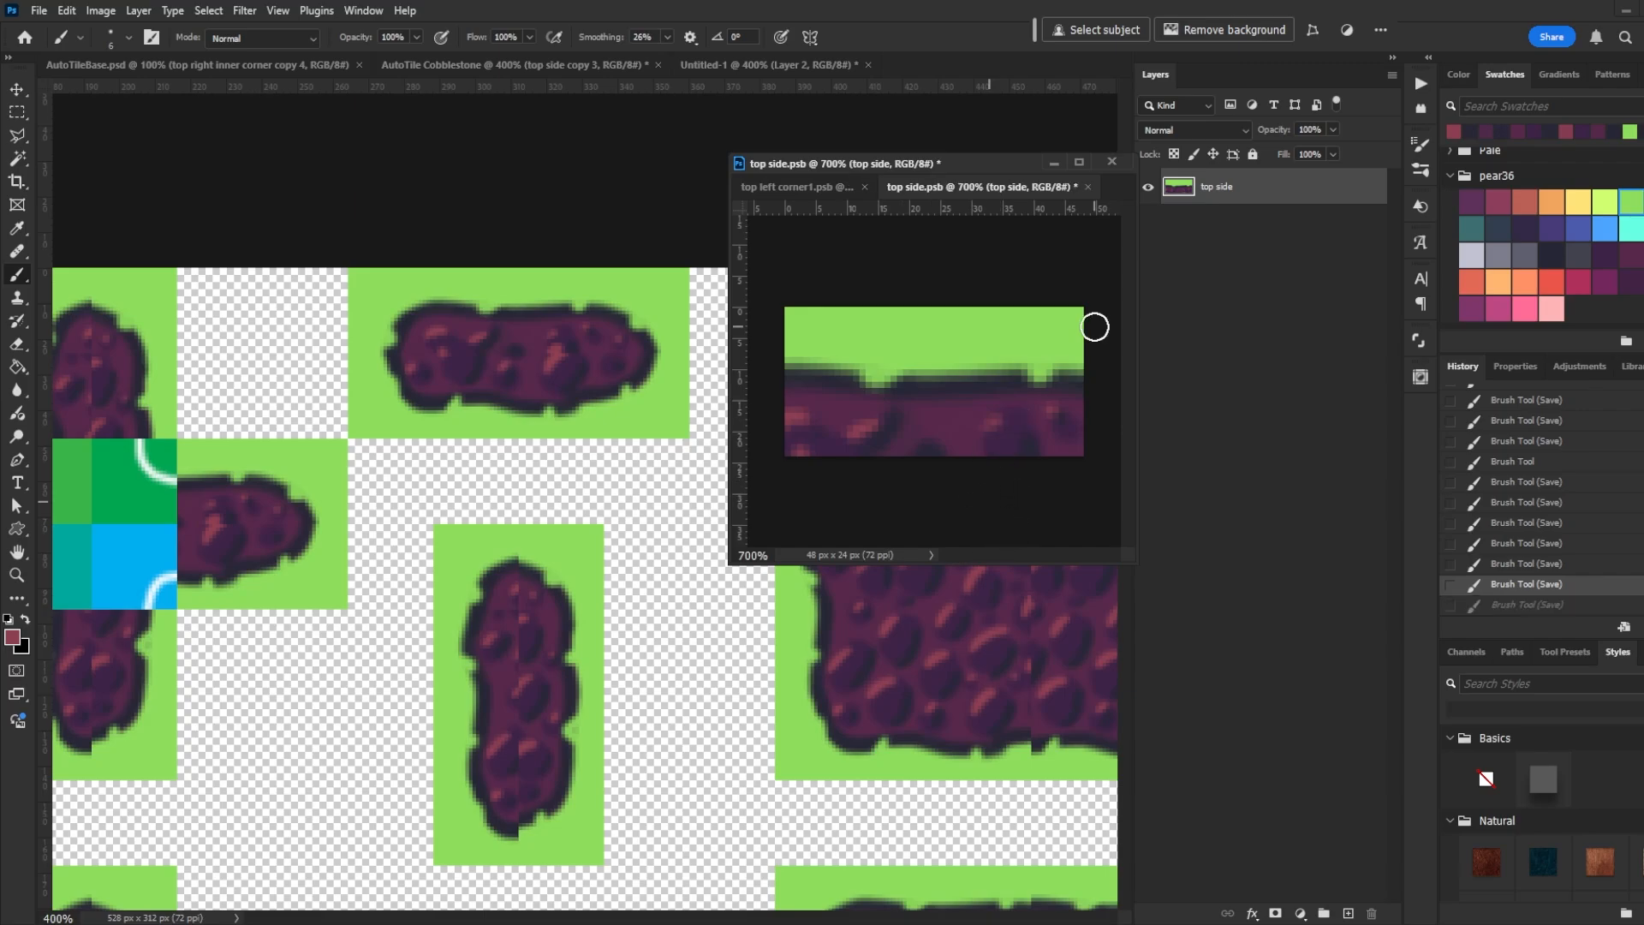
key(ctrl+shift+z)
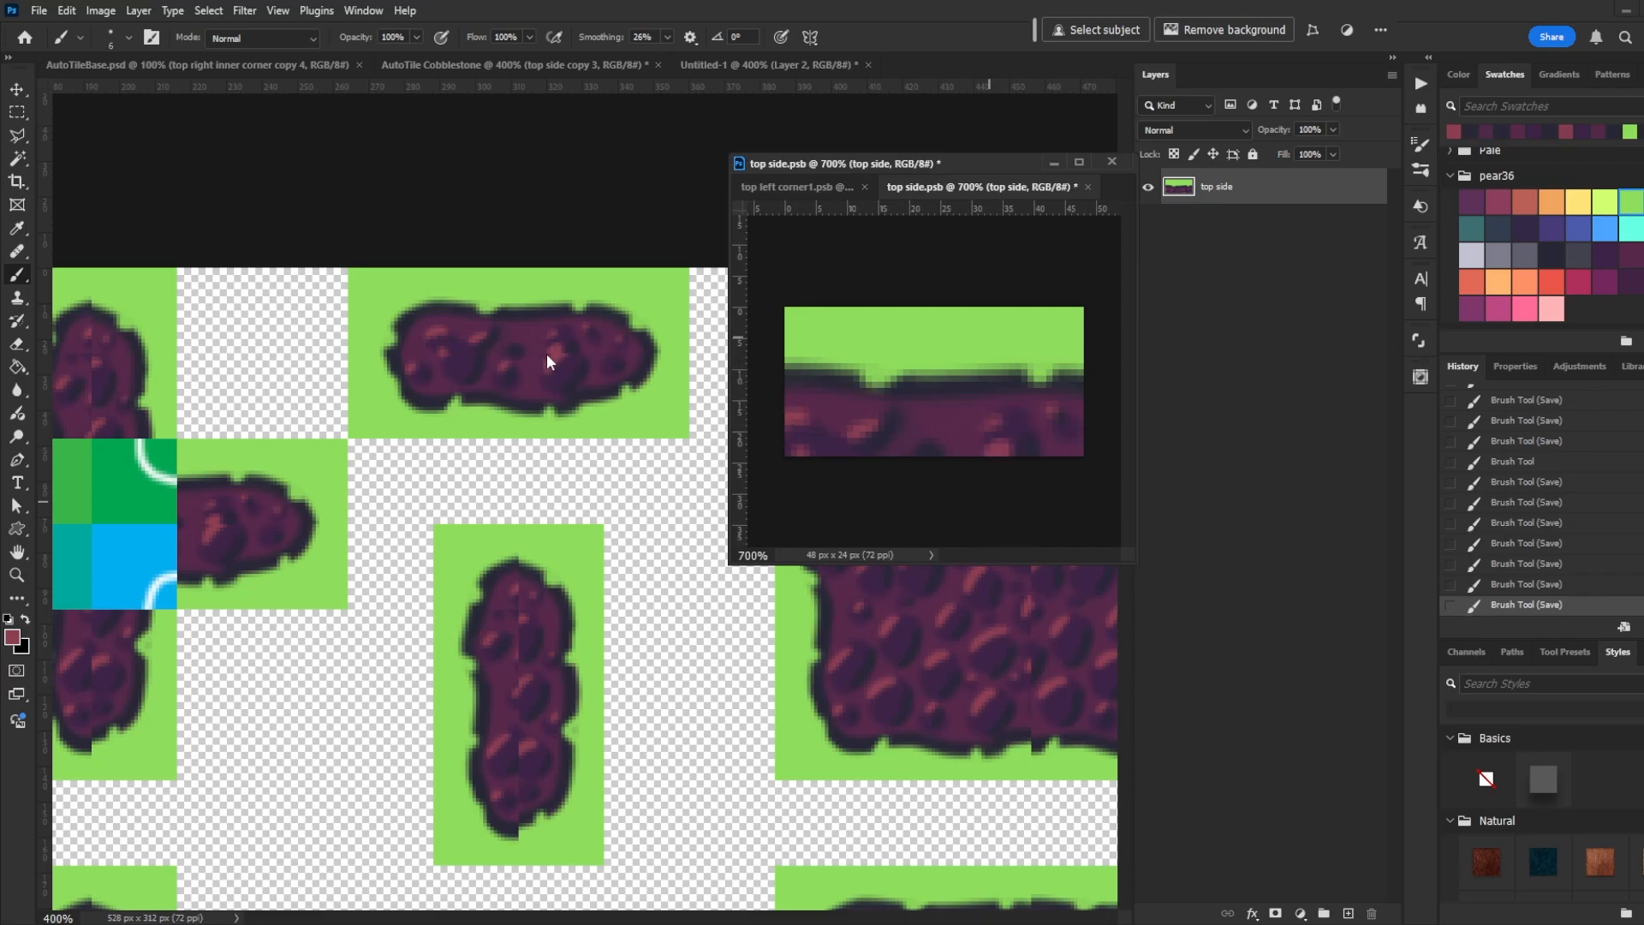
key(ctrl+z)
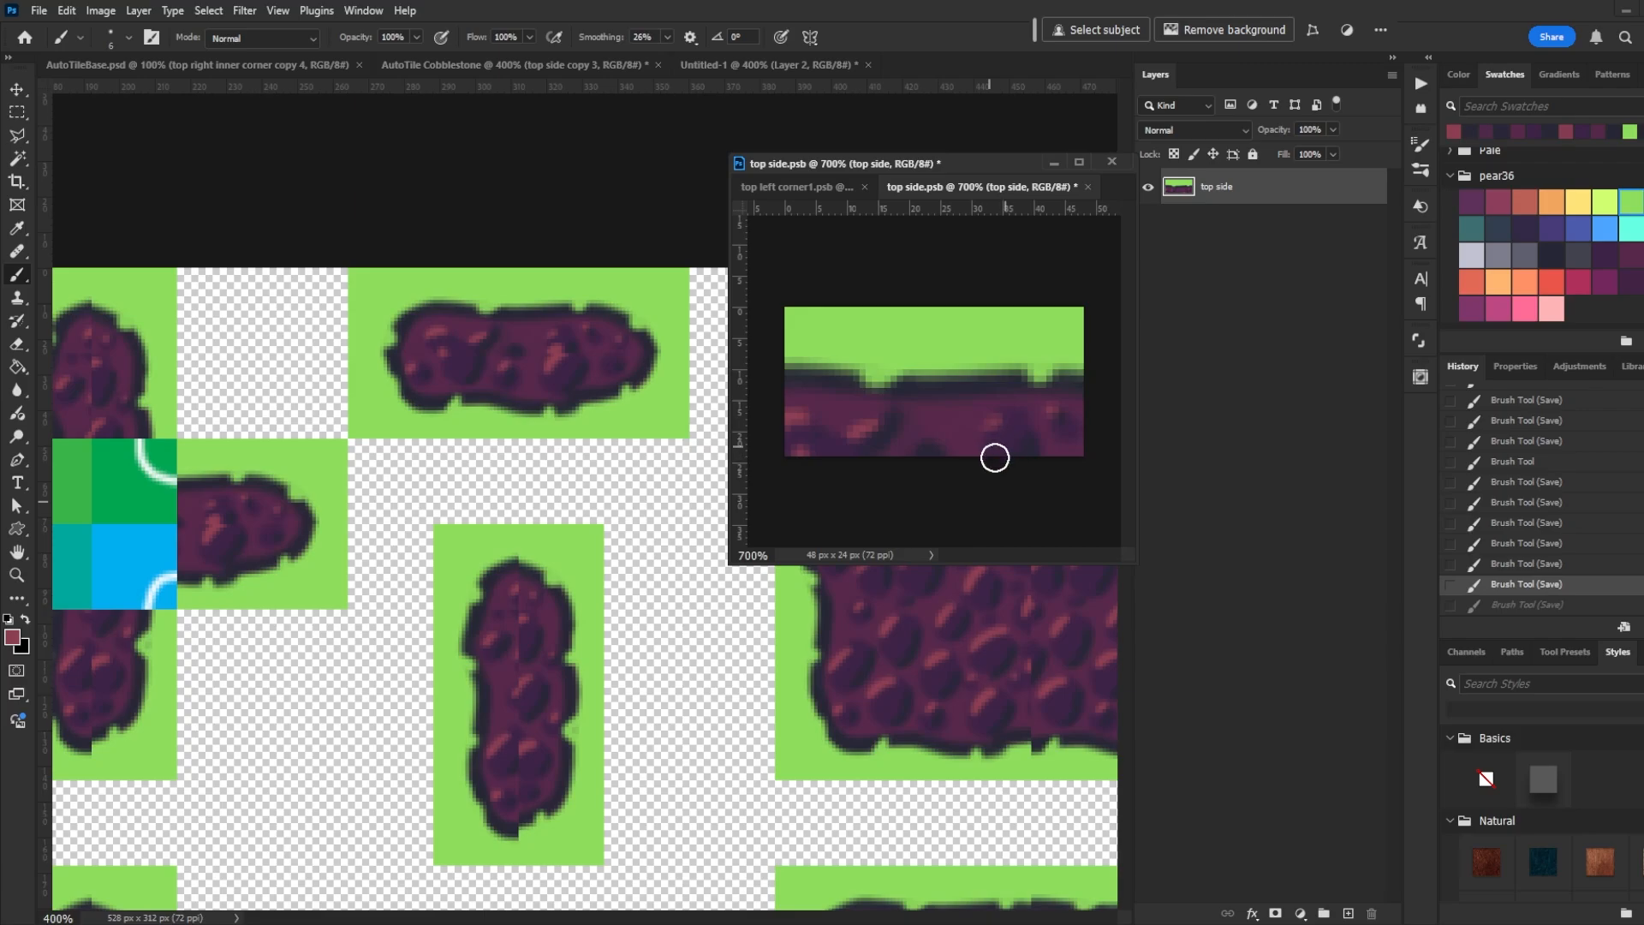
key(ctrl+shift+z)
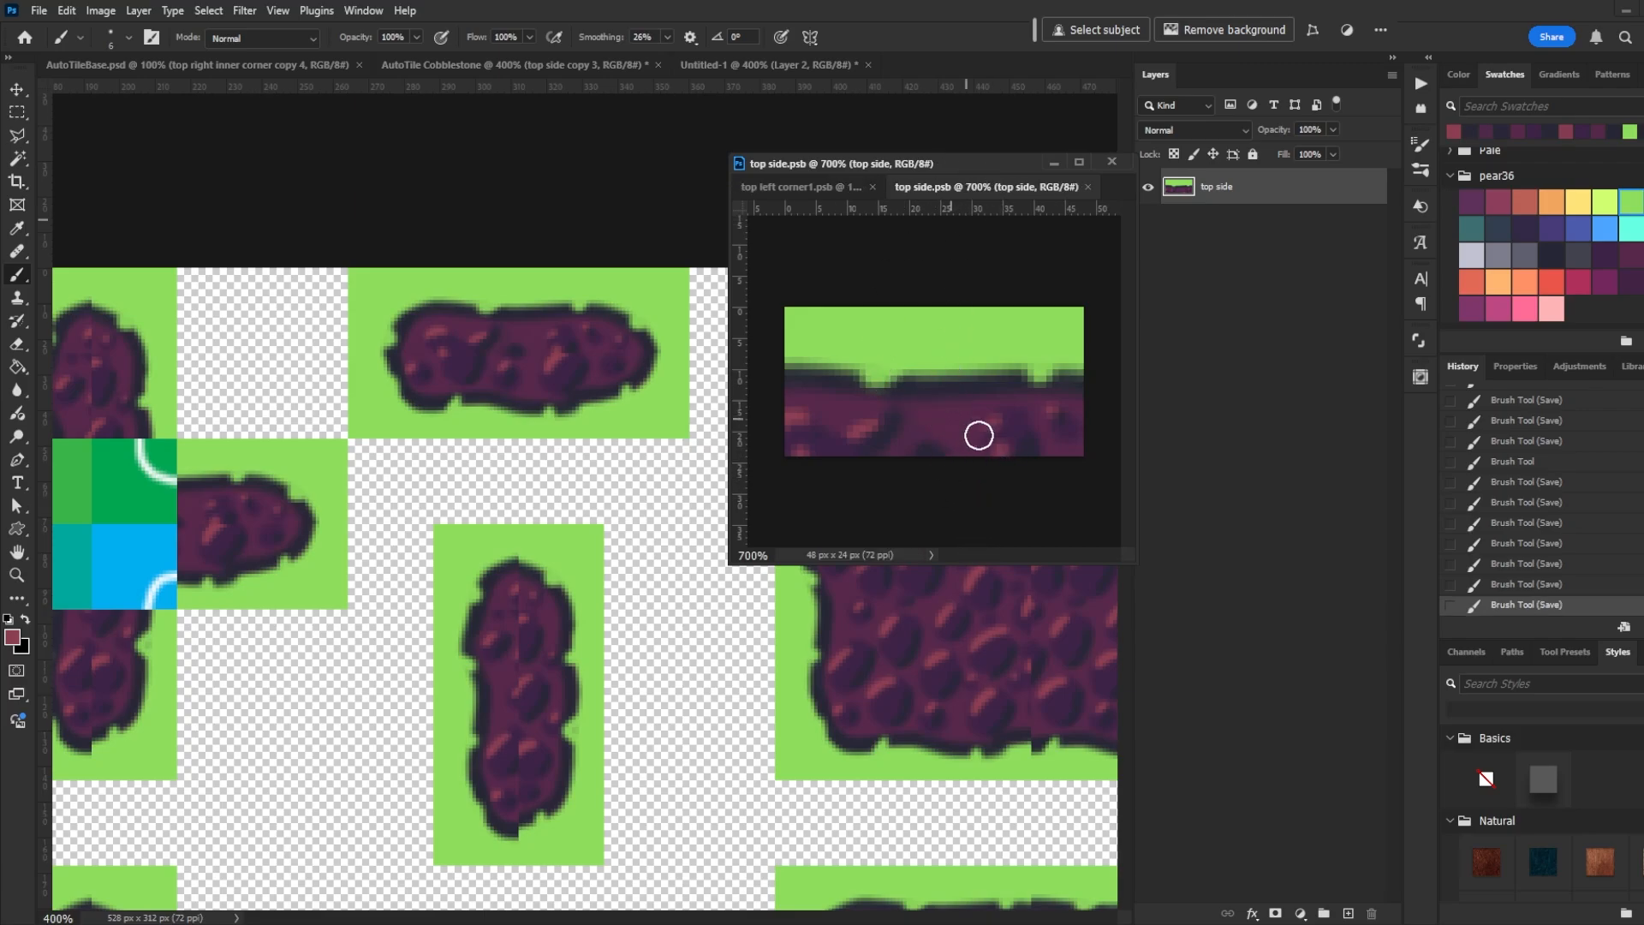
Add short reddish highlight strokes along the lower edge of the top side tile's right half and save the tile
drag(1016, 452, 999, 451)
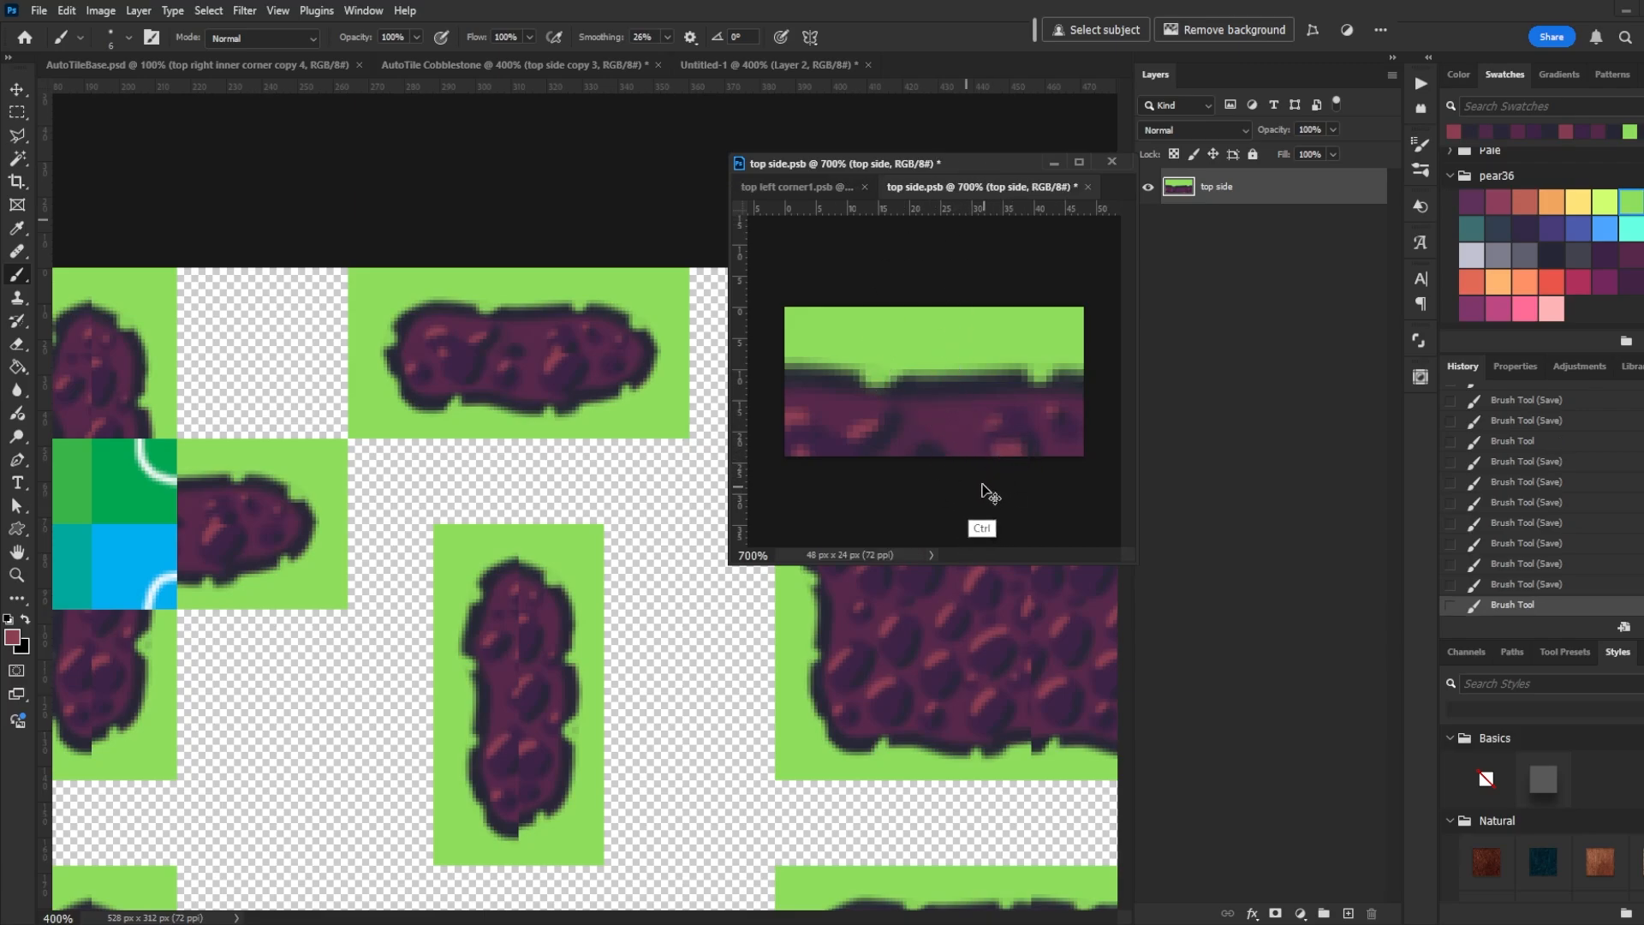
key(ctrl+s)
click(1010, 450)
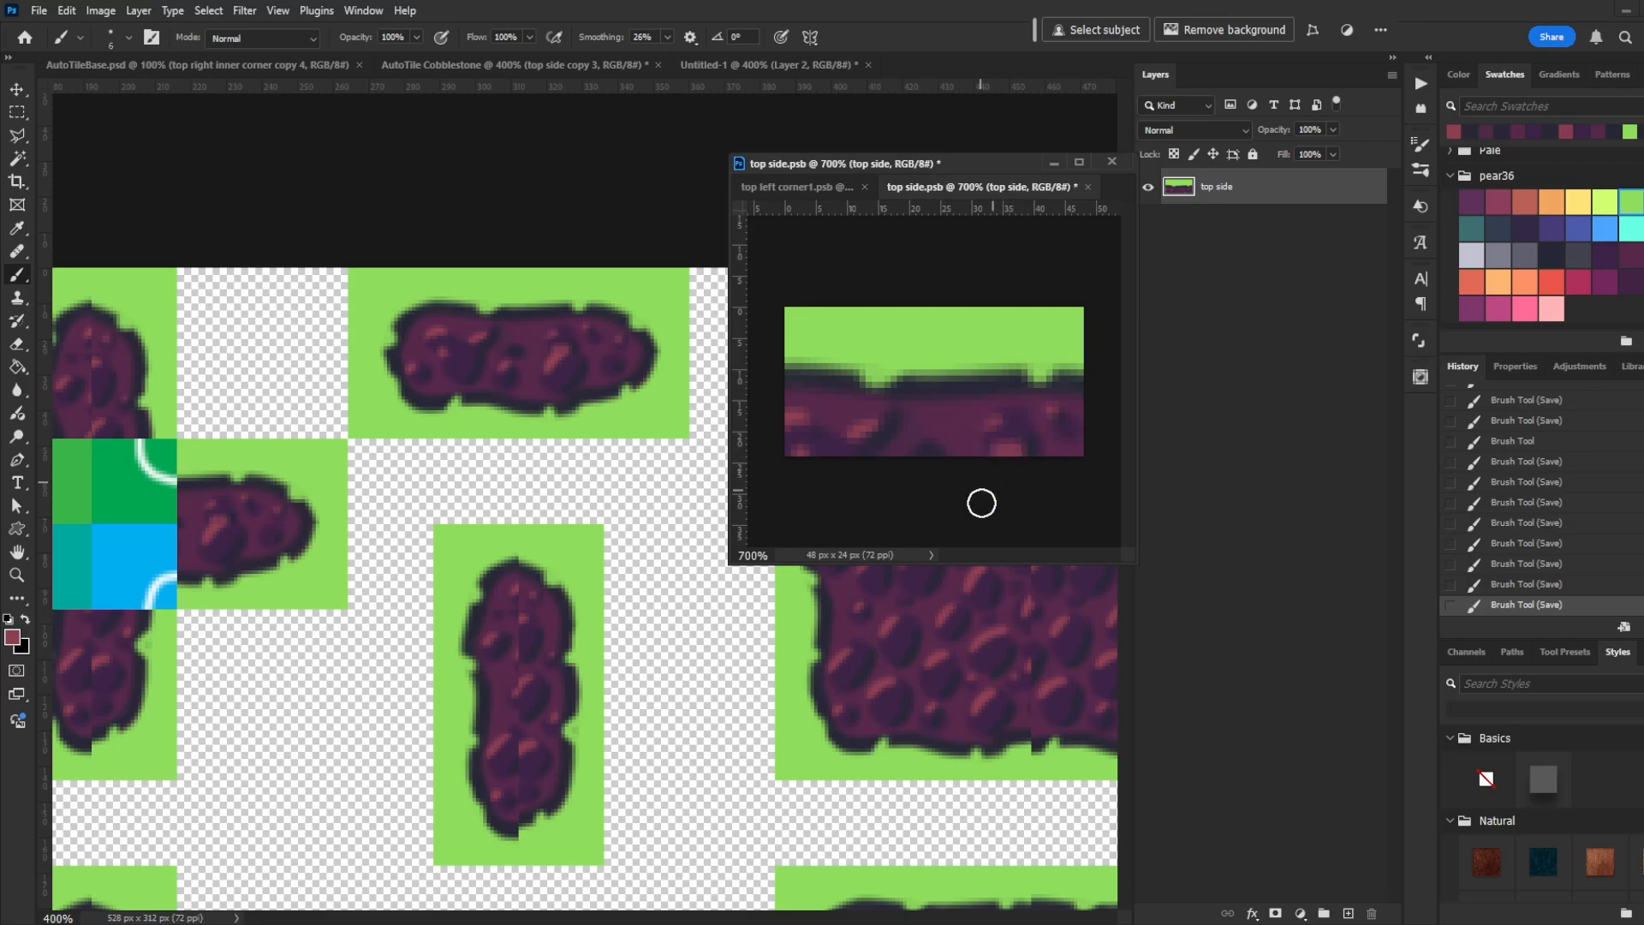
key(ctrl+s)
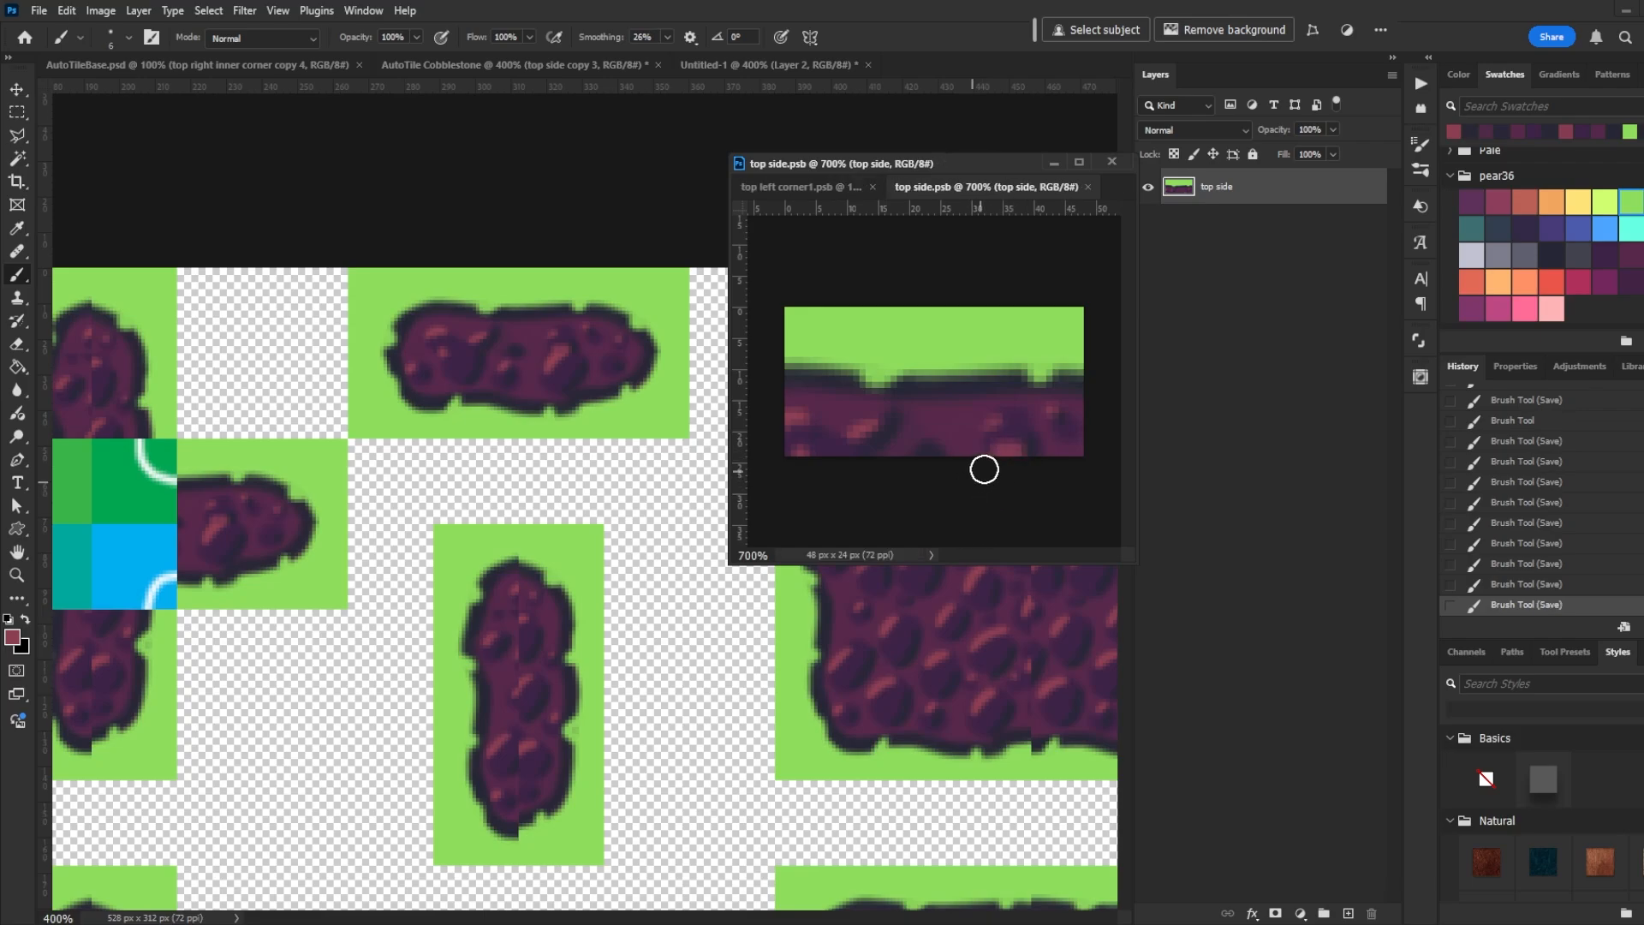
Sample dark purple from the right half of the top side tile, dab it above the reddish highlight and save
alt+click(1010, 428)
click(1008, 429)
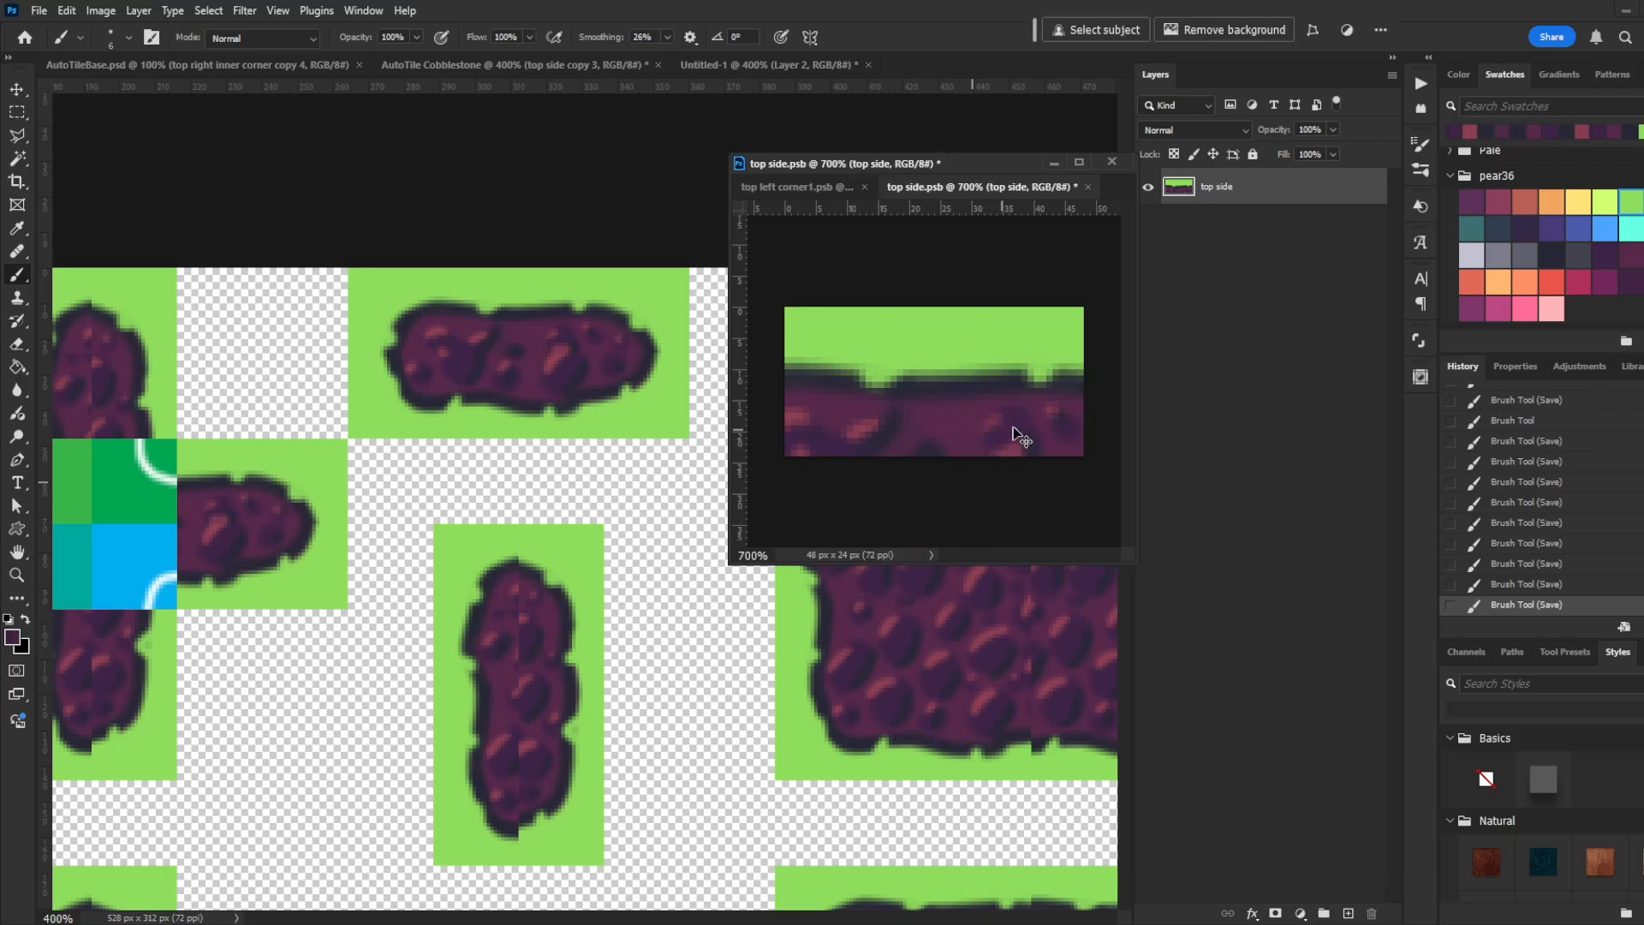
key(ctrl+s)
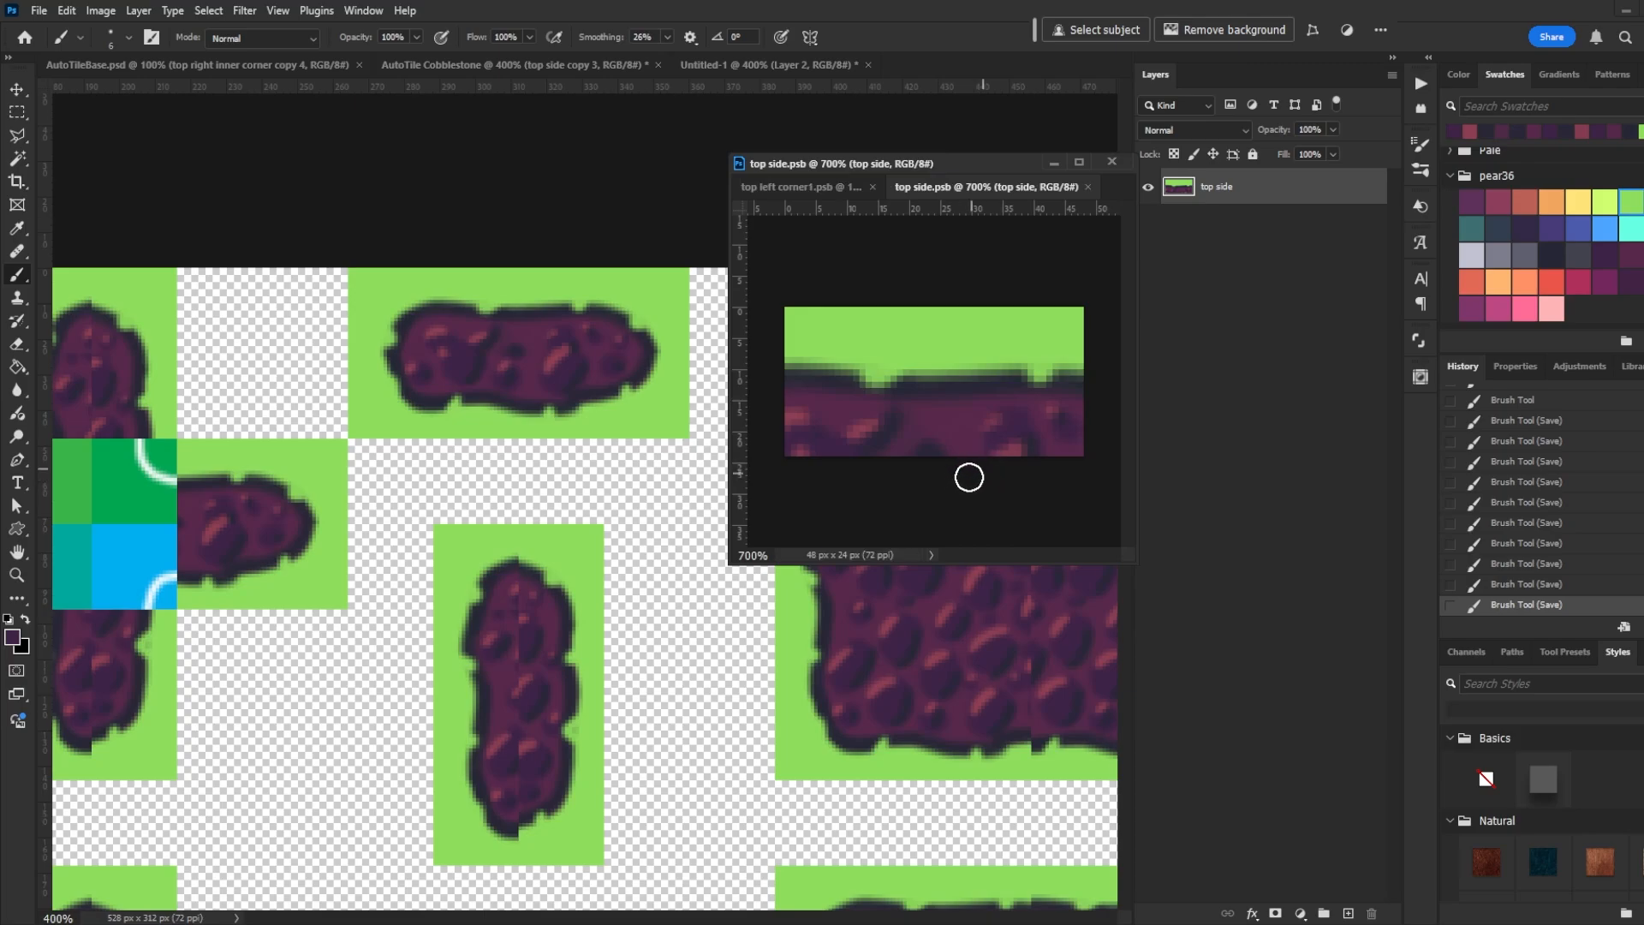
Open the horizontal strip's top right corner smart object, dock it in the floating window and fit it to view
key(v)
click(637, 332)
click(644, 347)
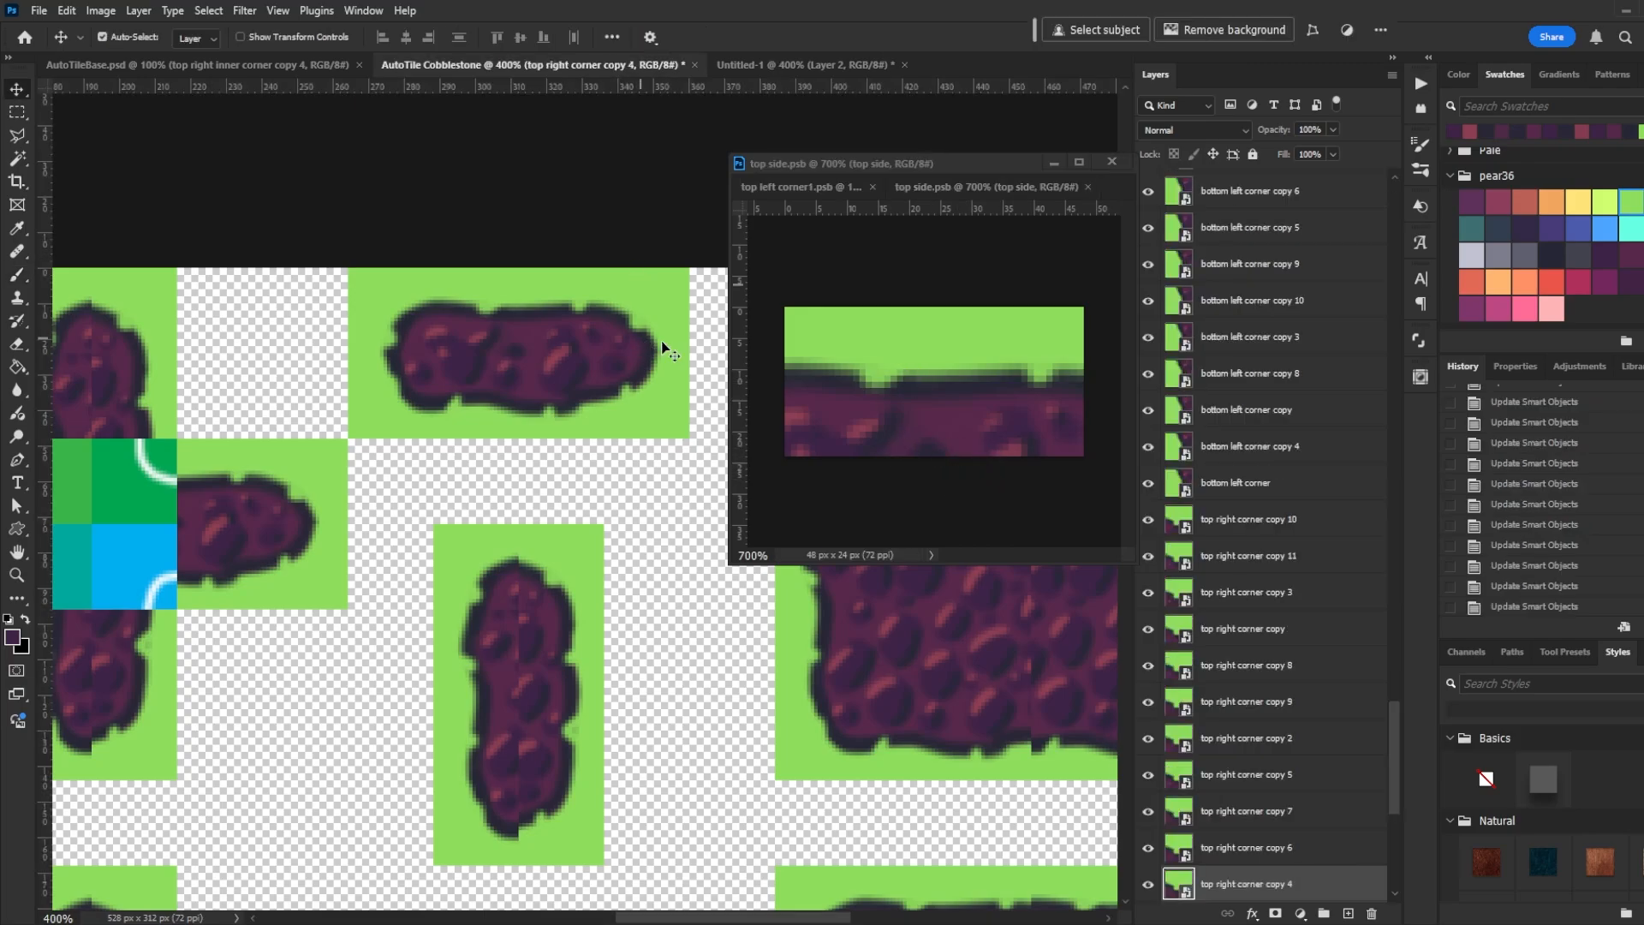
double_click(1178, 884)
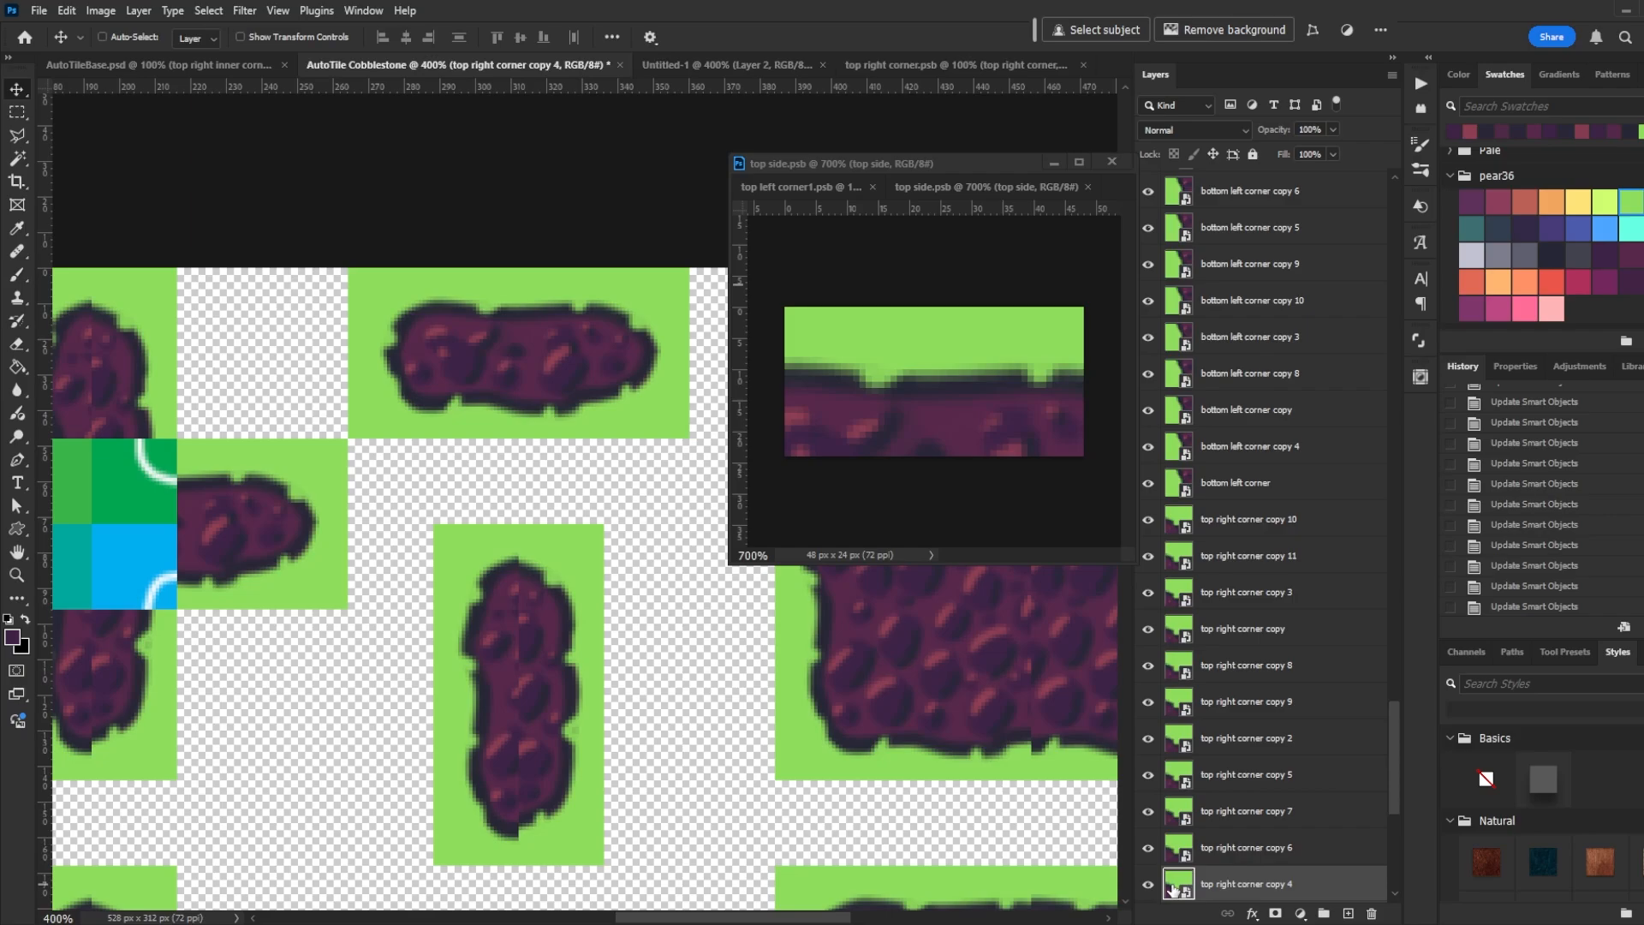
drag(946, 65, 897, 174)
key(ctrl+0)
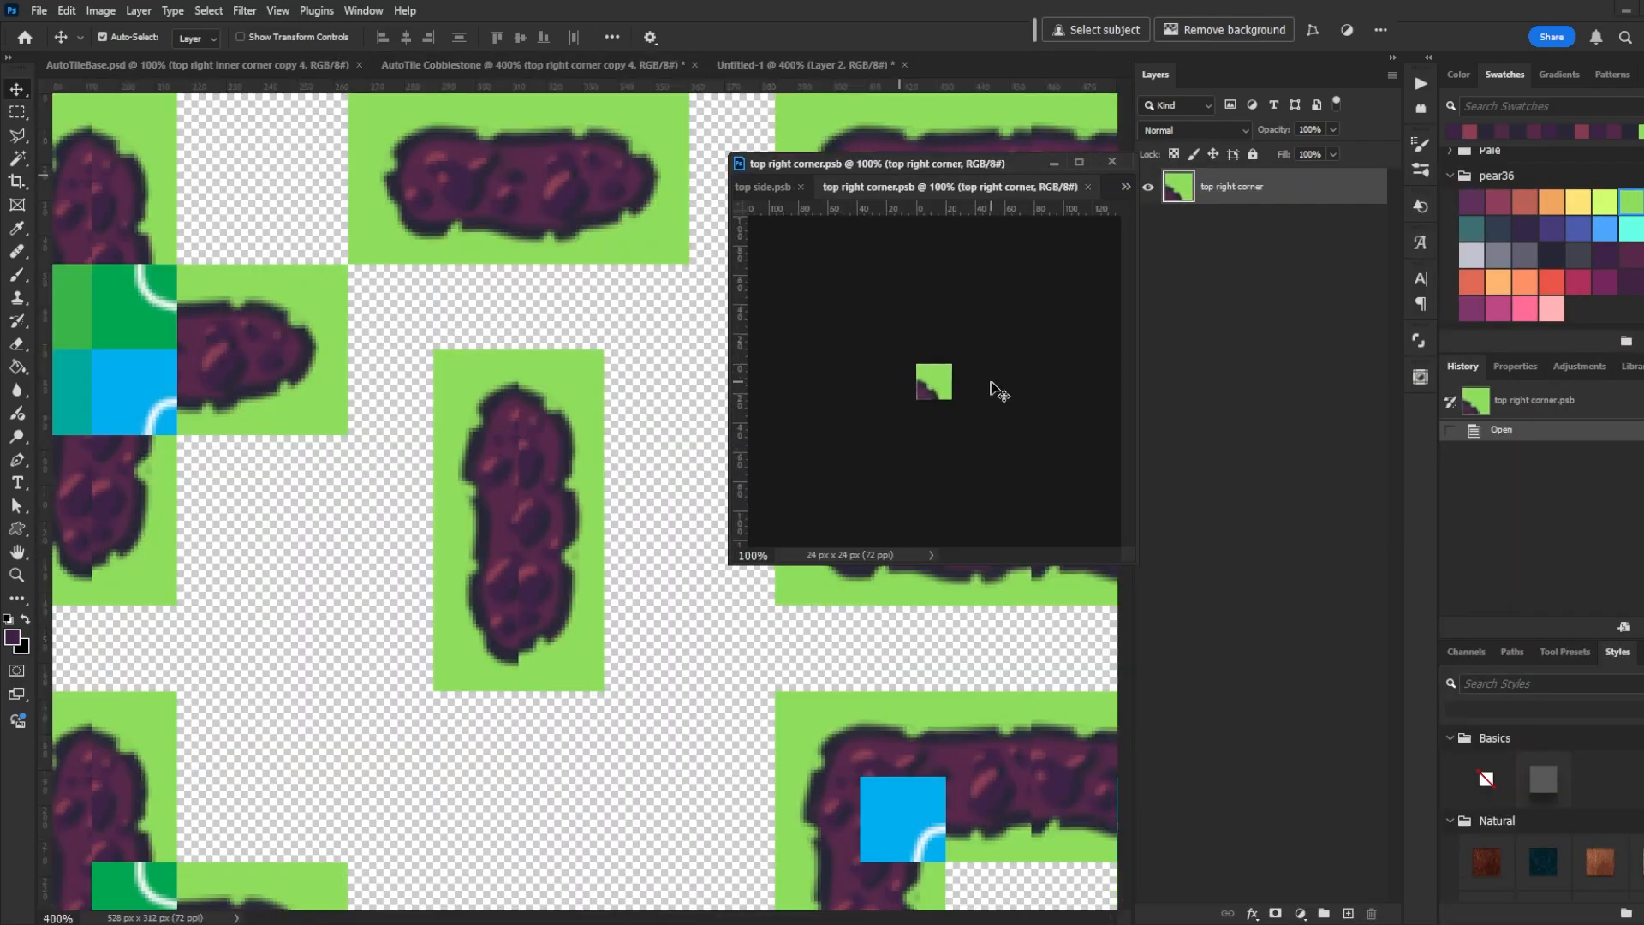
click(520, 266)
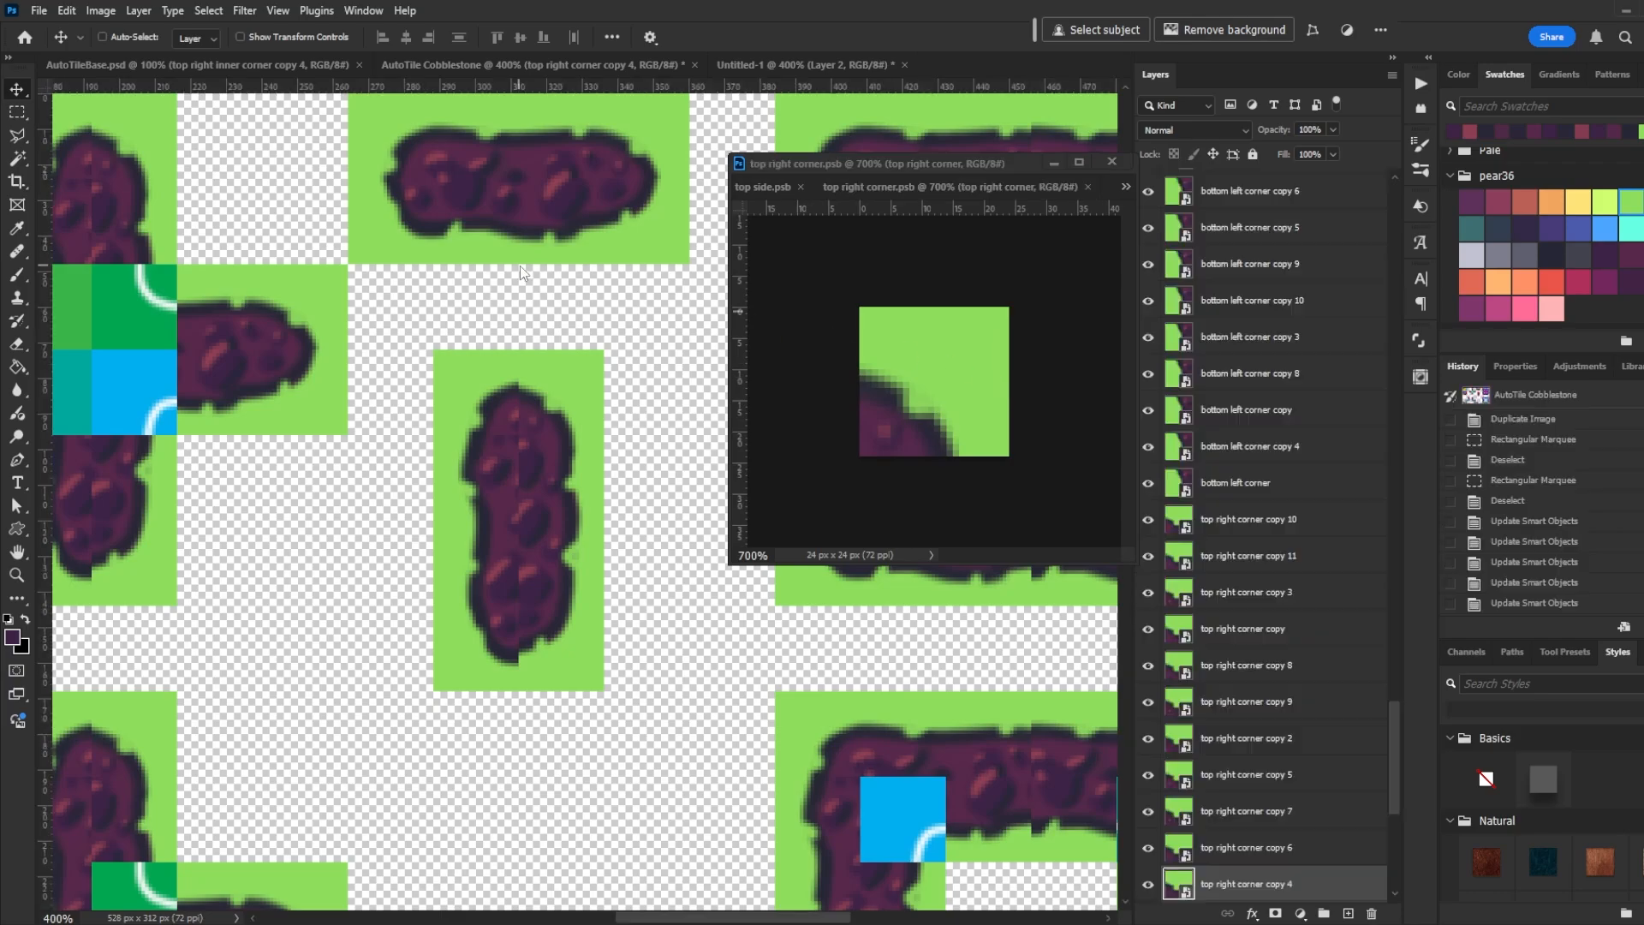
drag(606, 231, 521, 372)
click(969, 340)
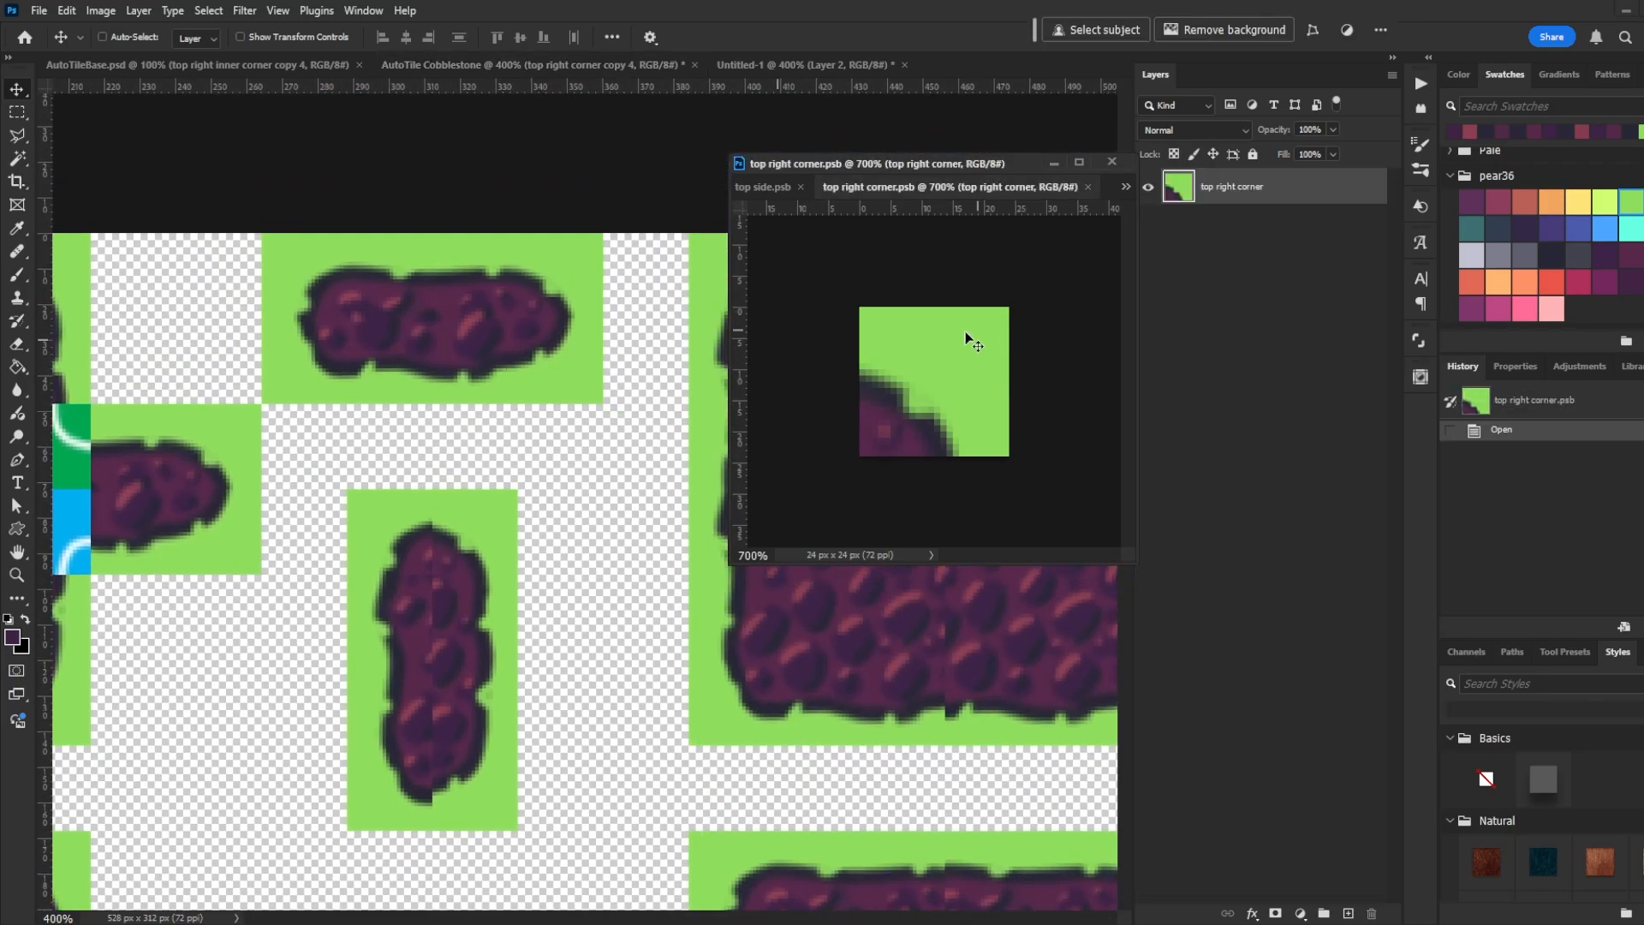
Dab purple shades along the lower edge and lower left corner of the top right corner tile, saving after each dab
key(b)
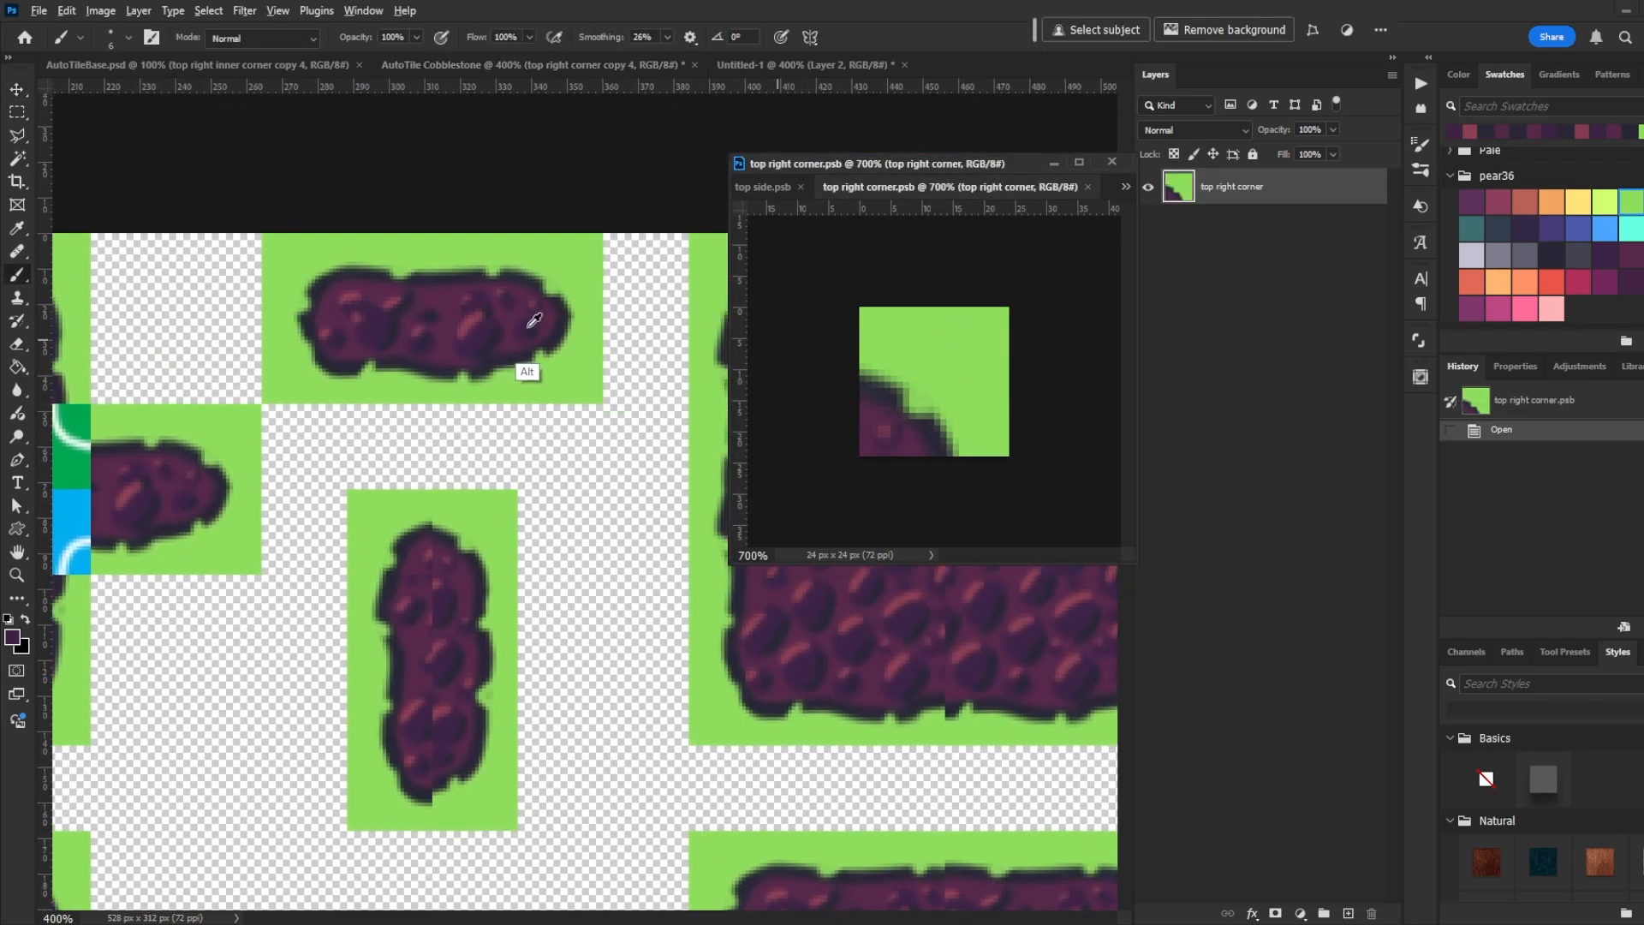
click(885, 458)
key(ctrl+s)
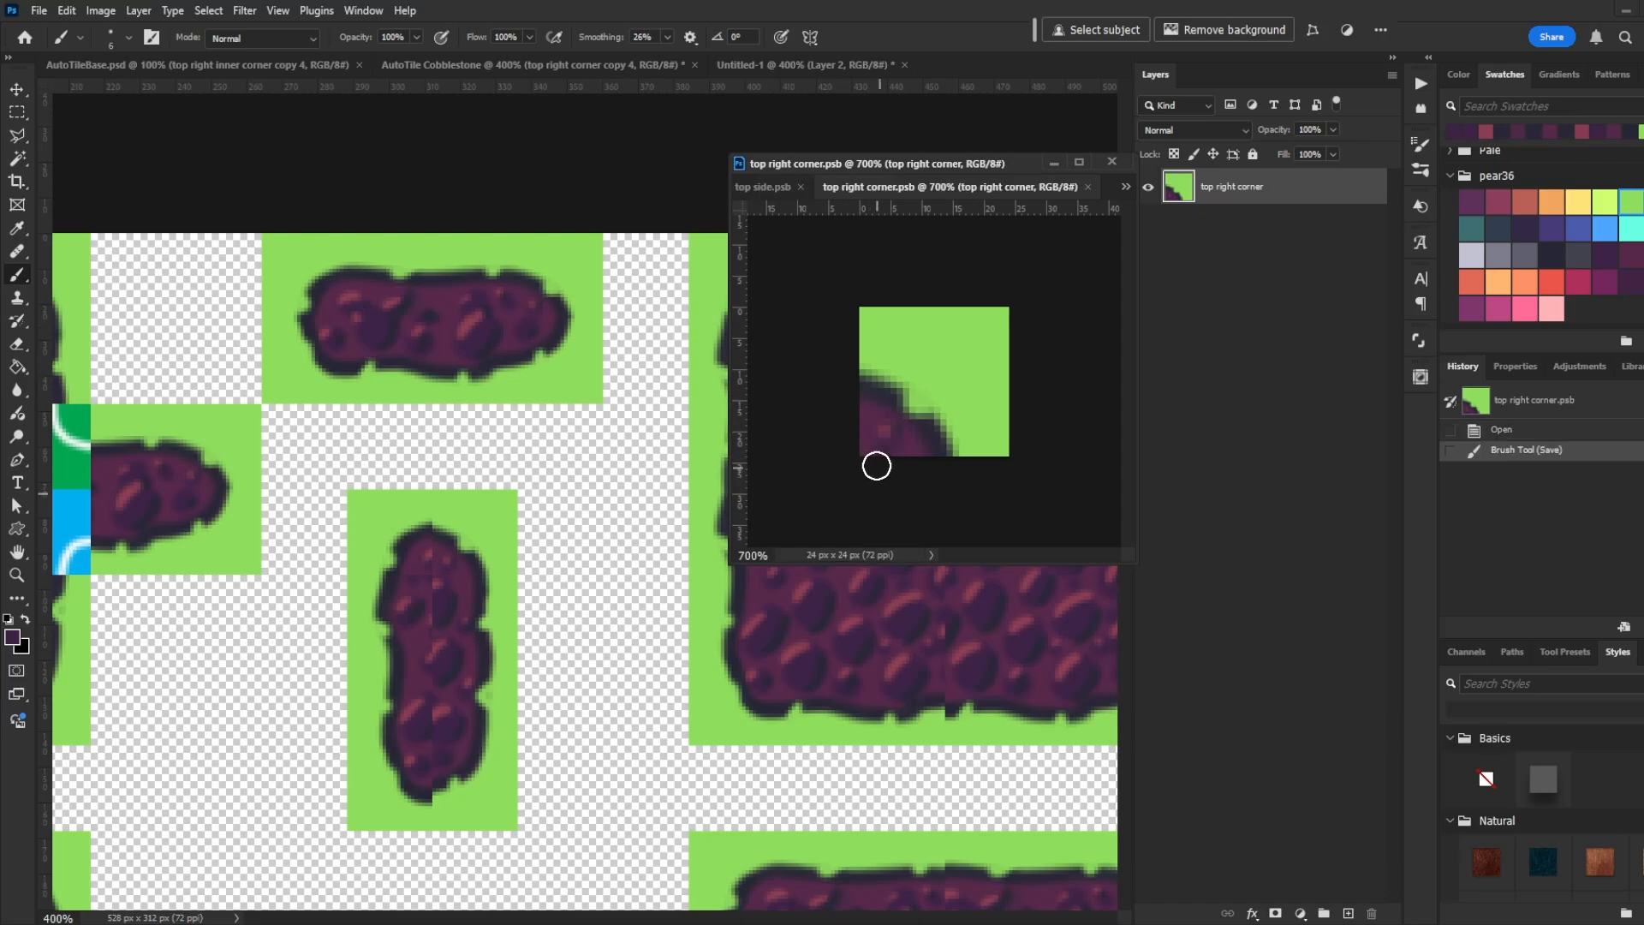
click(872, 455)
key(ctrl+s)
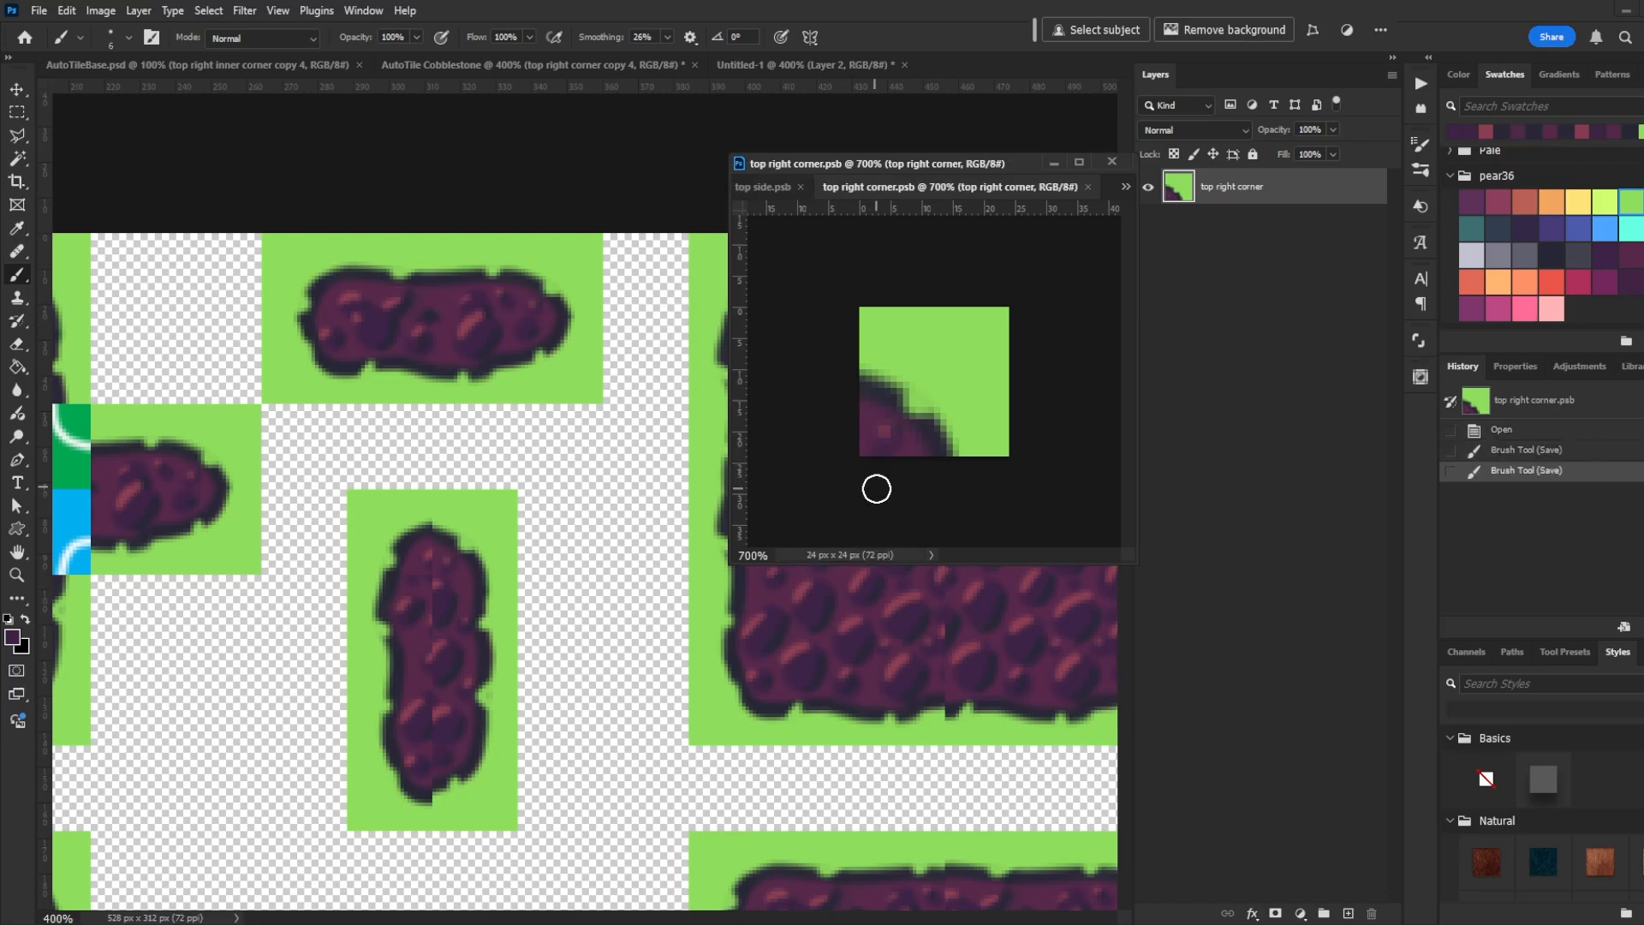
click(862, 454)
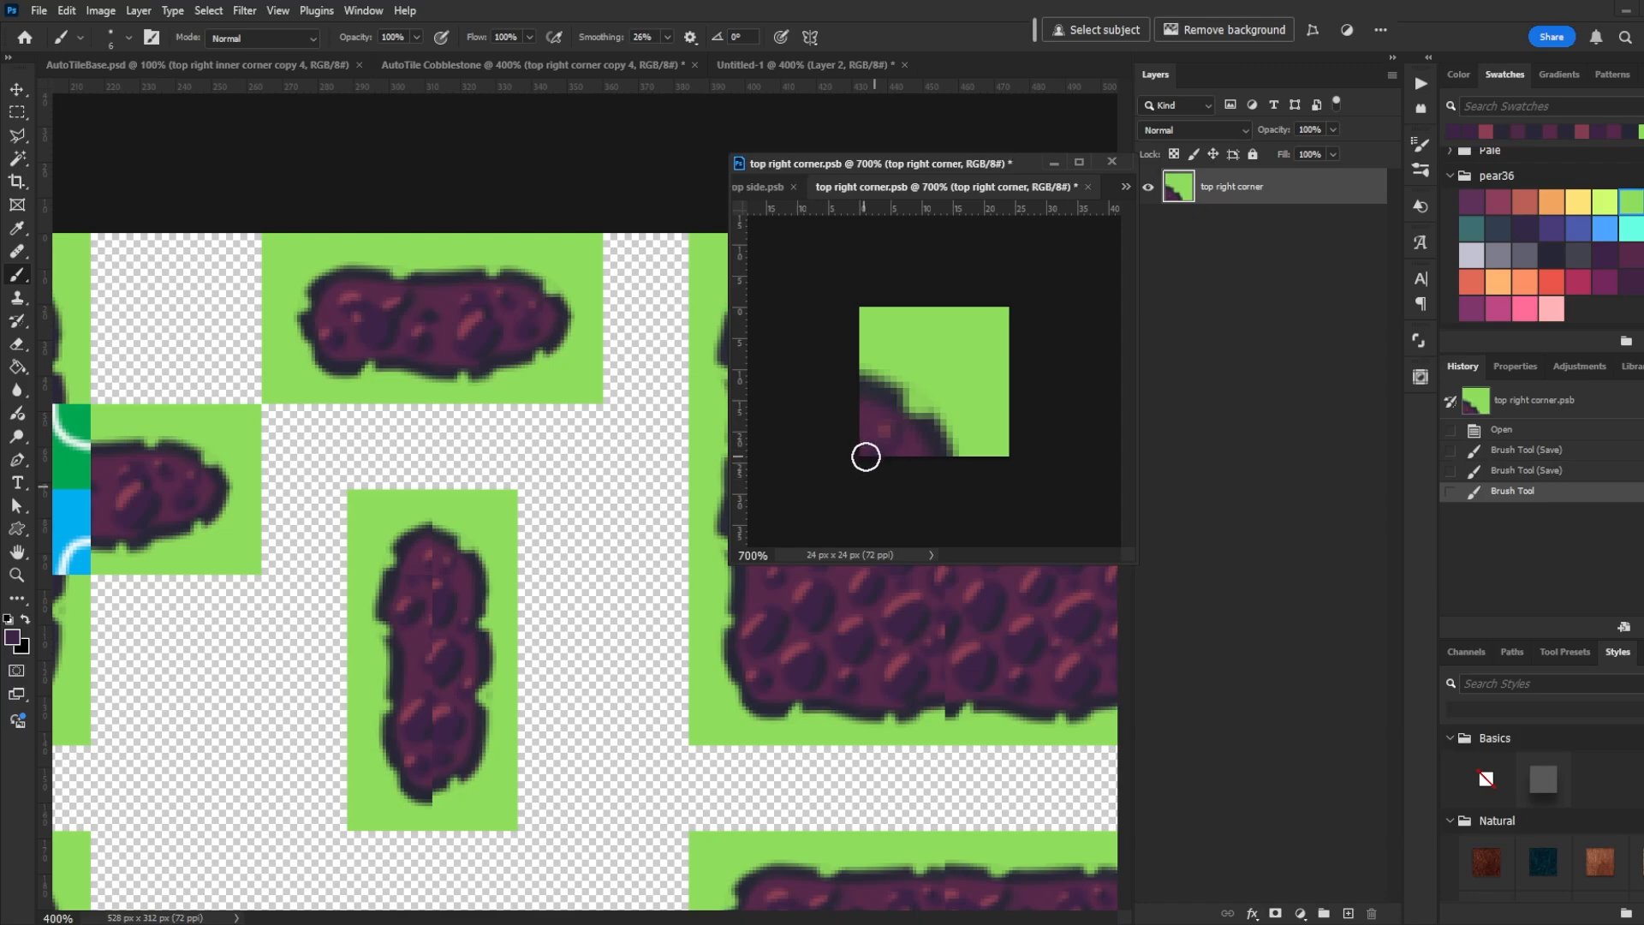
key(ctrl+s)
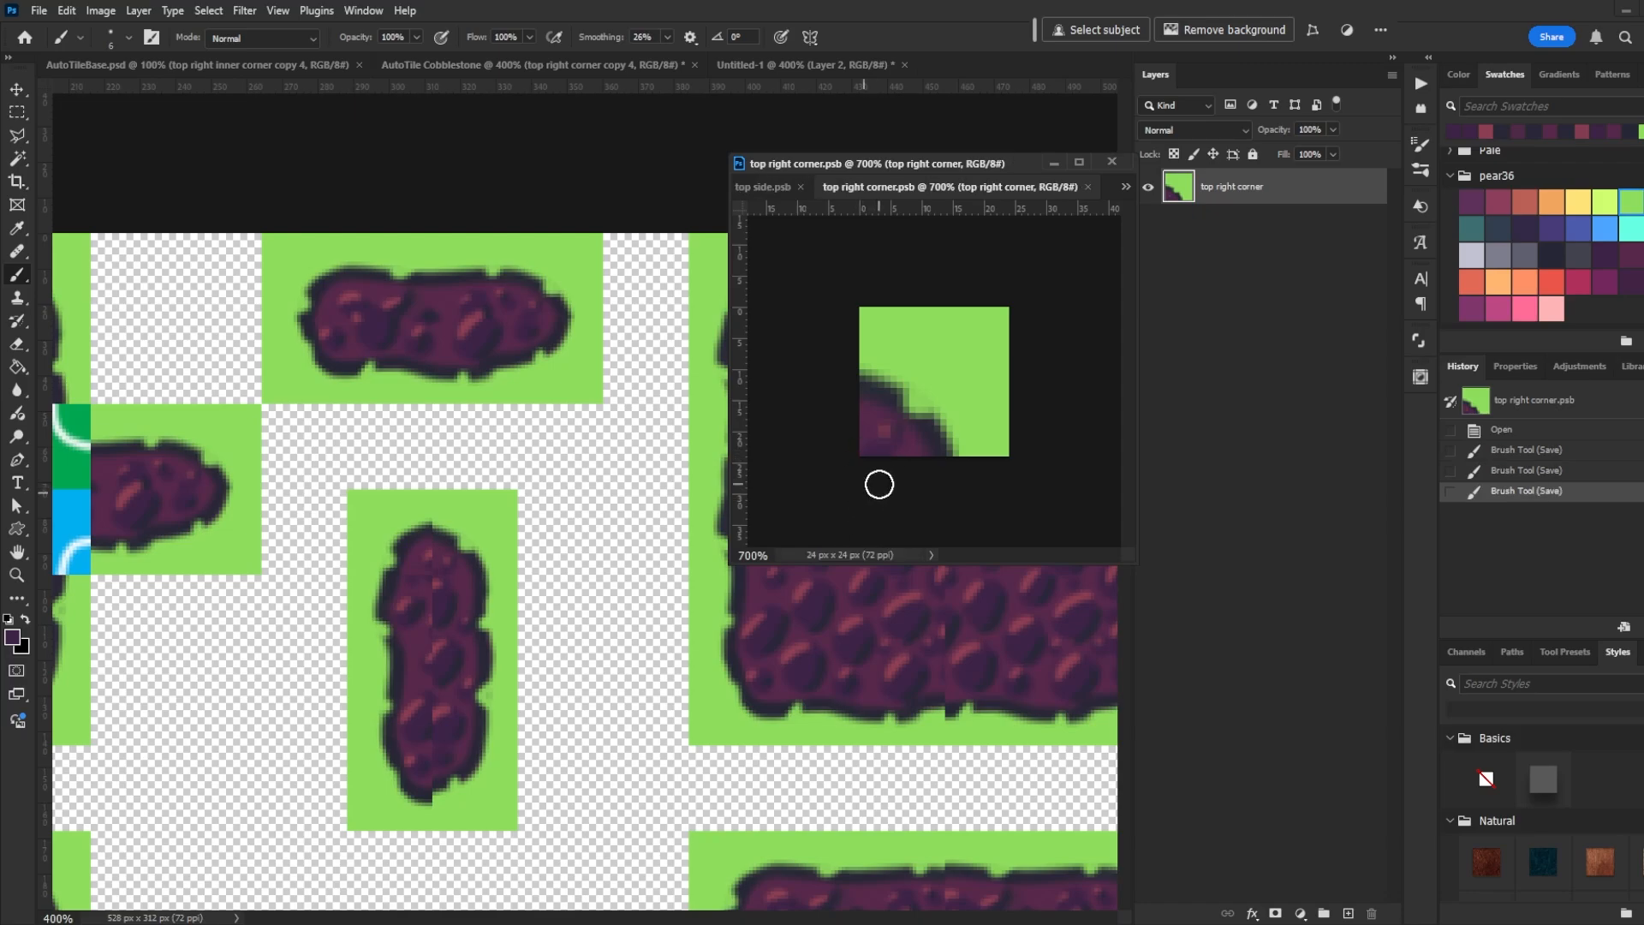
click(860, 441)
key(ctrl+s)
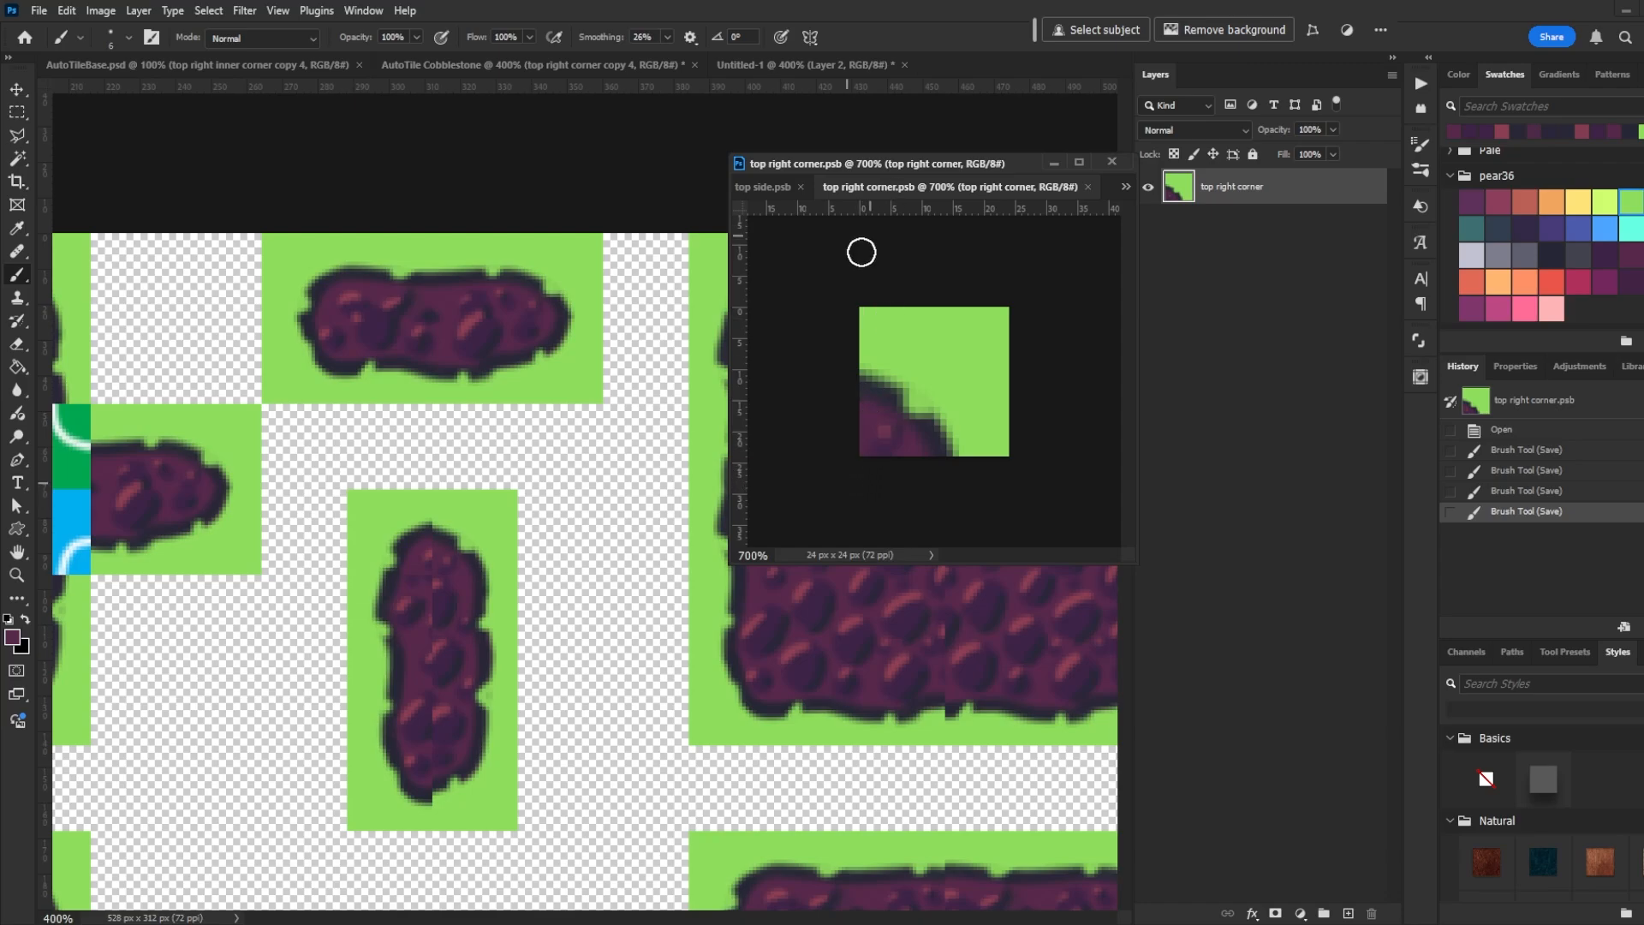
Retouch the outline's lower end on the top right corner tile with sampled green and dark outline colour, saving each dab
alt+click(970, 418)
click(954, 445)
key(ctrl+s)
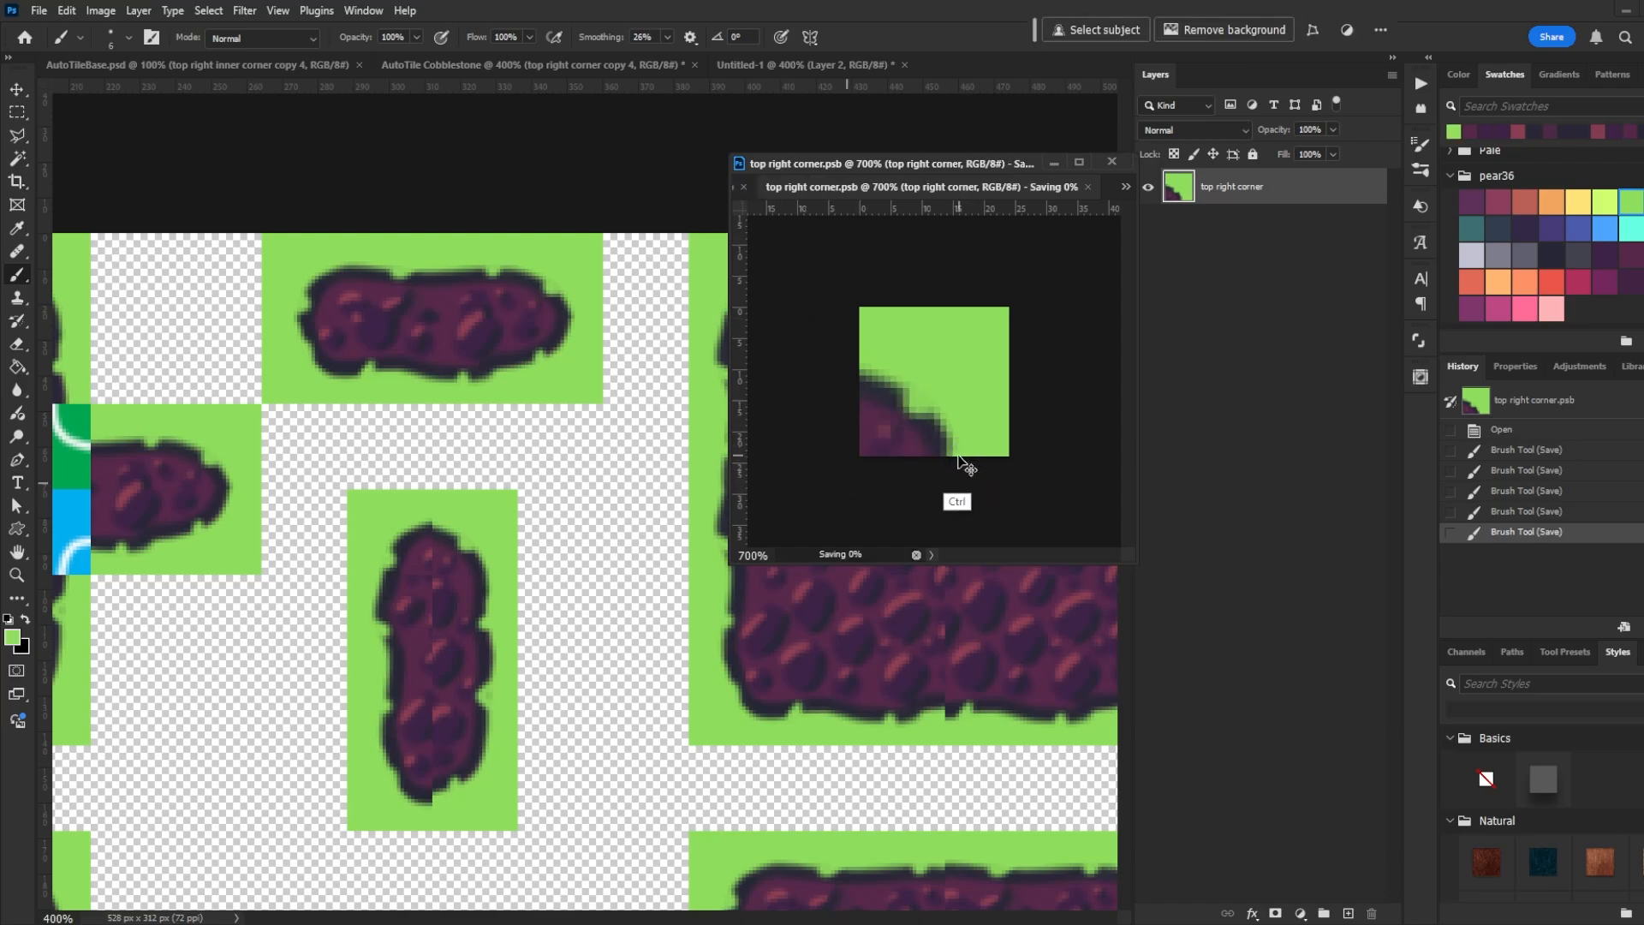
alt+click(942, 455)
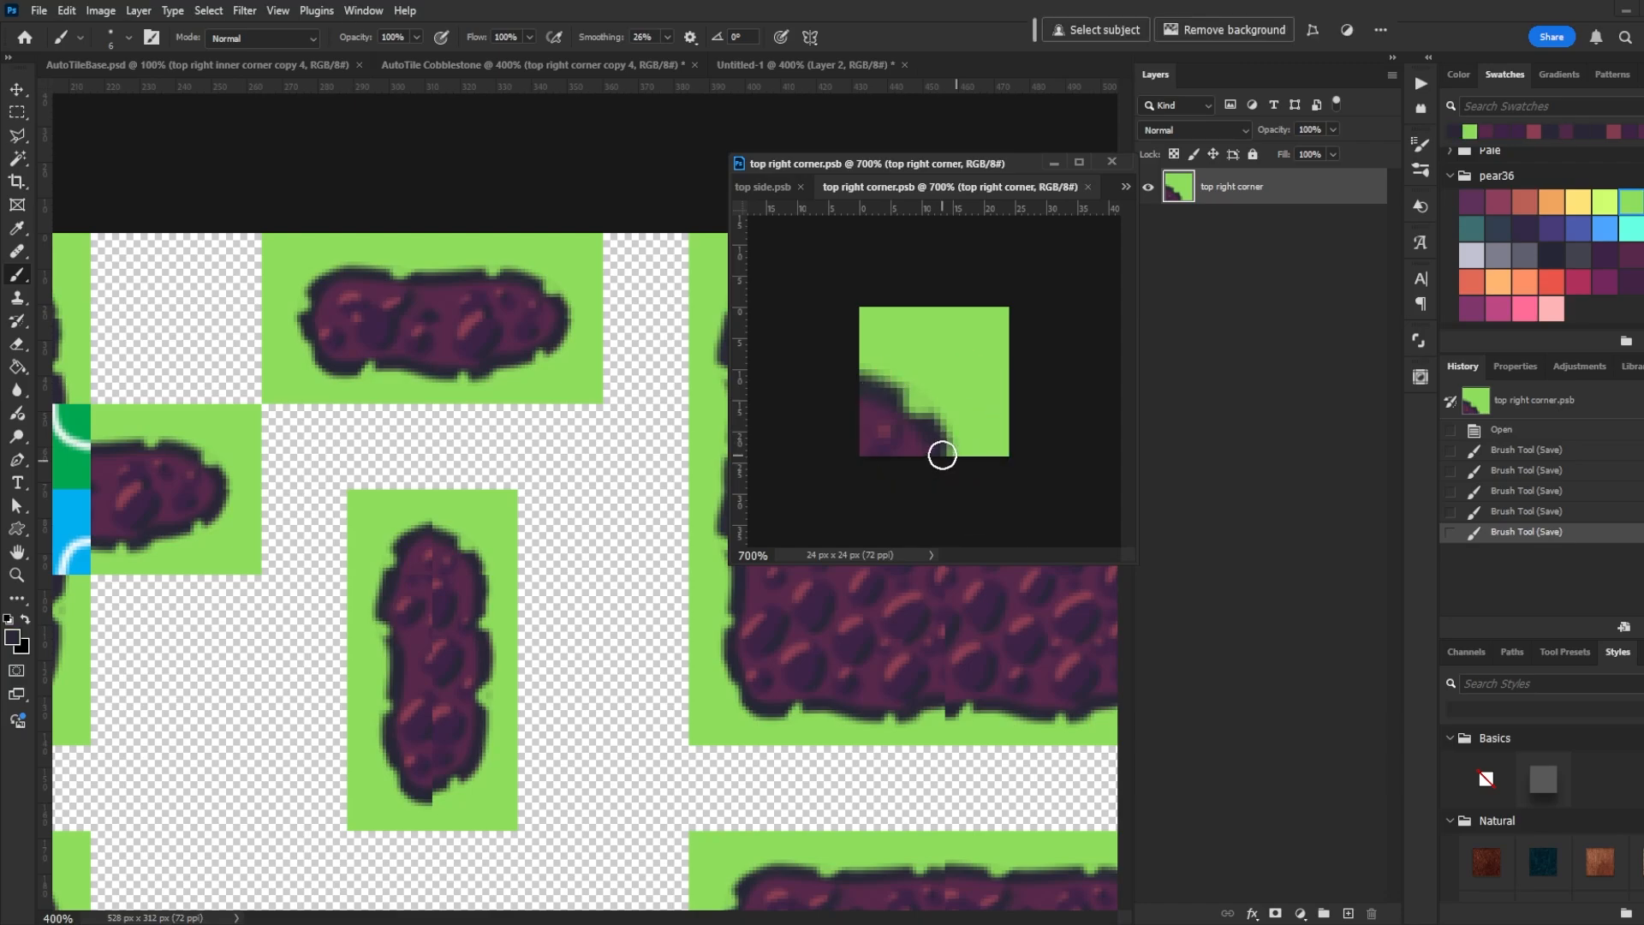
click(943, 451)
key(ctrl+s)
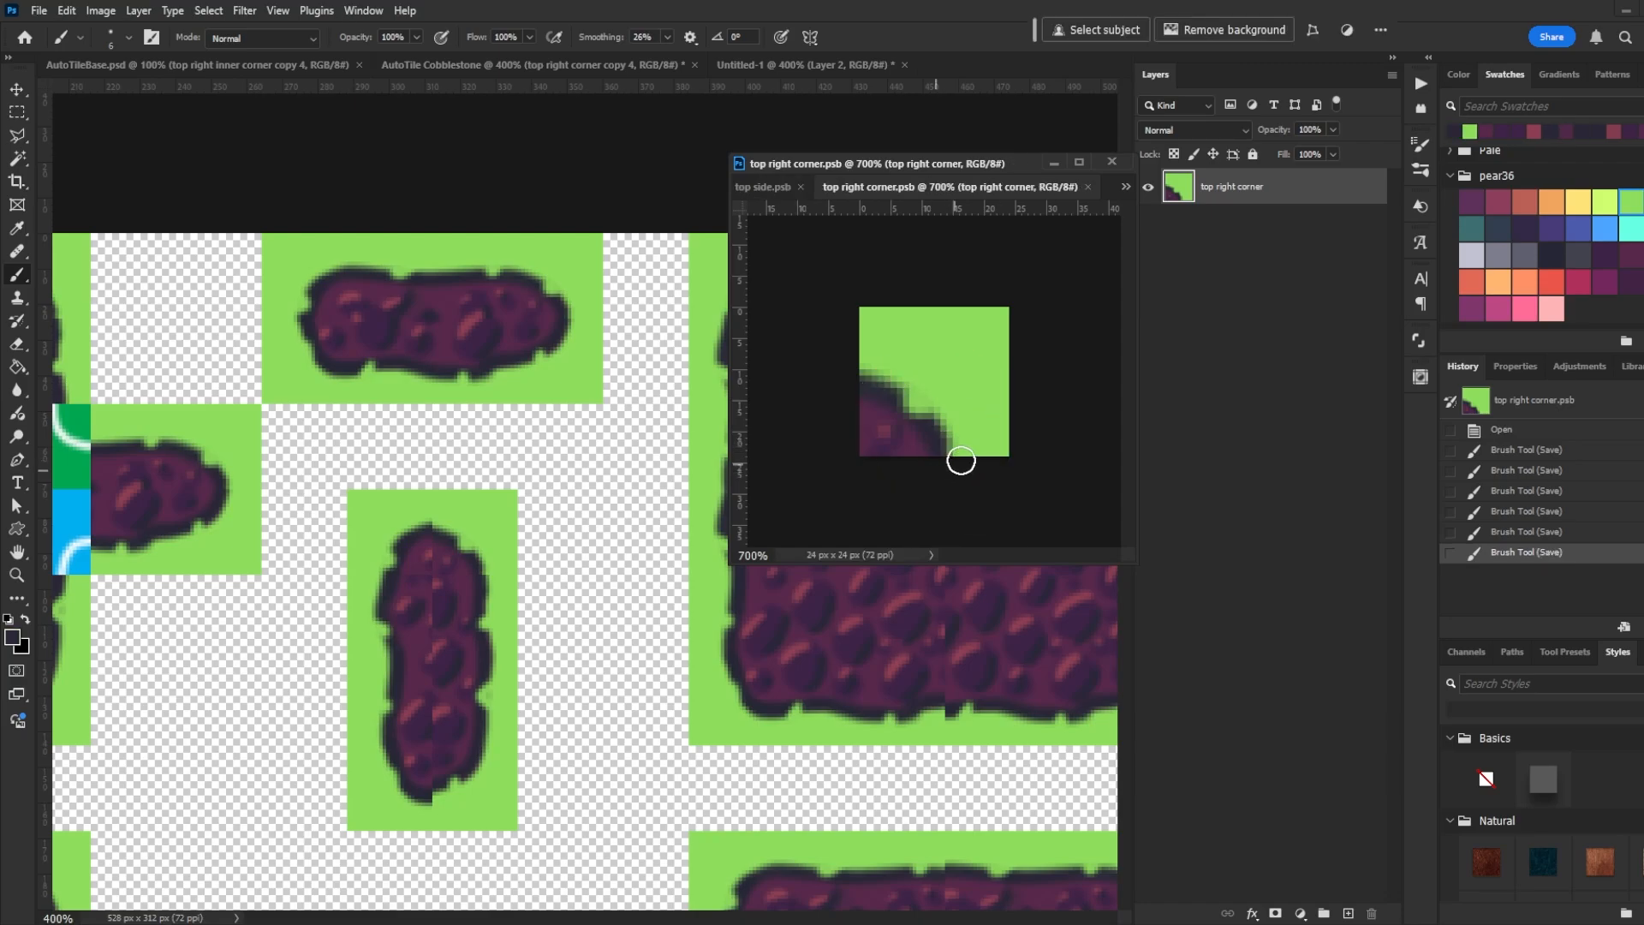
Return to AutoTile Cobblestone and reopen the horizontal strip's top side smart object
click(531, 67)
key(v)
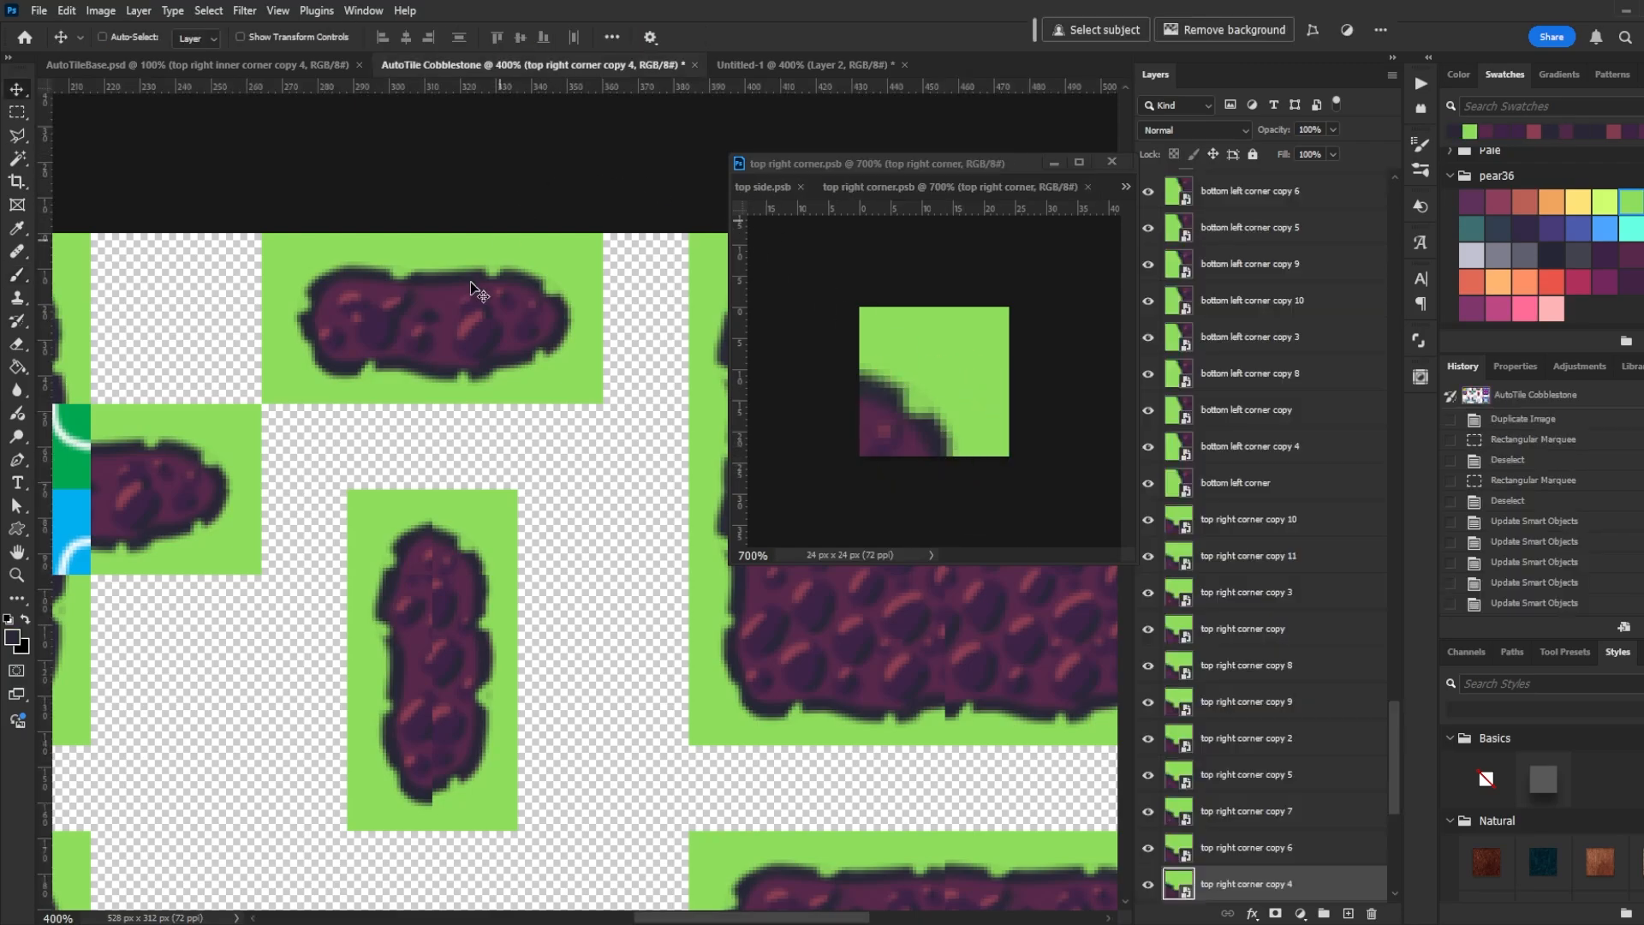
ctrl+click(424, 321)
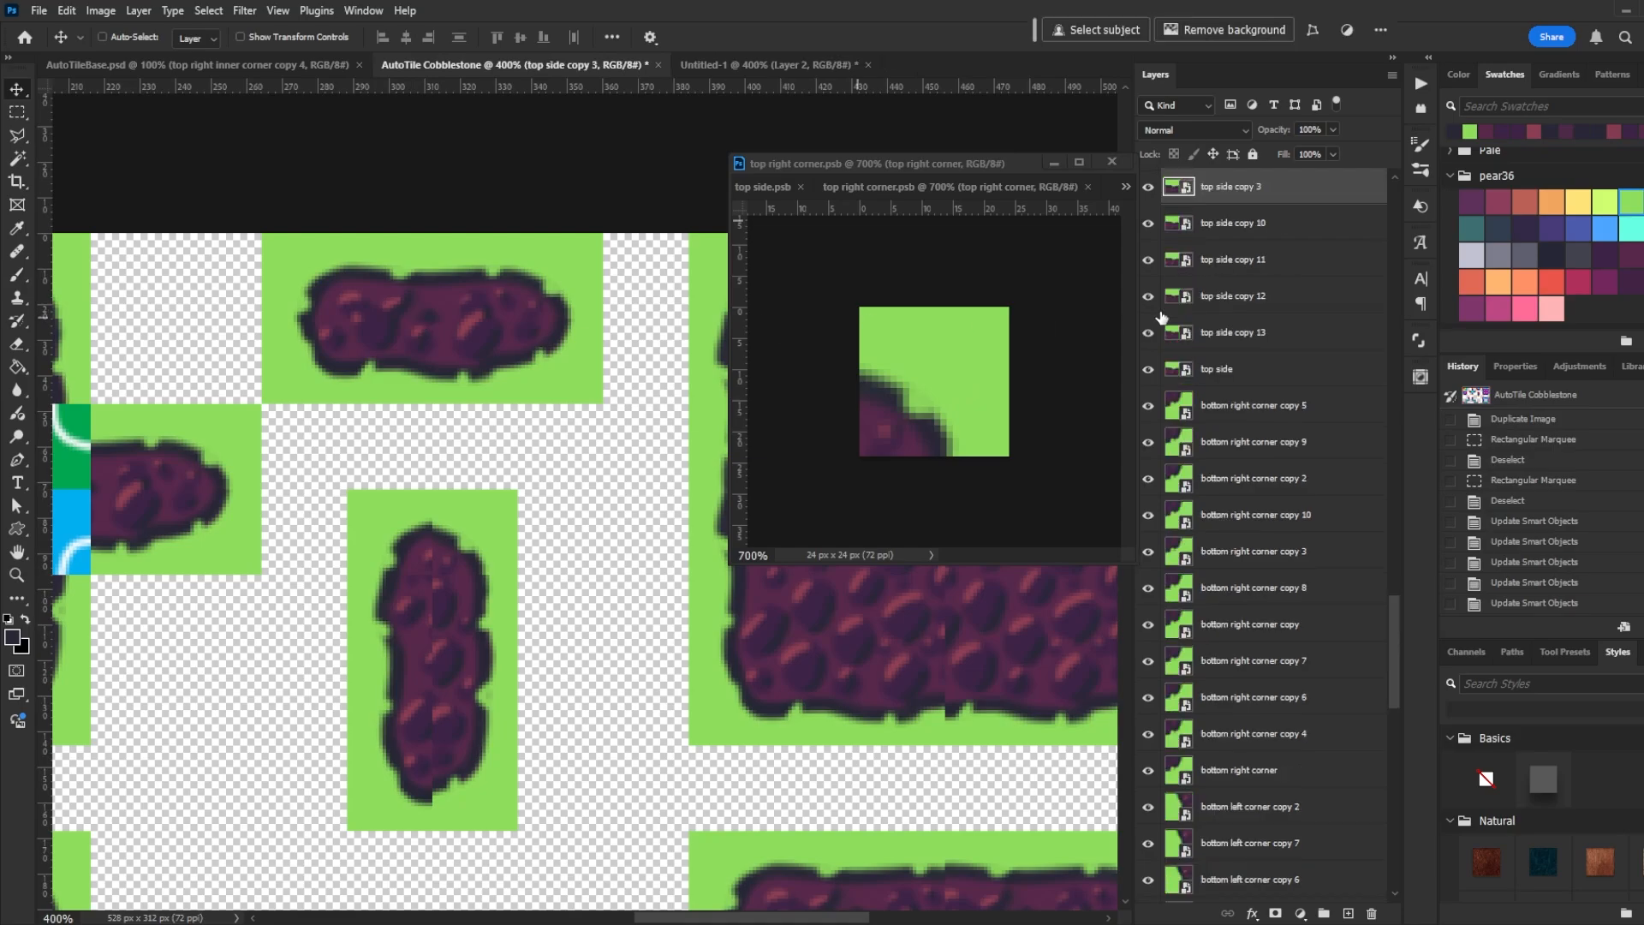
double_click(1178, 188)
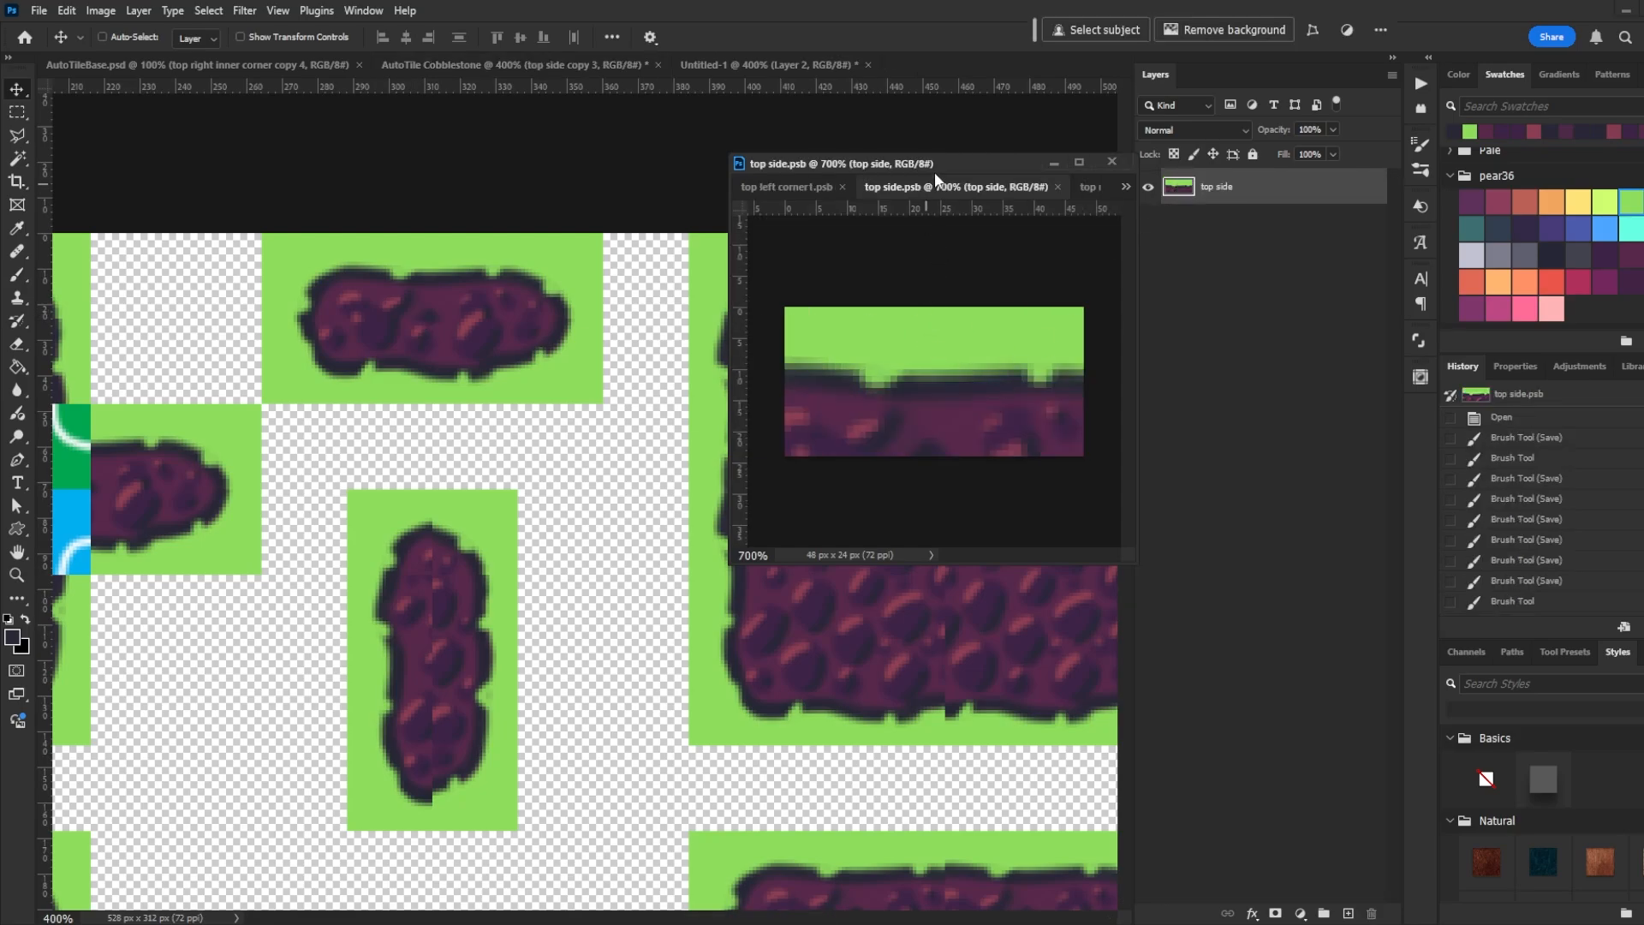
Brush sampled mid purple low near the top side tile's centre, sample a dark shade from the strip for the same edge and save
key(b)
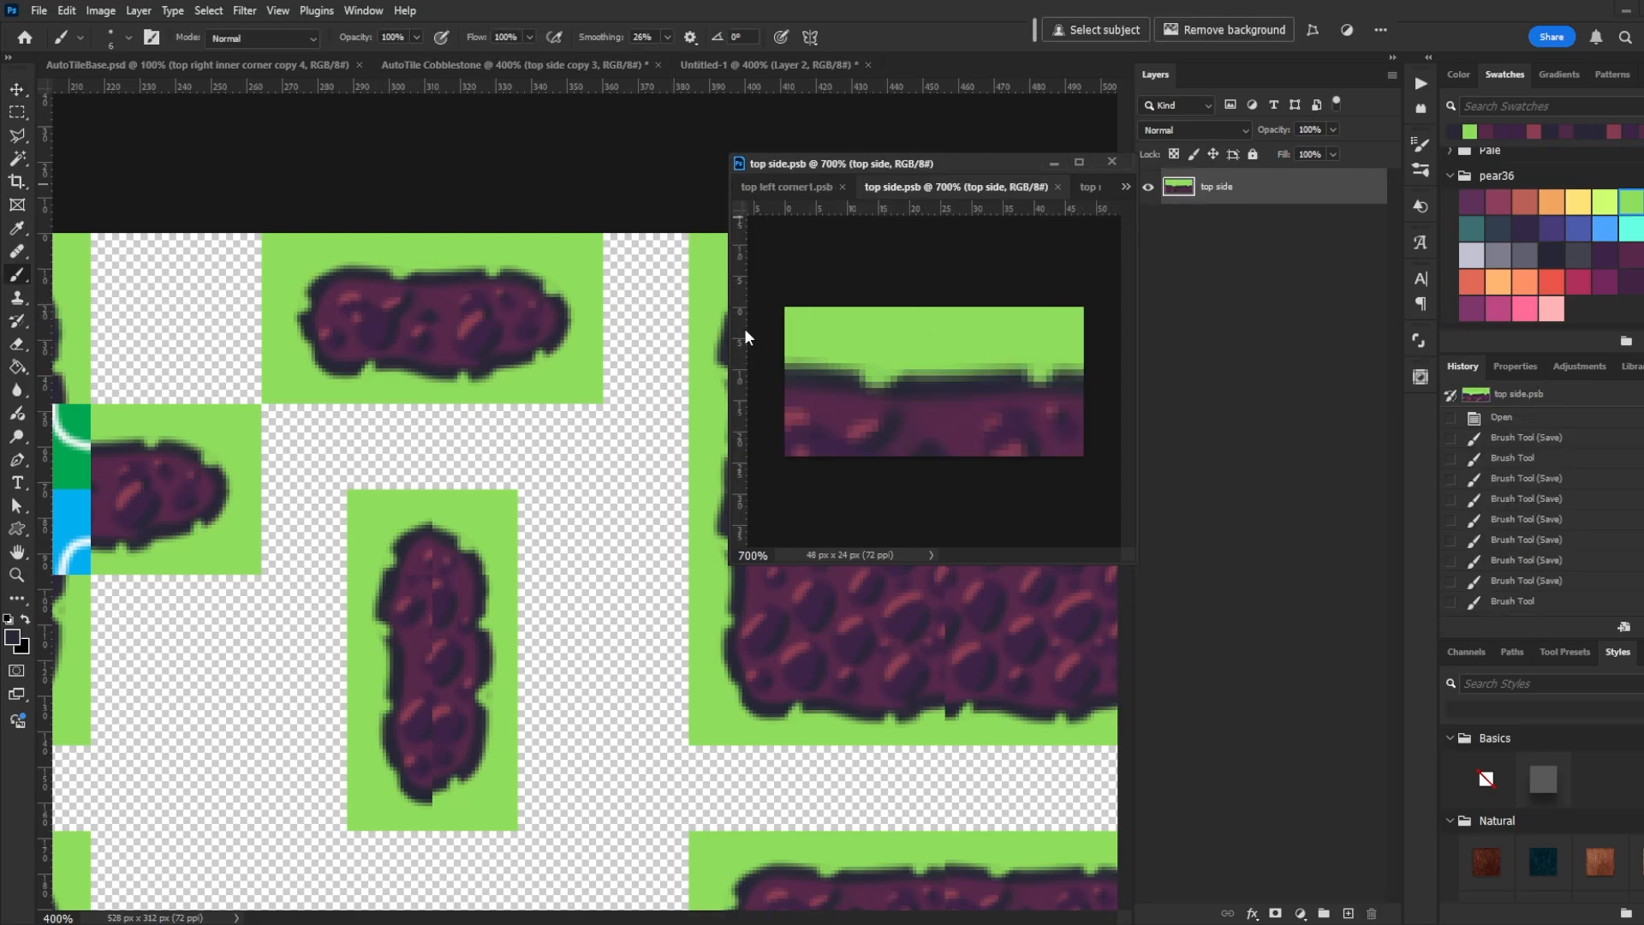
alt+click(946, 420)
mouse_move(881, 455)
mouse_down()
mouse_move(902, 459)
mouse_move(887, 471)
mouse_up()
key(ctrl+s)
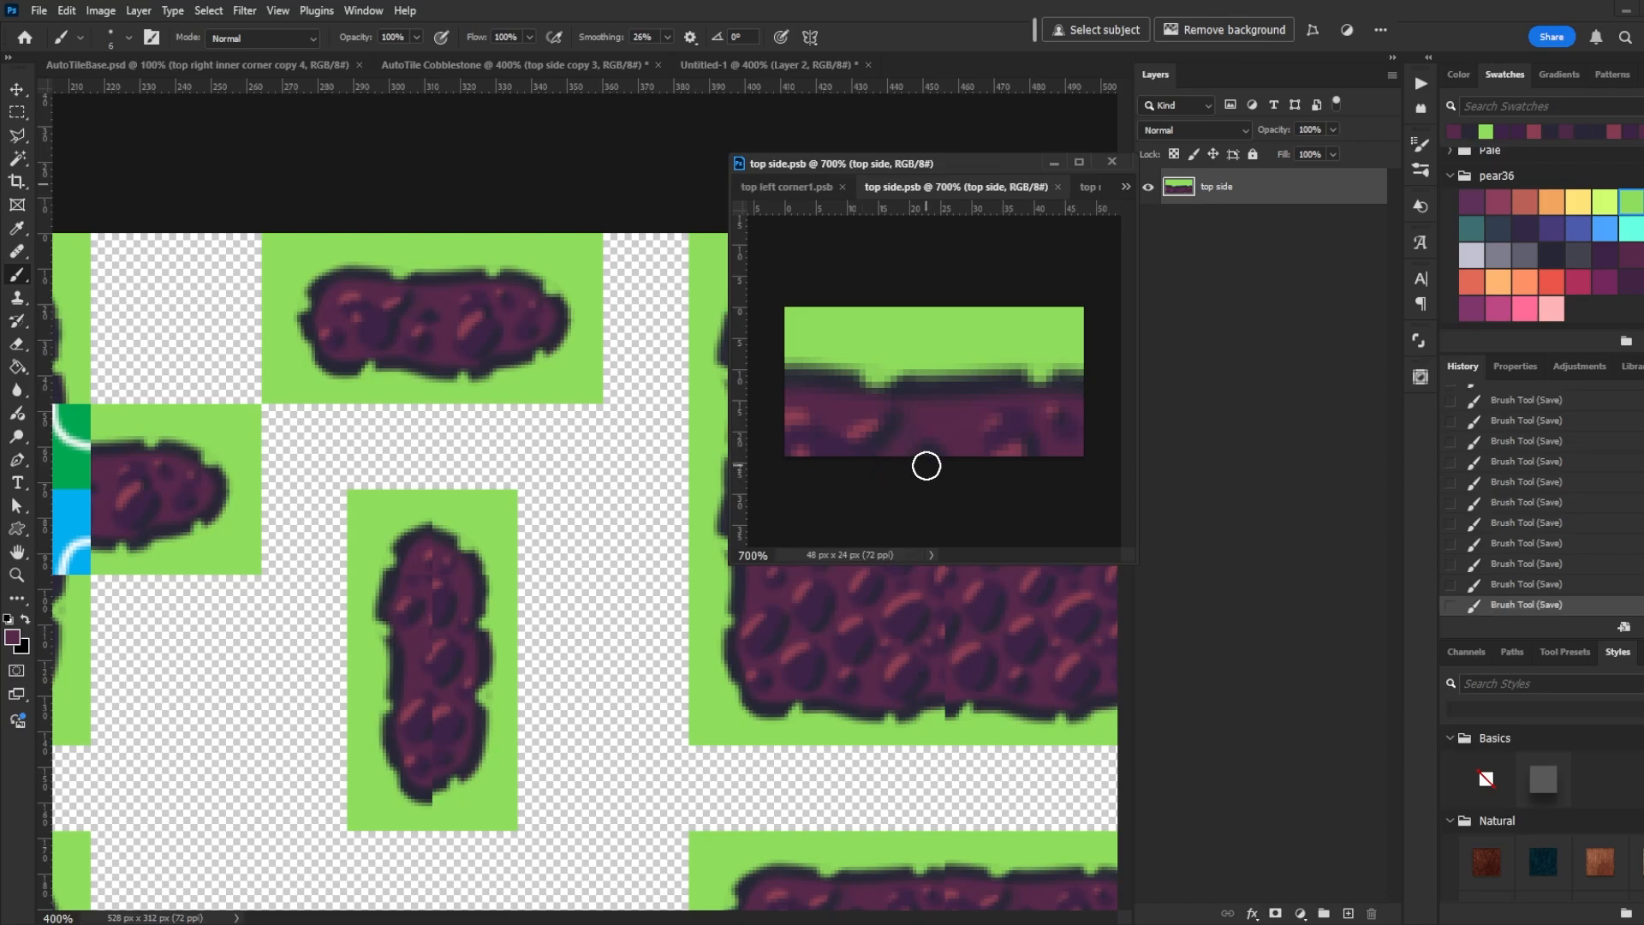
alt+click(425, 317)
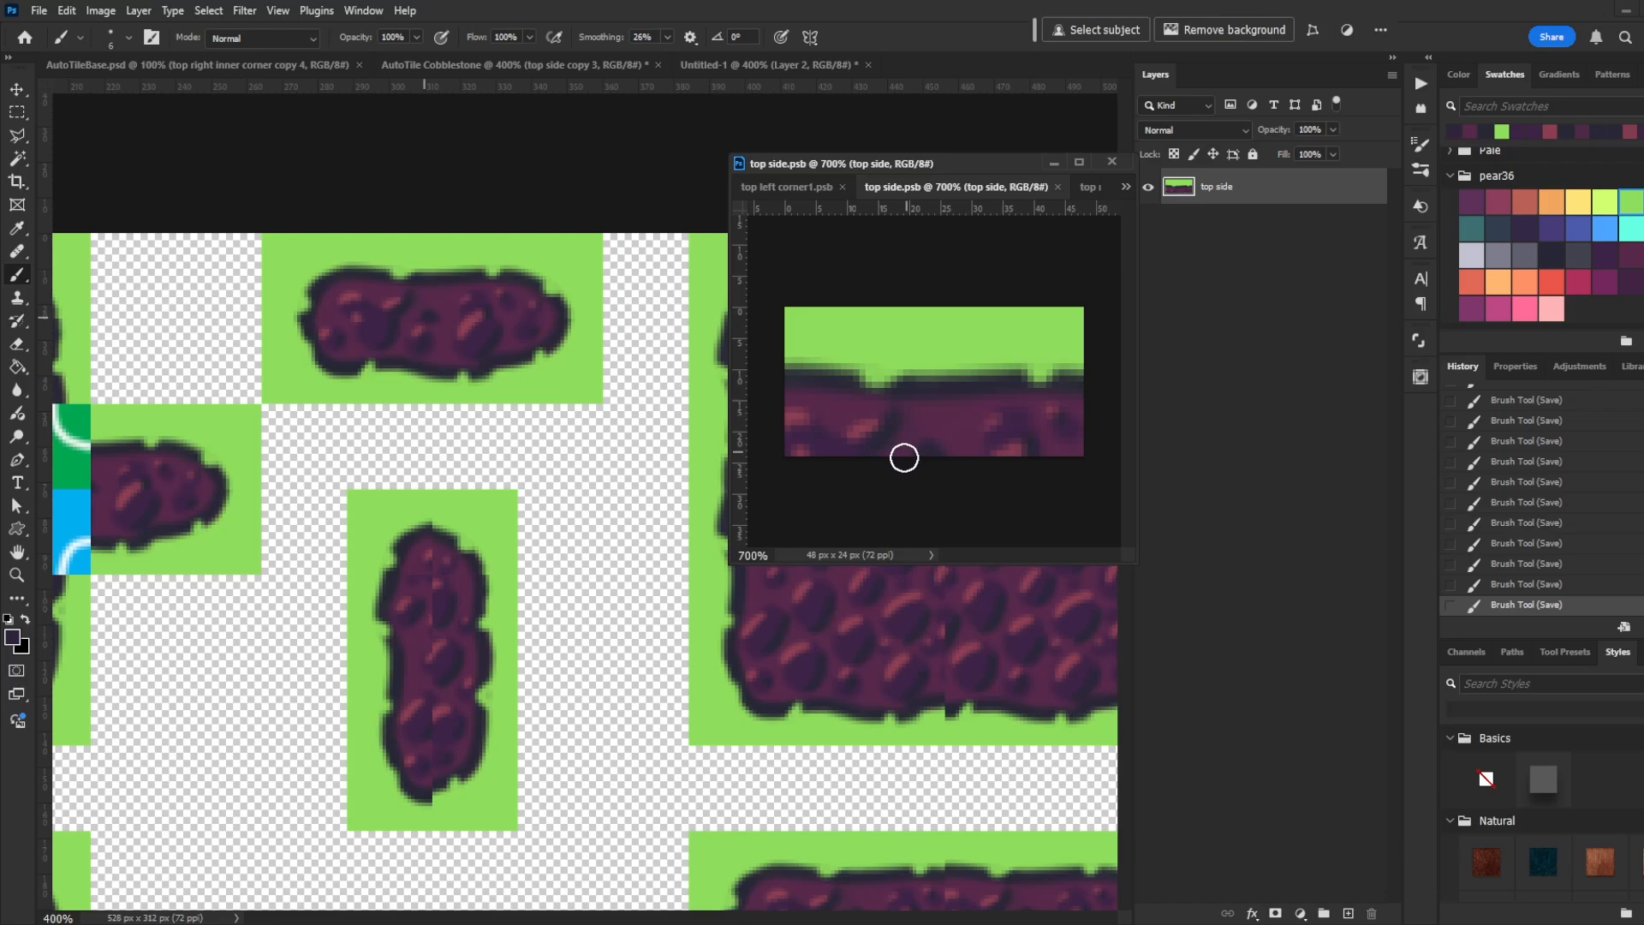
key(ctrl+s)
Inspect the vertical strip in AutoTile Cobblestone and open its top left corner smart object
click(527, 164)
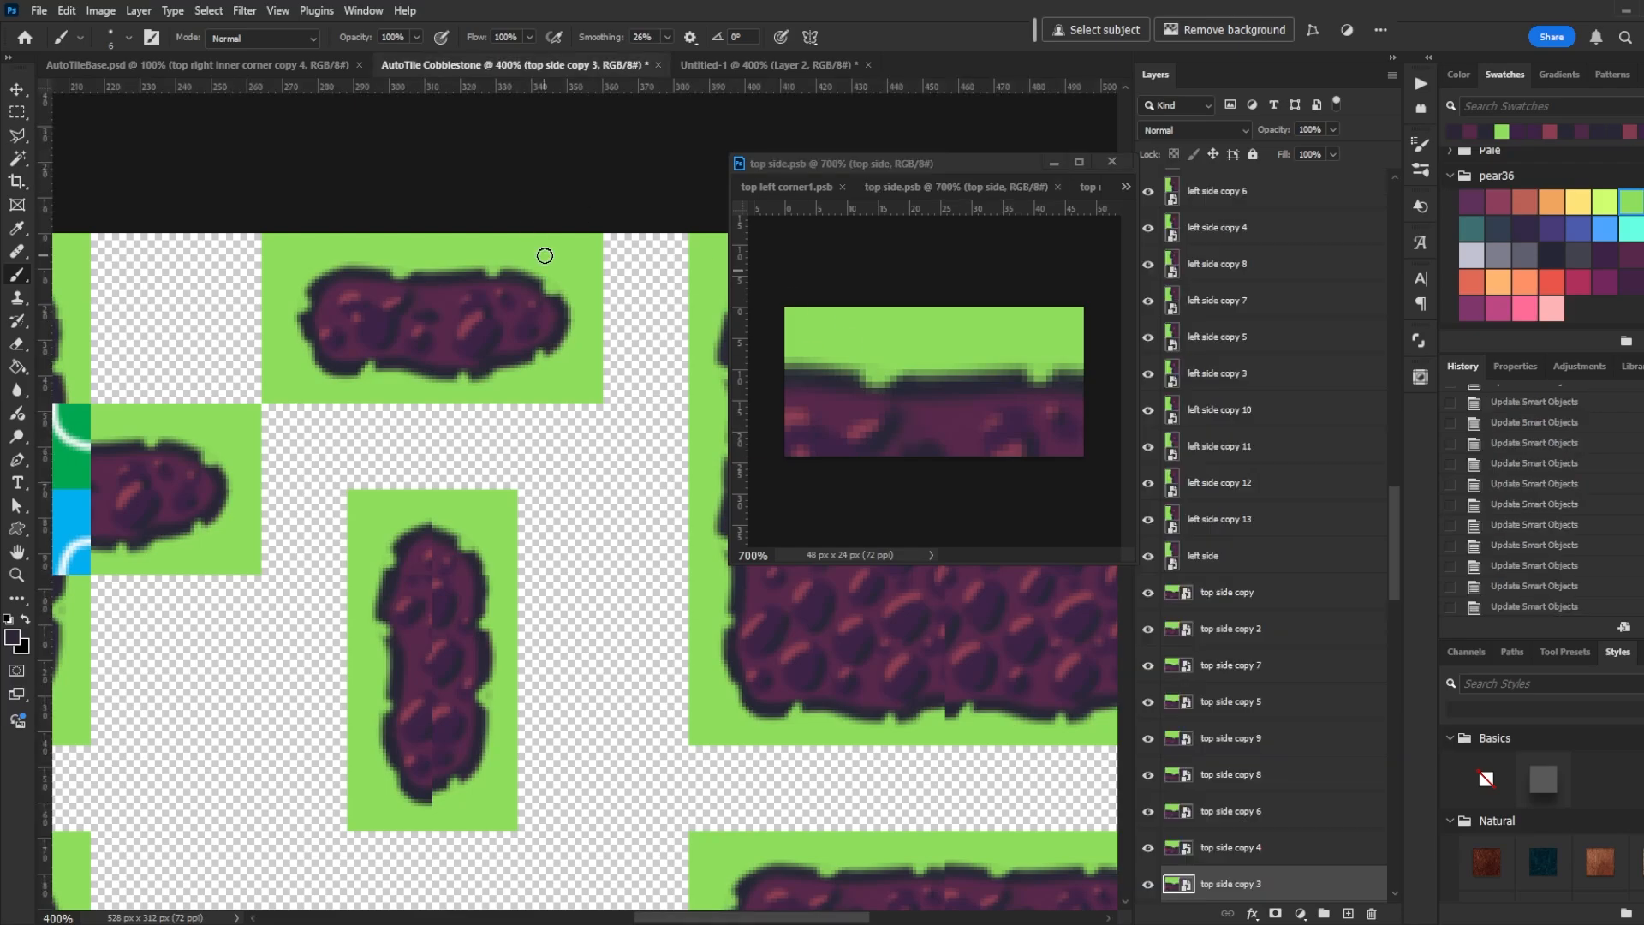
drag(512, 479, 567, 436)
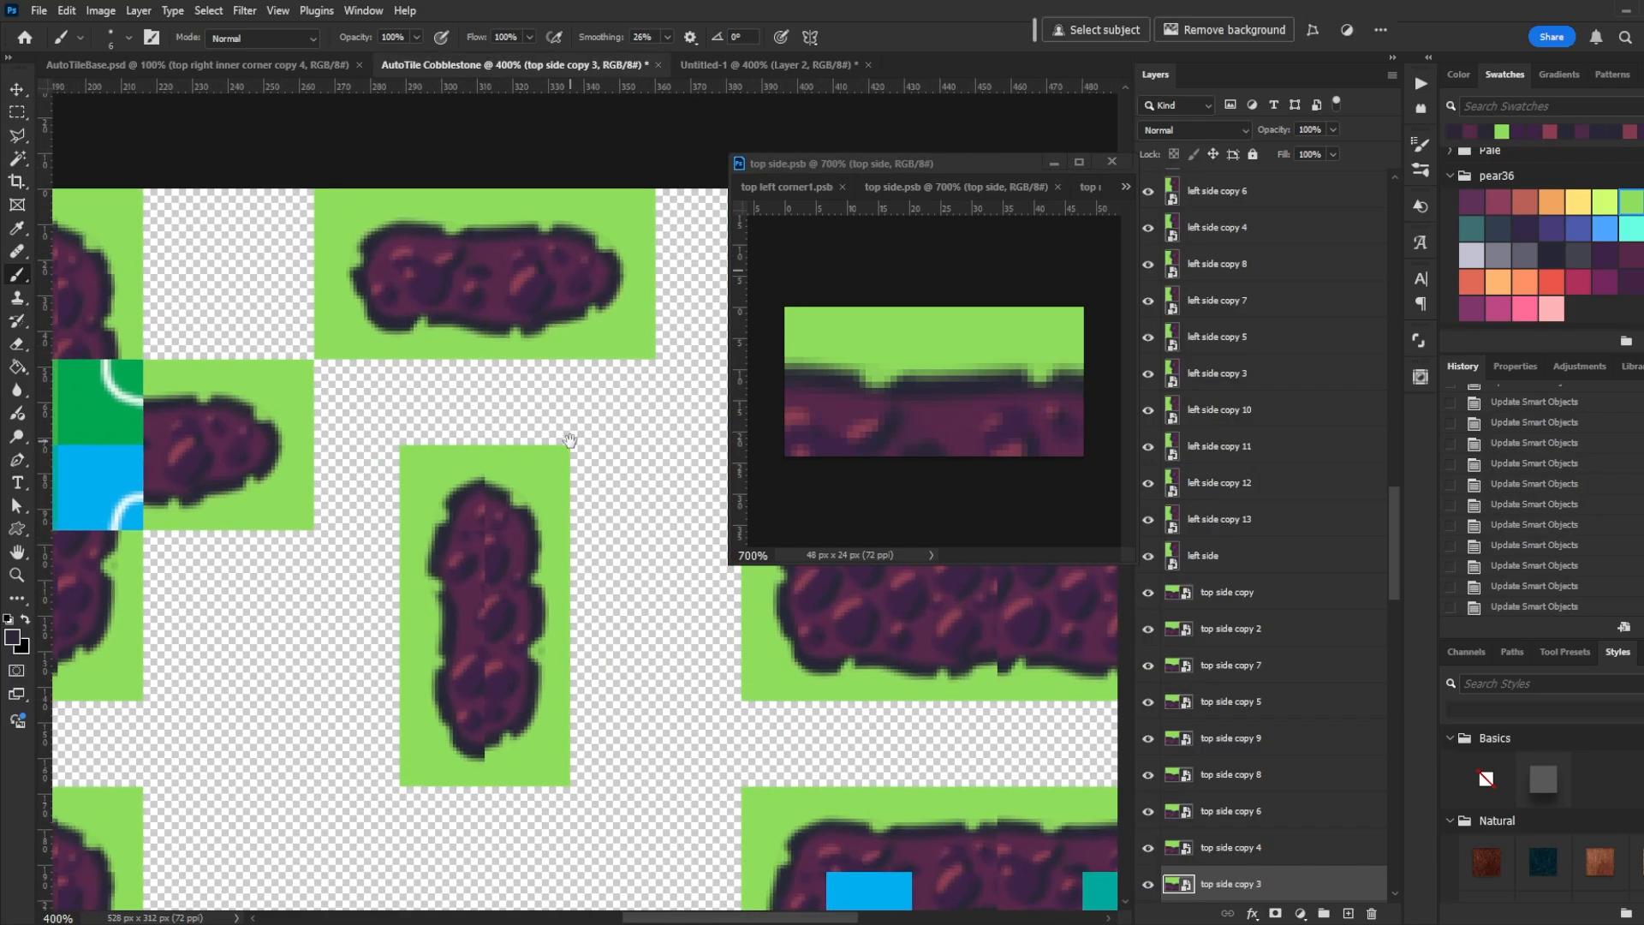
drag(625, 563, 658, 538)
key(v)
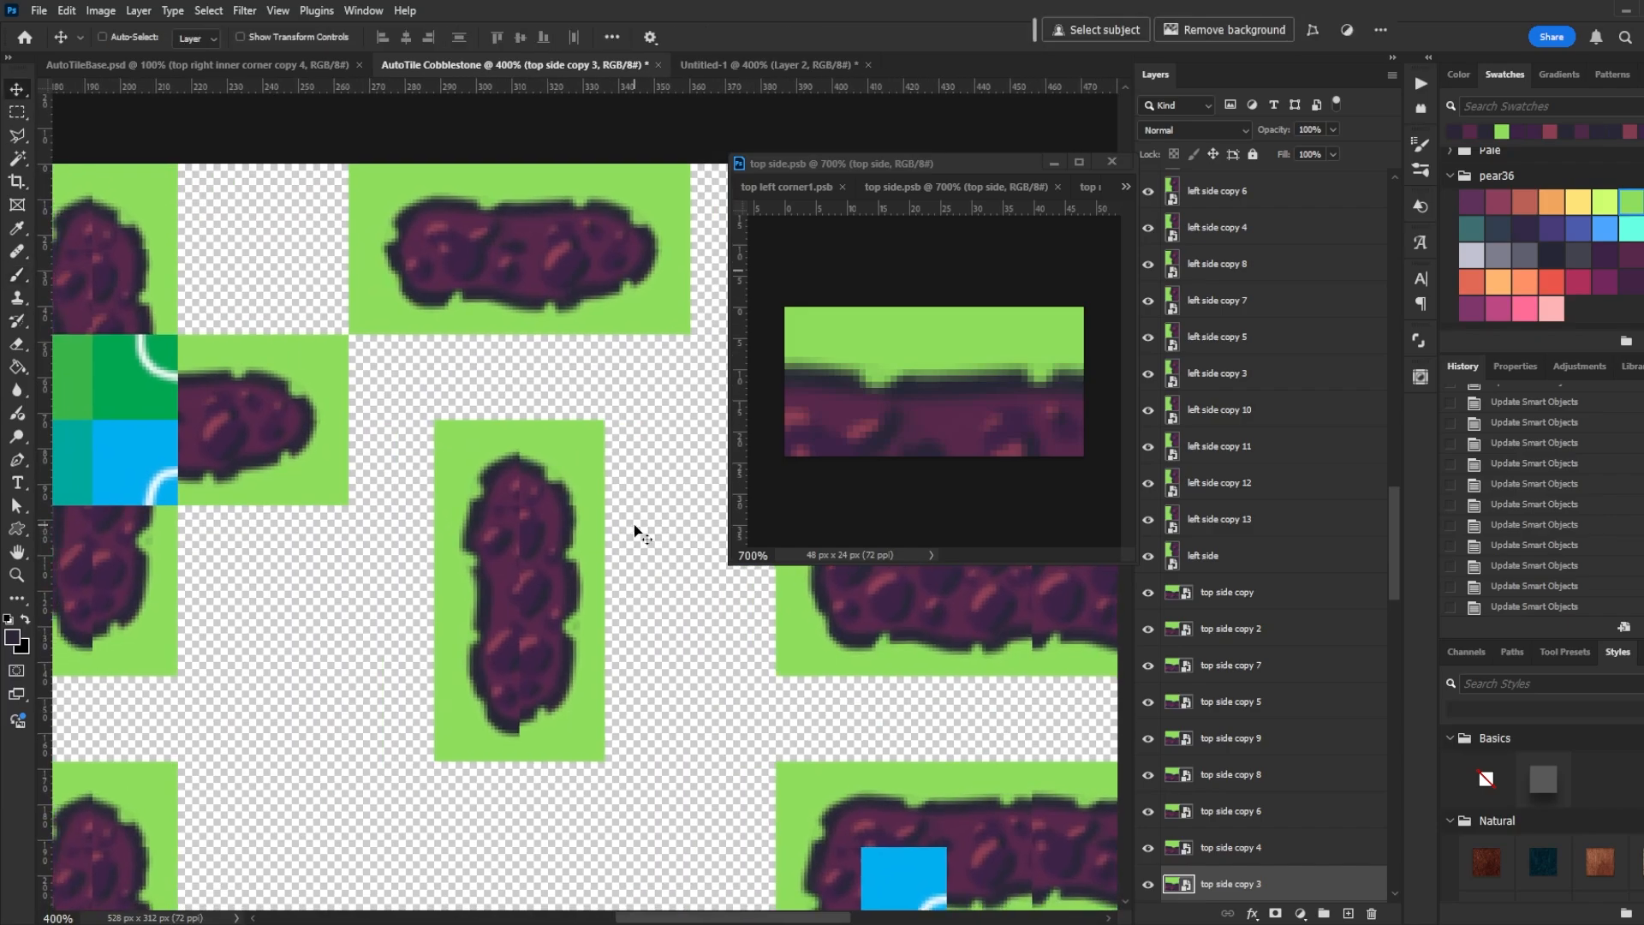
click(486, 506)
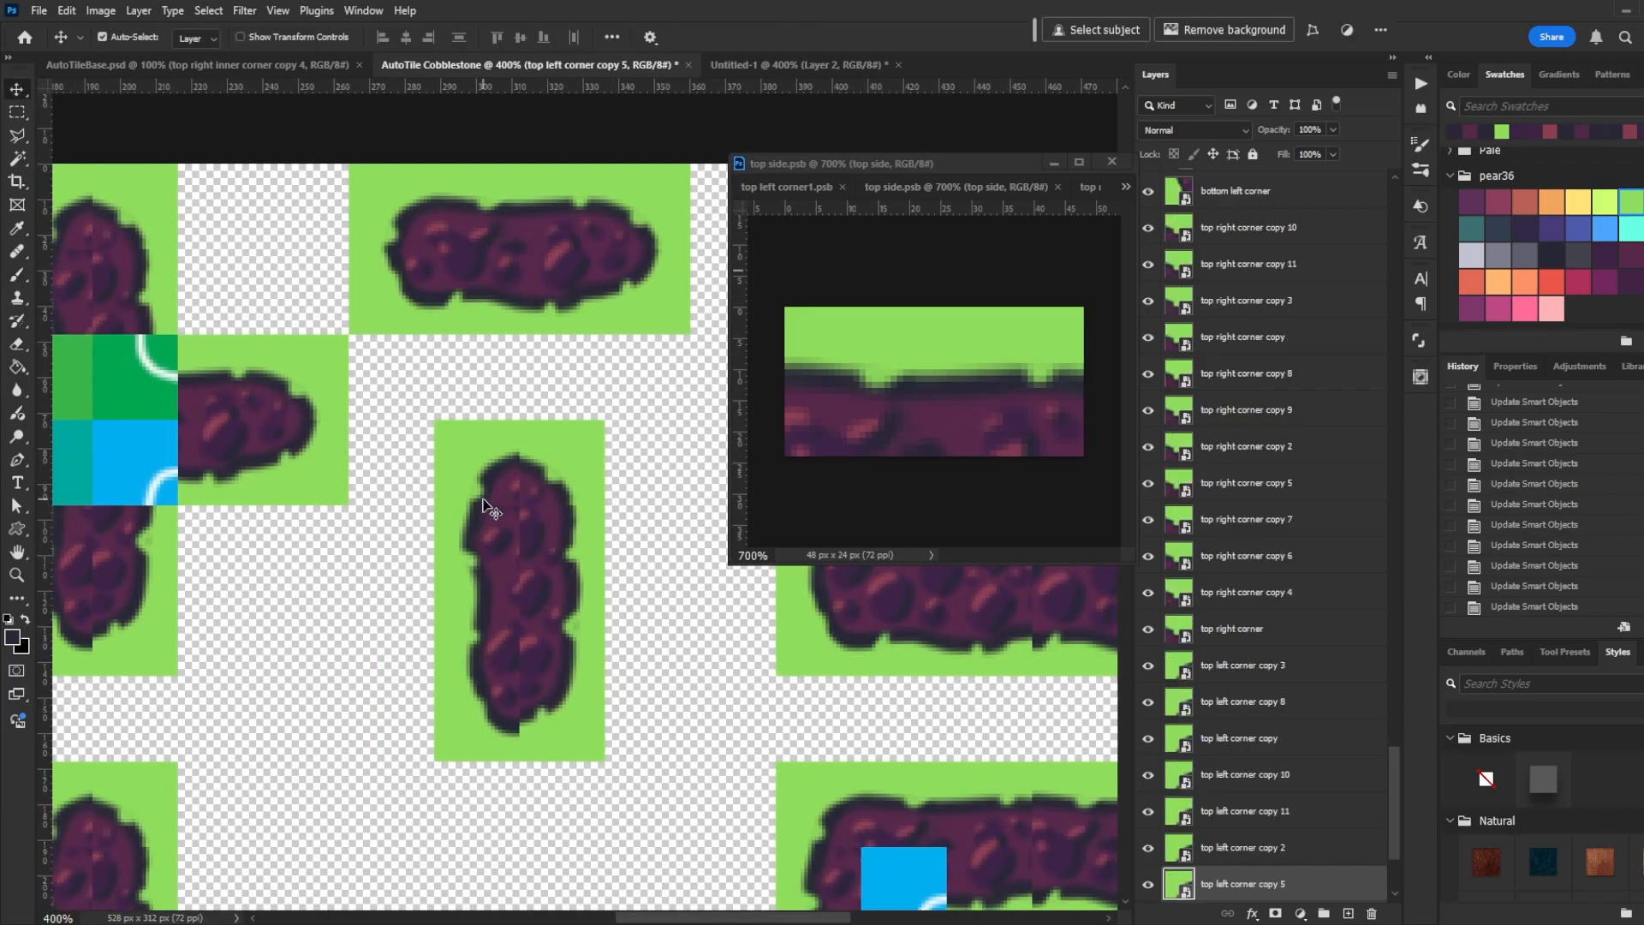
double_click(1178, 884)
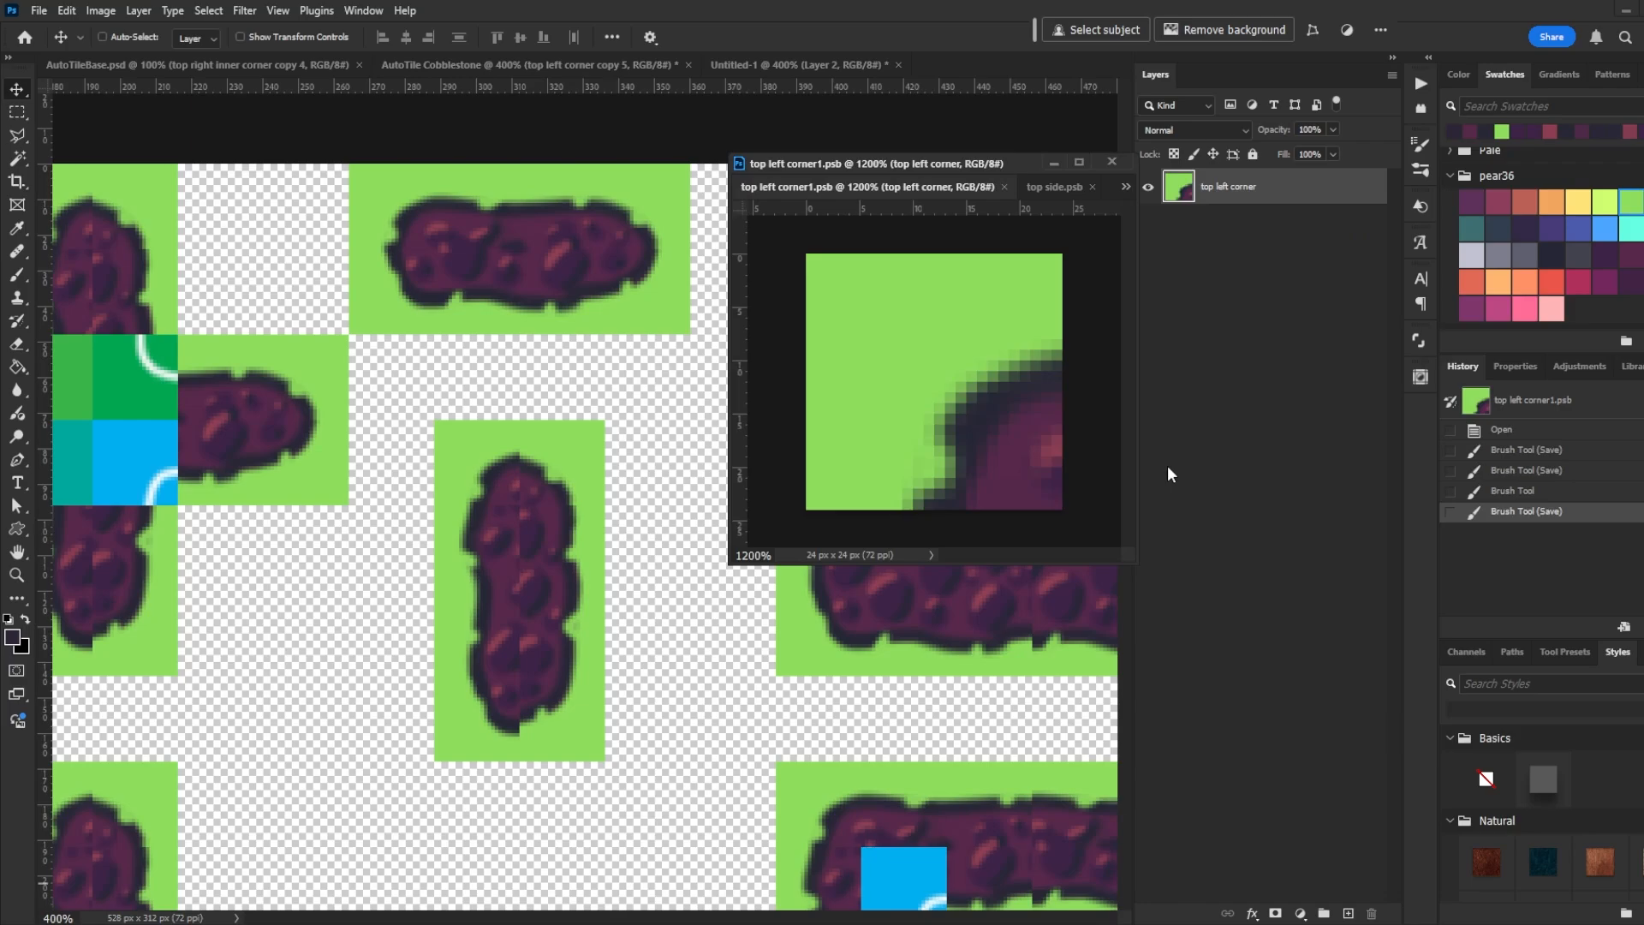
Return to AutoTile Cobblestone and open the vertical strip's top right corner smart object
click(669, 609)
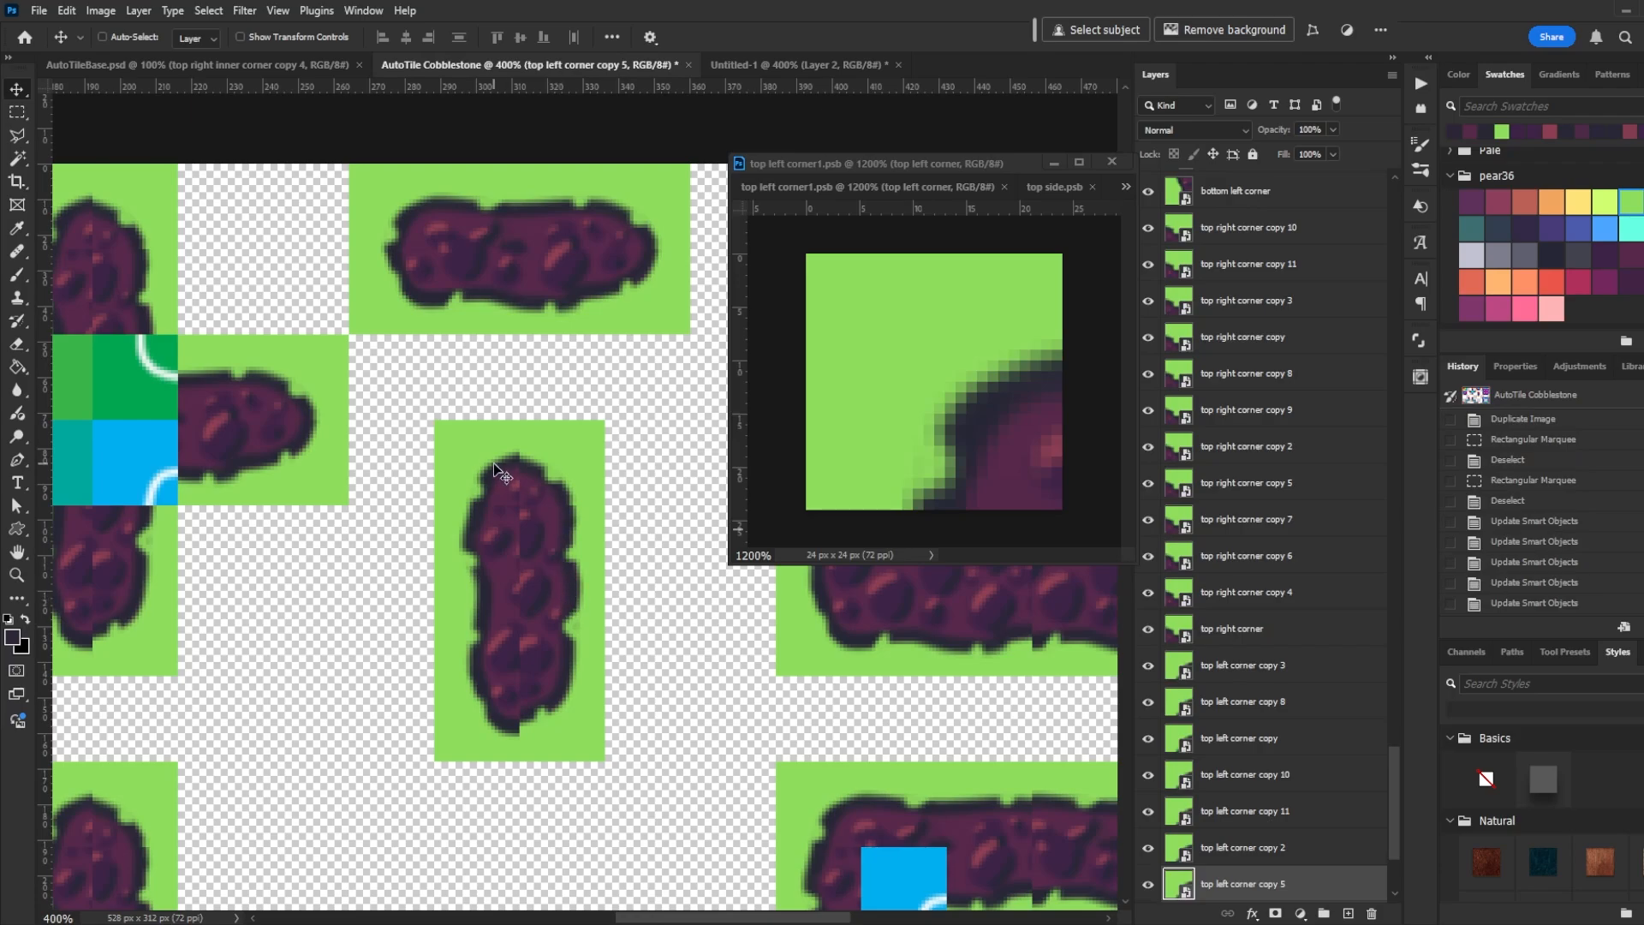
click(1064, 456)
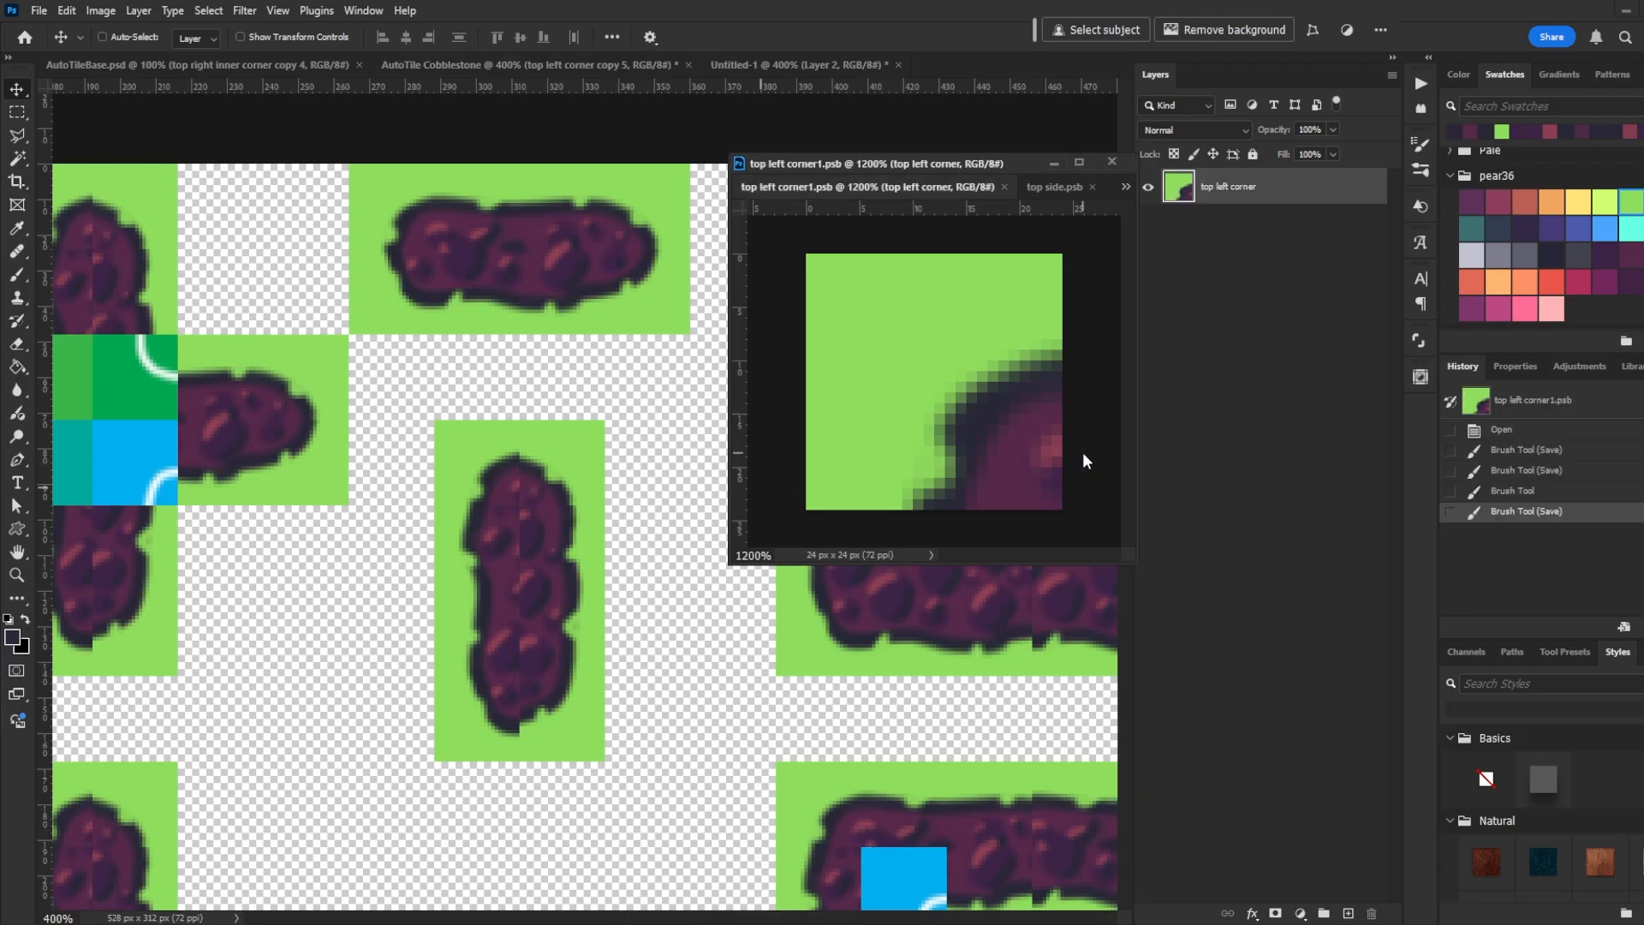
click(632, 382)
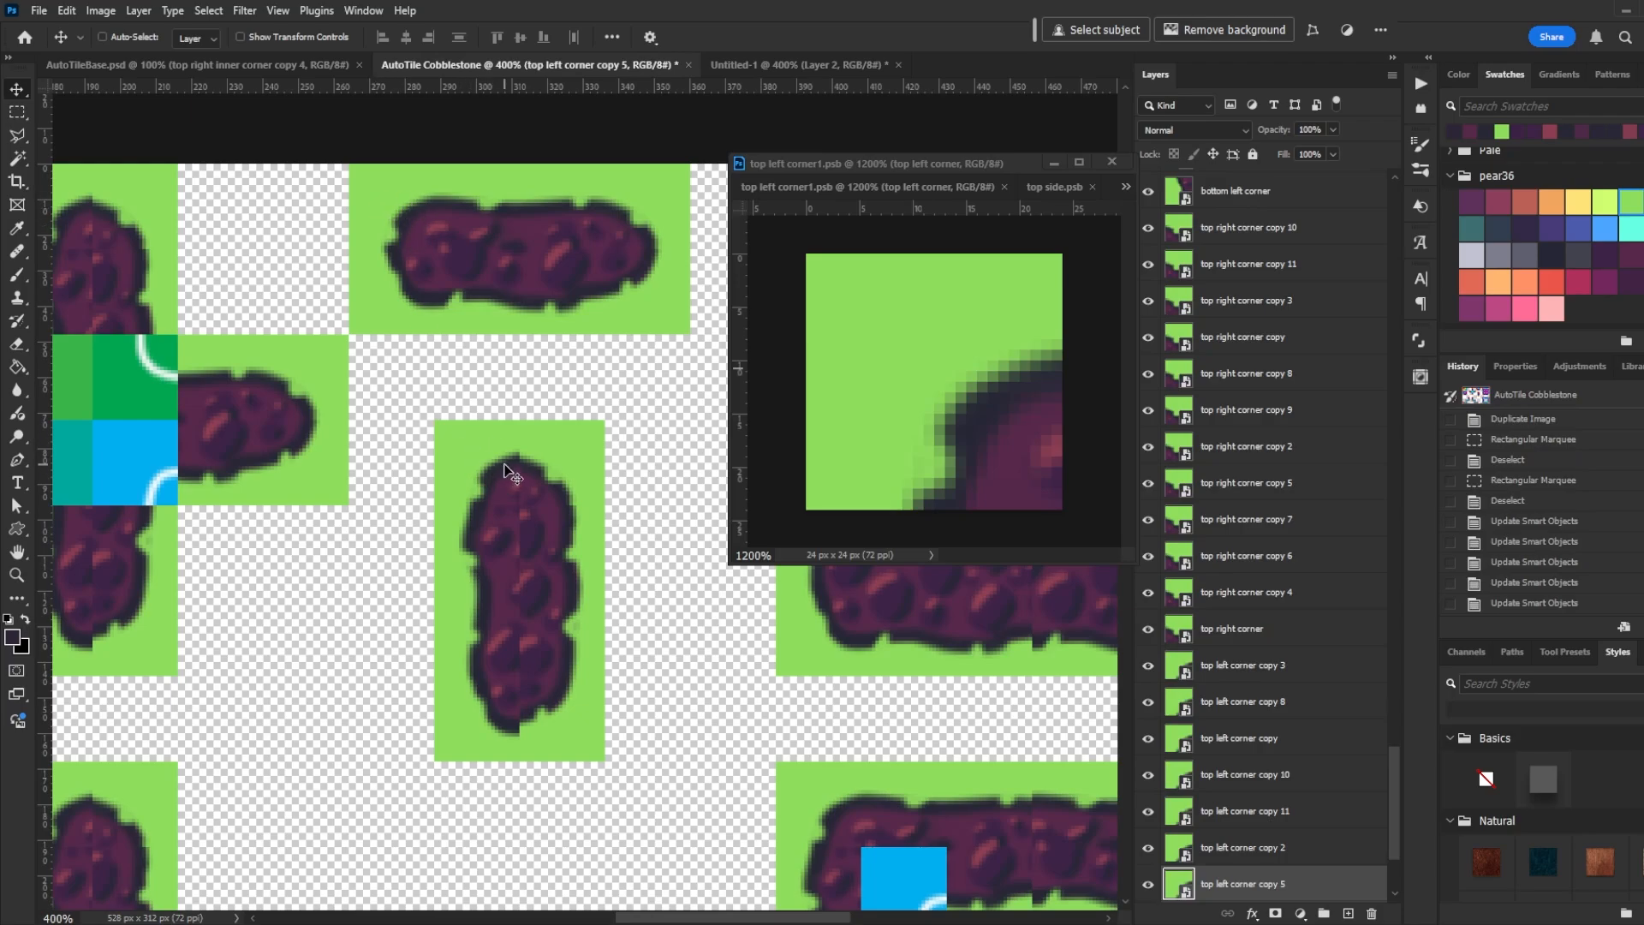
ctrl+double_click(539, 476)
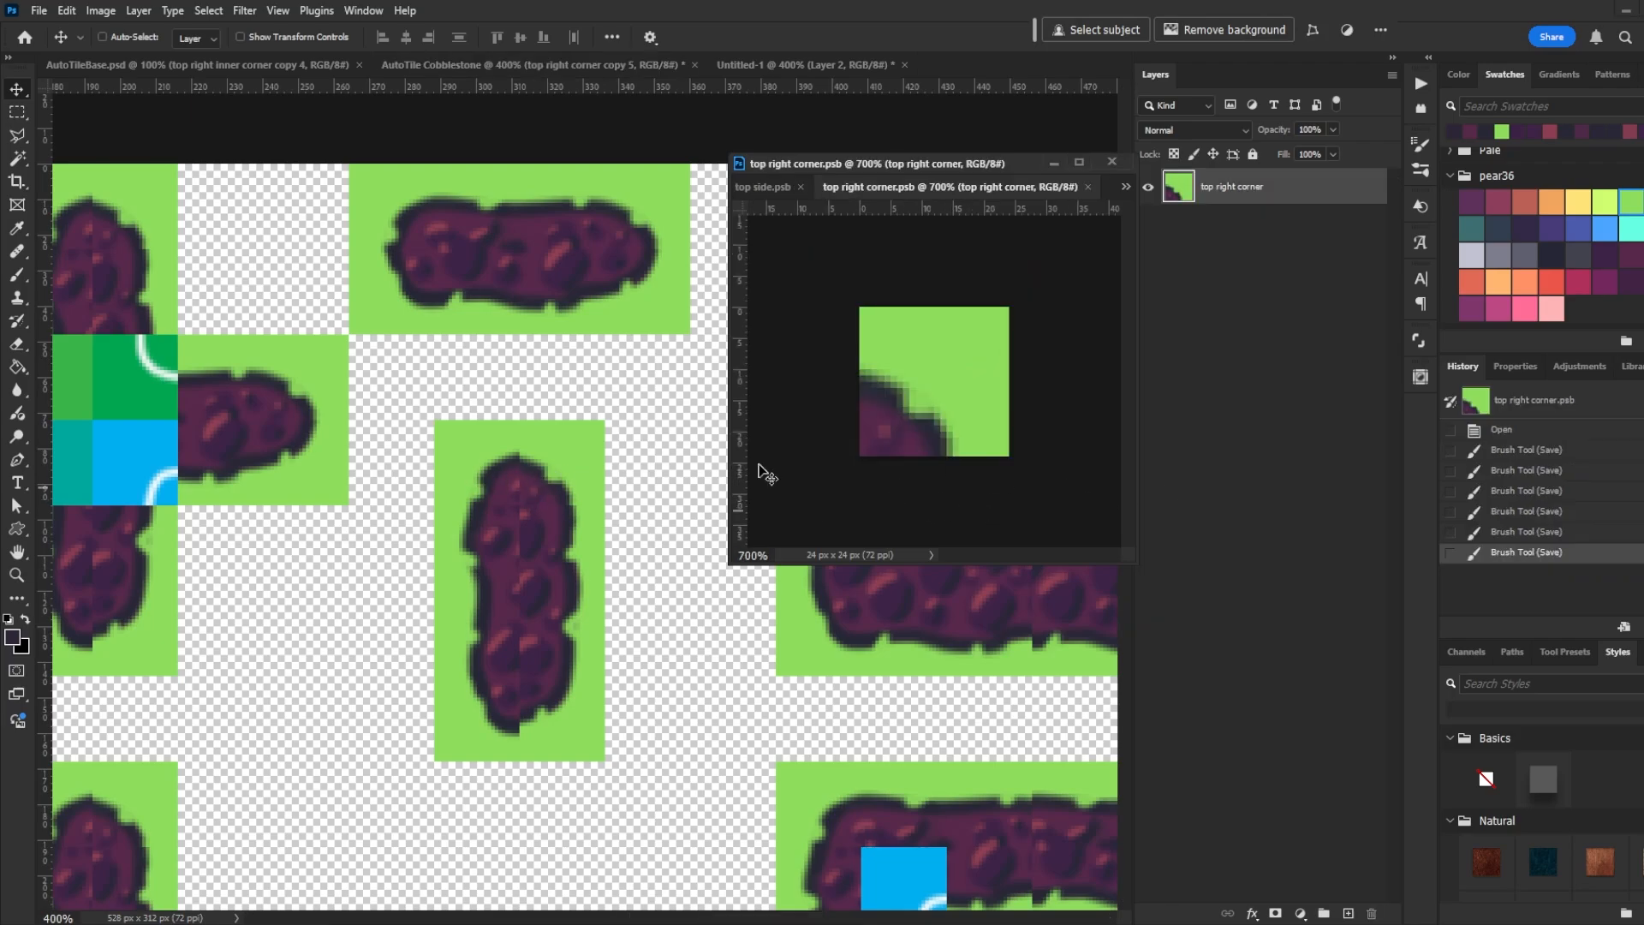
Brush sampled dark outline colour over the outline's upper end on the top right corner tile, redo the stroke lower, and save
key(b)
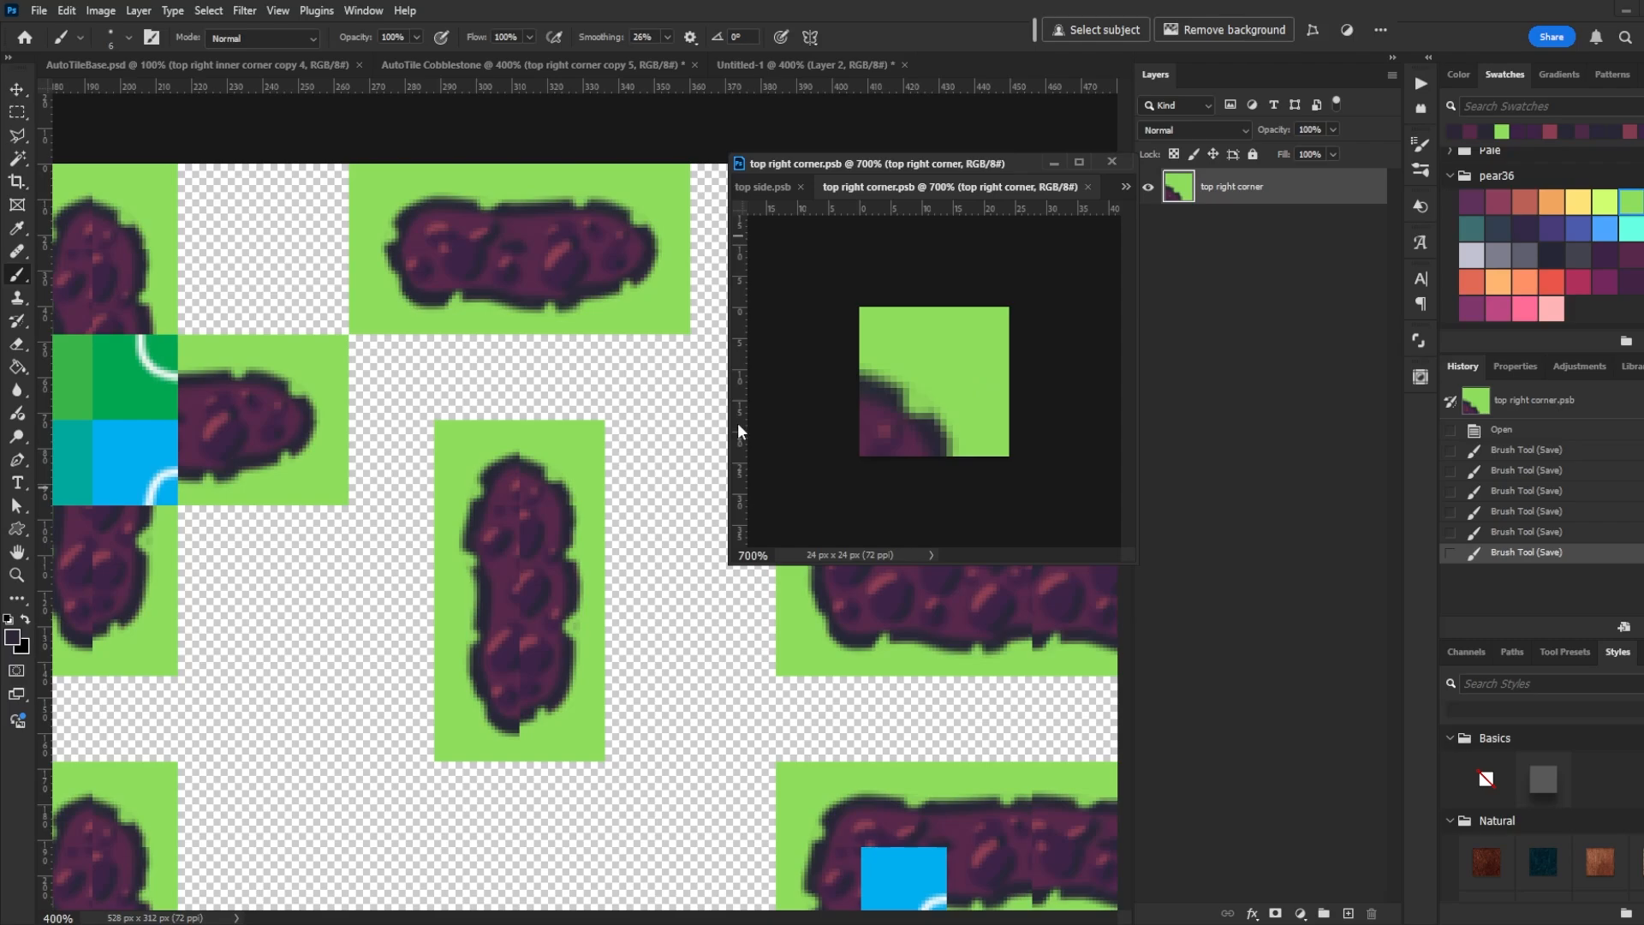
alt+click(889, 399)
mouse_move(862, 364)
mouse_down()
mouse_move(874, 382)
mouse_move(855, 381)
mouse_up()
key(ctrl+s)
key(ctrl+z)
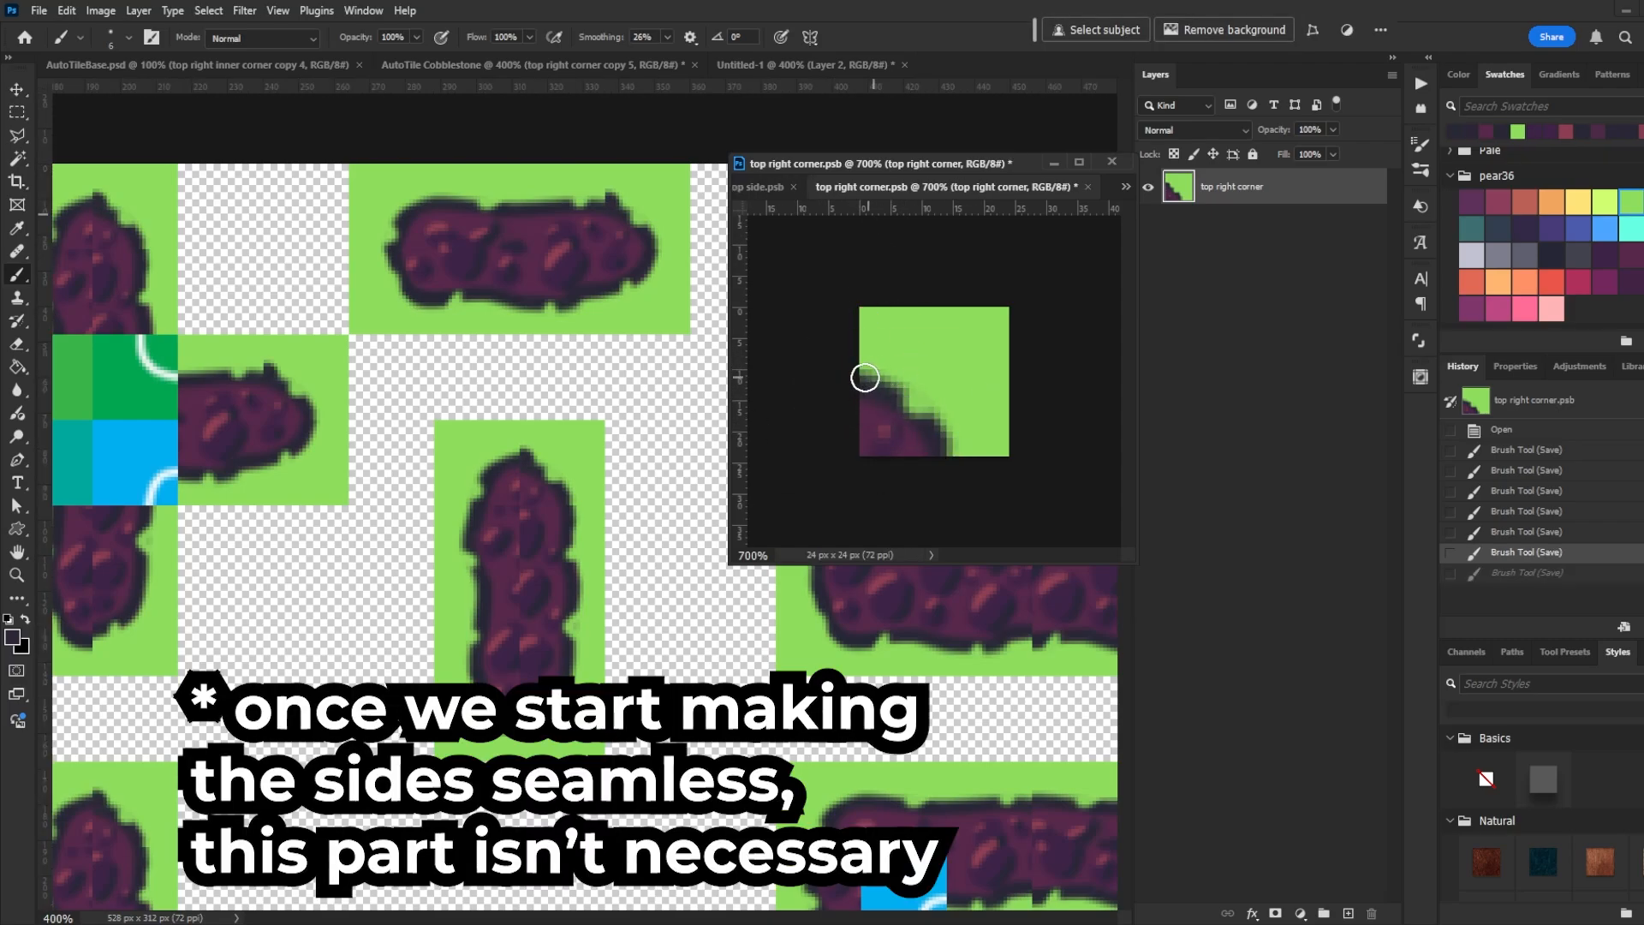
key(ctrl+shift+z)
key(ctrl+s)
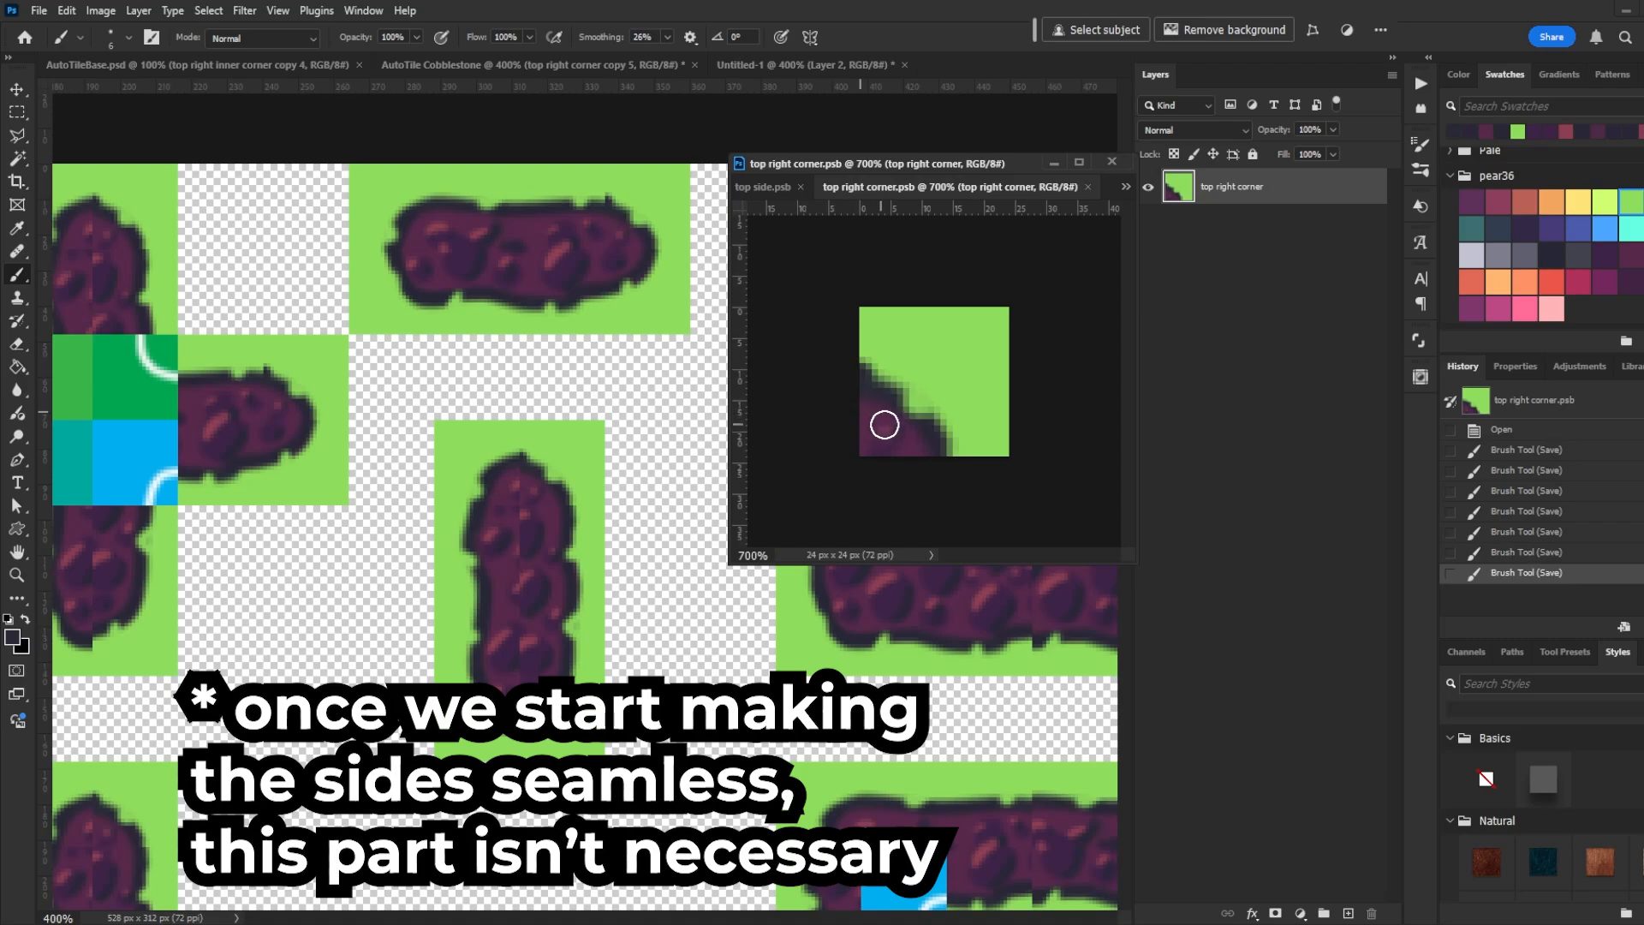
key(ctrl+z)
drag(863, 367, 877, 391)
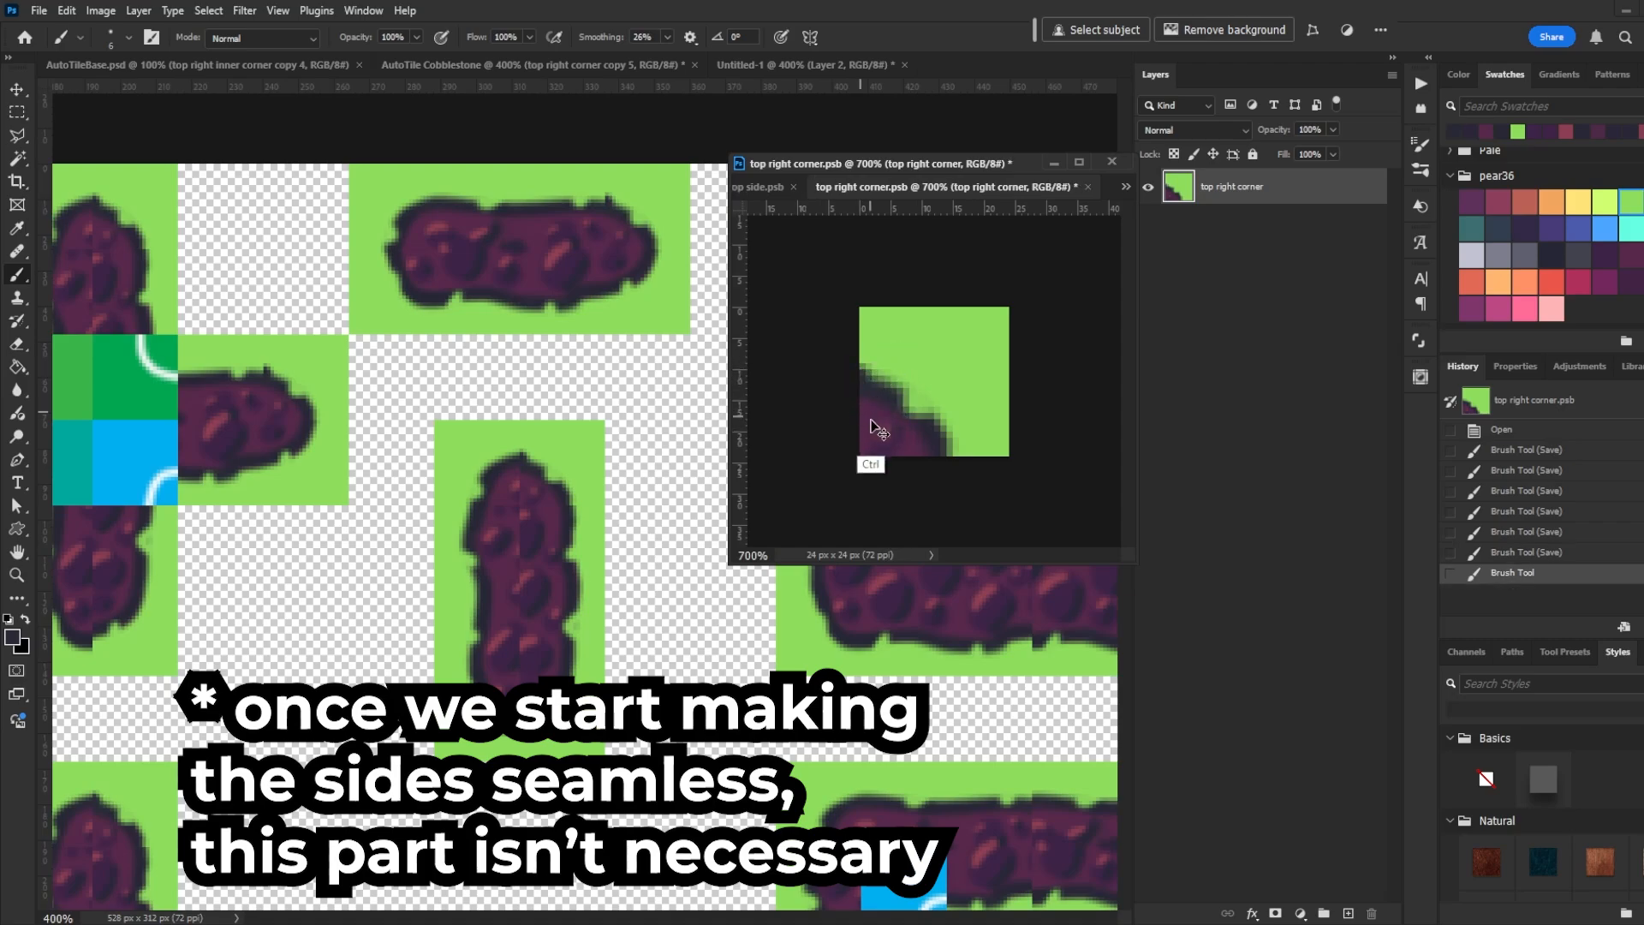
key(ctrl+s)
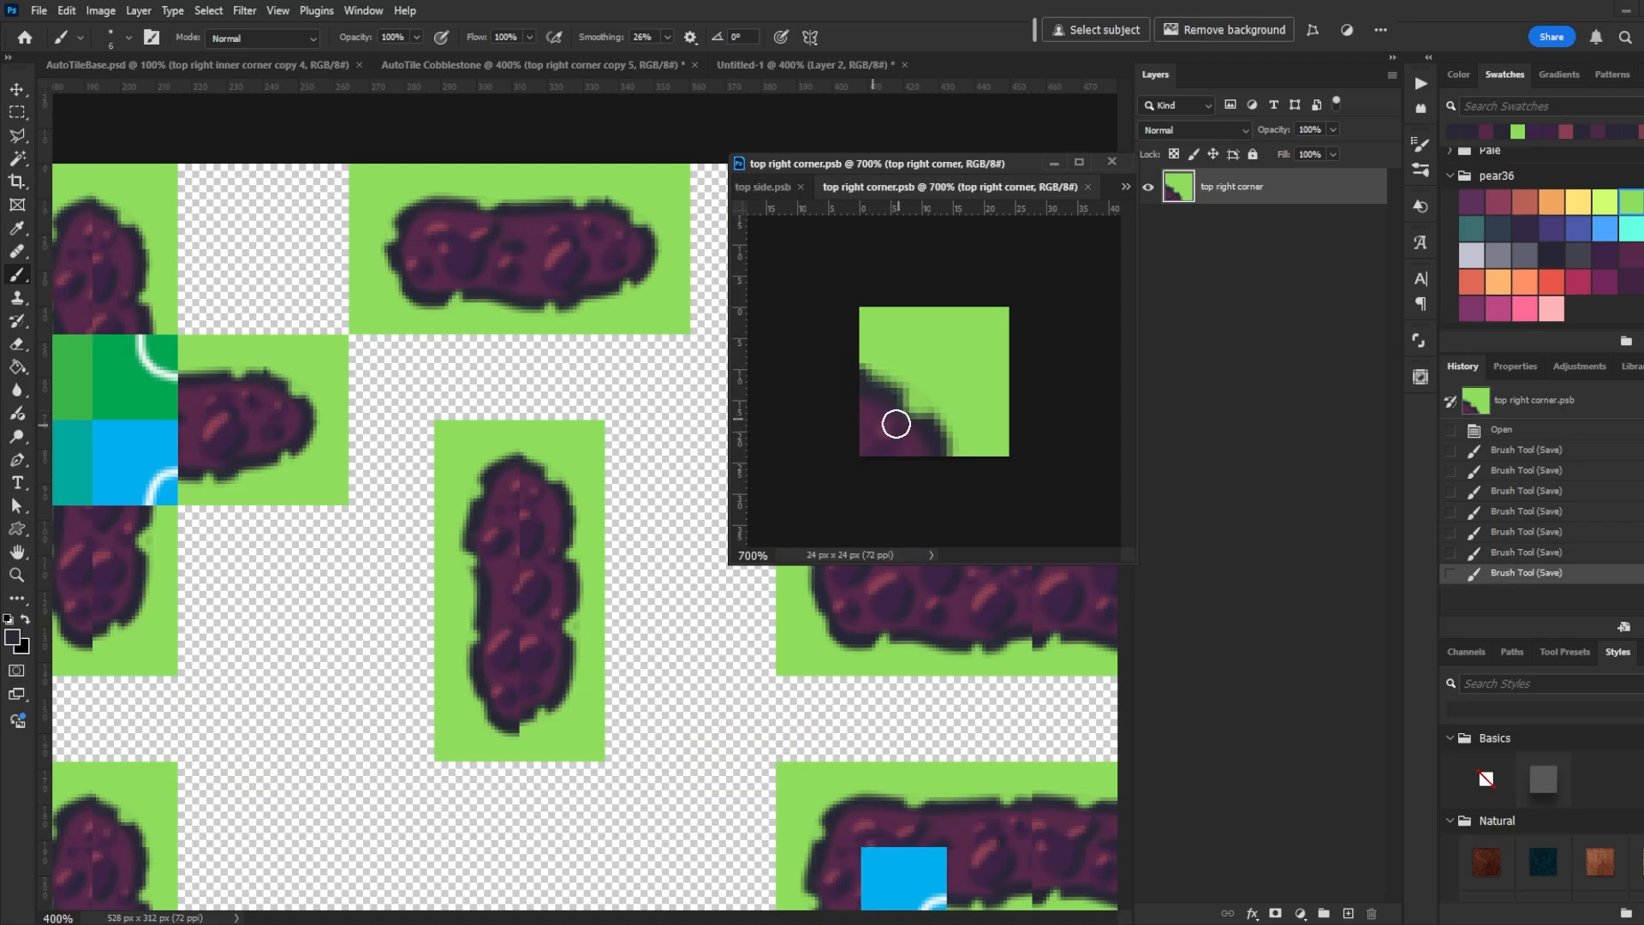
Open the vertical strip's left side smart object from AutoTile Cobblestone and dock it in the floating window
click(653, 550)
key(v)
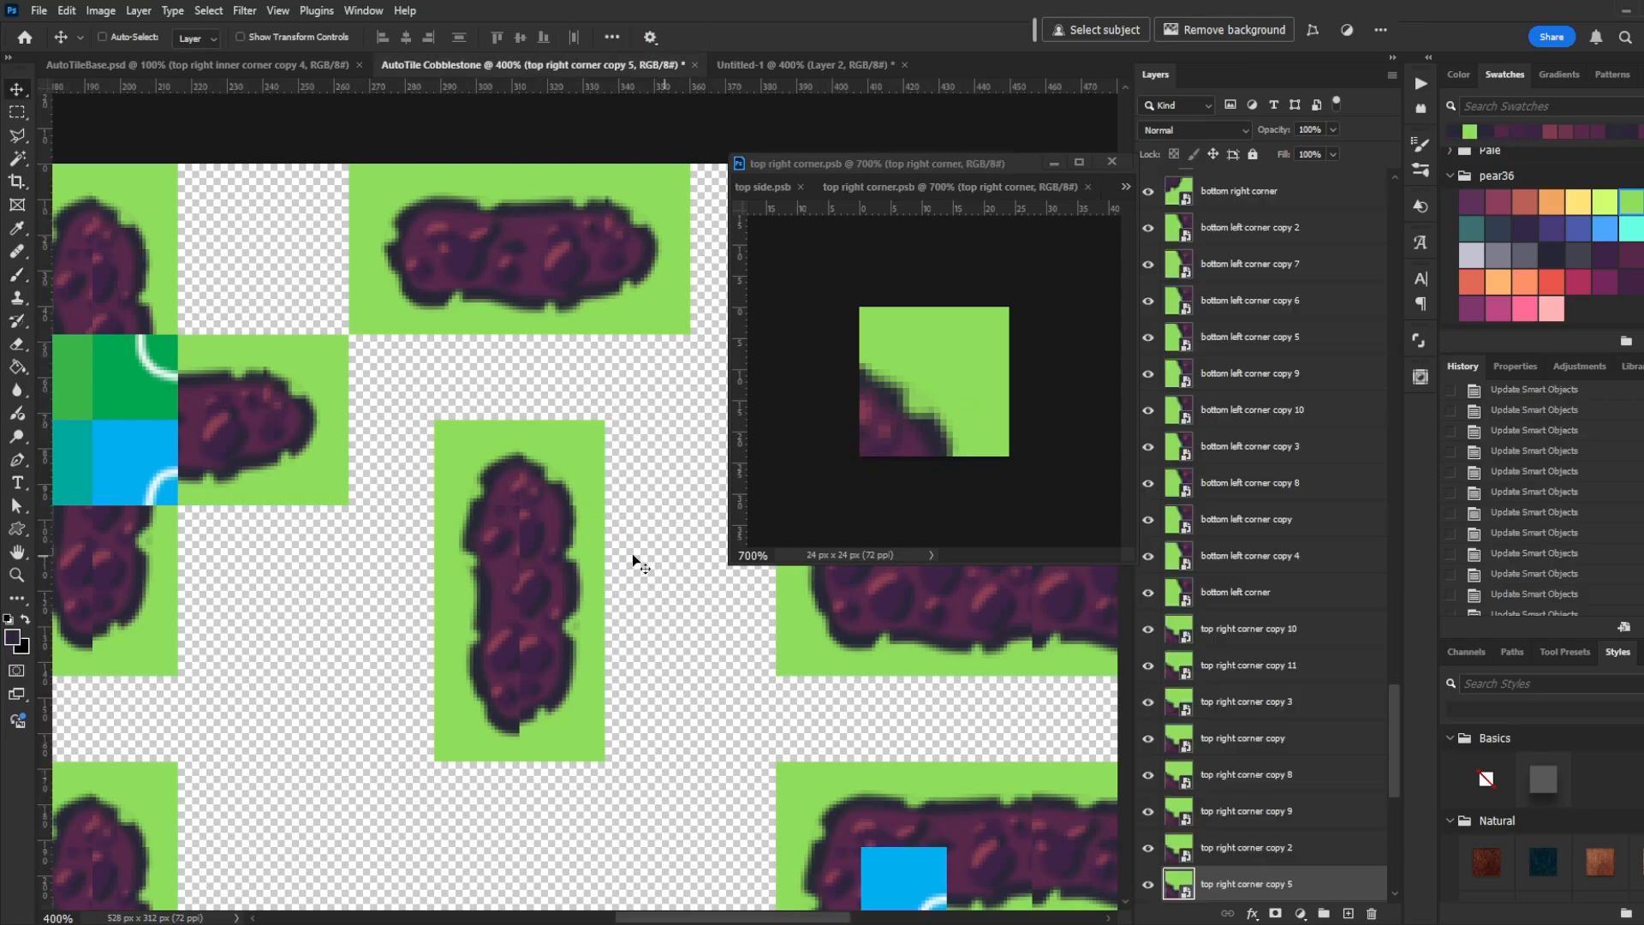
key(ctrl)
ctrl+click(501, 546)
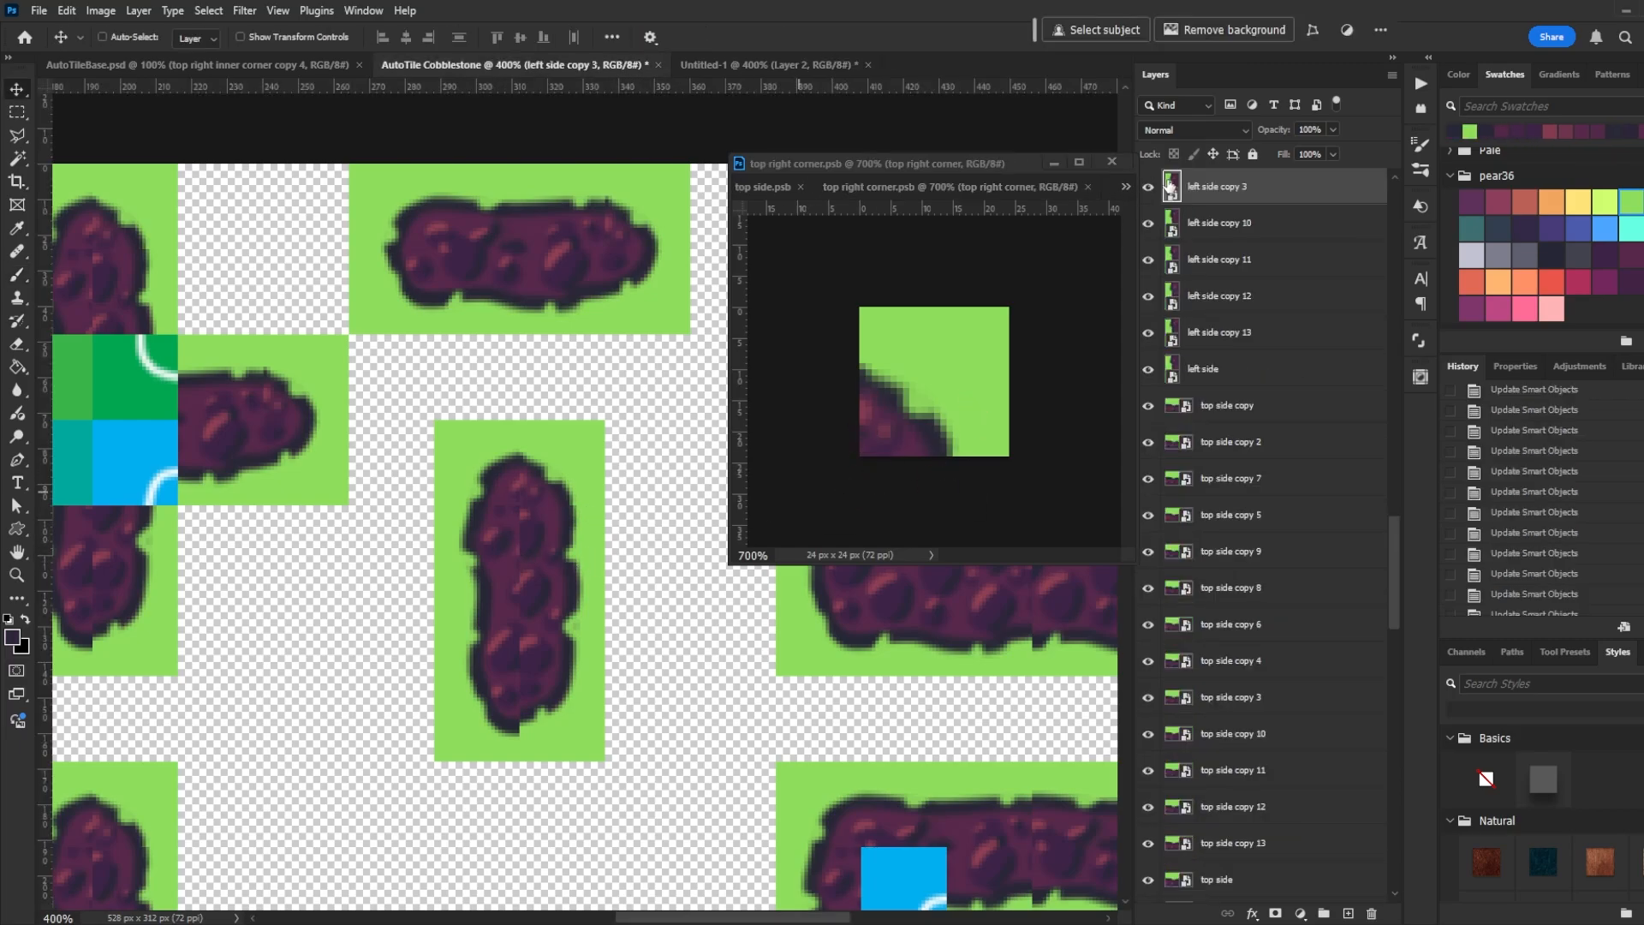
double_click(1169, 187)
drag(896, 64, 914, 182)
scroll(1050, 385, up, 4)
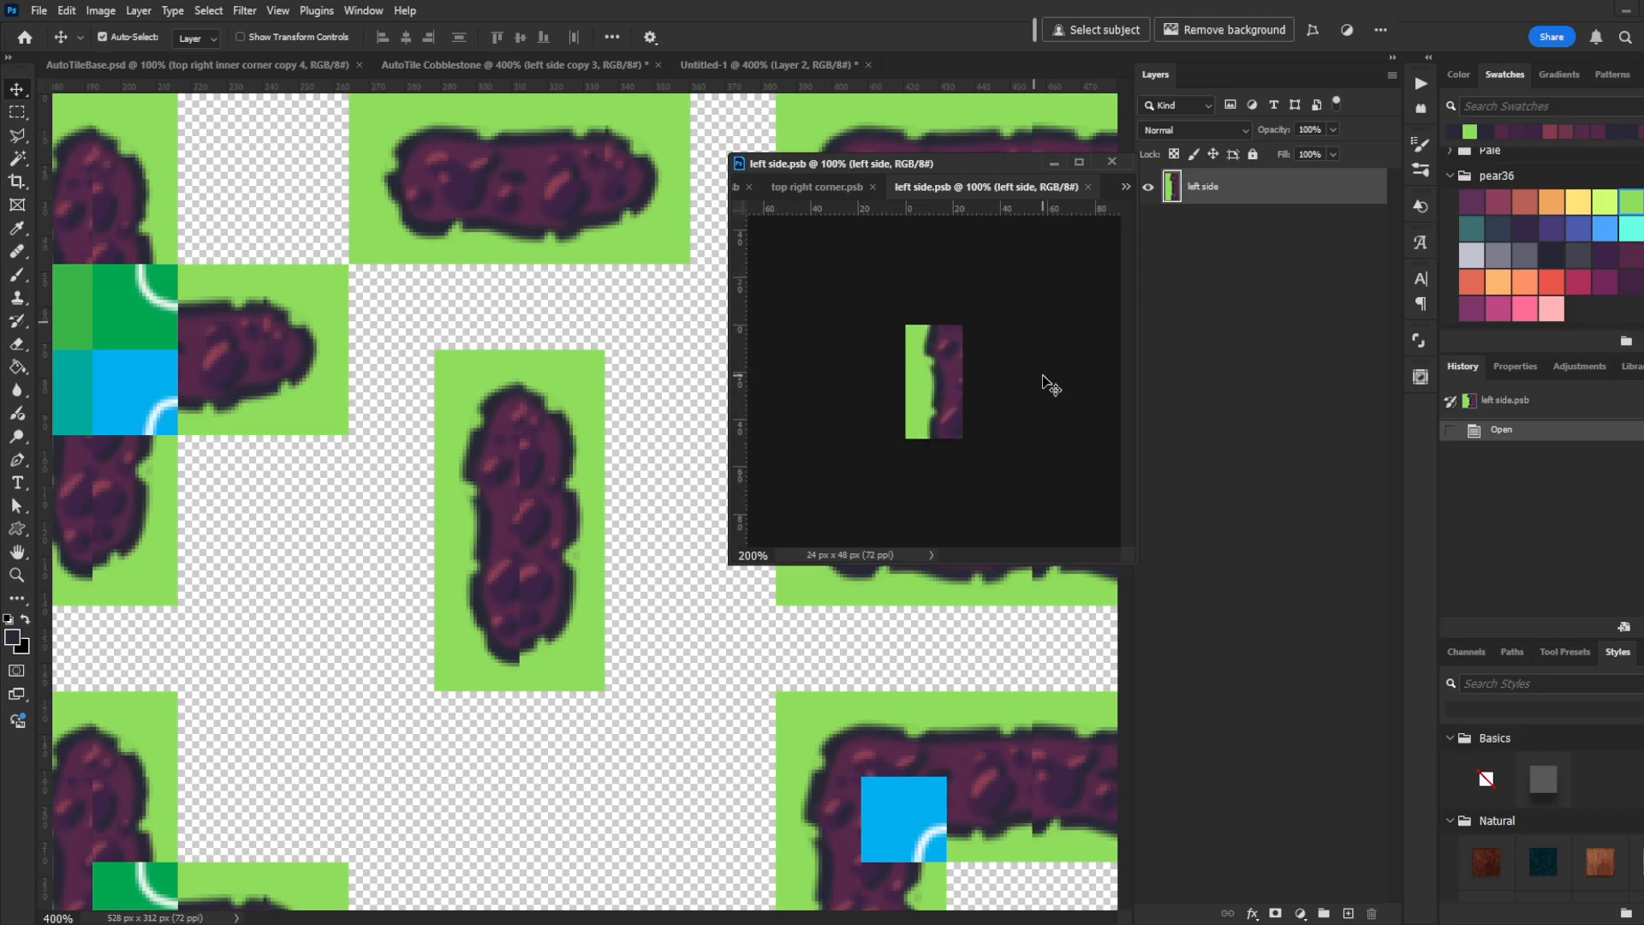
Dab purple and reddish shades sampled from the vertical strip along the left side tile's inner edge, saving the dabs
key(b)
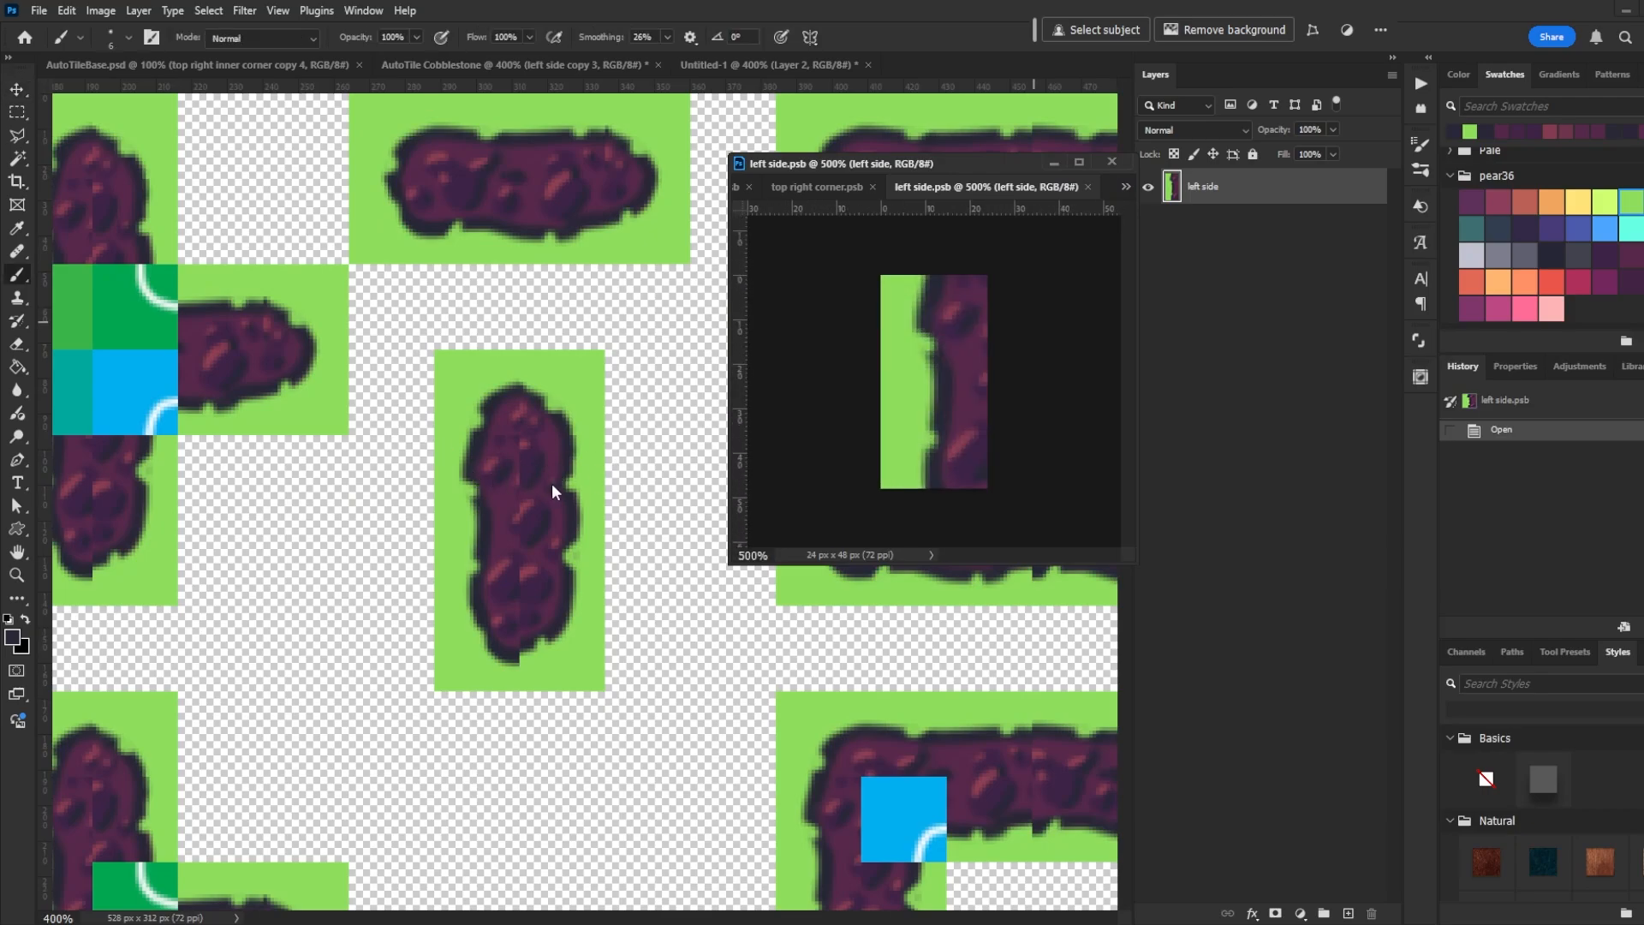
alt+click(503, 415)
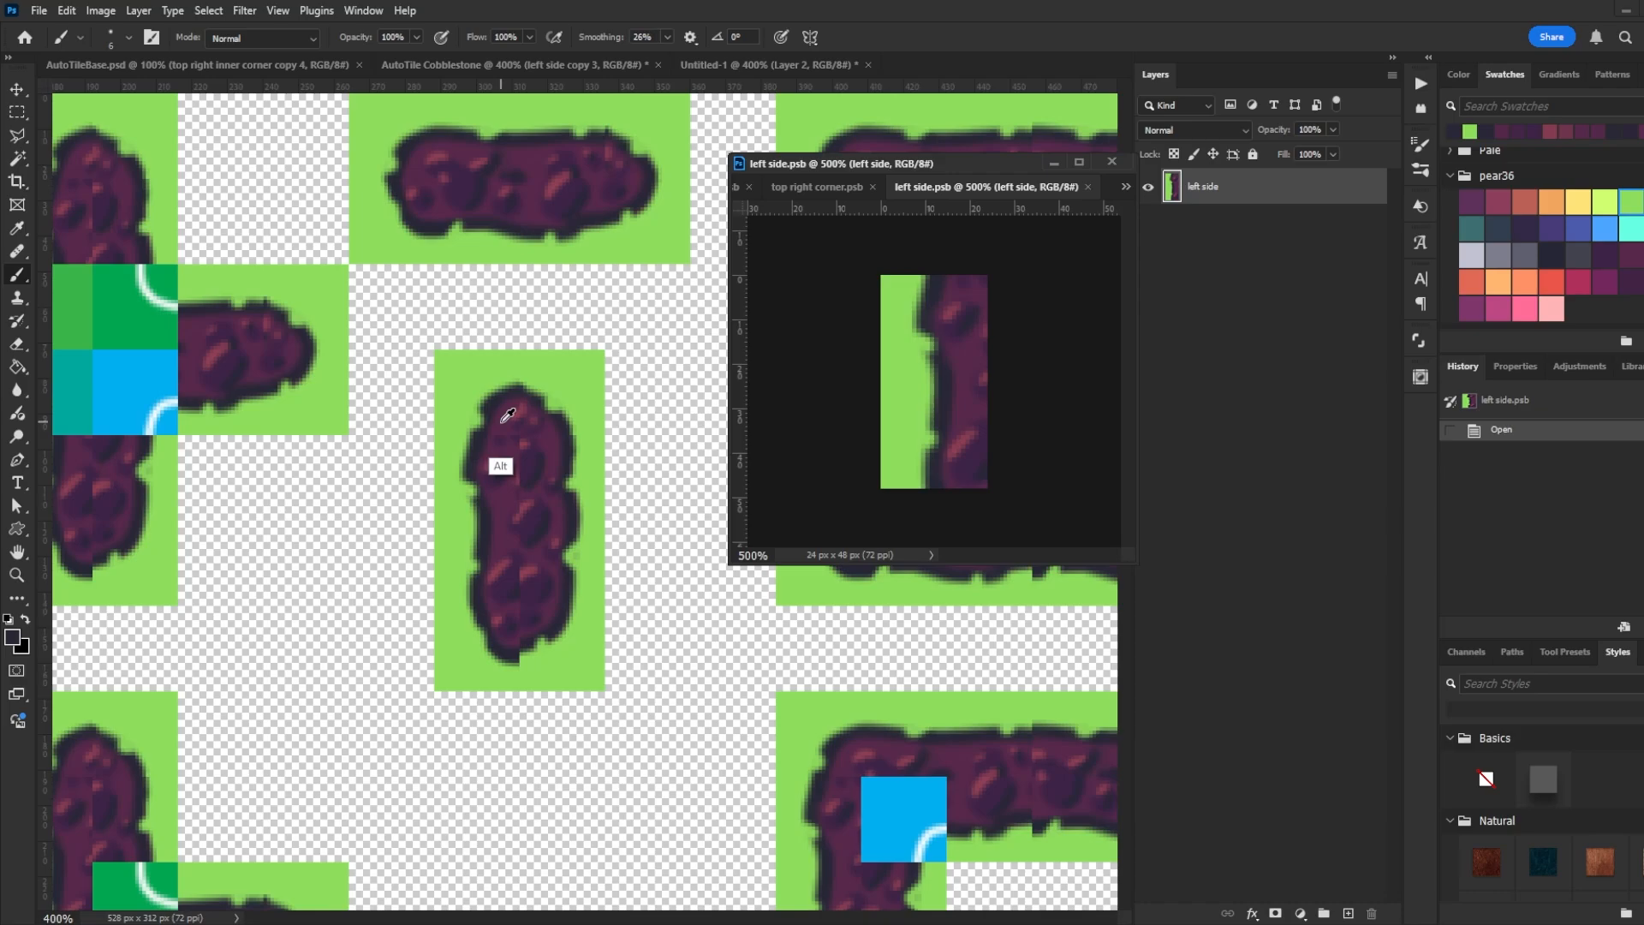
click(972, 285)
key(ctrl+s)
alt+click(557, 476)
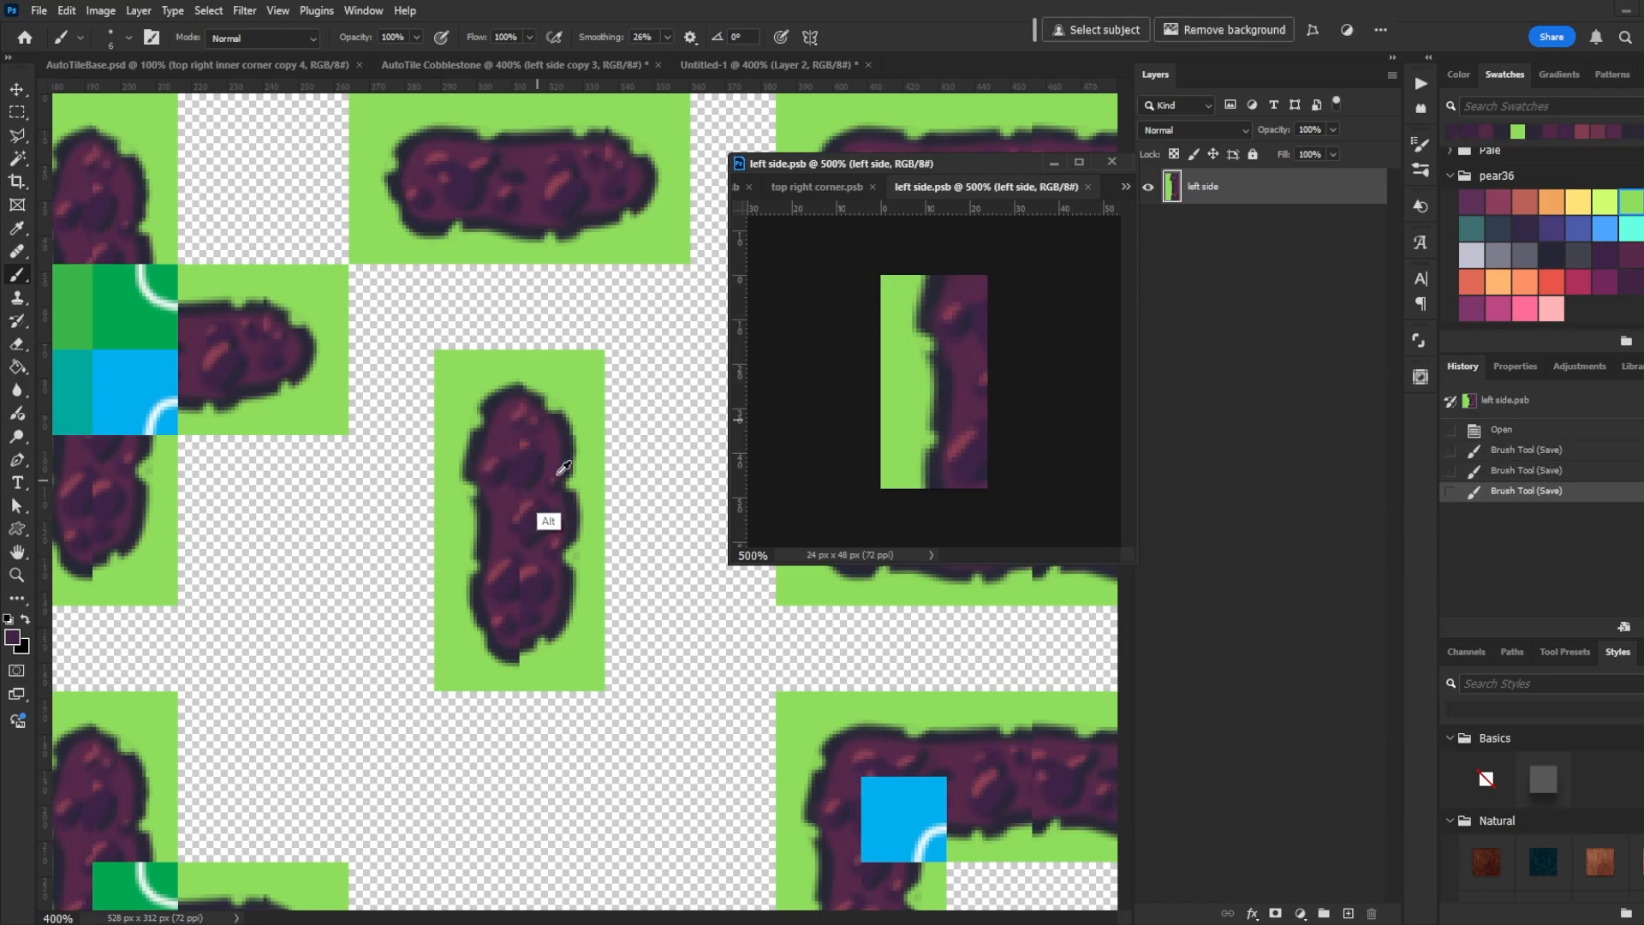
click(980, 342)
alt+click(562, 490)
click(981, 386)
alt+click(519, 577)
click(972, 459)
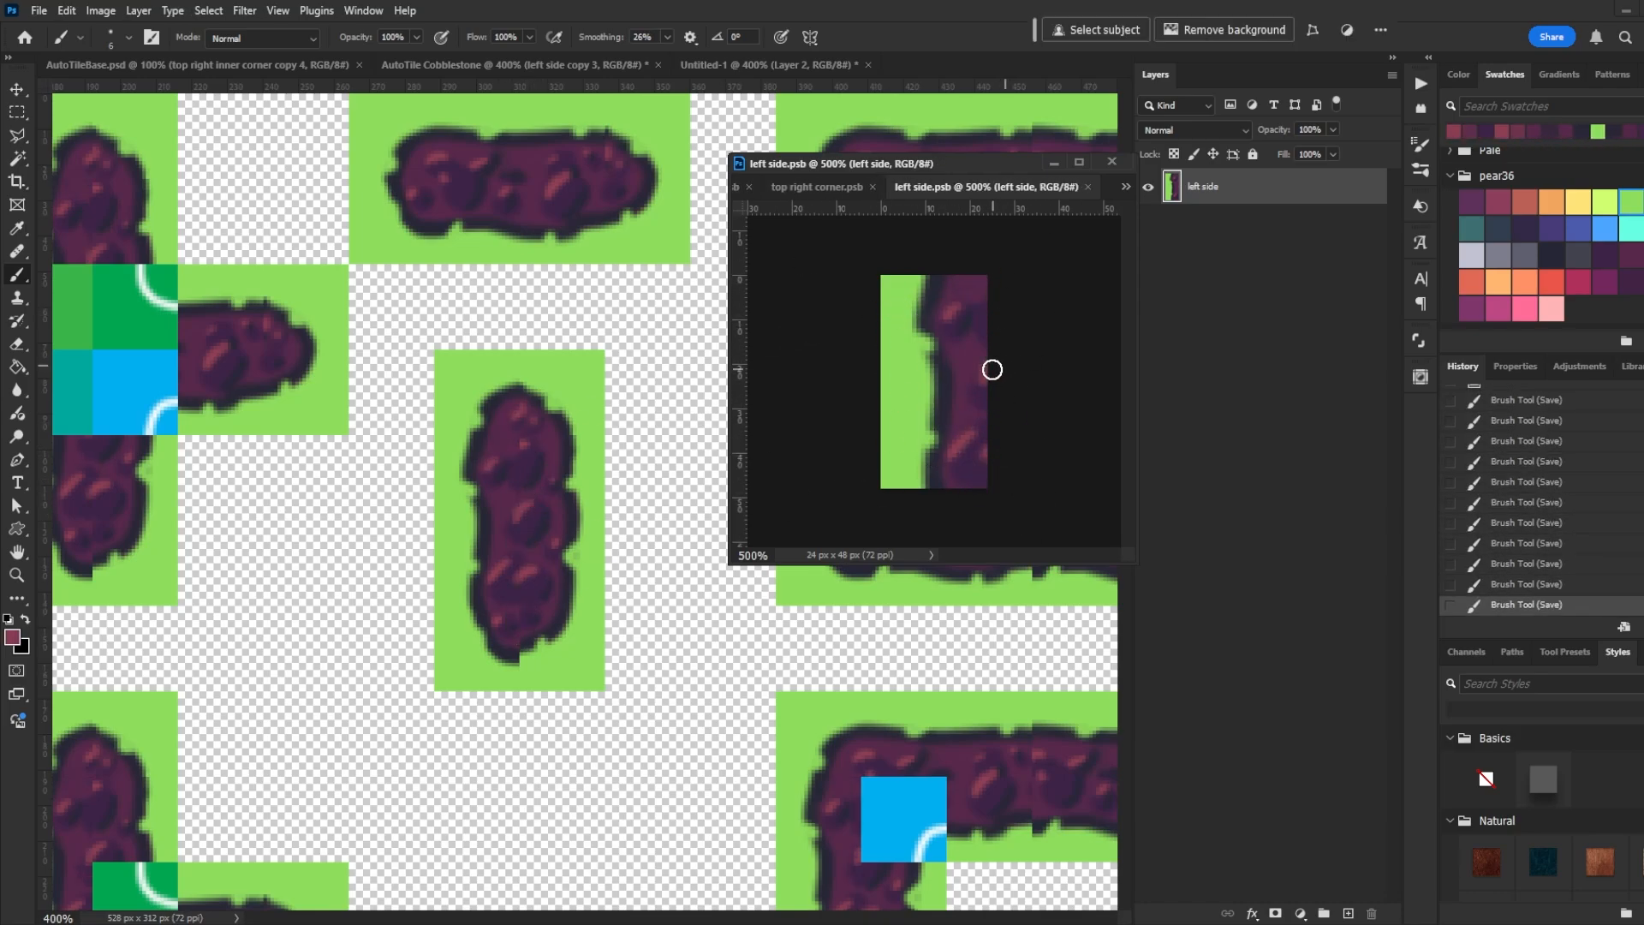
Open the vertical strip's bottom left corner smart object and dock it in the floating window
key(v)
click(690, 487)
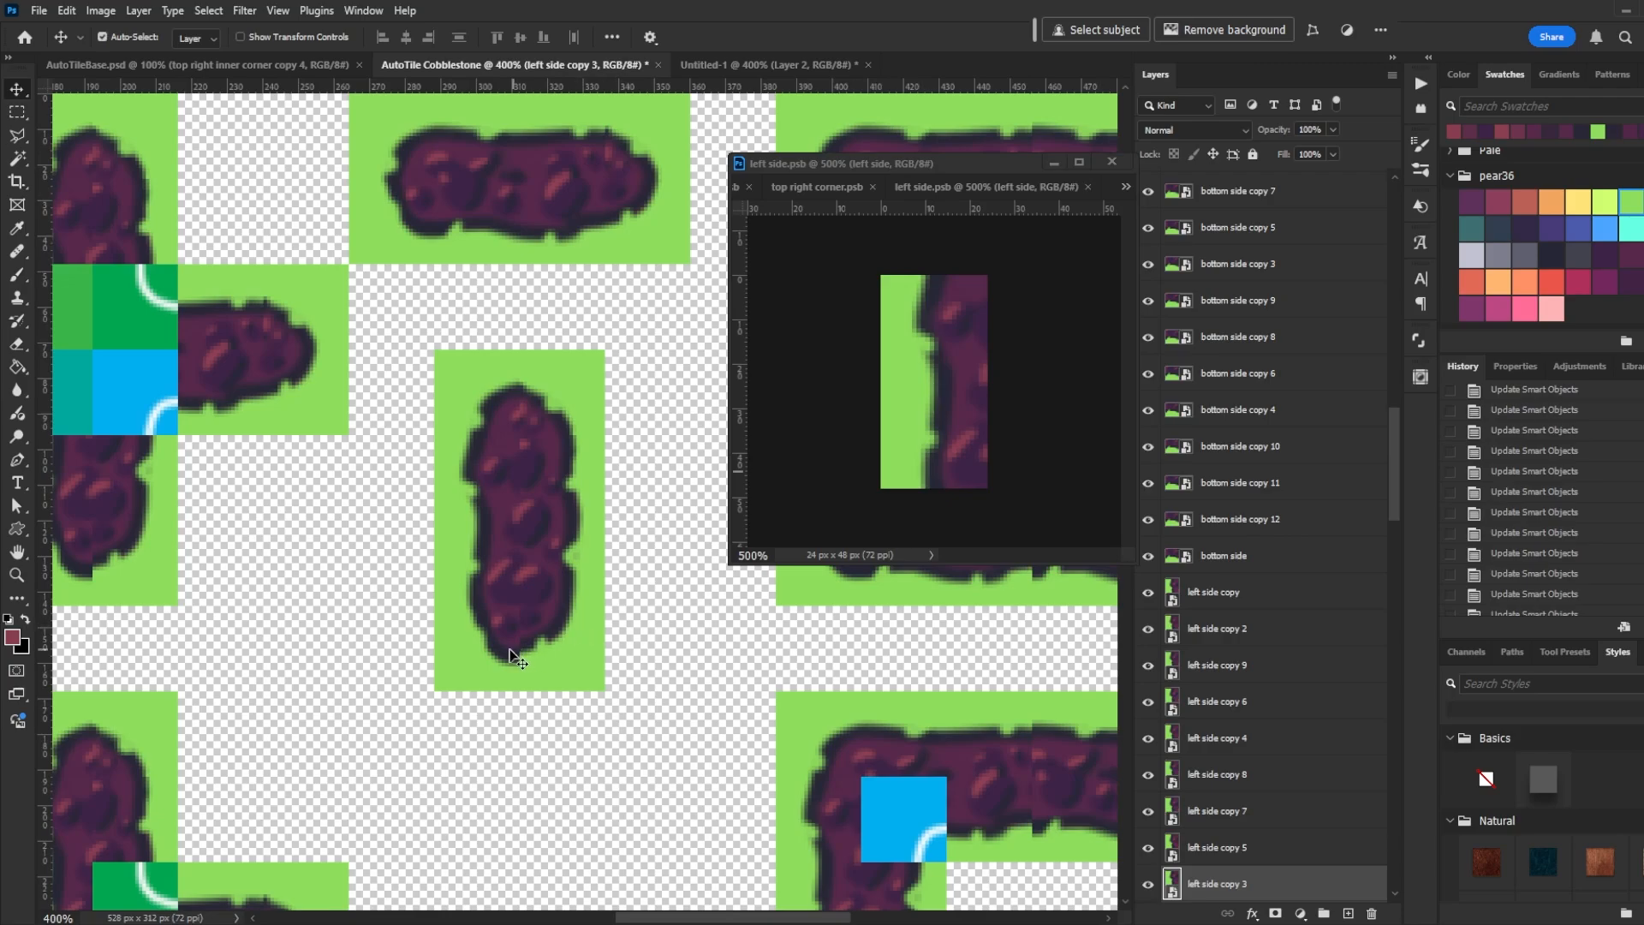
click(515, 657)
double_click(1180, 885)
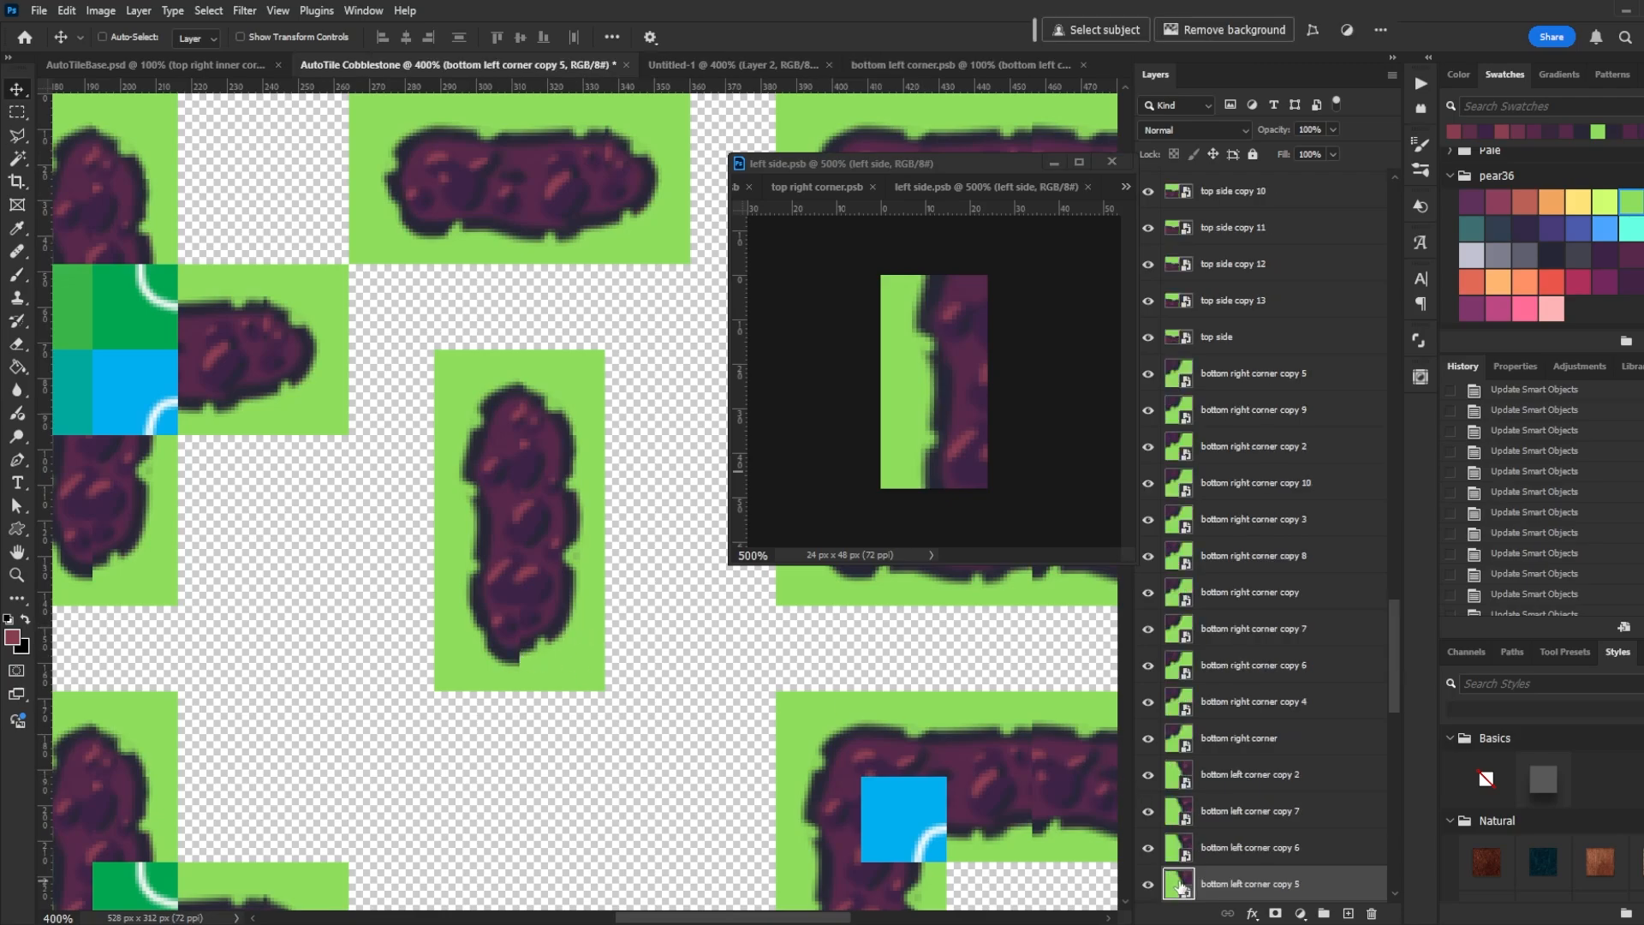
drag(905, 68, 941, 186)
scroll(976, 343, up, 7)
Retouch the outline's end and the purple fill along the bottom left corner tile's inner edge with sampled colours, then save
key(b)
mouse_move(1010, 385)
mouse_down()
mouse_move(939, 352)
mouse_move(1011, 385)
mouse_move(1016, 411)
mouse_up()
alt+click(979, 415)
key(ctrl+s)
alt+click(529, 599)
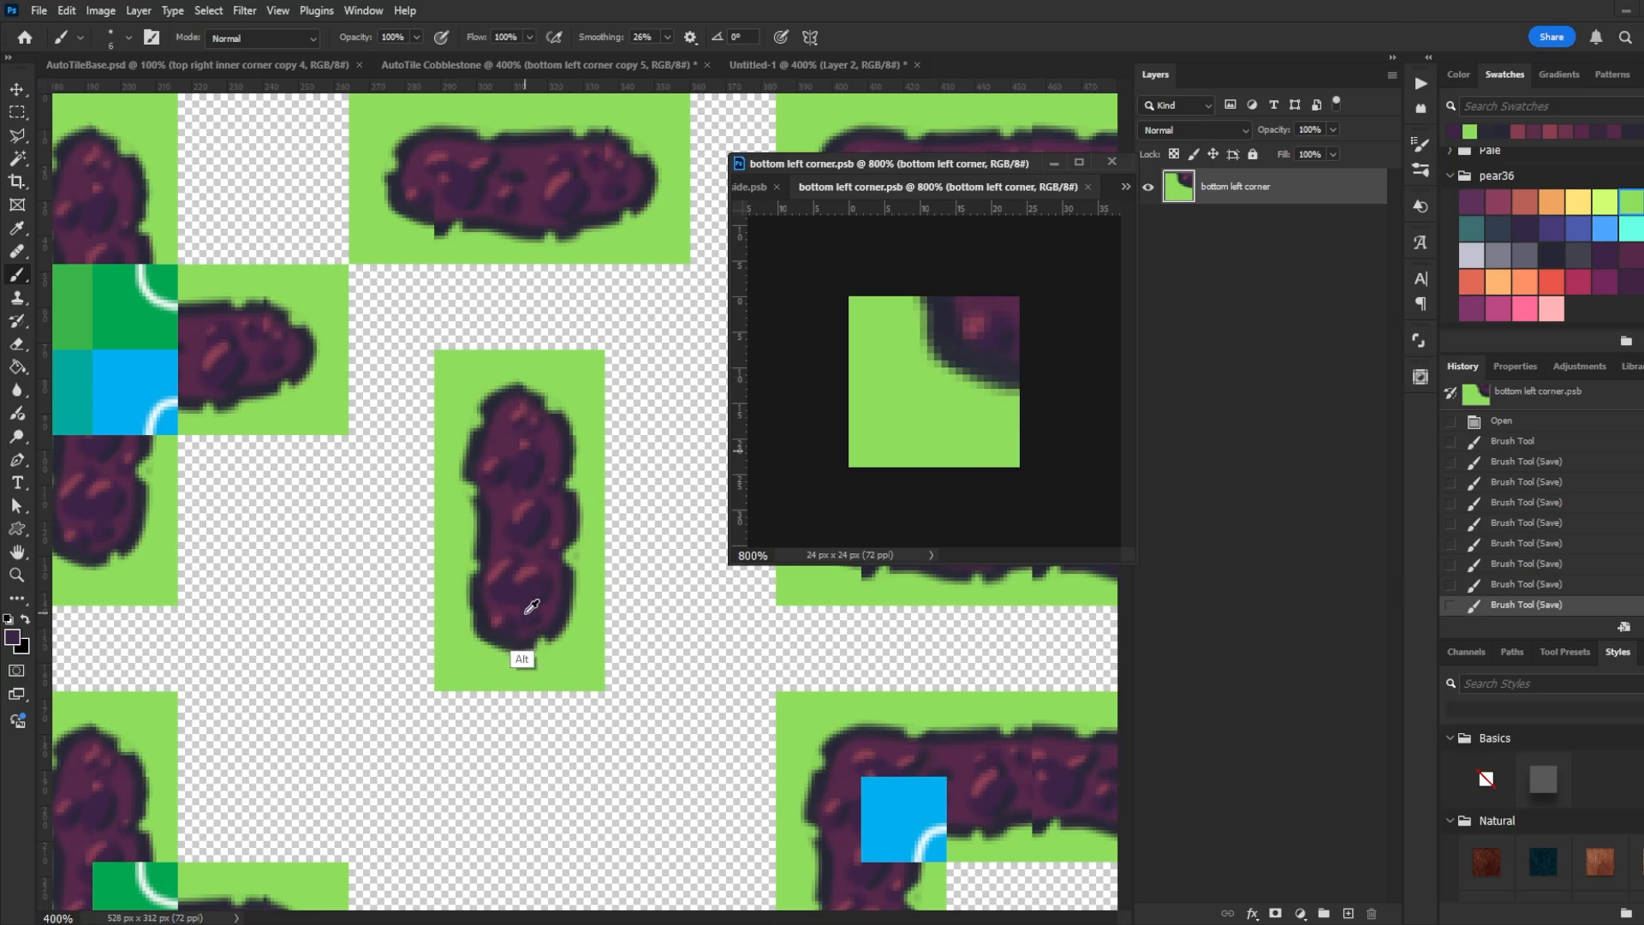
drag(1018, 313, 1042, 331)
key(ctrl+s)
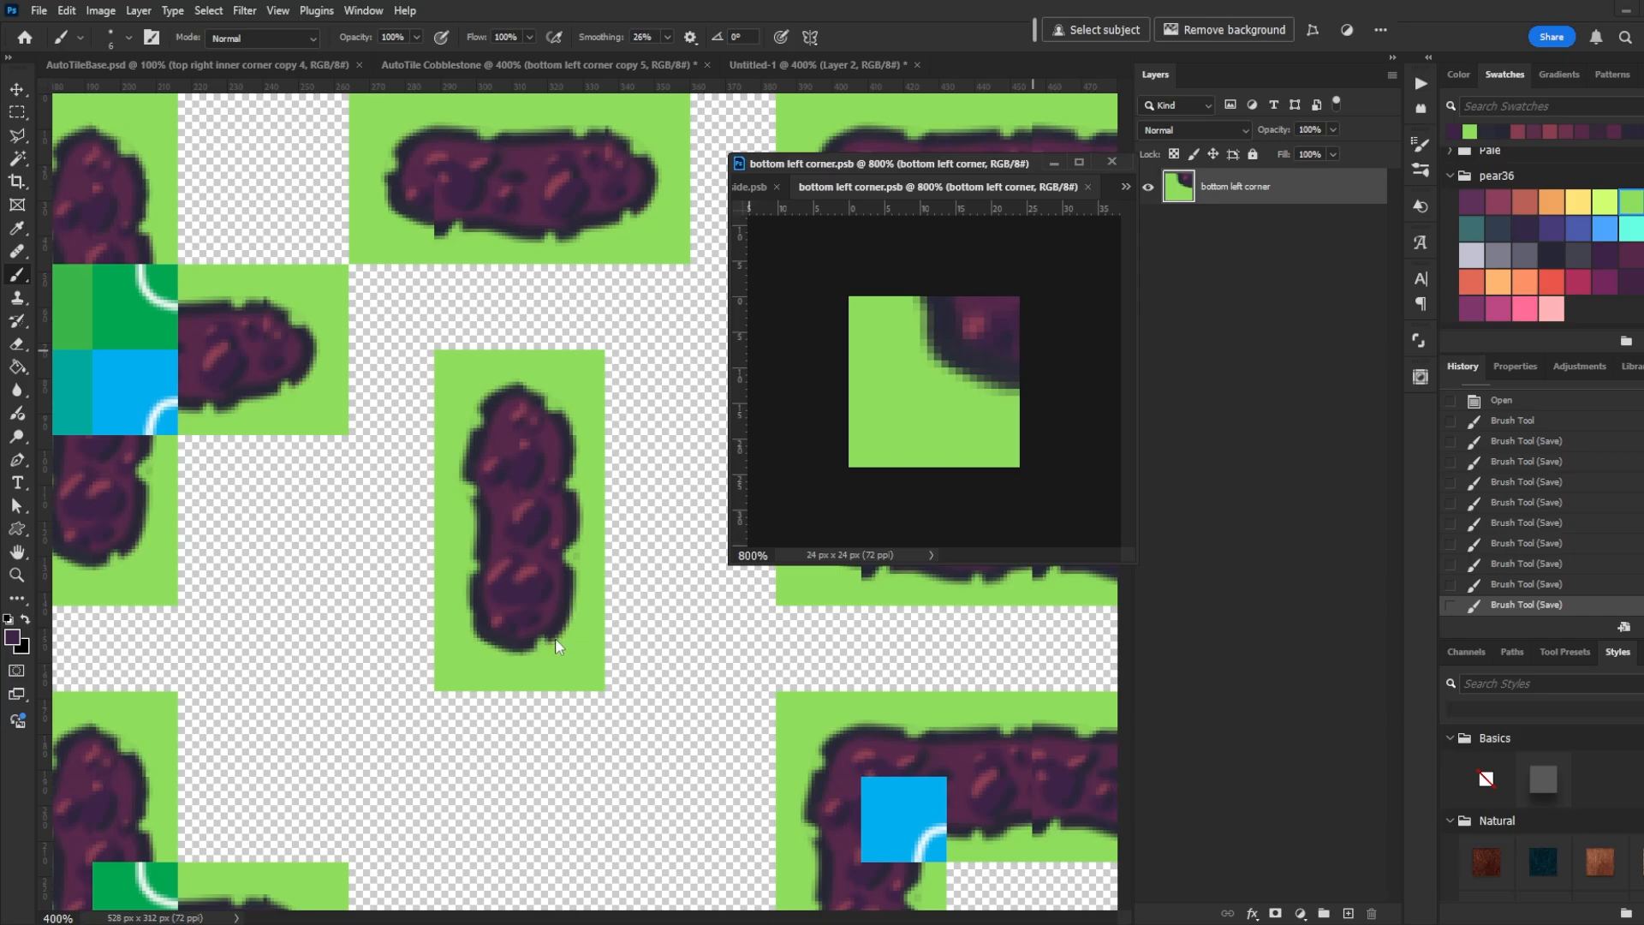
Open the bottom side smart object from the square ring in AutoTile Cobblestone and dock it in the floating window
click(629, 569)
scroll(630, 548, up, 3)
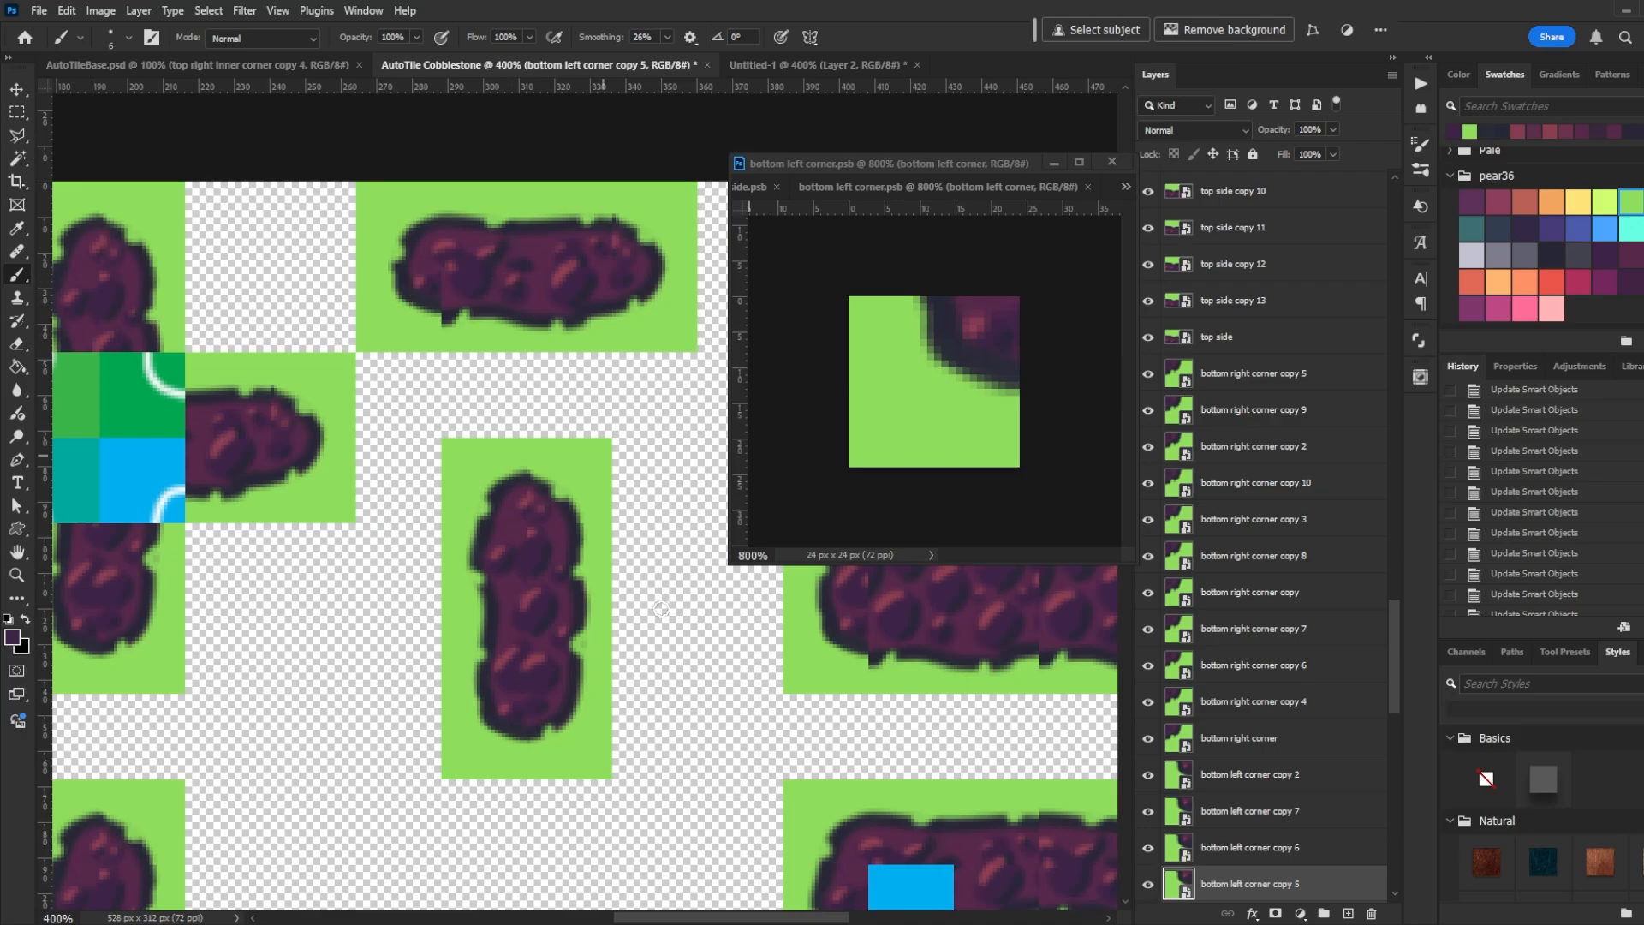
drag(873, 666, 434, 645)
mouse_move(451, 737)
mouse_down()
mouse_move(695, 686)
mouse_move(569, 433)
mouse_move(524, 386)
mouse_up()
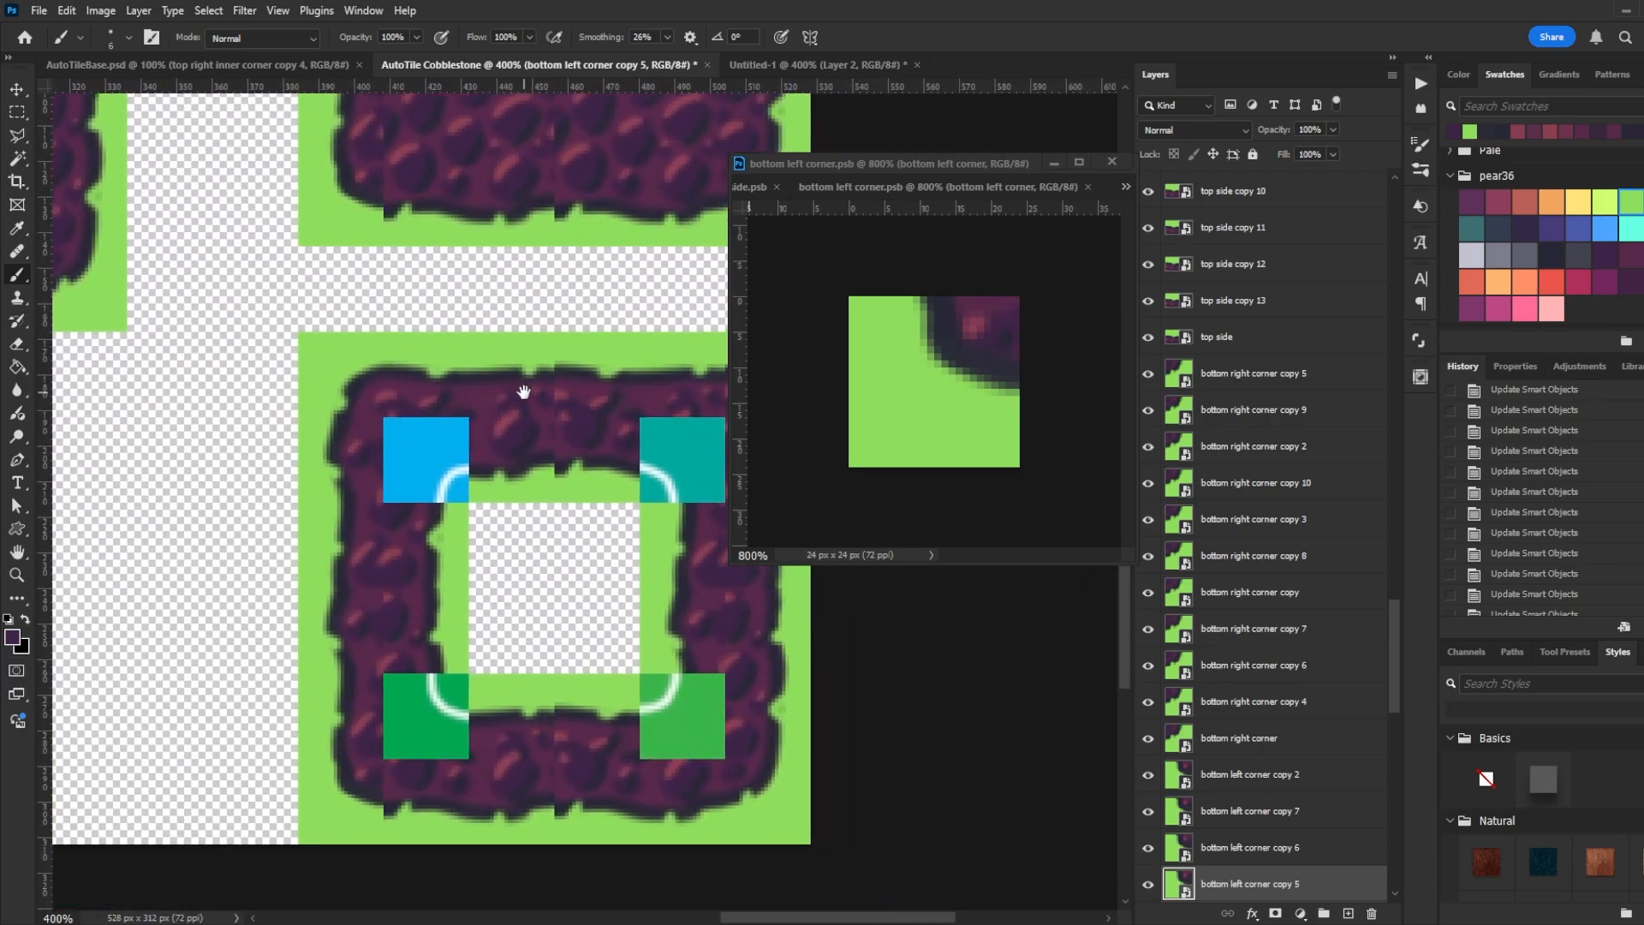
key(v)
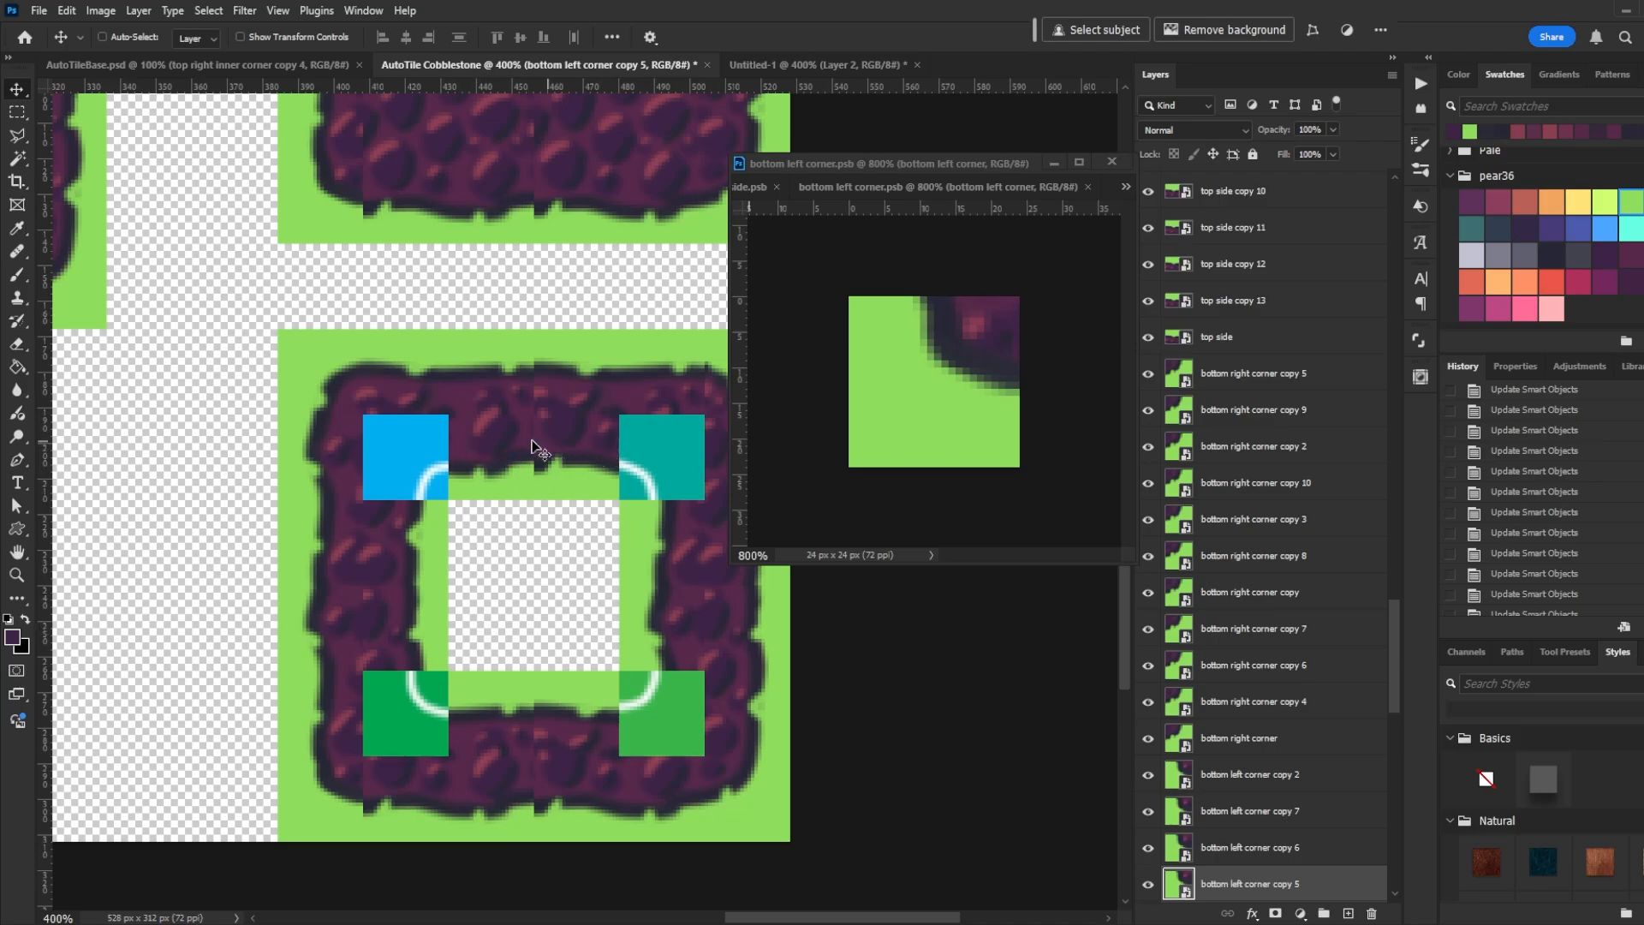
click(580, 453)
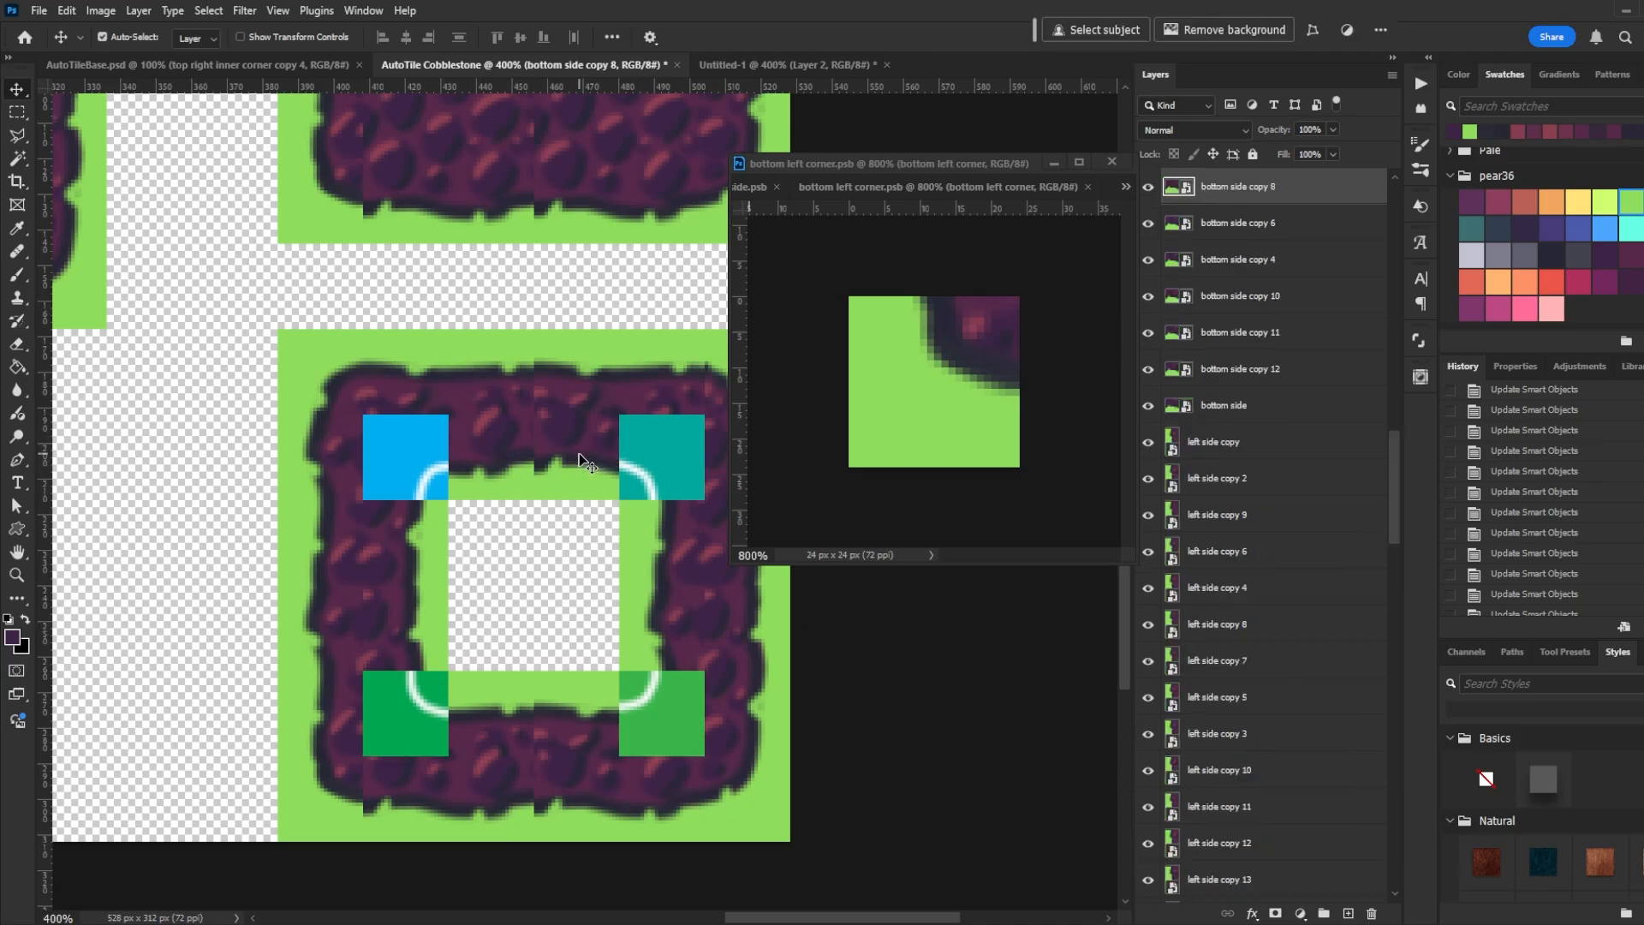
double_click(1173, 188)
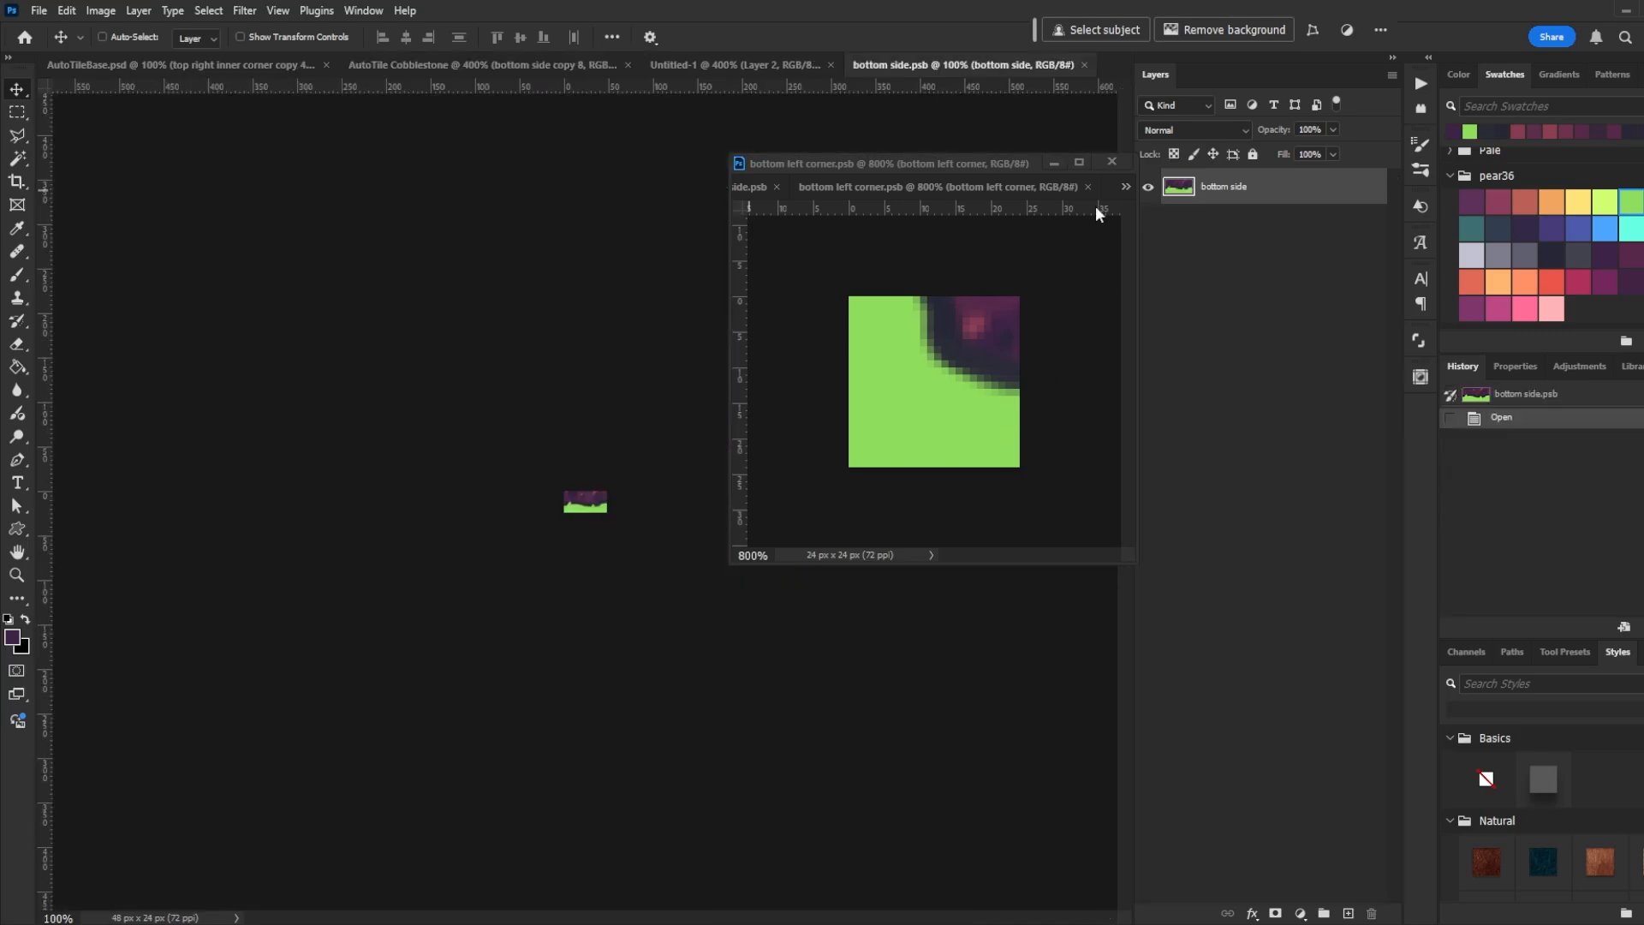
drag(939, 65, 912, 187)
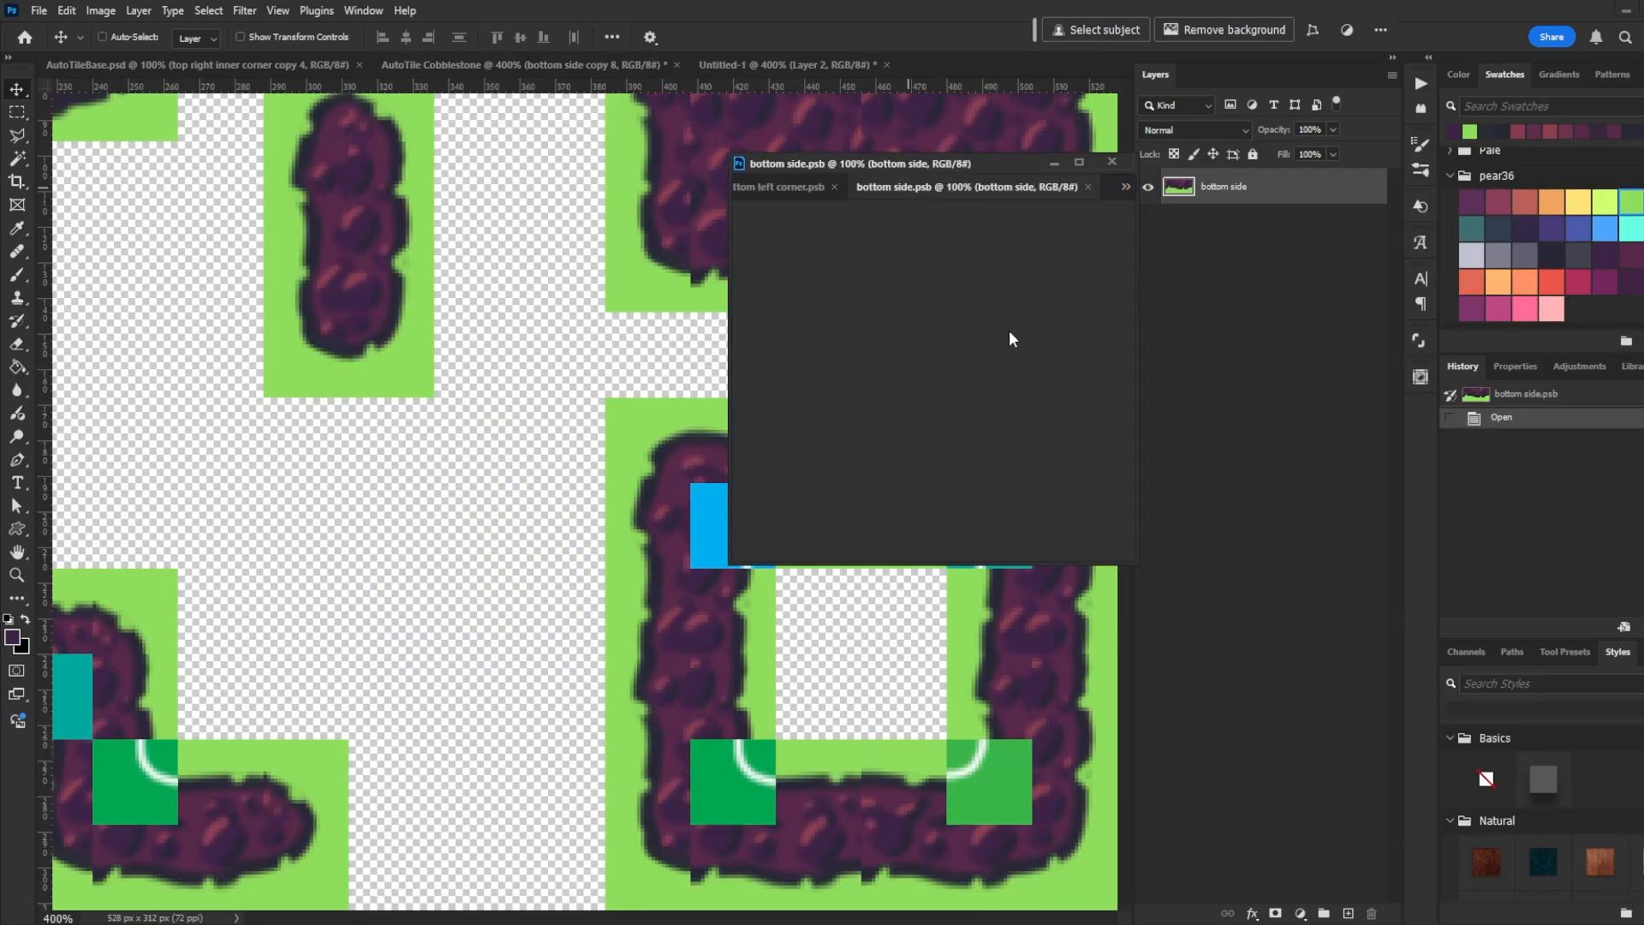
scroll(1027, 360, up, 5)
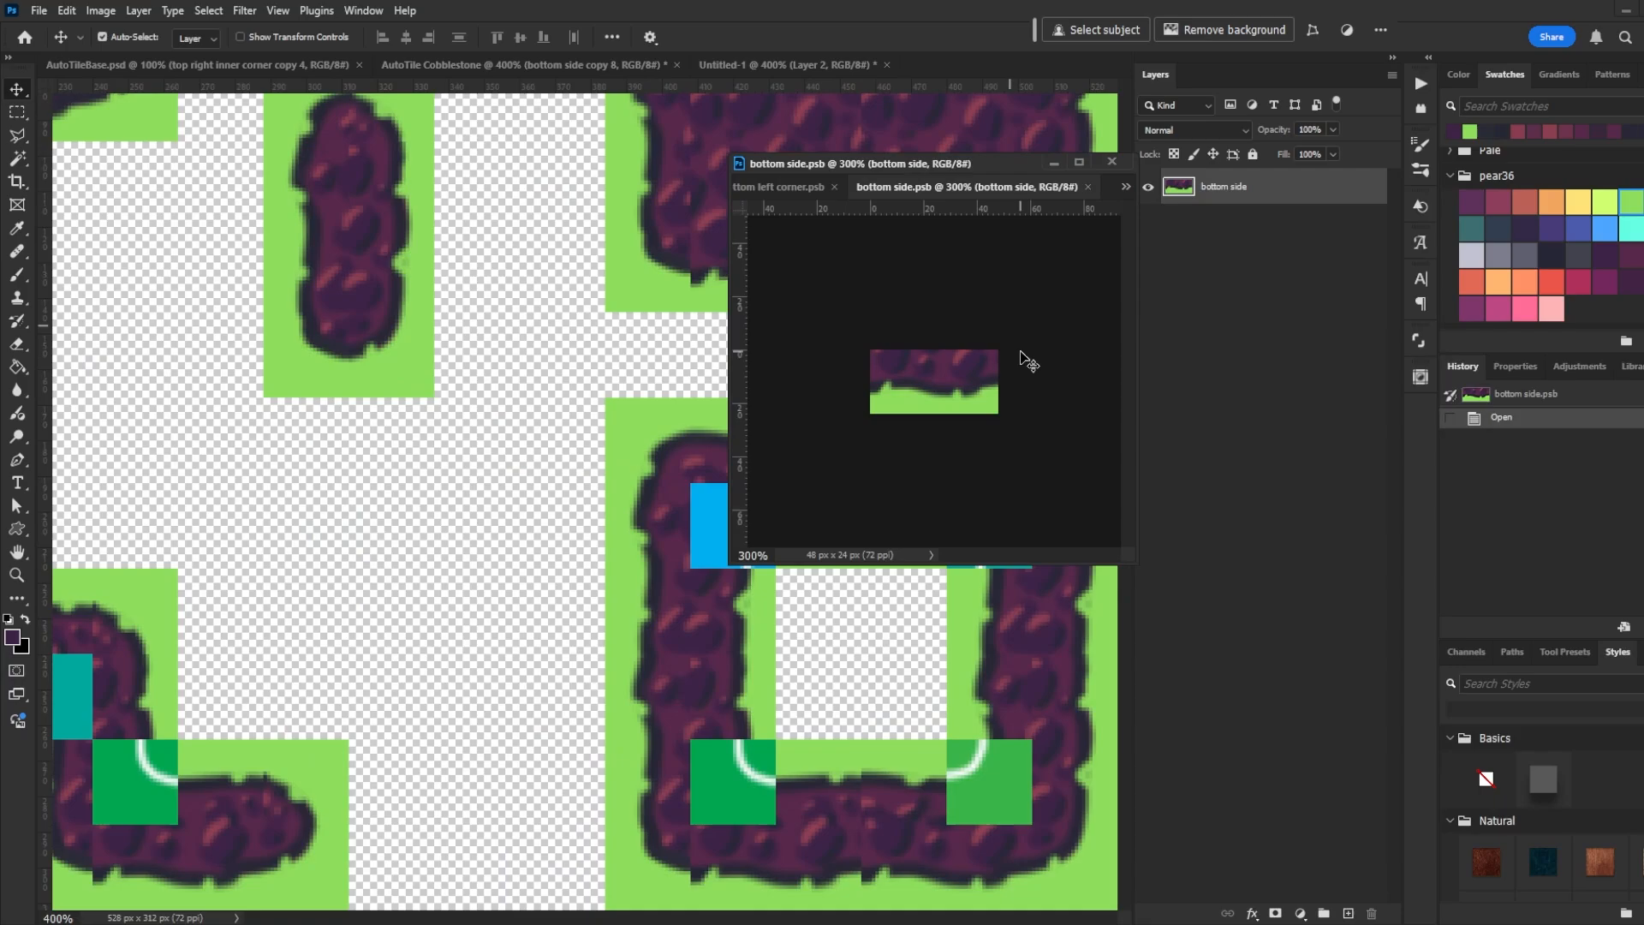
click(859, 741)
drag(724, 665, 379, 535)
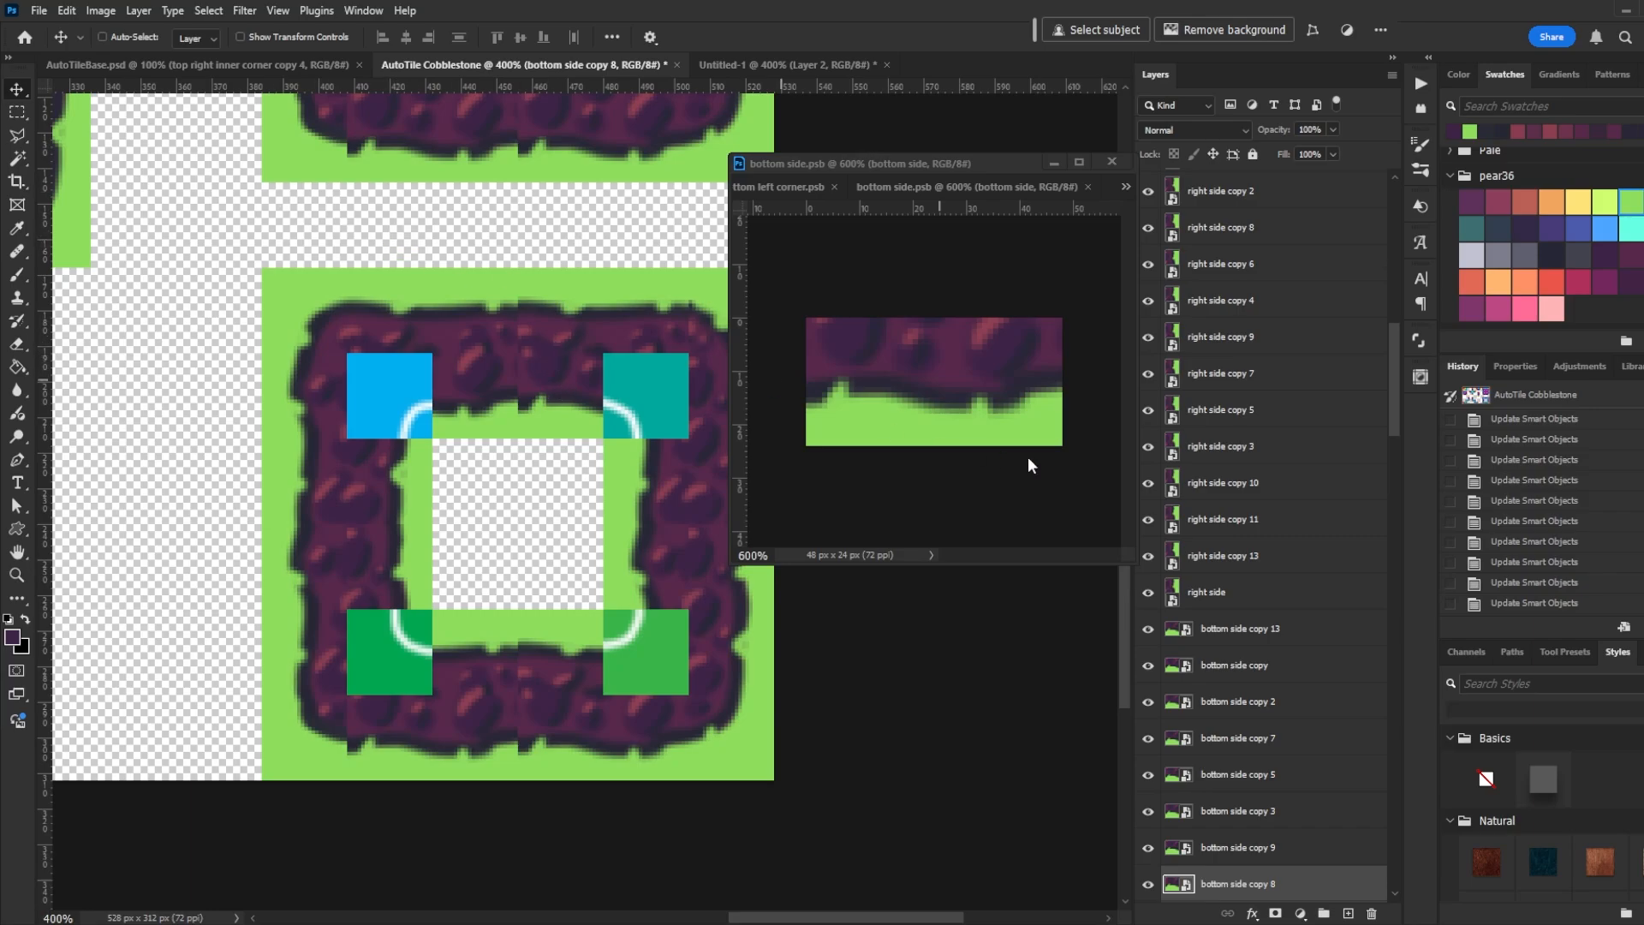
click(278, 11)
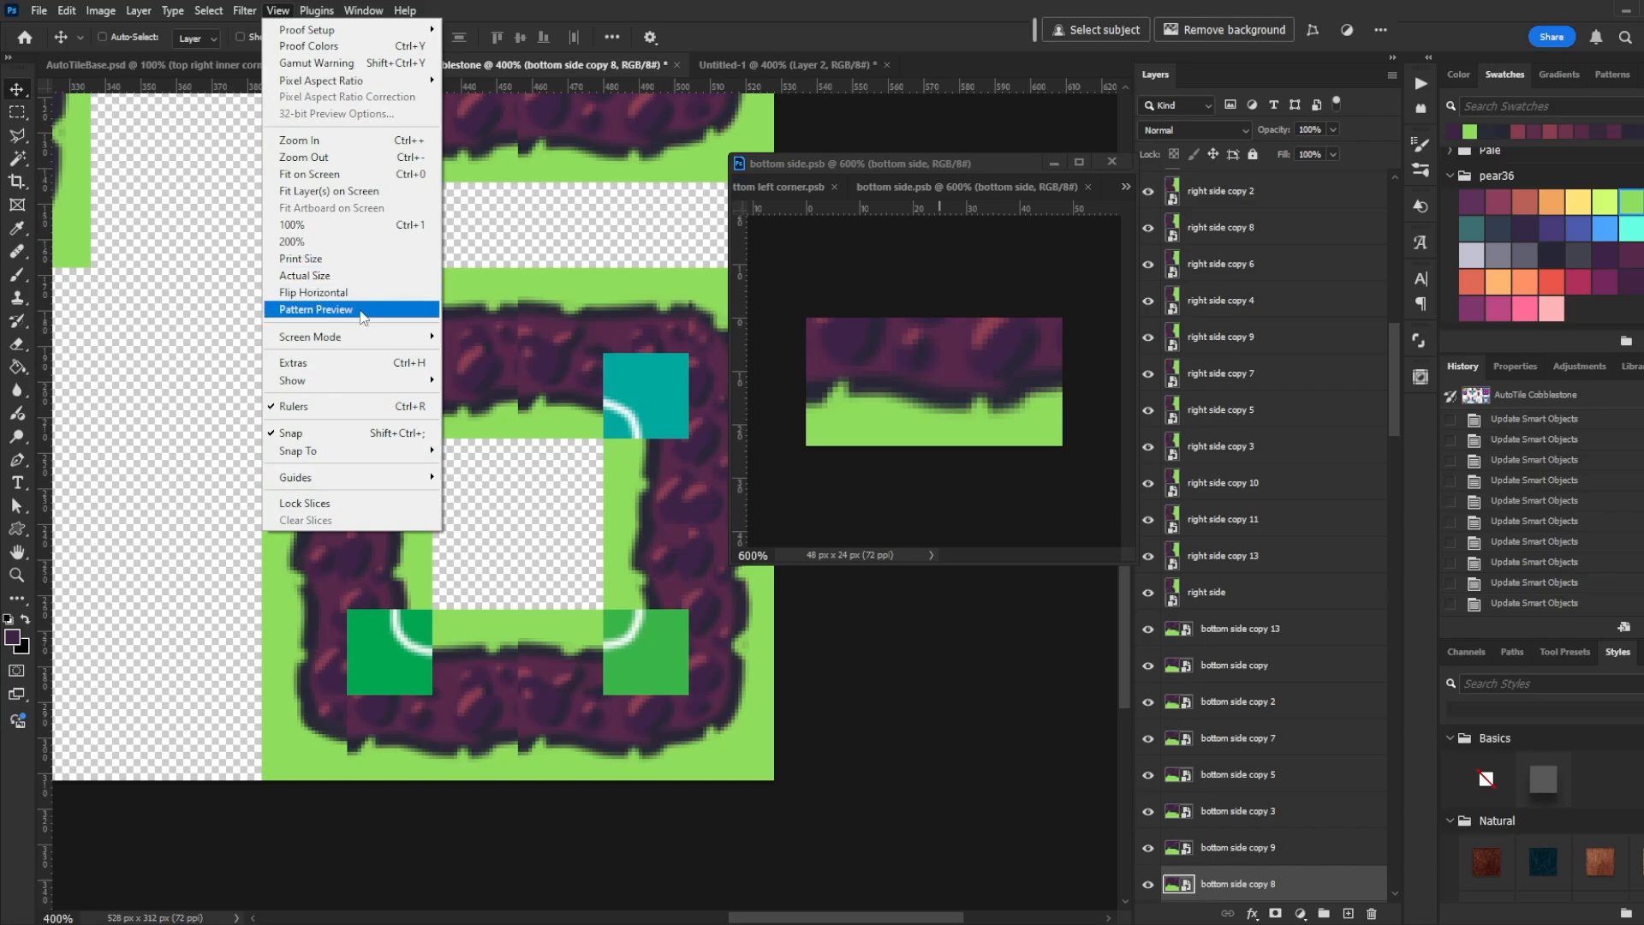
click(315, 309)
click(913, 422)
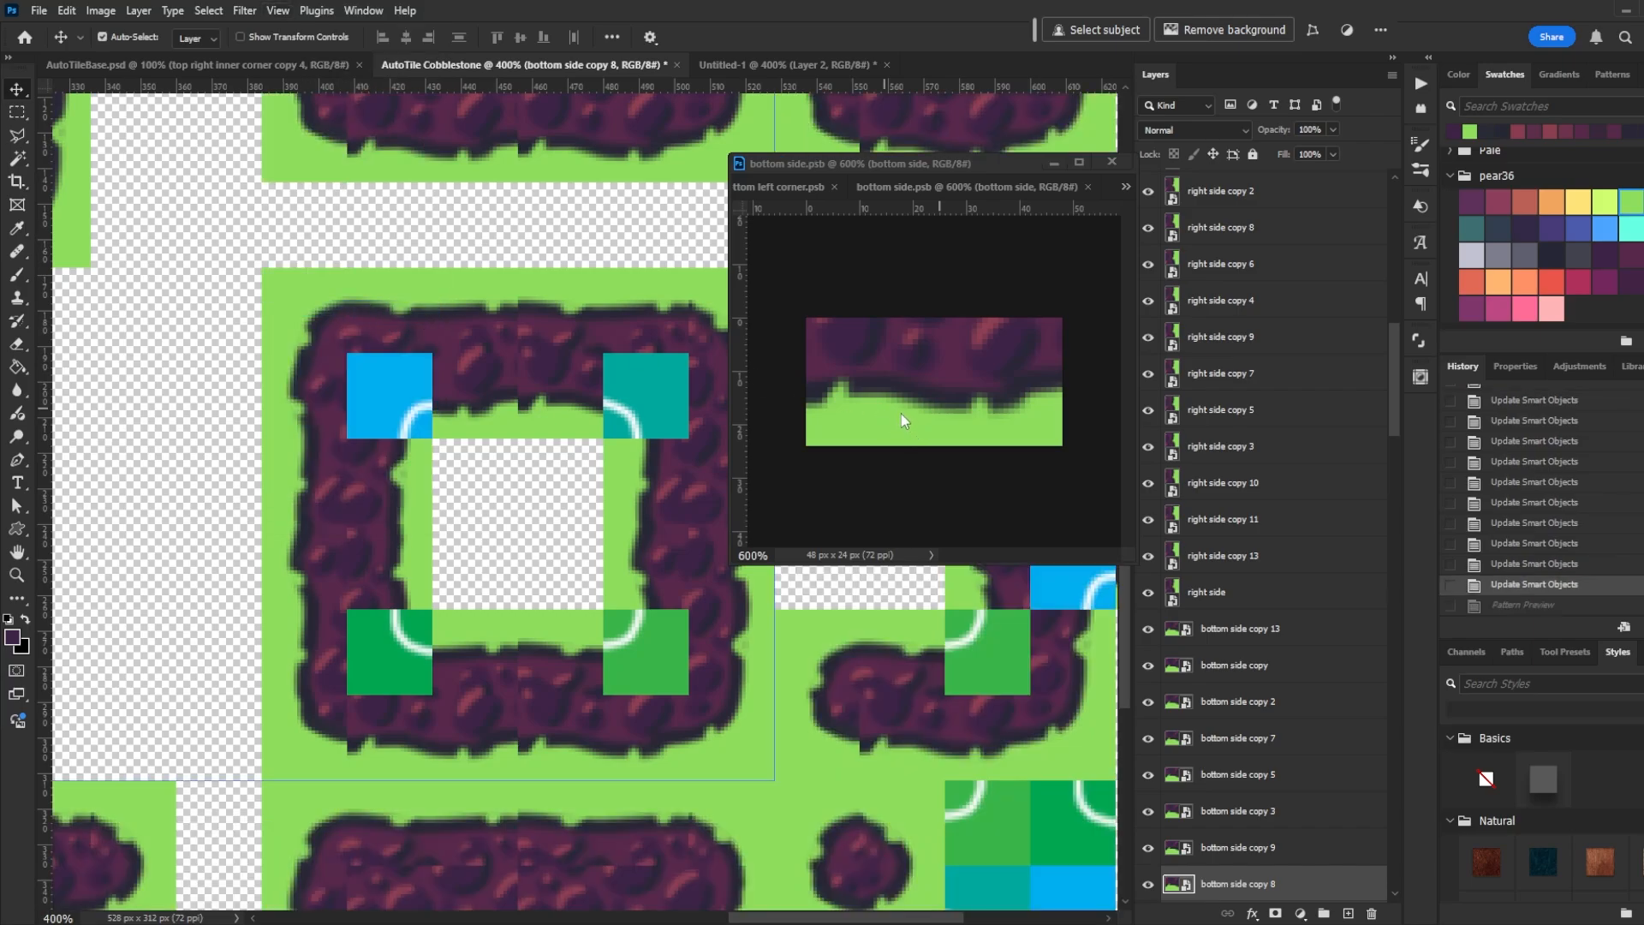
Turn on Pattern Preview for the bottom side tile and widen the floating window to show the repeats
click(278, 11)
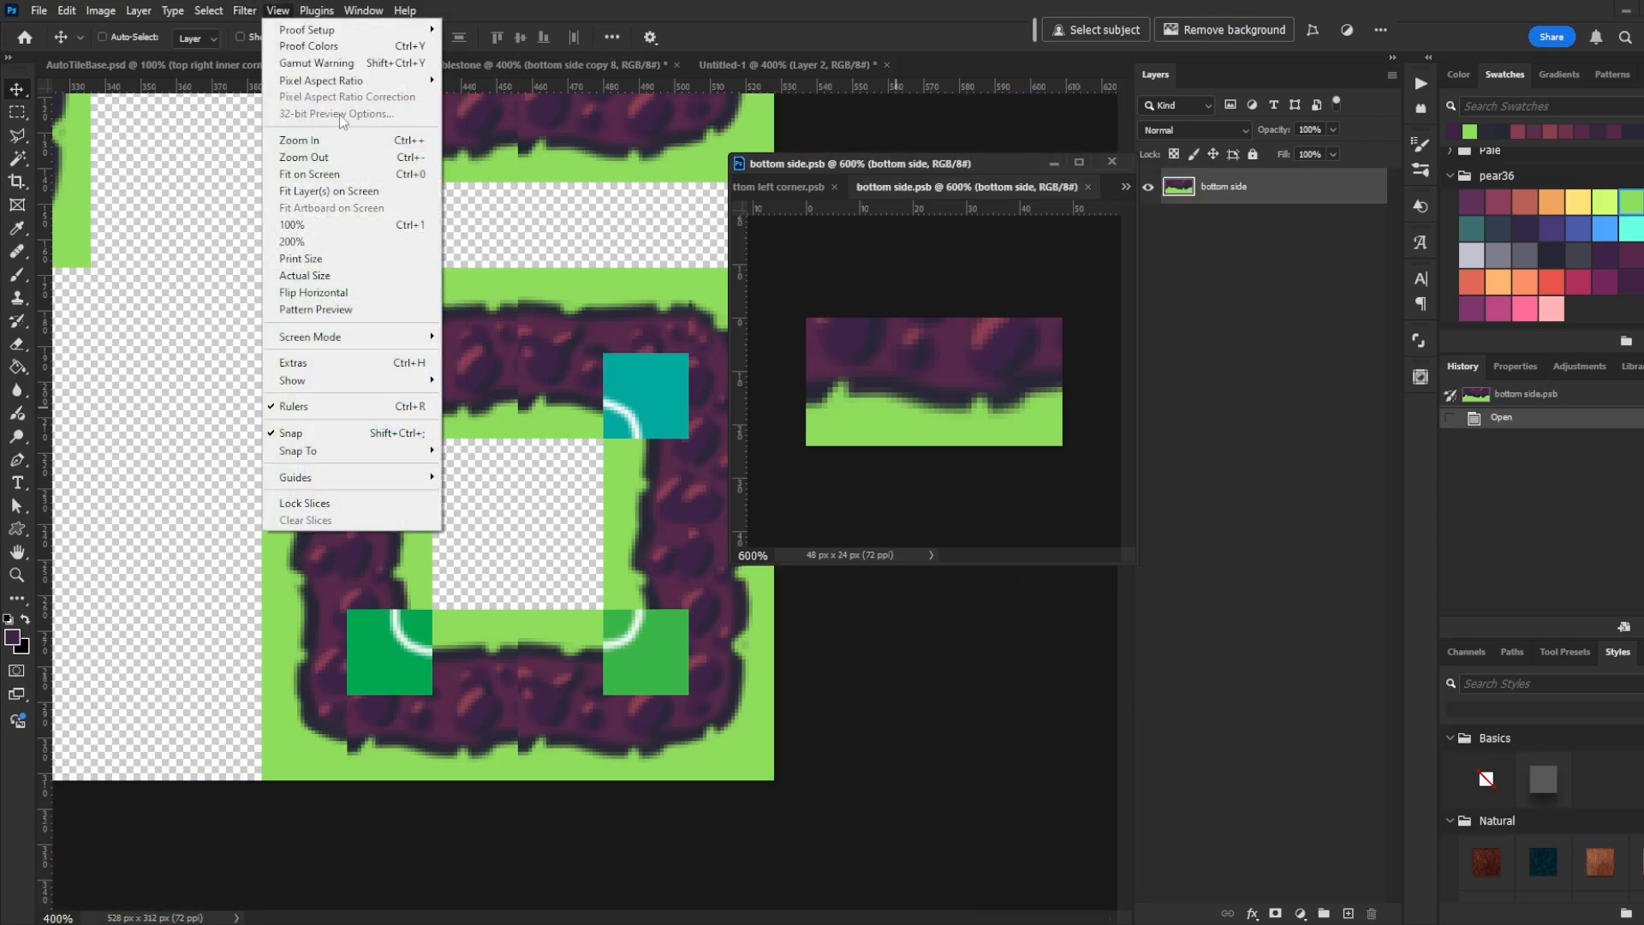
click(351, 311)
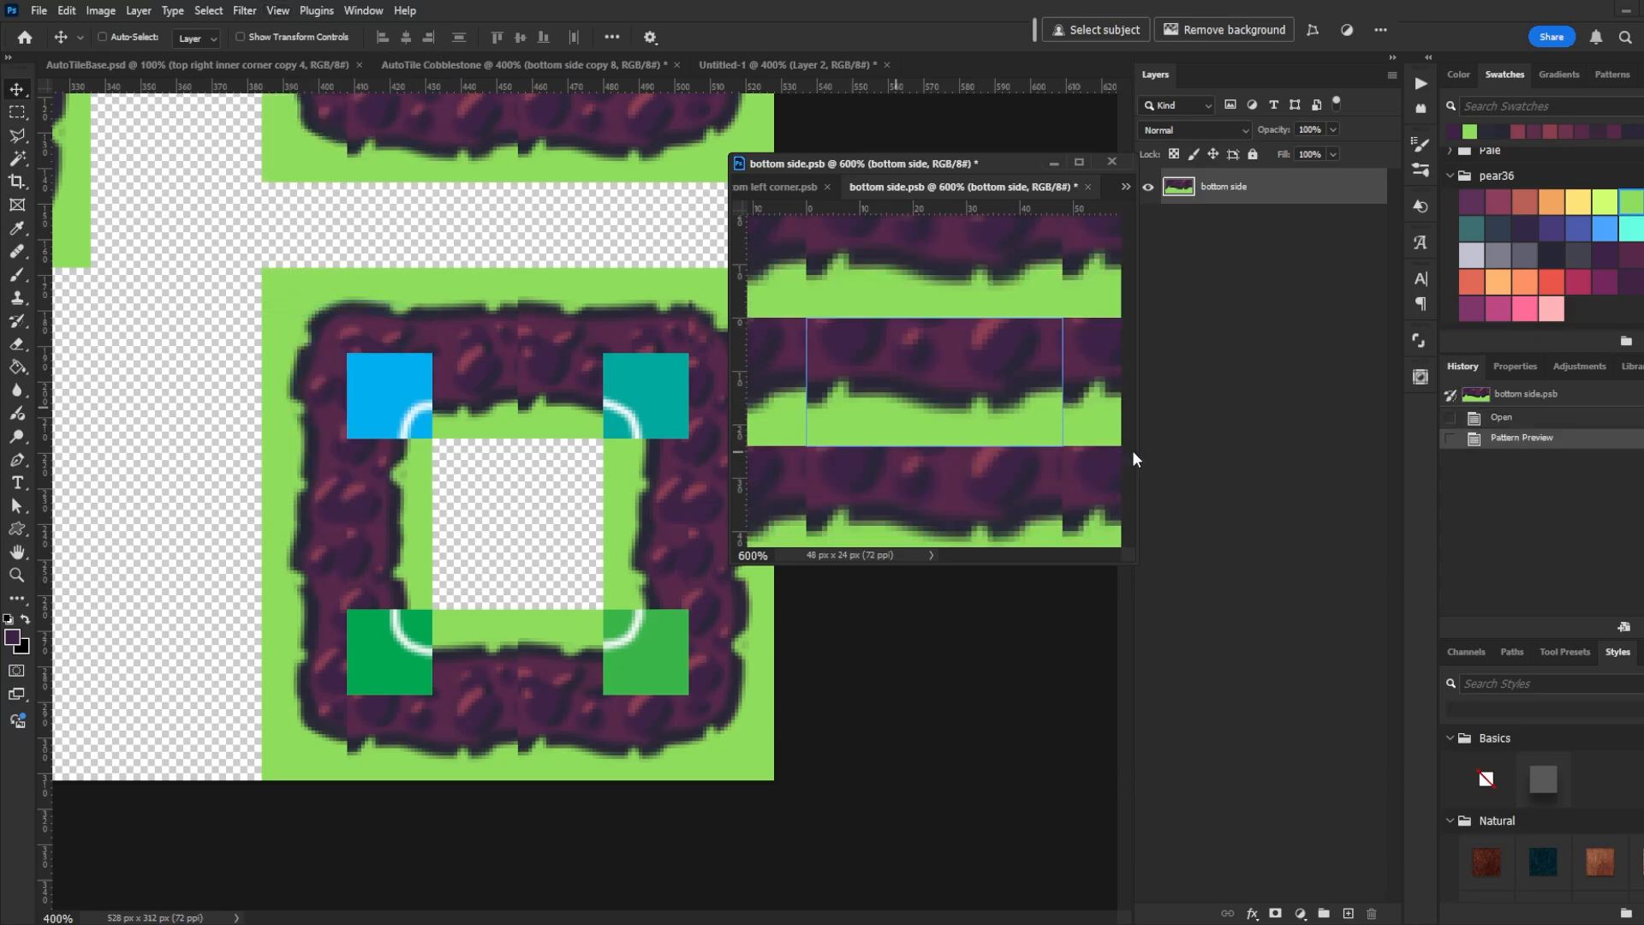
drag(1132, 451, 1238, 456)
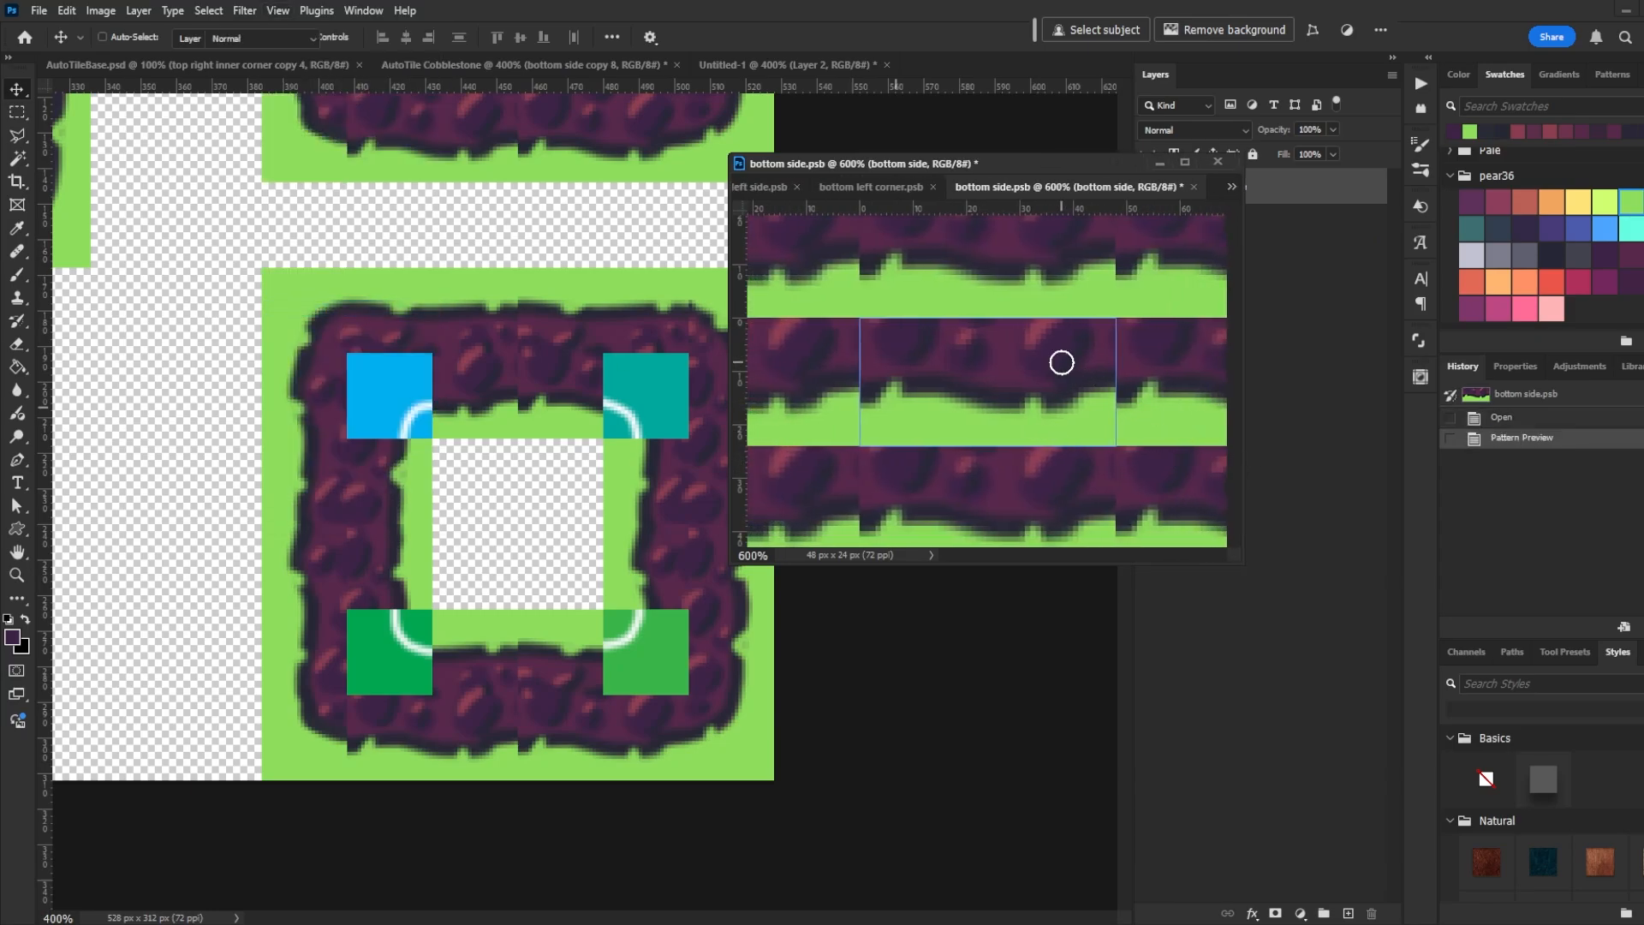
Try a purple brush stroke across the bottom side tile's left seam in the pattern preview, then undo it
key(b)
drag(874, 404, 894, 406)
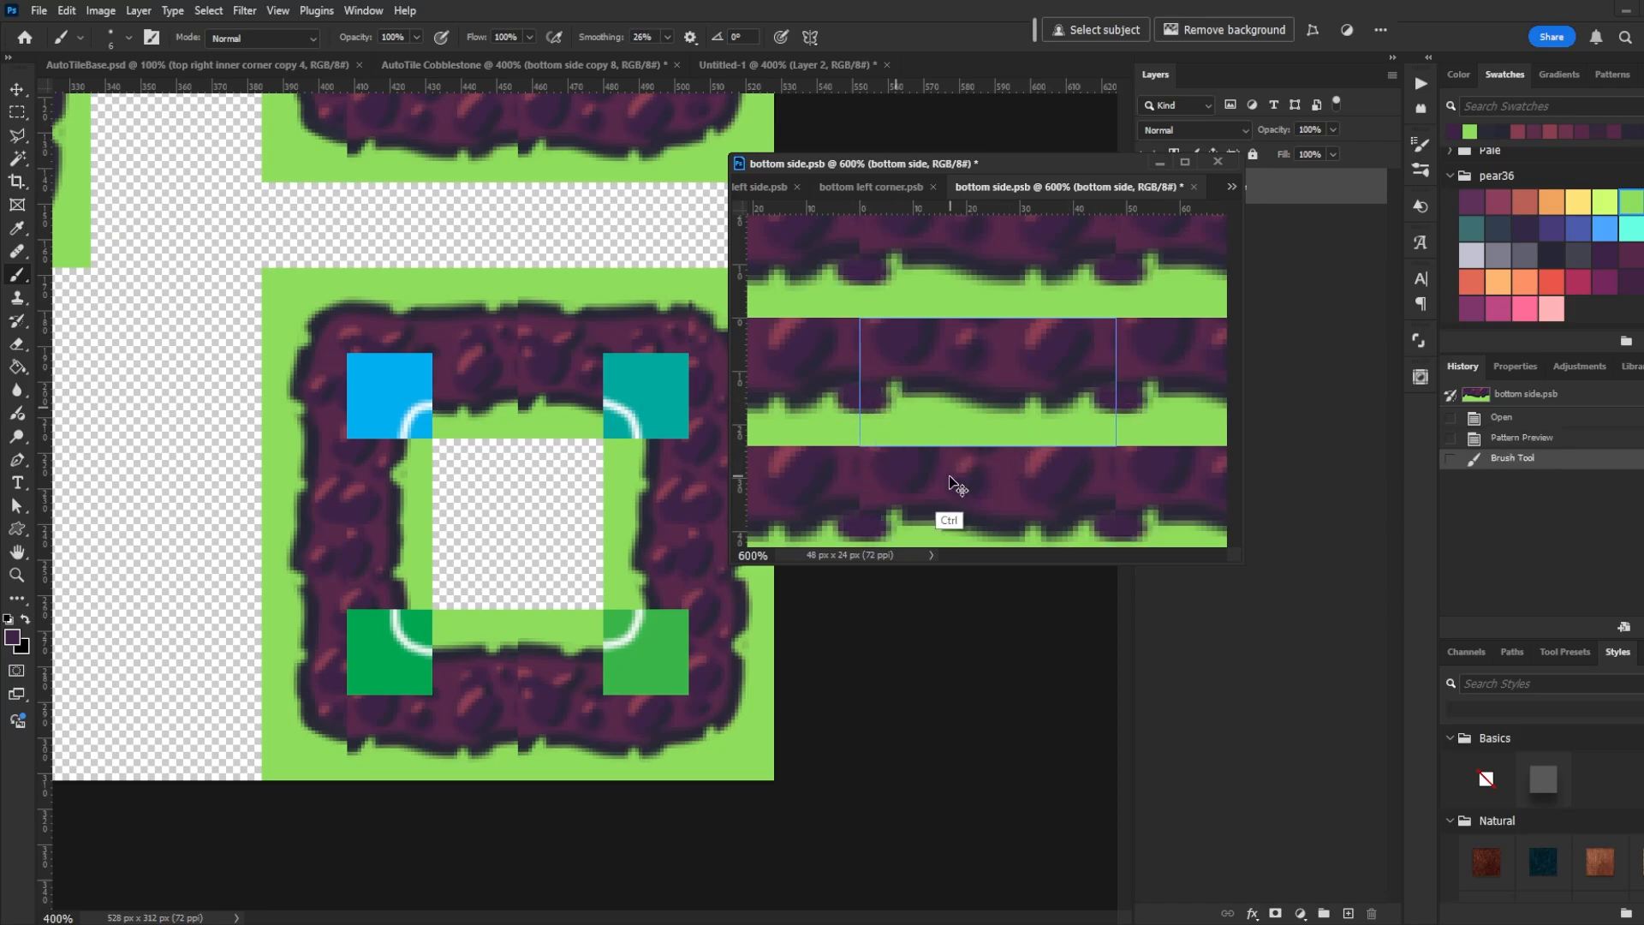
key(ctrl+z)
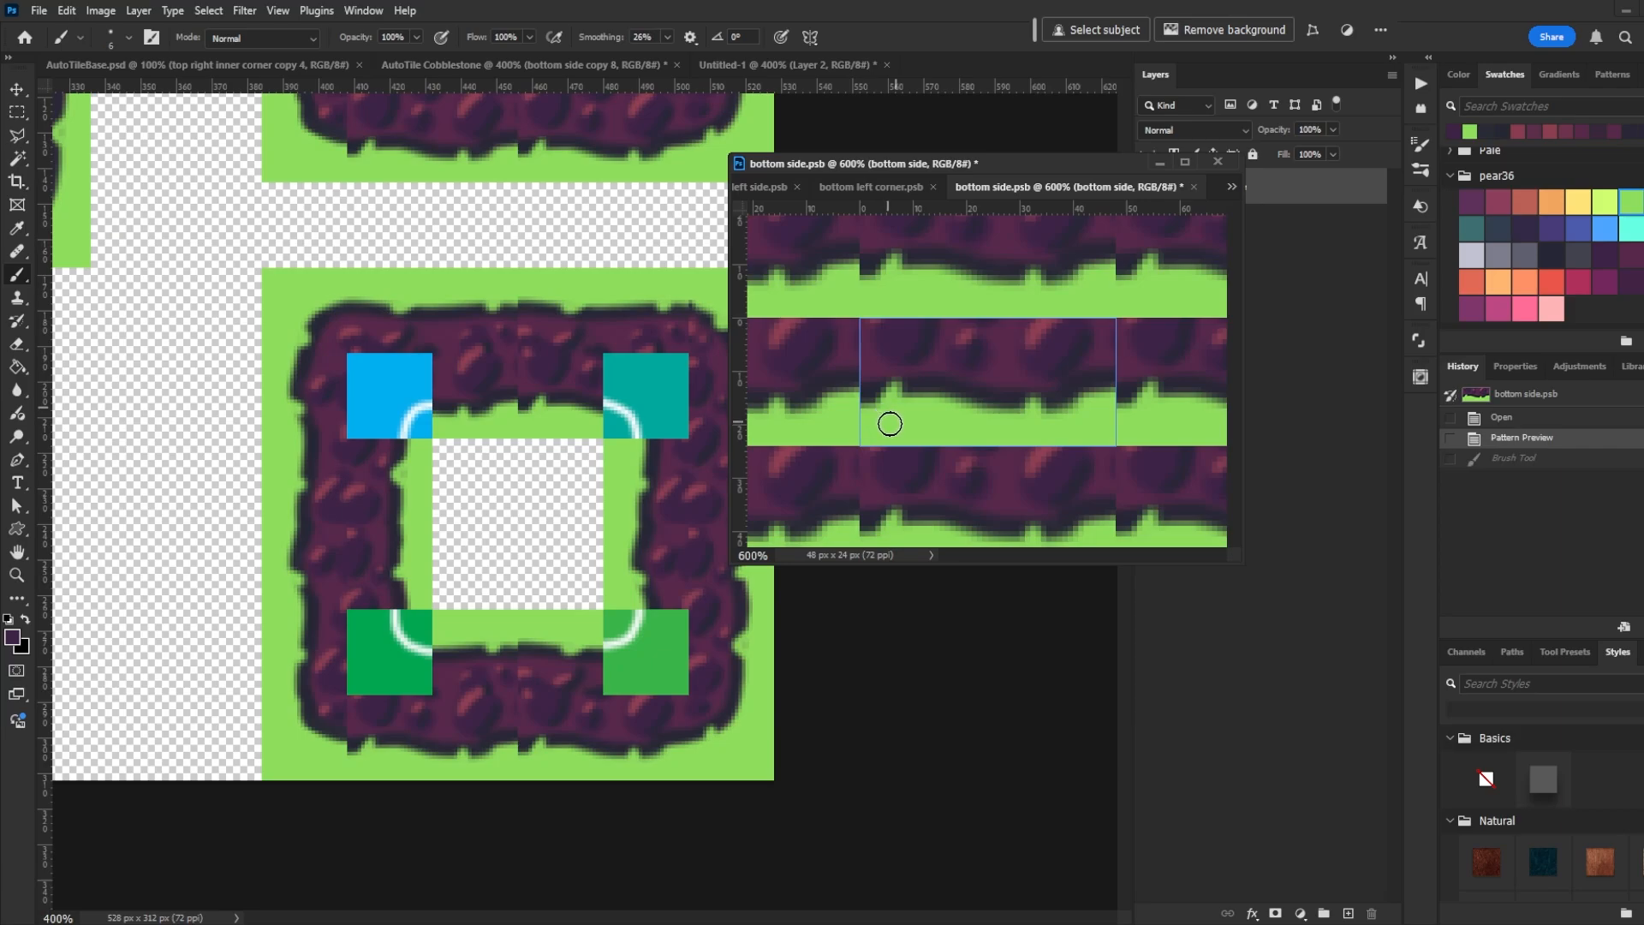
Try purple brush strokes across the bottom side tile's left seam and upper edge in the pattern preview, undoing each one
mouse_move(890, 424)
mouse_down()
mouse_move(881, 397)
mouse_move(848, 396)
mouse_move(861, 402)
mouse_up()
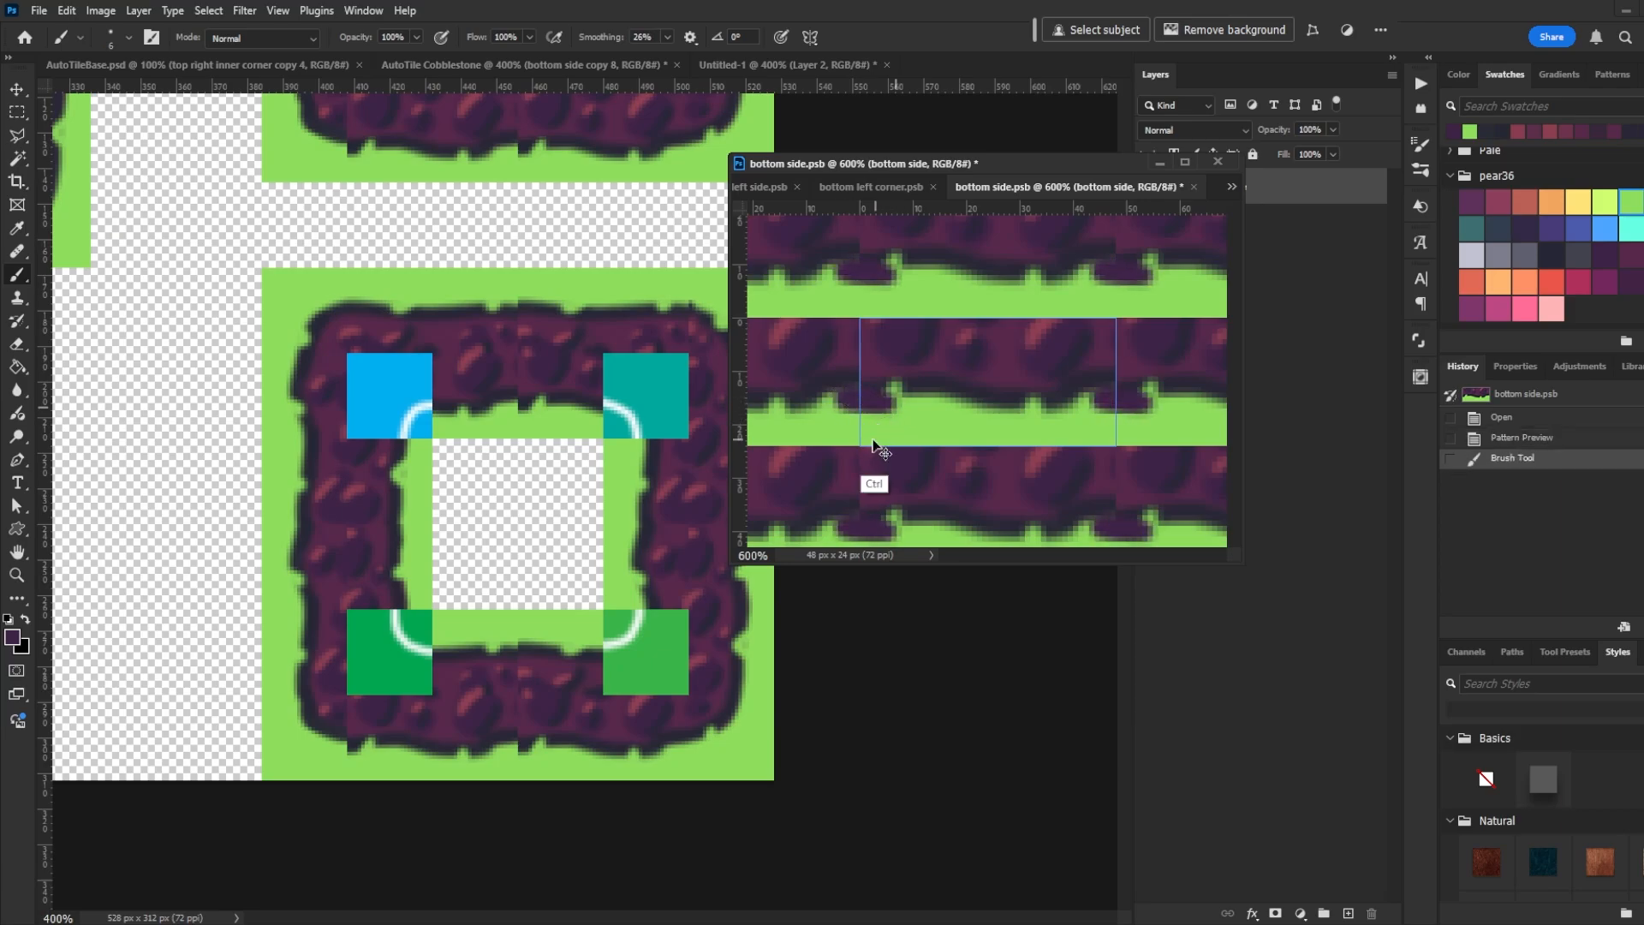
key(ctrl+z)
drag(987, 319, 991, 298)
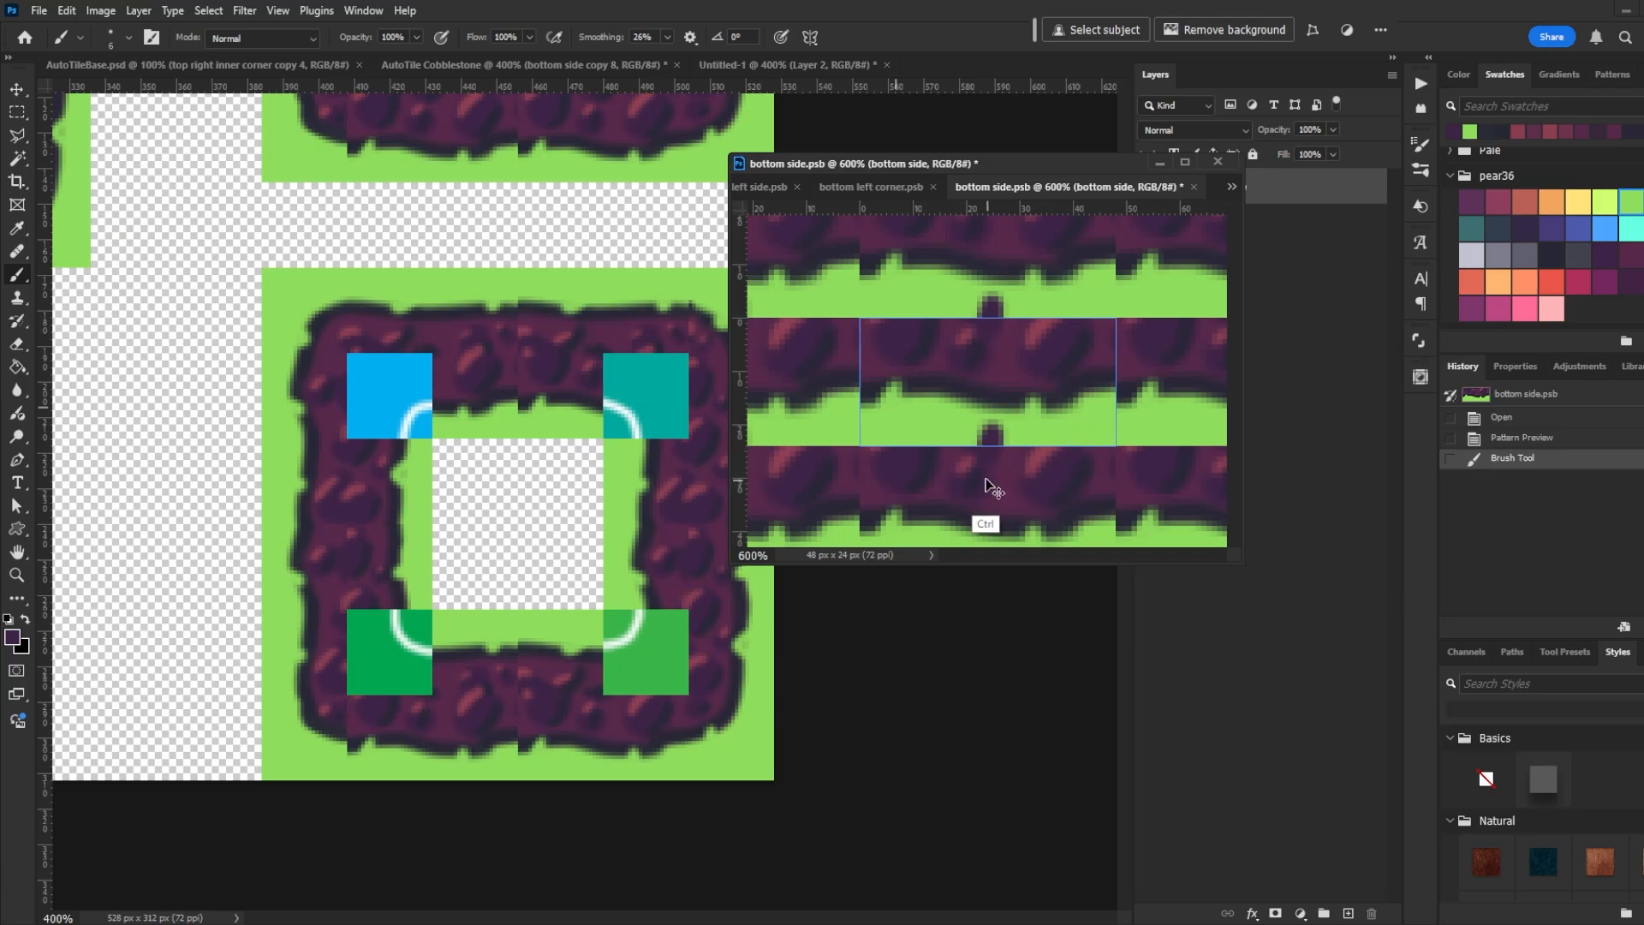
key(ctrl+z)
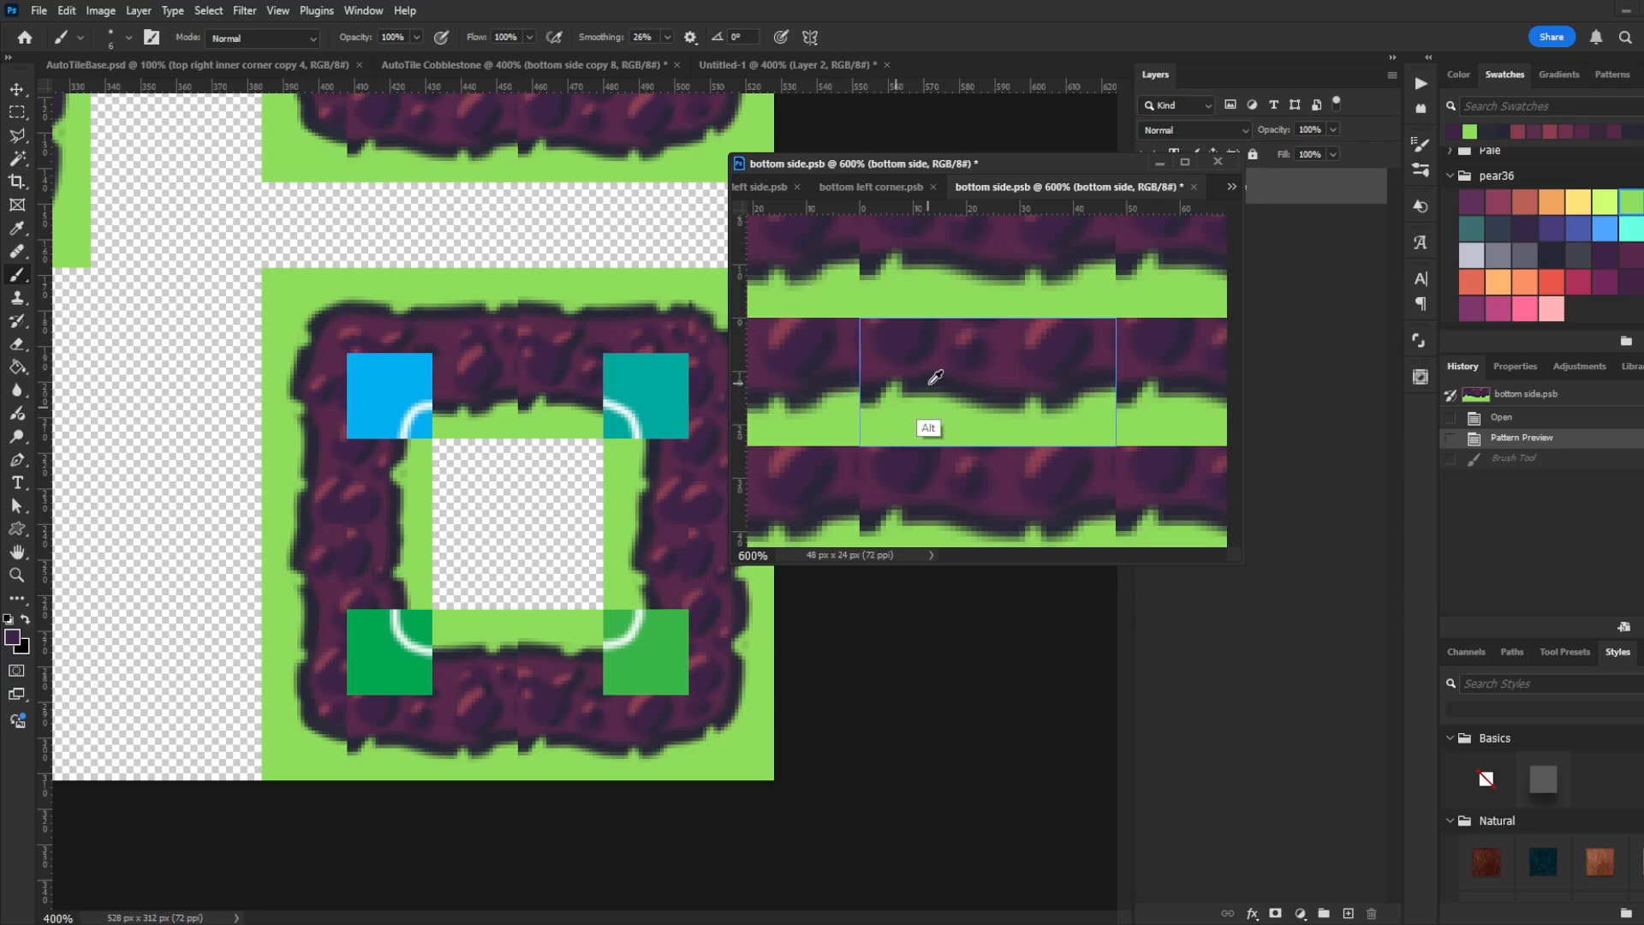
Paint over the bottom side tile's left and right seams with sampled dark outline and purple colours, saving after each retouch
alt+click(899, 379)
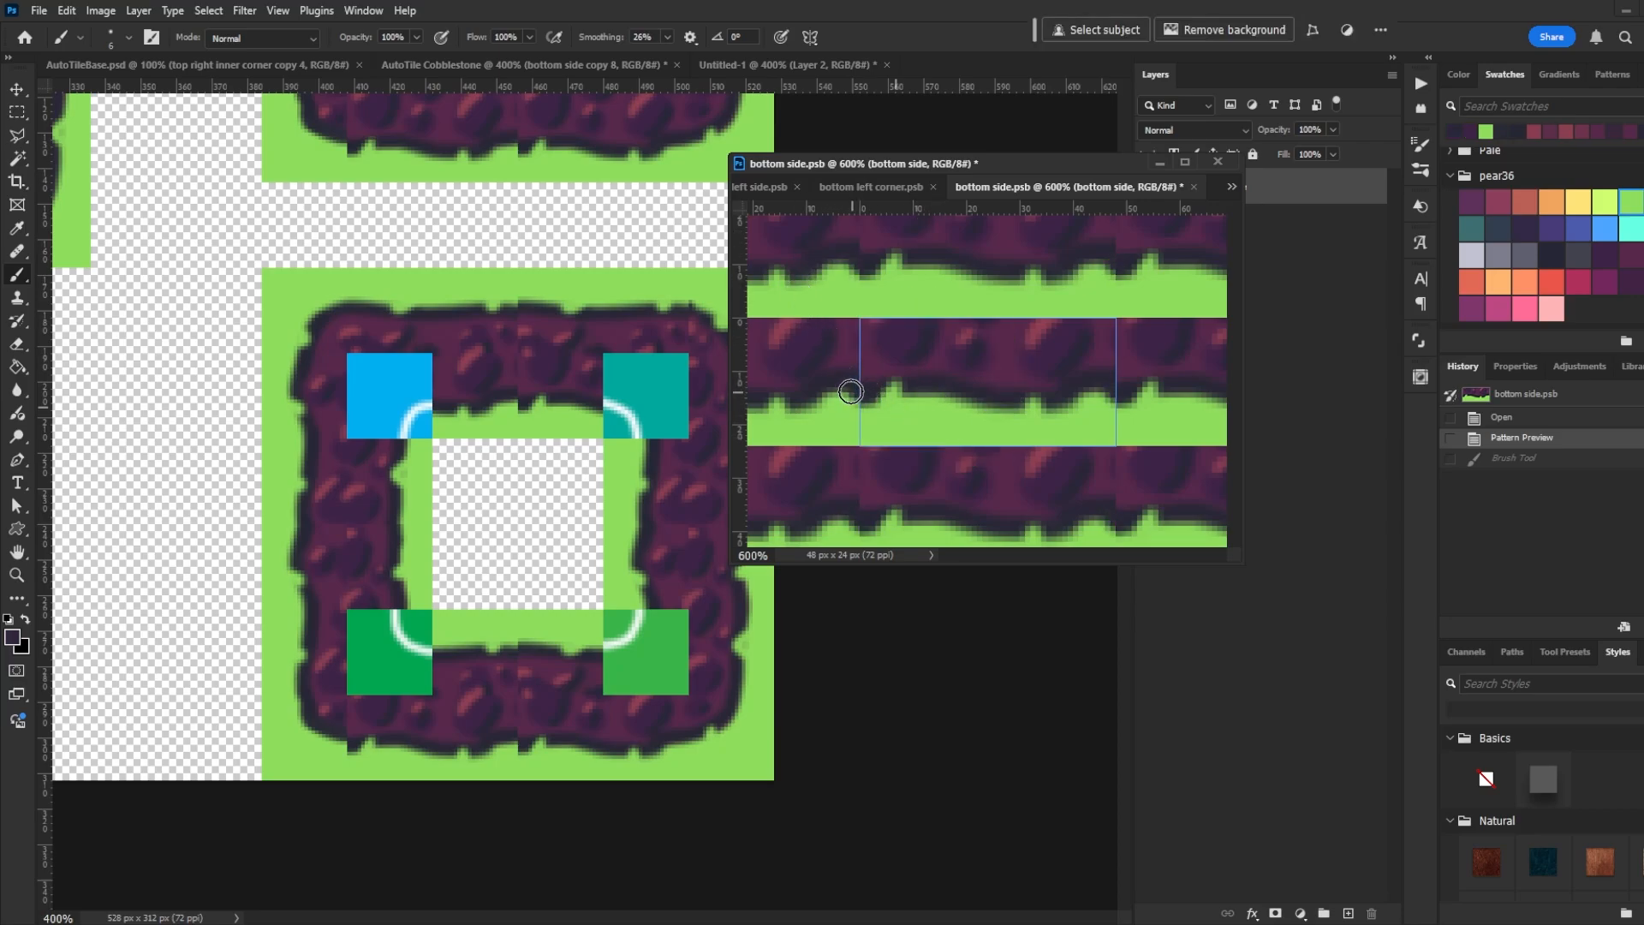
key(ctrl+s)
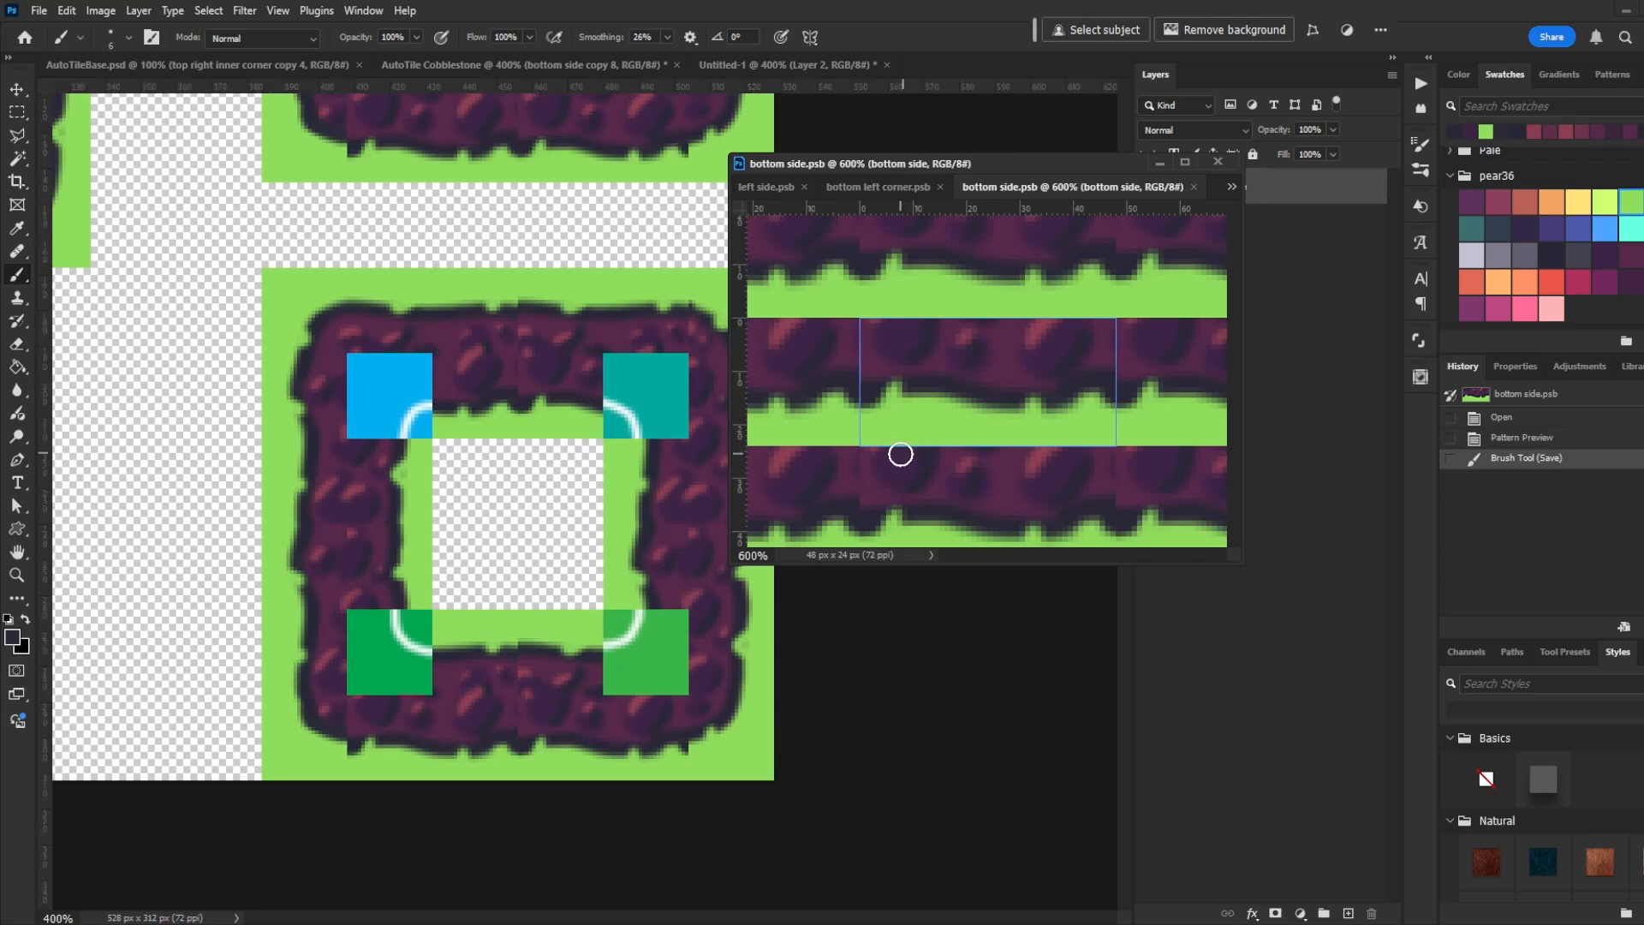
alt+click(1127, 362)
drag(1123, 368, 1103, 382)
key(ctrl+s)
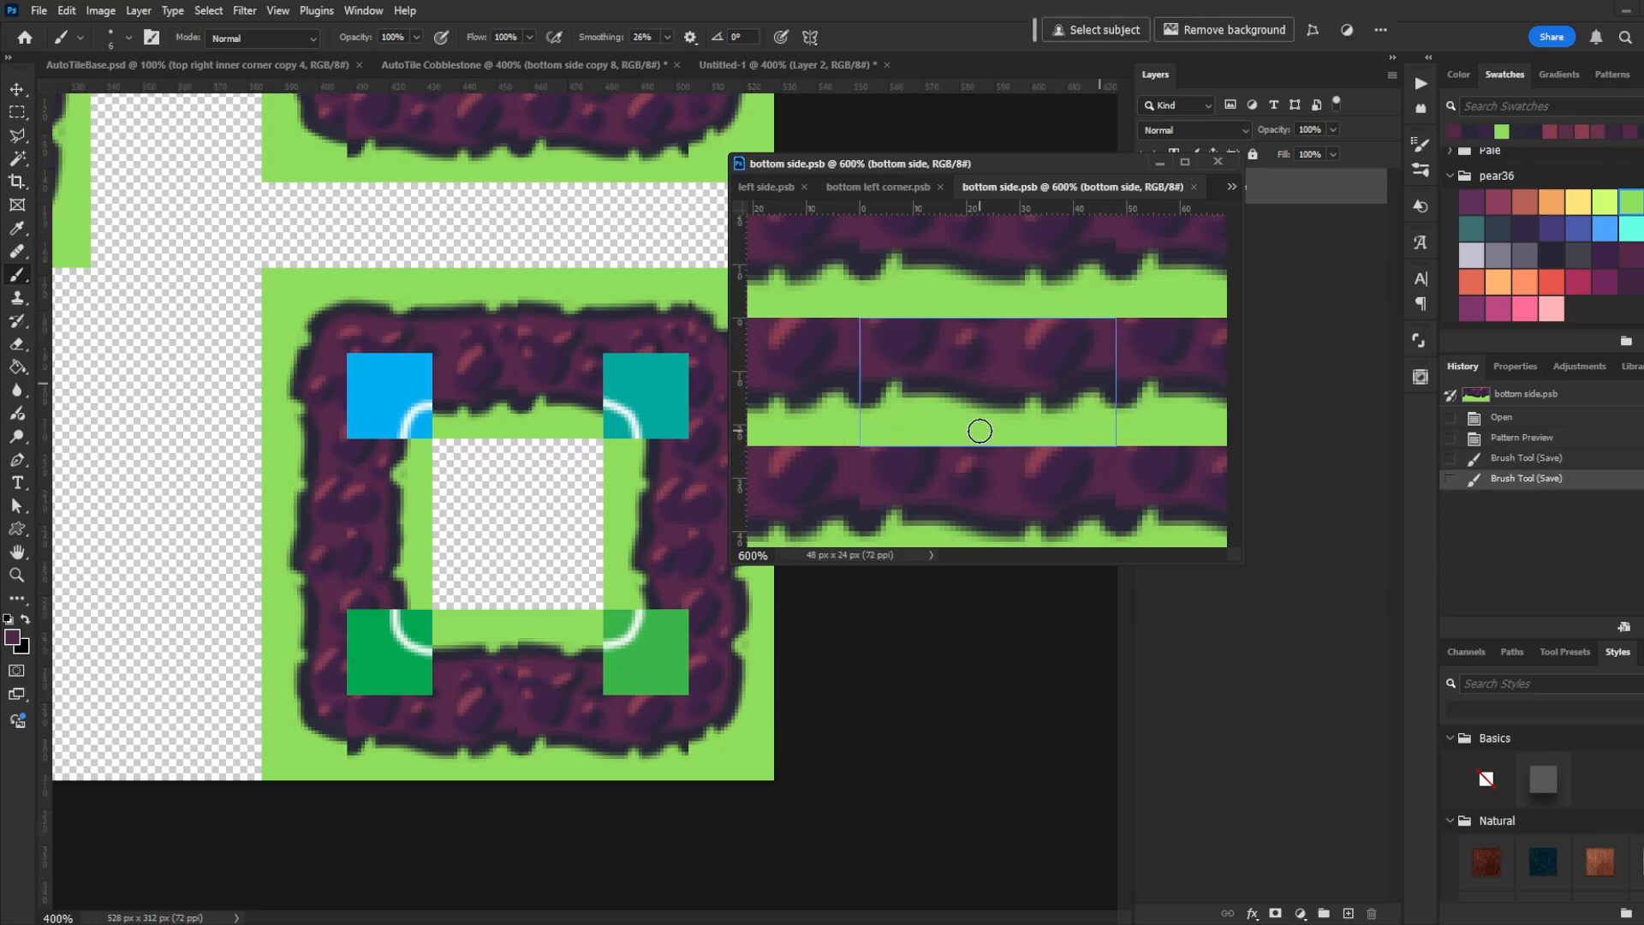
click(876, 381)
key(ctrl+s)
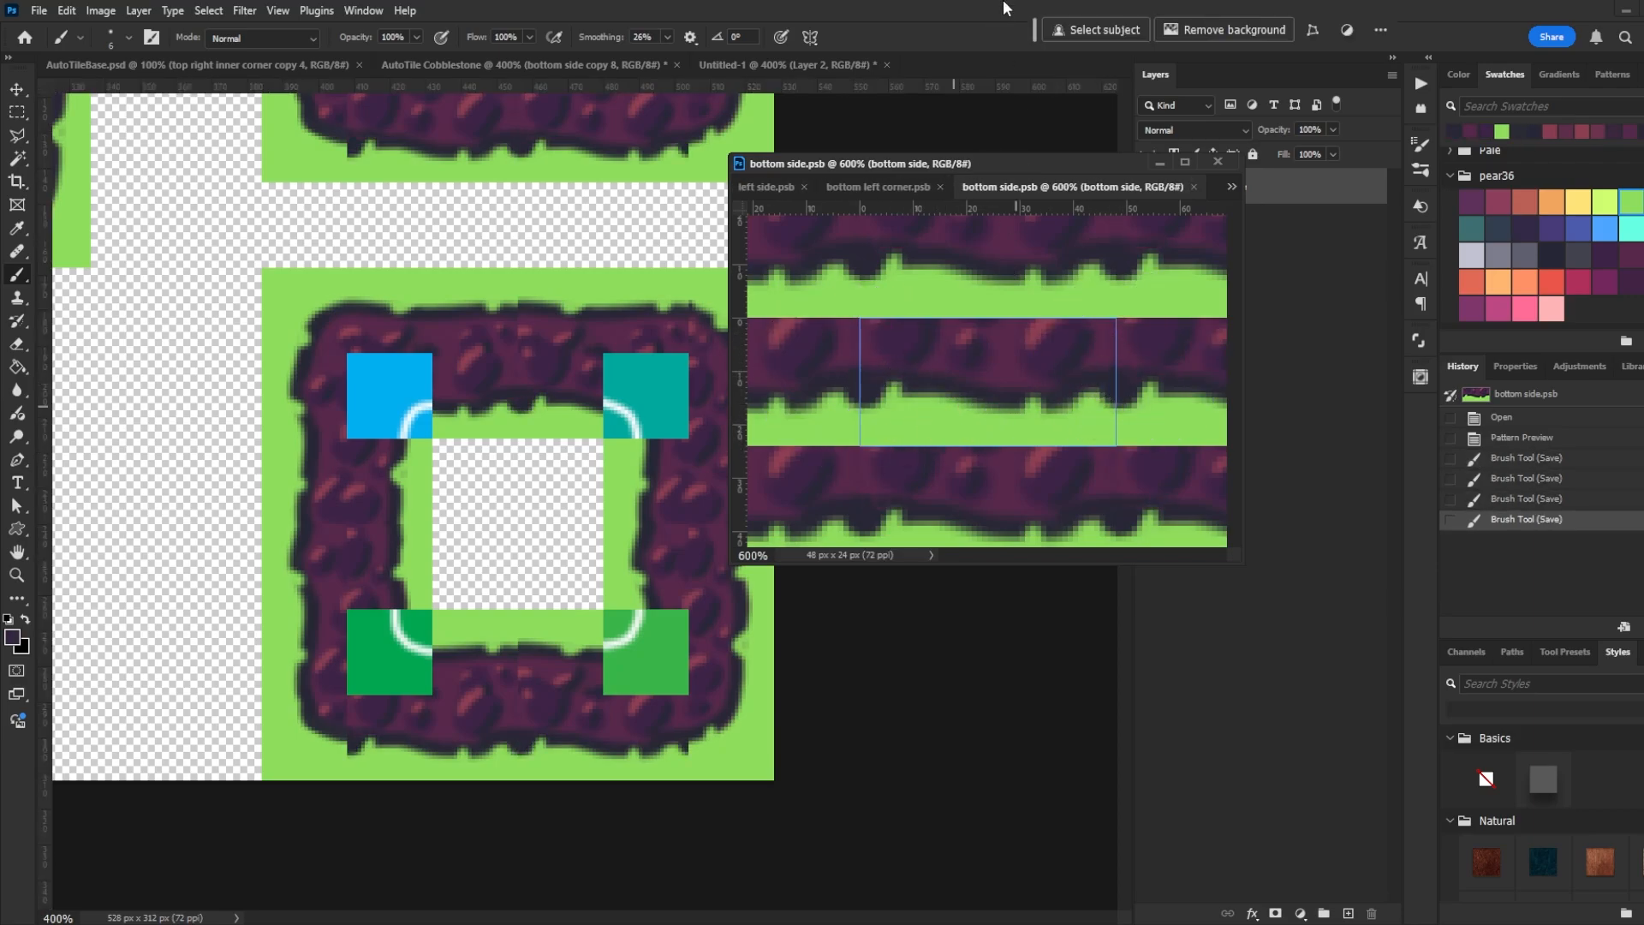
Open the top side smart object from the square ring, retouch its outline and purple fill with sampled colours in Pattern Preview, and save
key(v)
ctrl+click(546, 324)
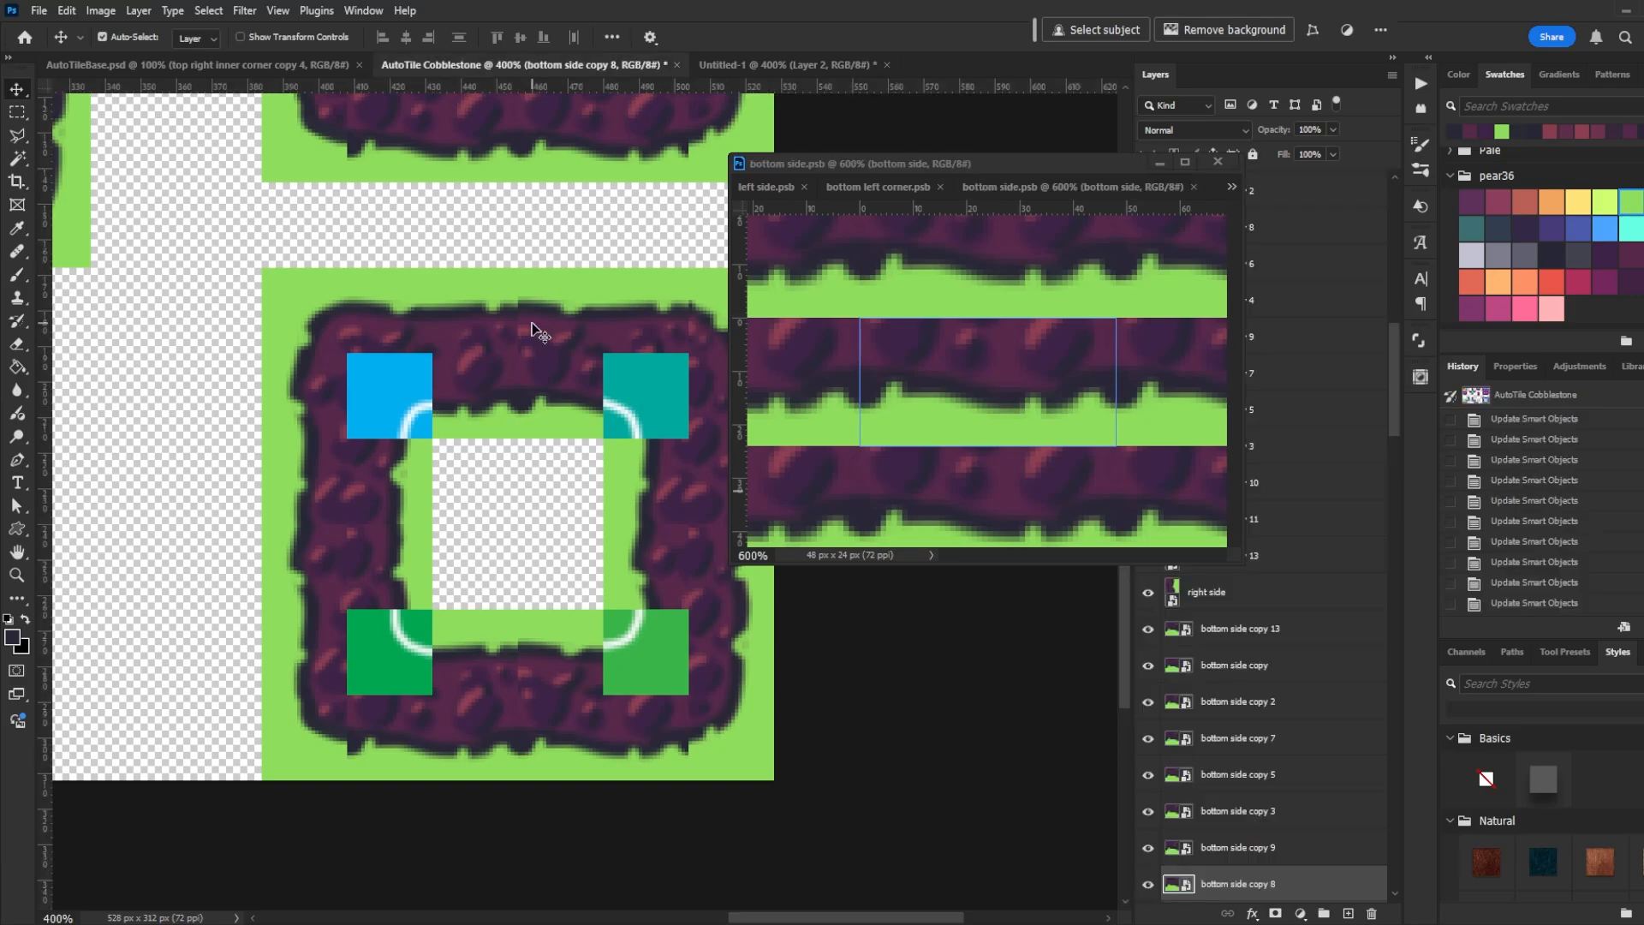
double_click(1175, 886)
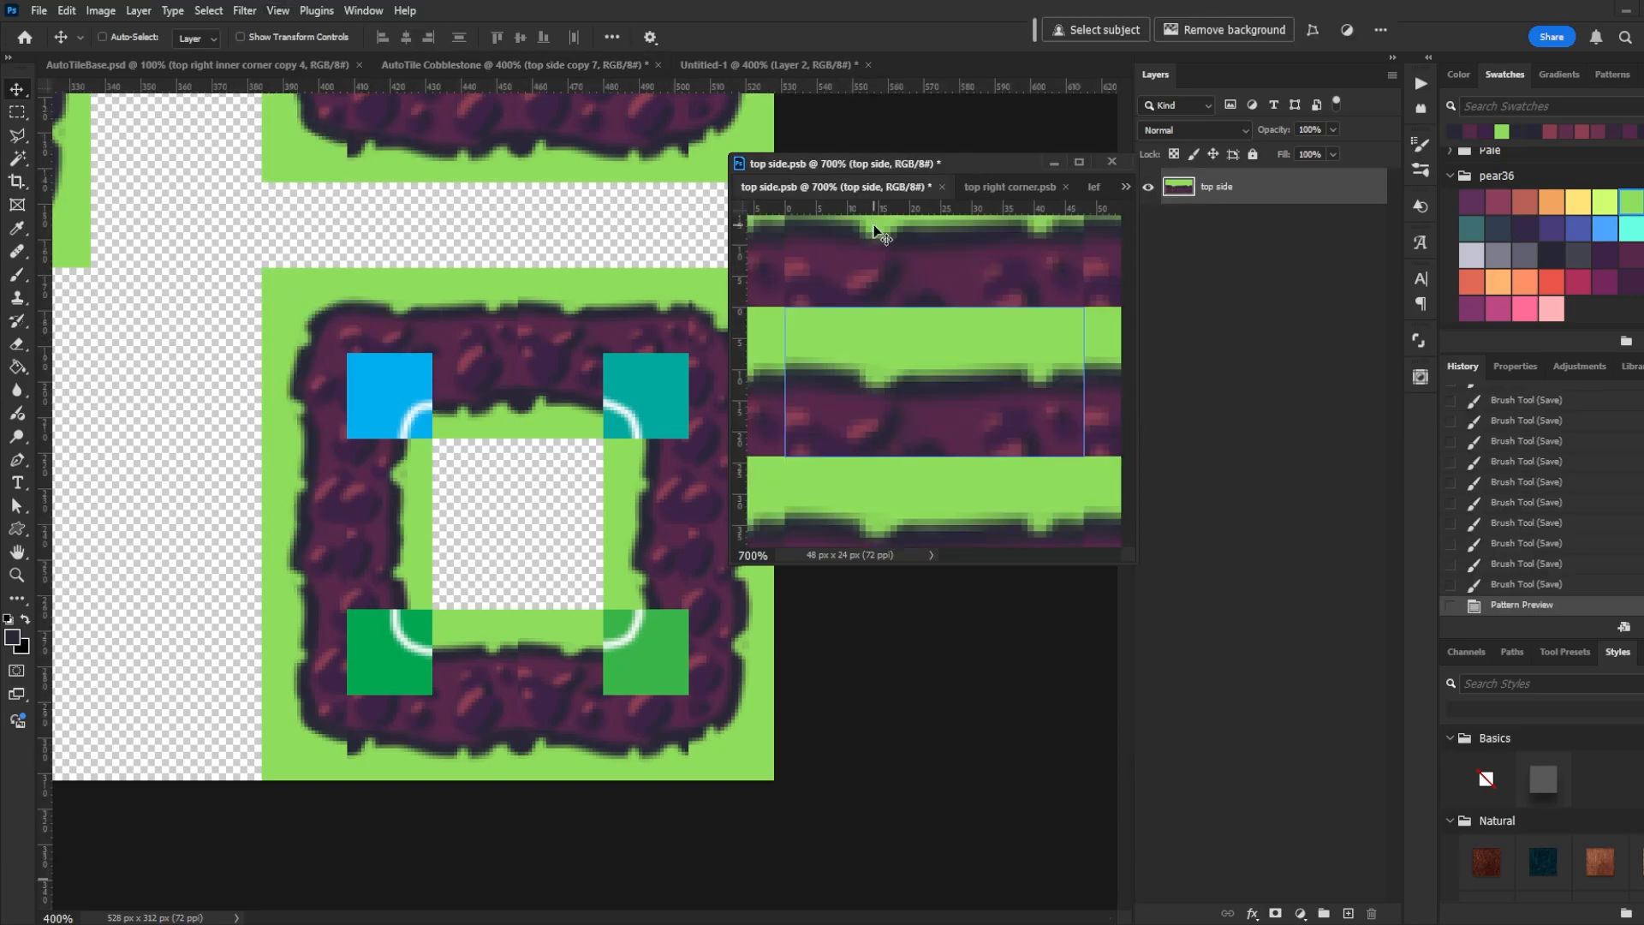
key(b)
alt+click(1024, 455)
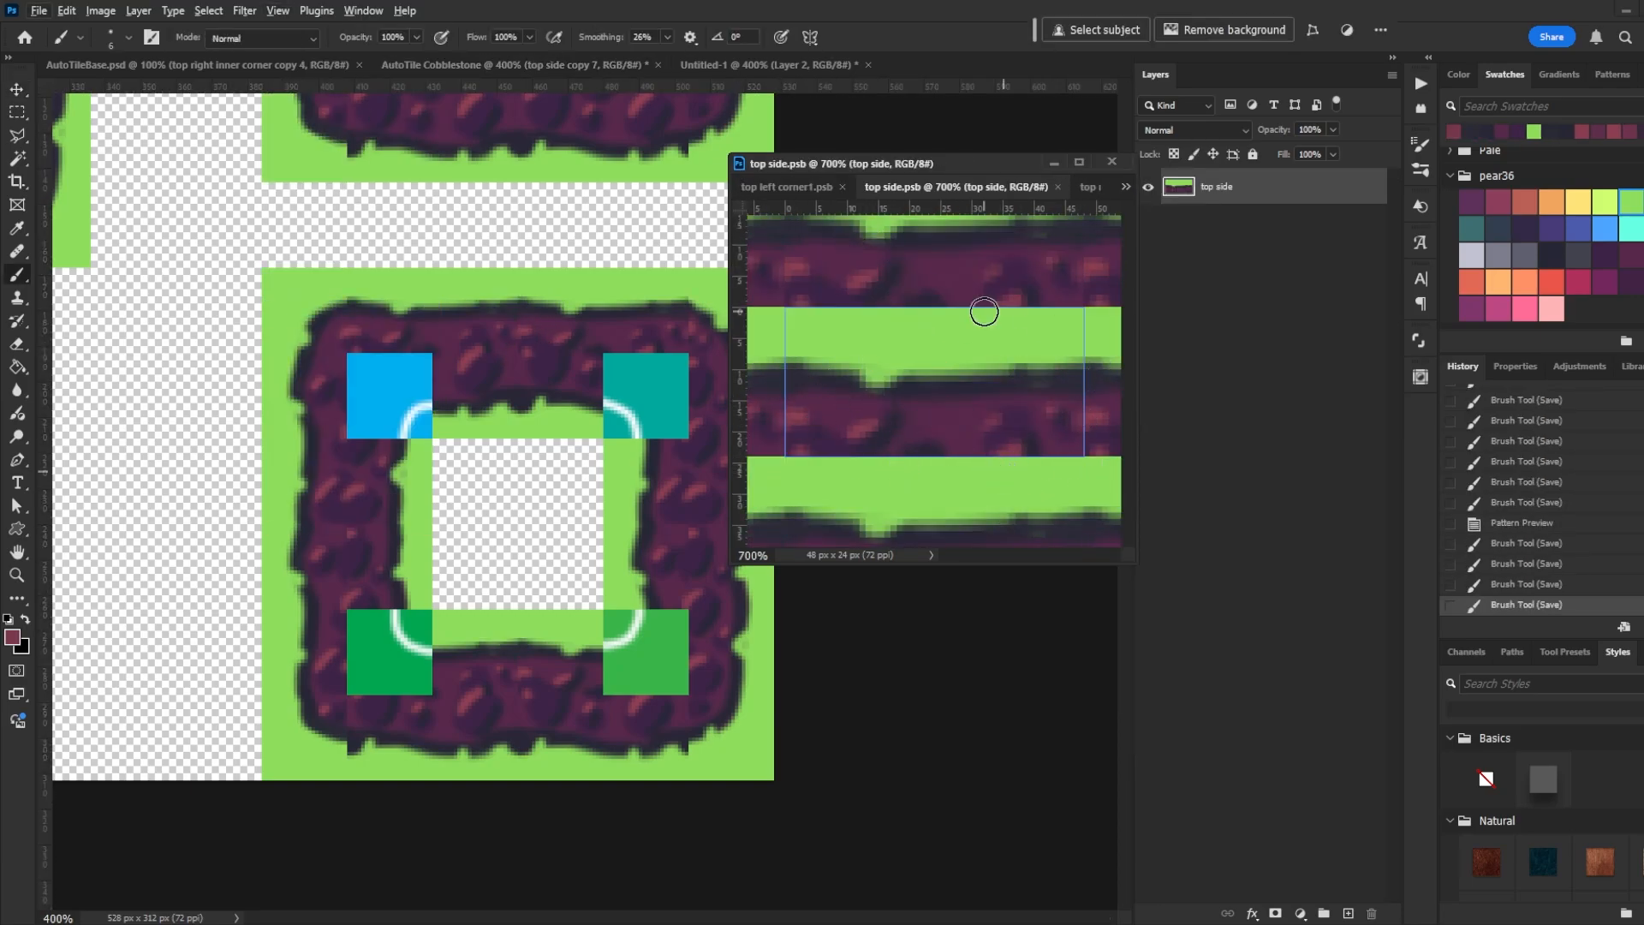
Open the left side smart object from the square ring in AutoTile Cobblestone and undo its last brush stroke
click(926, 673)
drag(851, 664, 725, 664)
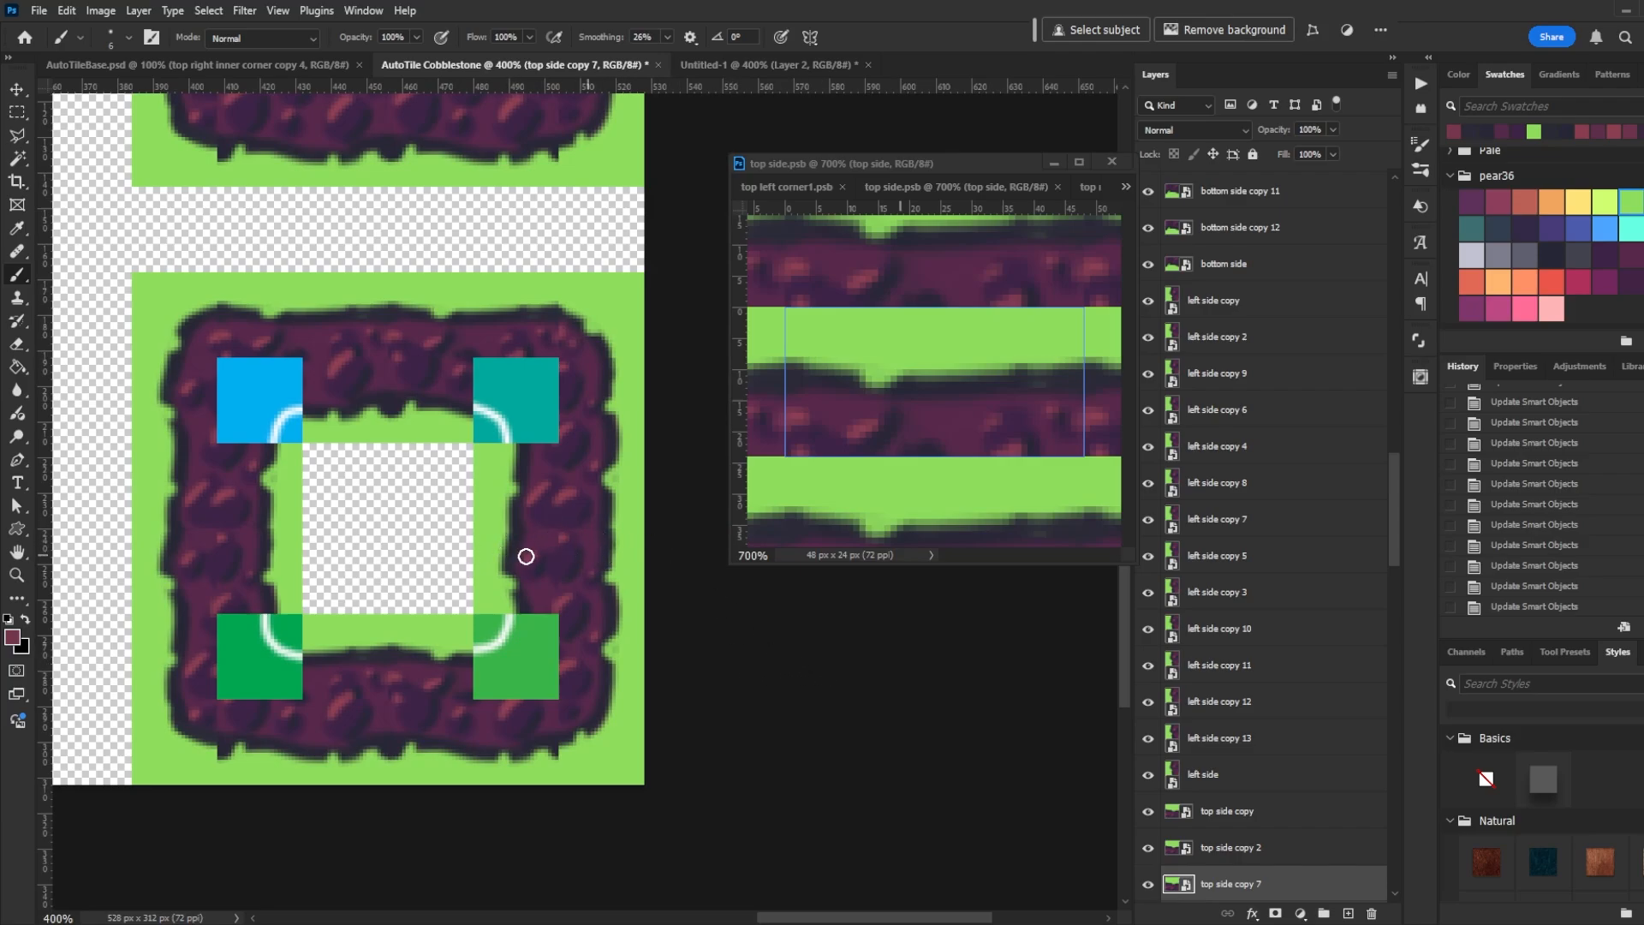
drag(366, 571, 488, 576)
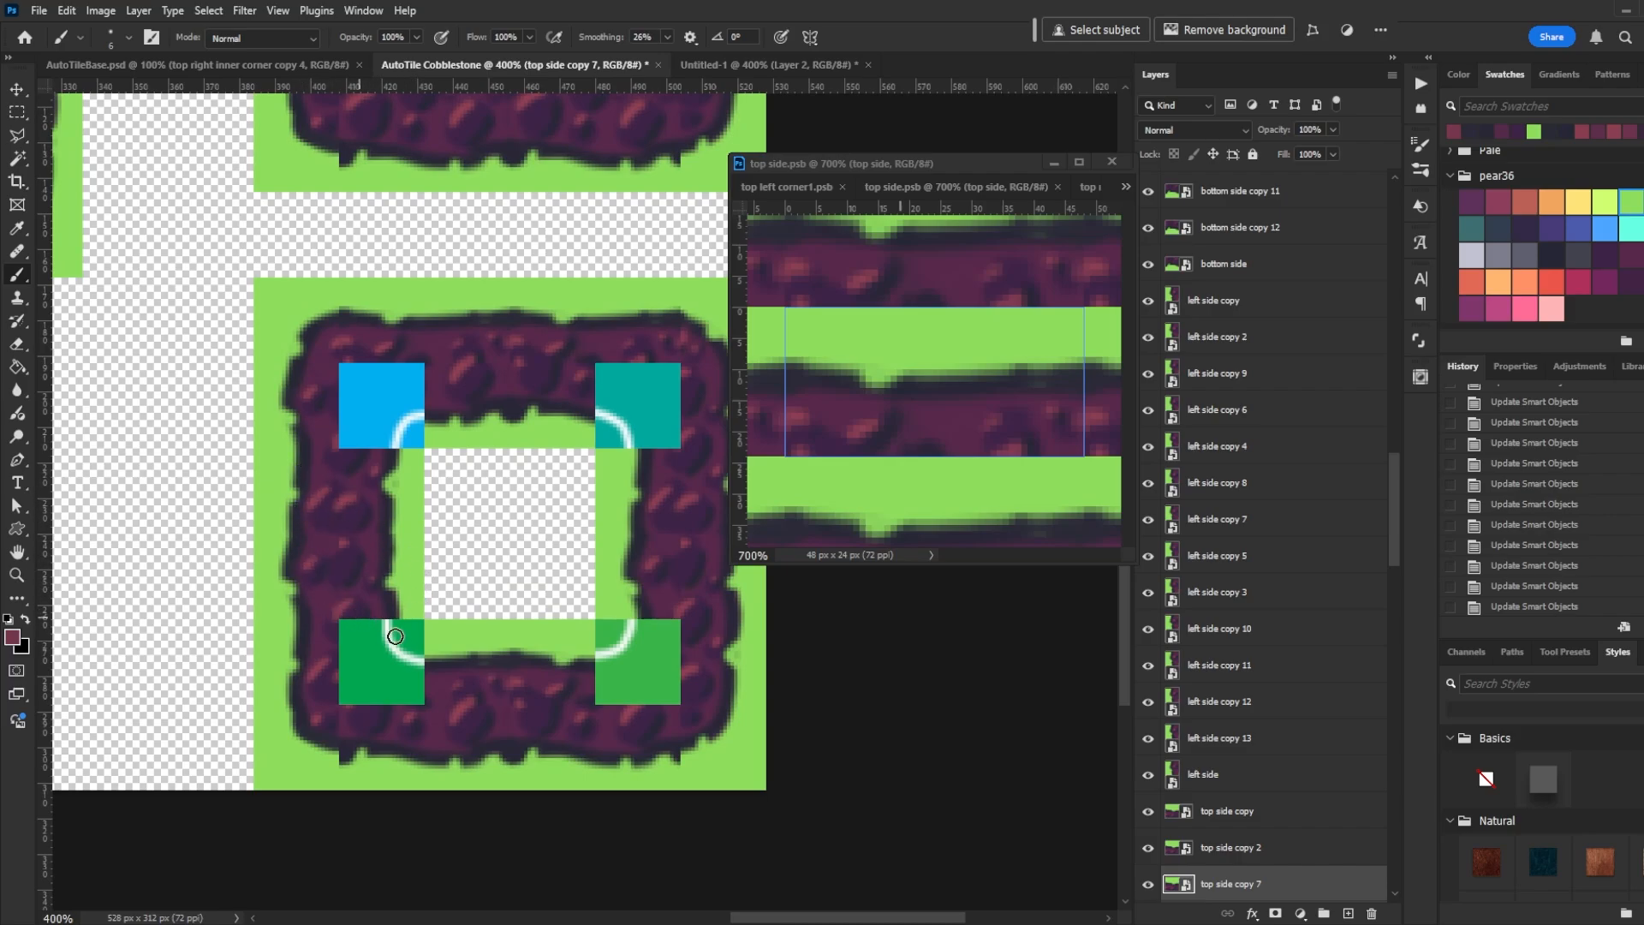
mouse_move(449, 528)
mouse_down()
mouse_move(590, 580)
mouse_move(515, 537)
mouse_up()
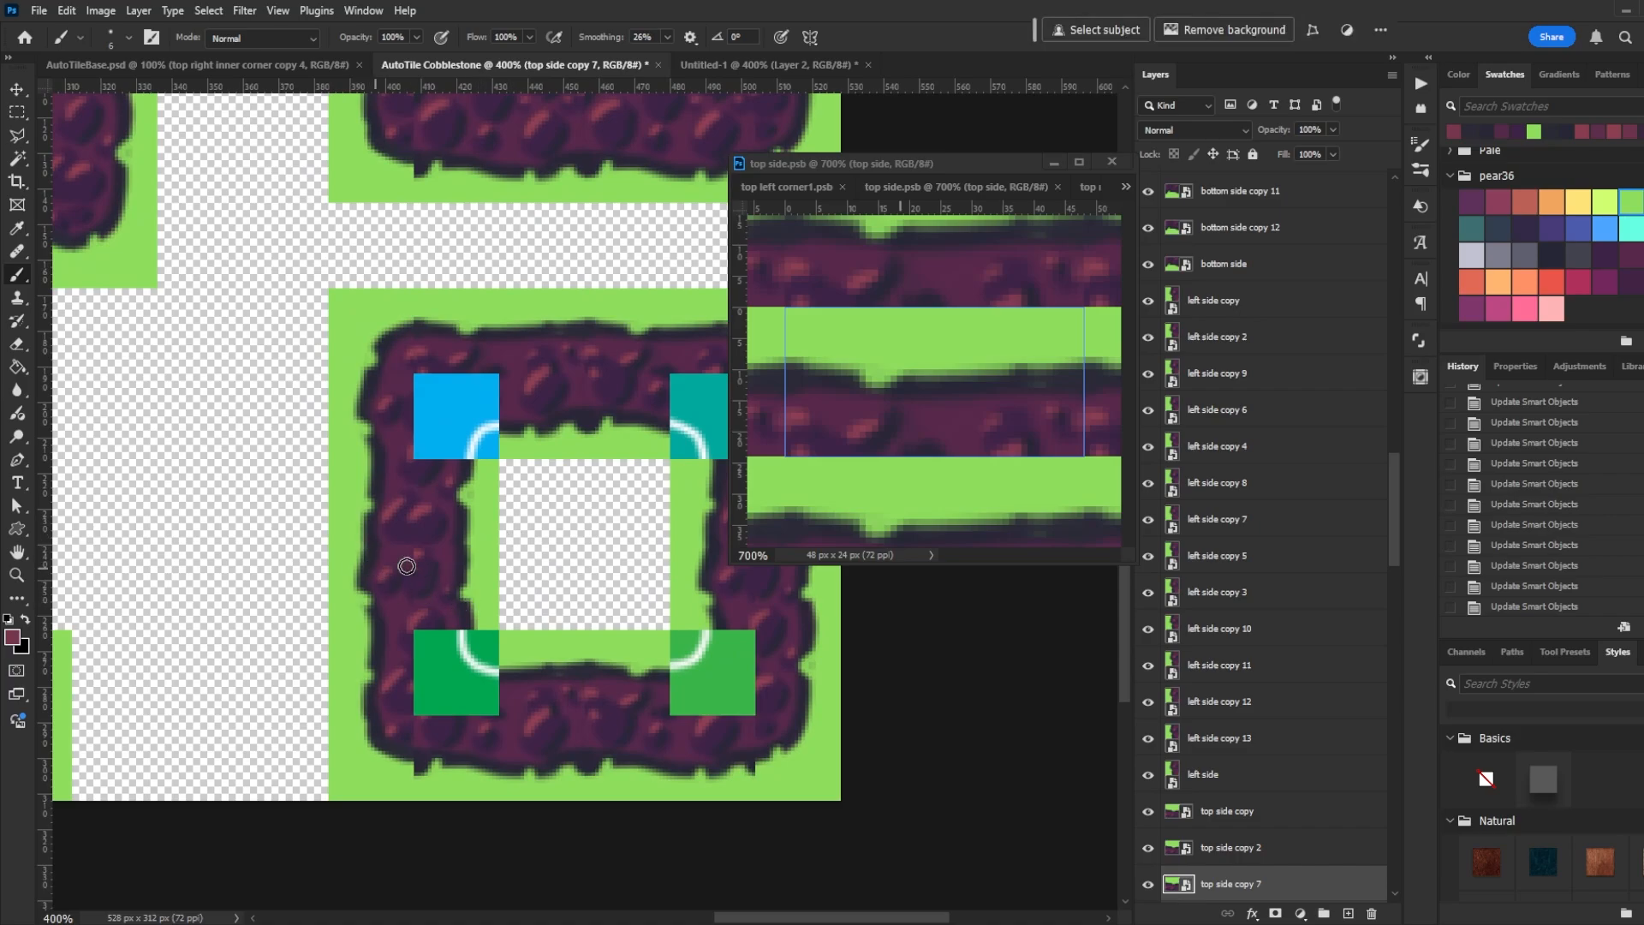
ctrl+double_click(383, 578)
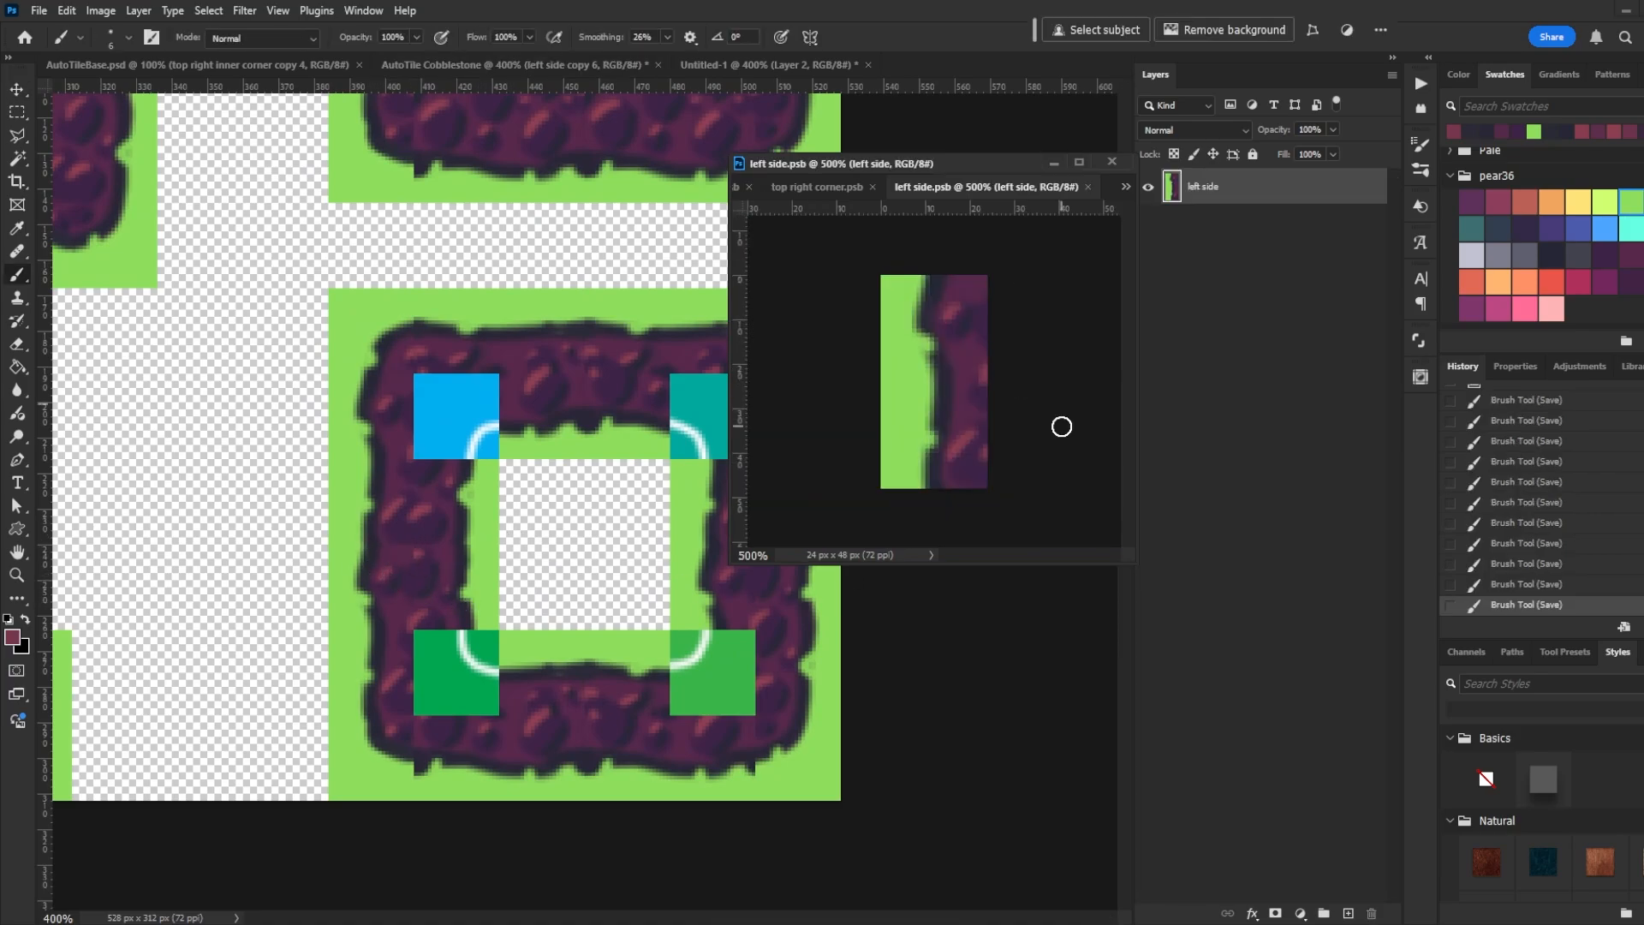
key(ctrl+z)
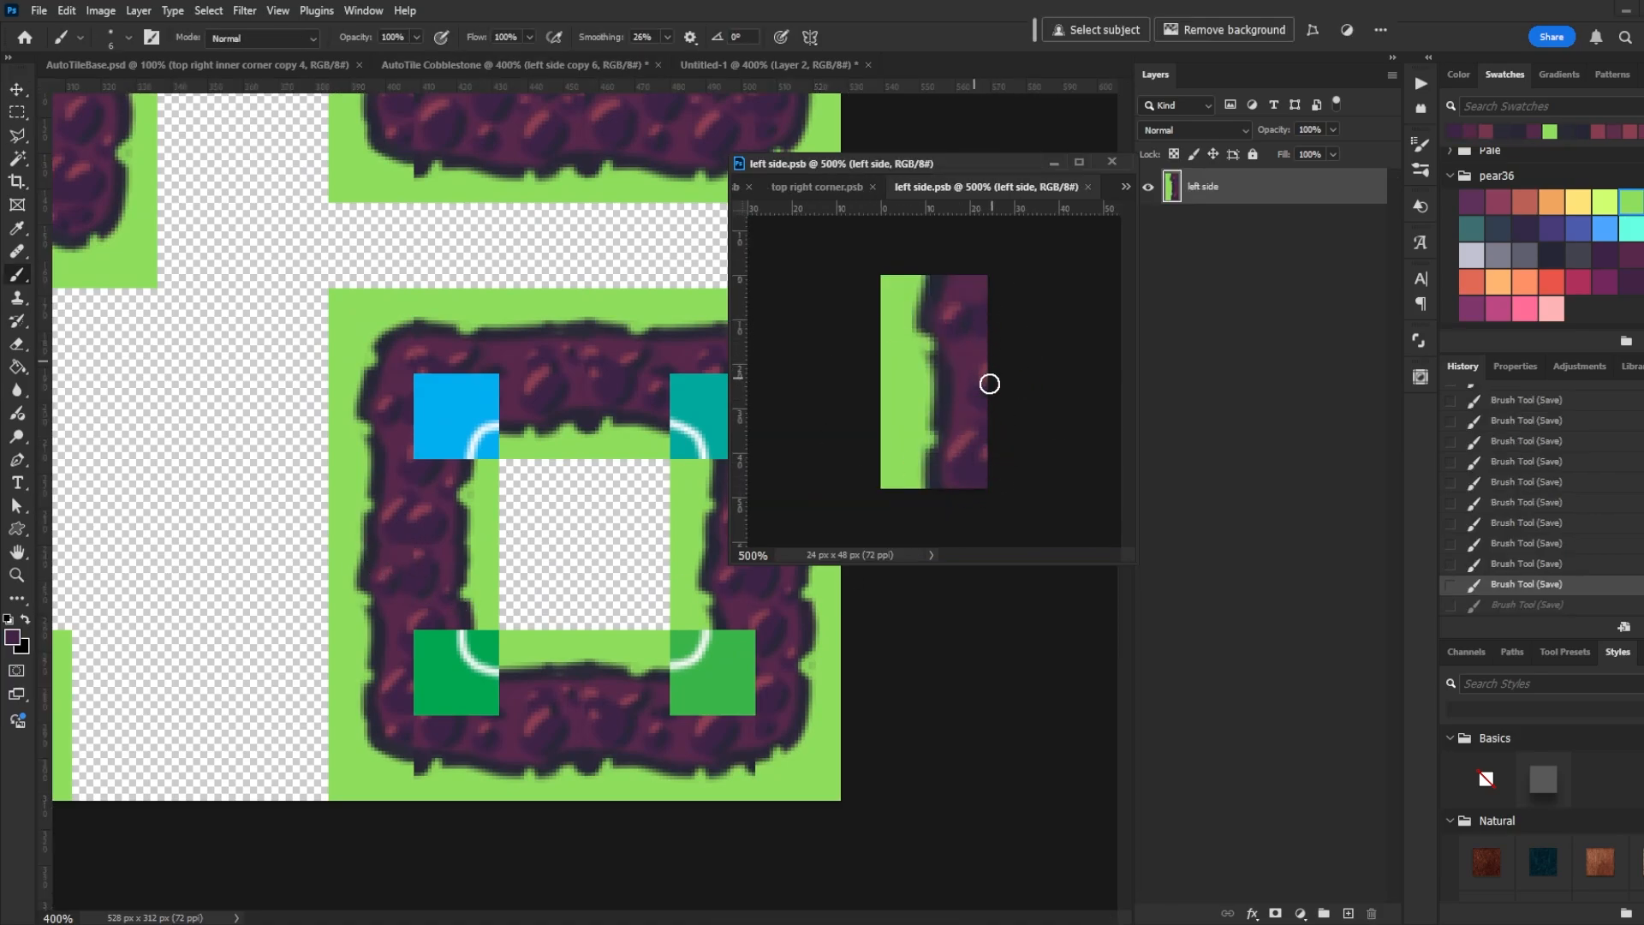
Reopen the bottom side smart object from the square ring's lower edge and sample its light green as the brush colour
click(921, 701)
key(v)
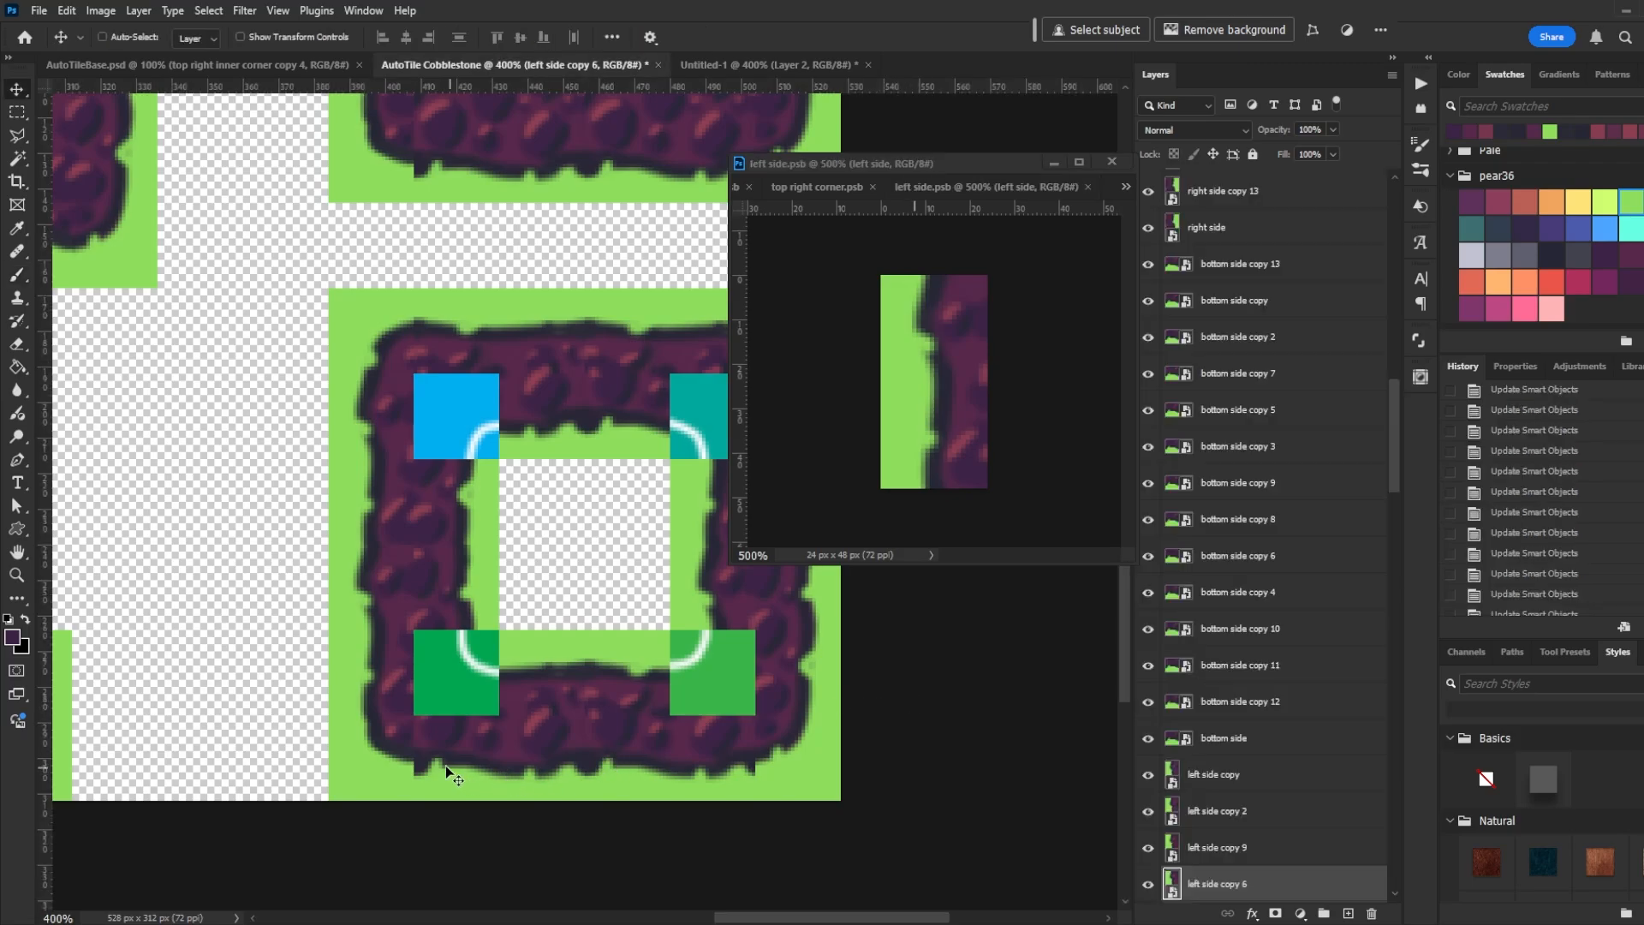
double_click(391, 759)
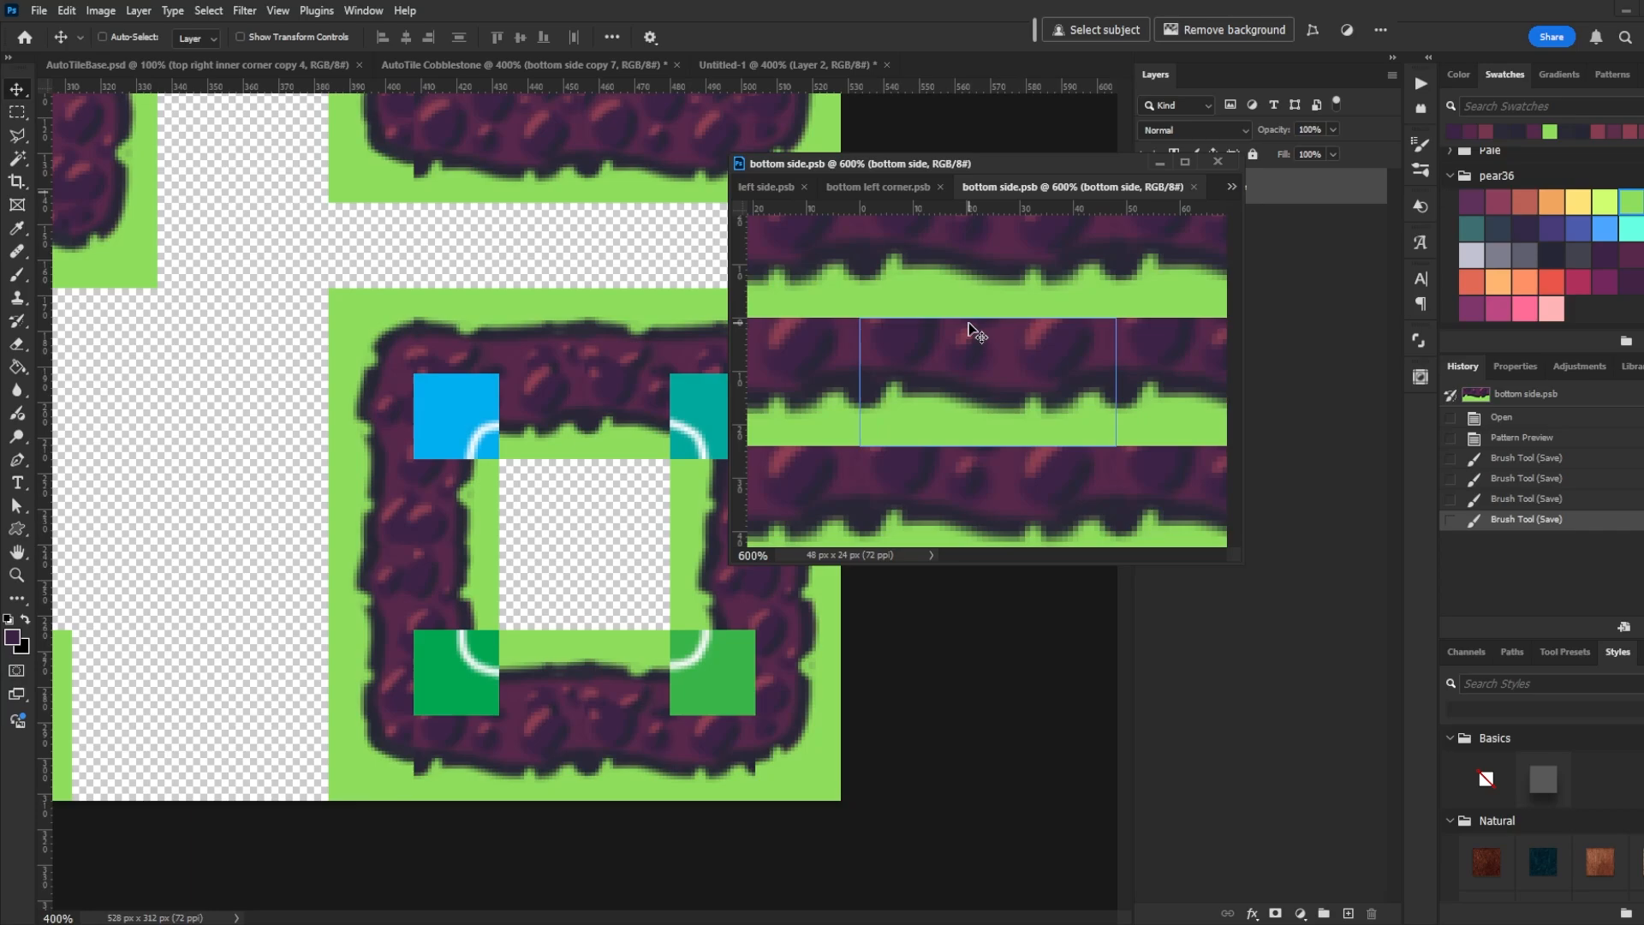
key(b)
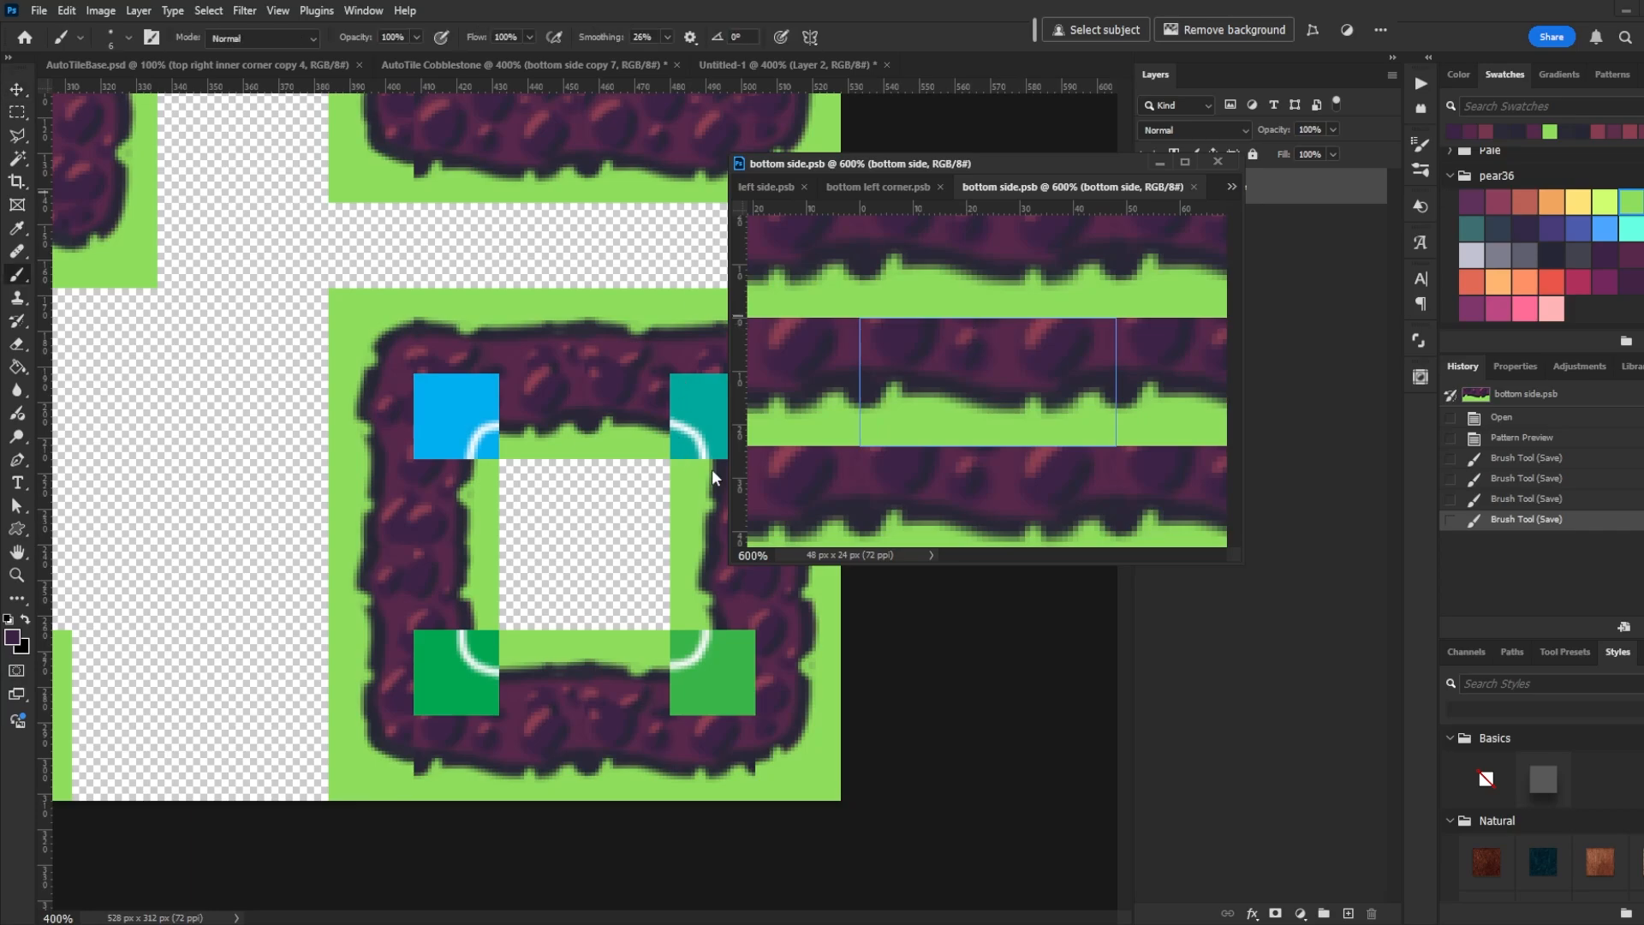
alt+click(877, 415)
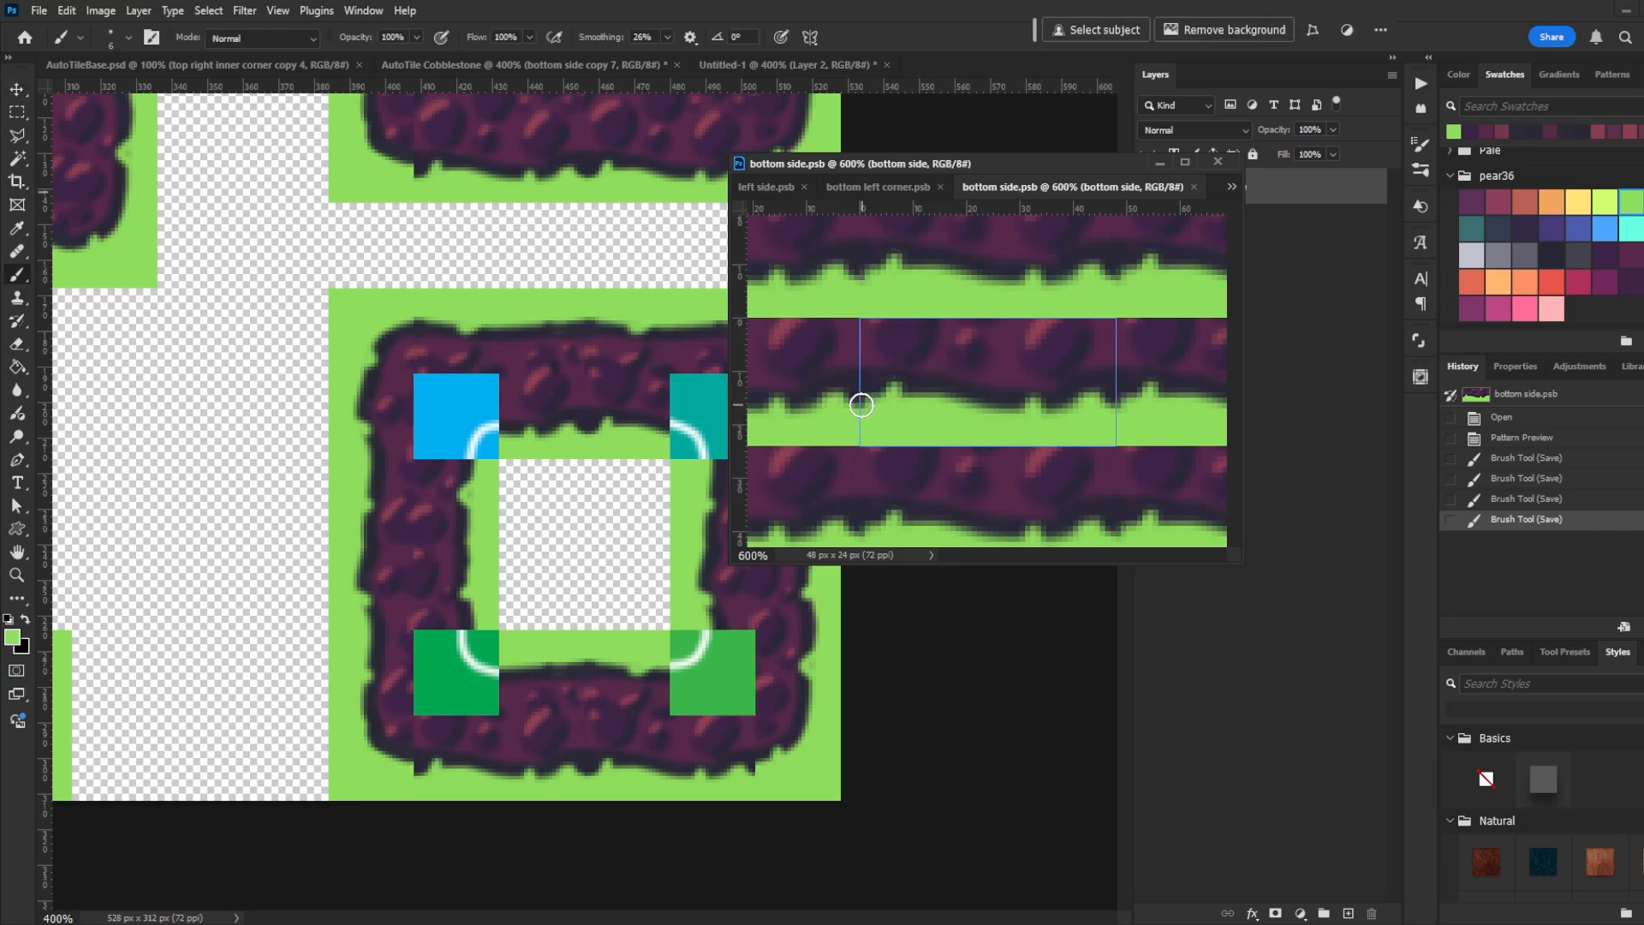
Blend the left seam of the bottom side tile with brush dabs in green and stone colours sampled nearby, undoing one bad dab
click(870, 403)
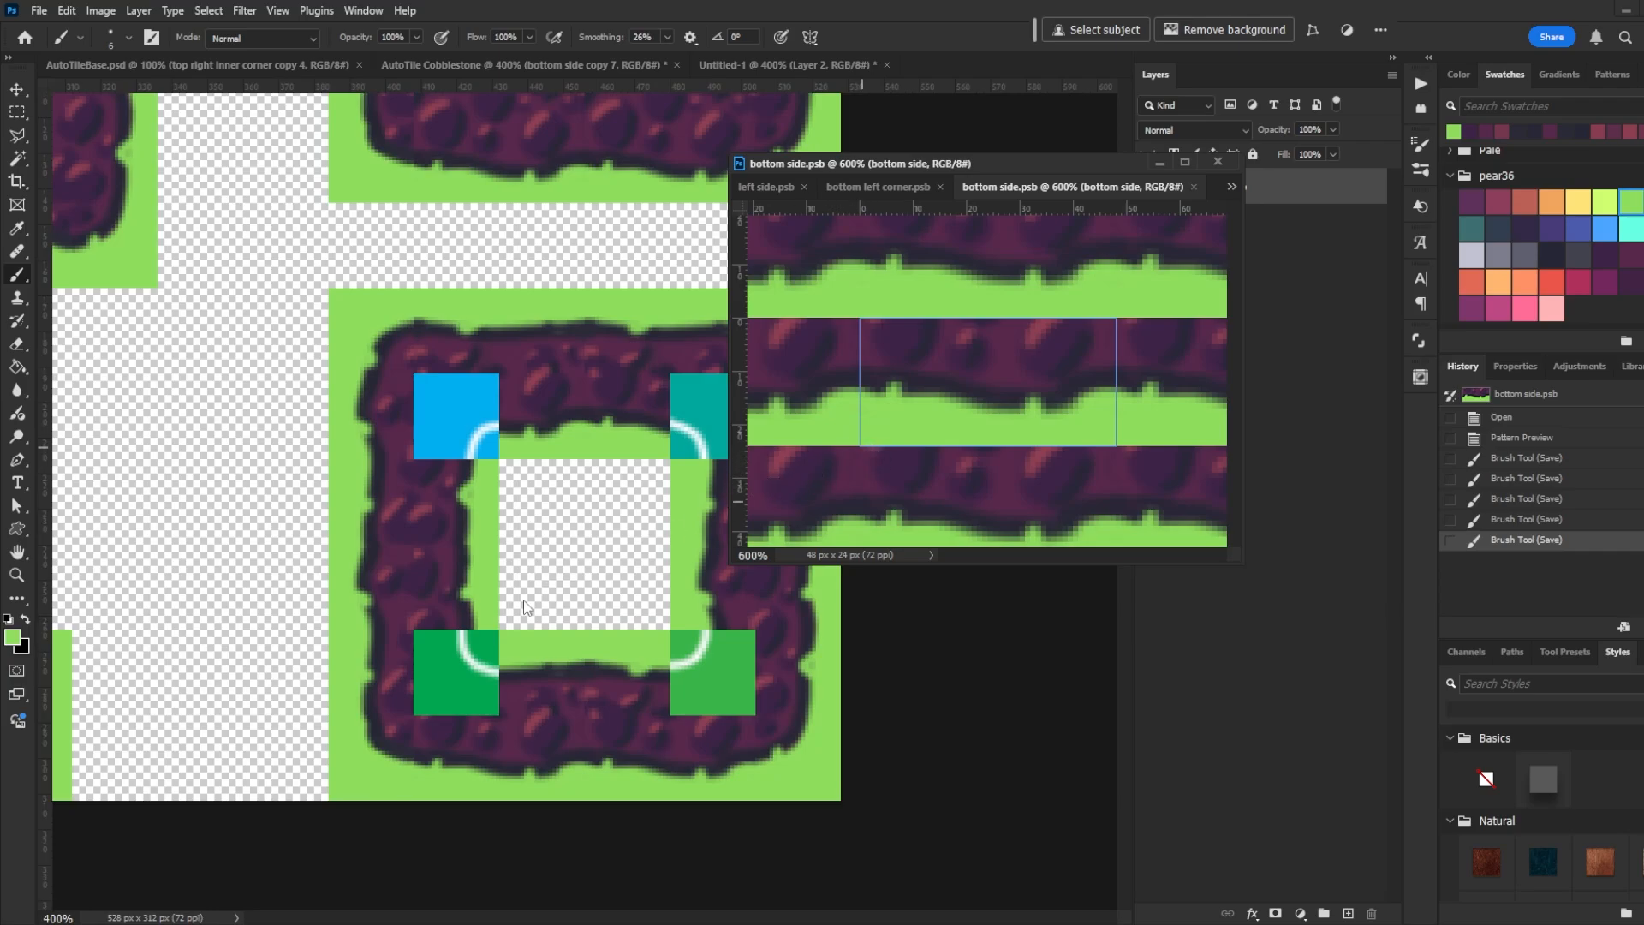
alt+click(866, 360)
click(866, 375)
key(ctrl+z)
click(862, 348)
alt+click(863, 355)
click(863, 351)
click(860, 377)
alt+click(858, 377)
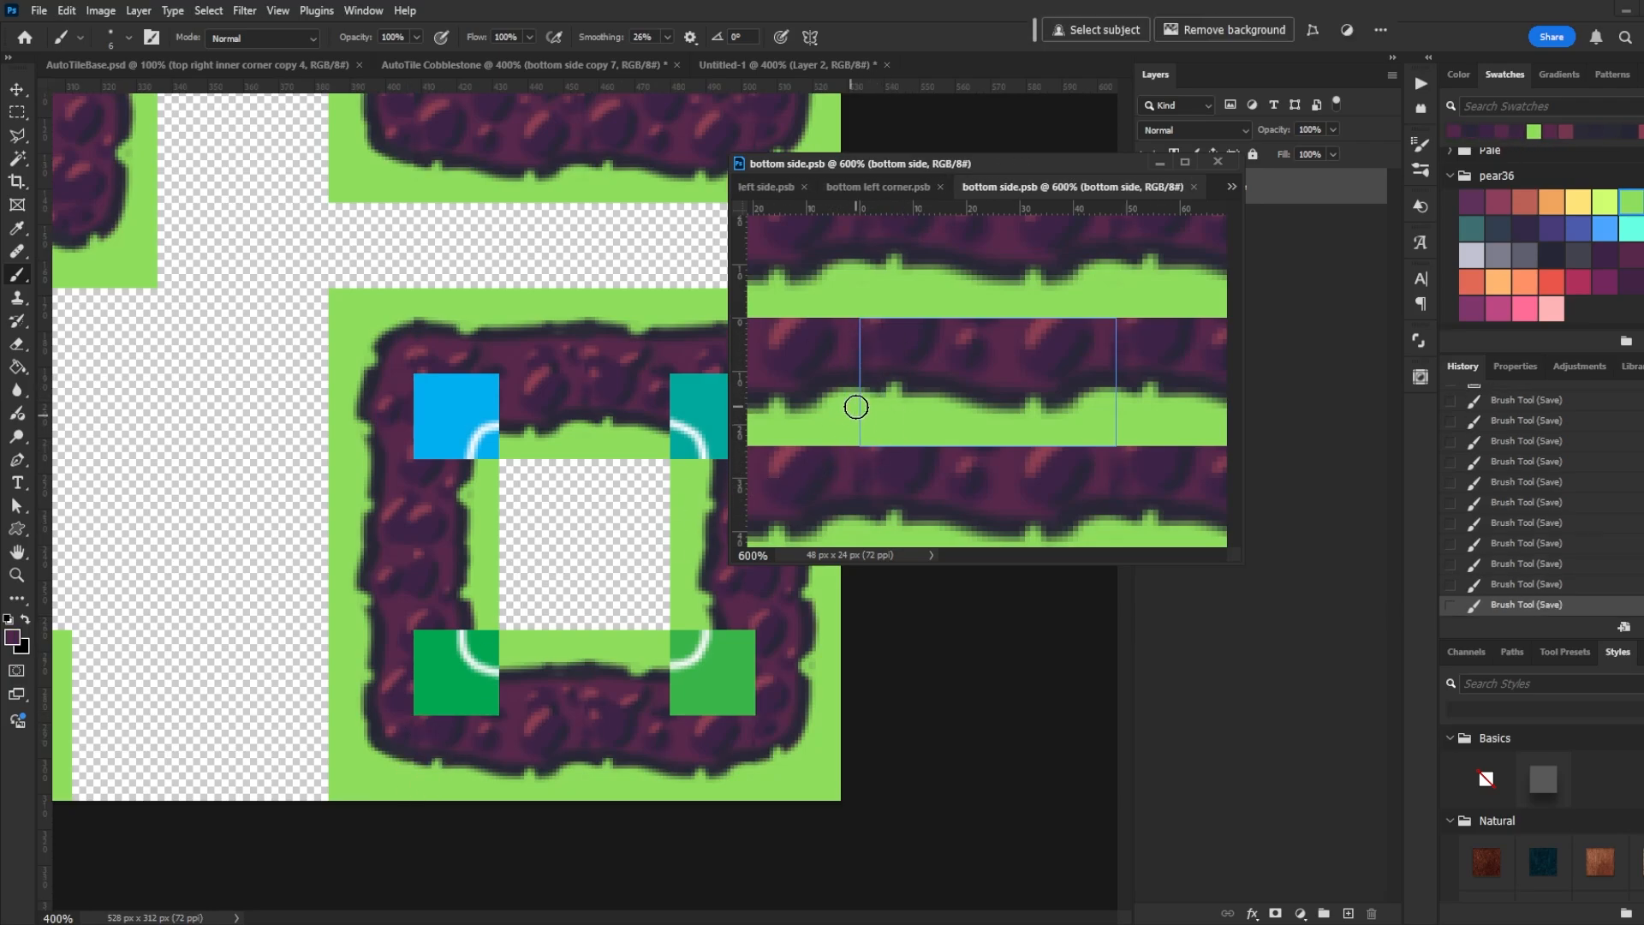
Retouch the stone along the bottom side tile's upper edge with purple tones sampled from other stones
alt+click(1091, 361)
alt+click(1036, 334)
click(893, 329)
alt+click(891, 329)
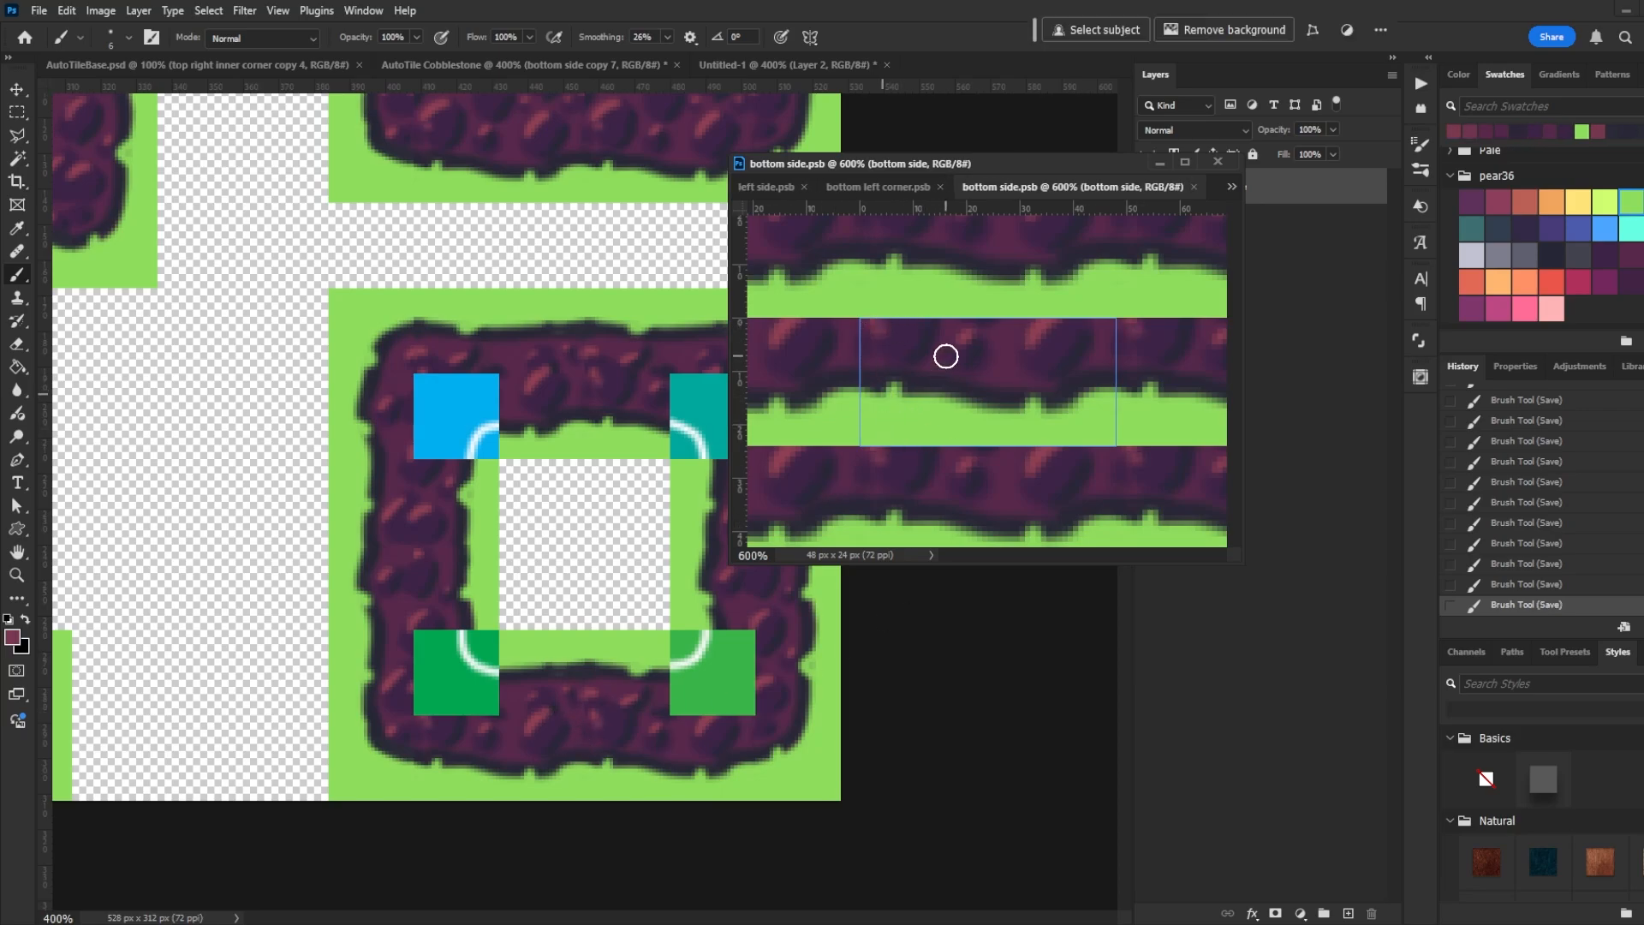
Turn off Pattern Preview and retouch the bottom side tile's stones with a sampled colour, undoing the last stroke
click(280, 12)
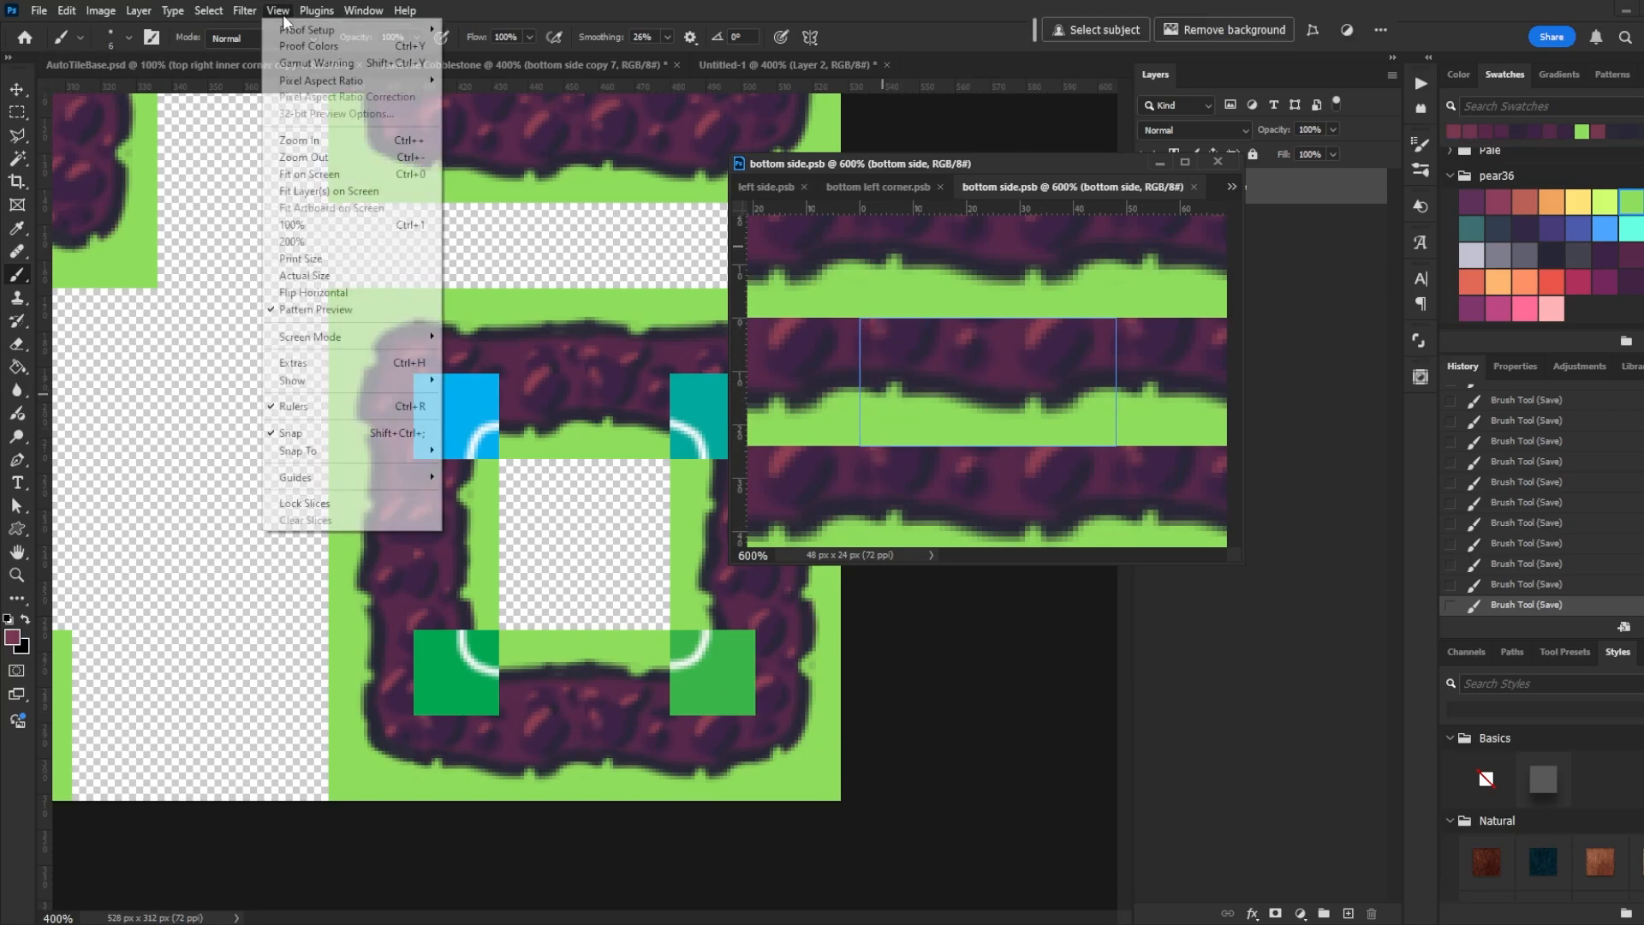
click(342, 312)
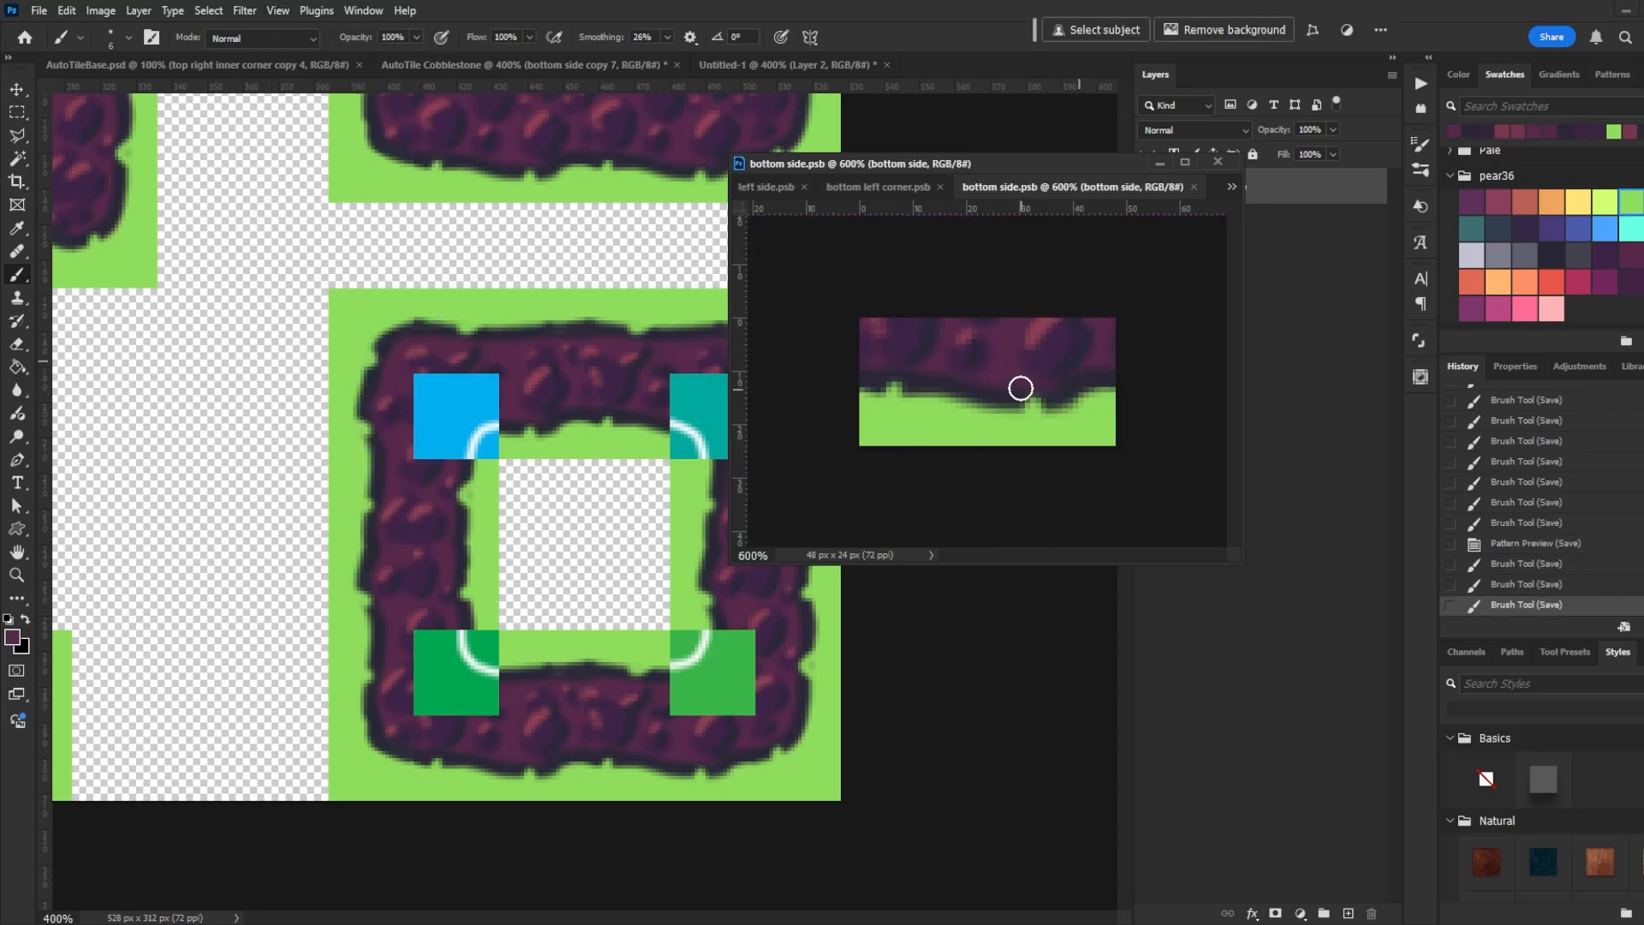
alt+click(1057, 325)
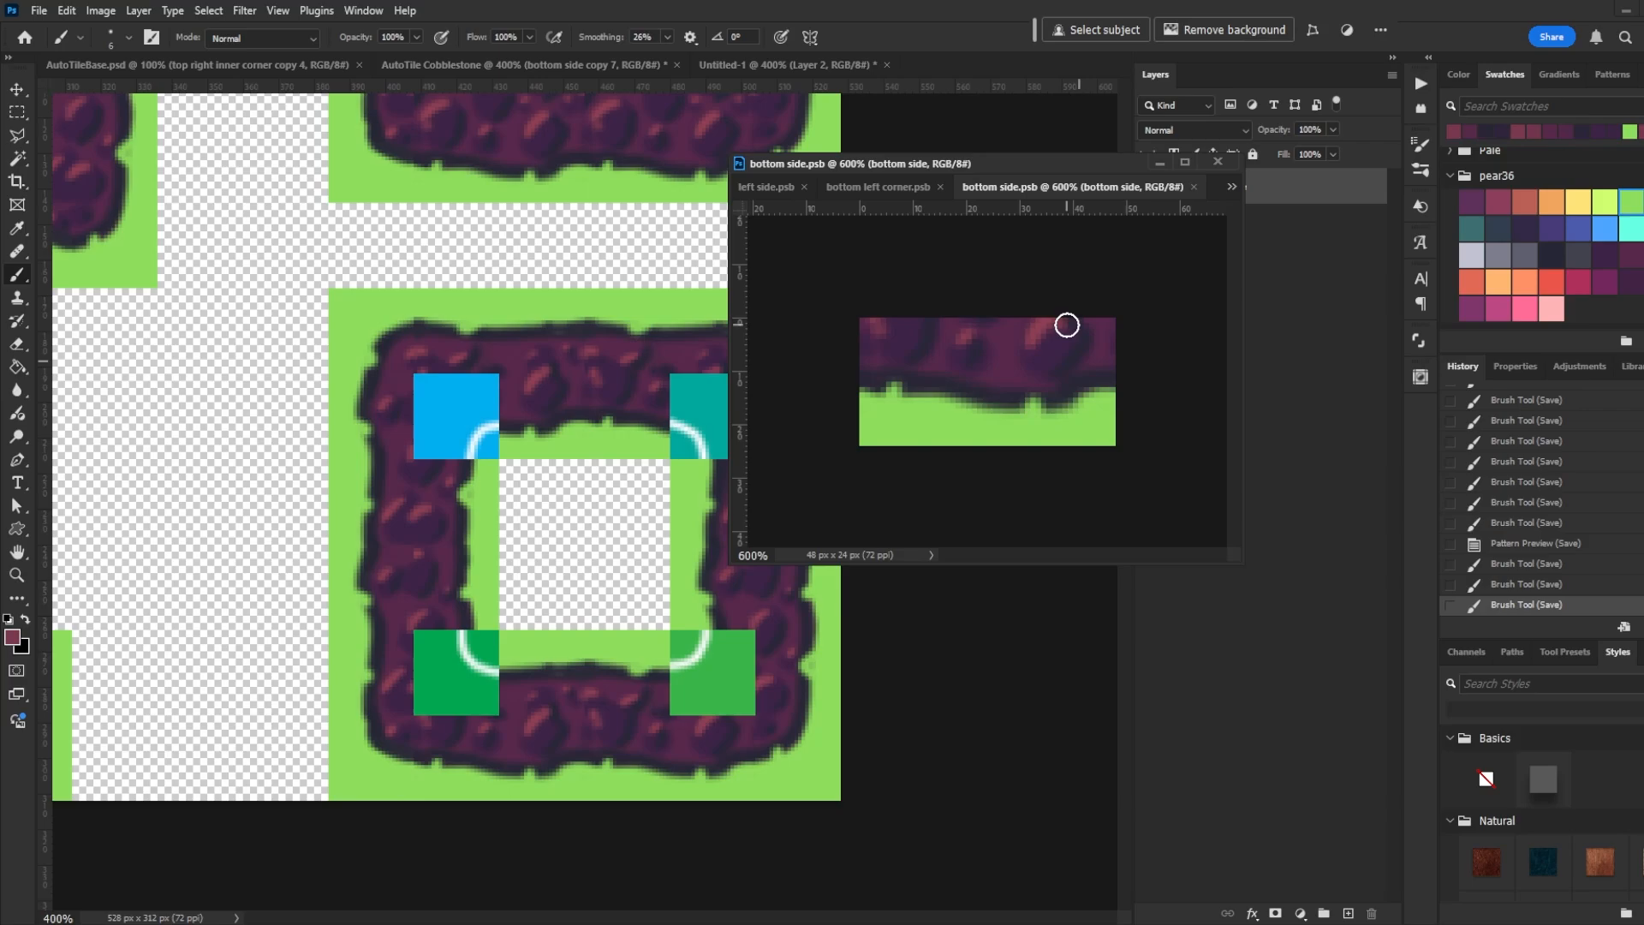
click(998, 385)
key(ctrl+z)
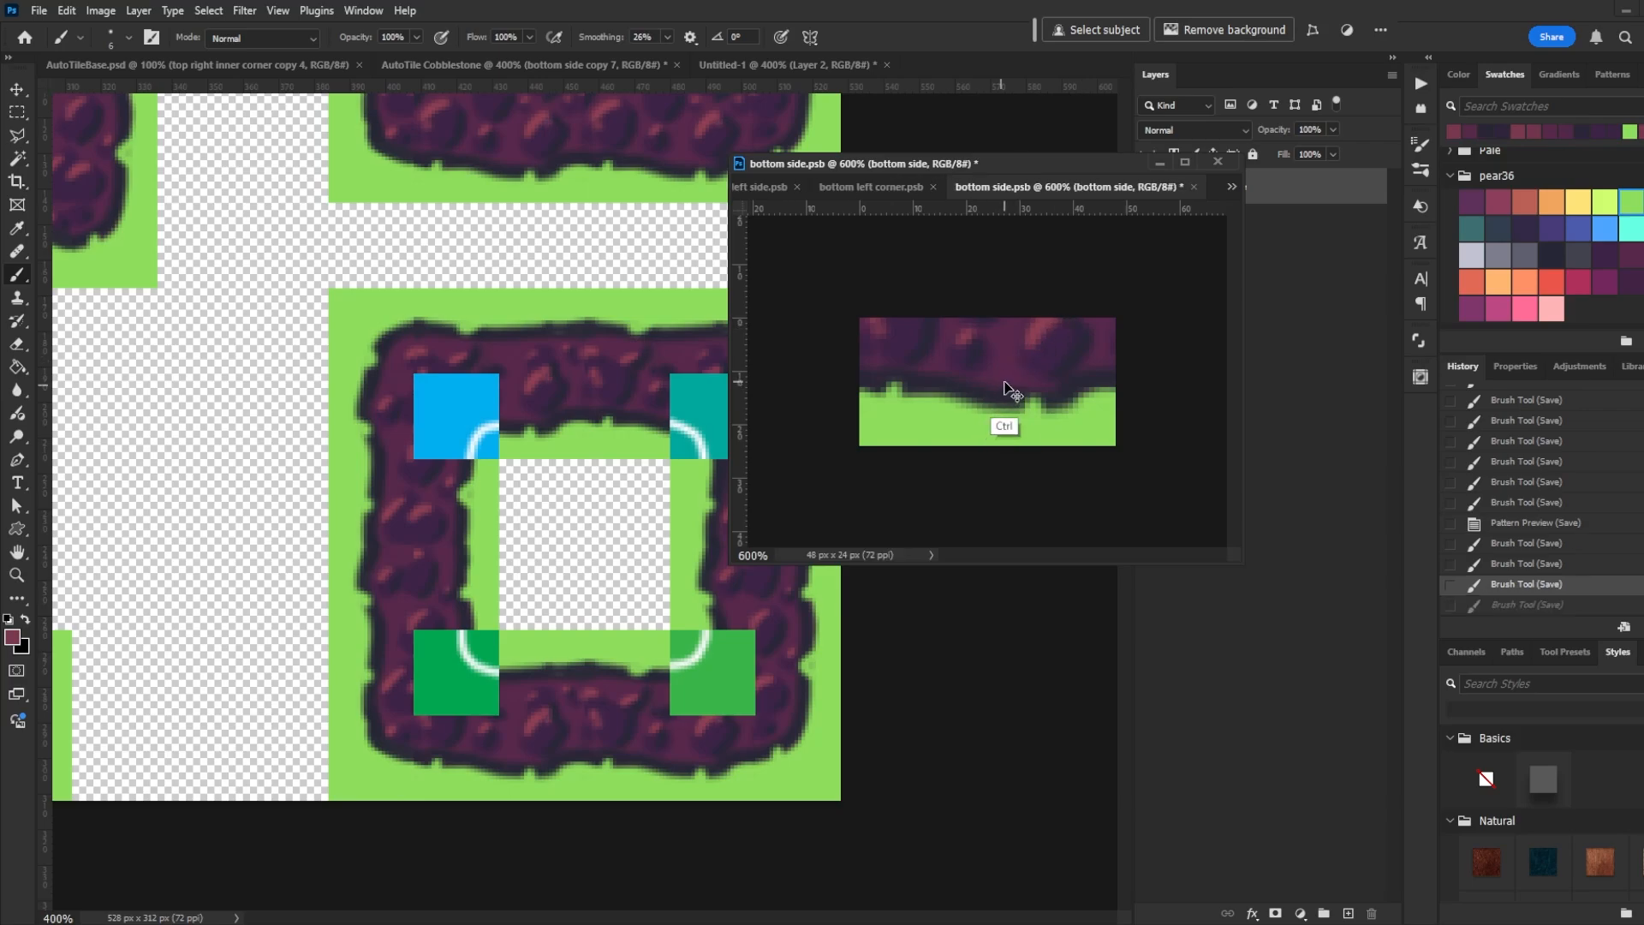
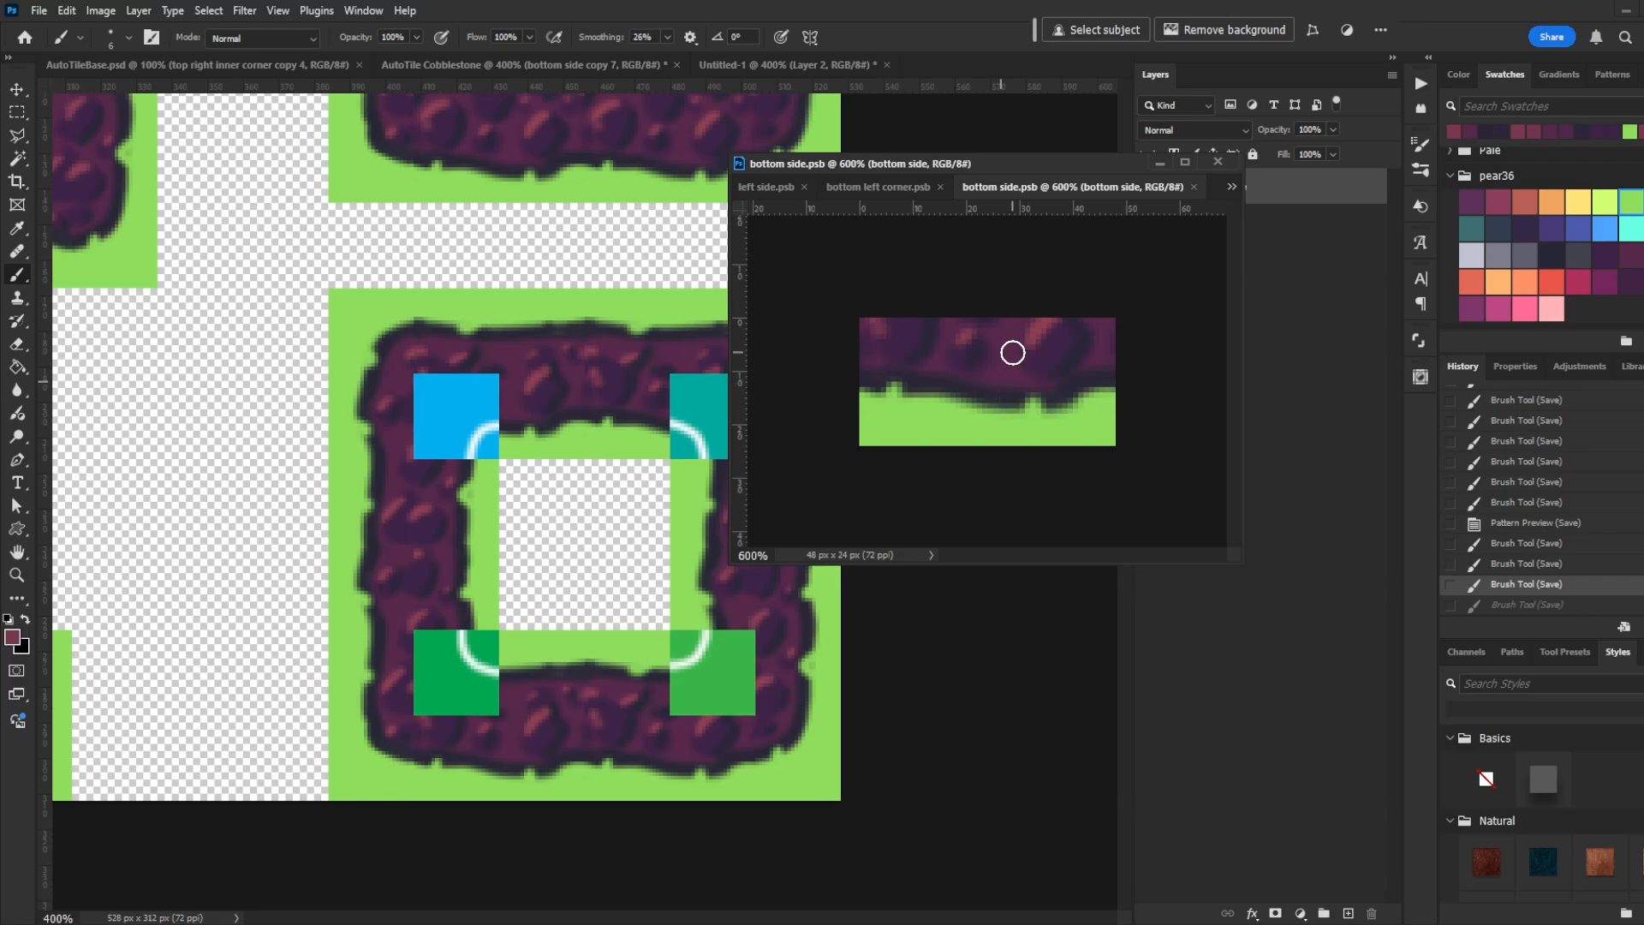
Return to the AutoTile Cobblestone document and open the ring tile's top side smart object for retouching with the Brush
click(948, 767)
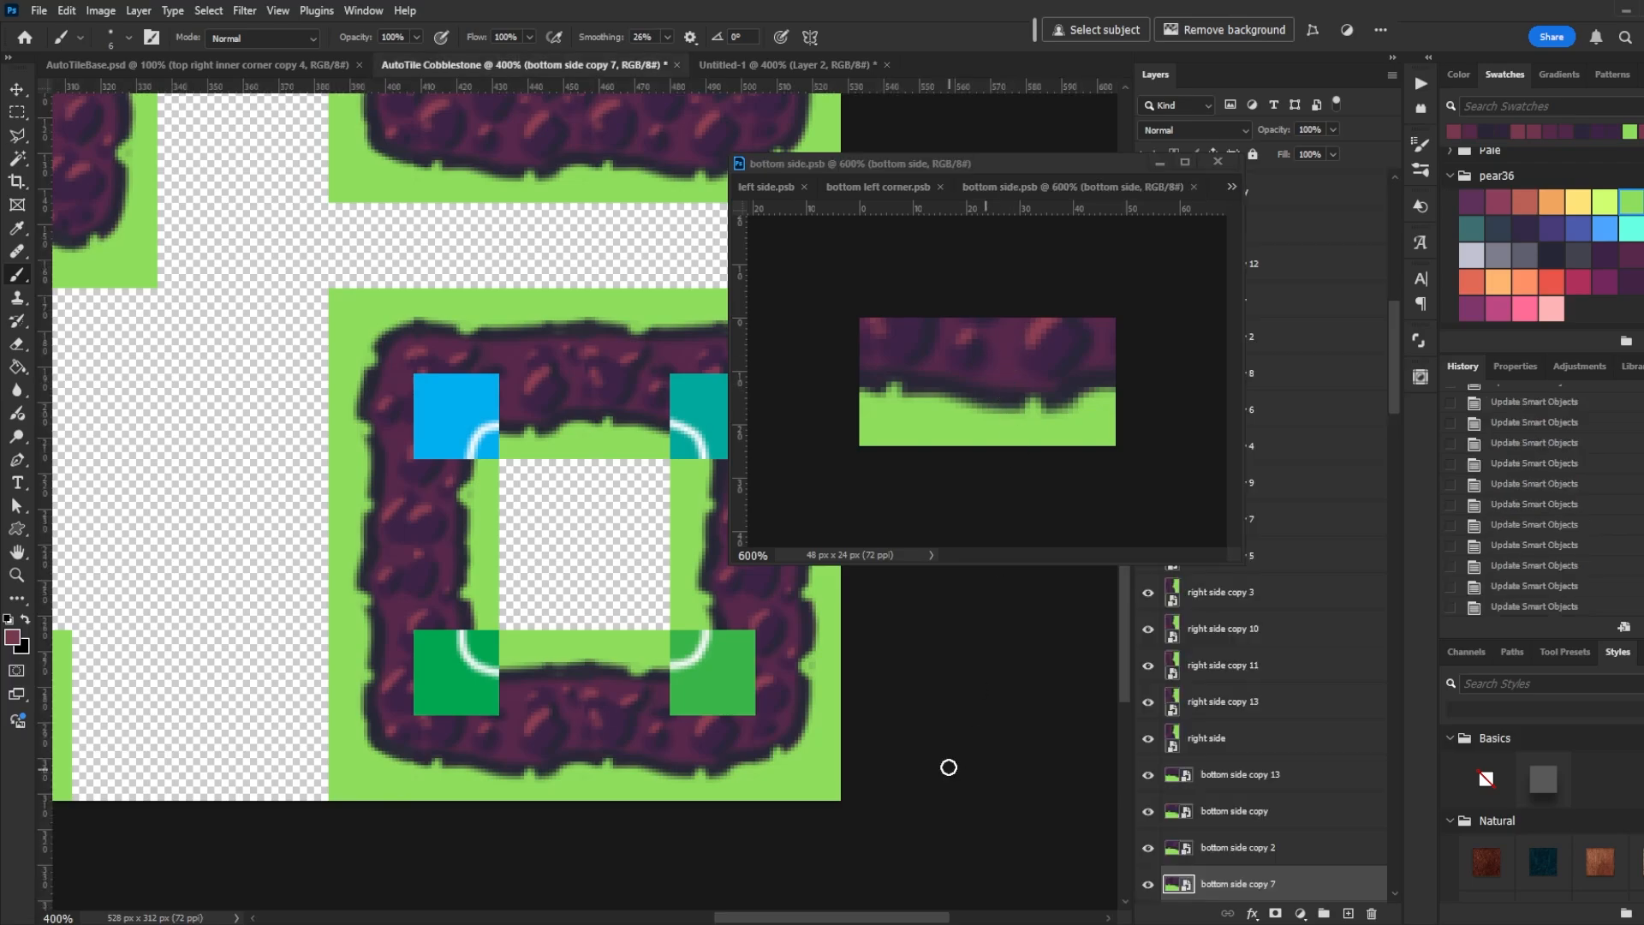
drag(727, 690, 620, 694)
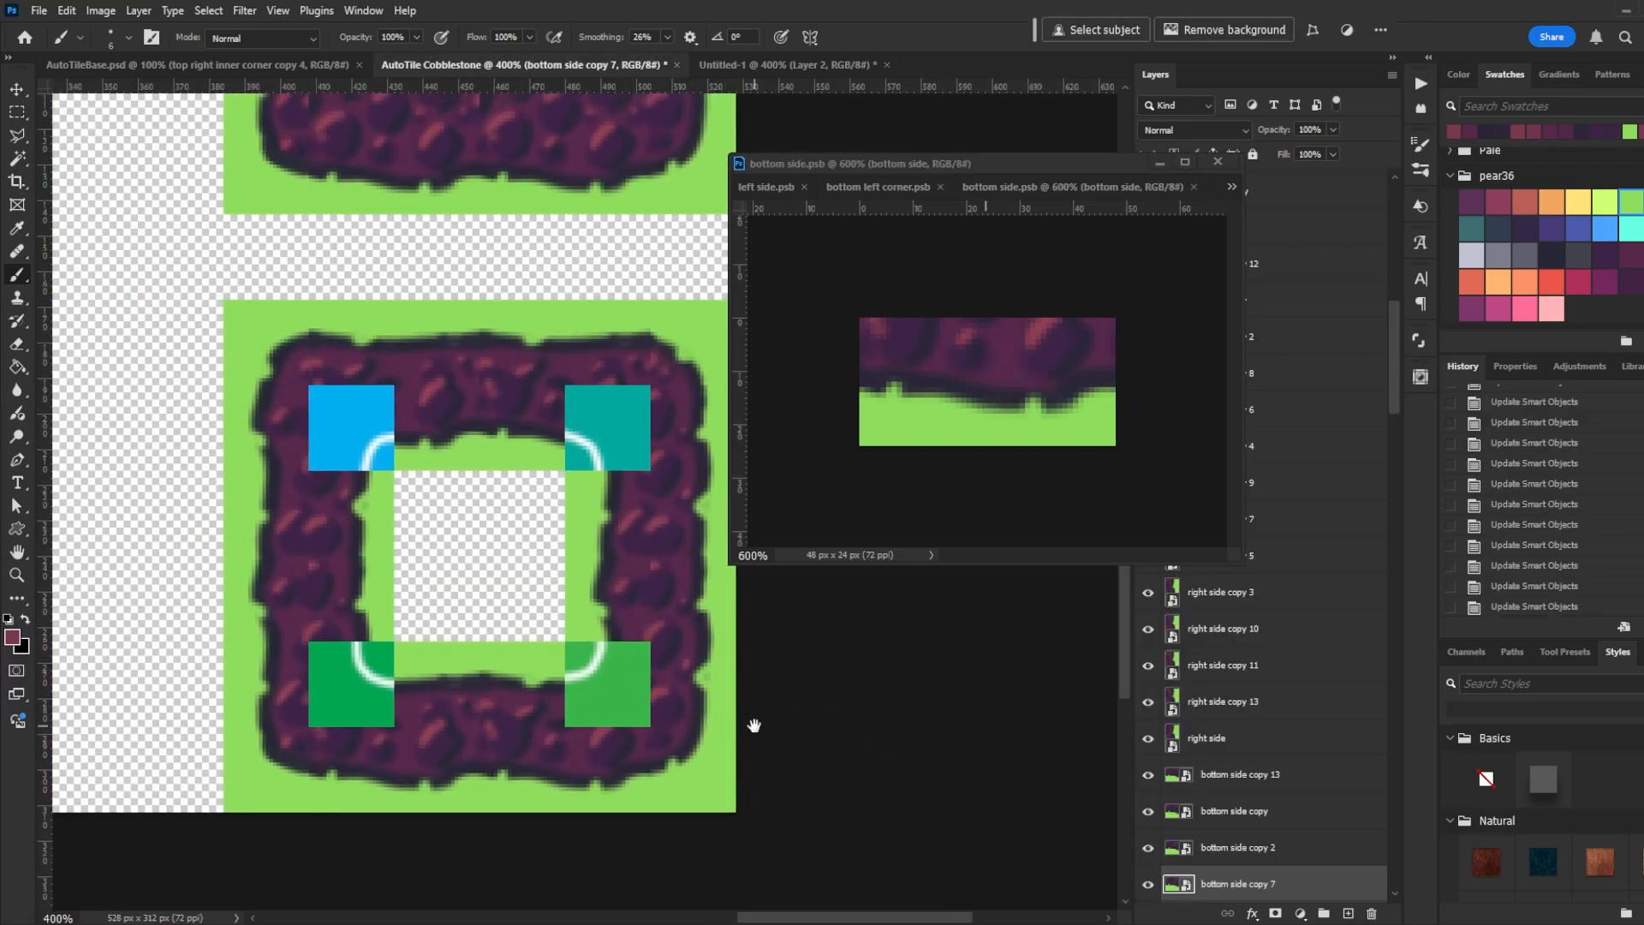
mouse_move(673, 618)
mouse_down()
mouse_move(660, 679)
mouse_move(613, 661)
mouse_move(588, 679)
mouse_move(613, 679)
mouse_move(617, 707)
mouse_up()
key(v)
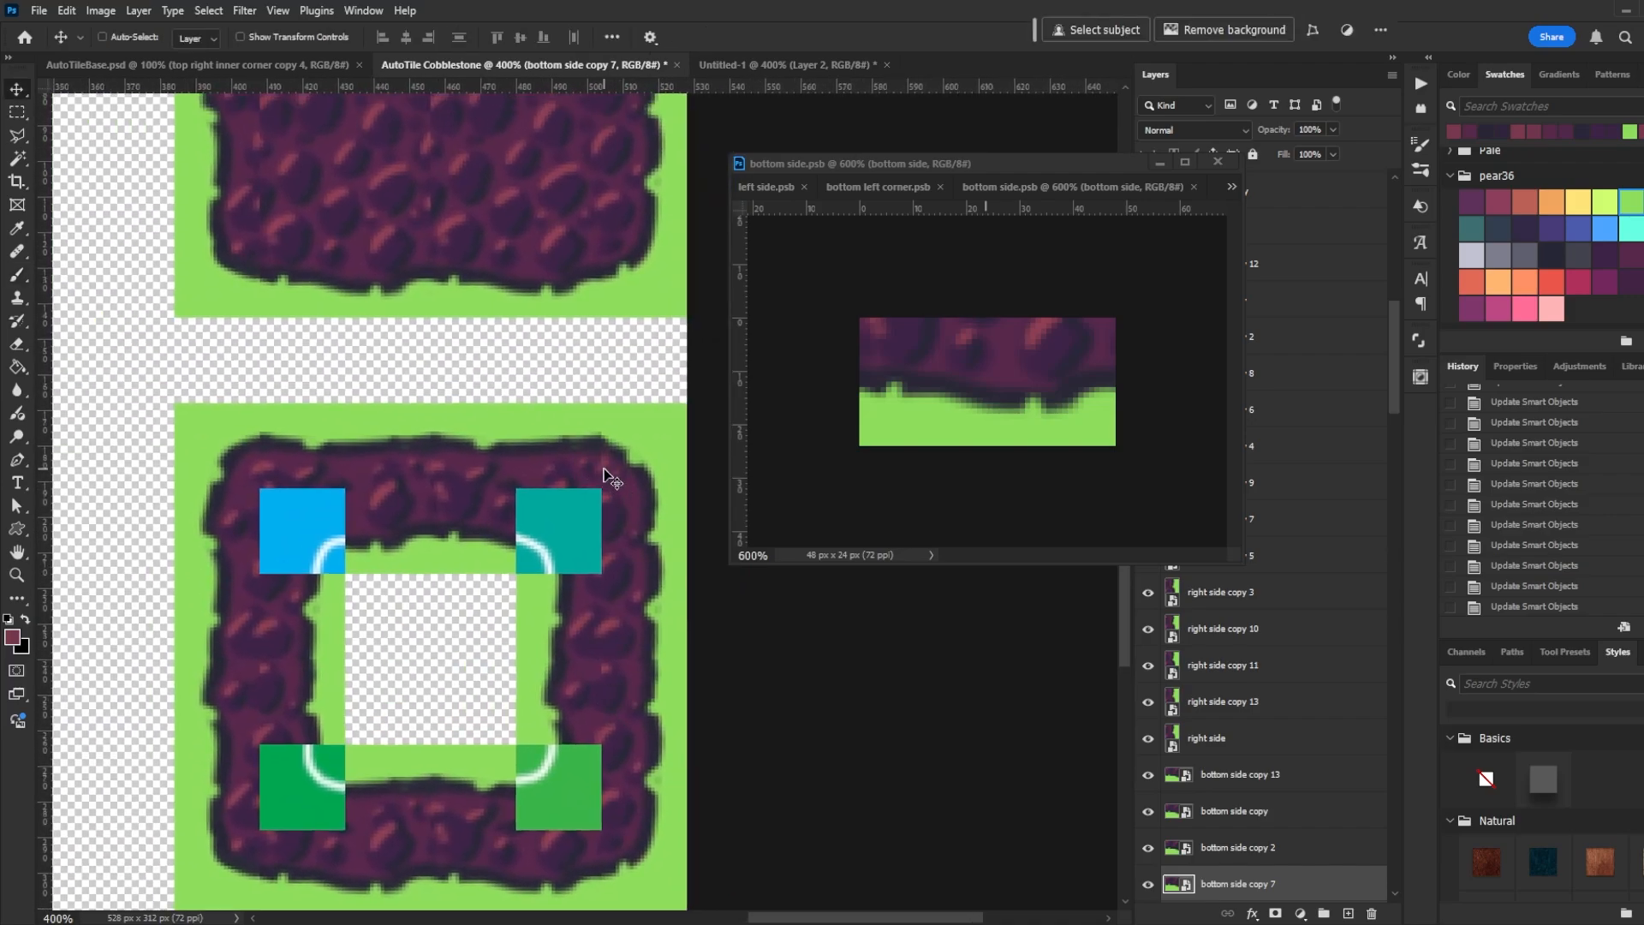
key(ctrl)
double_click(610, 483)
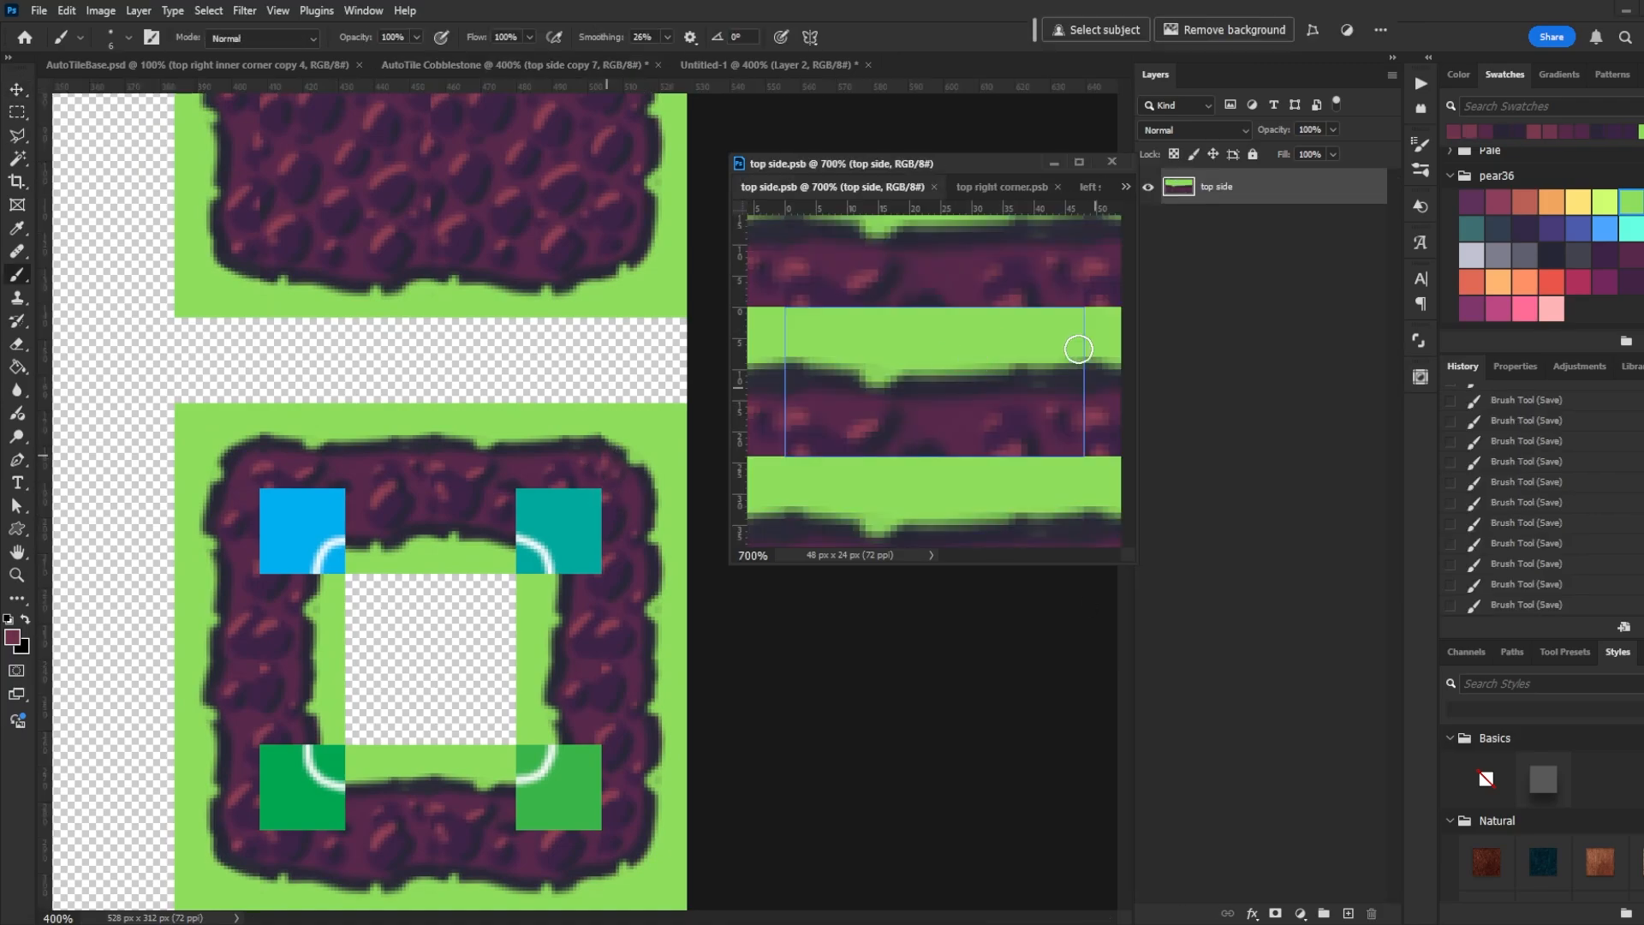
key(b)
Open the smart object of the ring tile's left wall, left side copy 6, from the AutoTile Cobblestone document
drag(462, 629, 545, 591)
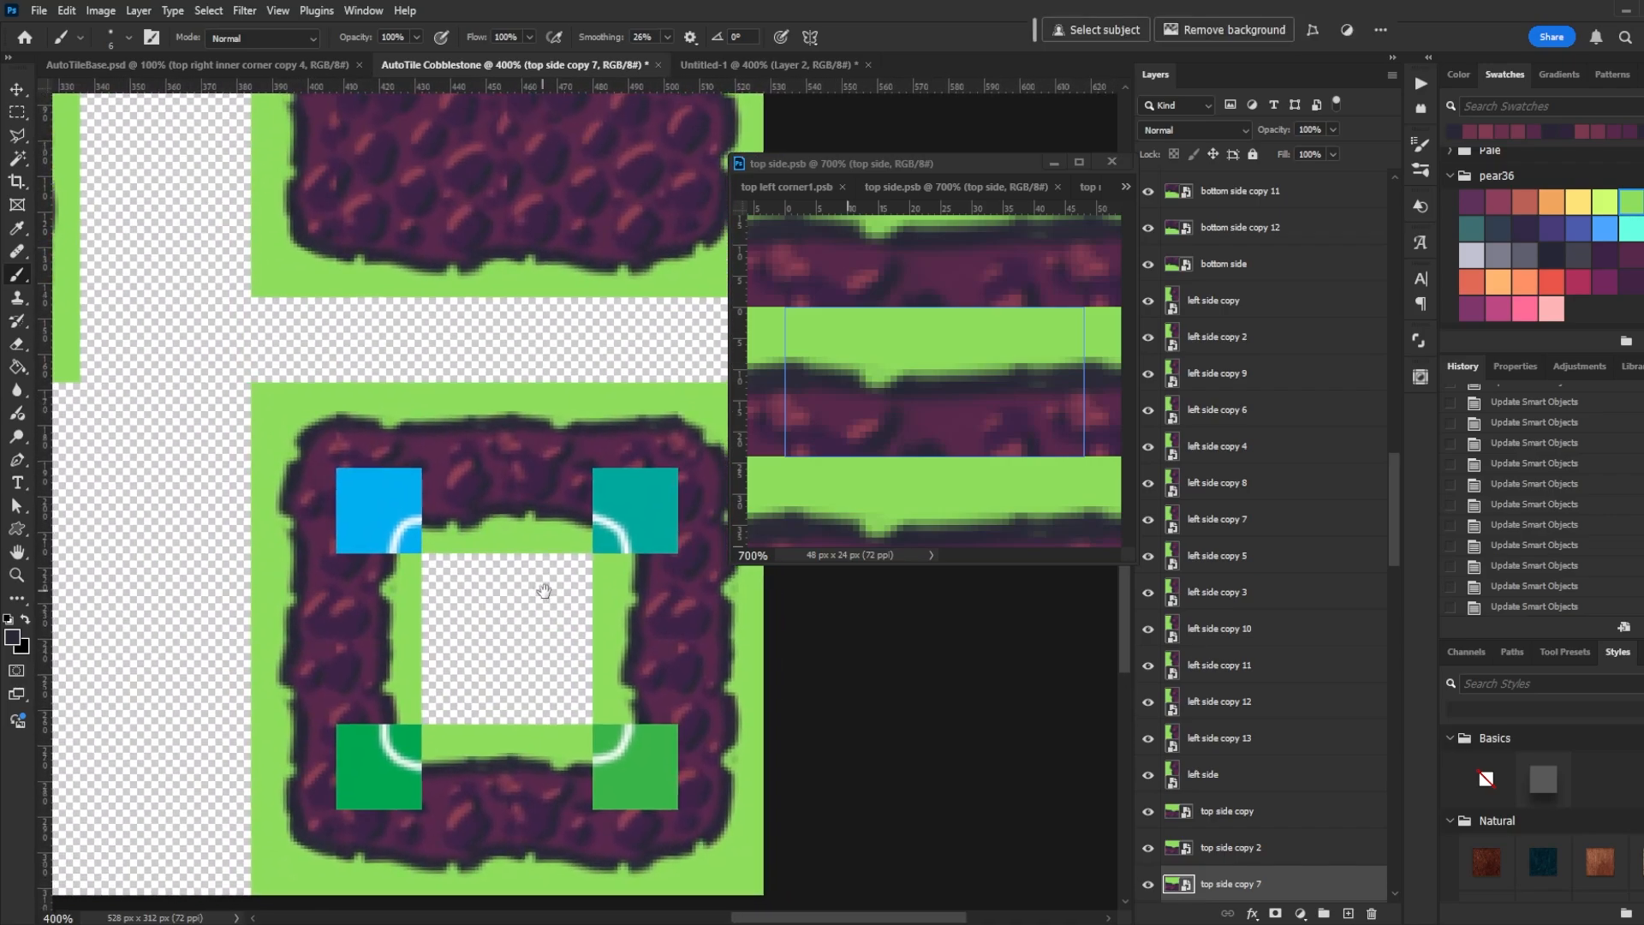
drag(534, 533, 616, 504)
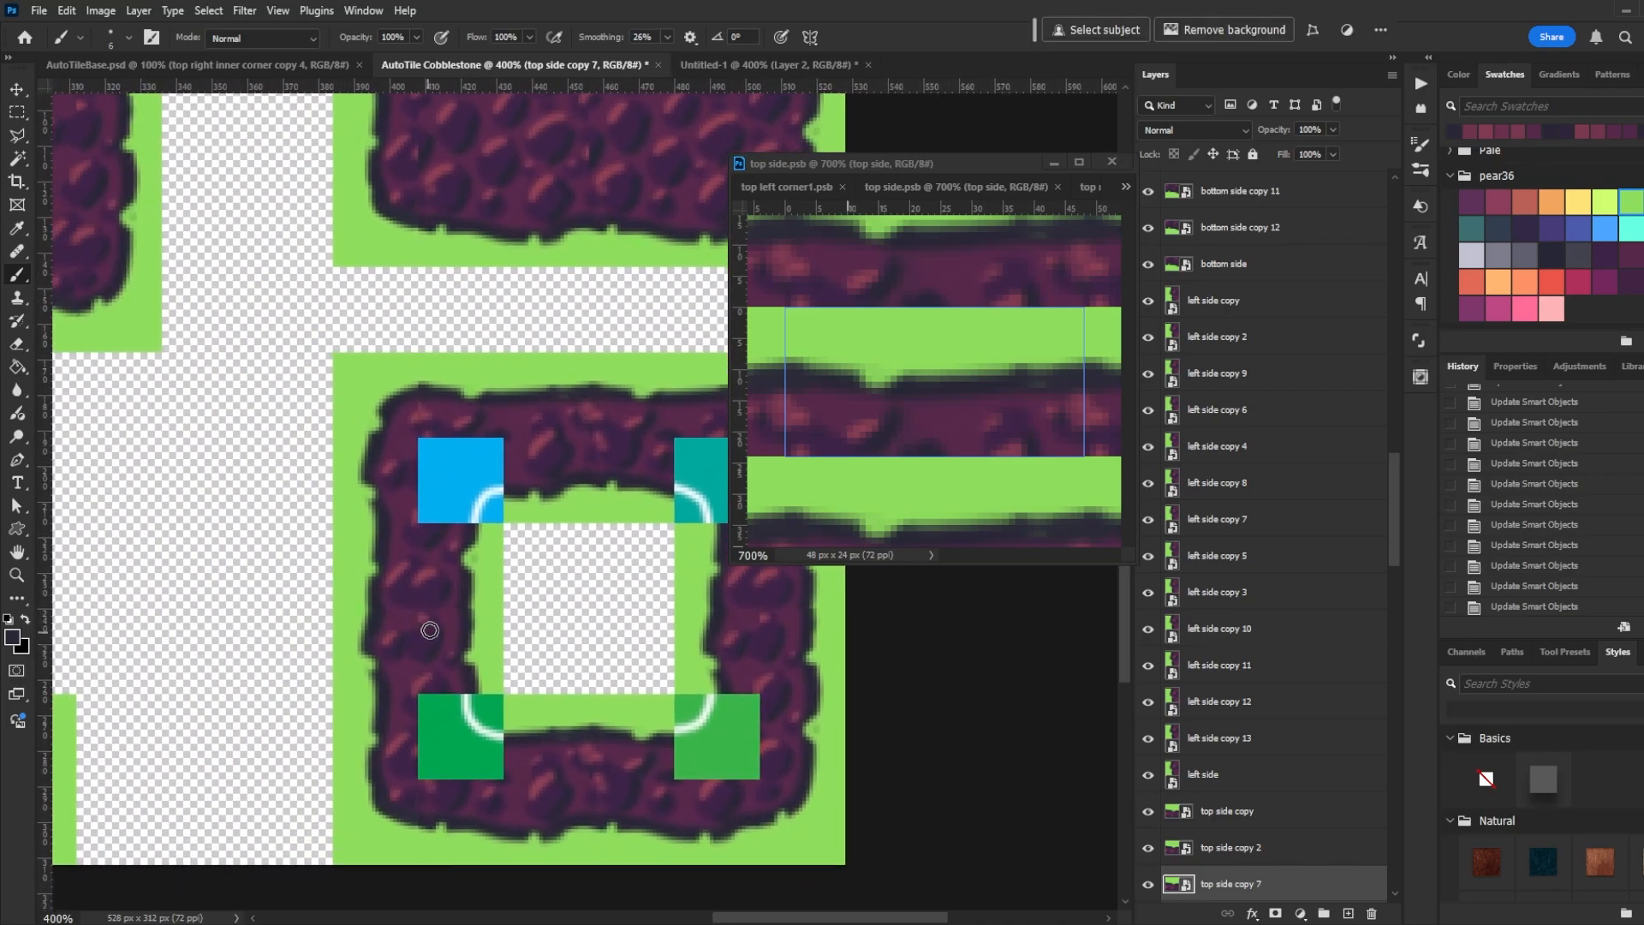
key(v)
ctrl+click(424, 615)
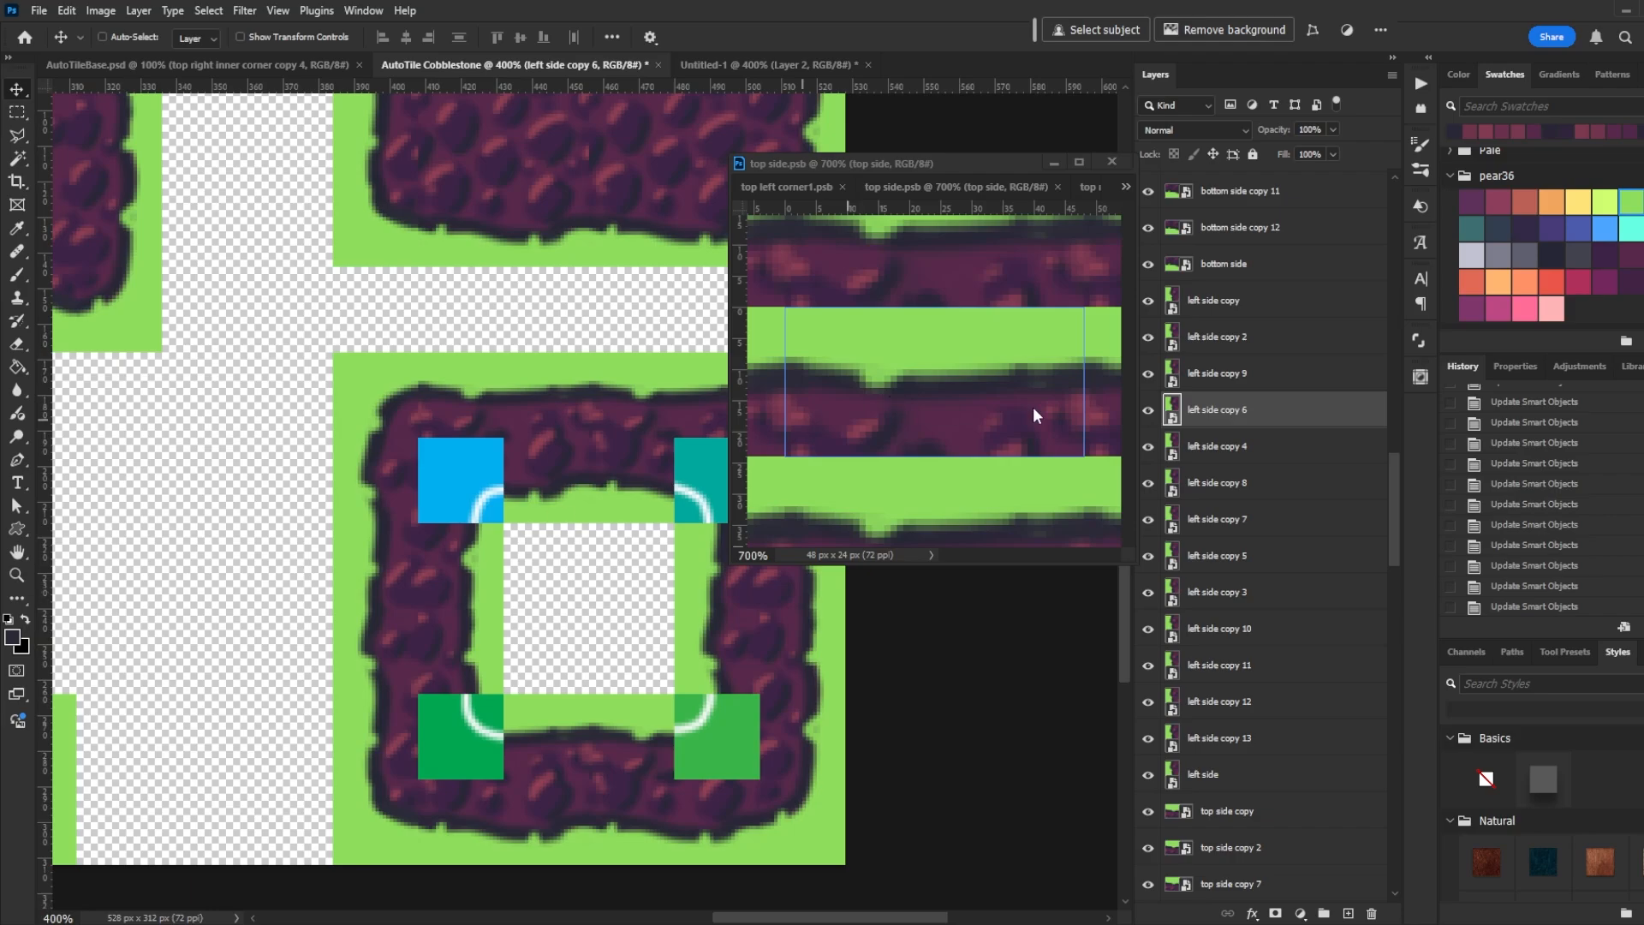
double_click(1170, 410)
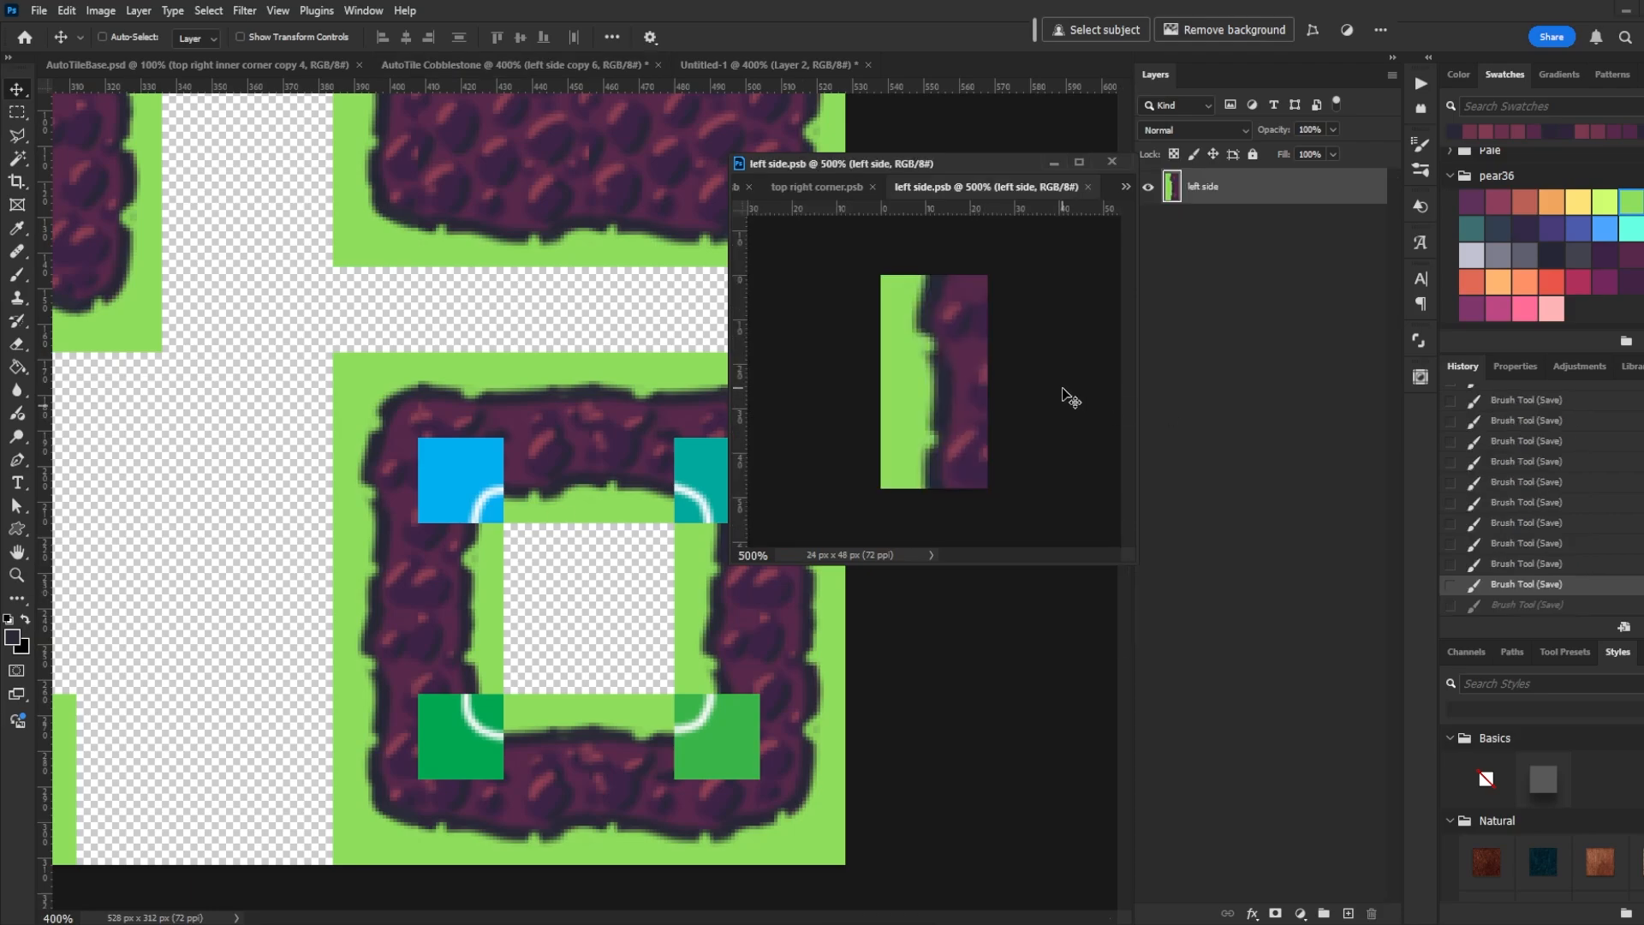
Try a brush dab in a sampled dark purple on the left side tile's inner stone edge, save it and undo it
key(b)
alt+click(968, 458)
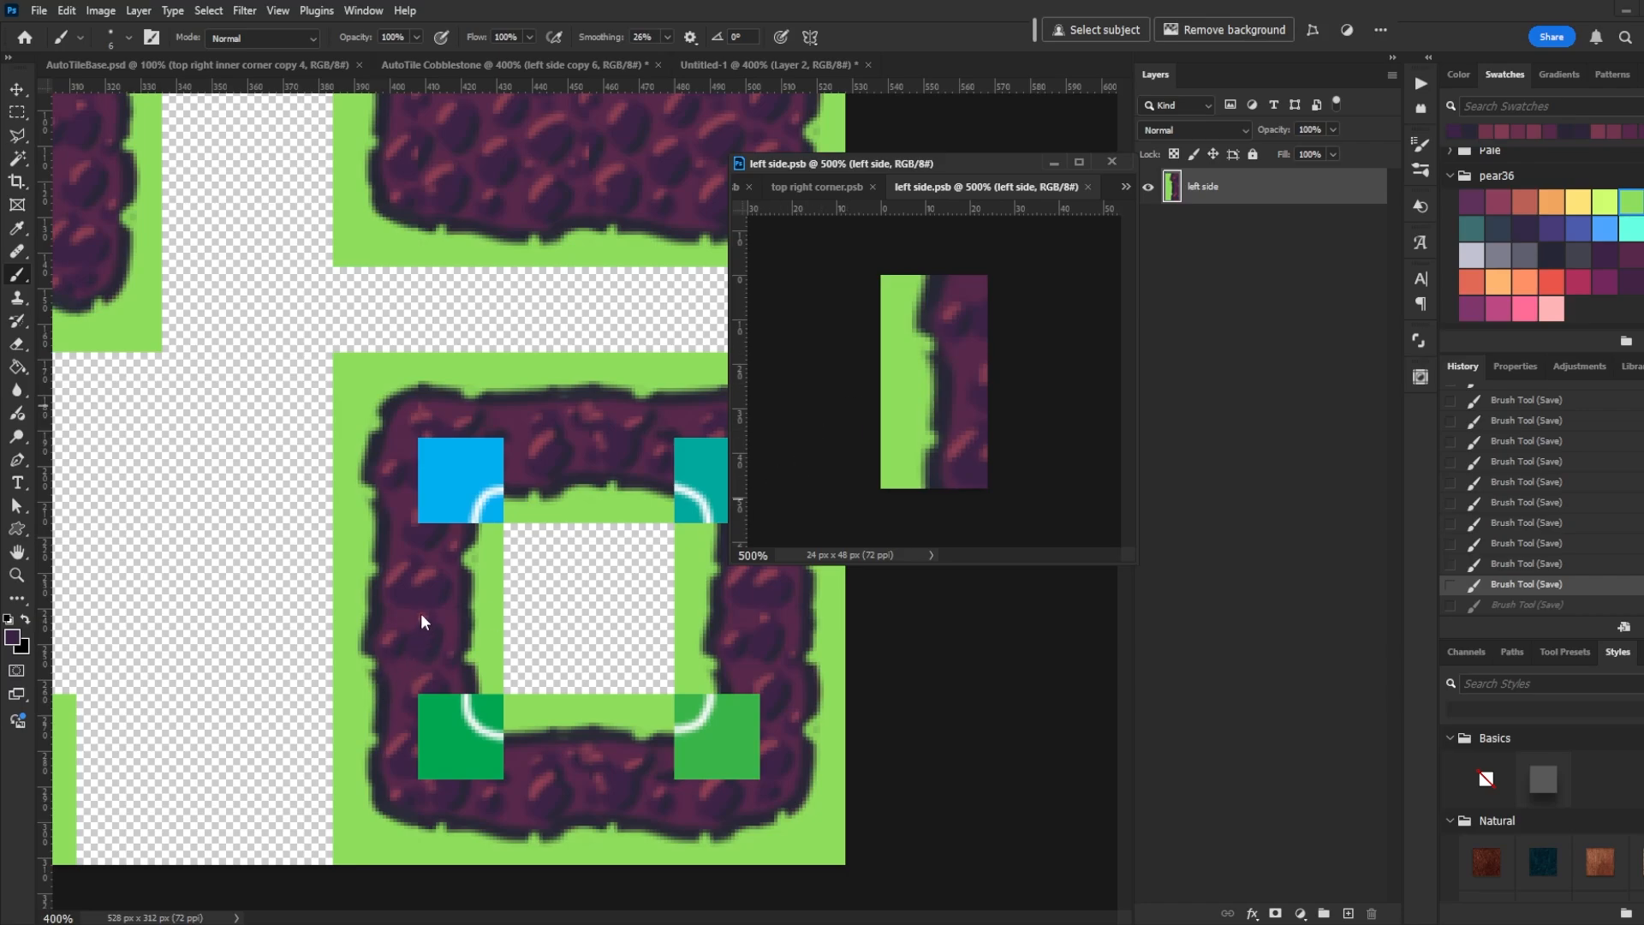
click(989, 345)
key(ctrl+s)
key(ctrl+z)
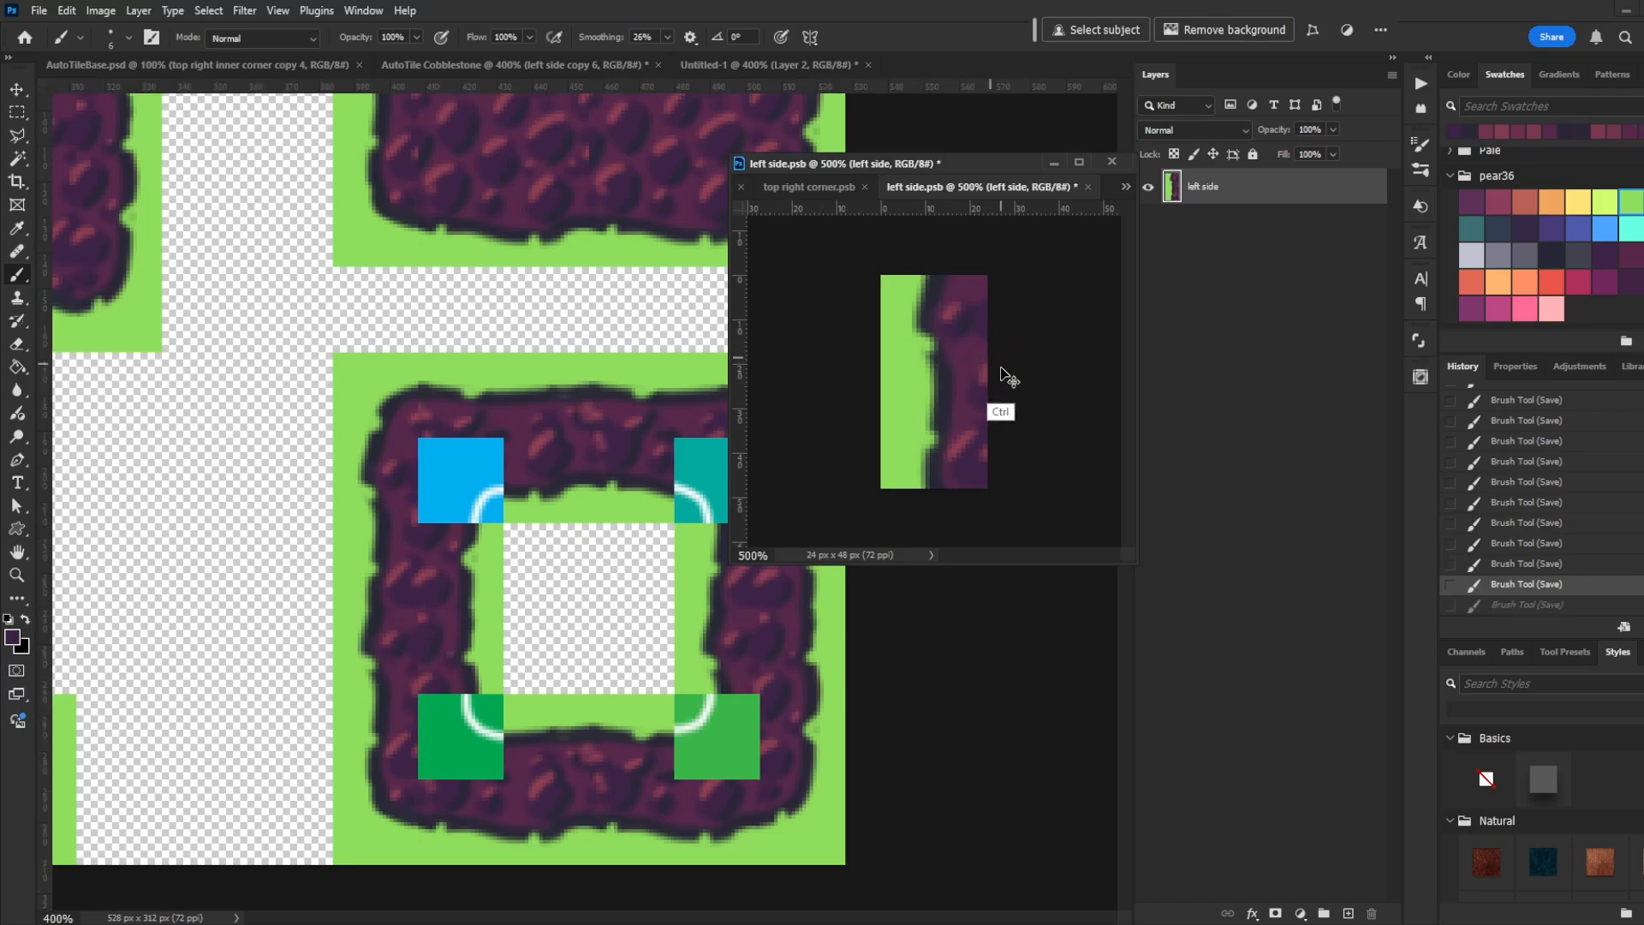
Try another dark purple dab lower on the left side tile's stone edge, save it and toggle it off and on to compare
click(987, 426)
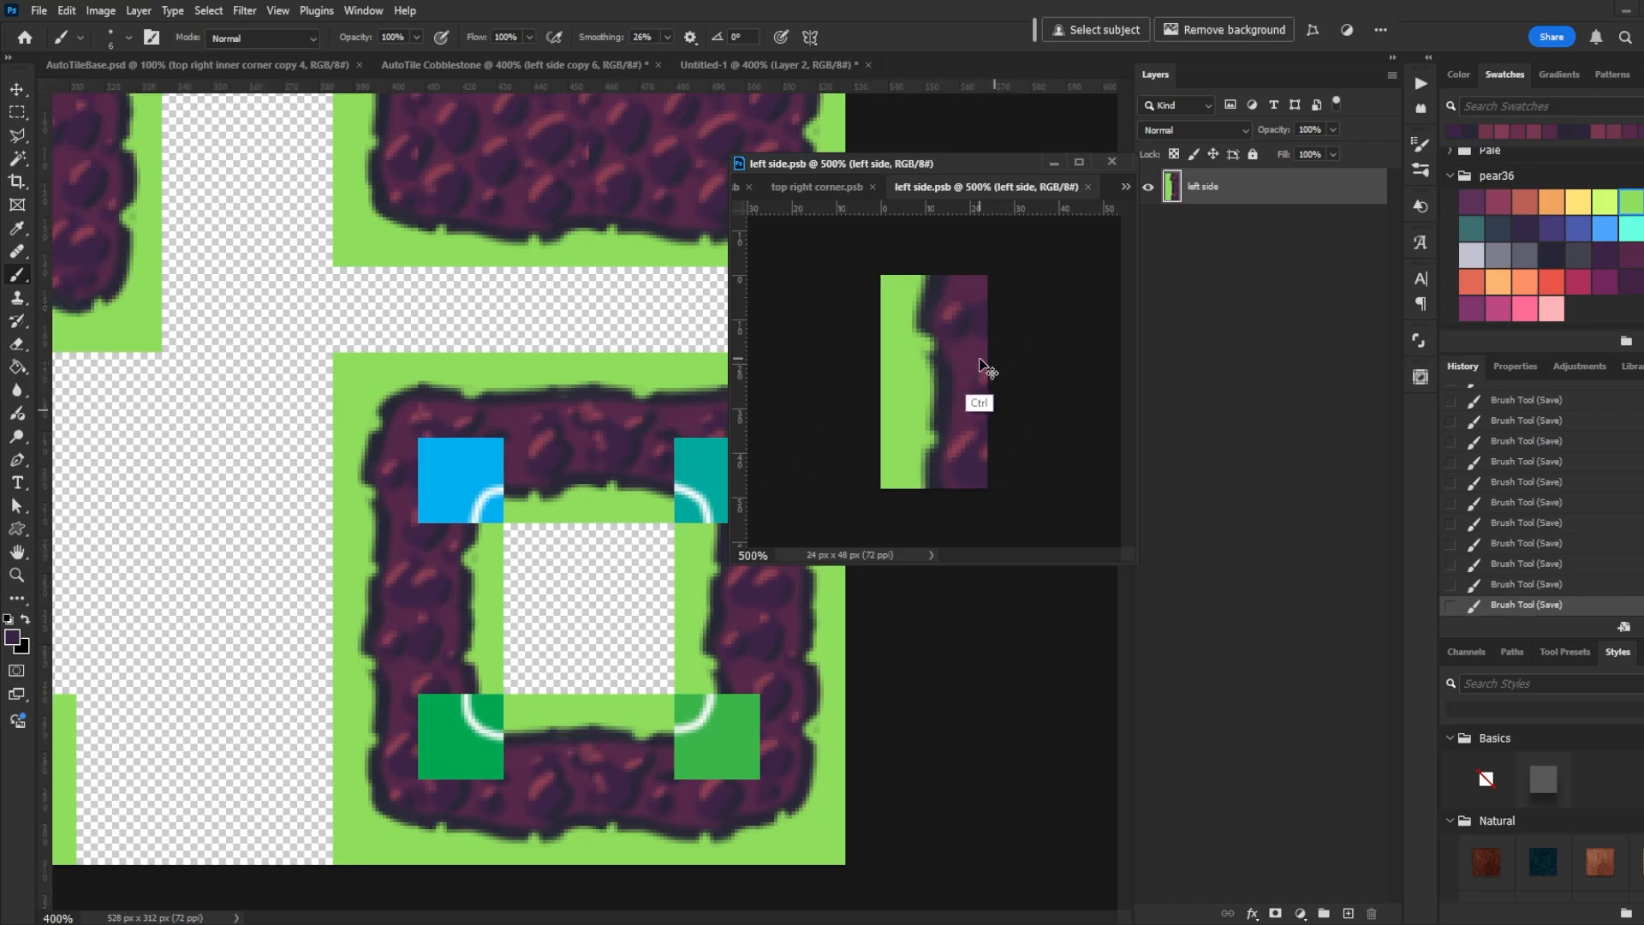
key(ctrl+s)
key(ctrl+z)
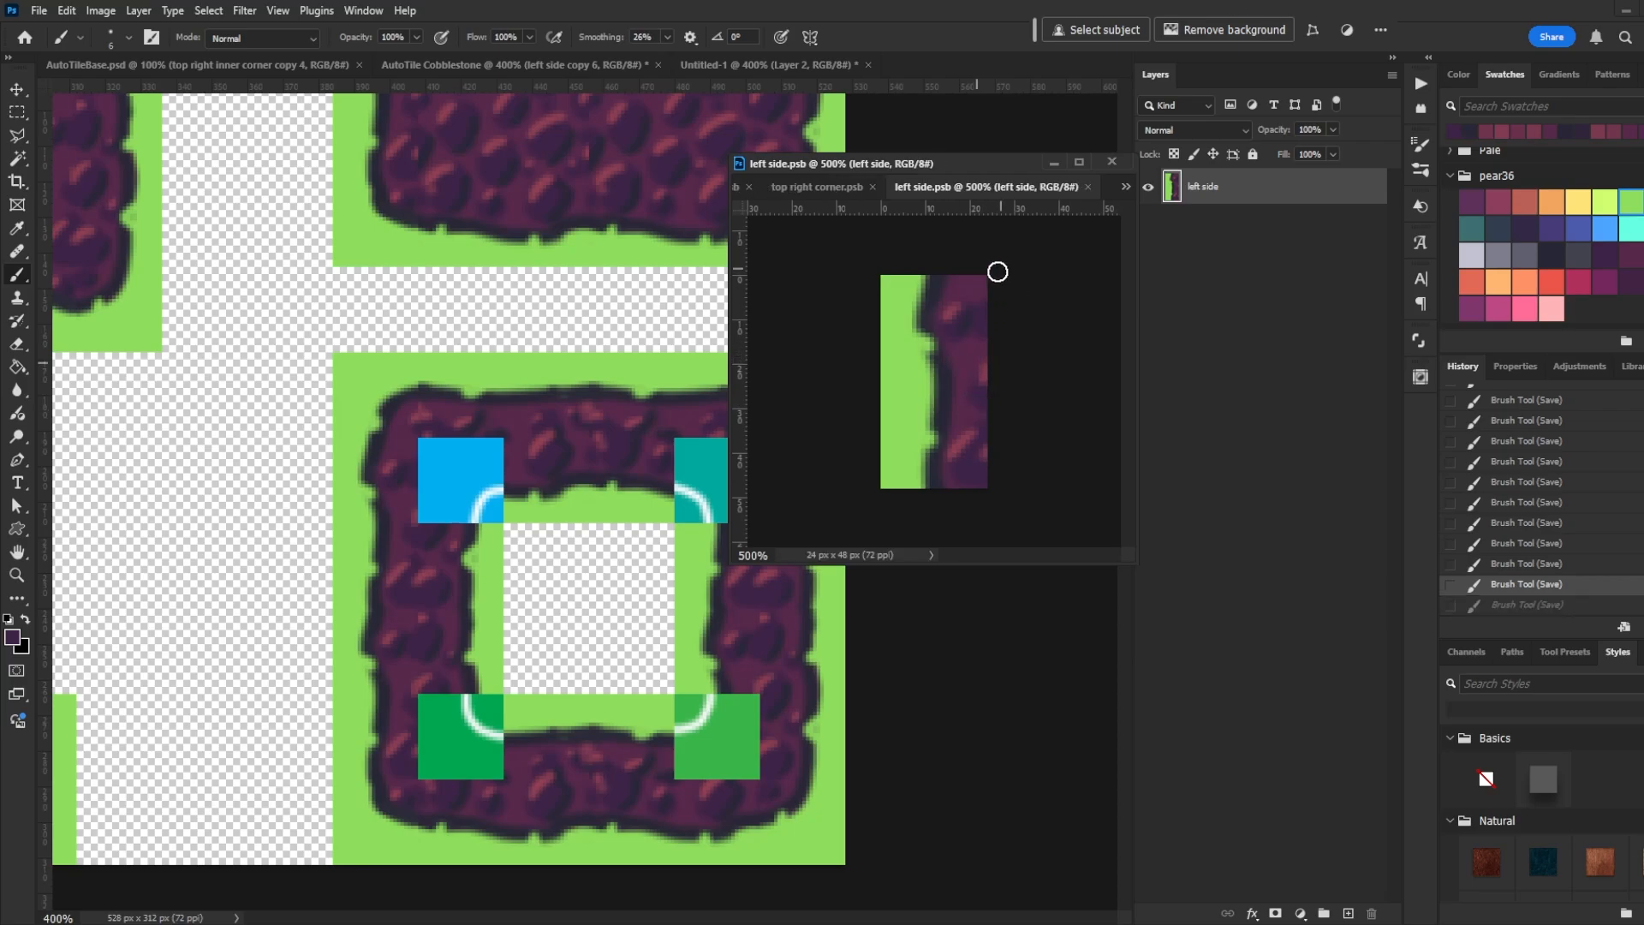
key(ctrl+shift+z)
key(ctrl+z)
key(ctrl+shift+z)
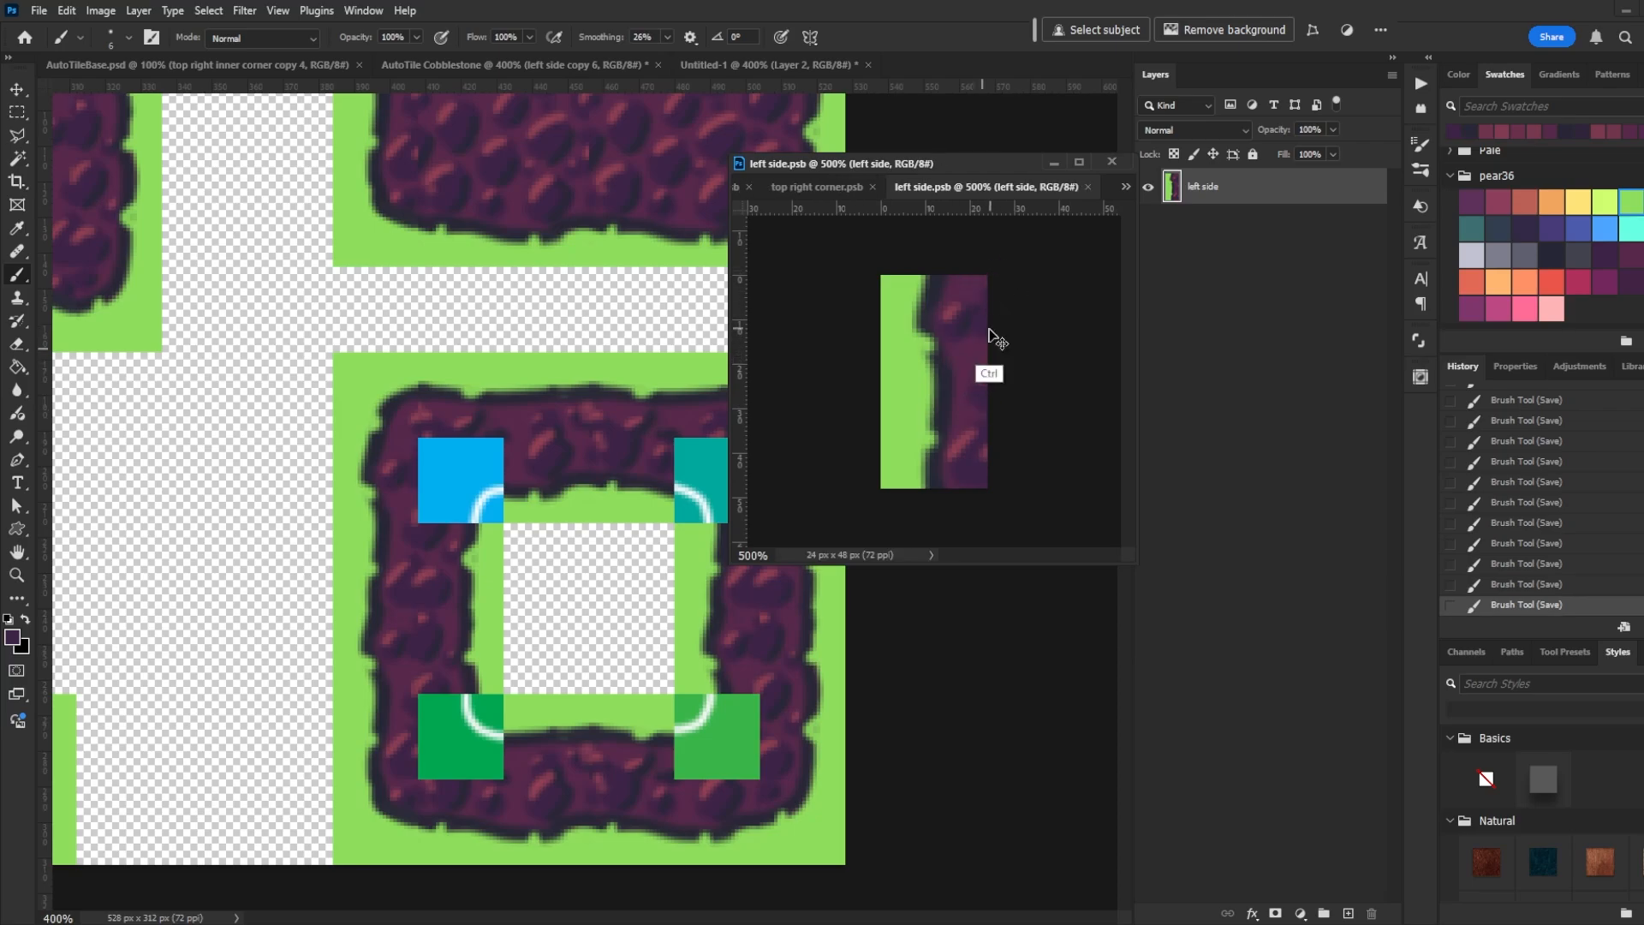
key(ctrl+z)
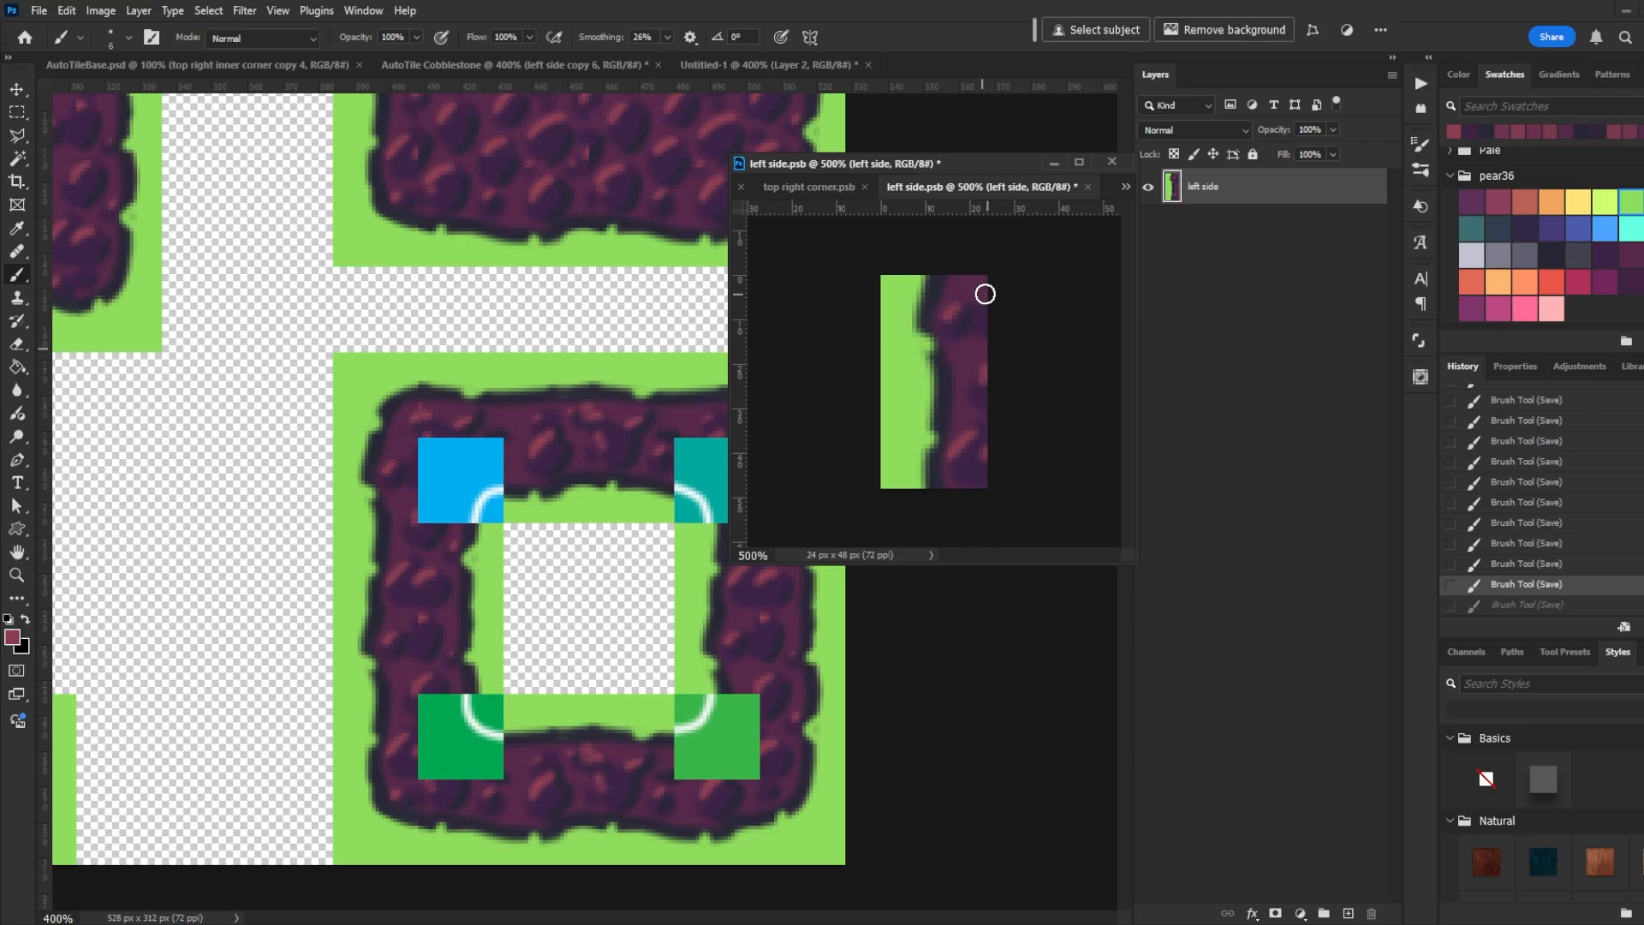
Compare the left side tile with and without the latest highlight stroke, save it with the stroke kept, and sample a purple stone tone
key(ctrl+shift+z)
key(ctrl+z)
key(ctrl+s)
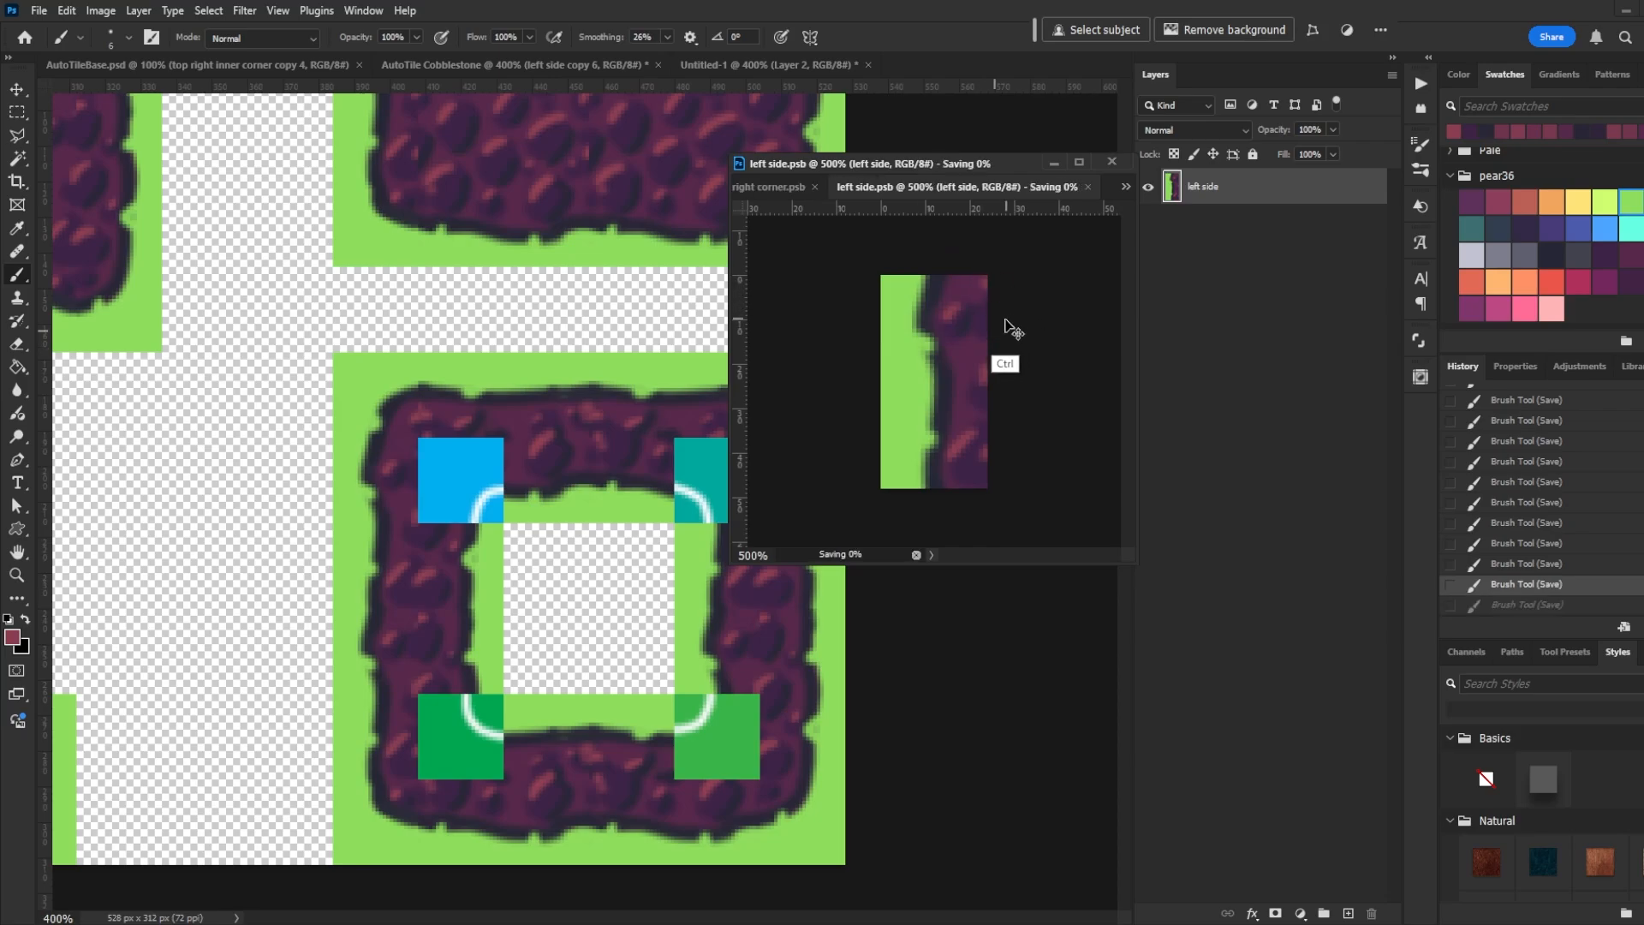
key(ctrl+z)
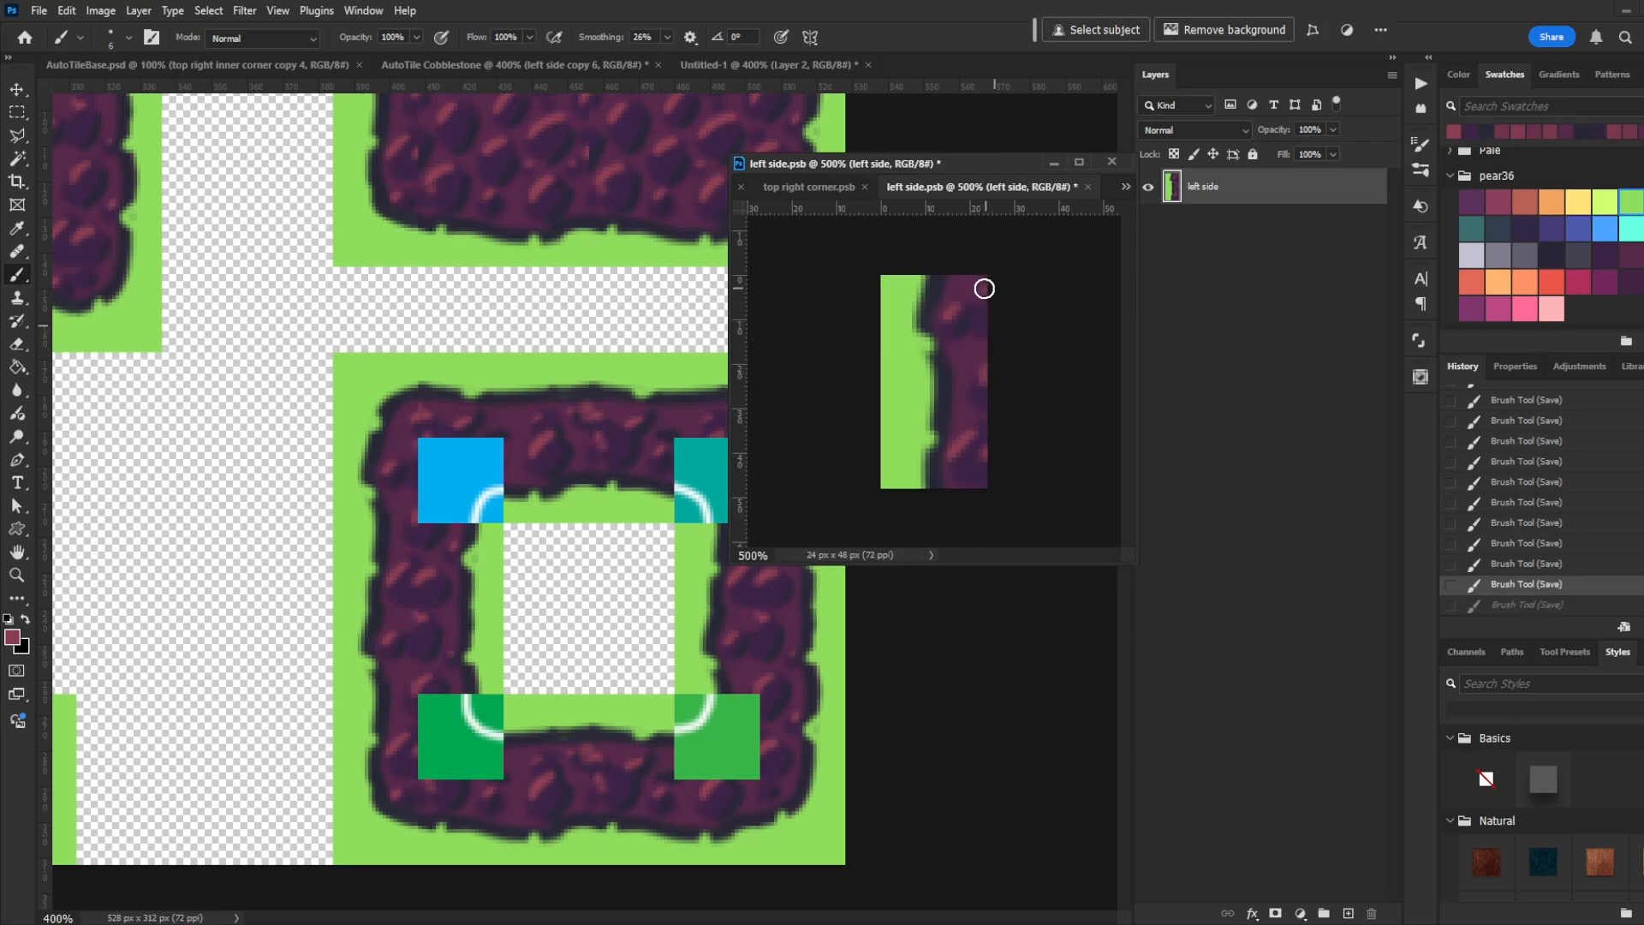
key(ctrl+shift+z)
key(ctrl+s)
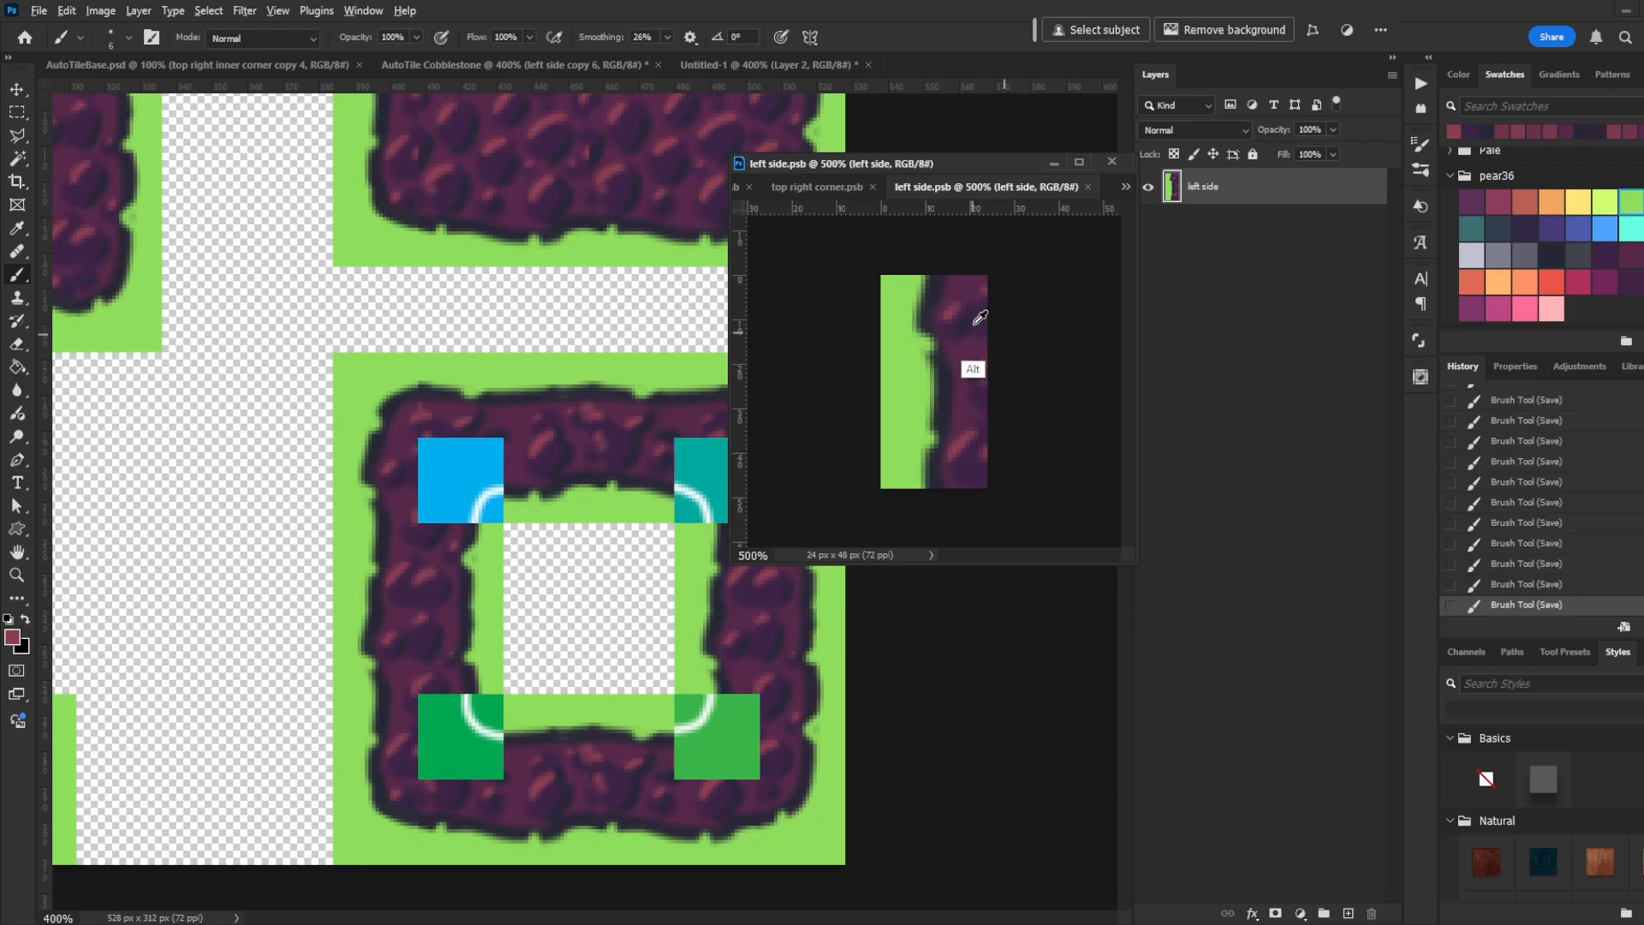
alt+click(982, 315)
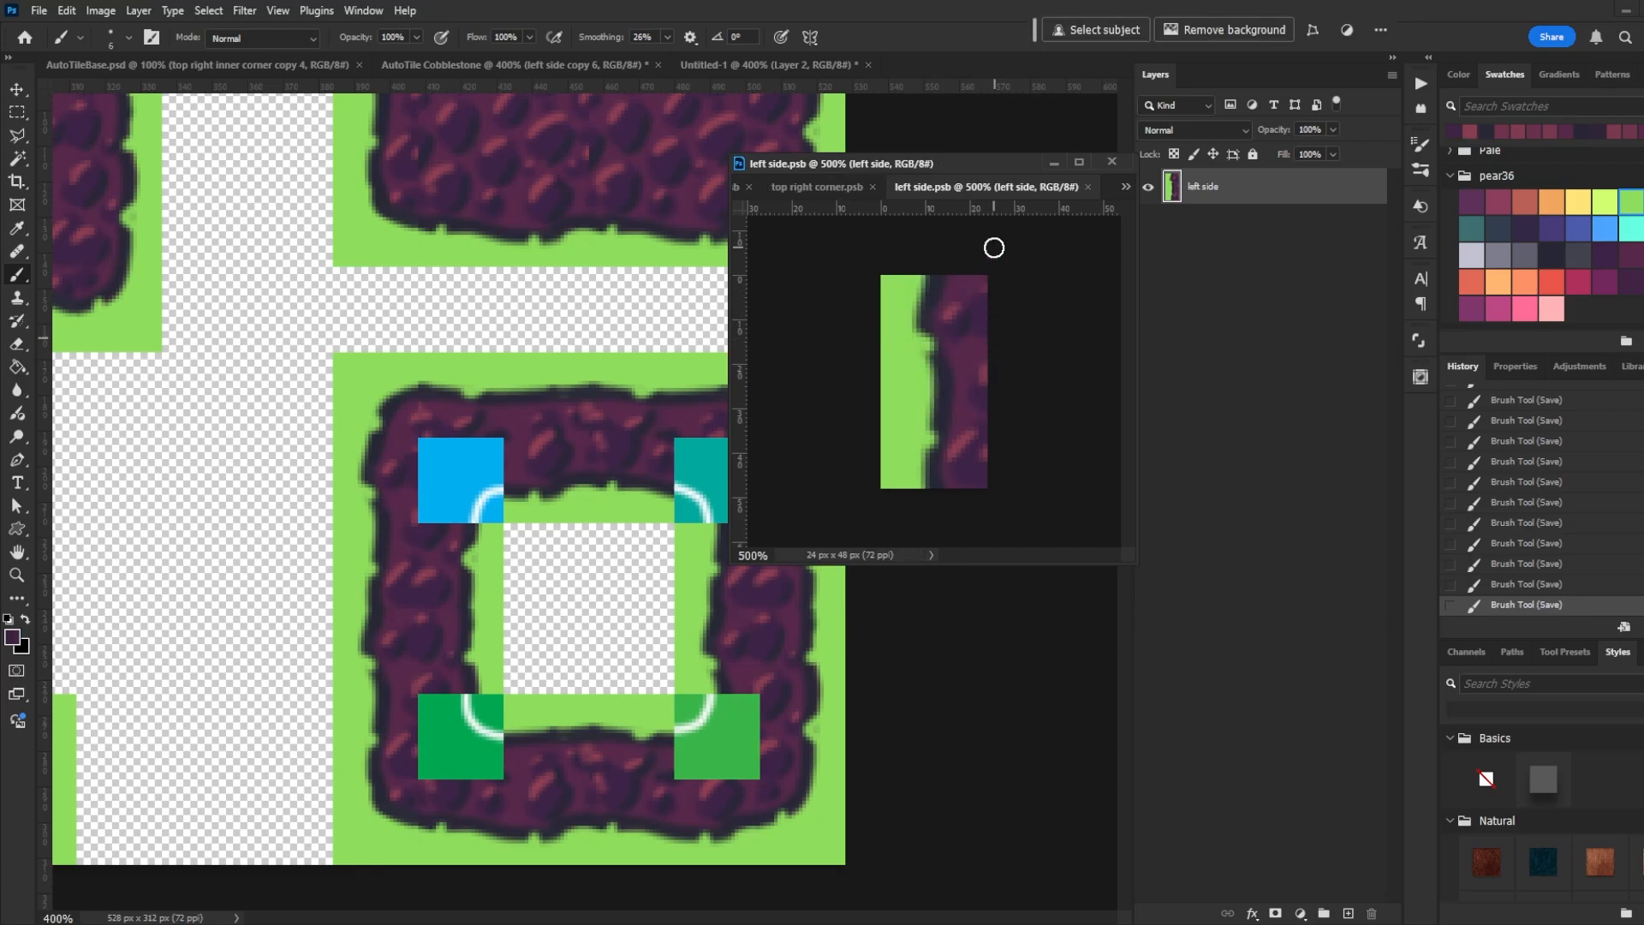
Inspect the AutoTile Cobblestone layout for how the retouched side tiles look in the ring, strip and block shapes
click(949, 680)
drag(569, 523, 441, 481)
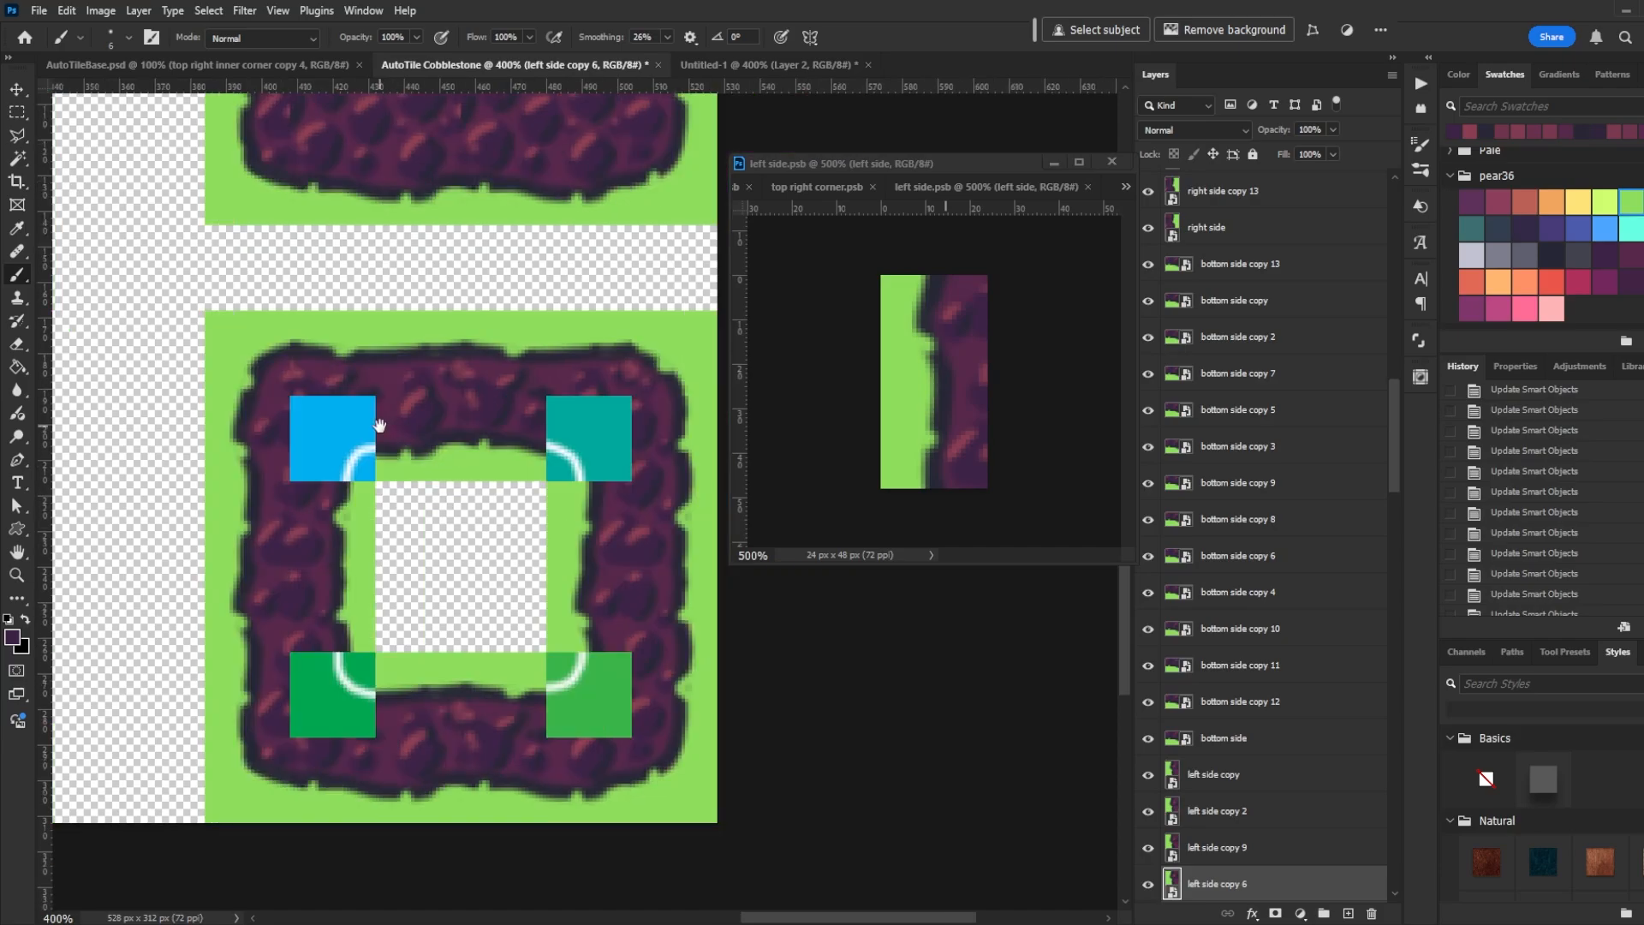
drag(333, 426, 885, 901)
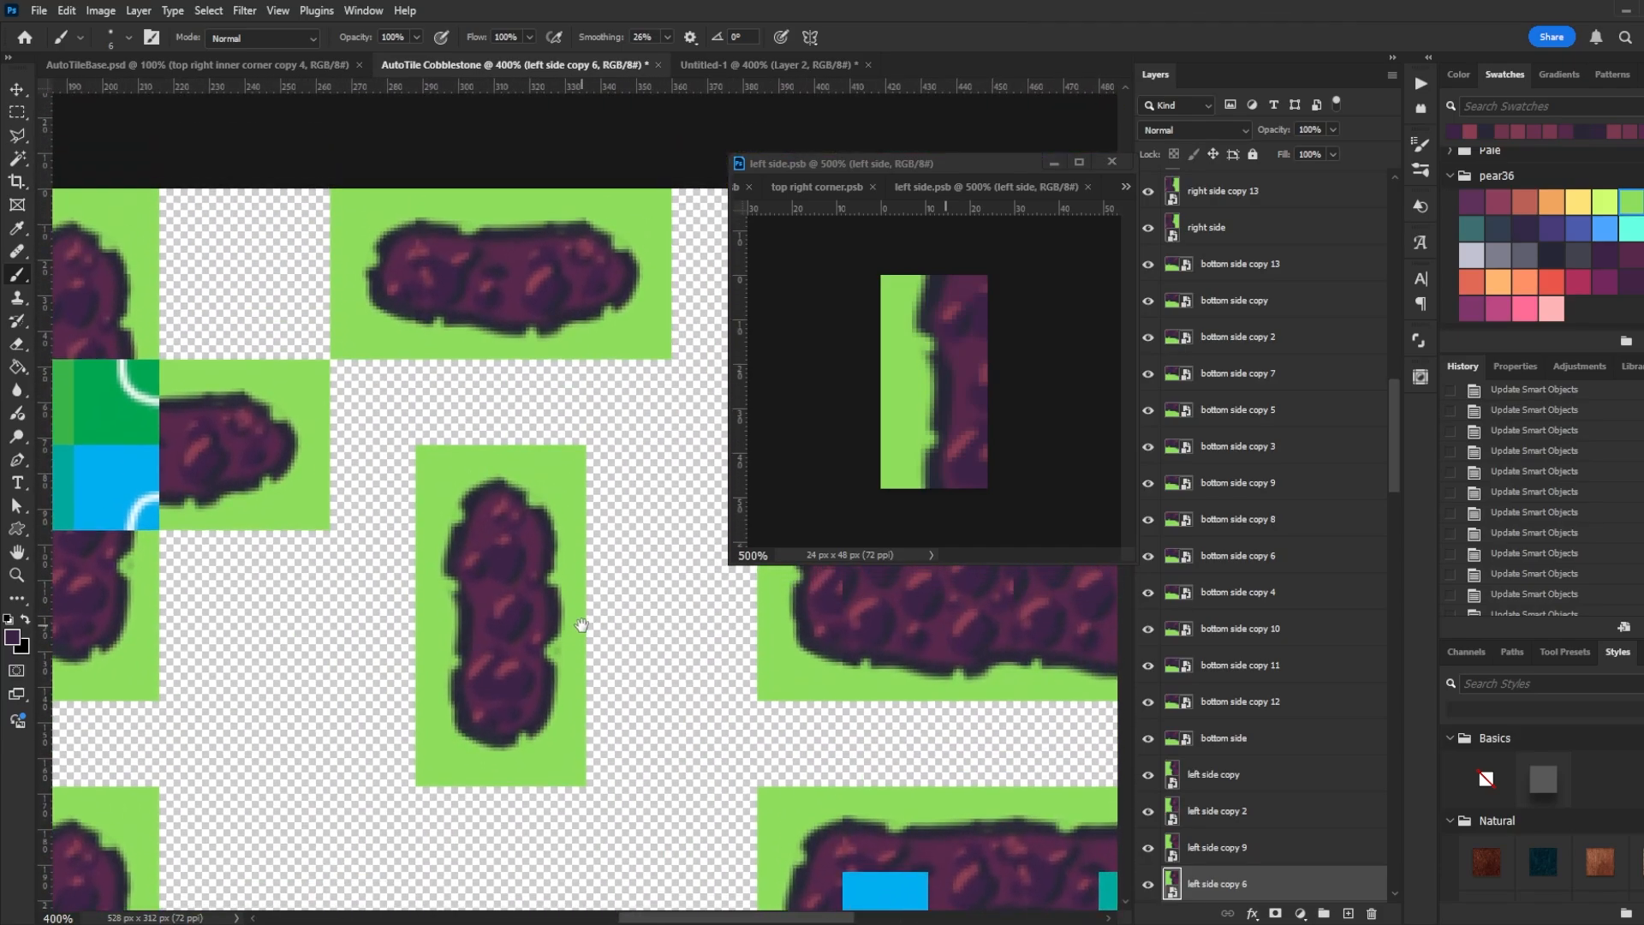
drag(484, 518, 386, 383)
drag(484, 488, 519, 625)
drag(726, 742, 410, 510)
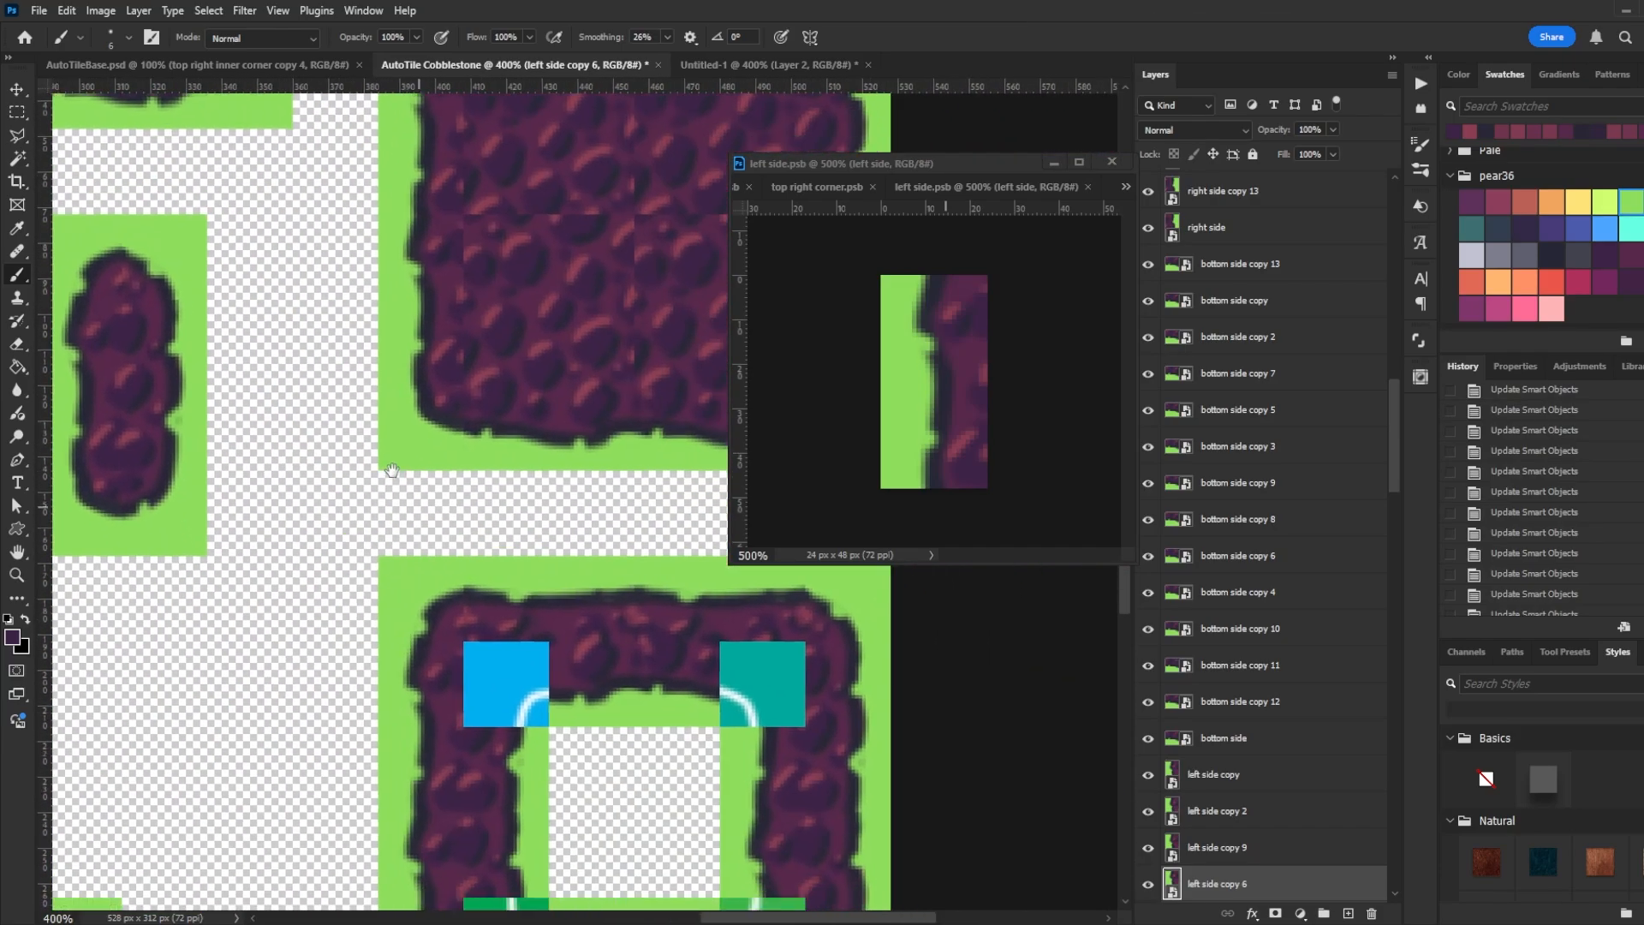
drag(590, 758, 584, 796)
drag(542, 381, 504, 223)
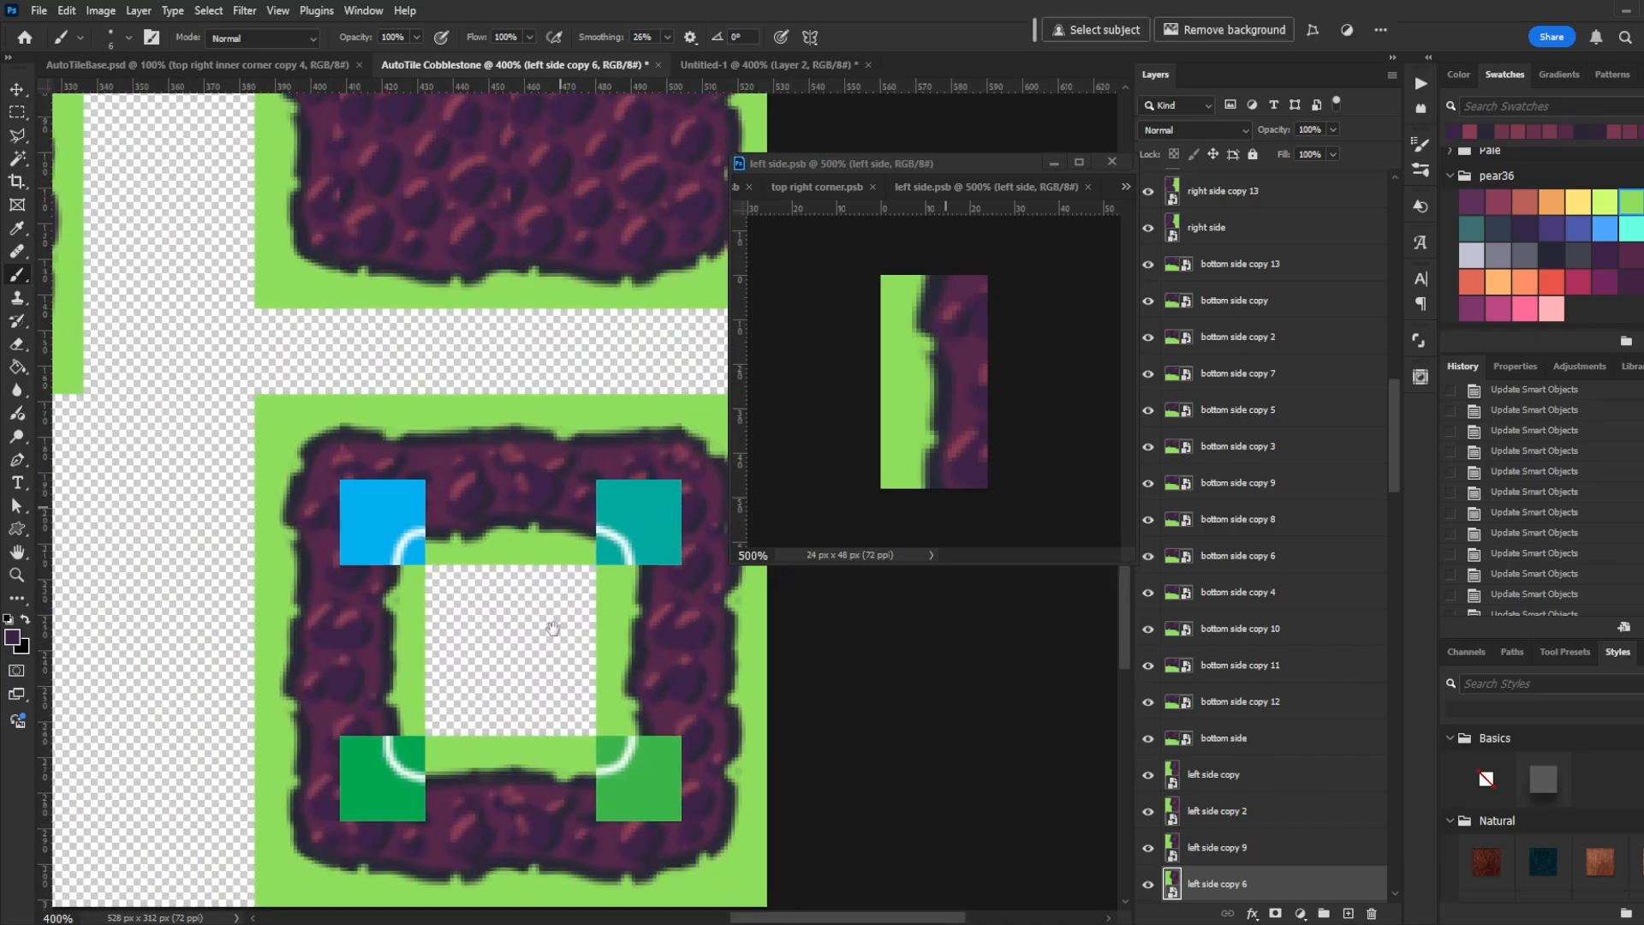
drag(532, 681, 539, 650)
Open the smart object of the ring tile's blue bottom right inner corner and group its document with the floating tile window
key(v)
ctrl+click(419, 522)
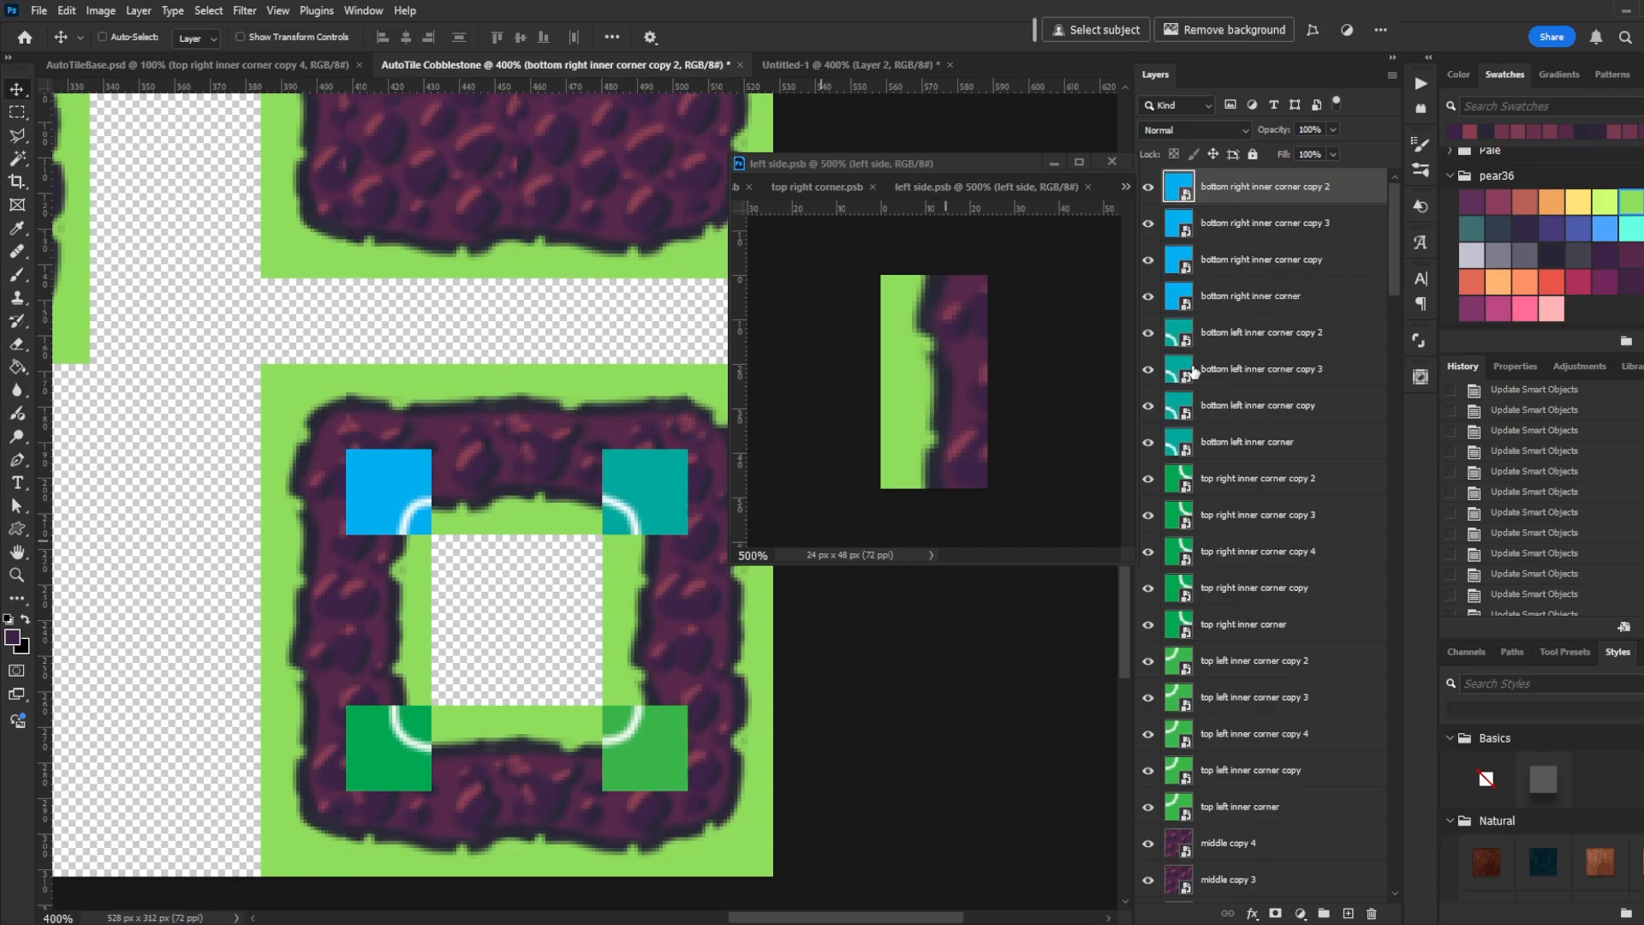
double_click(1177, 190)
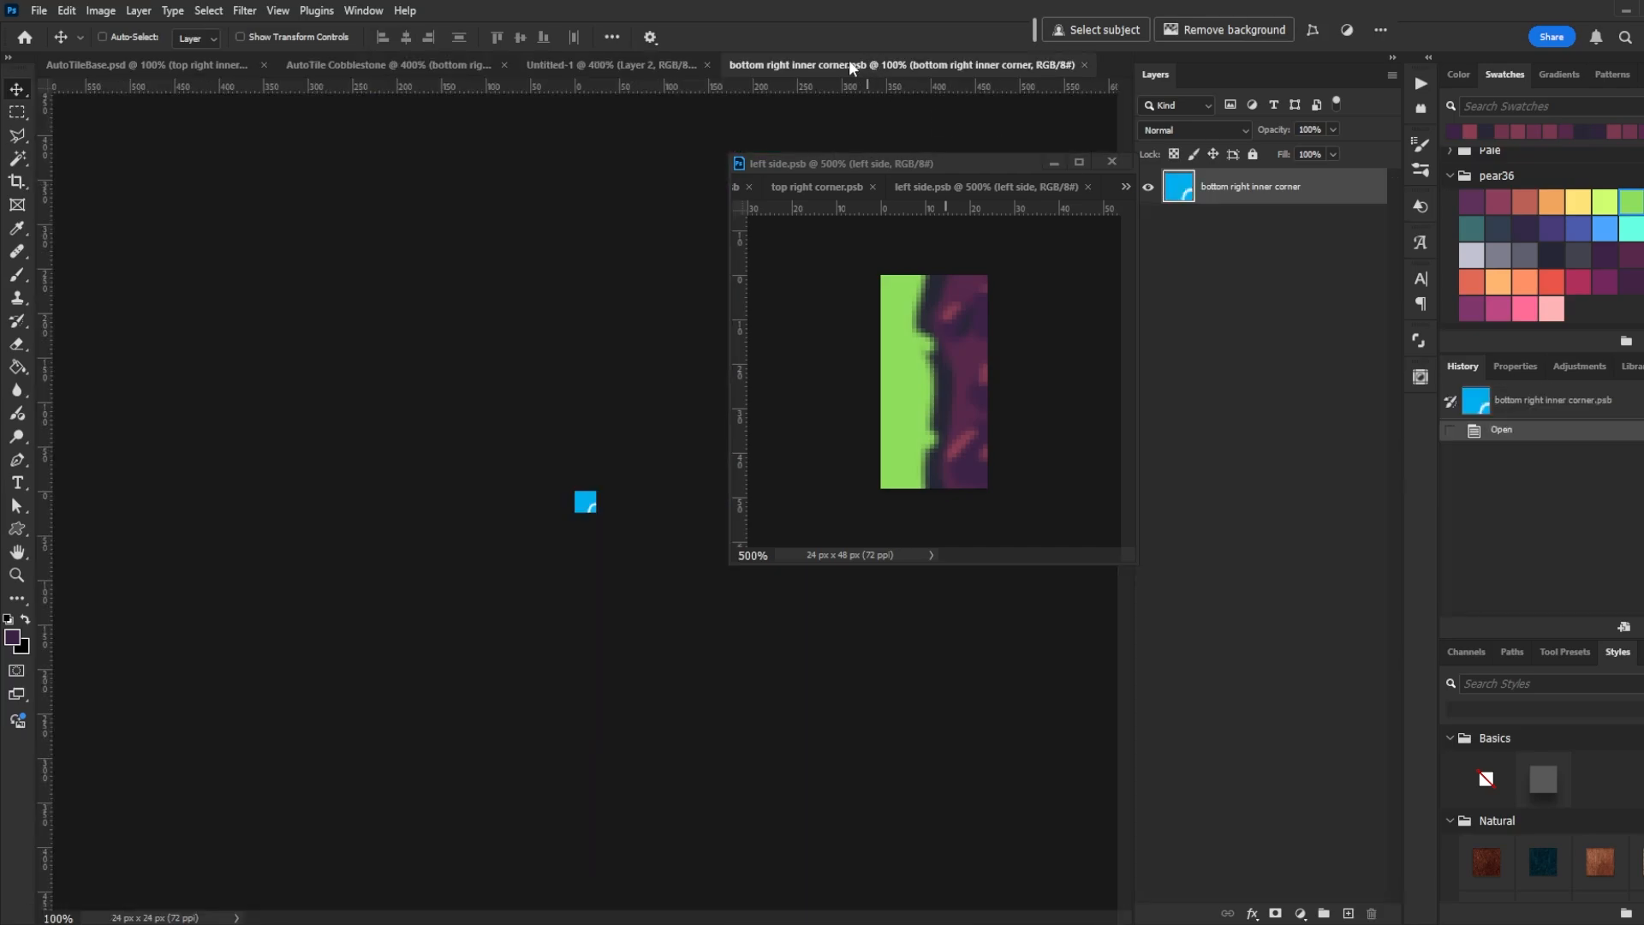
drag(849, 59, 909, 183)
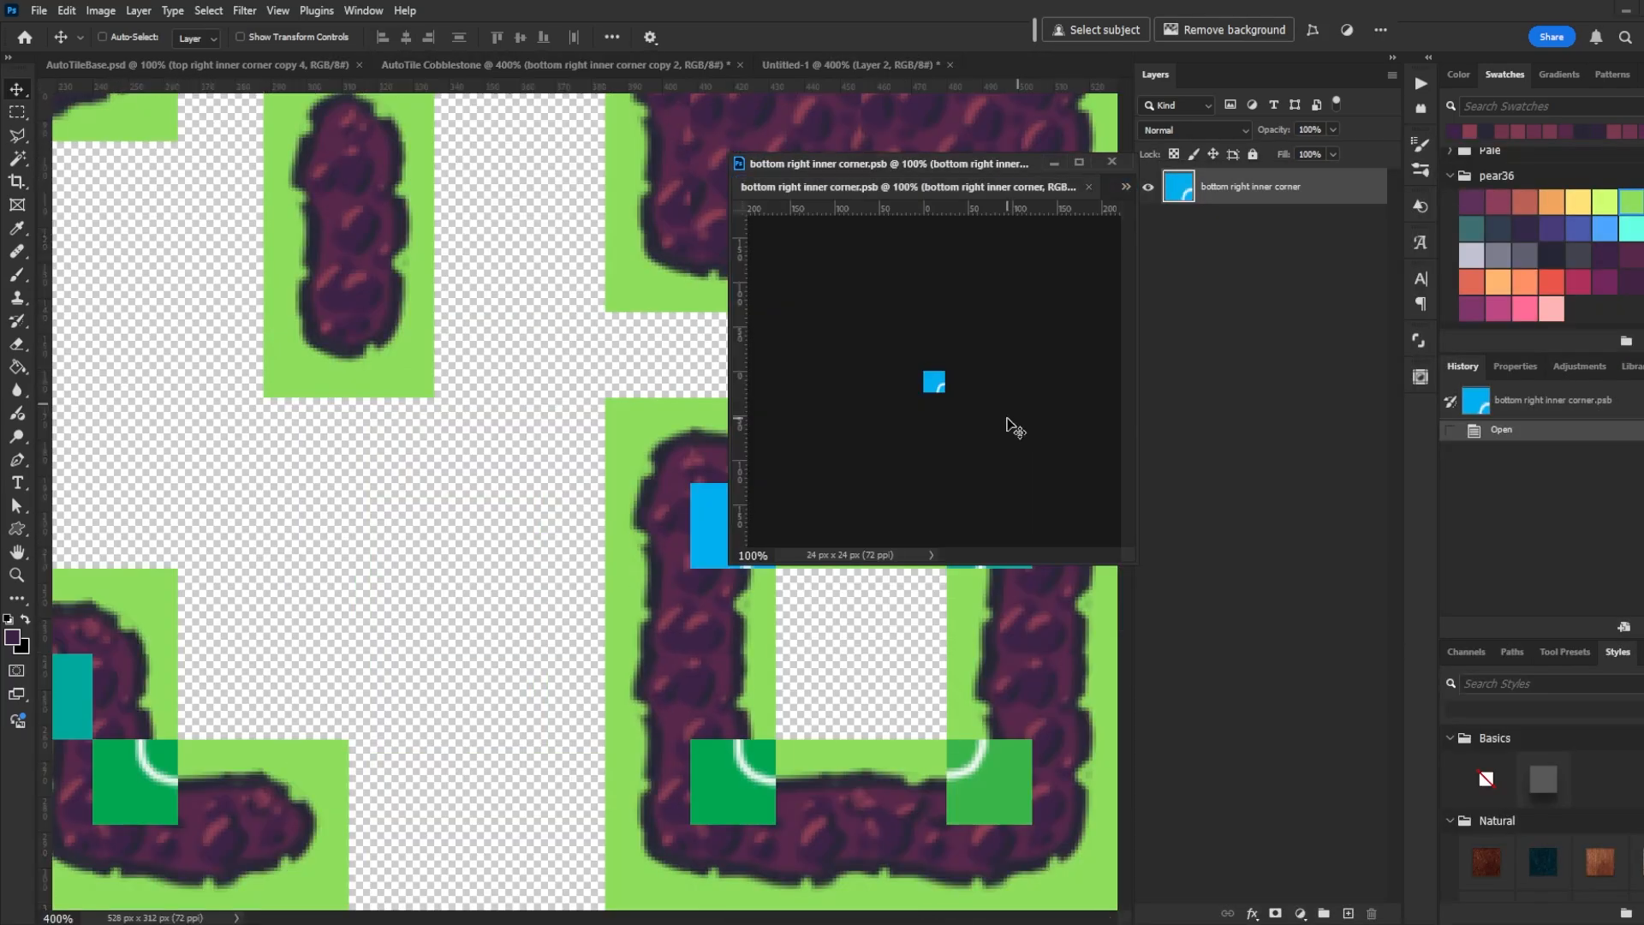
Magnify the bottom right inner corner tile to 800% and bring the ring tile into view in the AutoTile Cobblestone document
key(ctrl+plus)
key(ctrl+plus)
key(ctrl+plus)
key(ctrl+plus)
key(ctrl+plus)
key(ctrl+plus)
key(ctrl+plus)
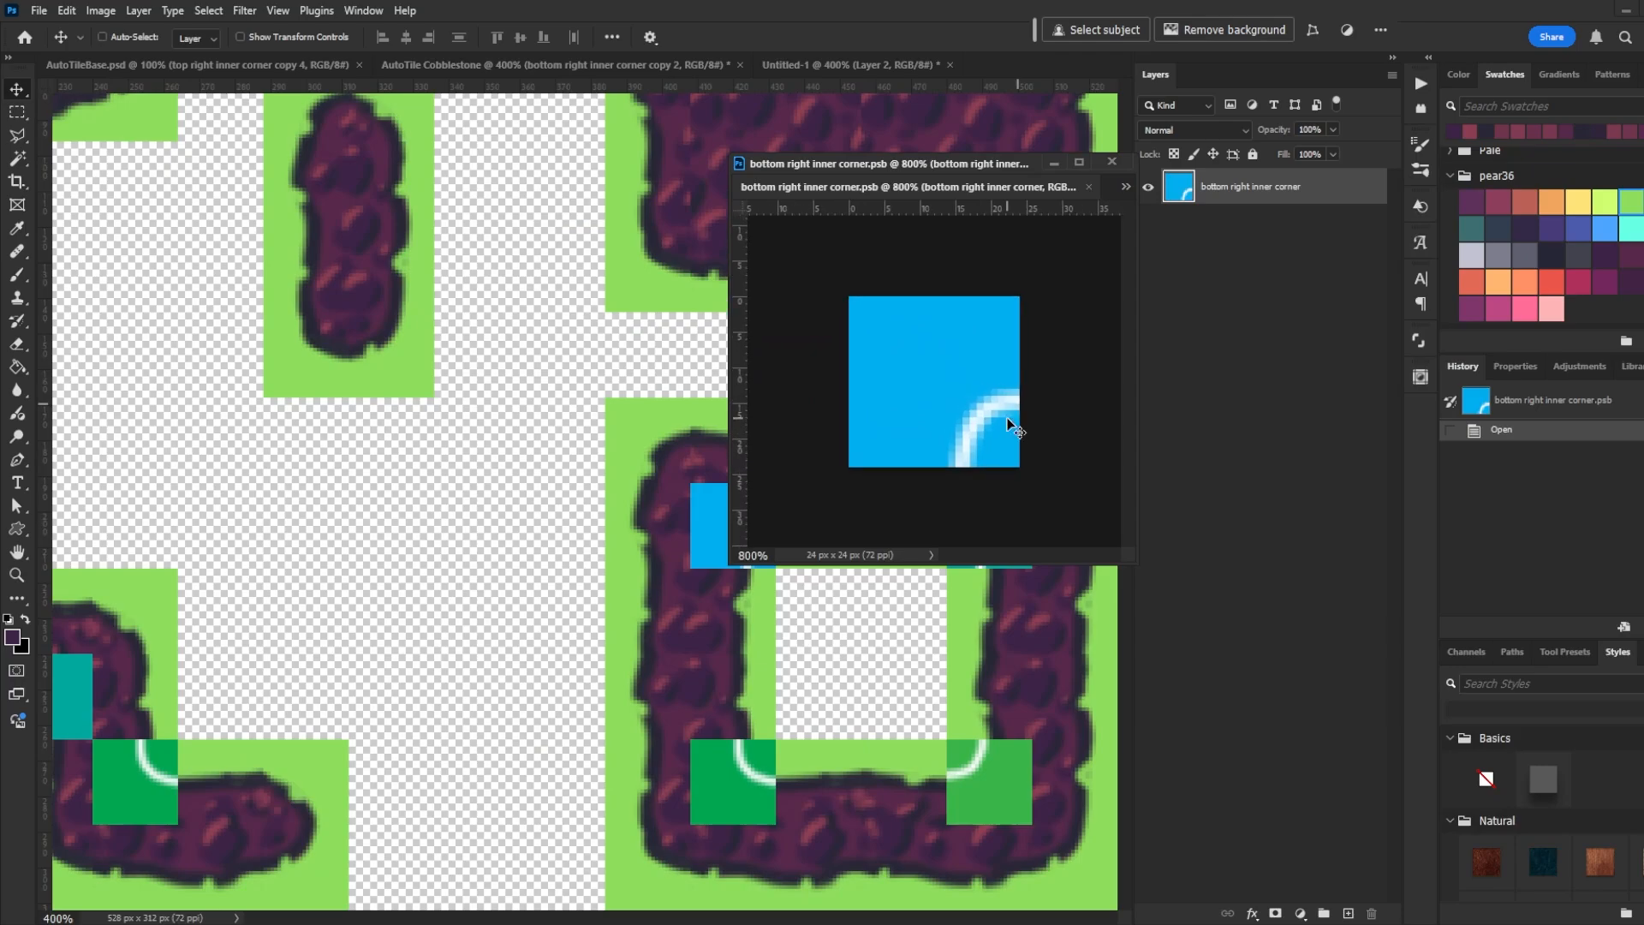
click(851, 693)
drag(888, 666, 618, 643)
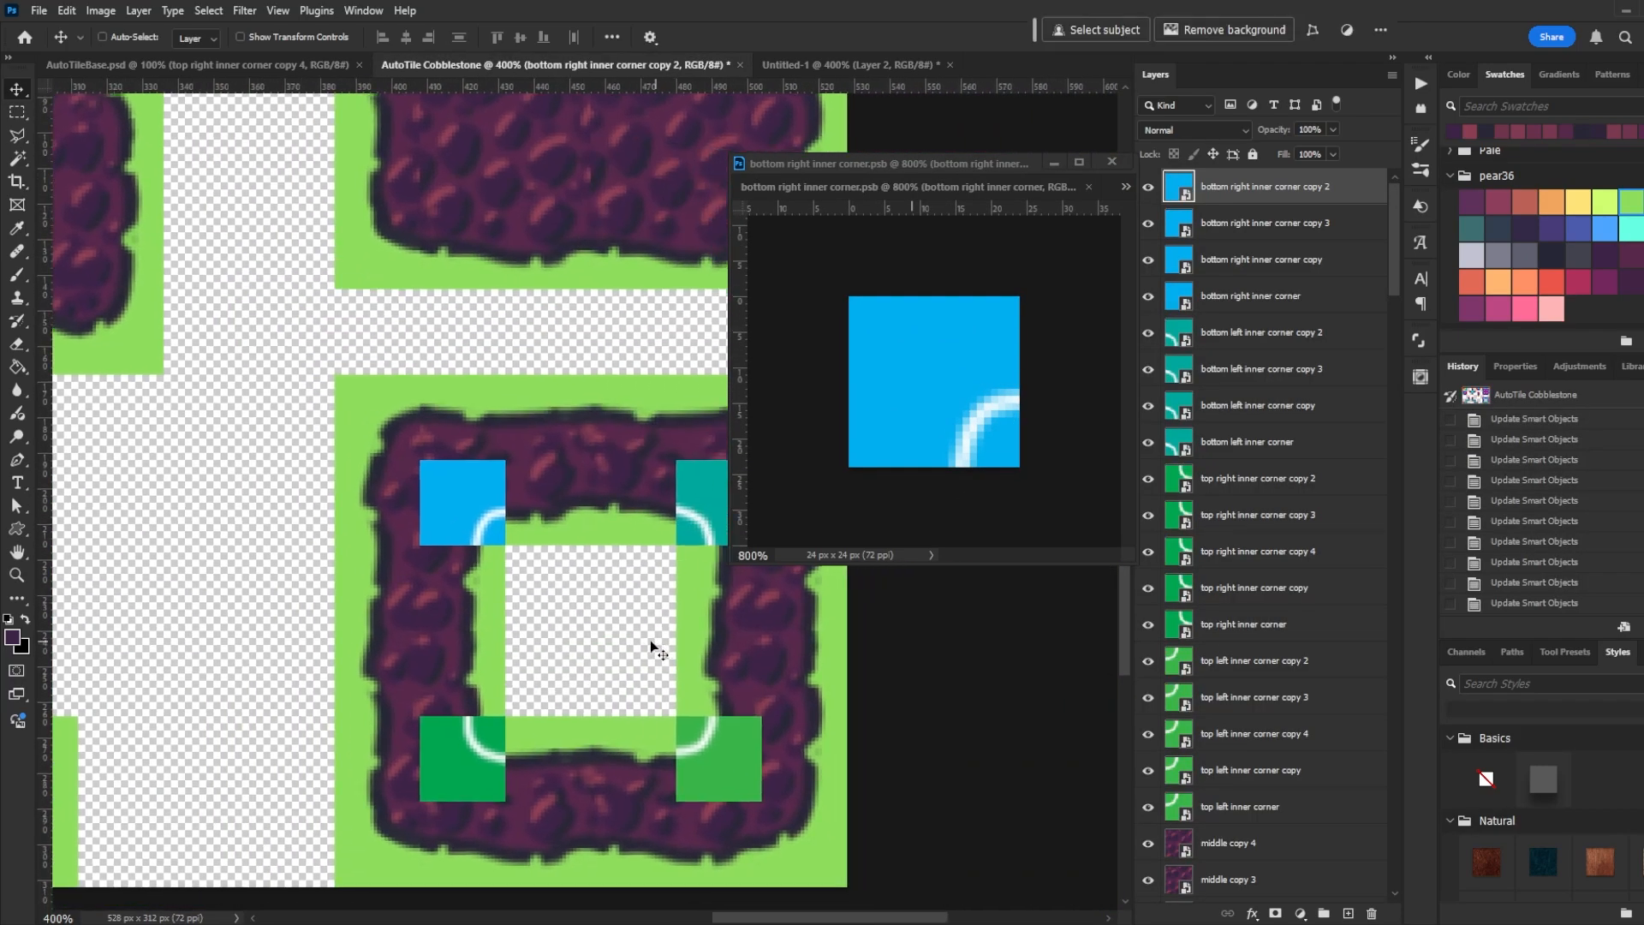
Fill a new layer of the bottom right inner corner tile with the sampled grass green and merge it down
key(i)
click(640, 390)
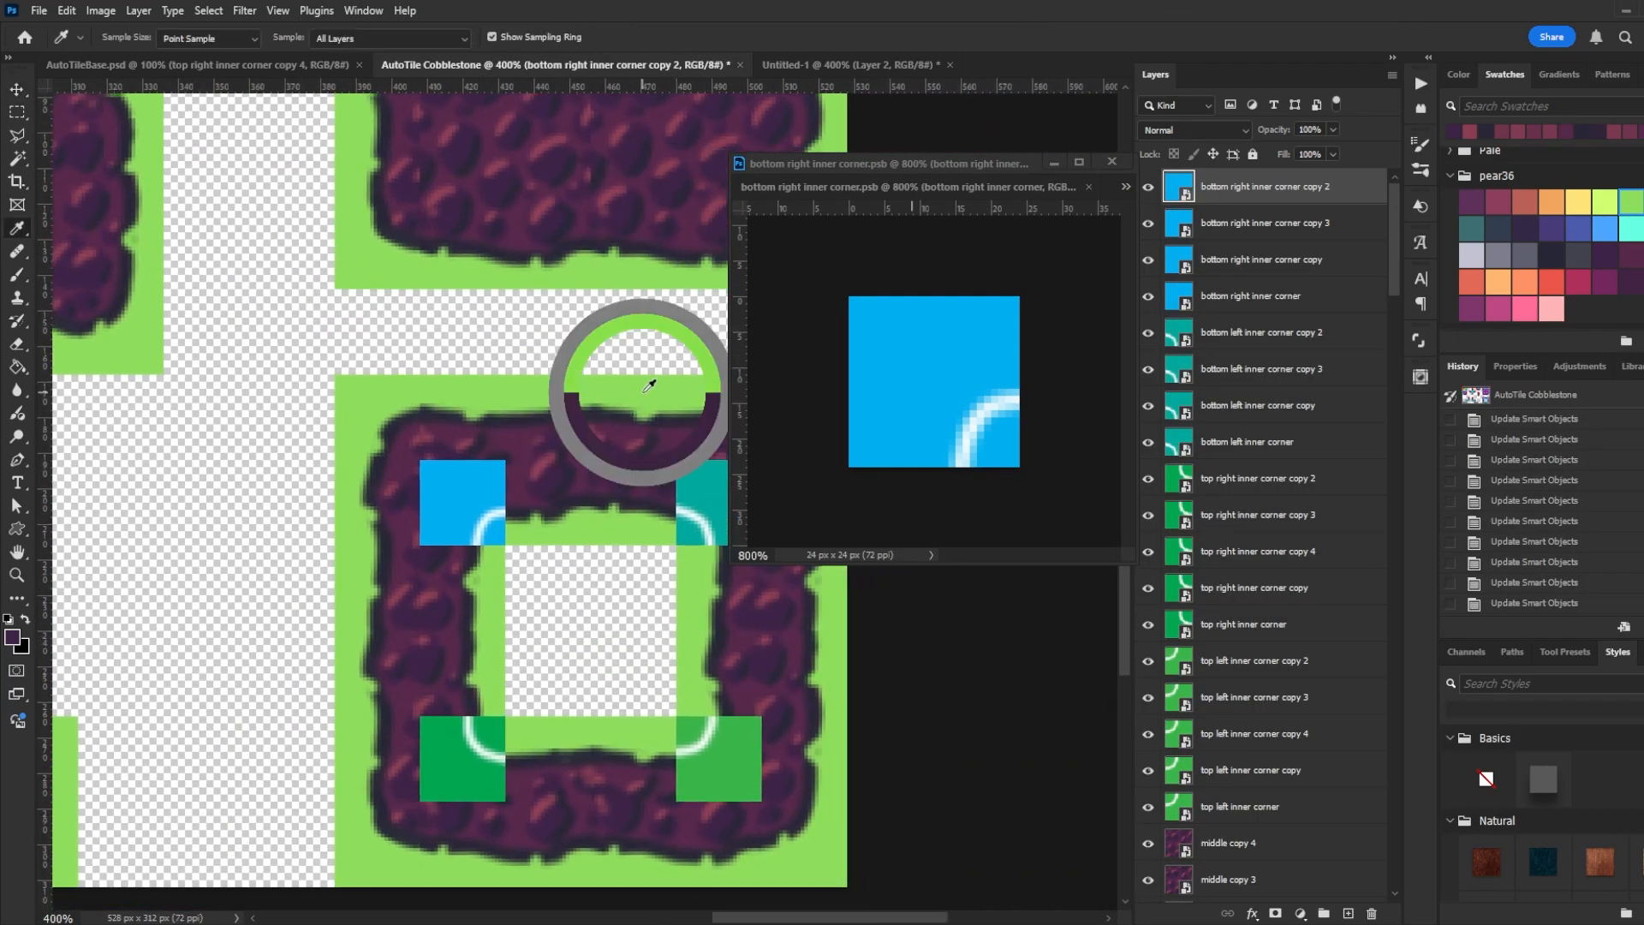
click(958, 172)
key(g)
key(ctrl+shift+alt+n)
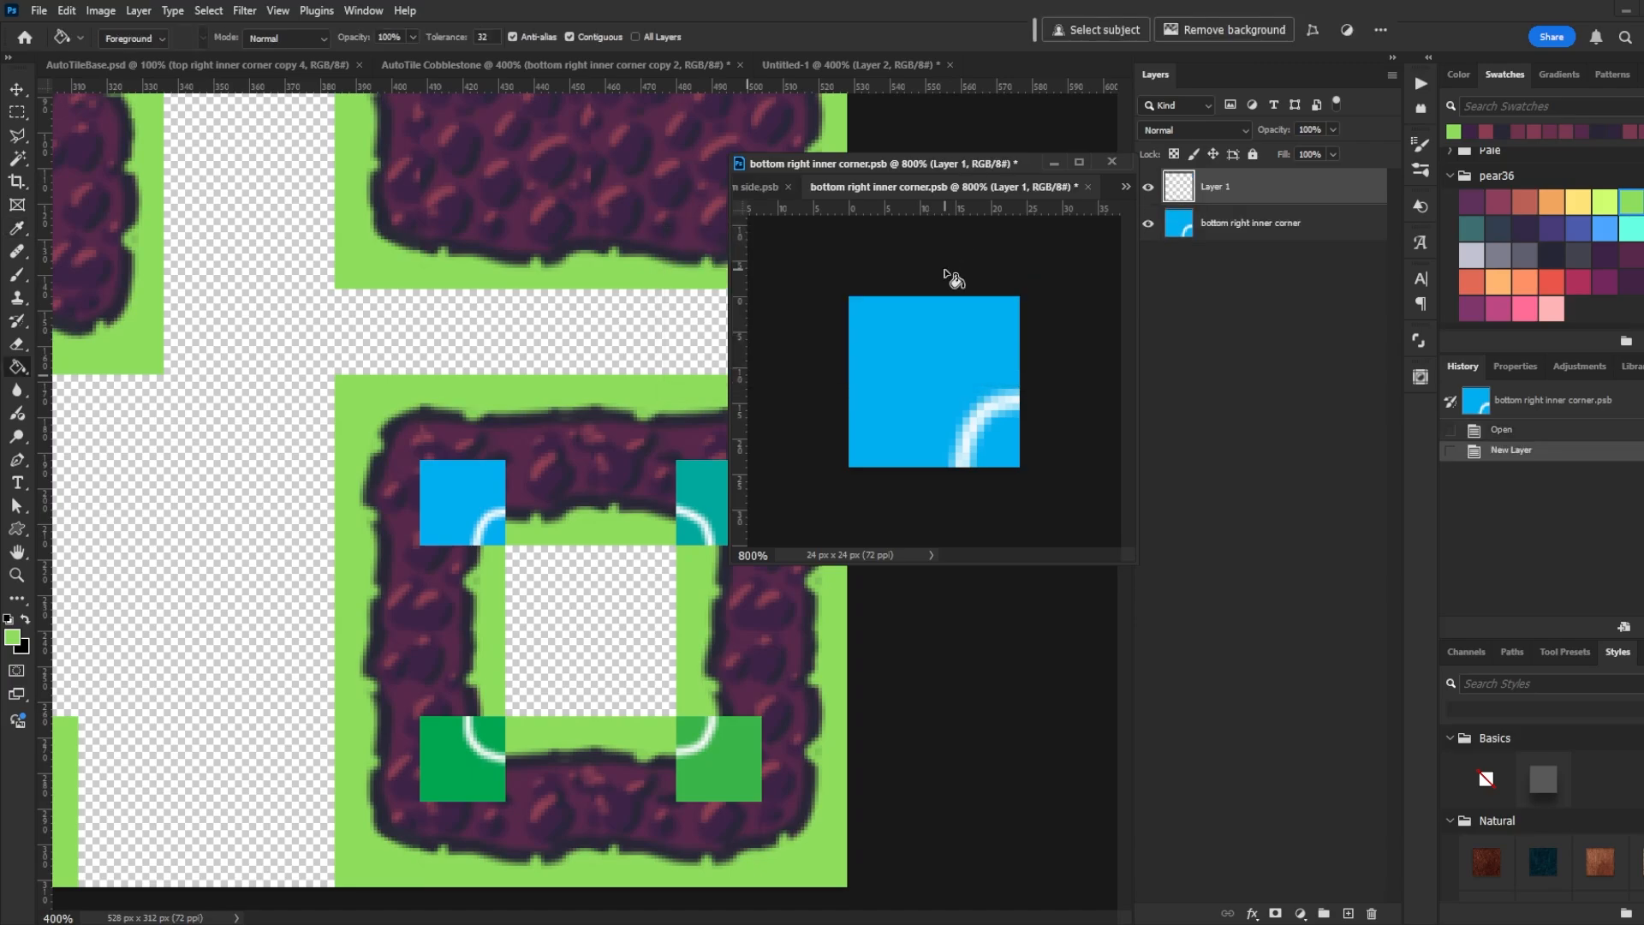
click(958, 363)
key(ctrl+e)
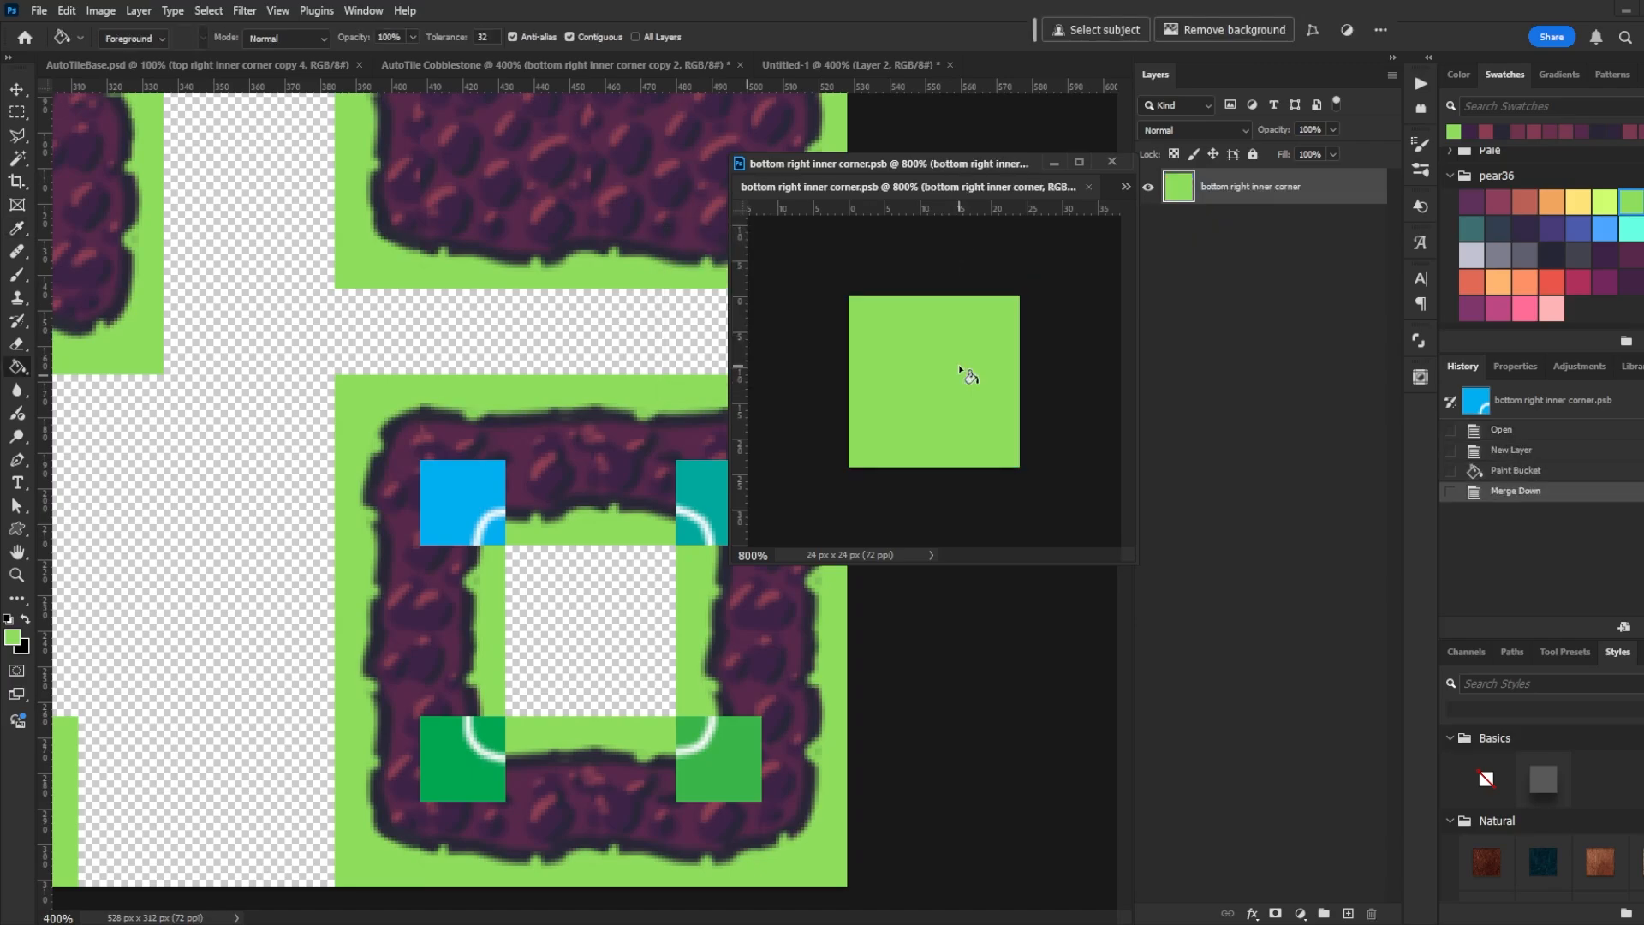
Cover the tile in the dark navy swatch with Brush and Paint Bucket, leaving a rounded green lower right corner, and save it
key(b)
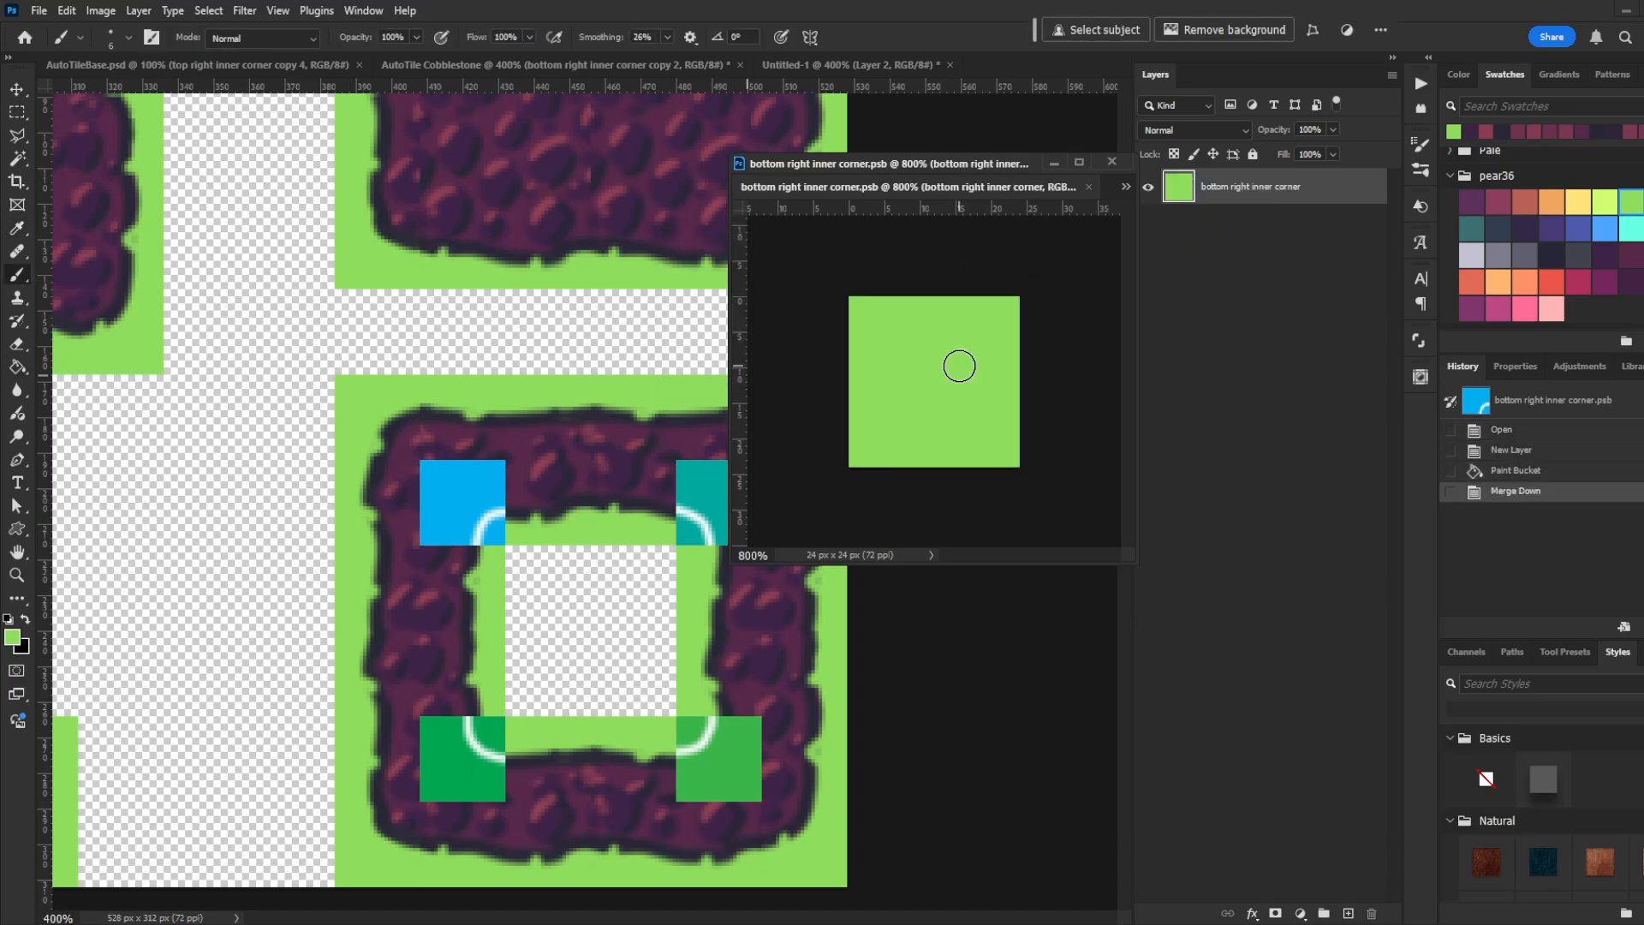
alt+click(588, 500)
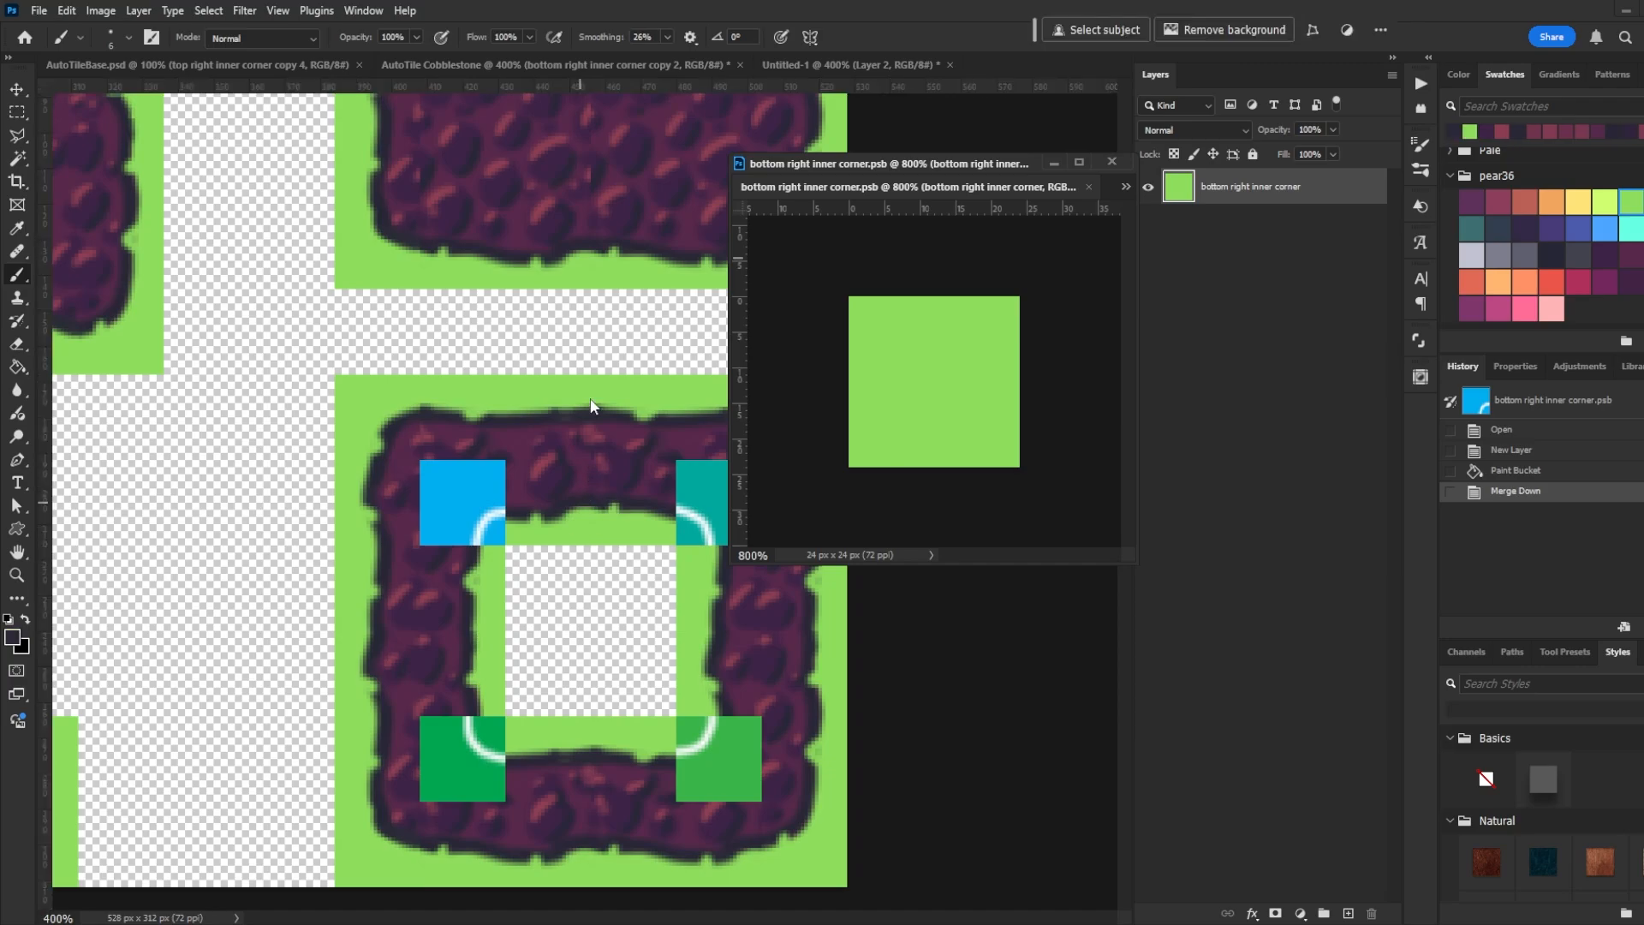
click(1559, 255)
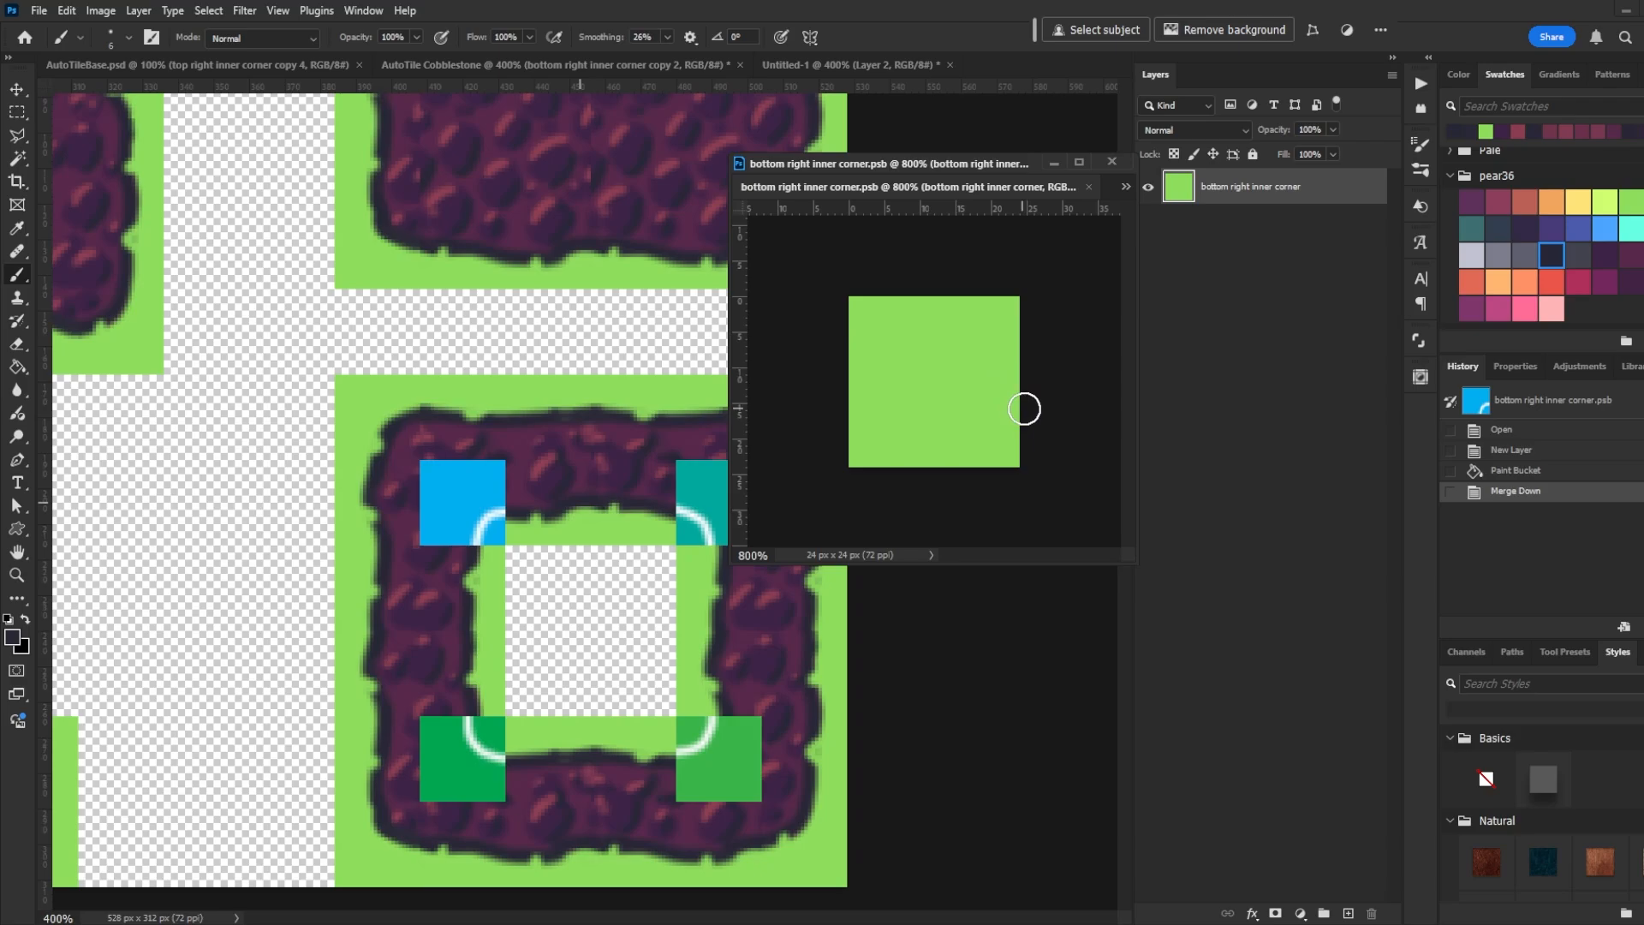
mouse_move(1026, 399)
mouse_down()
mouse_move(926, 468)
mouse_move(1014, 373)
mouse_move(939, 414)
mouse_move(900, 481)
mouse_move(940, 416)
mouse_move(971, 422)
mouse_move(925, 476)
mouse_up()
key(g)
click(947, 358)
key(b)
key(ctrl+s)
key(ctrl+s)
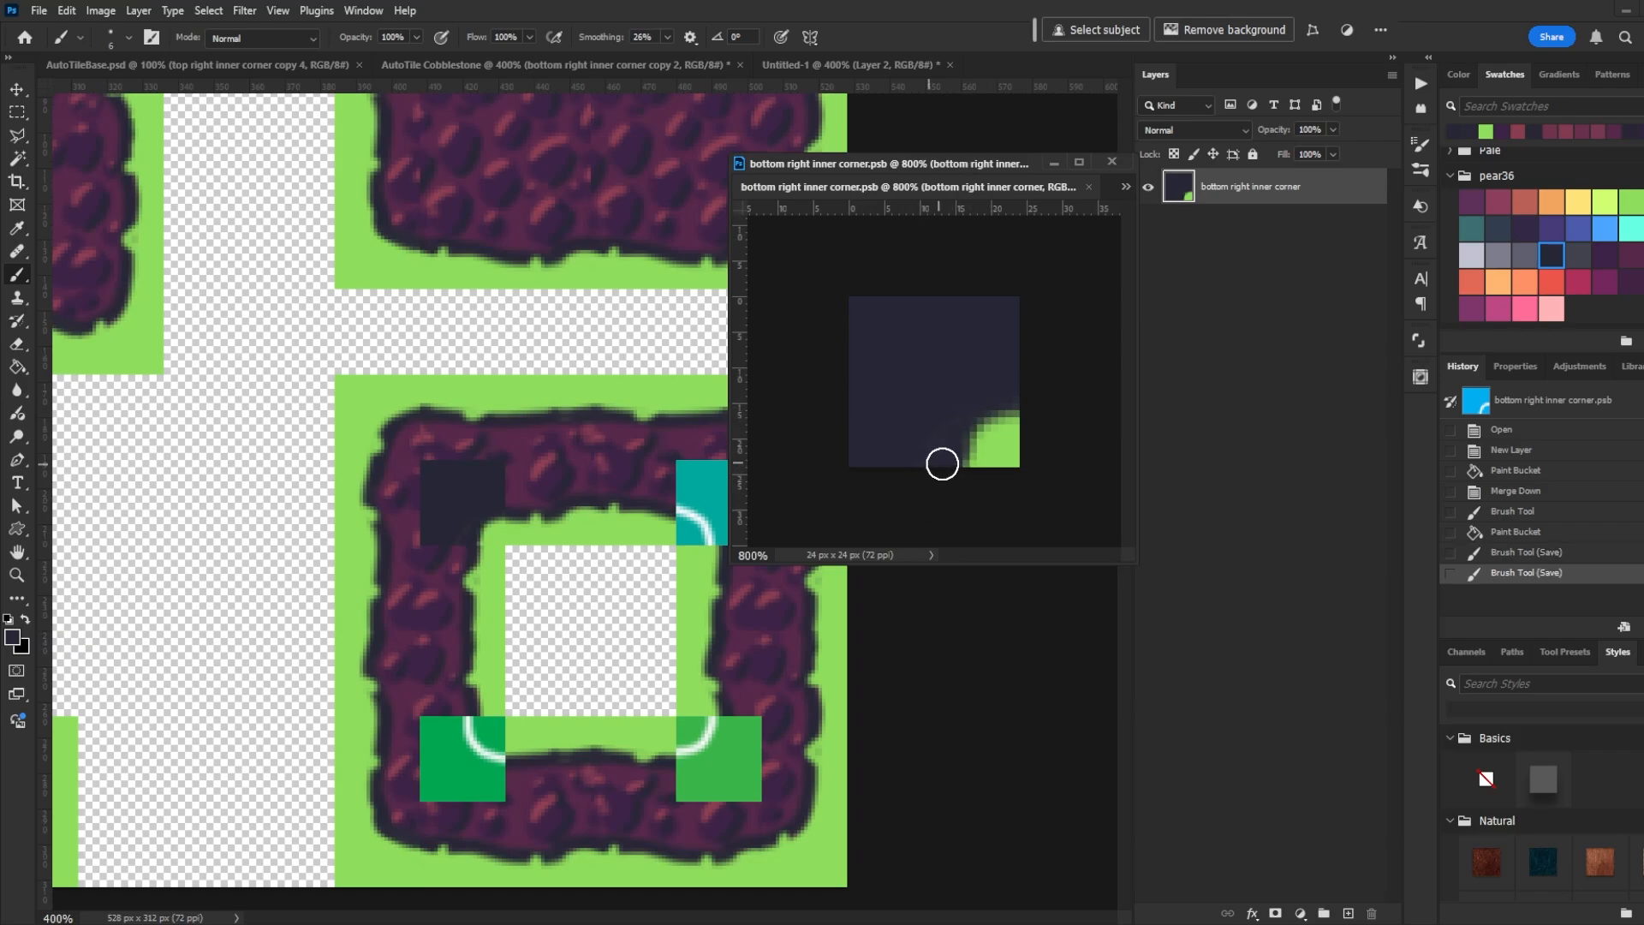
Paint the stone area with sampled base purple, keeping a dark outline around the green corner, and save the tile
alt+click(524, 471)
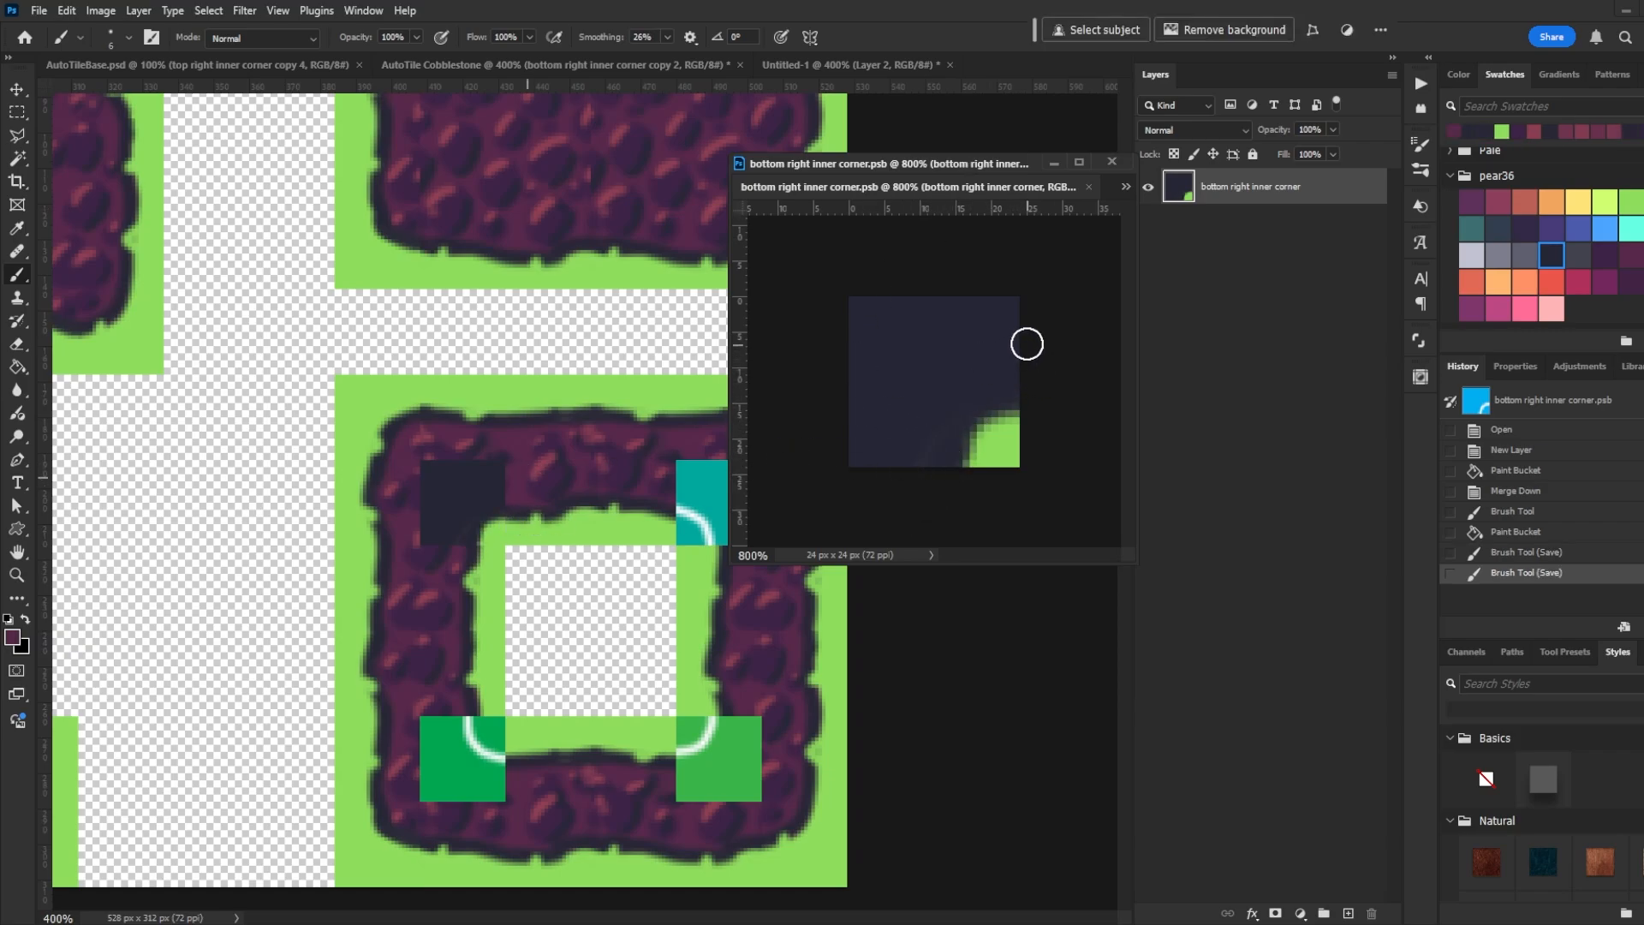
mouse_move(882, 284)
mouse_down()
mouse_move(810, 425)
mouse_move(921, 330)
mouse_move(1010, 288)
mouse_move(831, 502)
mouse_move(1043, 329)
mouse_move(1061, 280)
mouse_move(948, 391)
mouse_up()
key(ctrl+s)
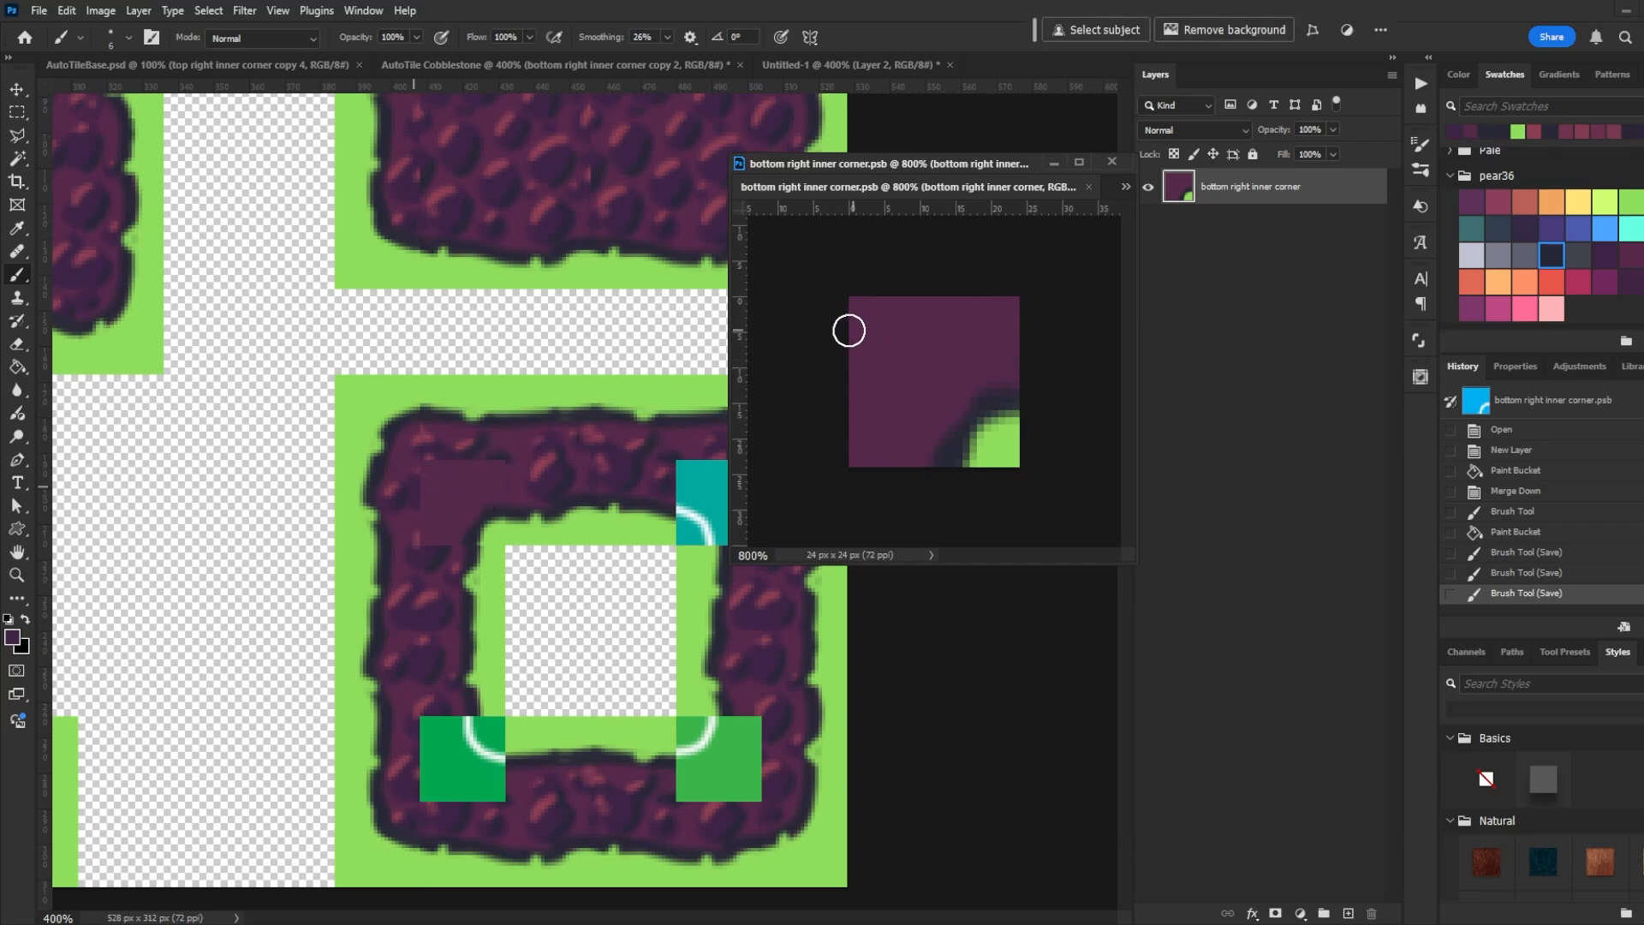
Continue the neighbouring stones' dark purple shadows onto the tile's left and top edges, saving after each stroke
drag(854, 351, 856, 342)
key(ctrl+s)
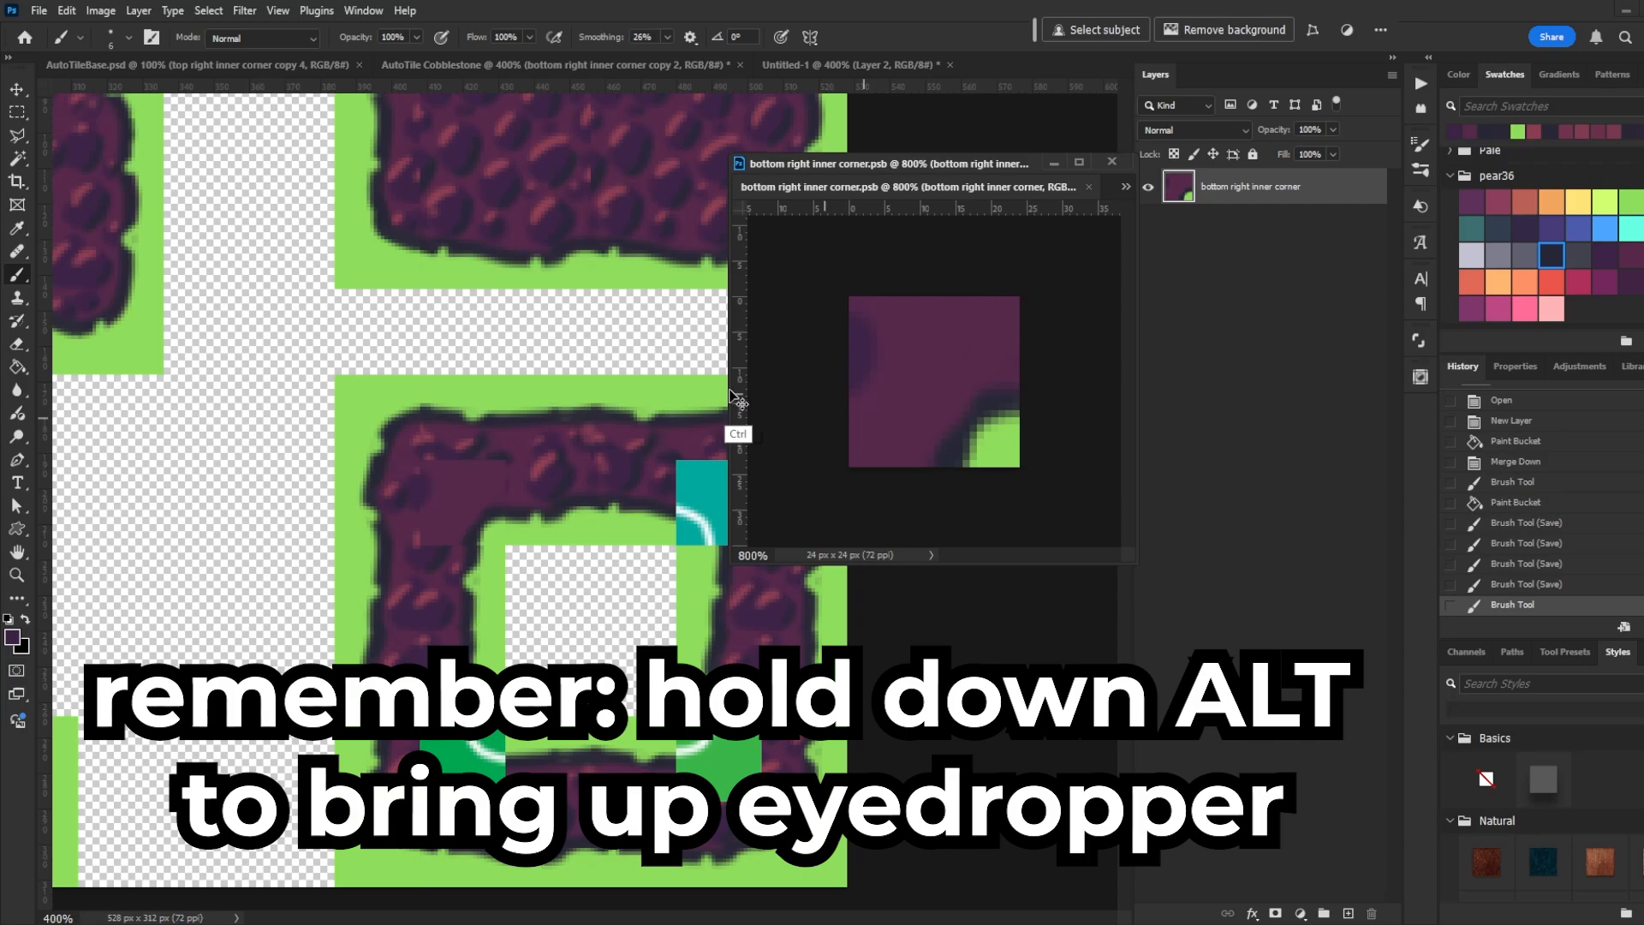
key(alt)
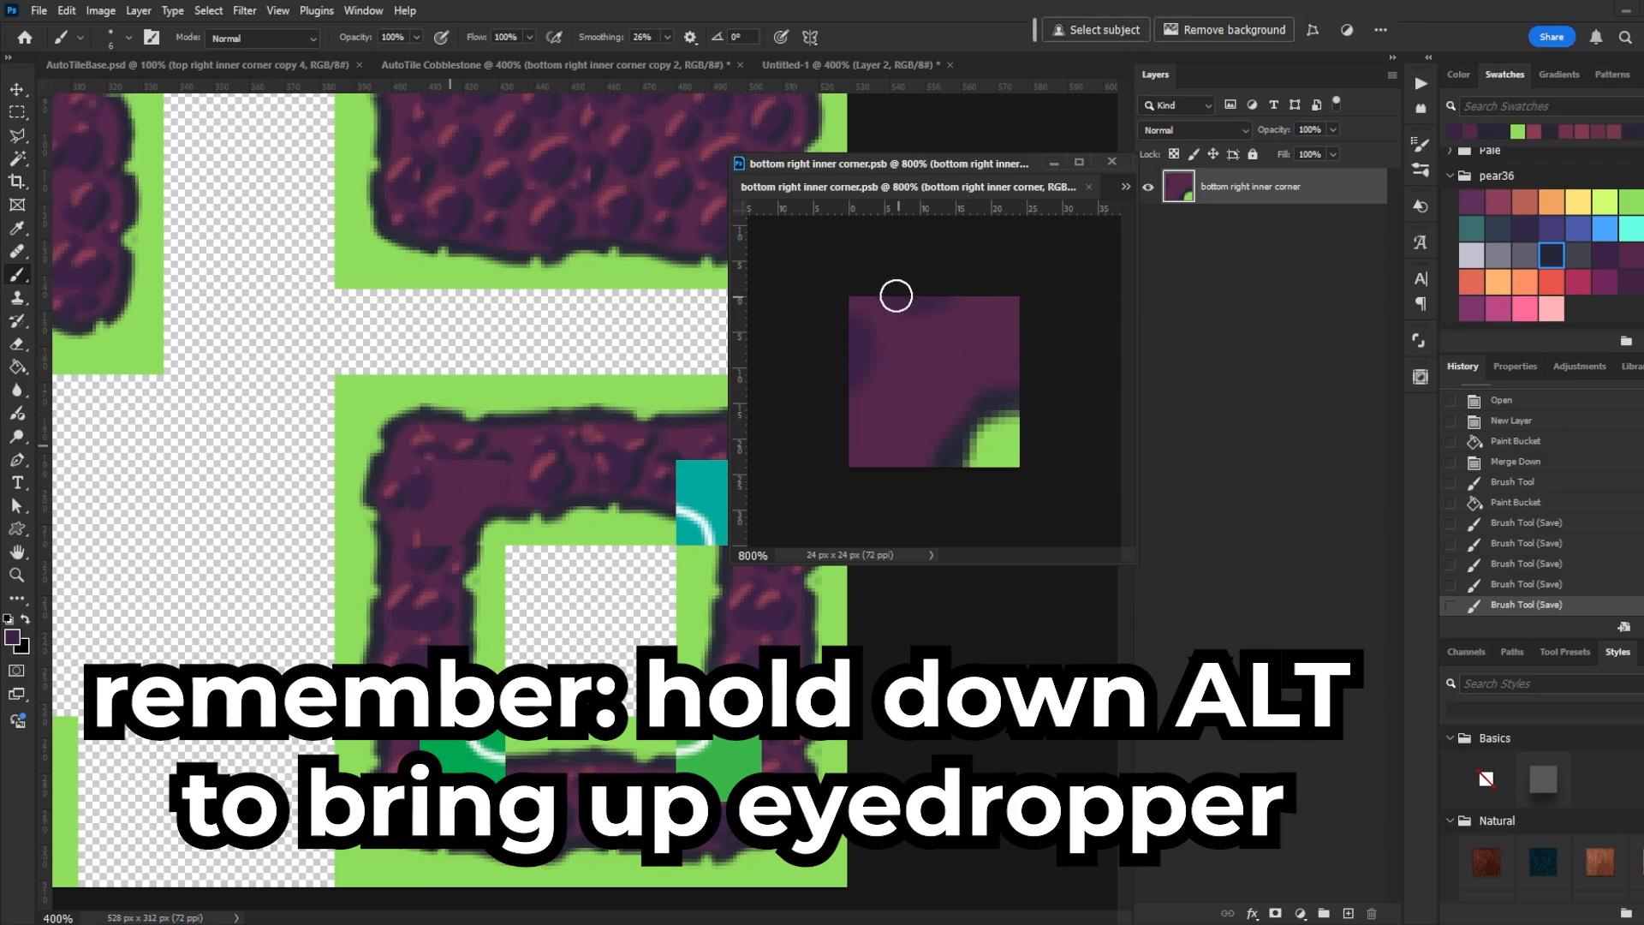
drag(895, 296, 899, 296)
key(ctrl+s)
key(alt)
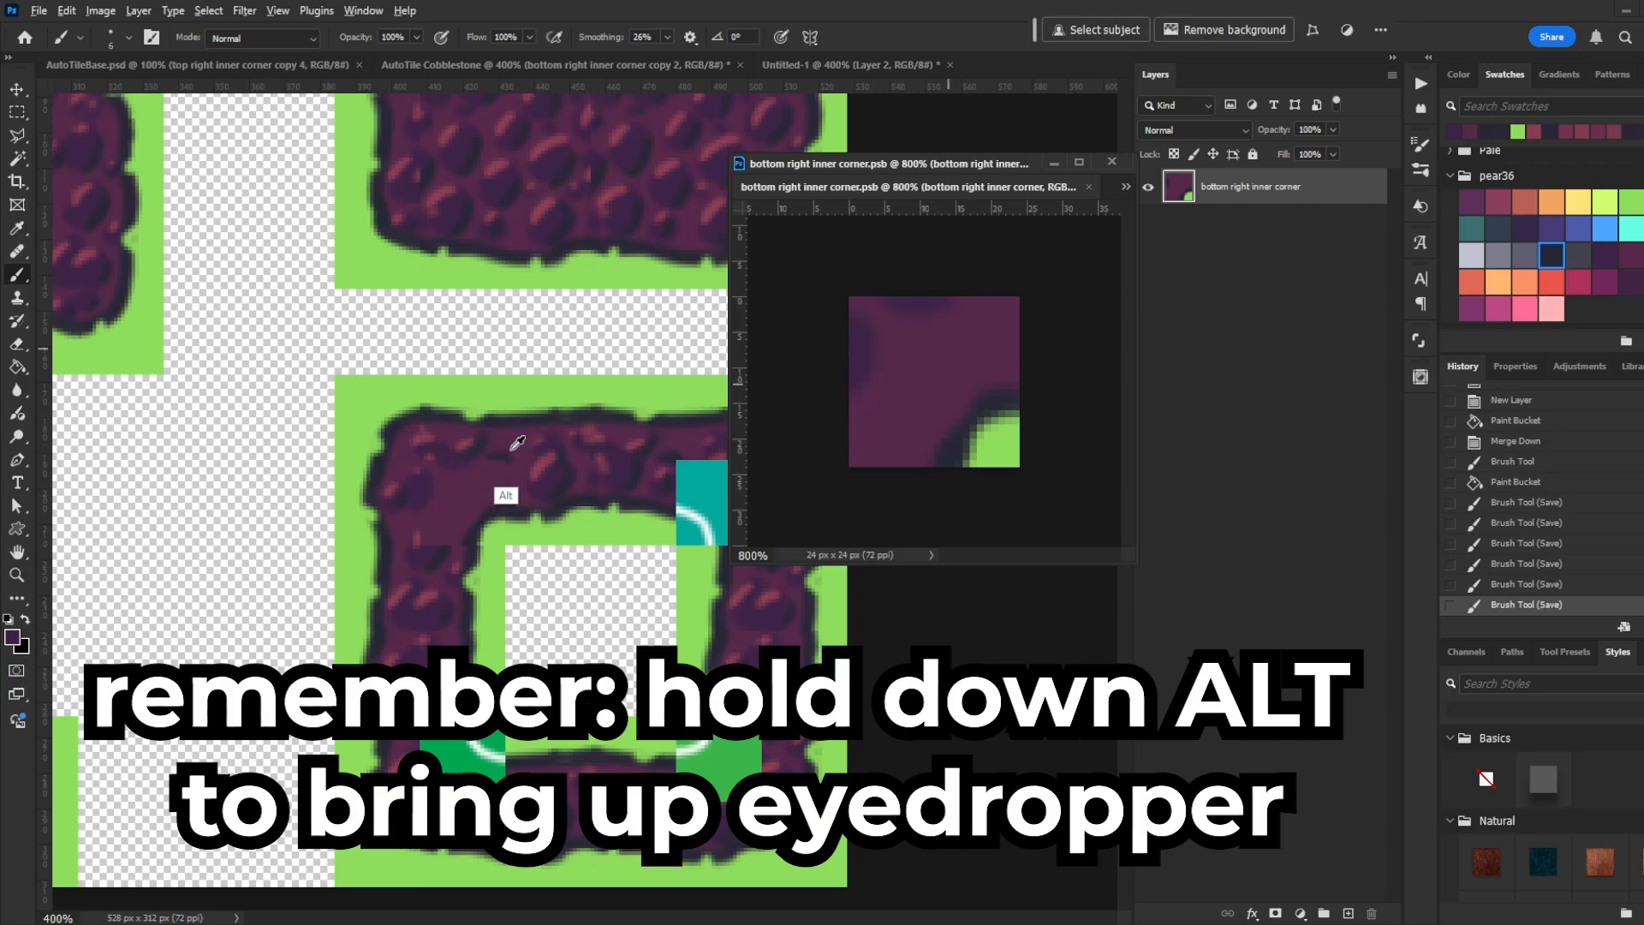
Paint matching dark stone patches on the tile's right and bottom edges with a reddish touch at the lower left, and save
alt+click(505, 454)
key(ctrl+z)
drag(1011, 292, 967, 346)
key(ctrl+s)
alt+click(418, 538)
key(ctrl+s)
drag(855, 452, 892, 463)
alt+click(955, 452)
alt+click(954, 452)
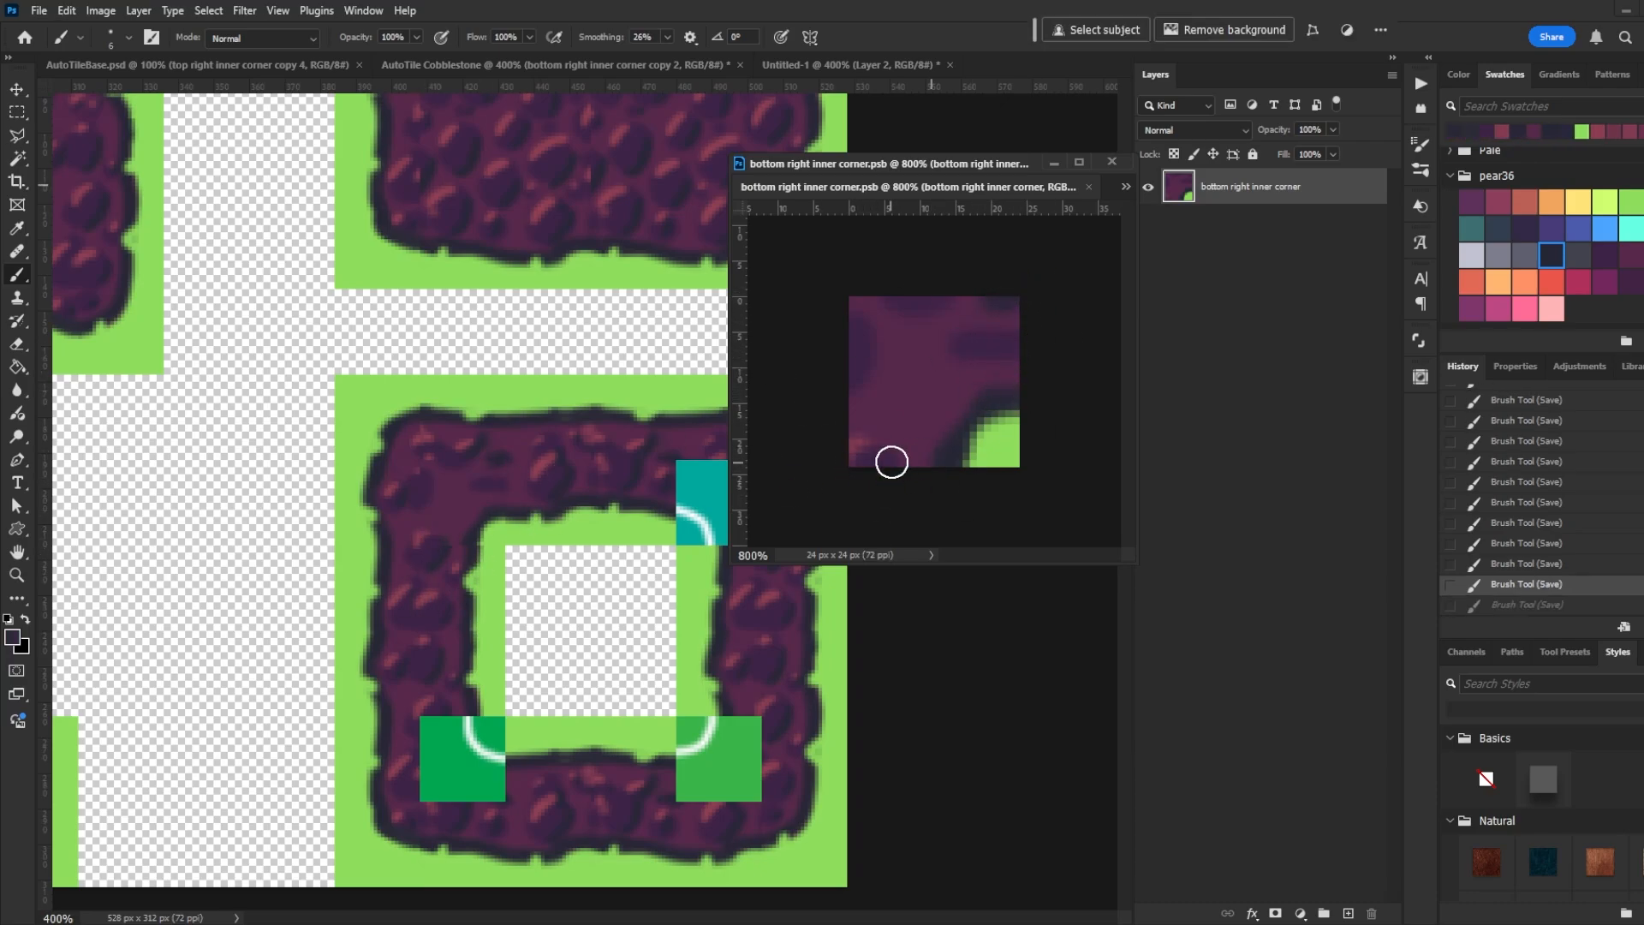
key(ctrl+s)
Paint a dark purple stone in the tile's centre with a reddish highlight above and a dark shadow below, and save
alt+click(434, 431)
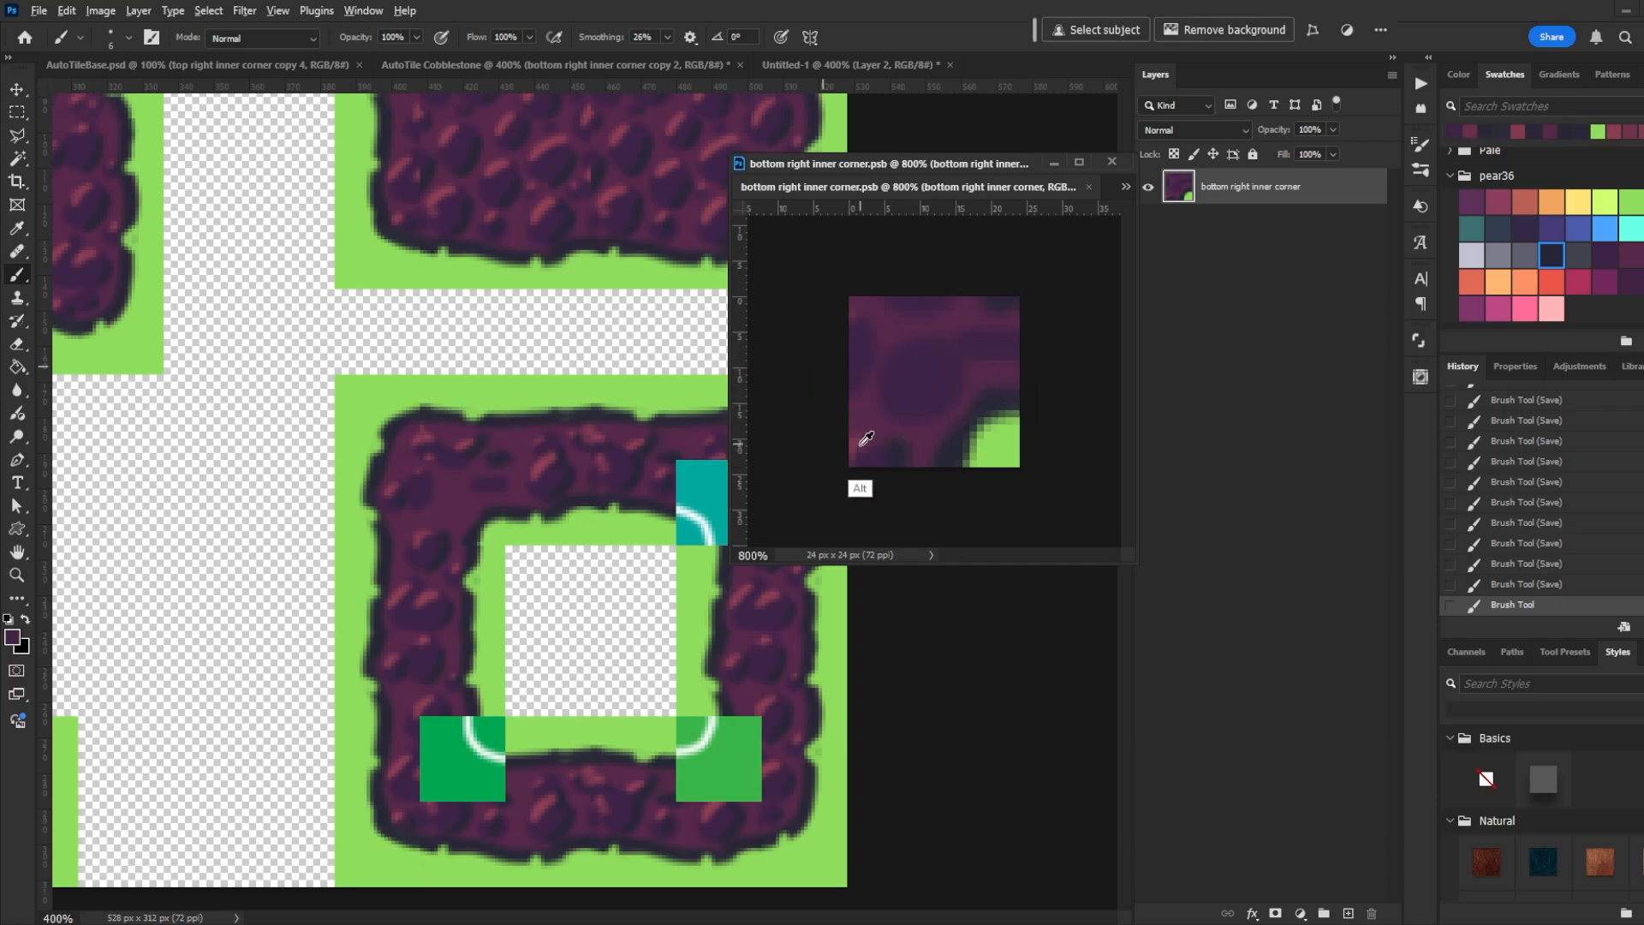
alt+click(540, 462)
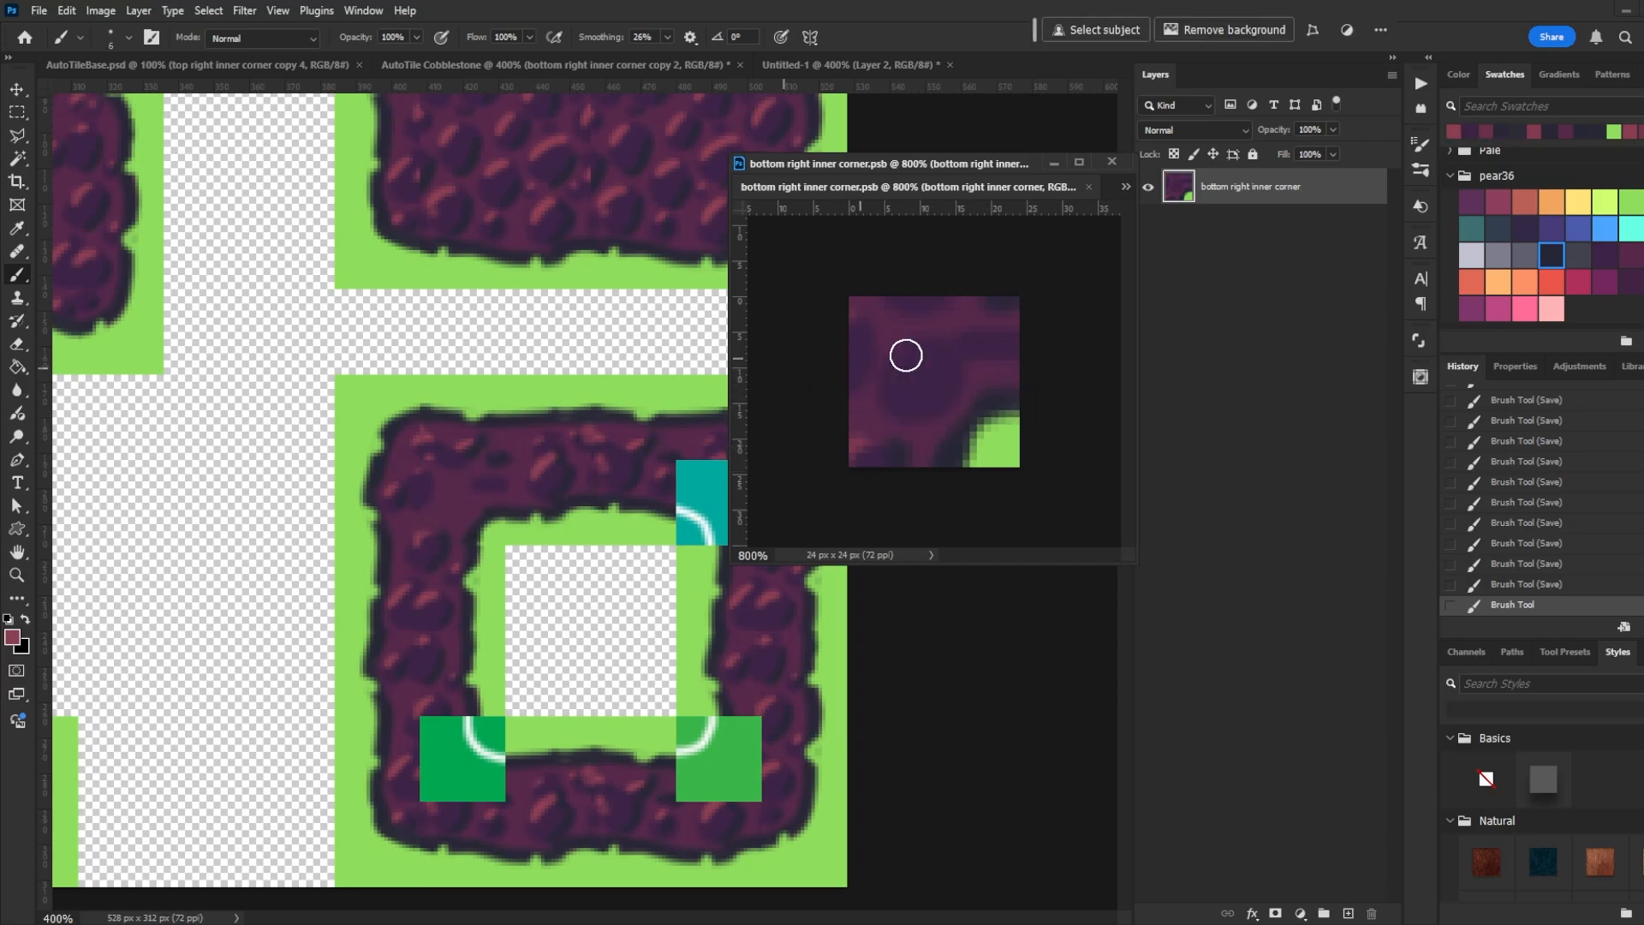
drag(944, 338, 872, 366)
alt+click(985, 431)
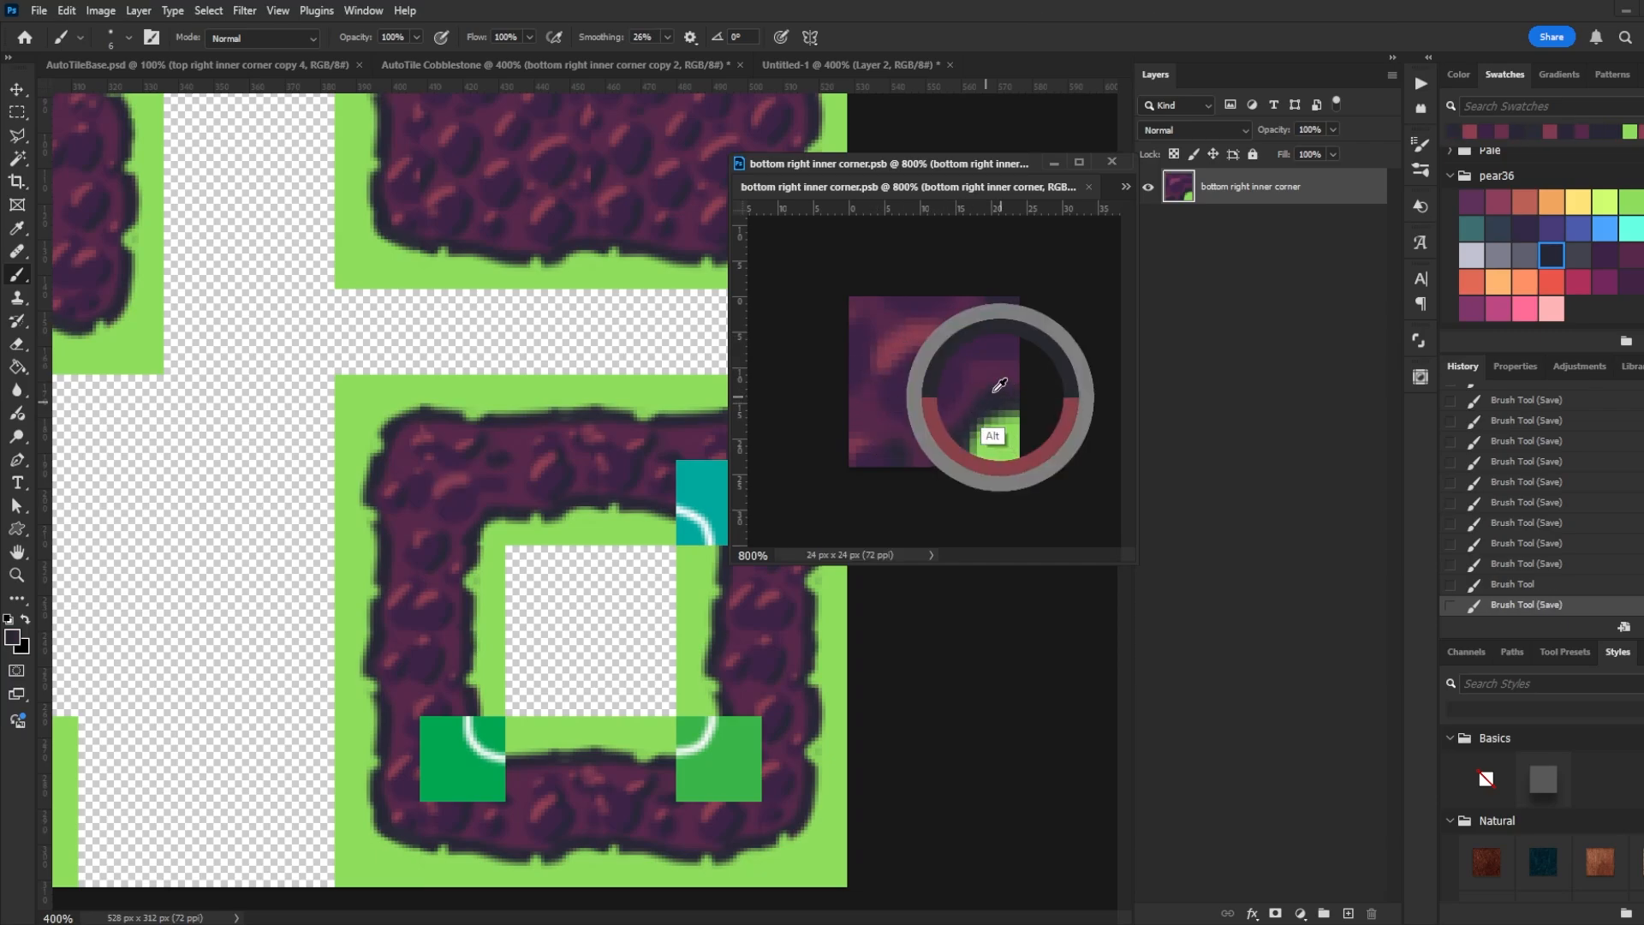
drag(958, 402, 887, 427)
key(ctrl+s)
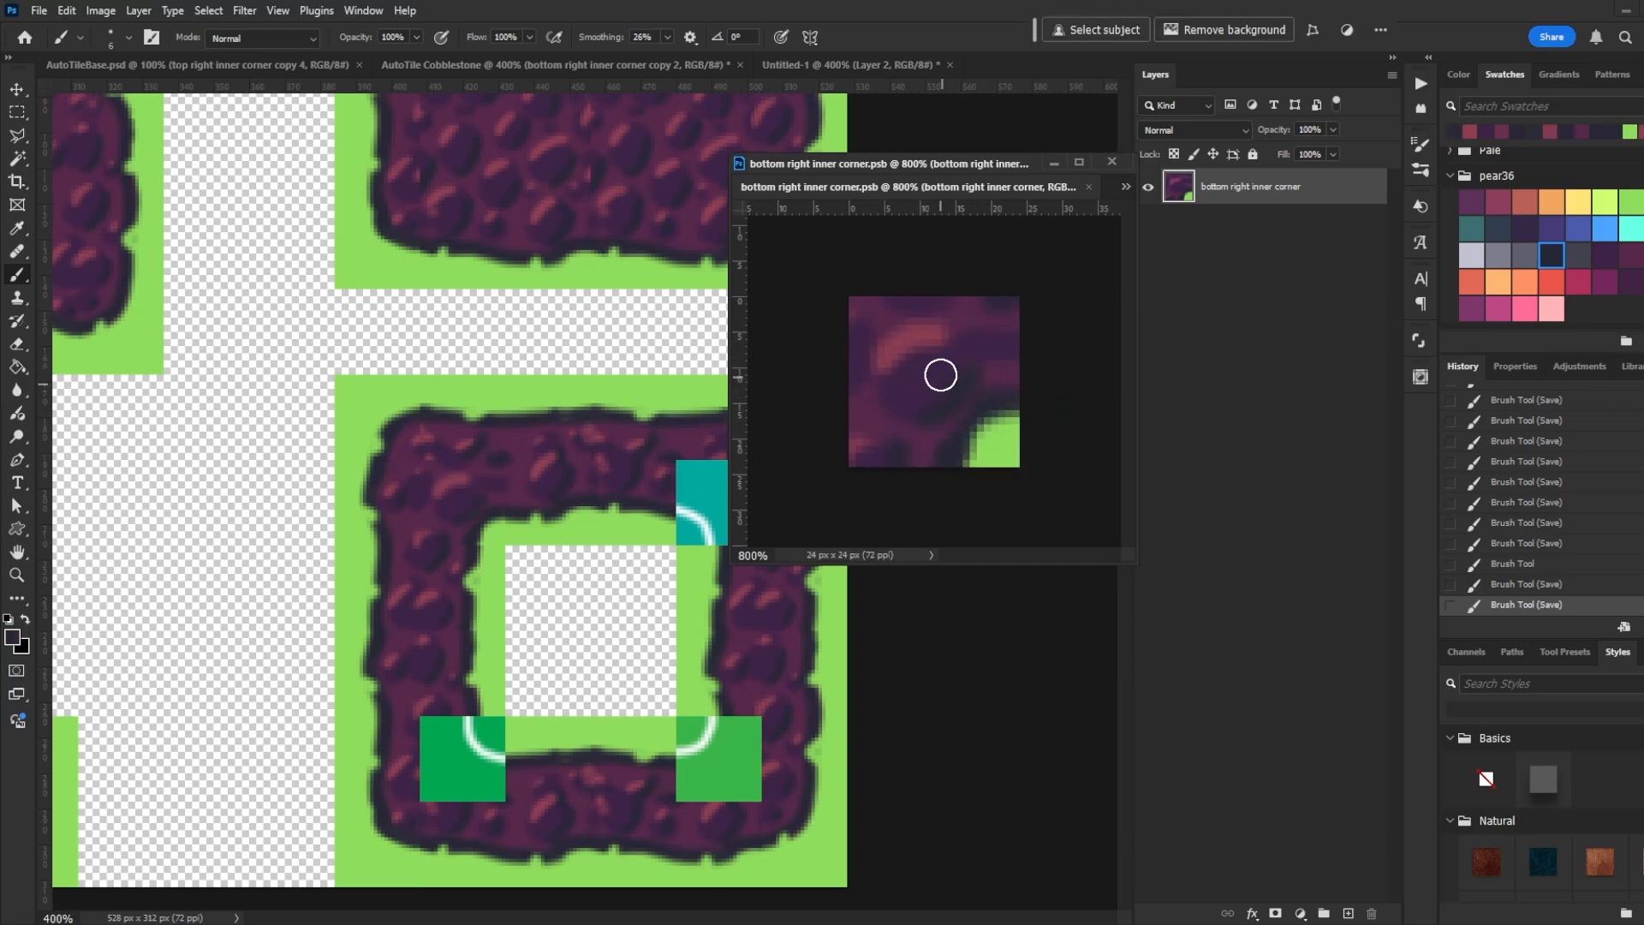
Open the smart object of the ring tile's teal bottom left inner corner from the AutoTile Cobblestone document
click(961, 695)
drag(805, 678, 666, 667)
key(v)
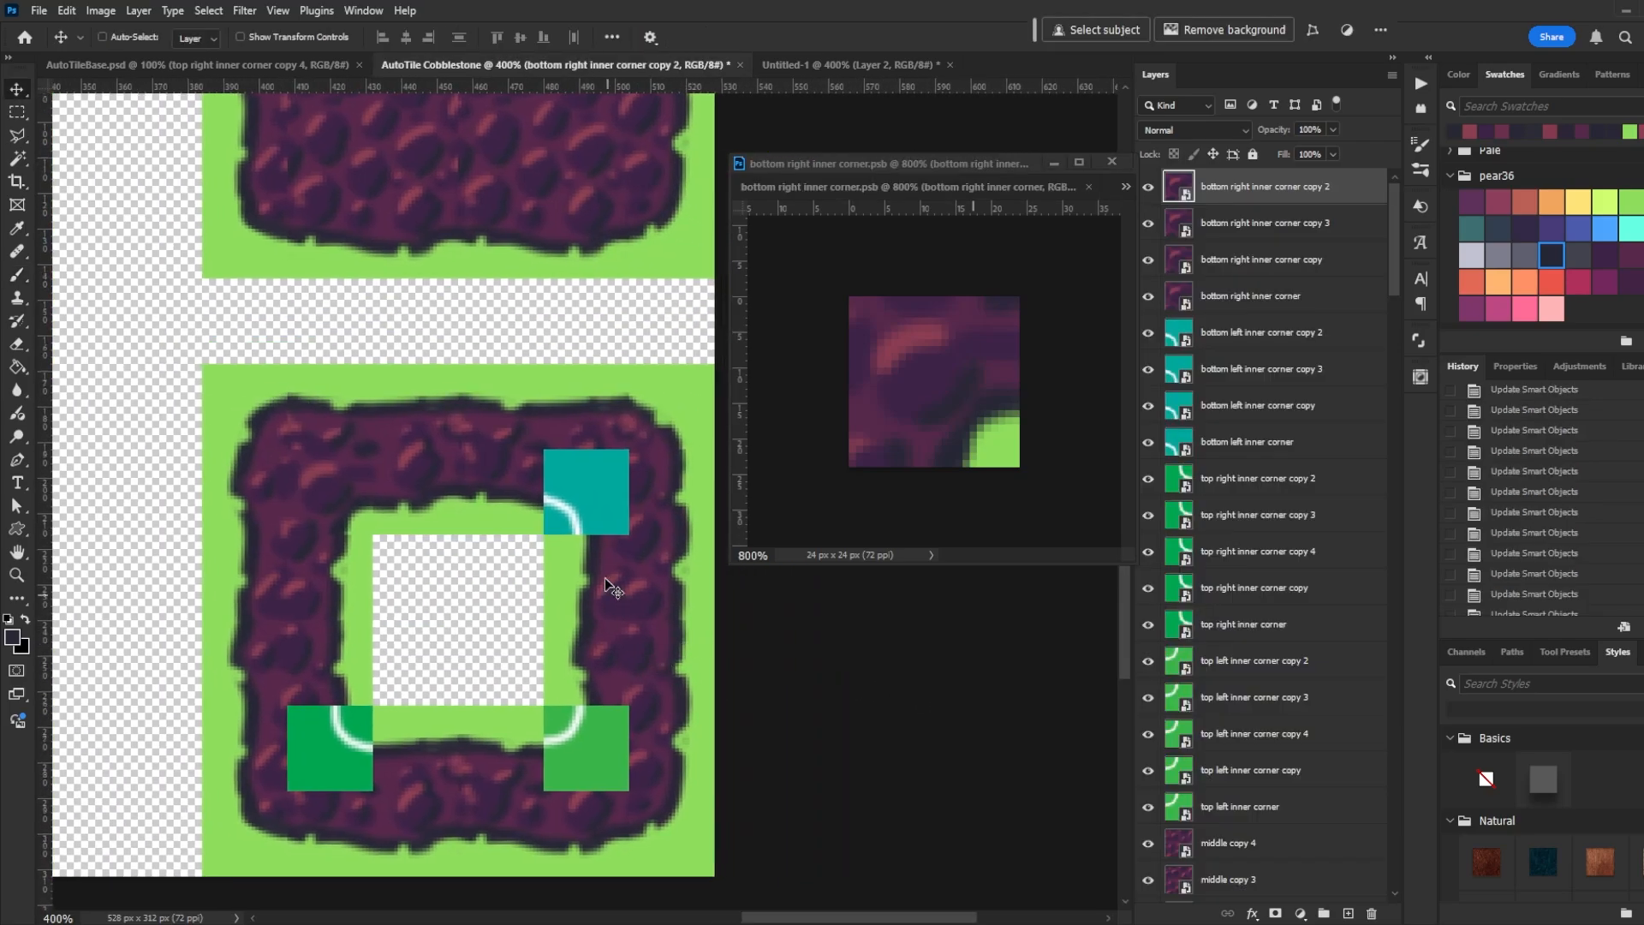
click(579, 512)
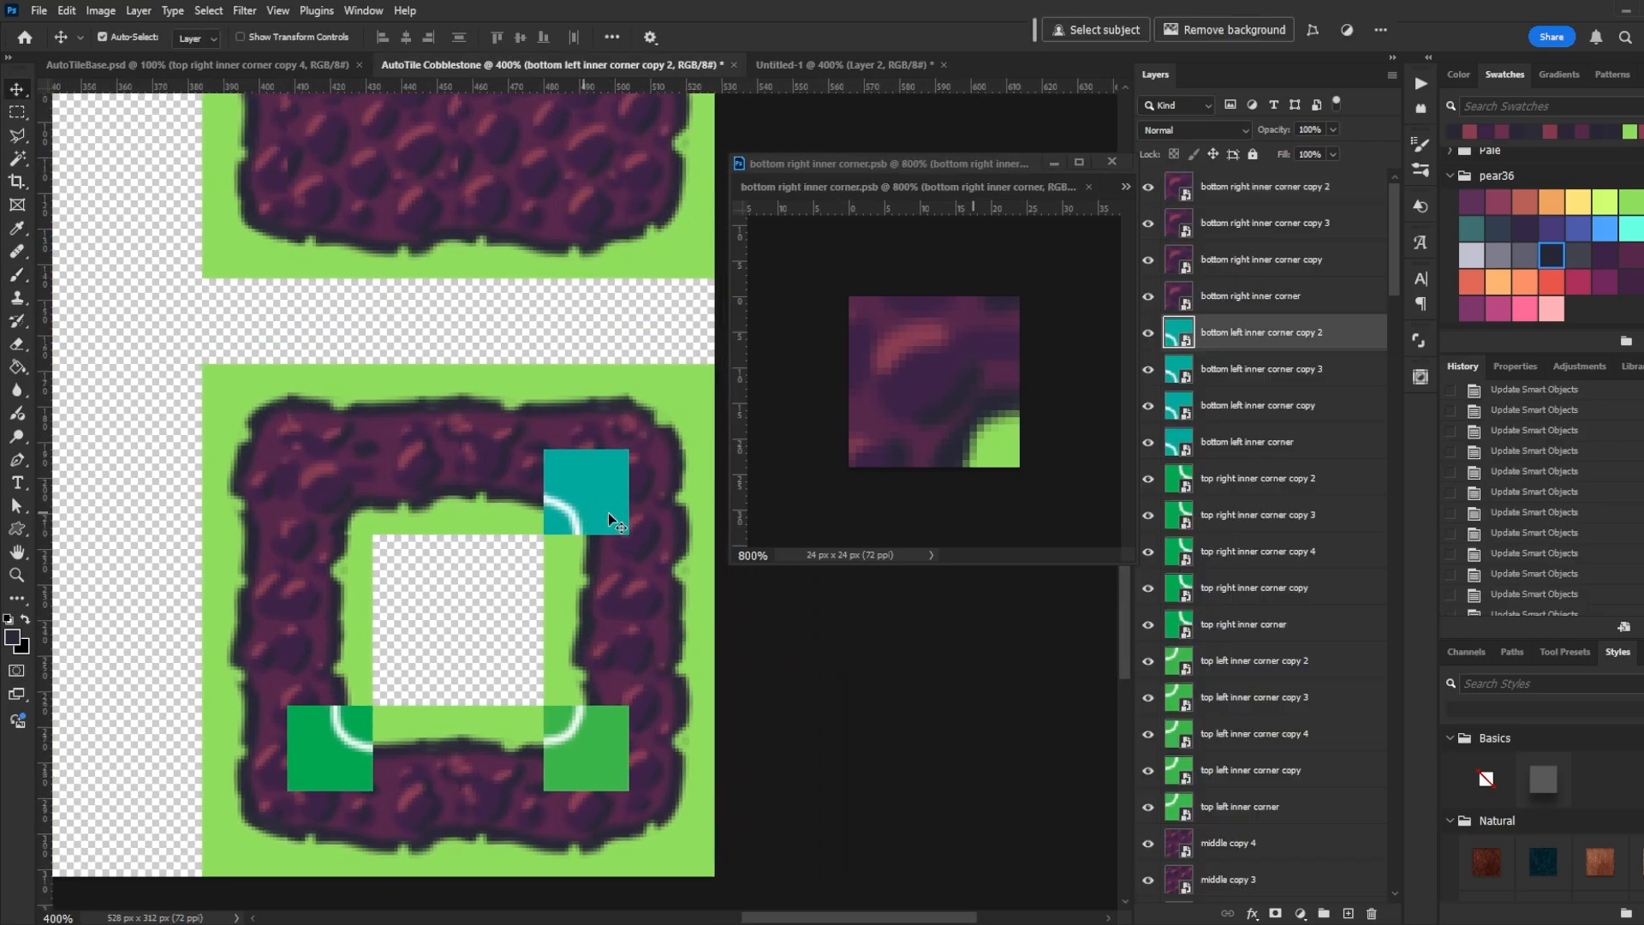
double_click(1181, 333)
drag(502, 601, 477, 599)
Fill the bottom left inner corner tile with grass green, merge it down, and block in the stone area around a green corner
click(952, 420)
key(ctrl+e)
click(952, 368)
mouse_move(849, 411)
mouse_down()
mouse_move(942, 467)
mouse_move(920, 471)
mouse_up()
key(ctrl+s)
key(ctrl+s)
Touch up the dark outline and the base purple beside it at the tile's bottom edge with sampled colours, and save
alt+click(940, 449)
drag(945, 443, 952, 463)
key(ctrl+s)
alt+click(978, 443)
drag(977, 454, 974, 479)
key(ctrl+s)
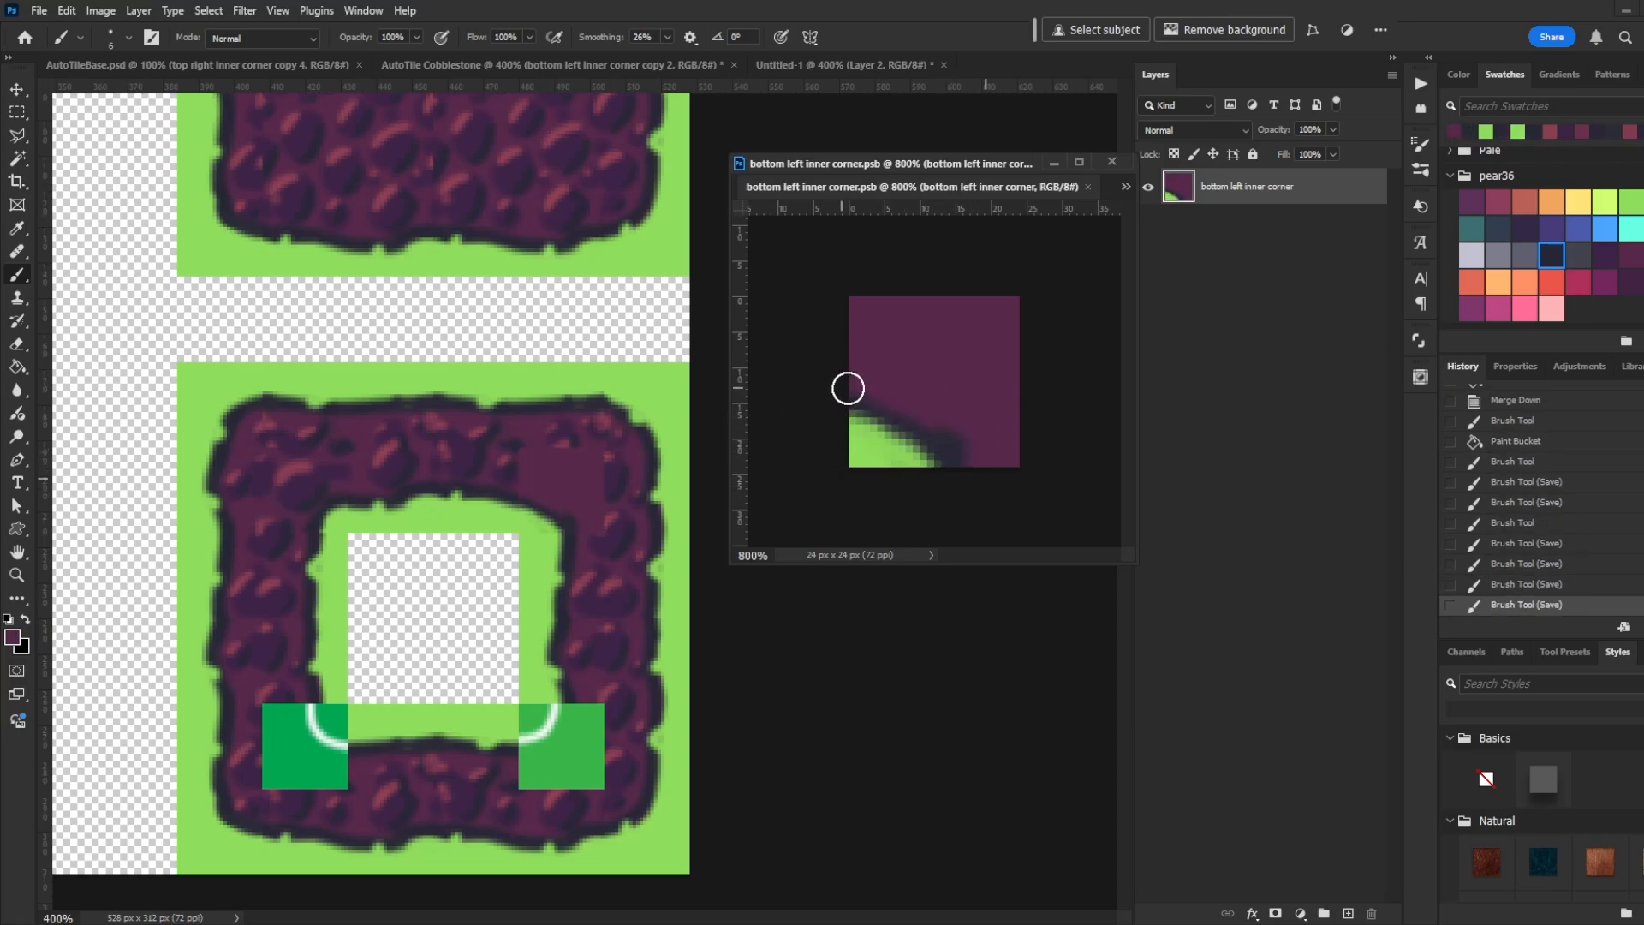
Paint a continuous dark outline around the tile's green corner, dab sampled green at the bottom edge, and save
alt+click(943, 448)
mouse_move(846, 390)
mouse_down()
mouse_move(935, 435)
mouse_move(924, 460)
mouse_up()
key(ctrl+z)
key(ctrl+s)
key(ctrl+z)
key(ctrl+s)
alt+click(594, 398)
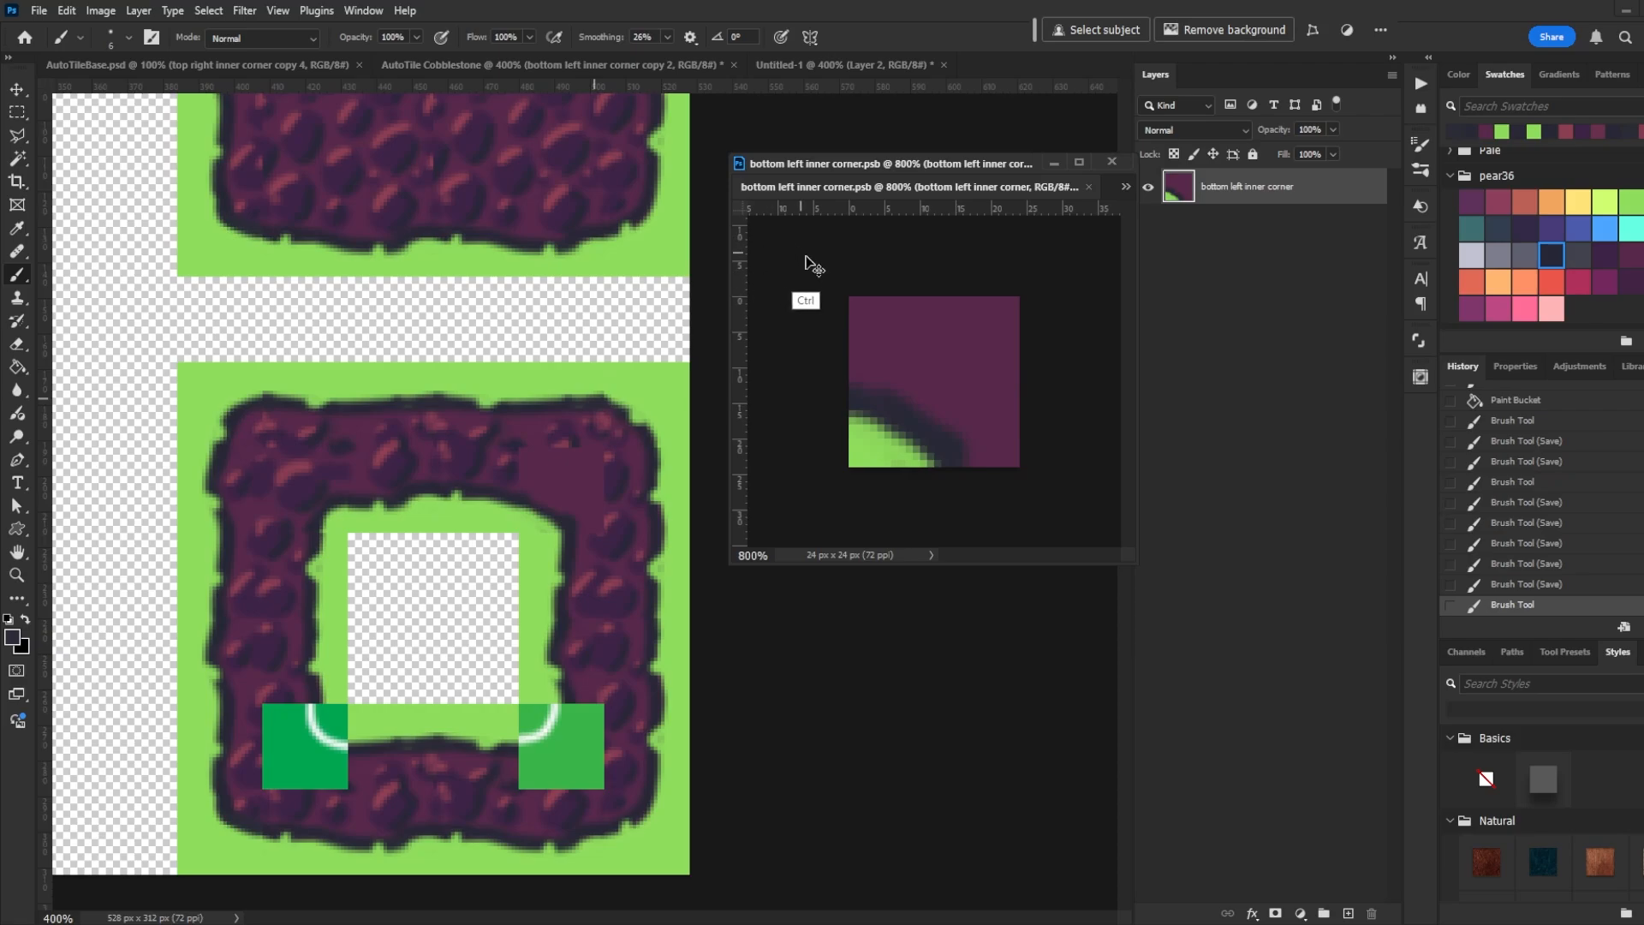
key(ctrl+s)
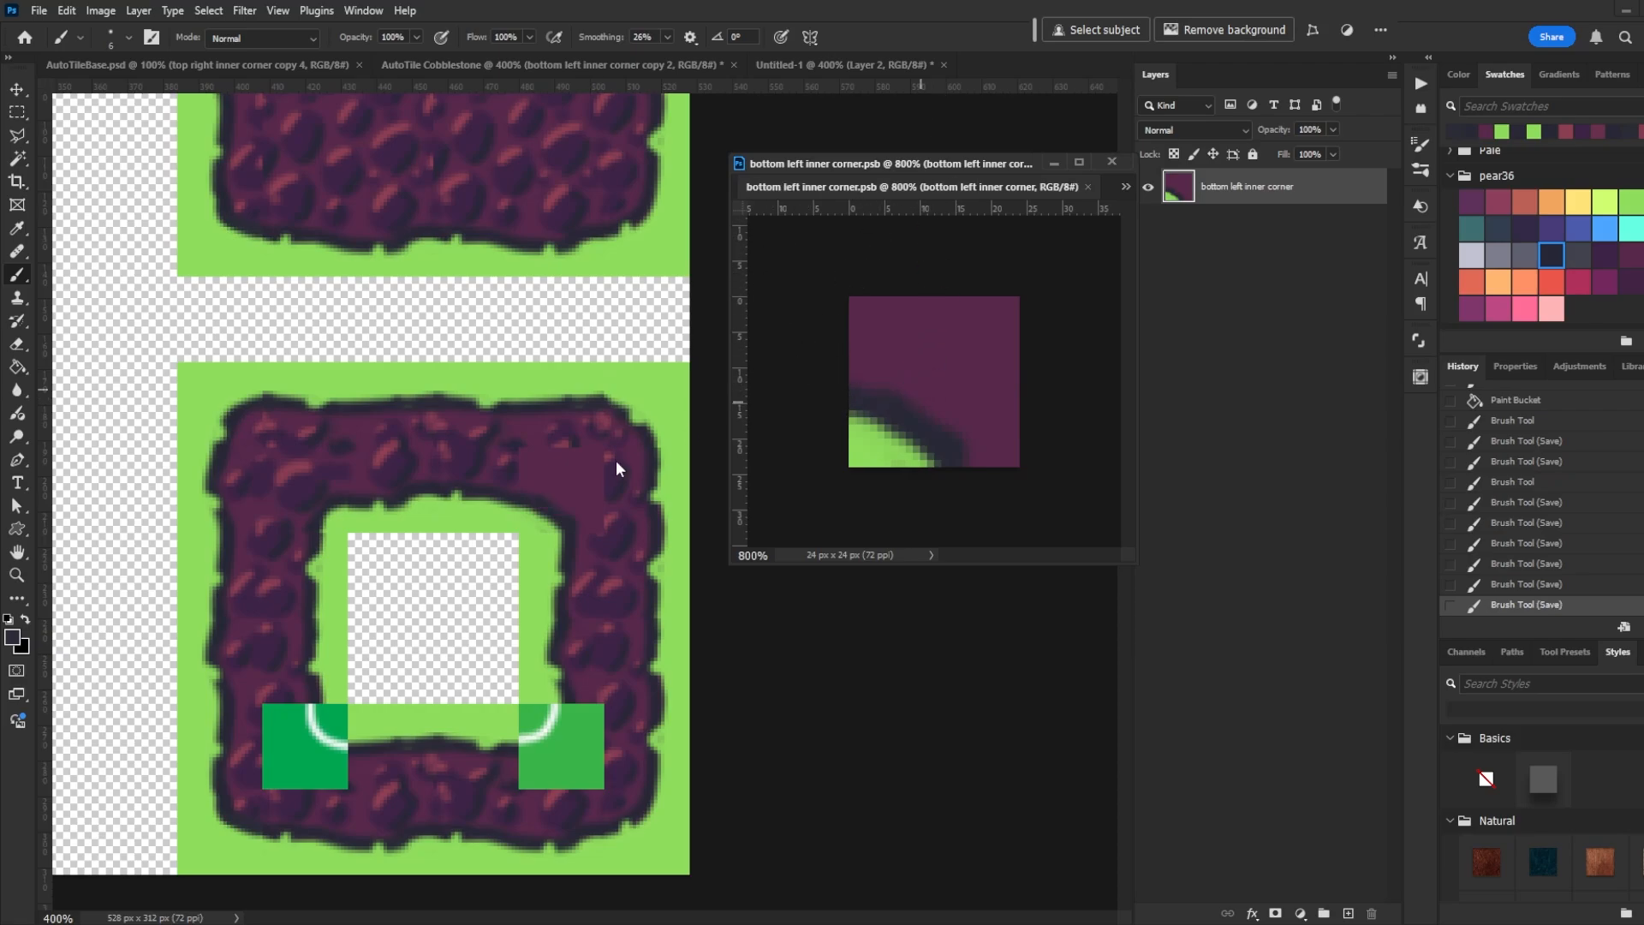
alt+click(882, 466)
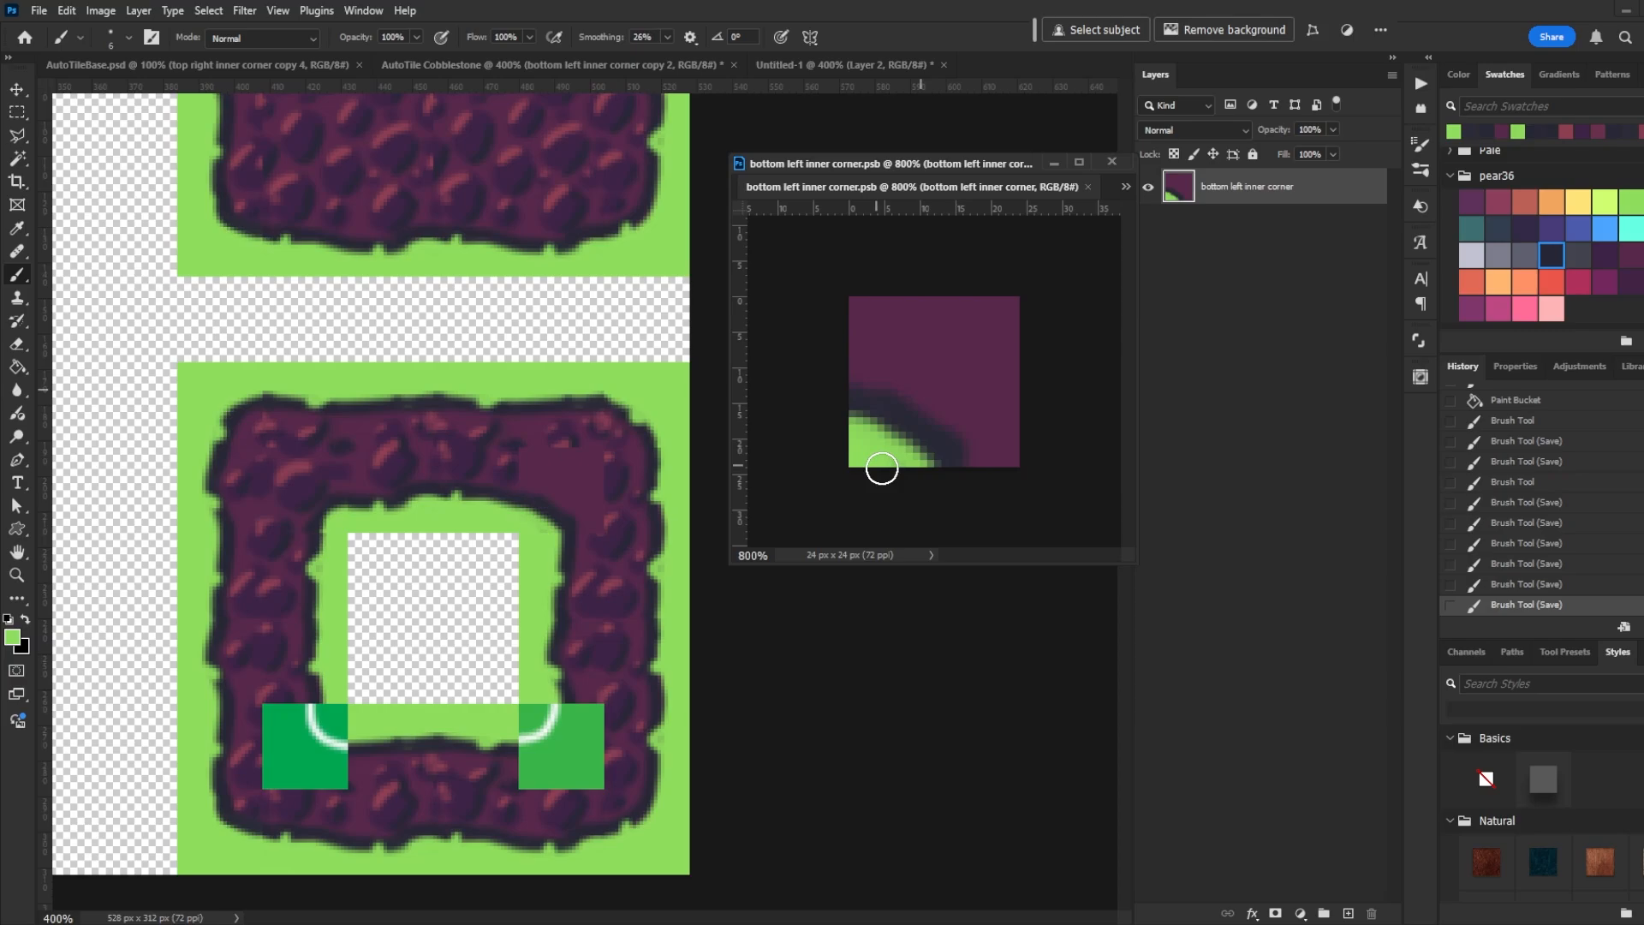
click(888, 466)
key(ctrl+s)
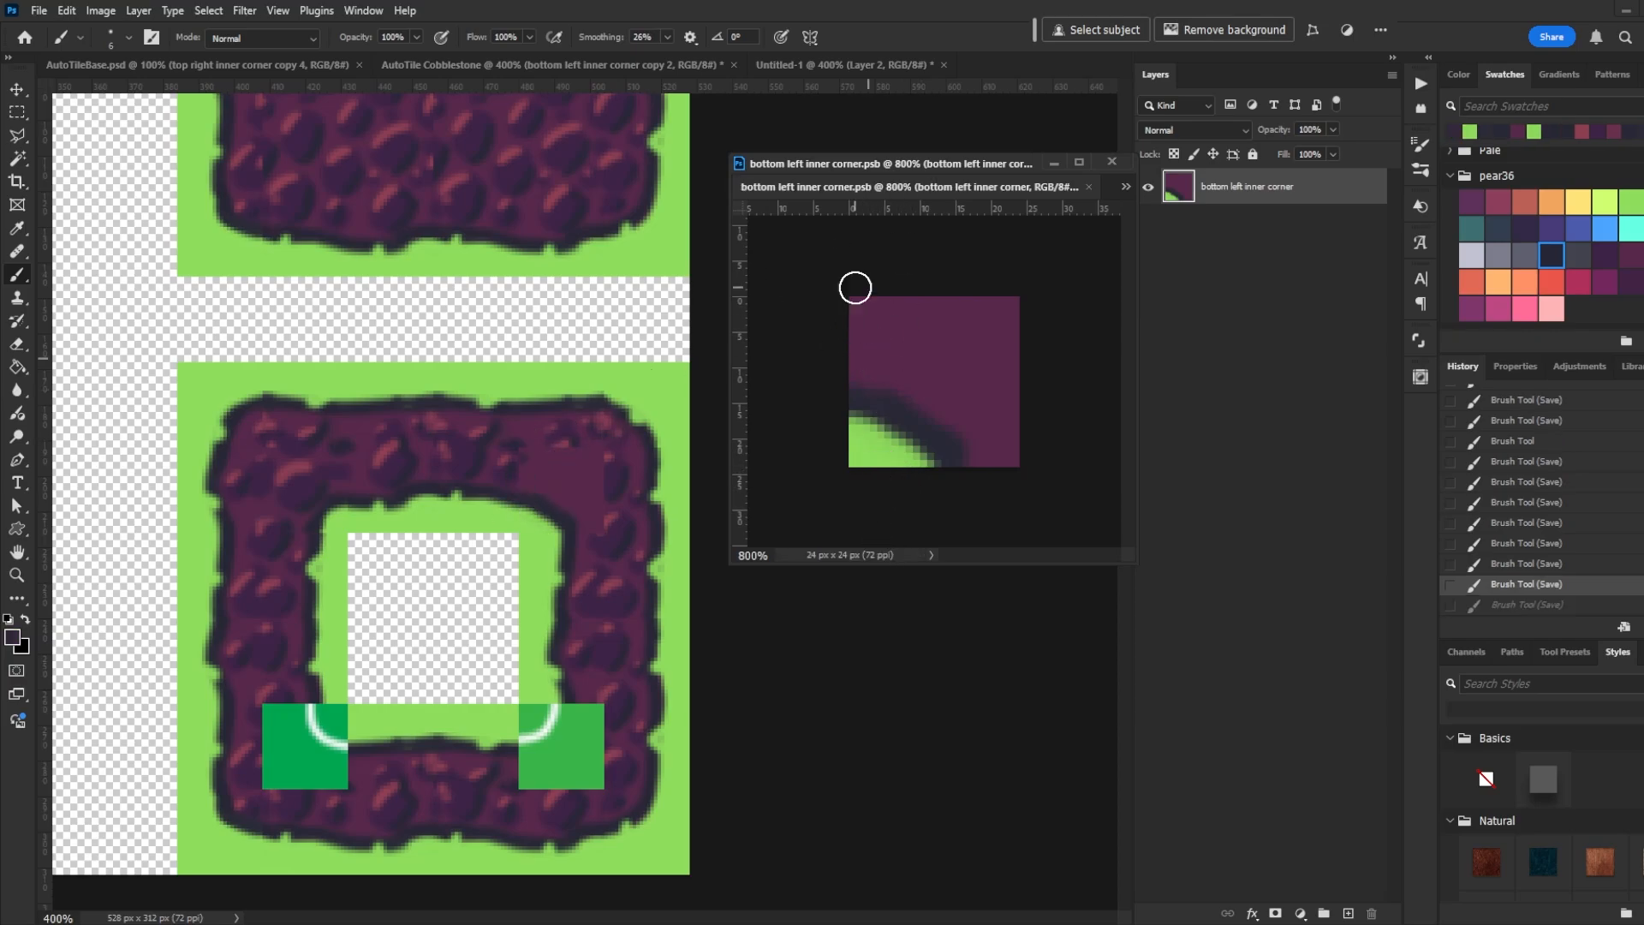
Add dark stone shadows at the tile's top left corner and along its right edge to match the neighbouring tiles
click(856, 287)
key(ctrl+s)
drag(1016, 392, 1021, 352)
click(1021, 325)
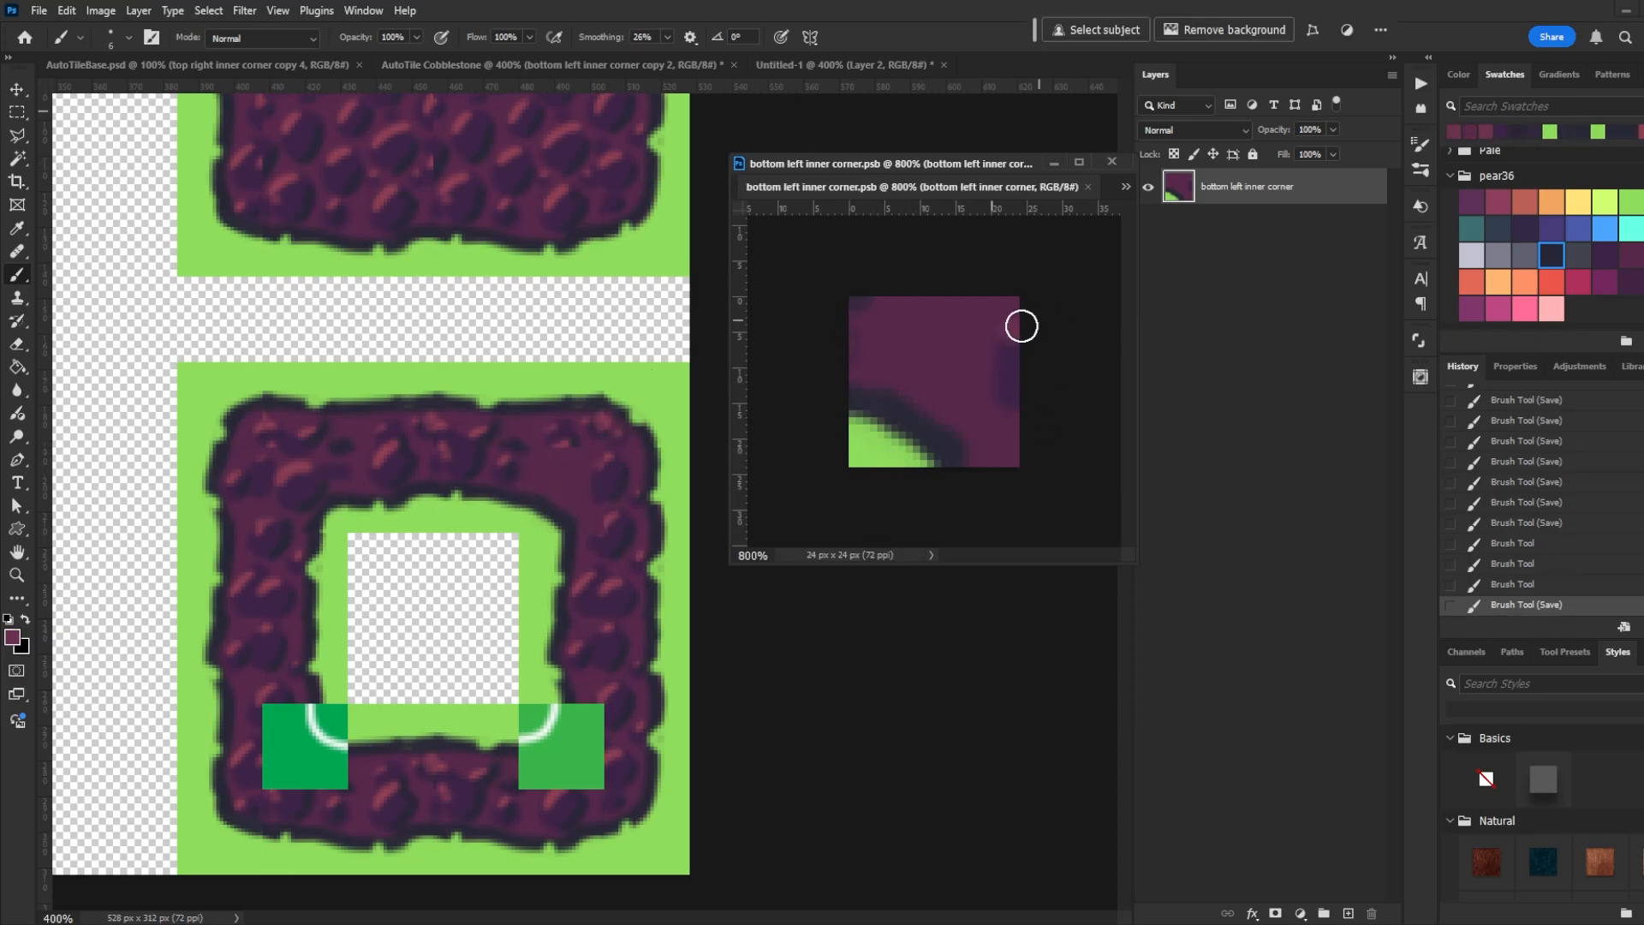
Dab reddish highlights on the tile's right edge, top edge and bottom right corner, and save it
alt+click(1014, 321)
click(1026, 333)
key(ctrl+s)
click(1035, 340)
click(955, 300)
key(ctrl+z)
click(940, 301)
click(1022, 463)
key(ctrl+s)
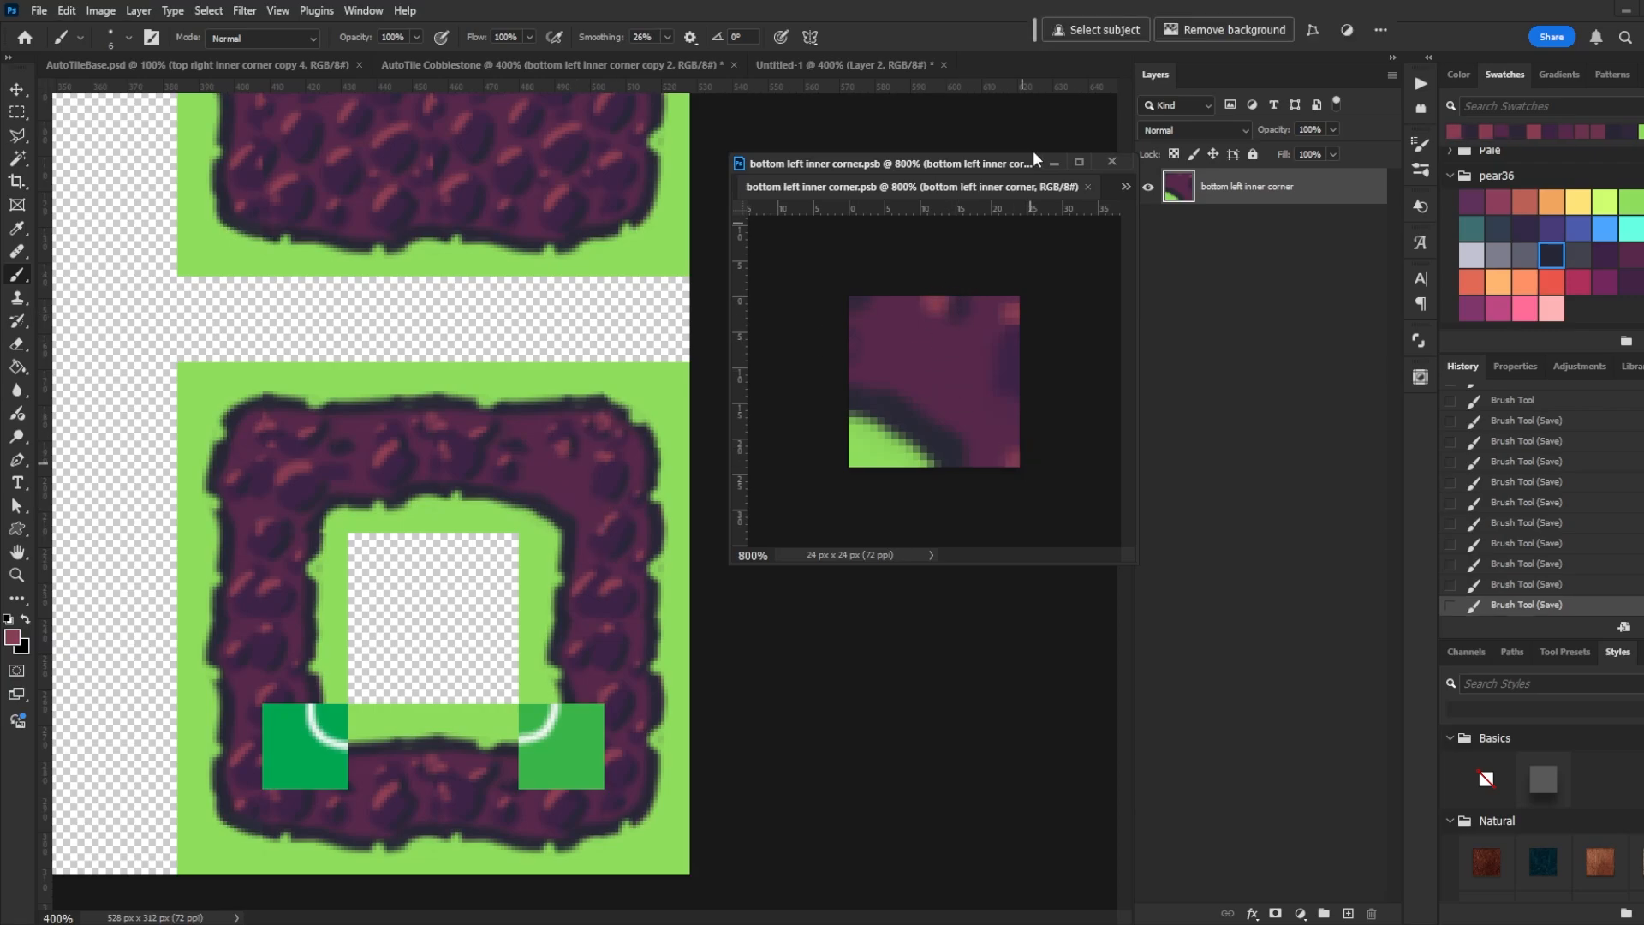
Rework the bottom right corner's stone shading with another highlight dab and a sampled dark purple touch
click(1032, 459)
key(ctrl+s)
alt+click(613, 576)
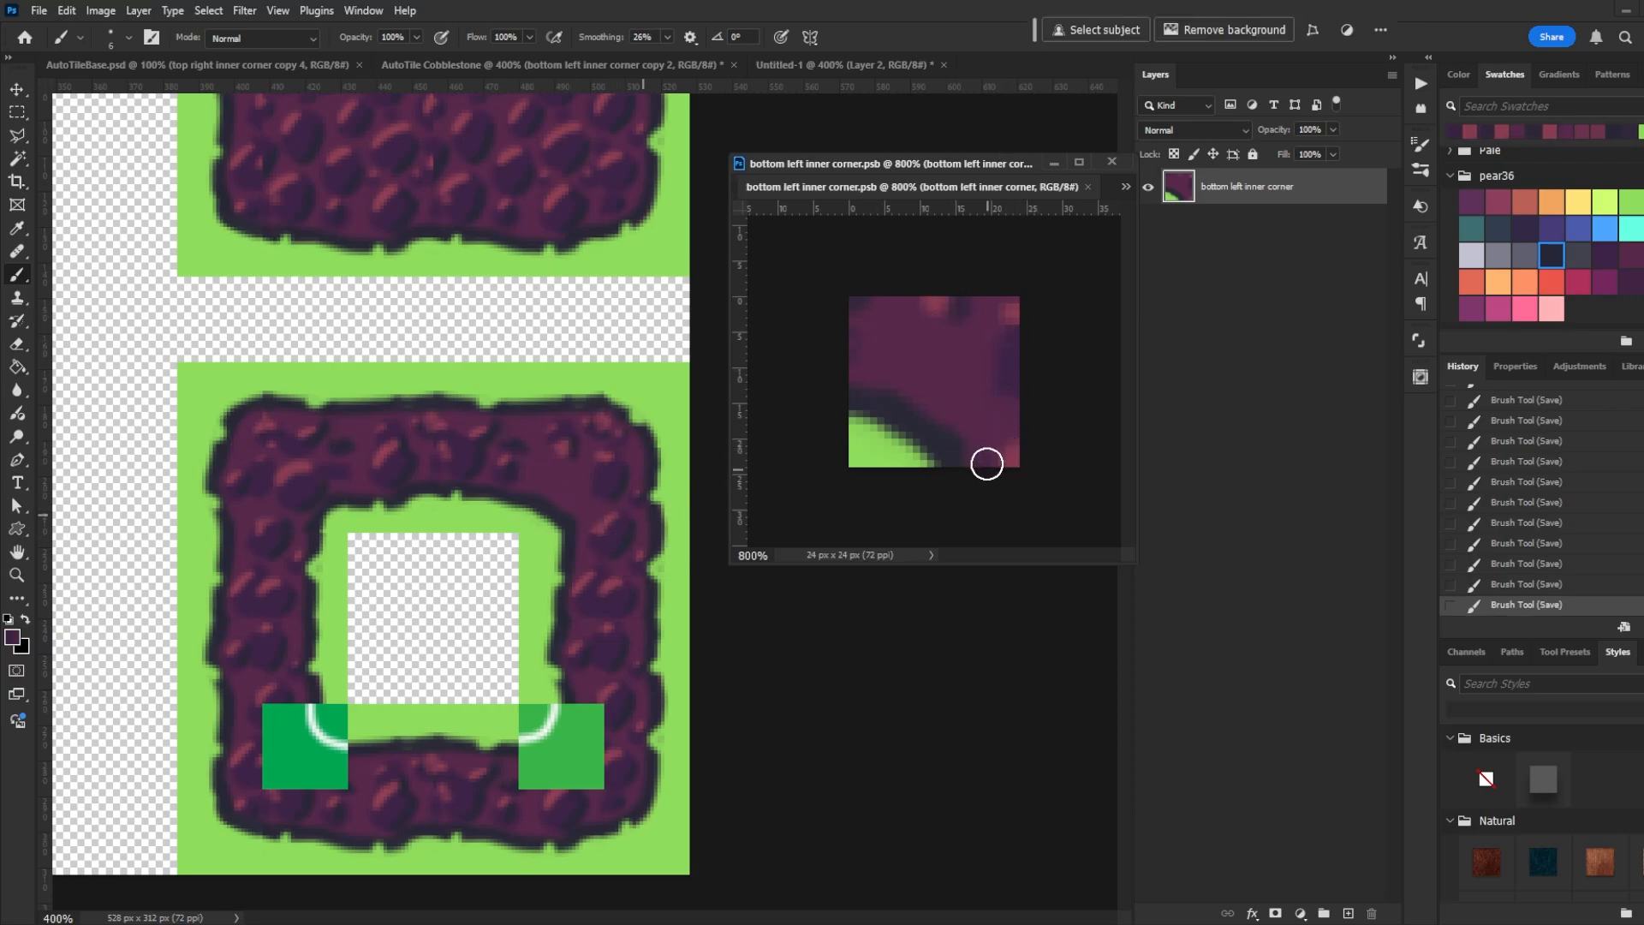
key(ctrl+z)
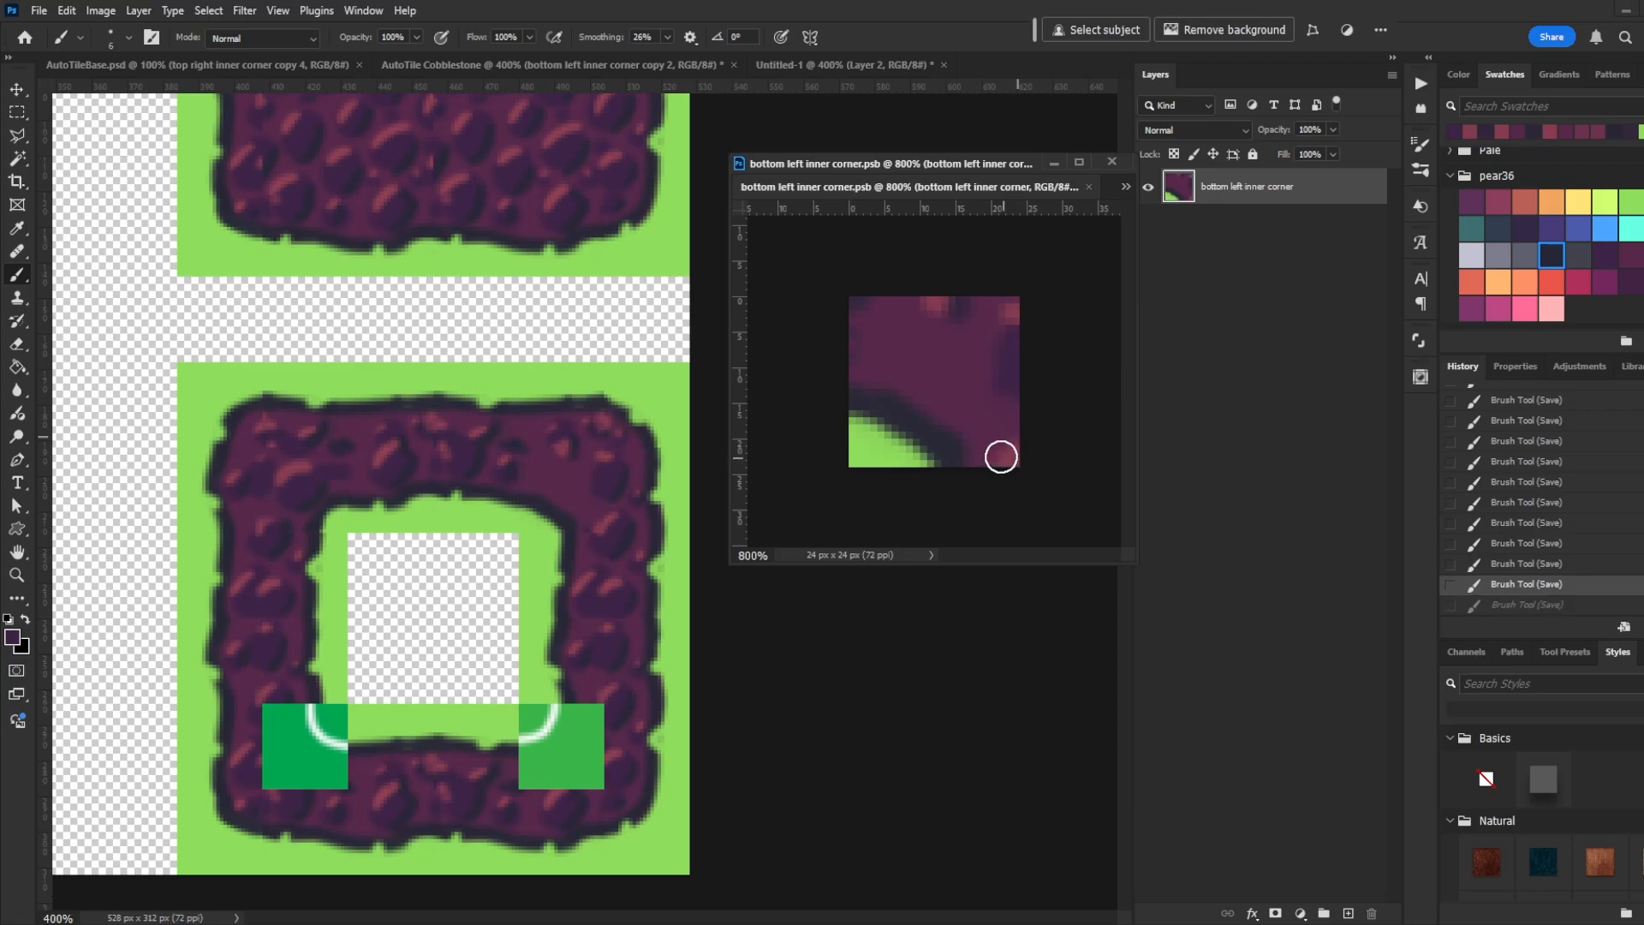
click(1002, 456)
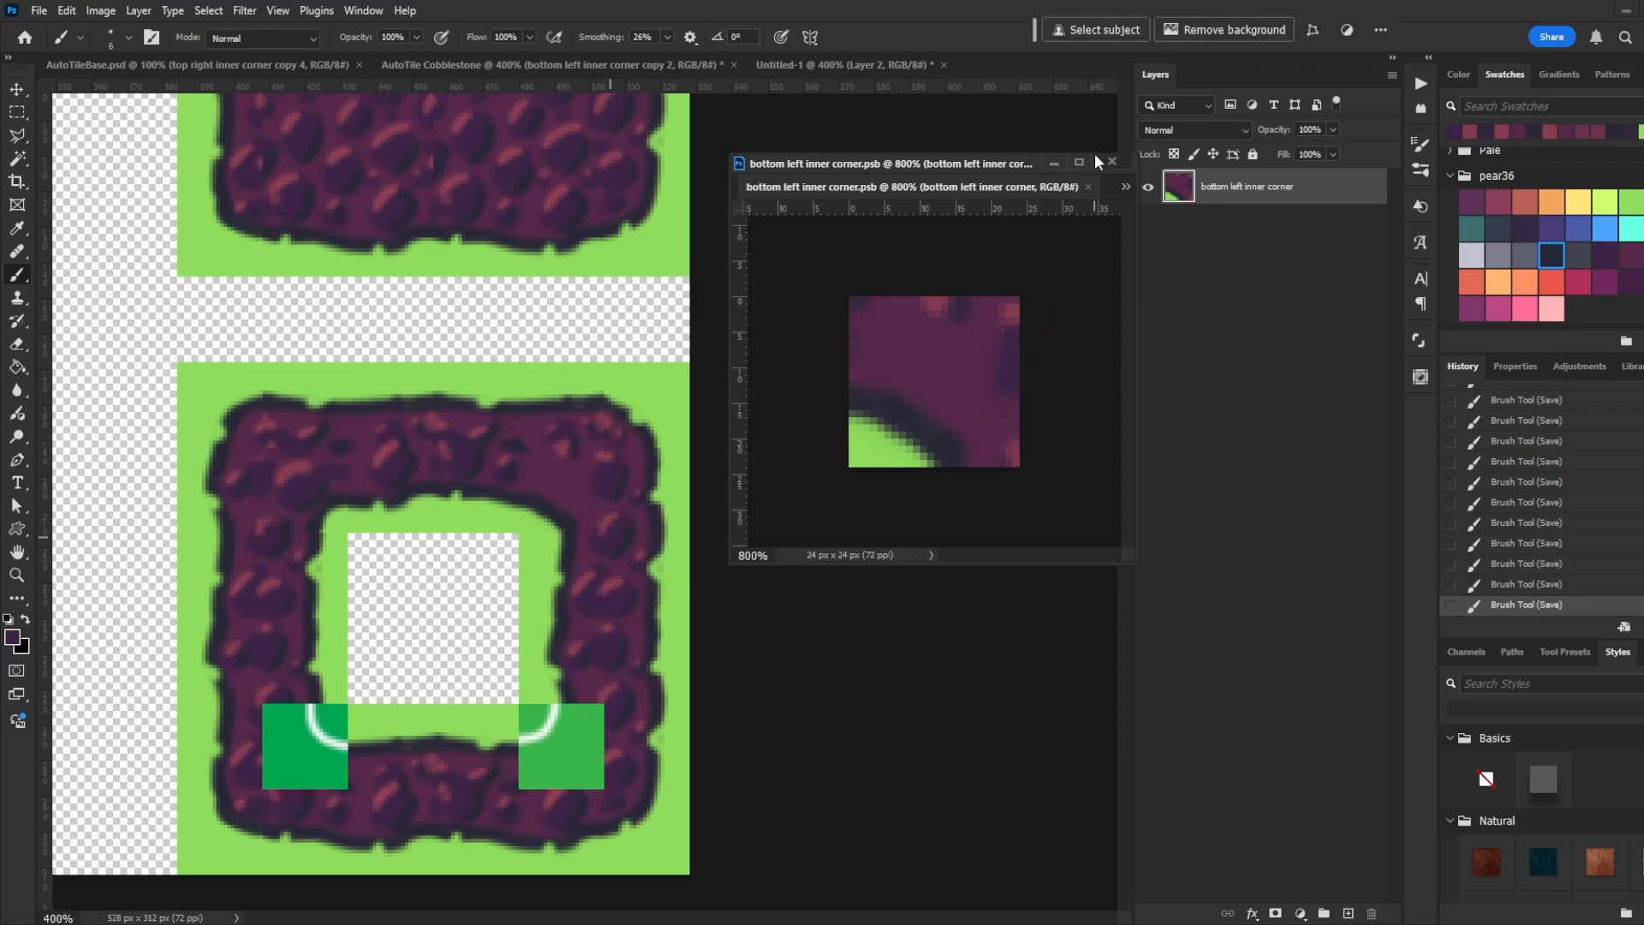
Paint a dark purple stone in the middle of the tile with a reddish highlight and a dark lower shadow, and save
alt+click(1015, 365)
mouse_move(942, 363)
mouse_down()
mouse_move(954, 397)
mouse_move(916, 358)
mouse_move(941, 362)
mouse_move(935, 306)
mouse_move(939, 343)
mouse_move(899, 359)
mouse_up()
alt+click(943, 304)
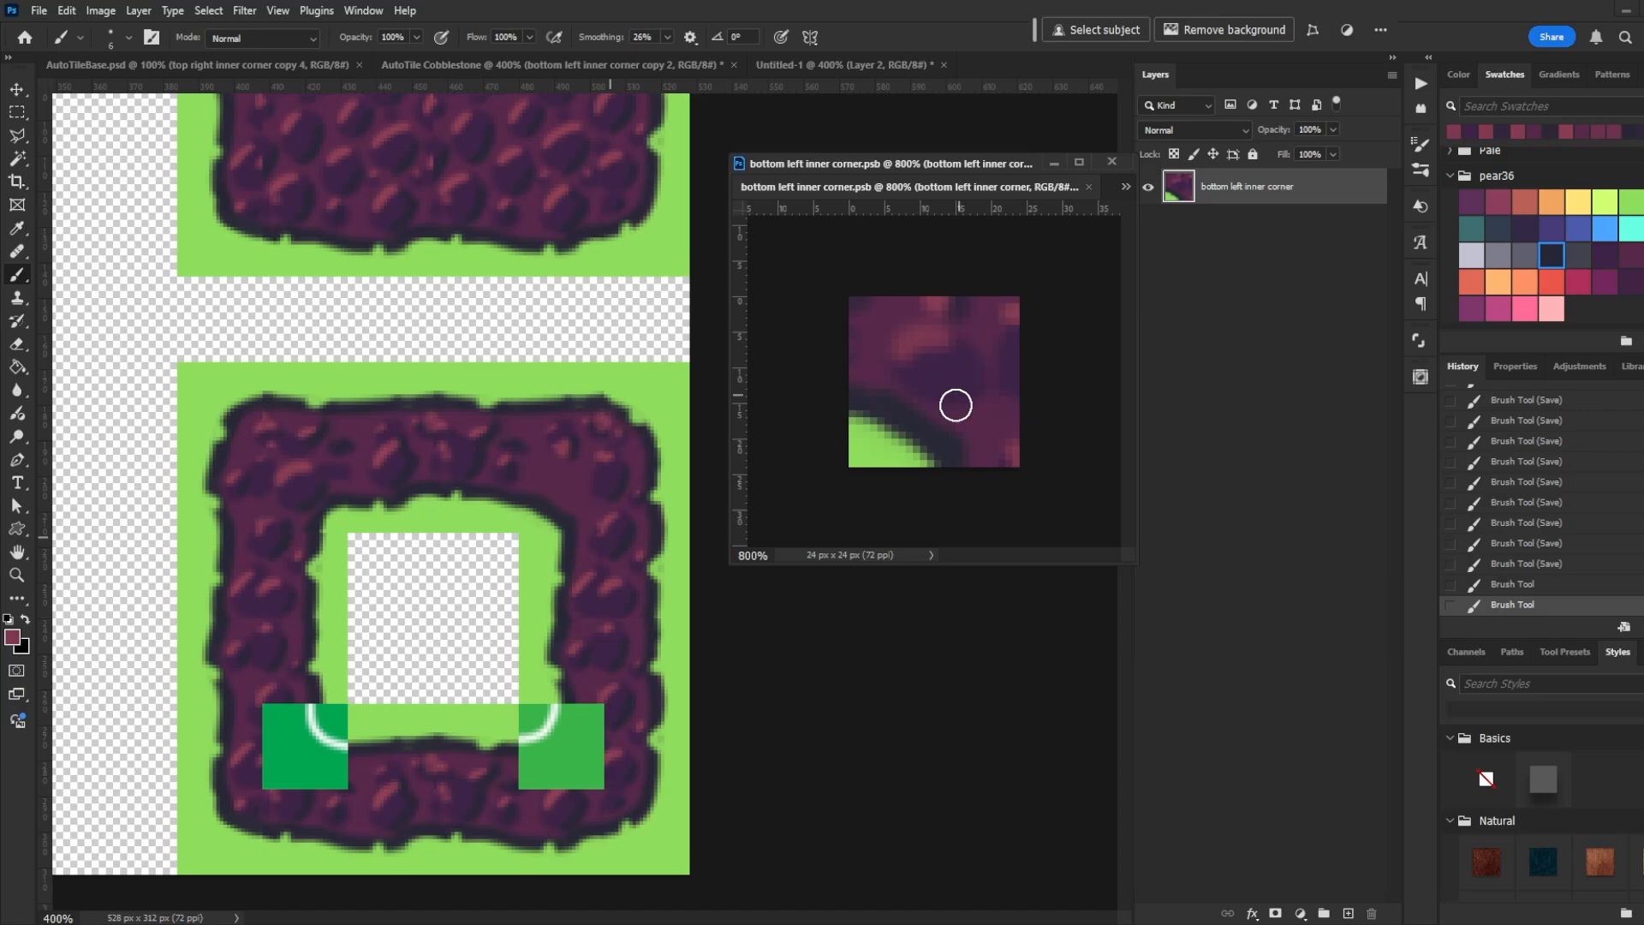
alt+click(955, 405)
key(ctrl+s)
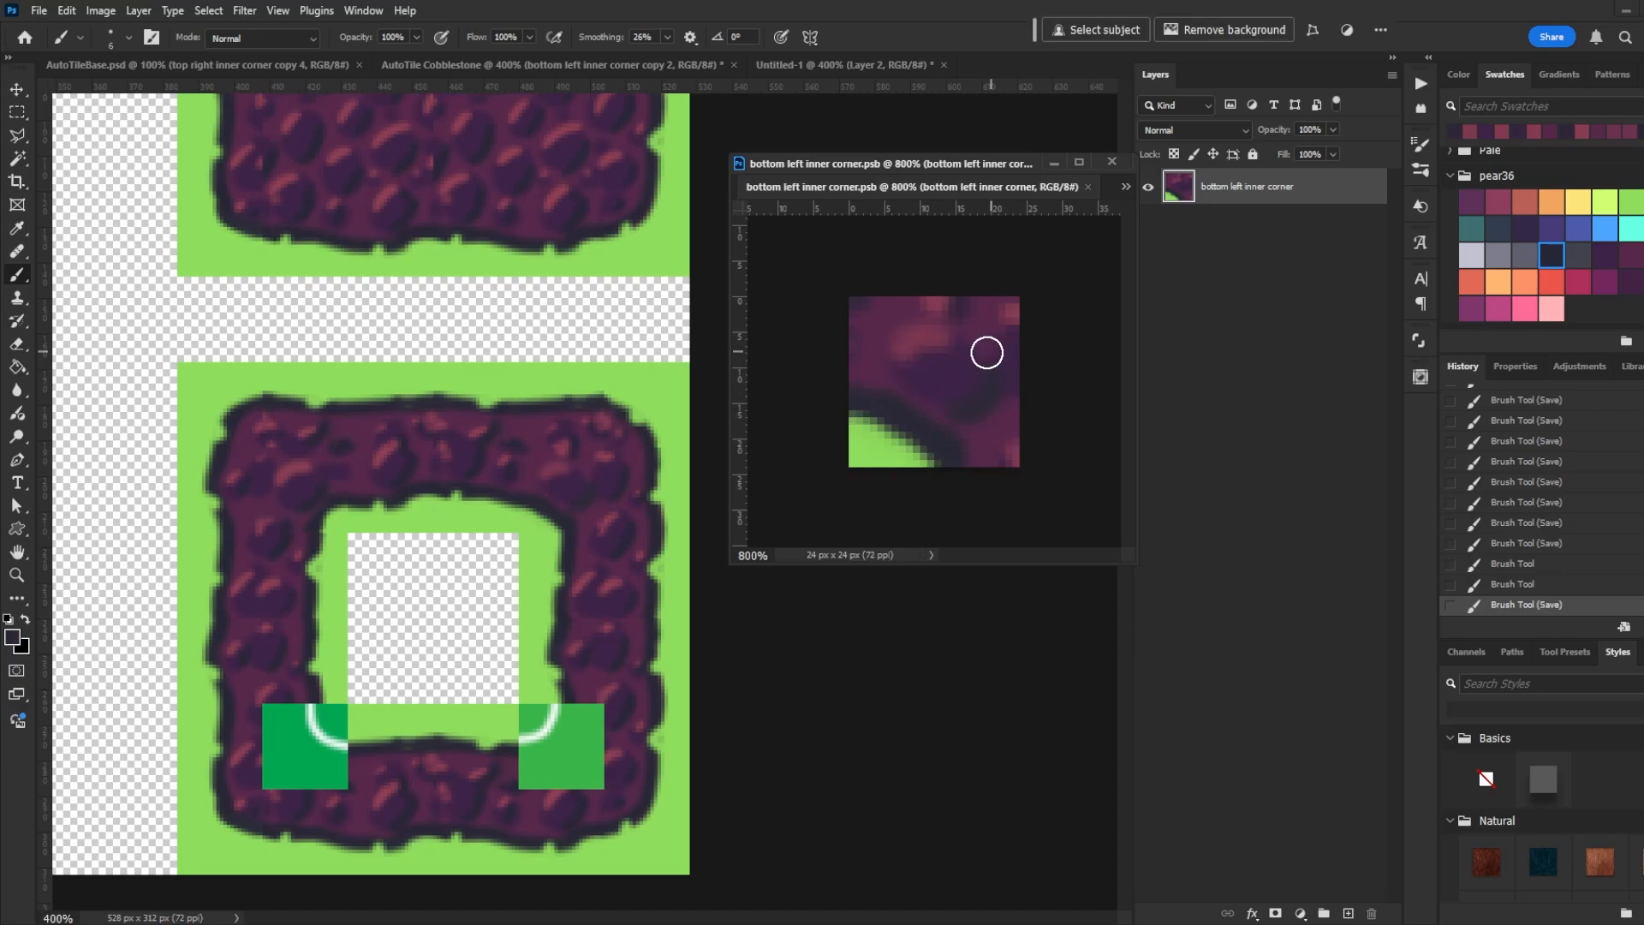
Open the smart object of the ring tile's top left inner corner and group its document with the floating tile window
click(795, 727)
drag(657, 659, 613, 578)
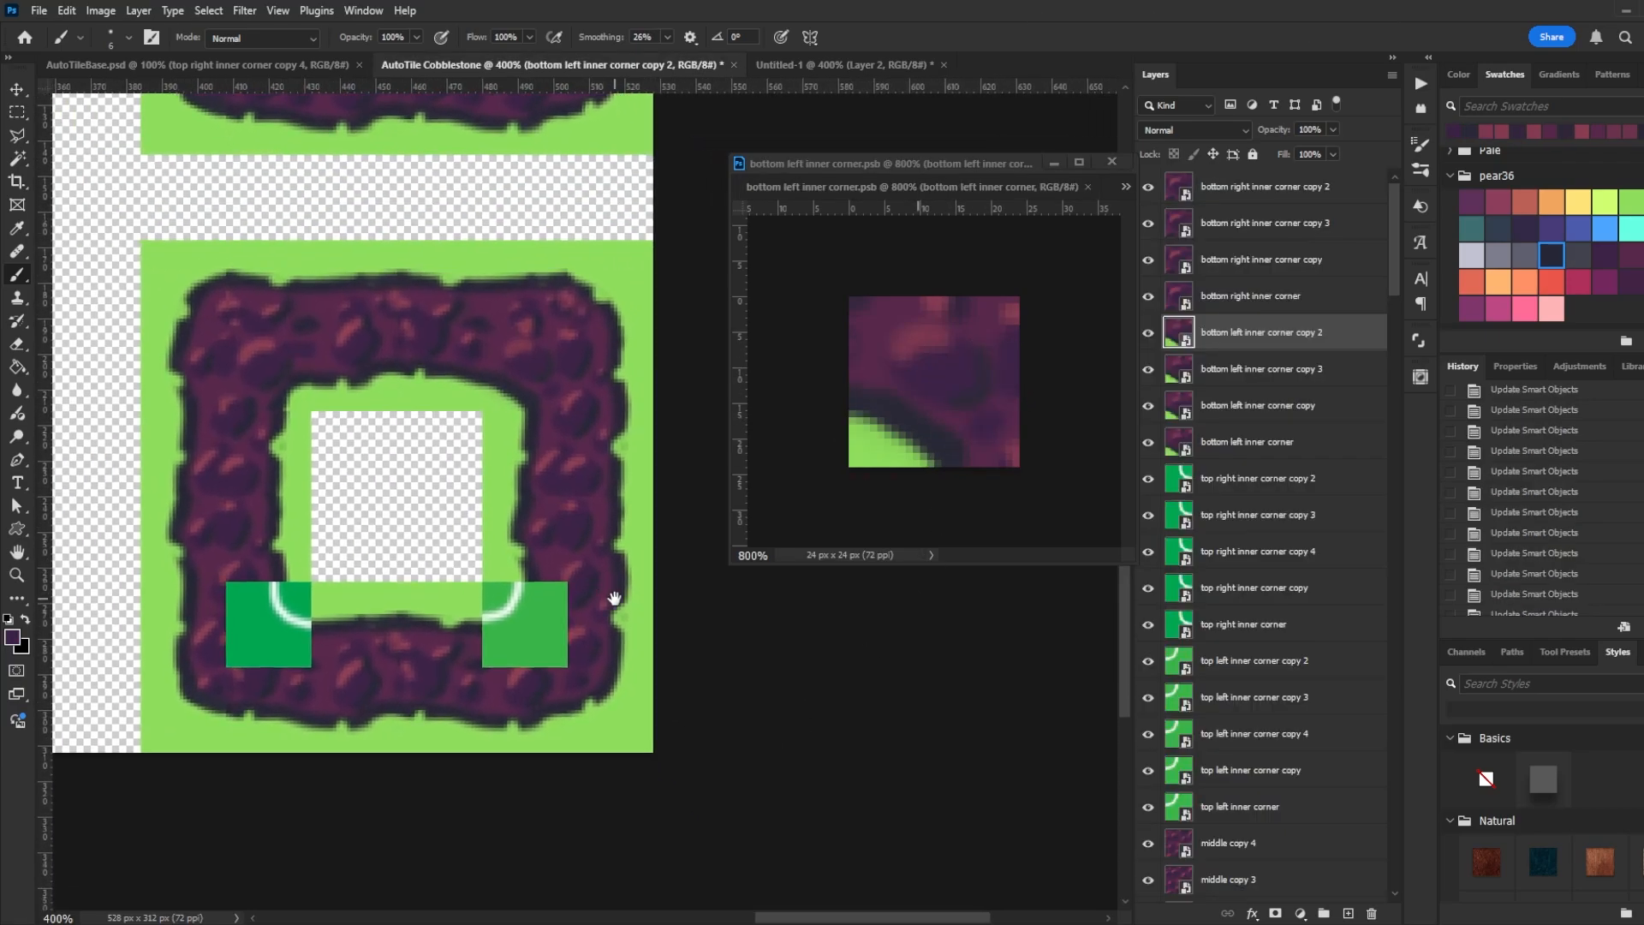
key(v)
ctrl+click(539, 626)
double_click(539, 626)
drag(905, 67, 912, 181)
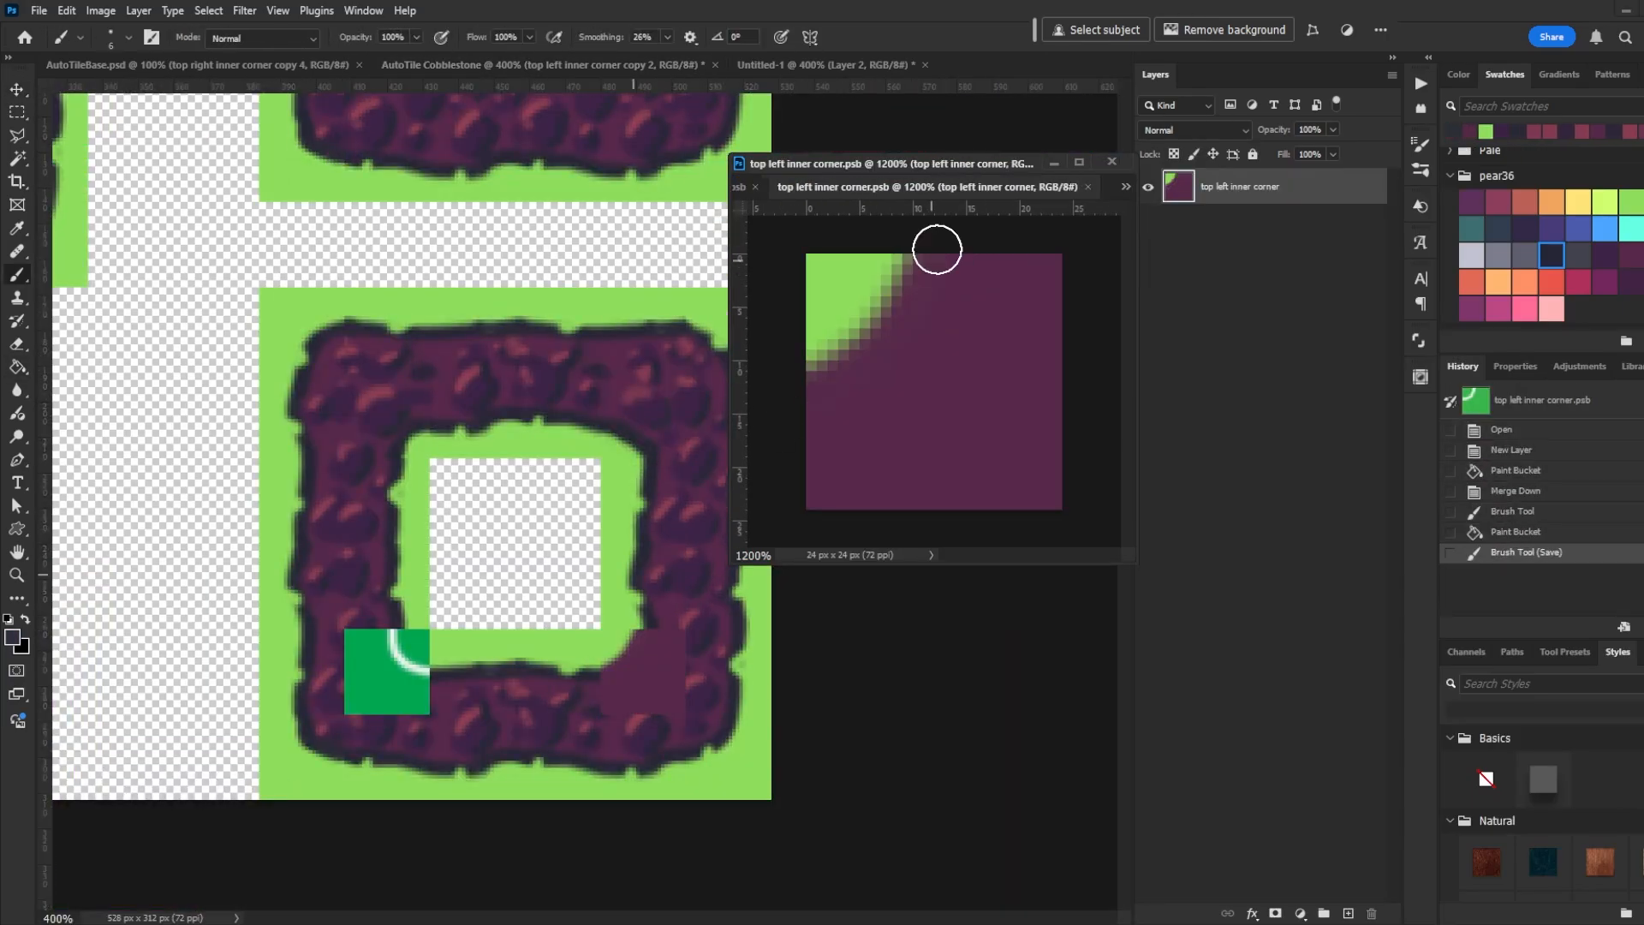
Paint a dark outline around the green corner of the top left inner corner tile and sample a colour from the ring
mouse_move(936, 249)
mouse_down()
mouse_move(848, 459)
mouse_move(1068, 481)
mouse_move(951, 513)
mouse_up()
alt+click(700, 634)
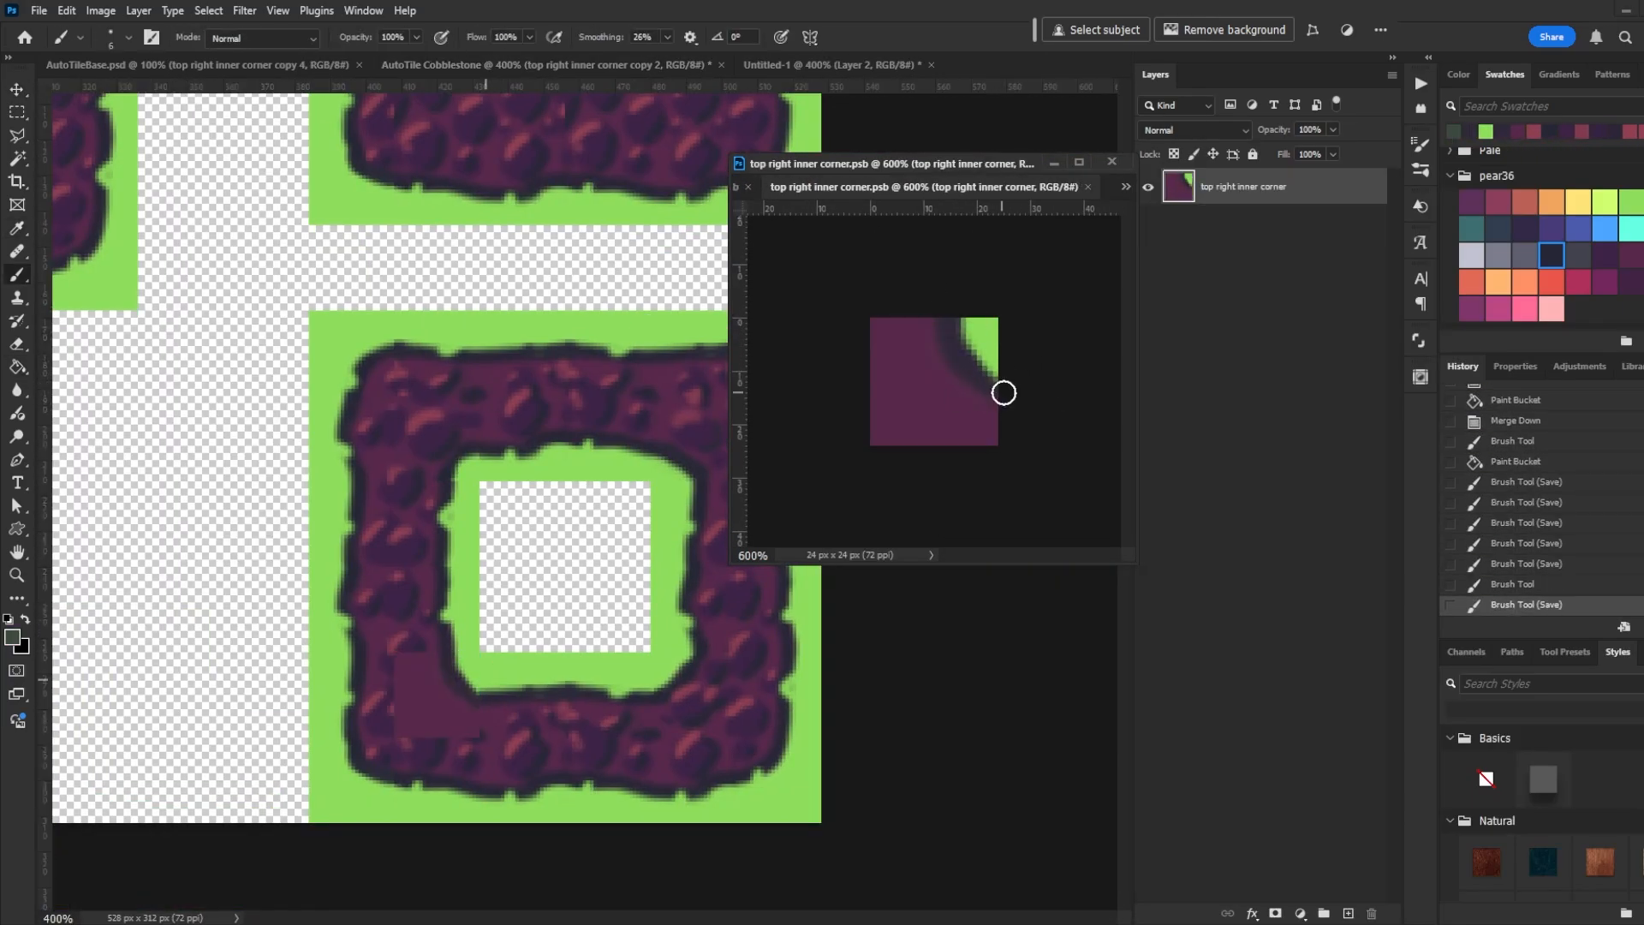
Paint purple stones with reddish highlights over the plain area of the top right inner corner tile and save it
alt+click(957, 325)
key(ctrl+s)
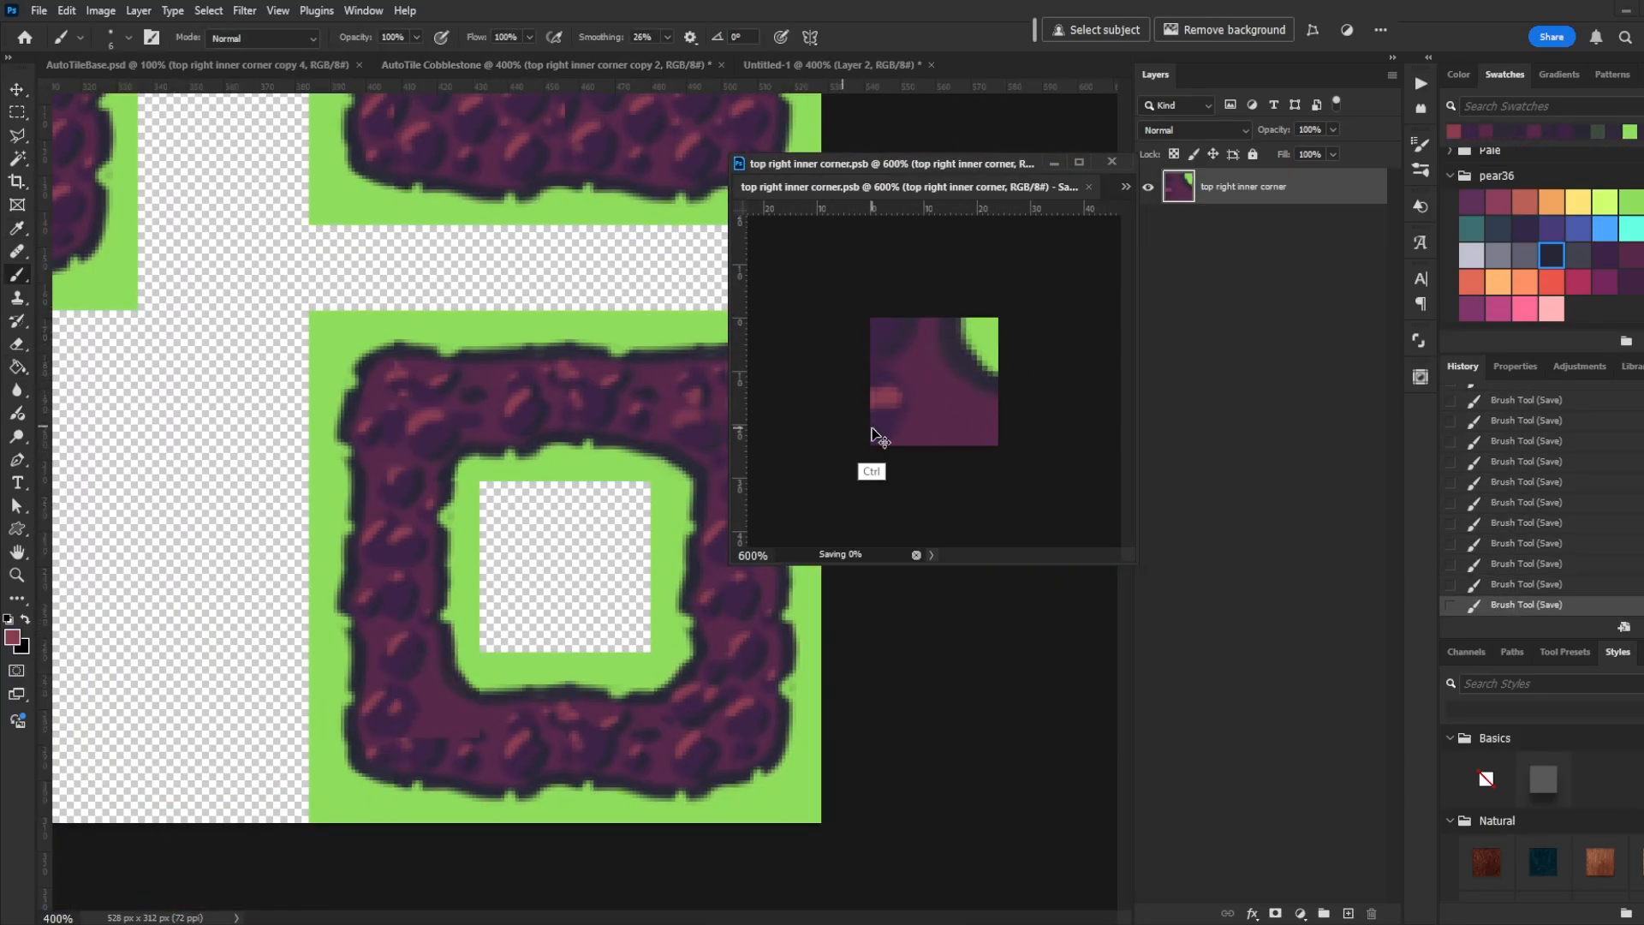
key(ctrl+z)
drag(942, 351, 916, 364)
key(ctrl+s)
click(1017, 700)
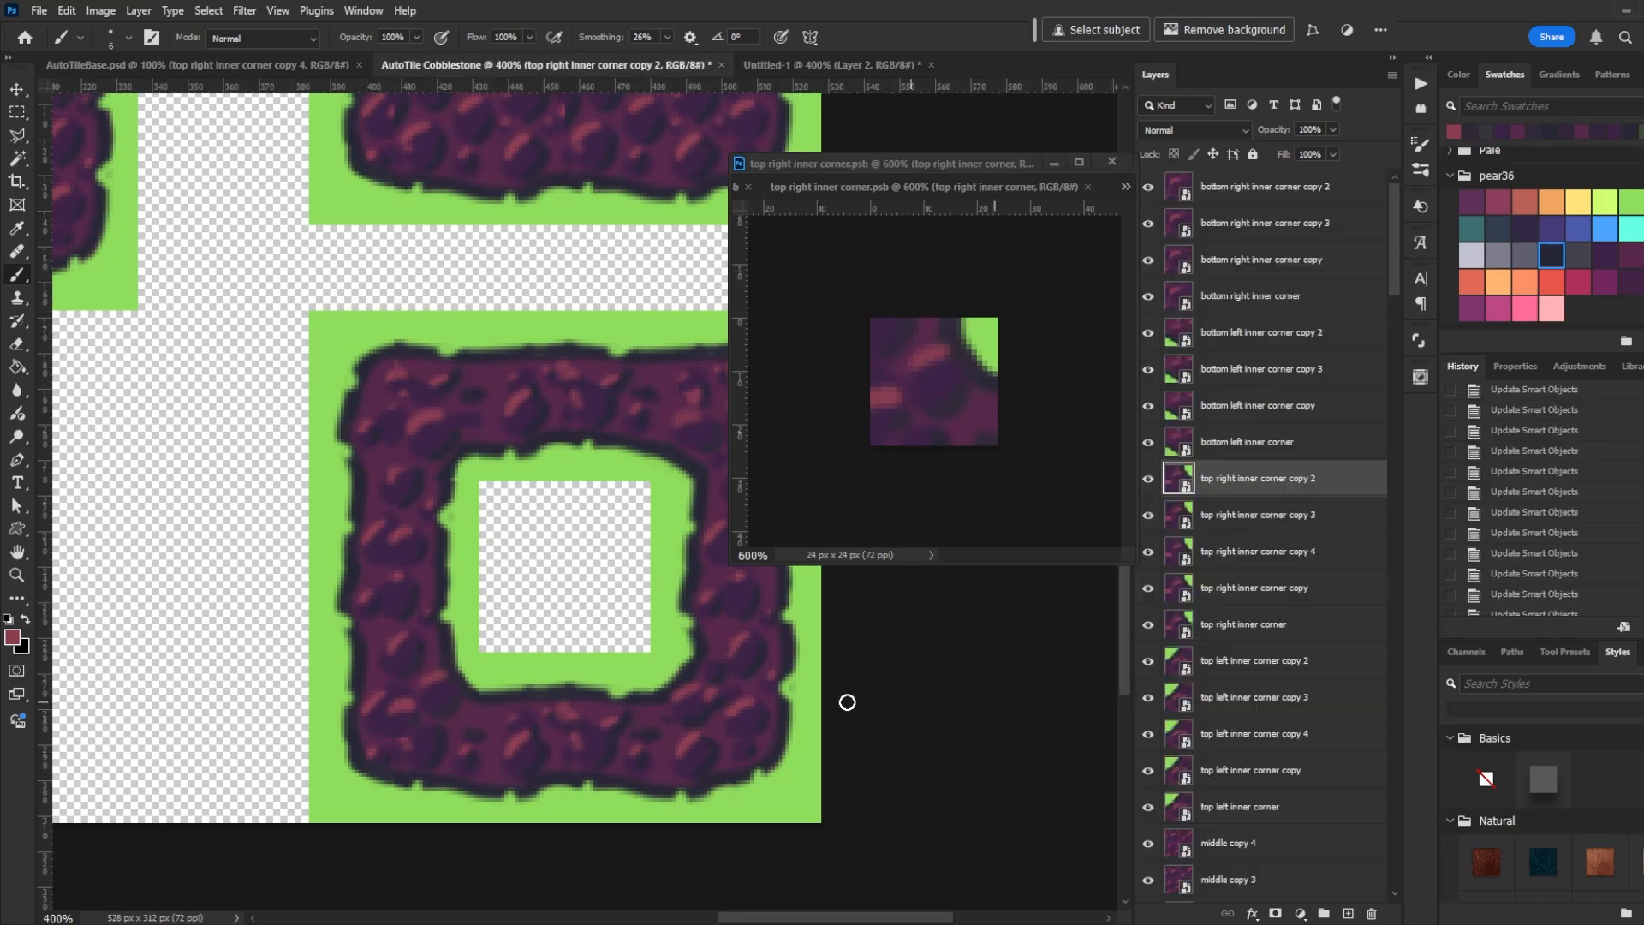
drag(869, 727, 796, 756)
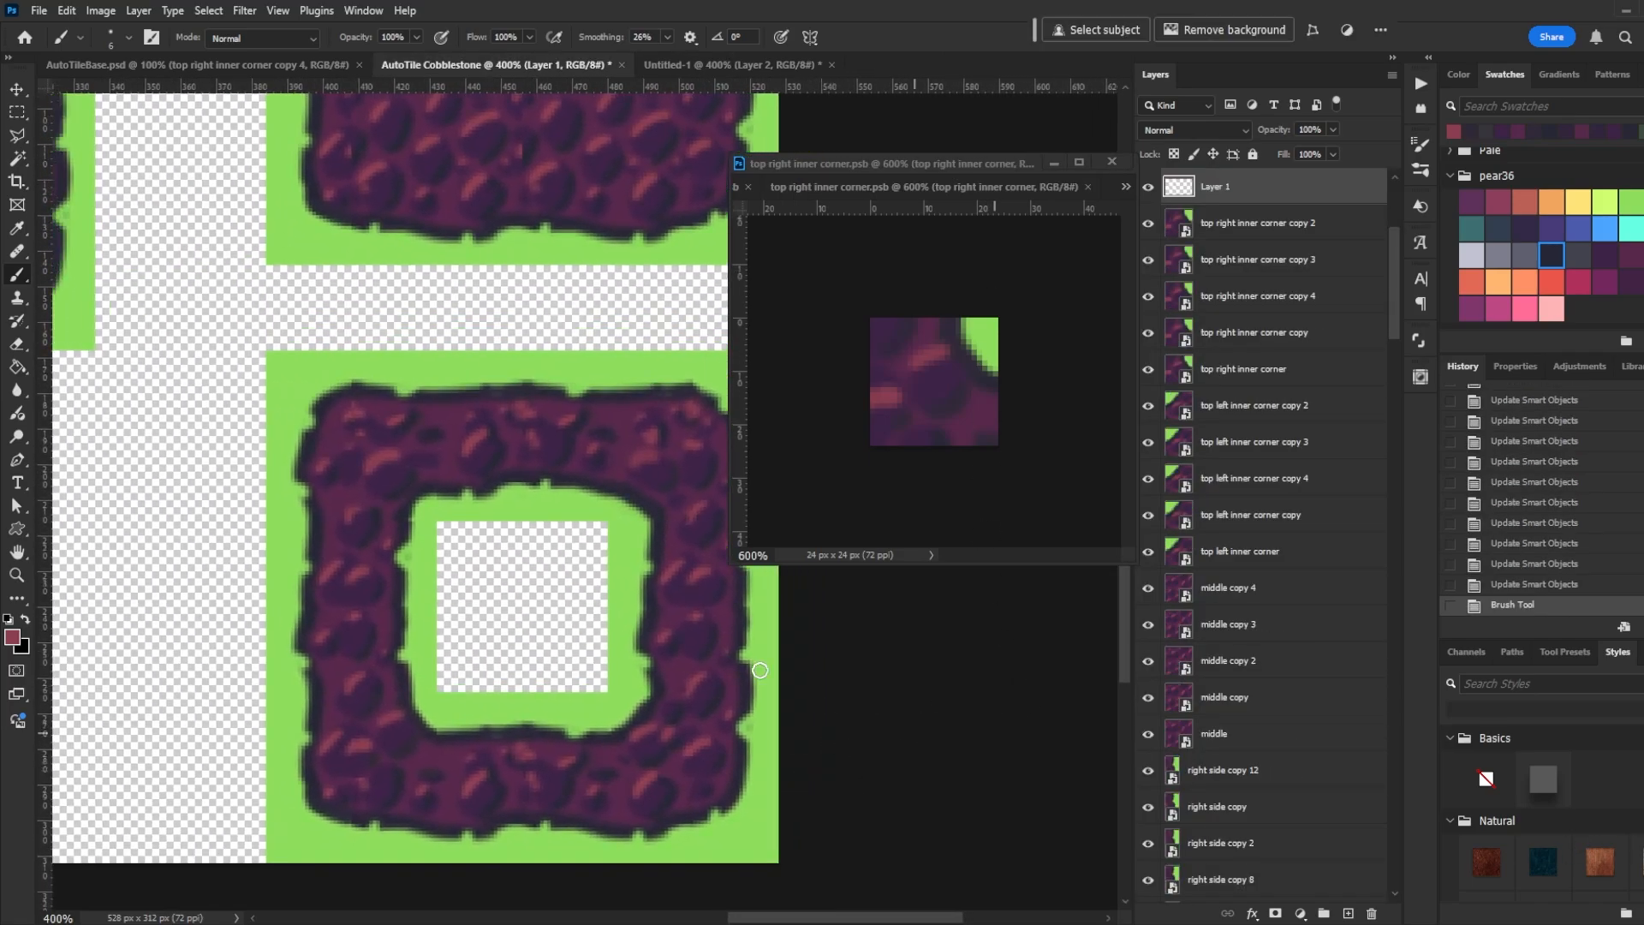
Open the smart object of the ring's bottom right inner corner tile, deepen the dark stone shading beside the green corner, and save
key(v)
click(408, 524)
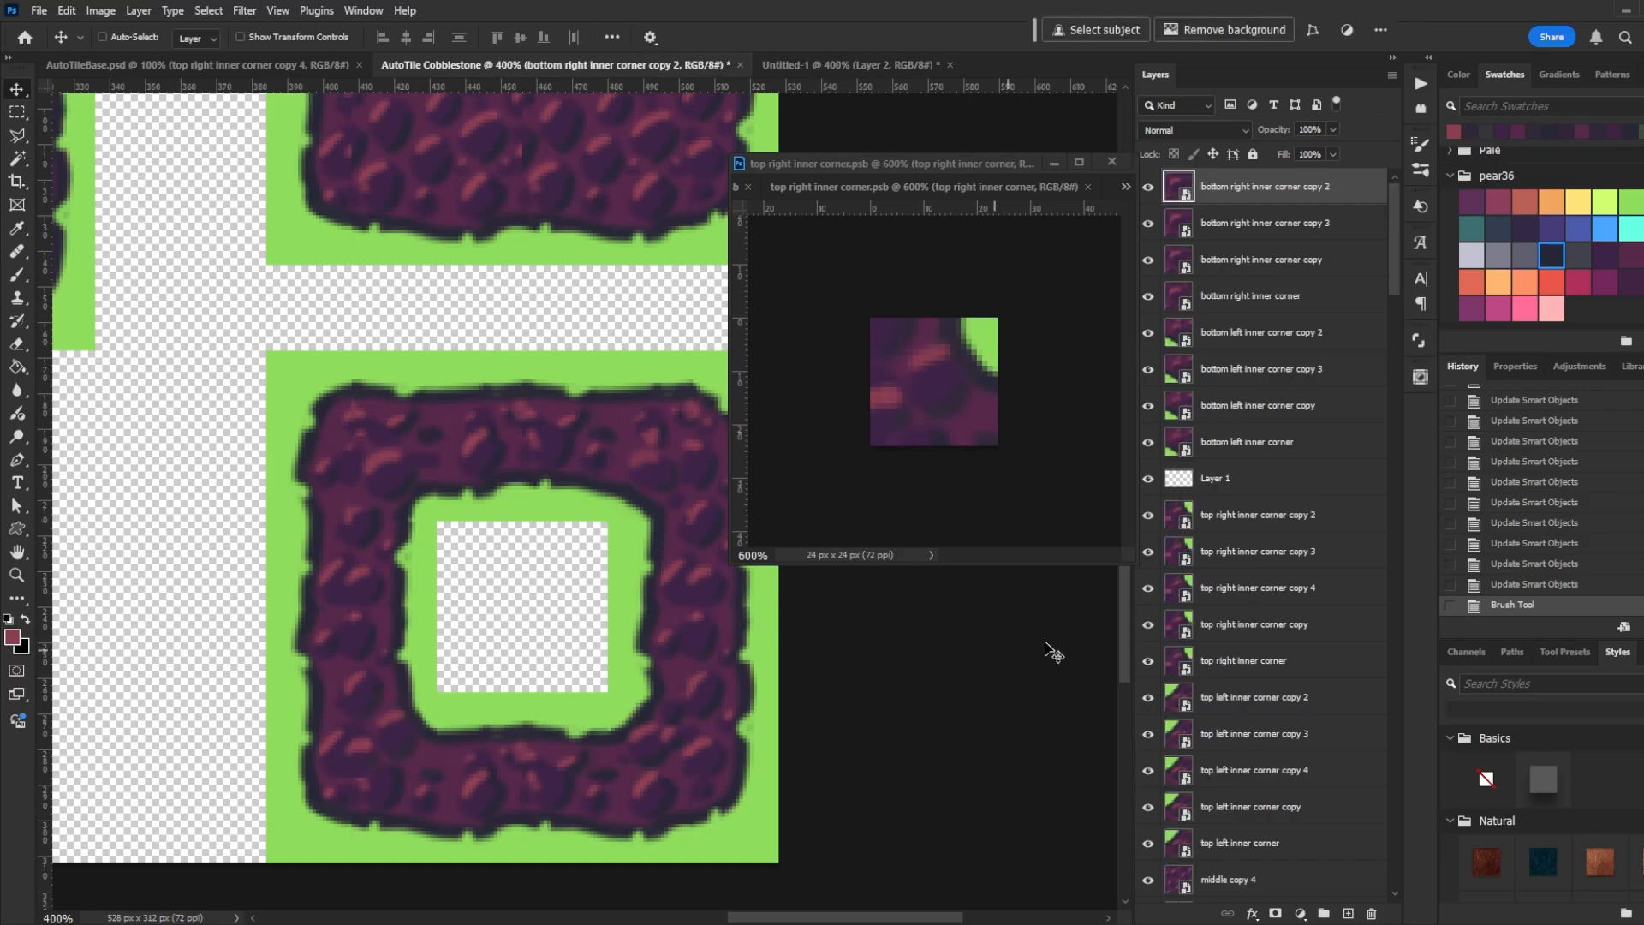
double_click(1178, 186)
key(b)
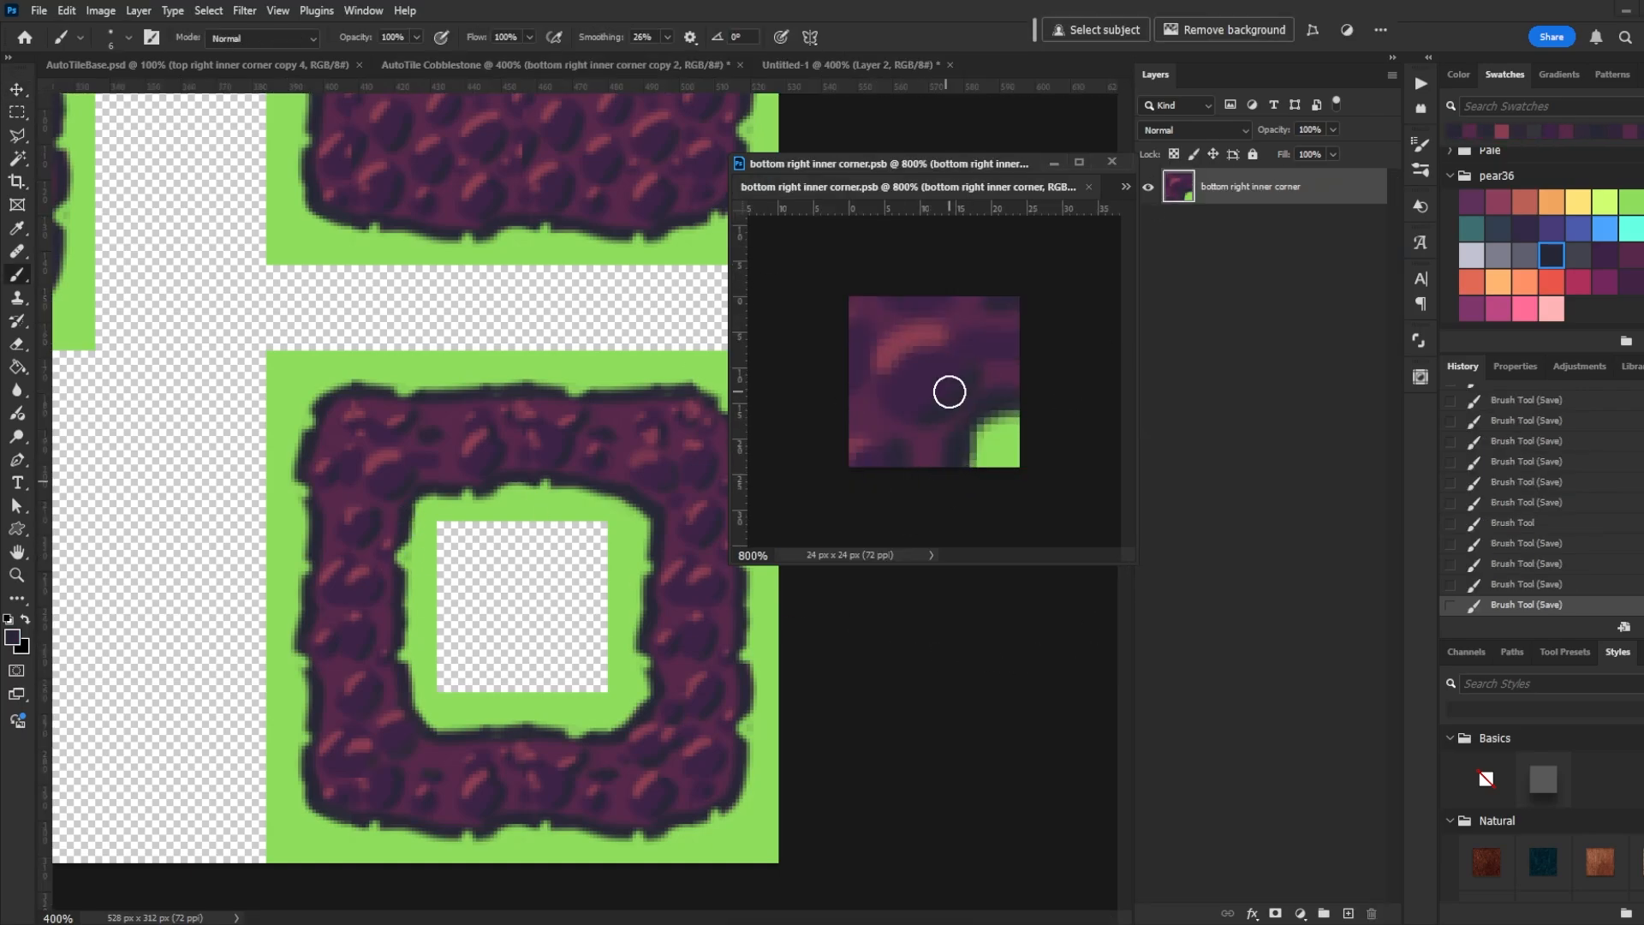
click(991, 774)
mouse_move(813, 752)
mouse_down()
mouse_move(749, 692)
mouse_move(813, 734)
mouse_up()
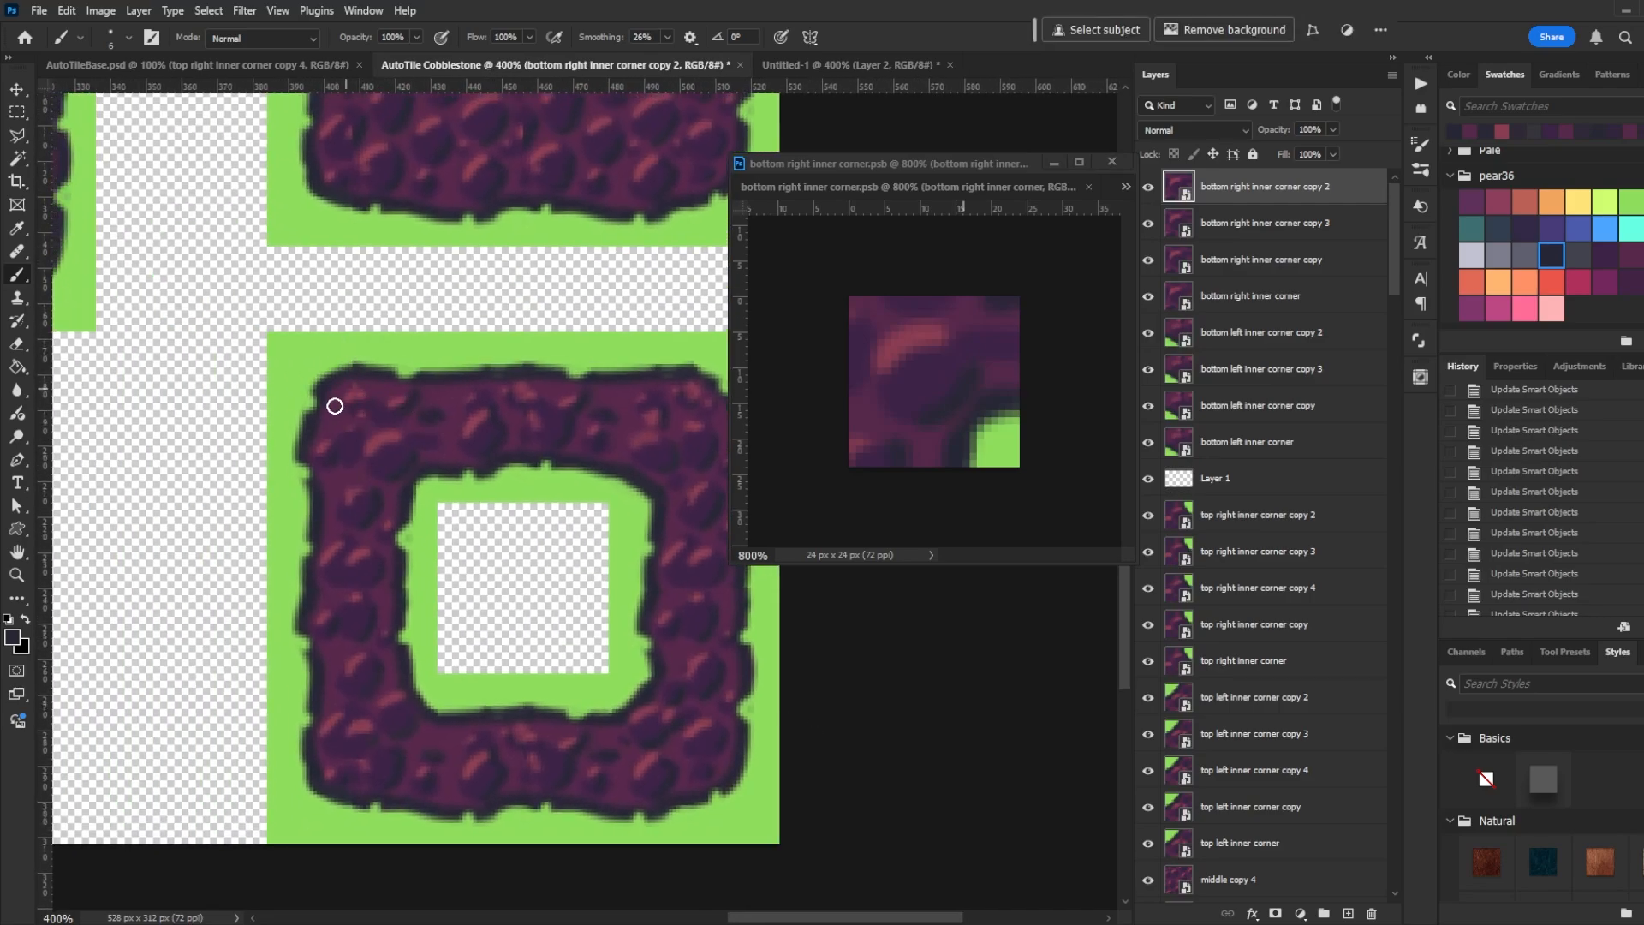
Inspect the ring, the stepped paths and the large block in the tile sheet for visible seams between tiles
scroll(640, 691, down, 2)
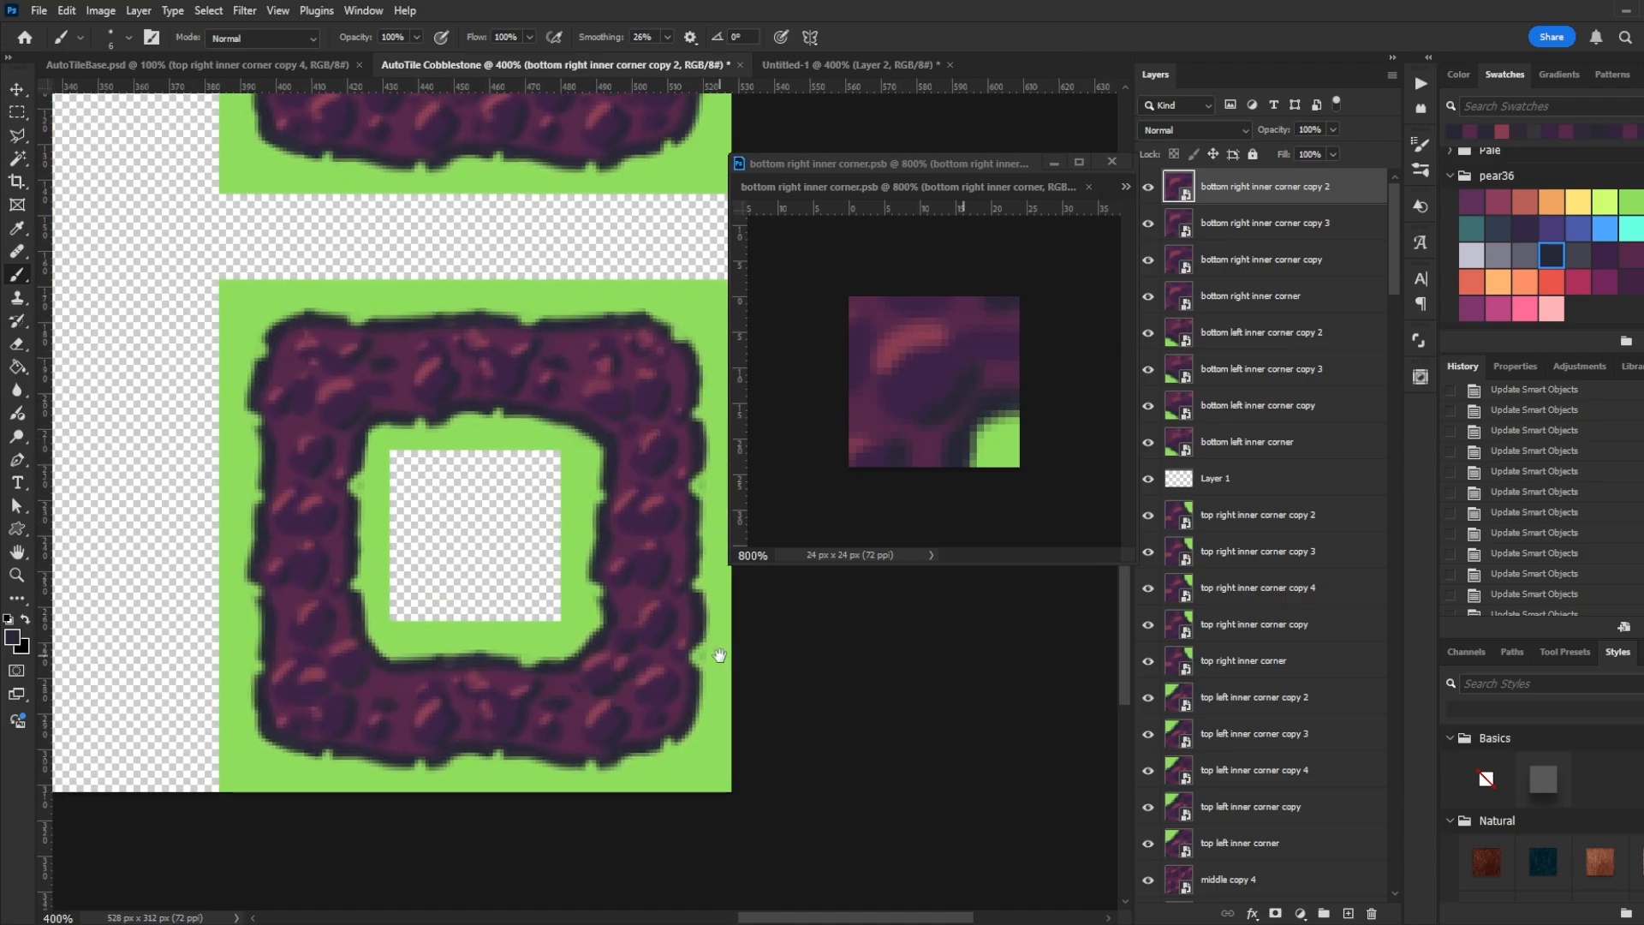
drag(715, 661, 721, 713)
drag(600, 494, 956, 658)
mouse_move(323, 548)
mouse_down()
mouse_move(653, 542)
mouse_move(654, 488)
mouse_up()
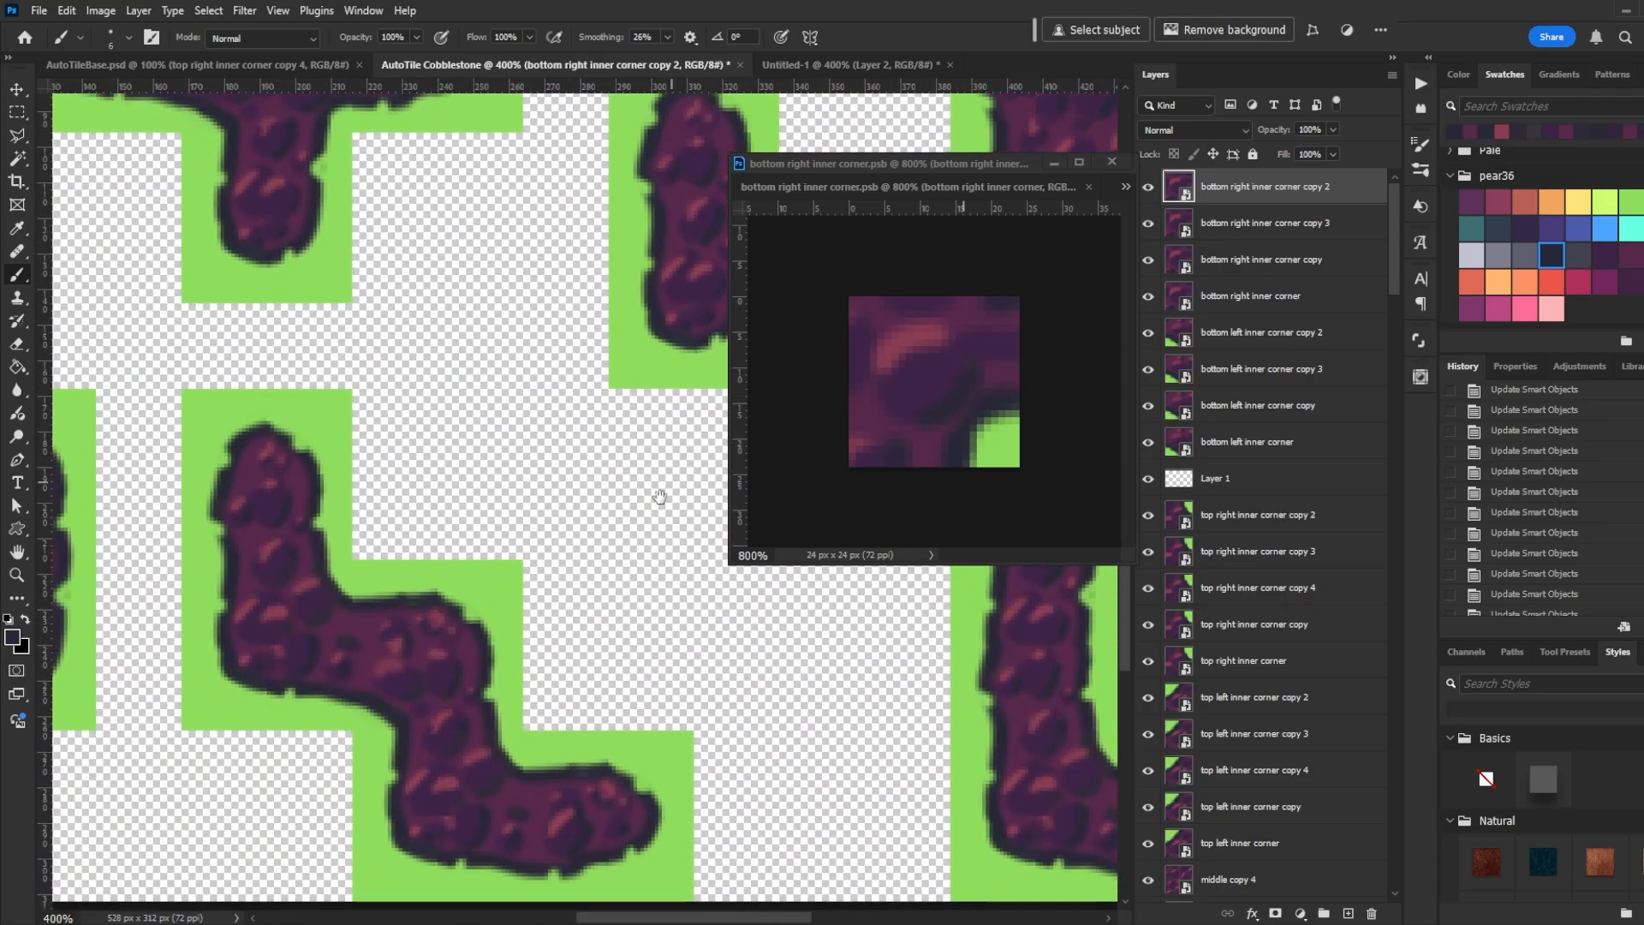
mouse_move(480, 711)
mouse_down()
mouse_move(570, 660)
mouse_move(942, 662)
mouse_up()
drag(671, 637, 732, 659)
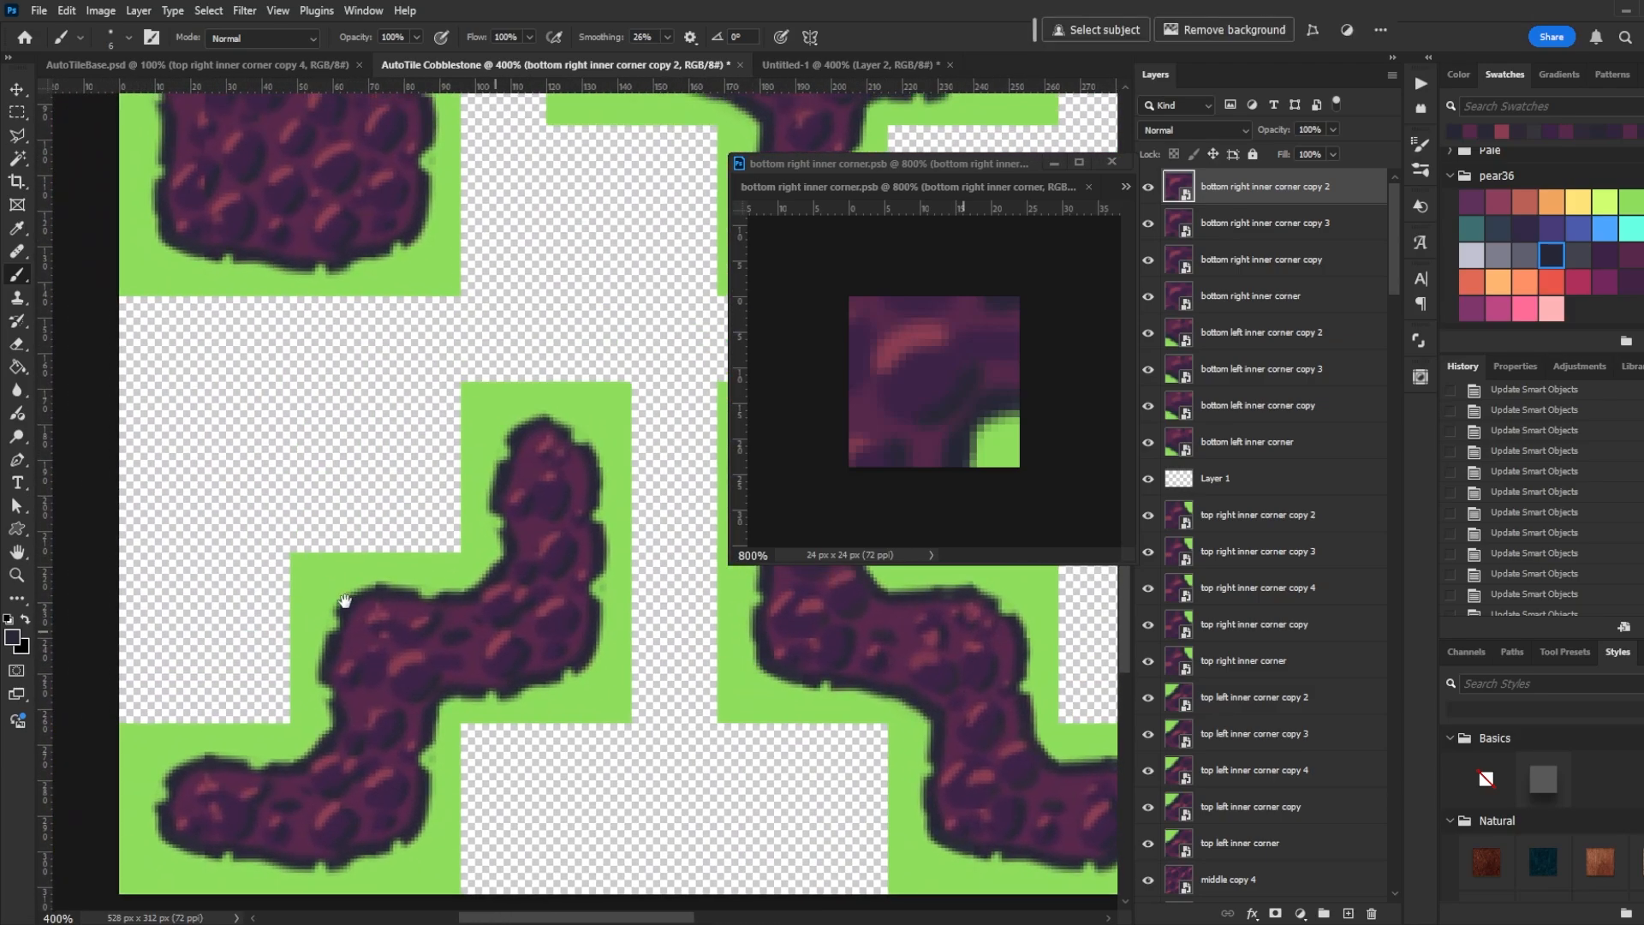
drag(552, 624, 537, 593)
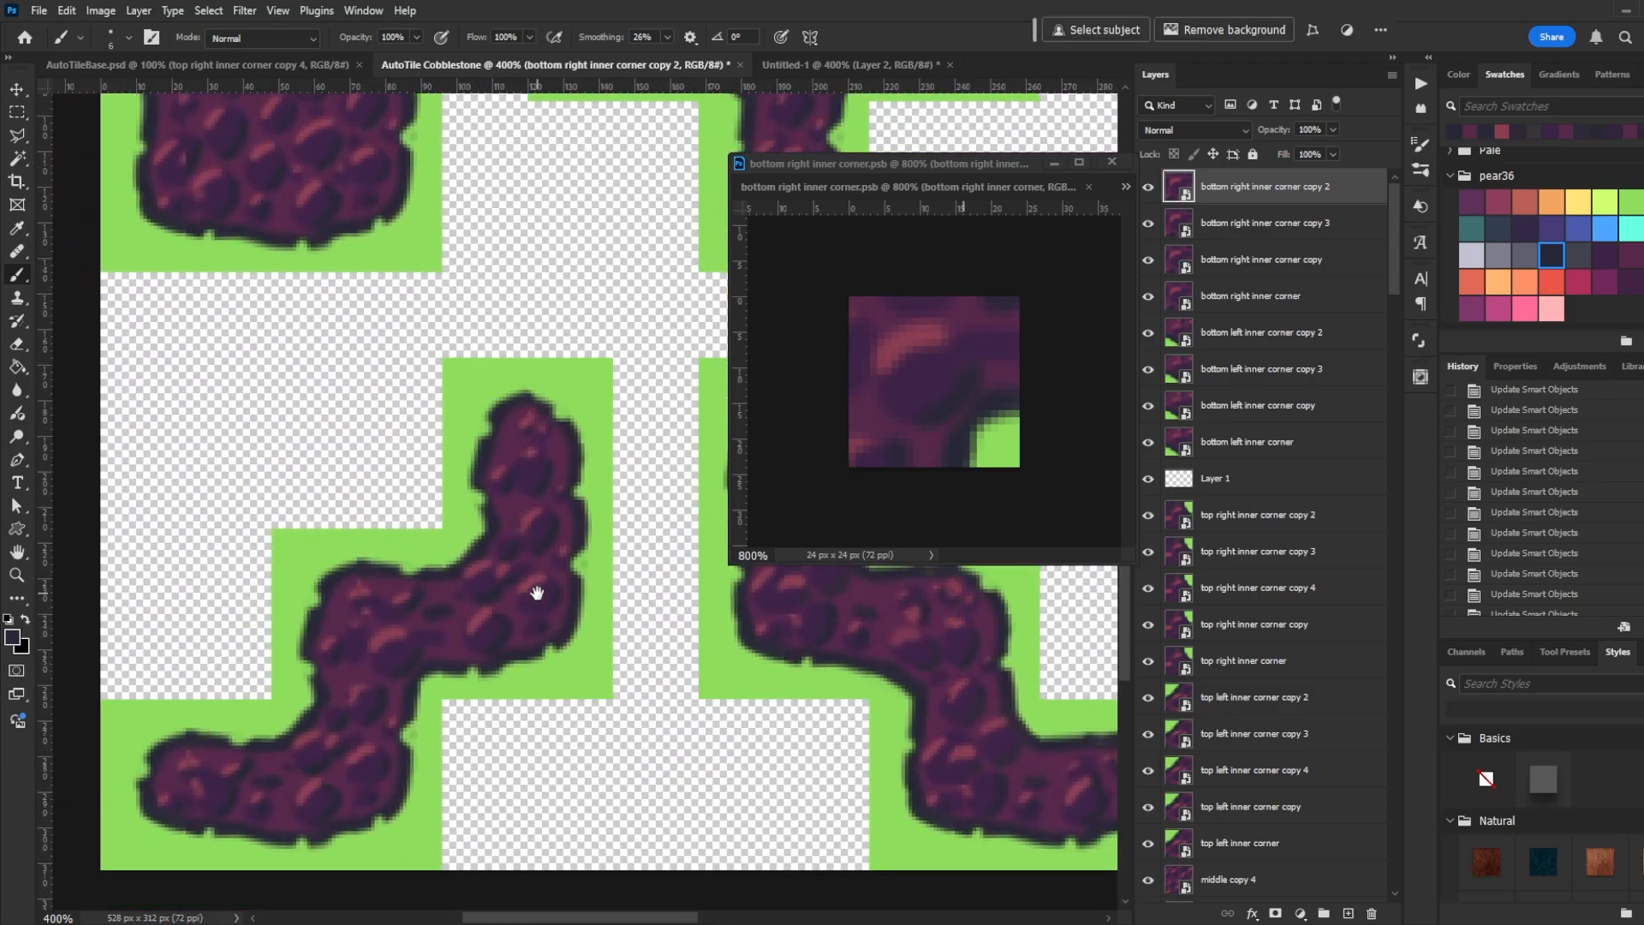
scroll(350, 587, right, 10)
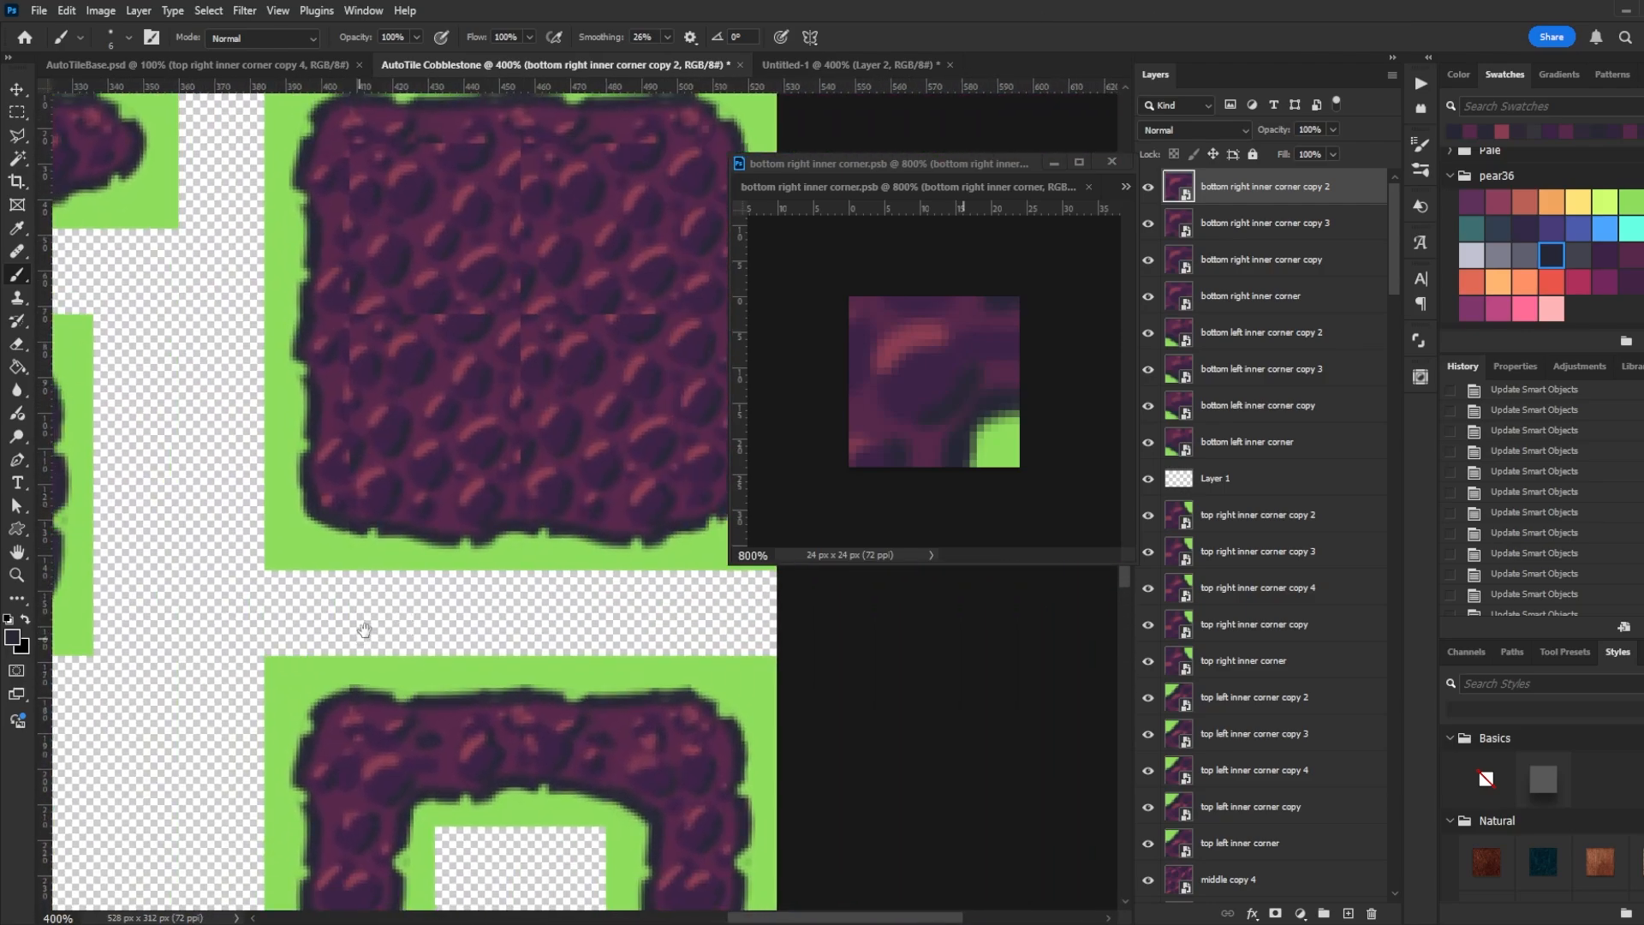
Open the smart object of the top side tile along the ring's upper edge
drag(413, 524, 486, 488)
drag(494, 588, 424, 589)
ctrl+click(404, 584)
double_click(1178, 876)
ctrl+click(481, 587)
double_click(1179, 877)
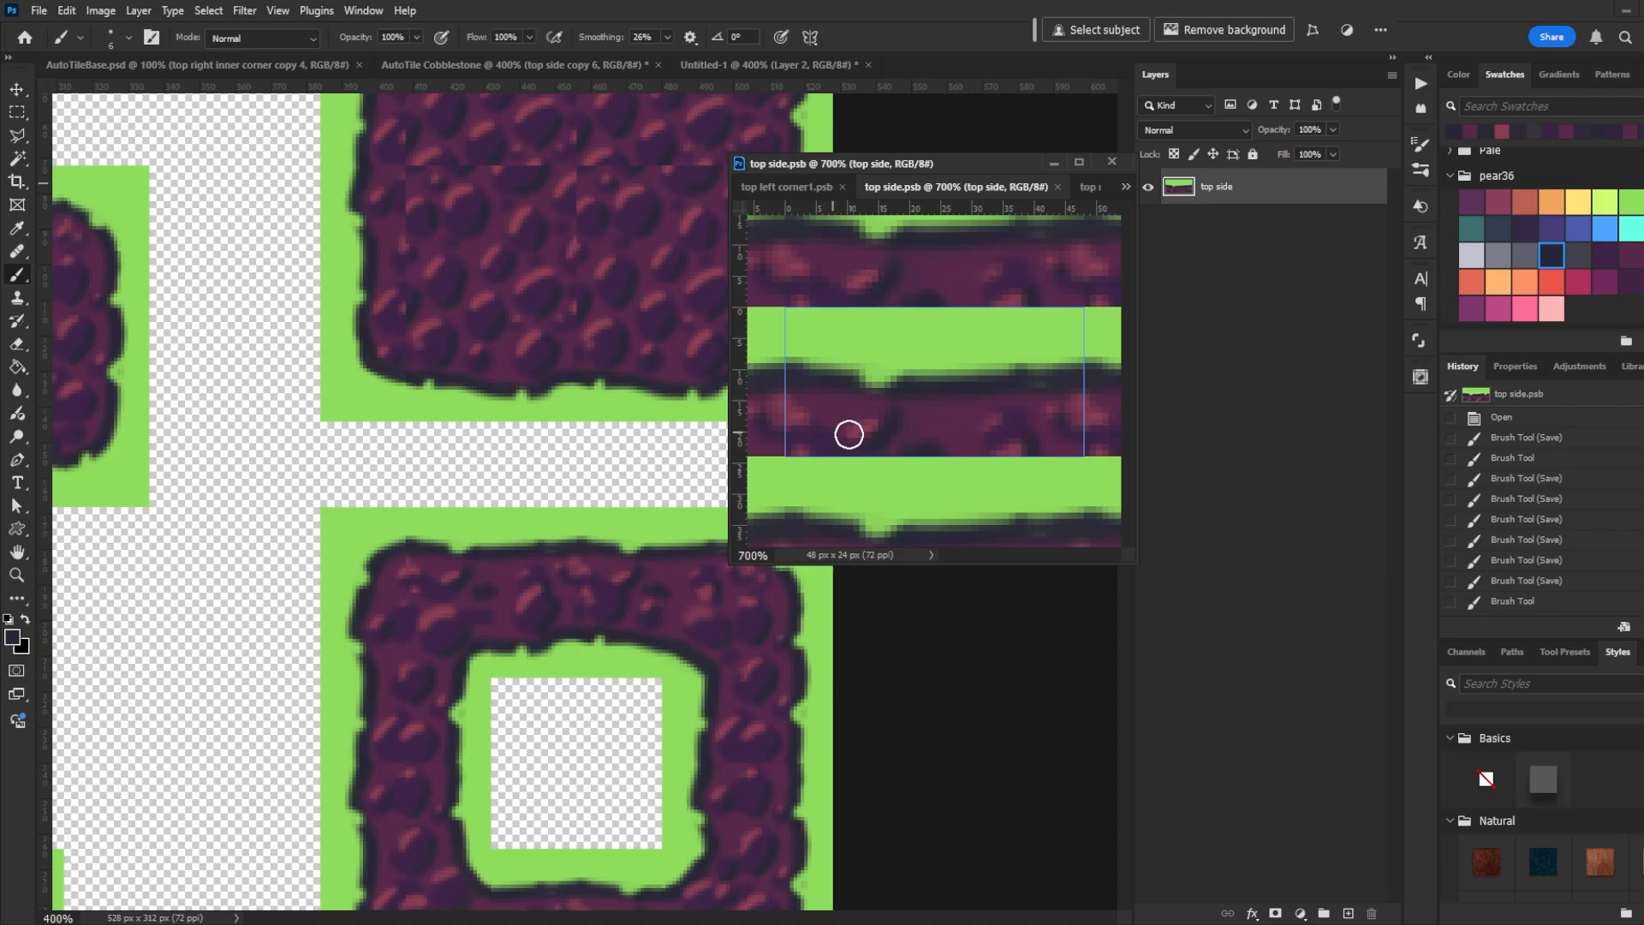
Dab a sampled purple over the lower edge of the top side tile, save it, and move the floating window out of the way
alt+click(847, 433)
click(848, 434)
key(ctrl+s)
drag(891, 163, 911, 118)
Open the smart object of the large block's middle tile and group its document with the floating tile window
drag(664, 340, 755, 734)
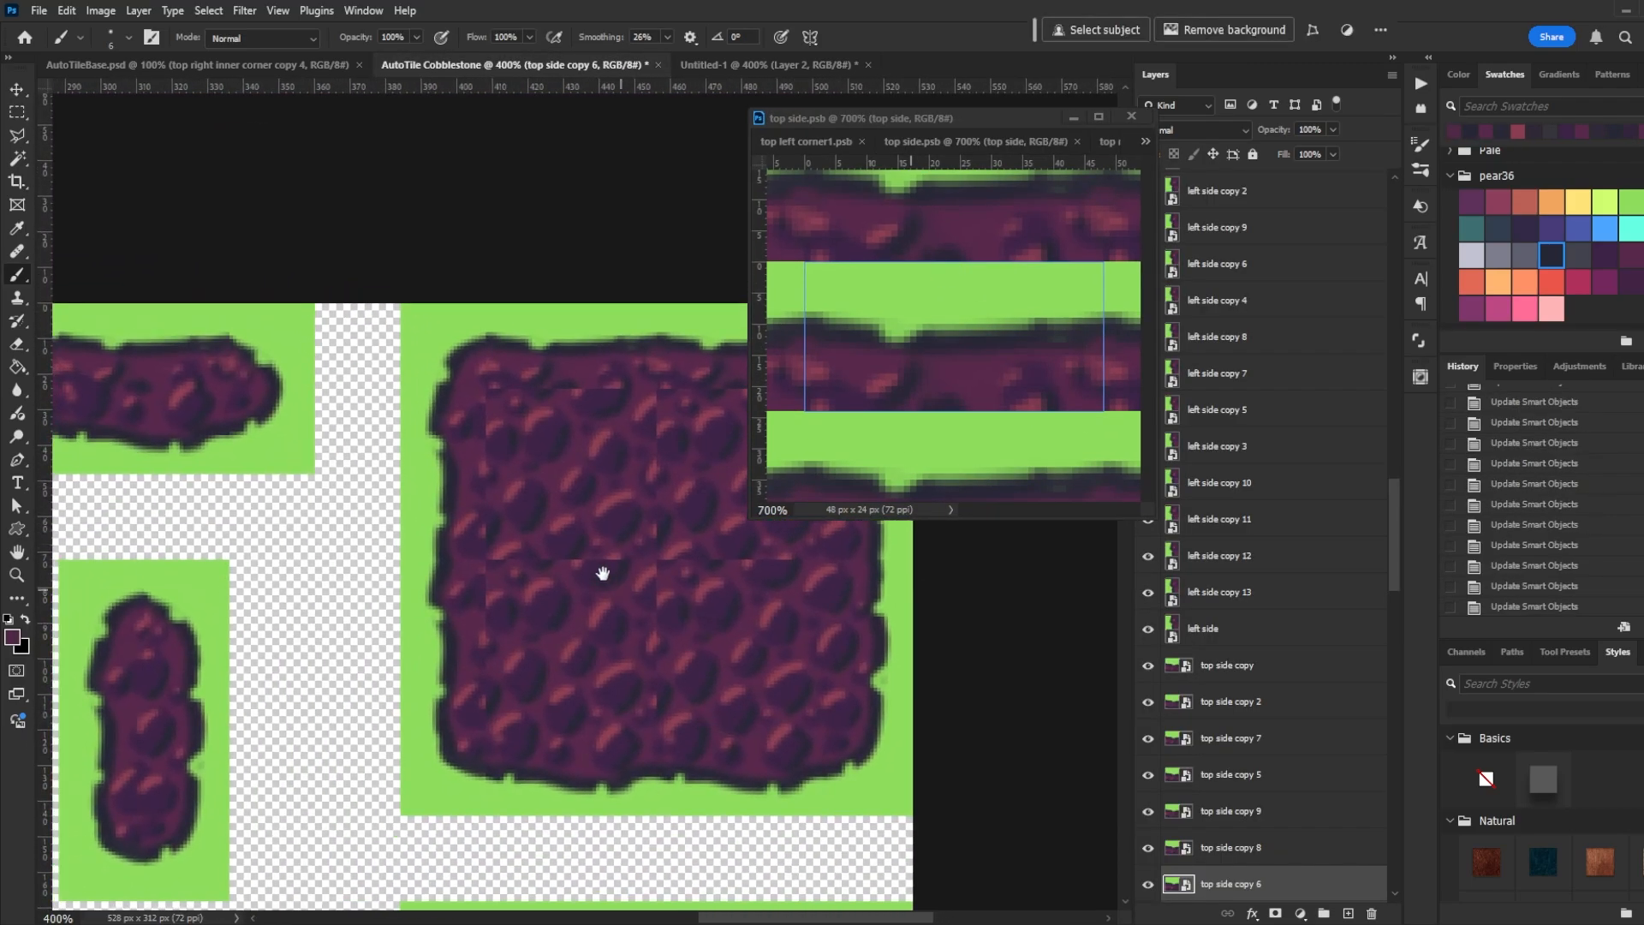
drag(578, 556, 470, 441)
key(v)
click(470, 441)
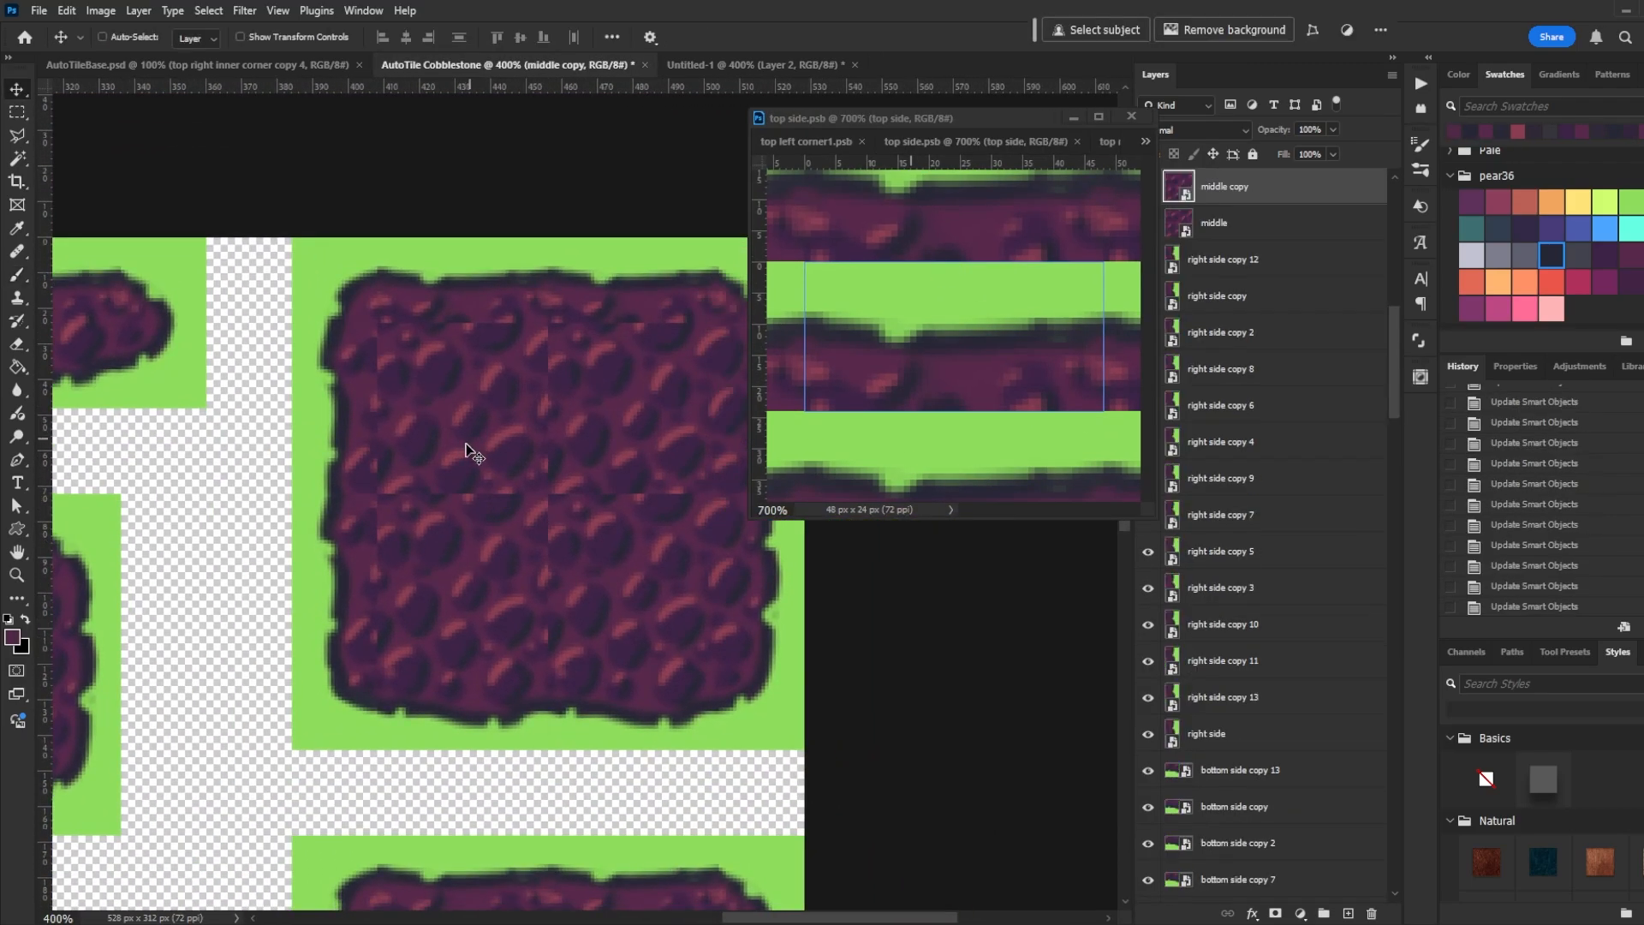
double_click(1169, 195)
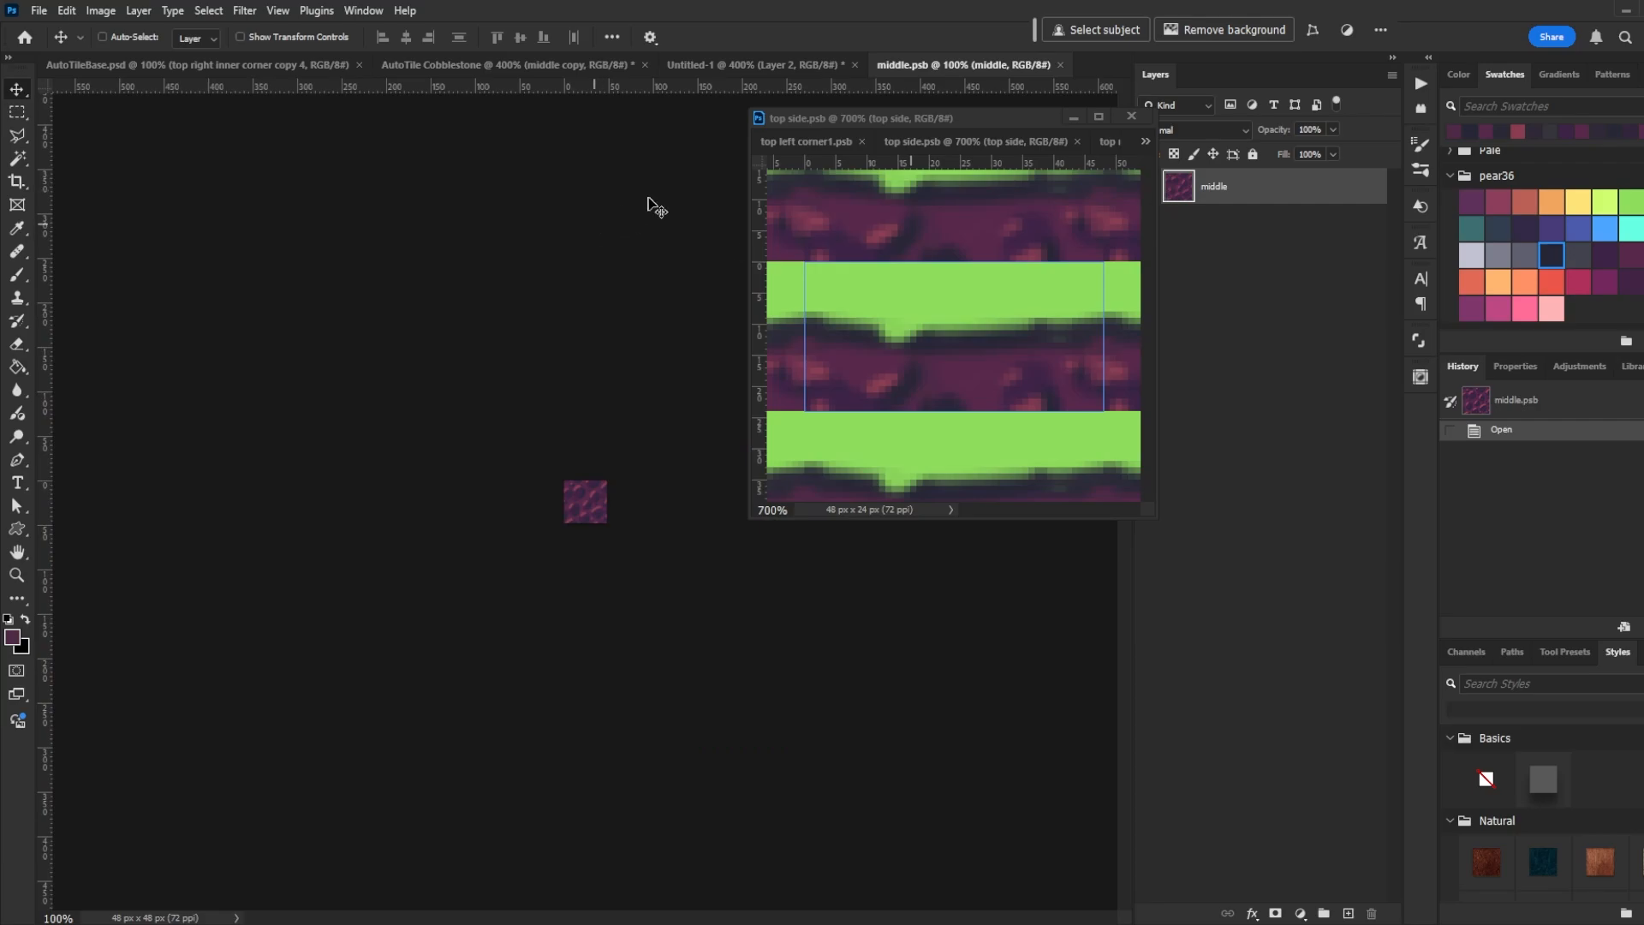
drag(910, 74, 923, 142)
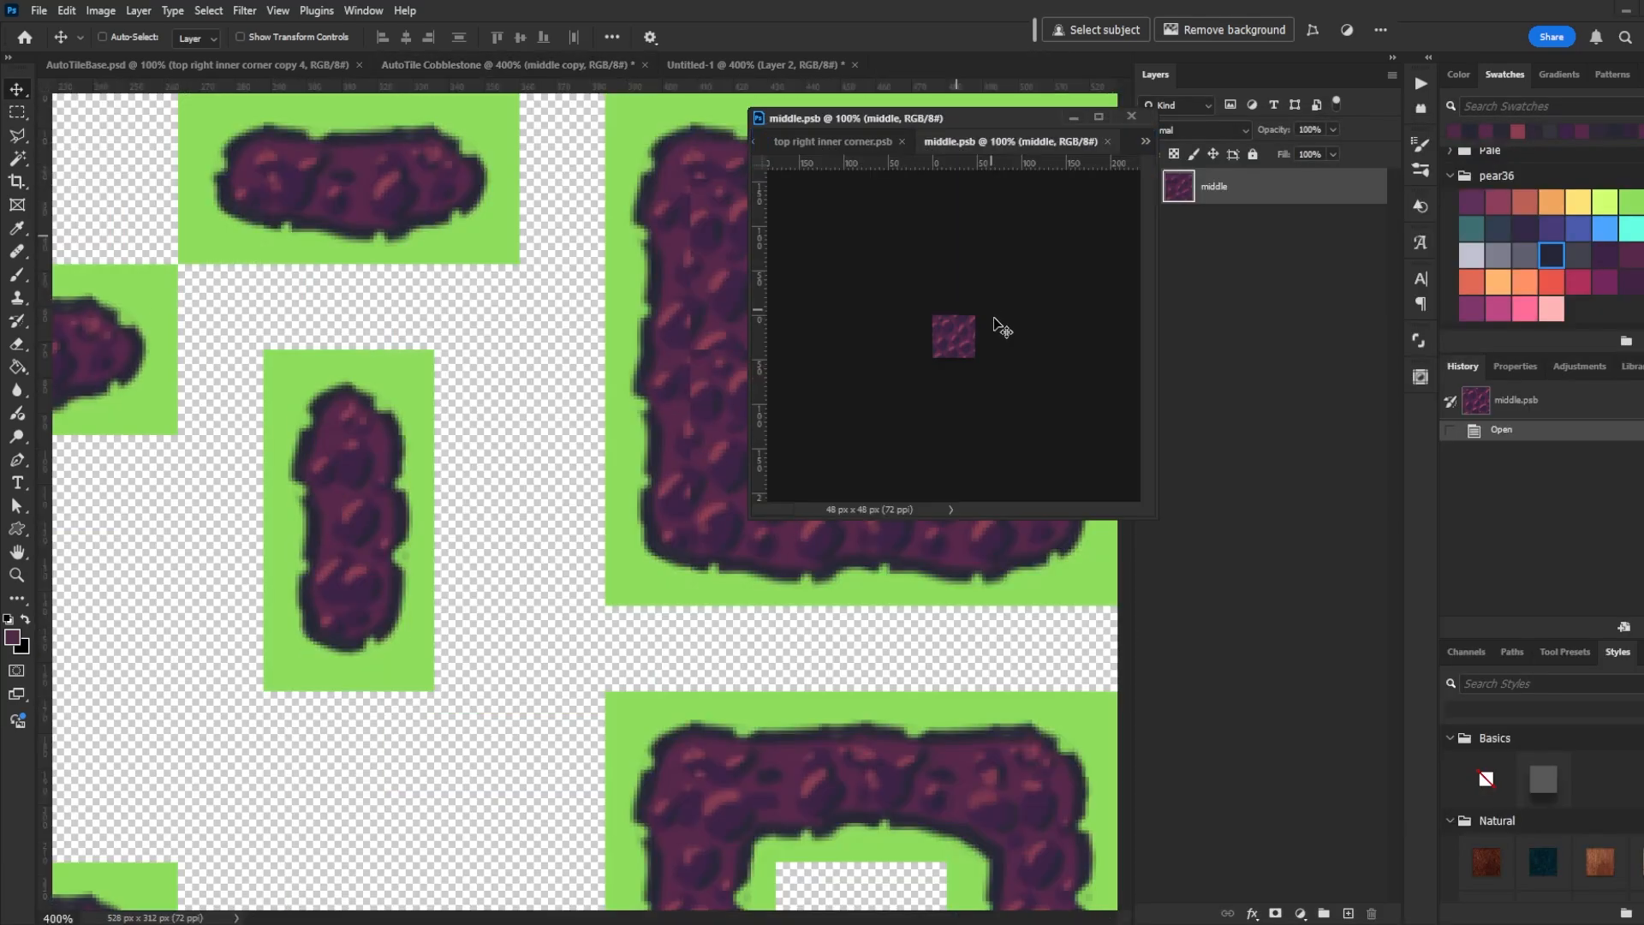
Enlarge the middle tile to 500% and turn on Pattern Preview for it
key(ctrl+equal)
key(ctrl+equal)
key(ctrl+equal)
key(ctrl+equal)
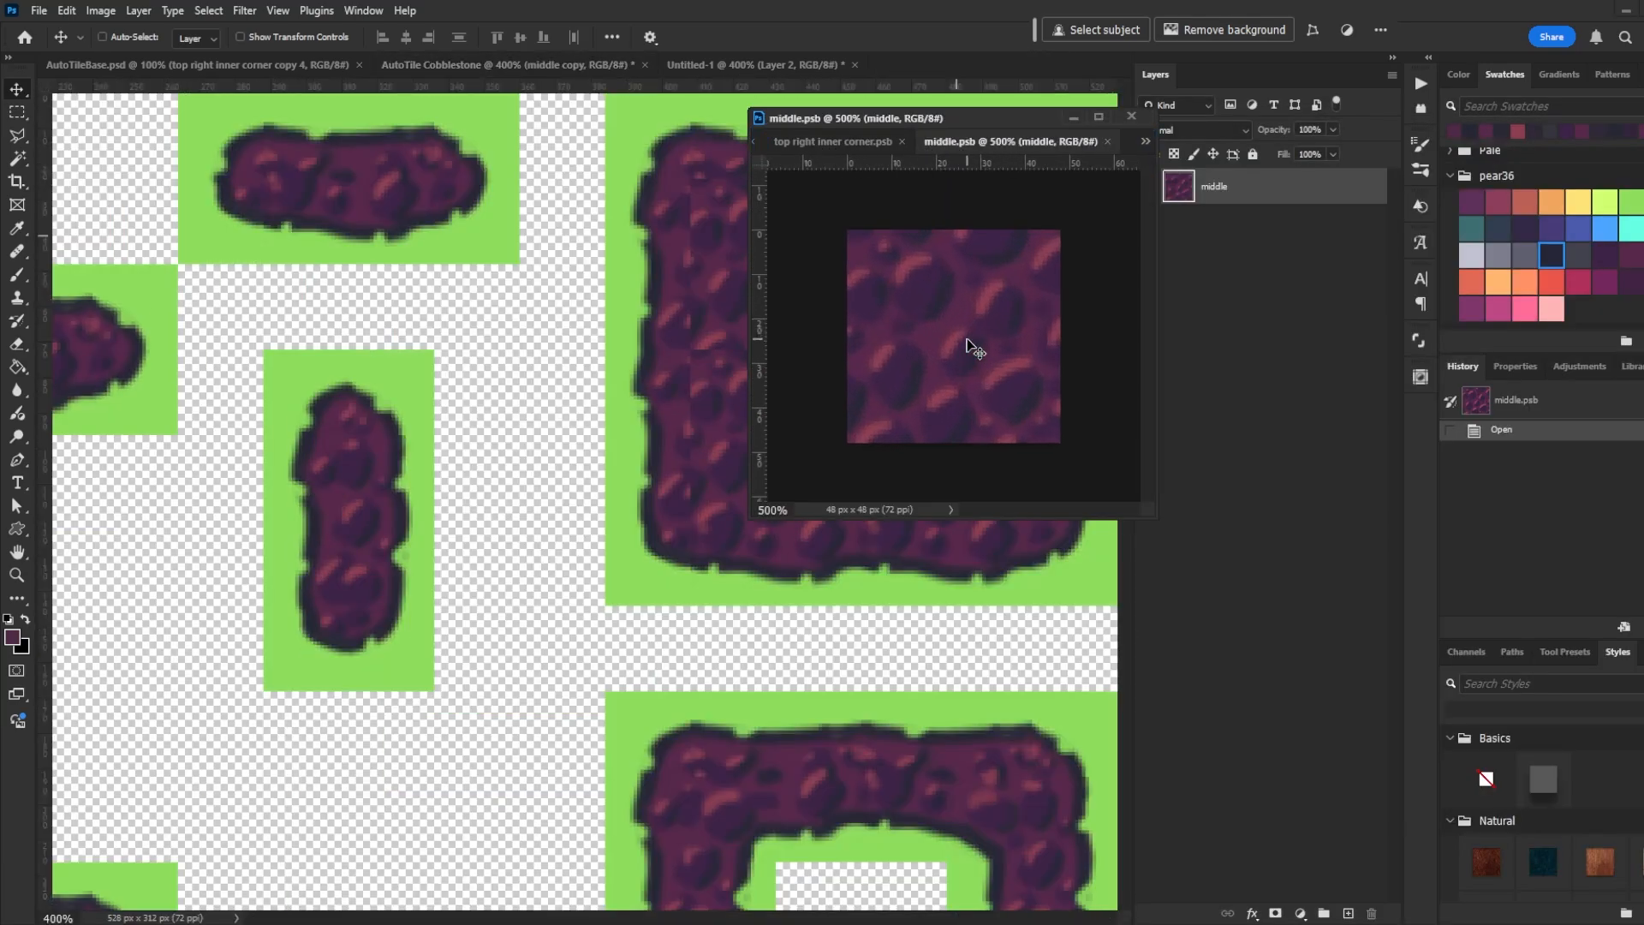
click(305, 12)
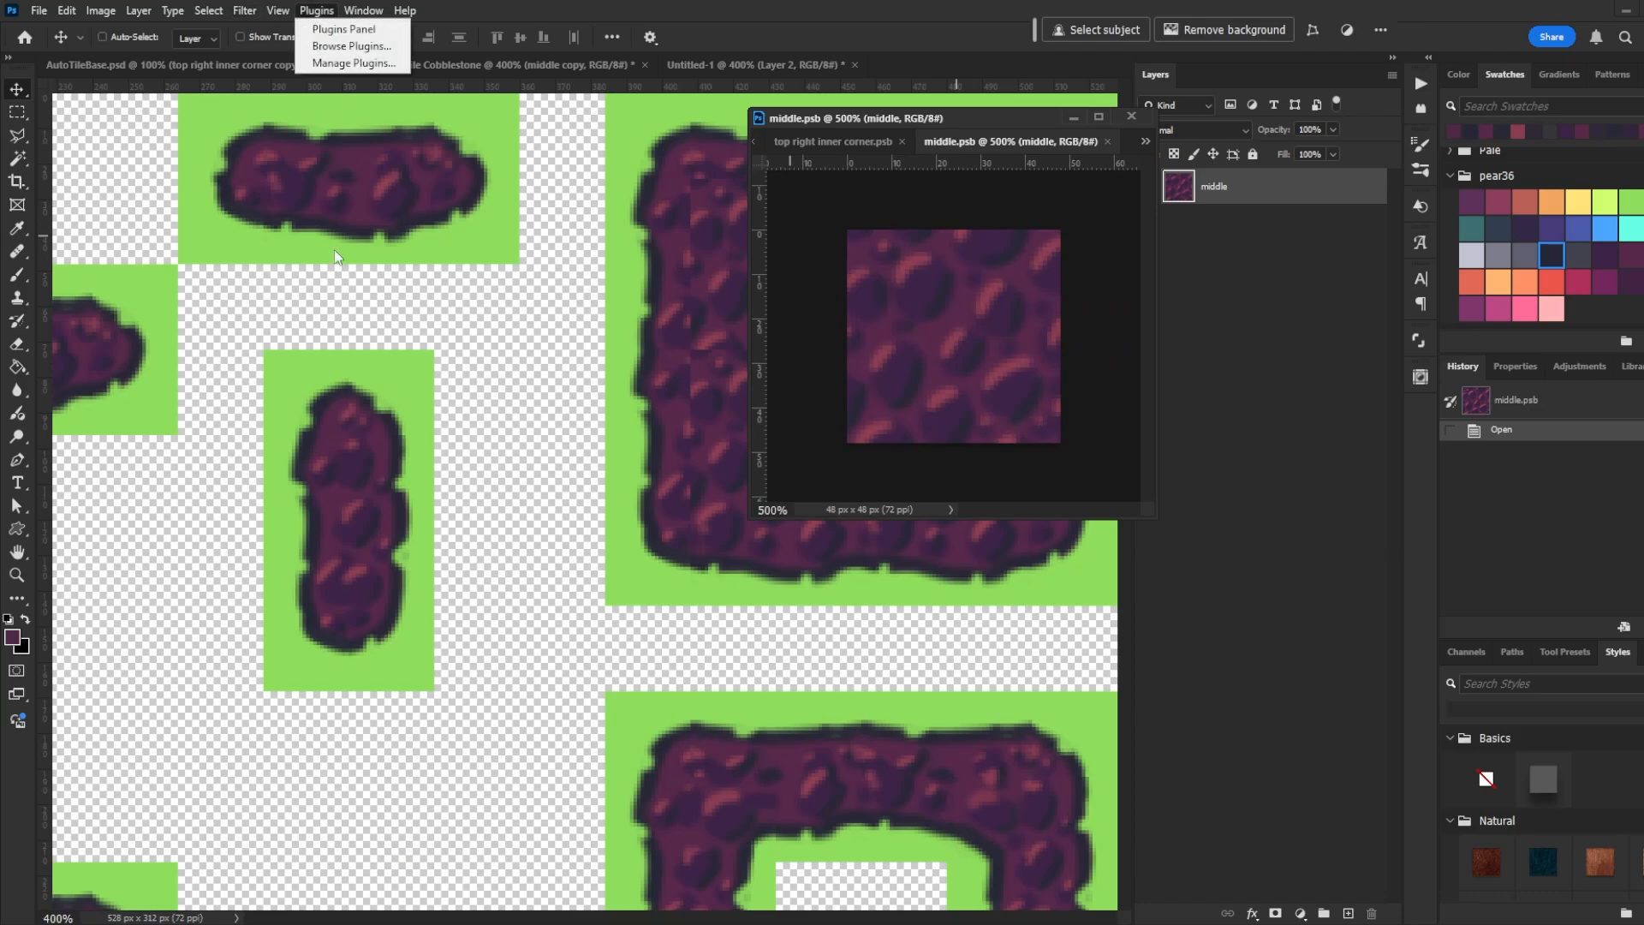
mouse_move(281, 12)
click(334, 310)
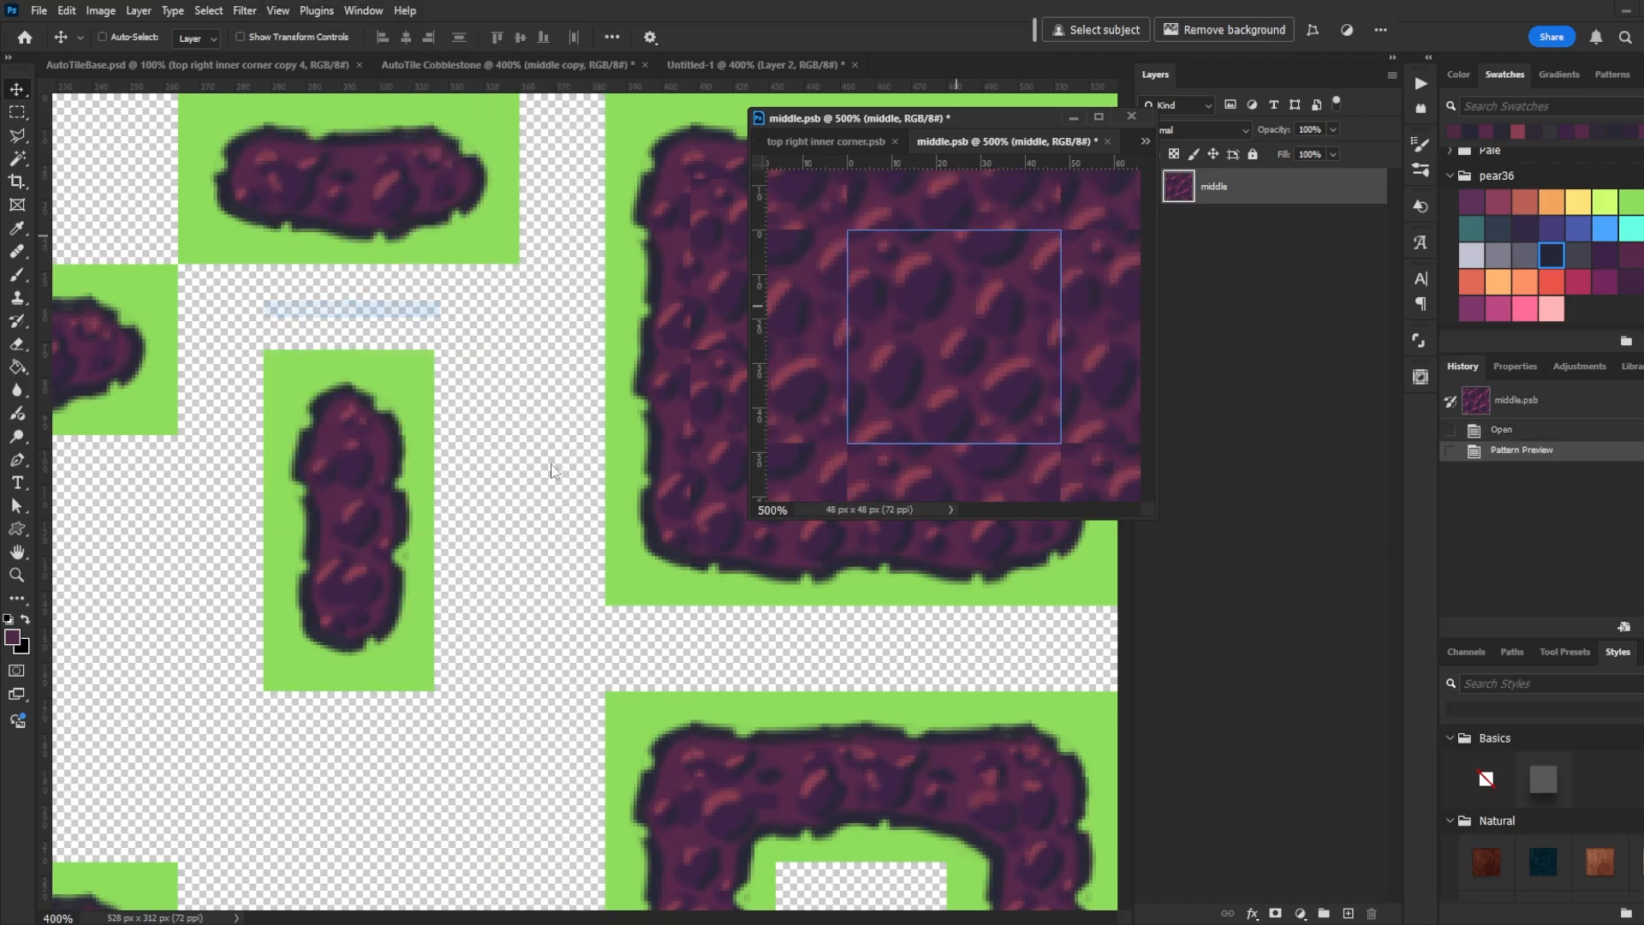
Bring the large block into view beside the middle tile, brush over the seam along the tile's upper edge, and save
click(512, 470)
drag(512, 470, 252, 504)
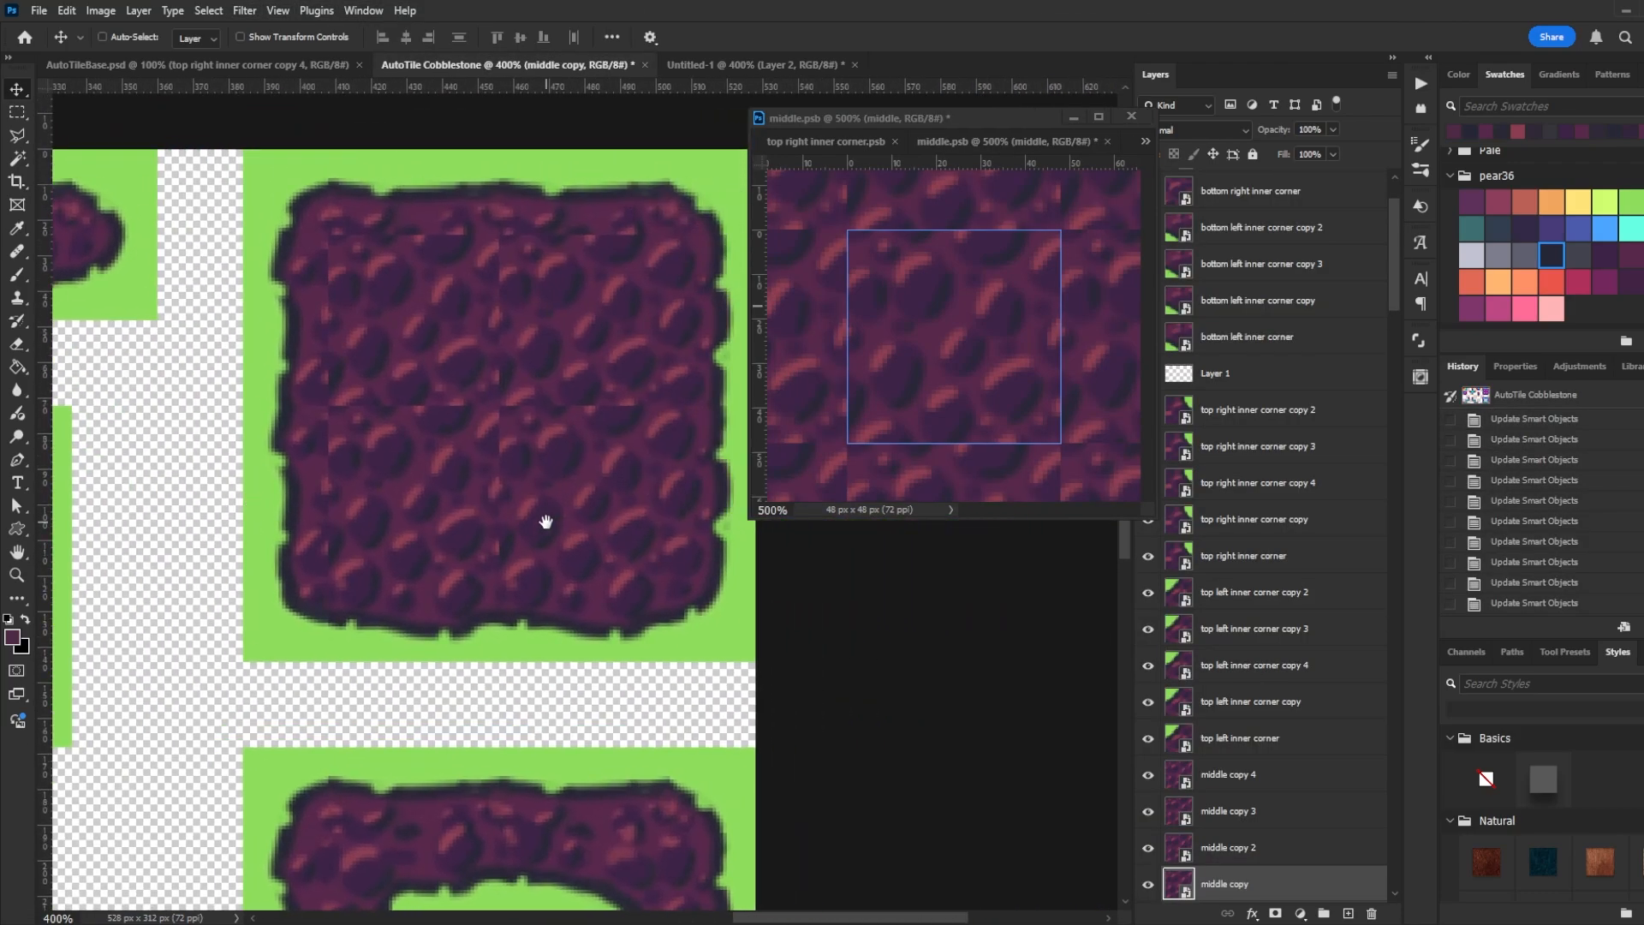
drag(543, 525, 557, 558)
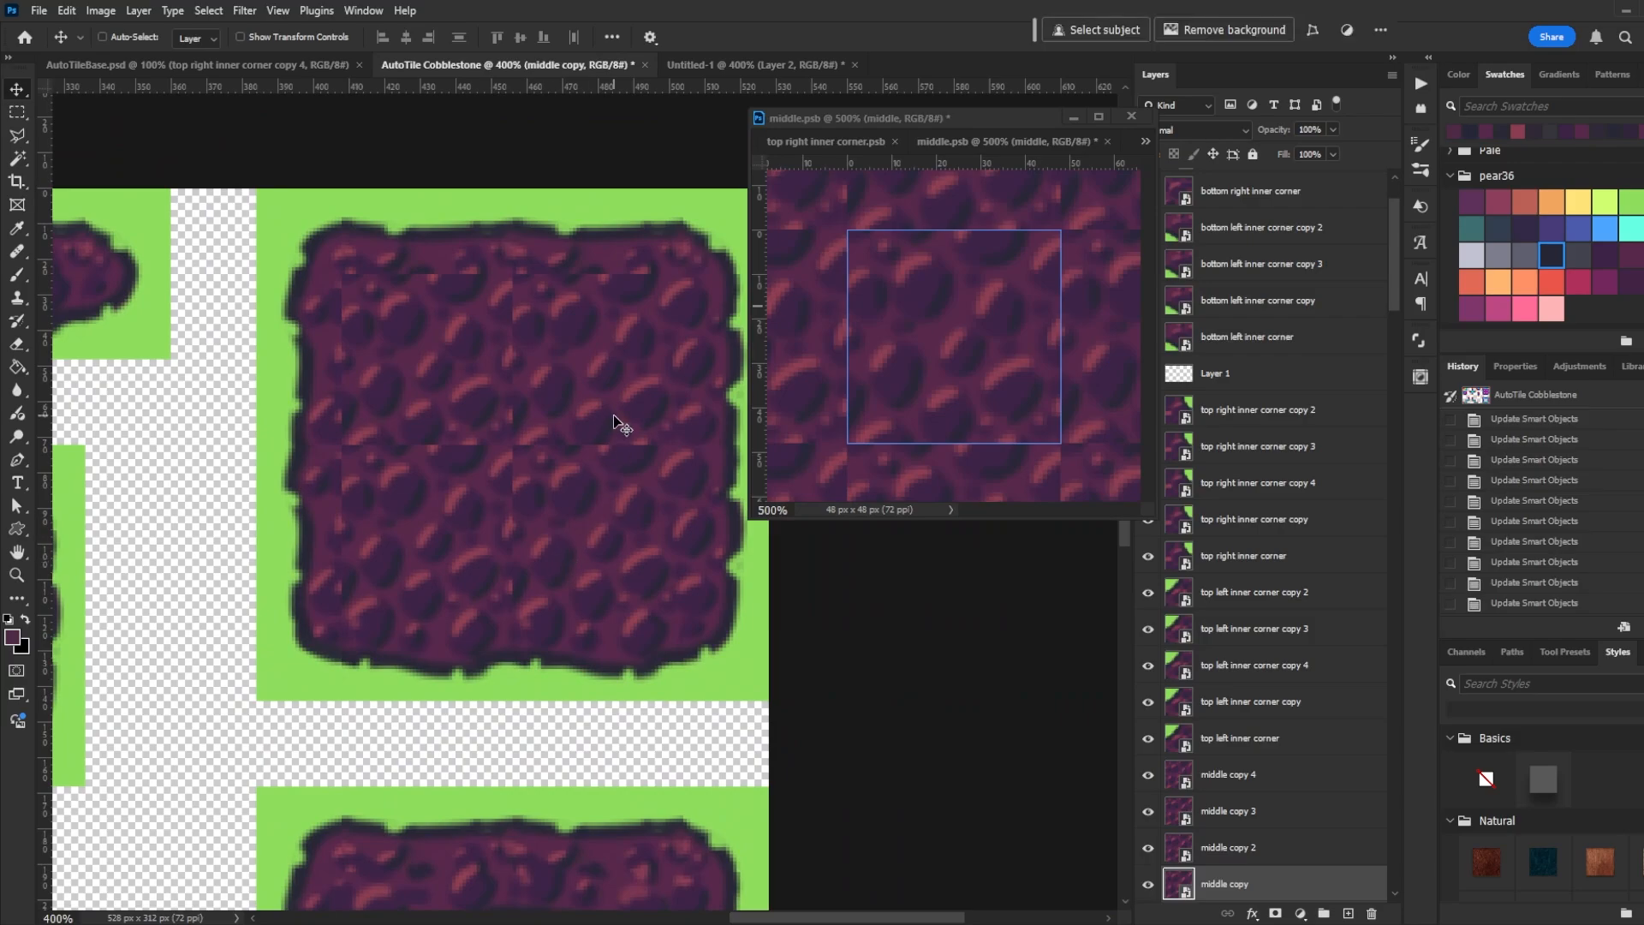
key(b)
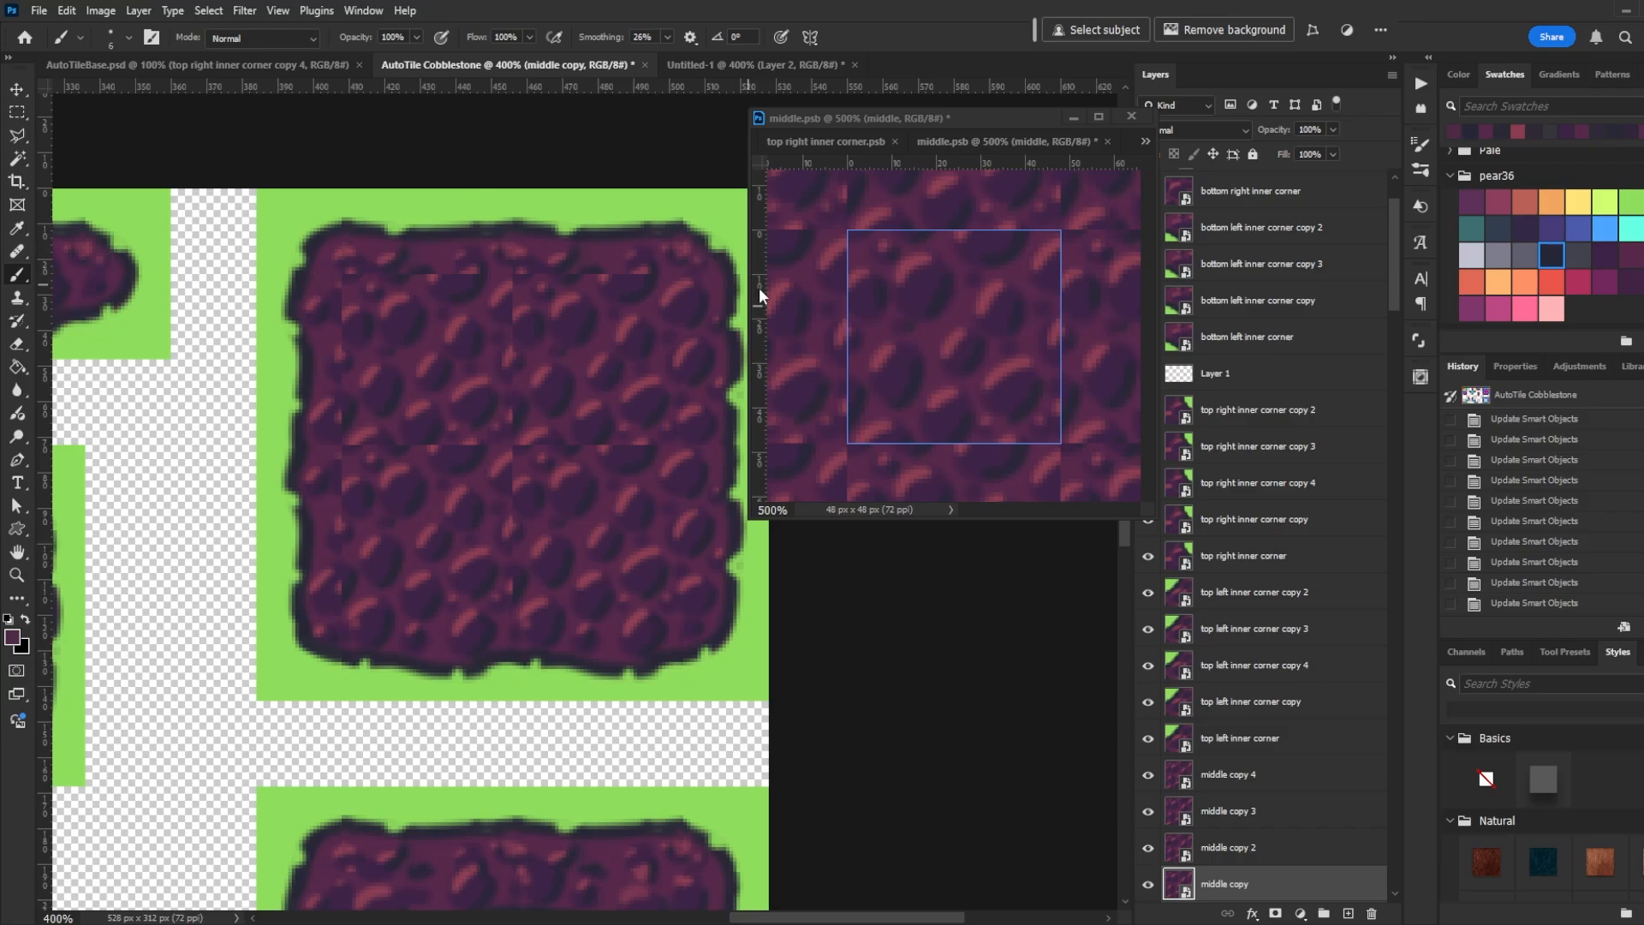
click(921, 263)
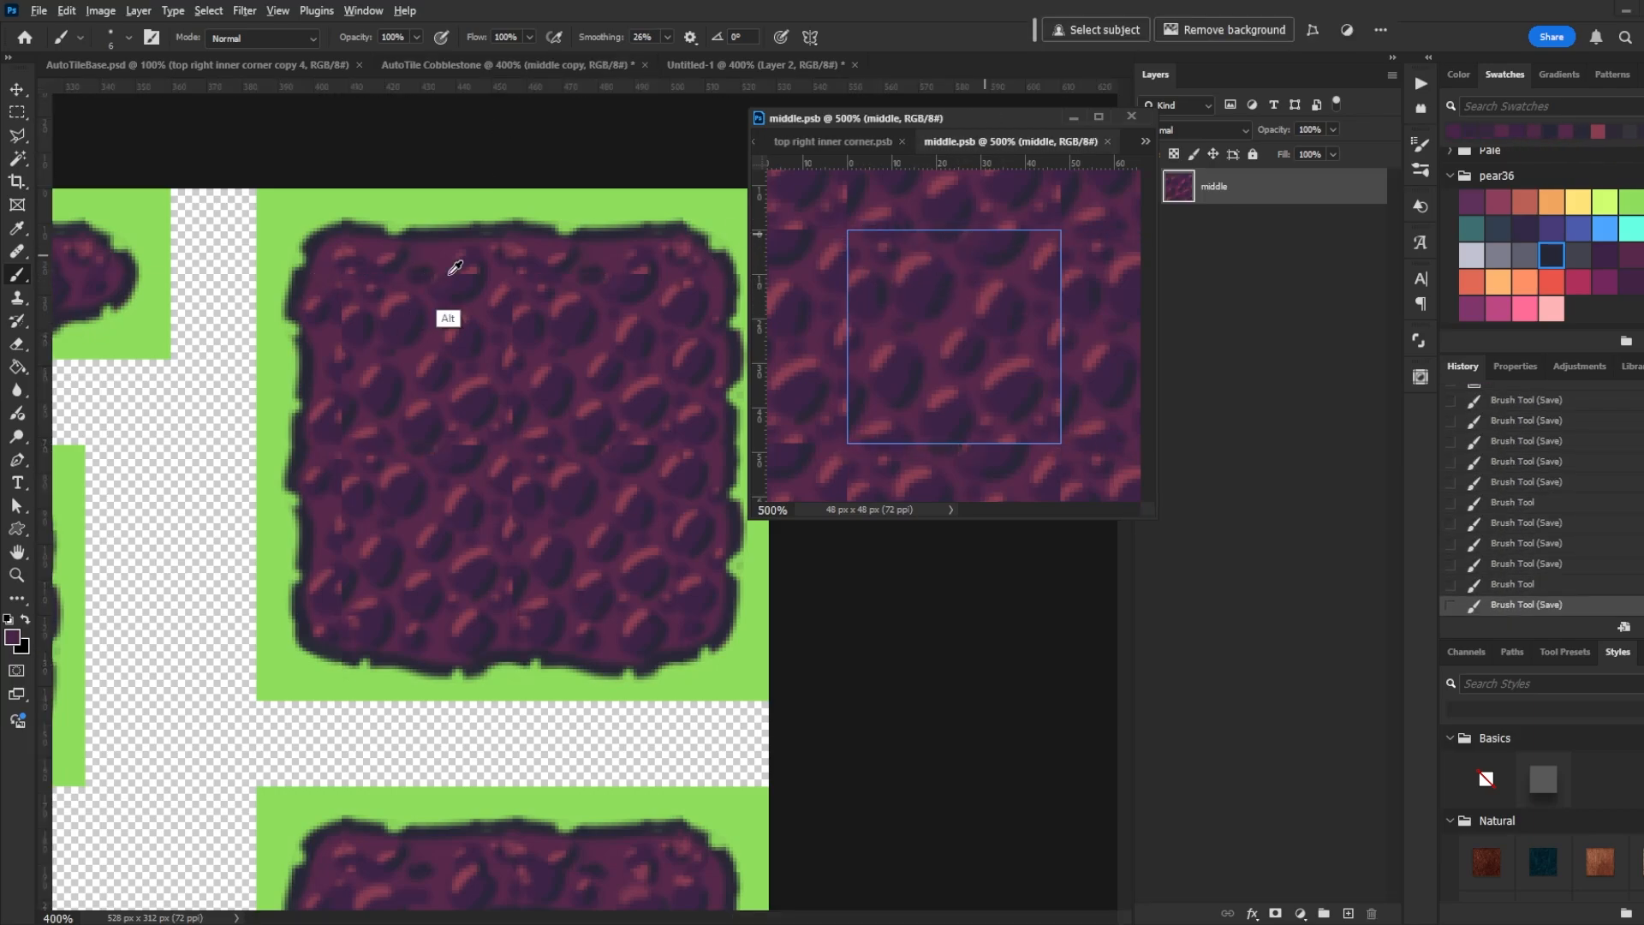
key(ctrl+s)
Blend the upper part of the middle tile's left edge with purples sampled from nearby stones and save
alt+click(864, 322)
alt+click(888, 275)
drag(874, 278, 866, 268)
key(ctrl+z)
alt+click(866, 283)
click(863, 297)
key(ctrl+s)
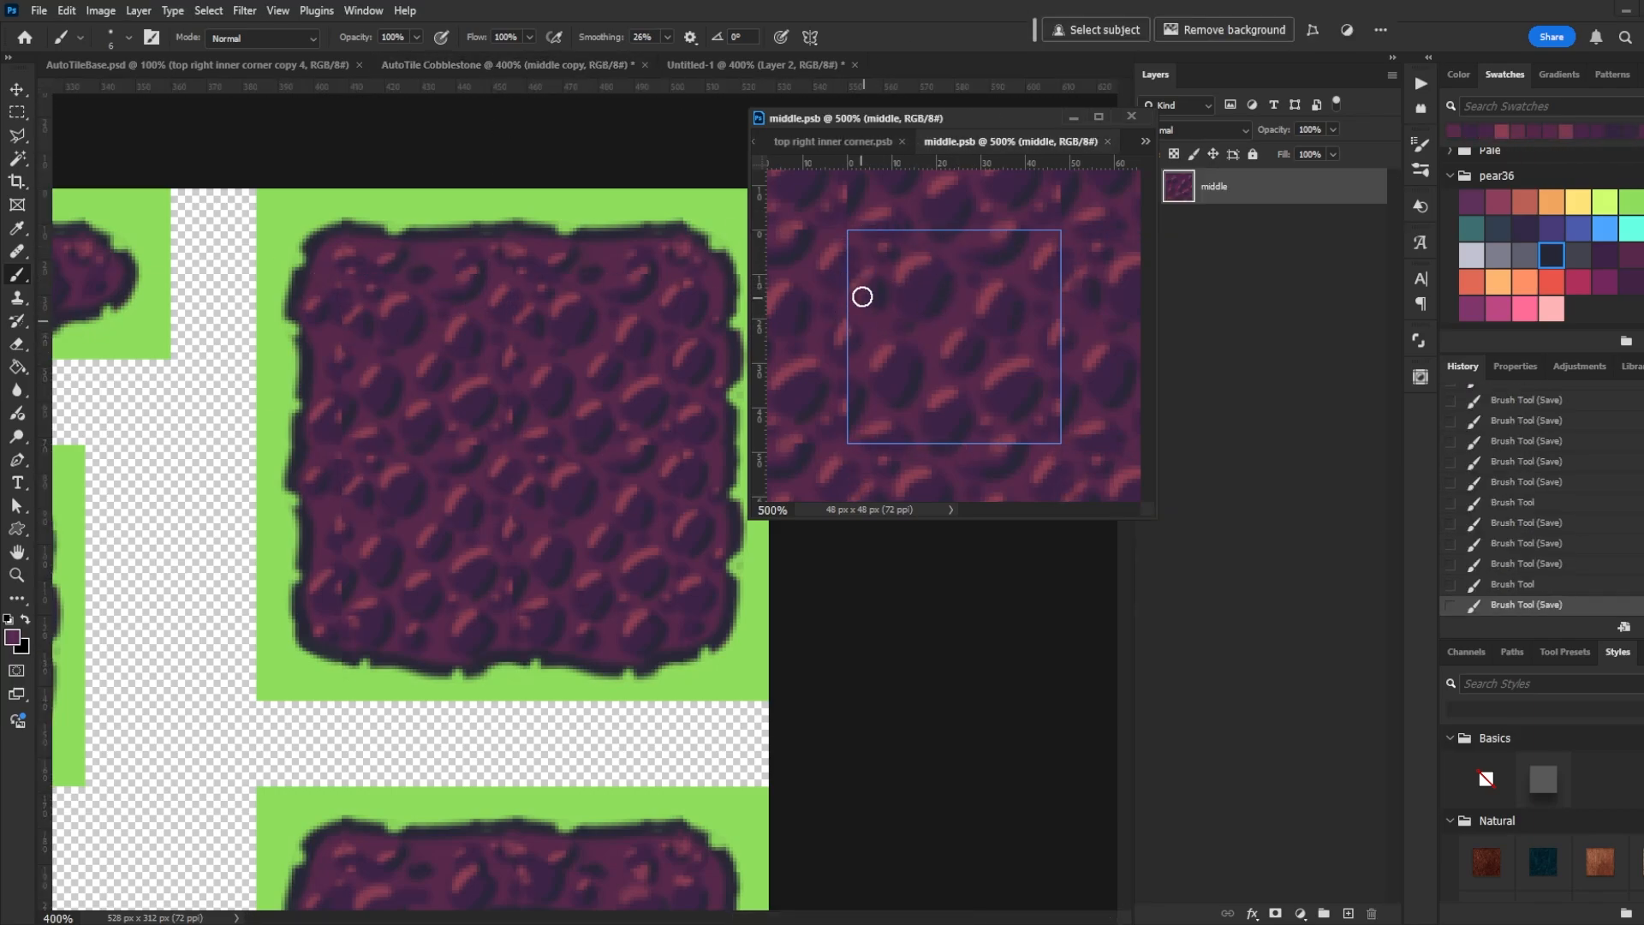
Dab dark purple on the middle tile's lower left edge, add a reddish highlight to the stone at its upper right, and save
alt+click(470, 356)
click(853, 403)
key(ctrl+s)
alt+click(985, 300)
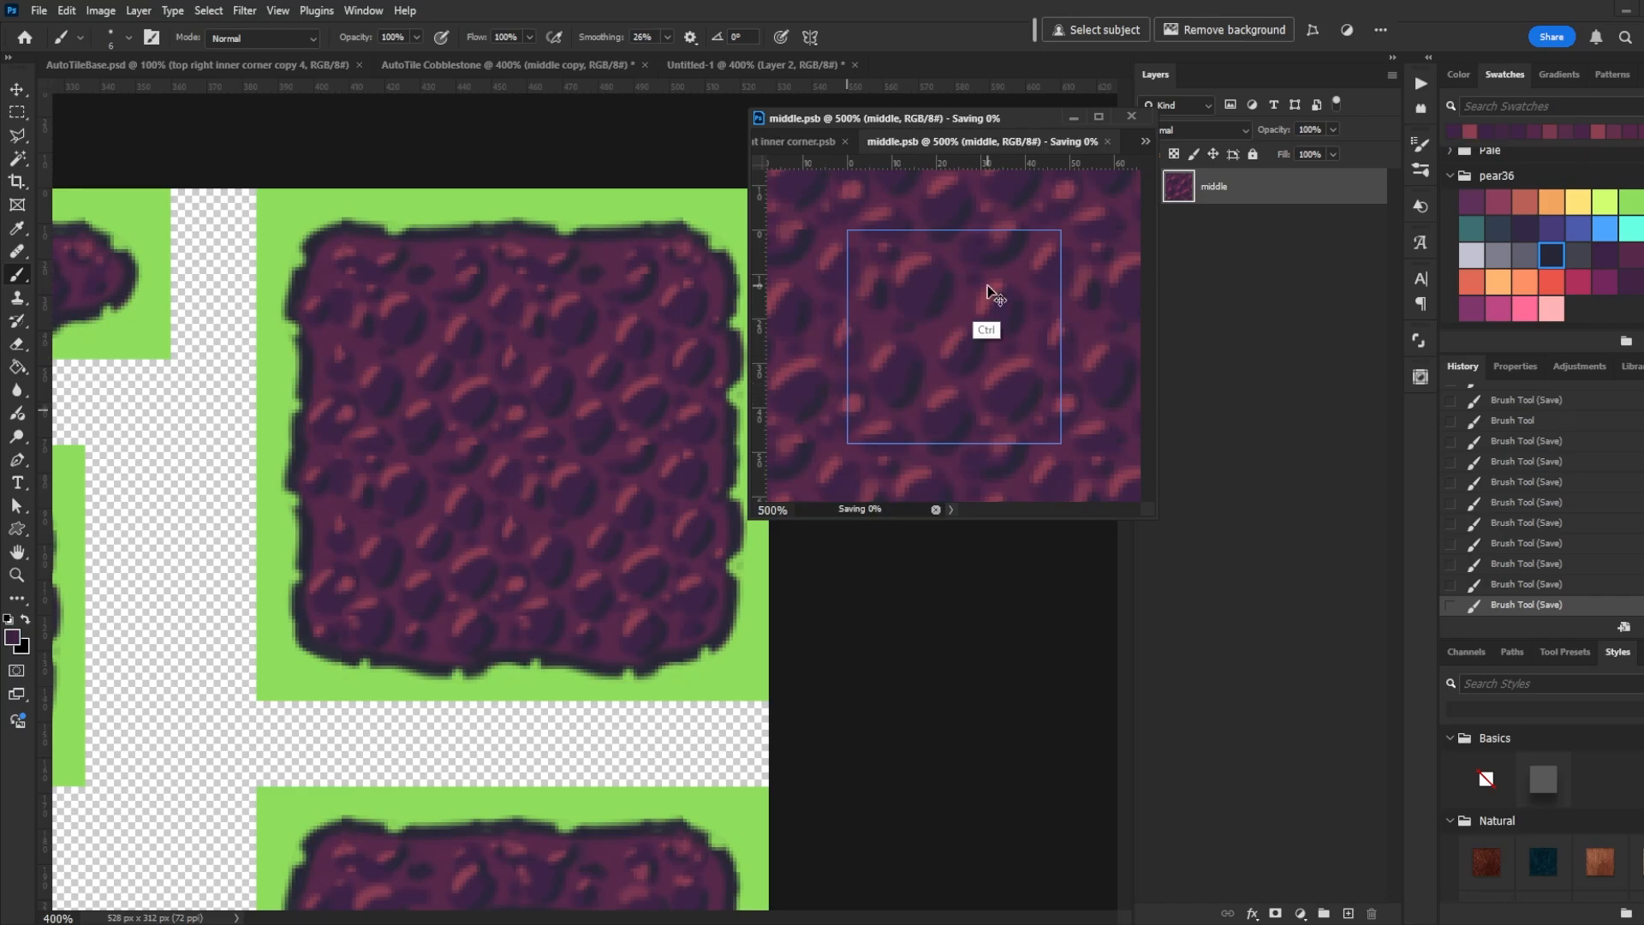
alt+click(986, 296)
drag(985, 249, 1015, 238)
key(ctrl+s)
Retouch the stones along the middle tile's left edge with sampled colours while checking the sheet's other tiles, and save
alt+click(1025, 319)
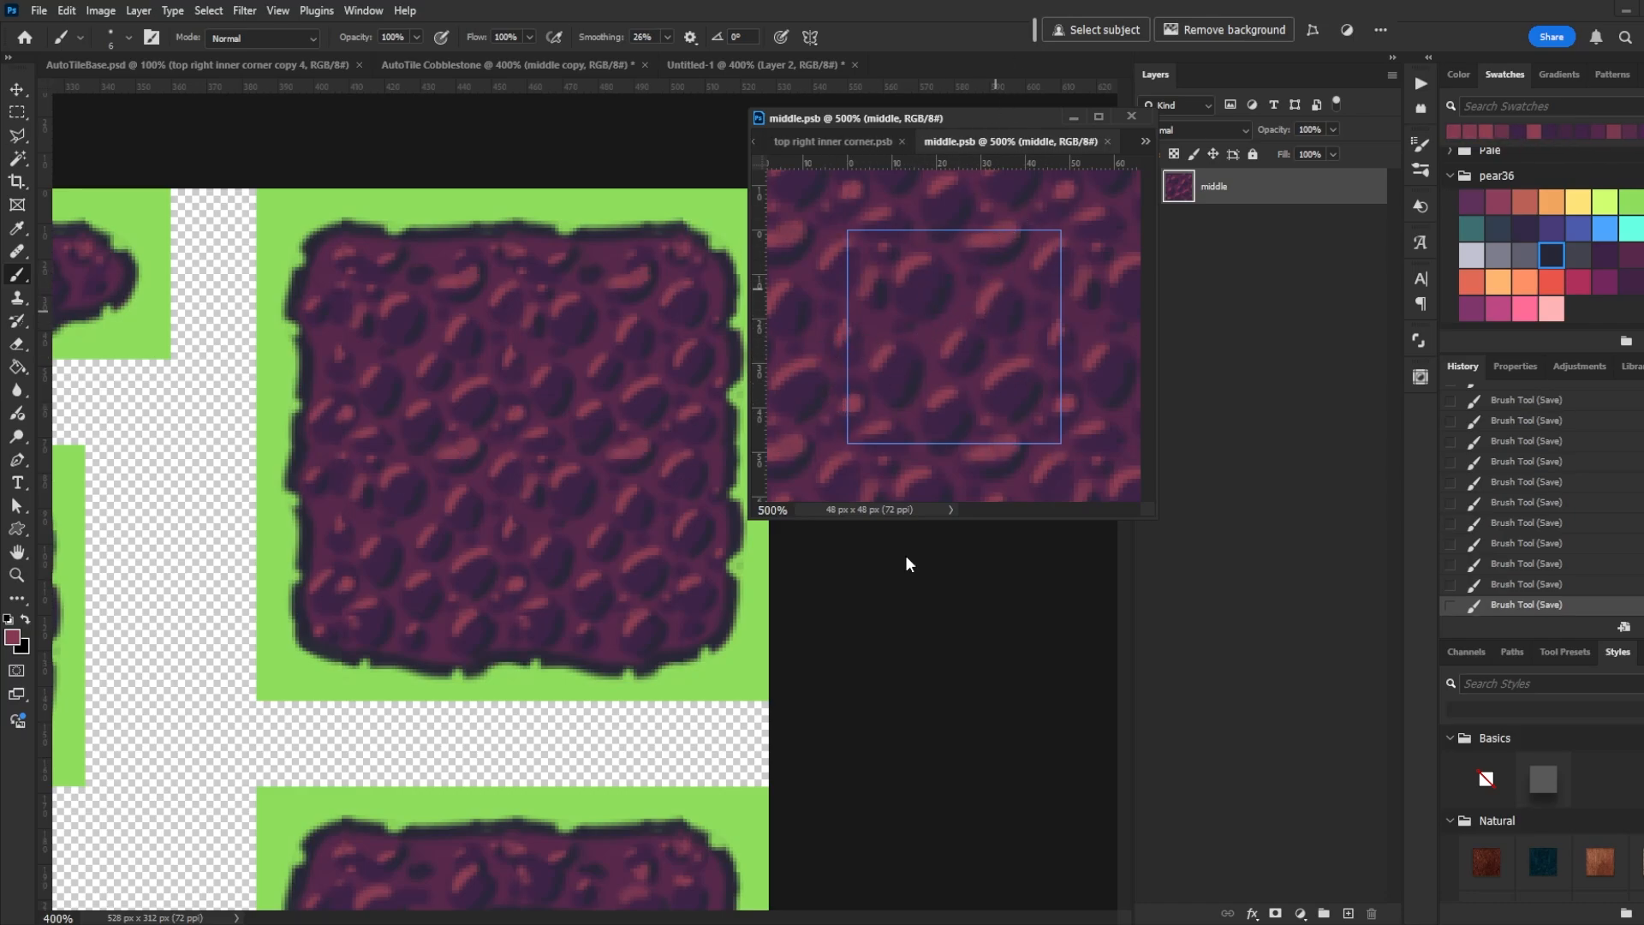
alt+click(1028, 335)
drag(223, 753, 685, 428)
drag(240, 223, 685, 728)
click(862, 342)
alt+click(856, 442)
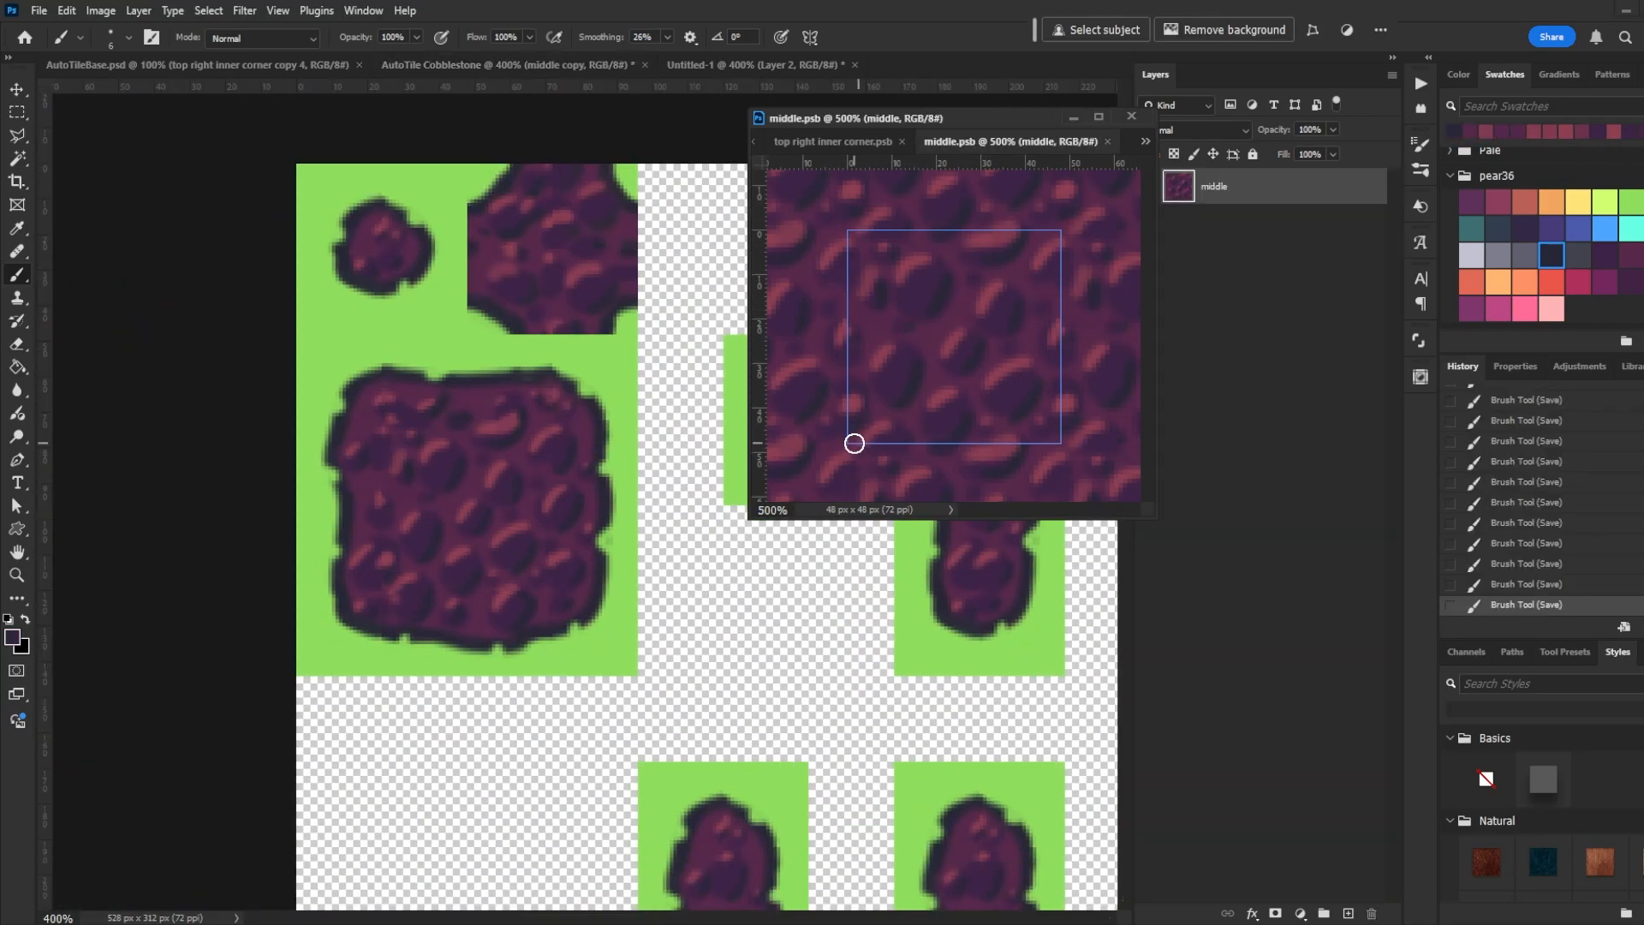
key(ctrl+s)
Review the whole tile sheet at 100% and close the floating smart object window
drag(985, 736, 866, 583)
drag(606, 560, 1002, 663)
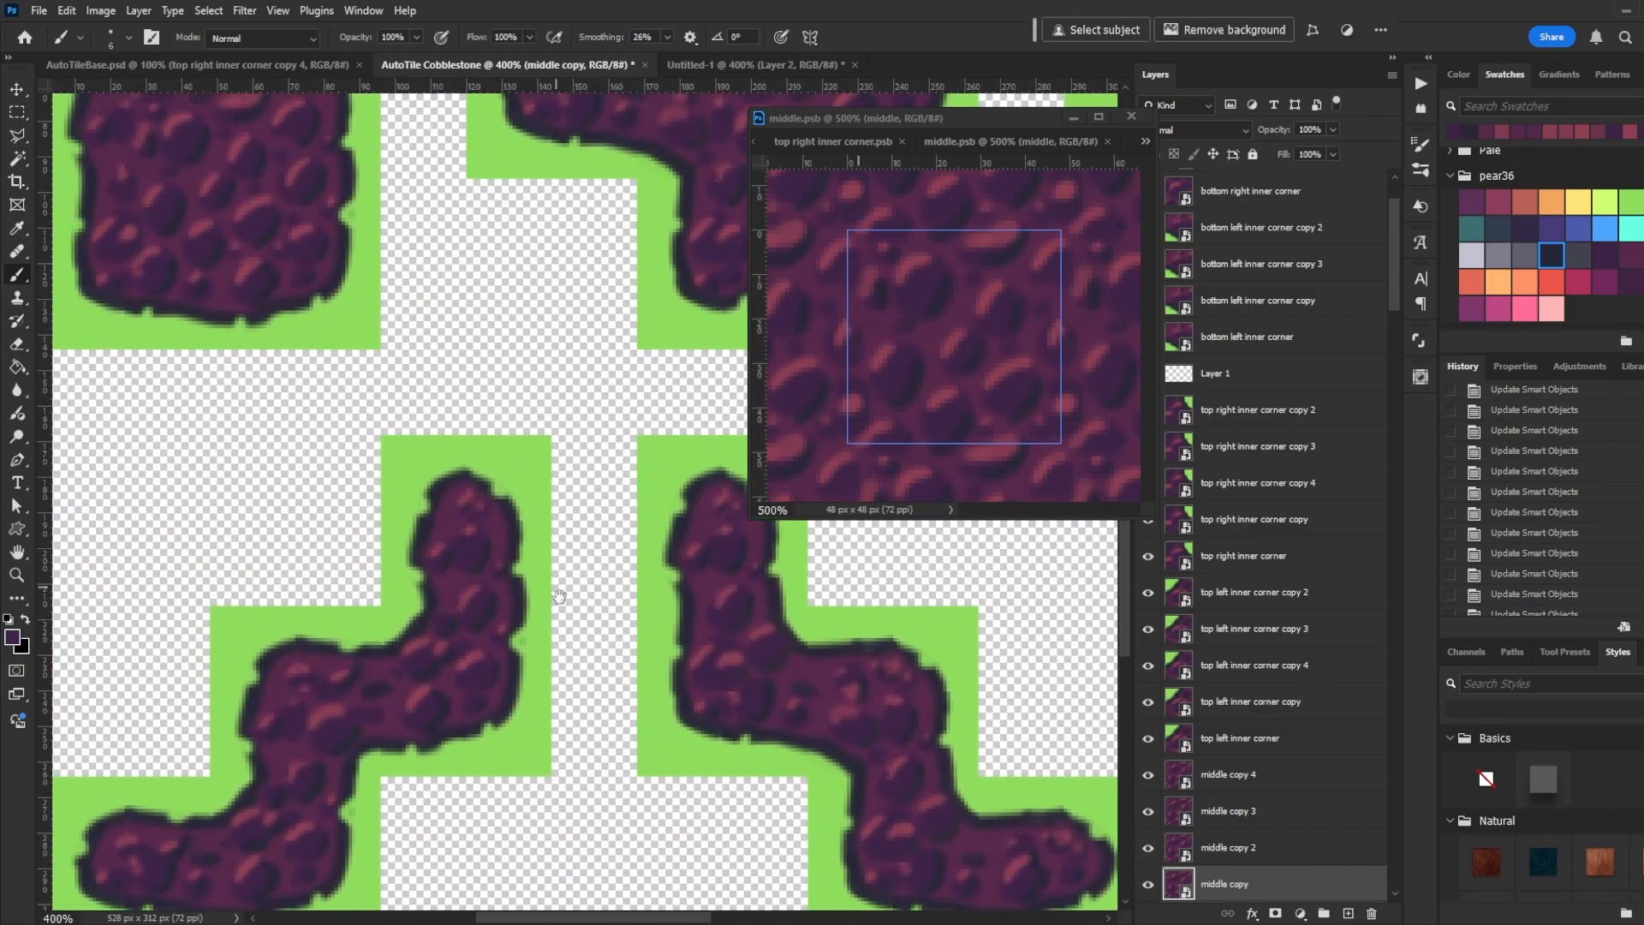
drag(575, 606, 619, 511)
key(ctrl+1)
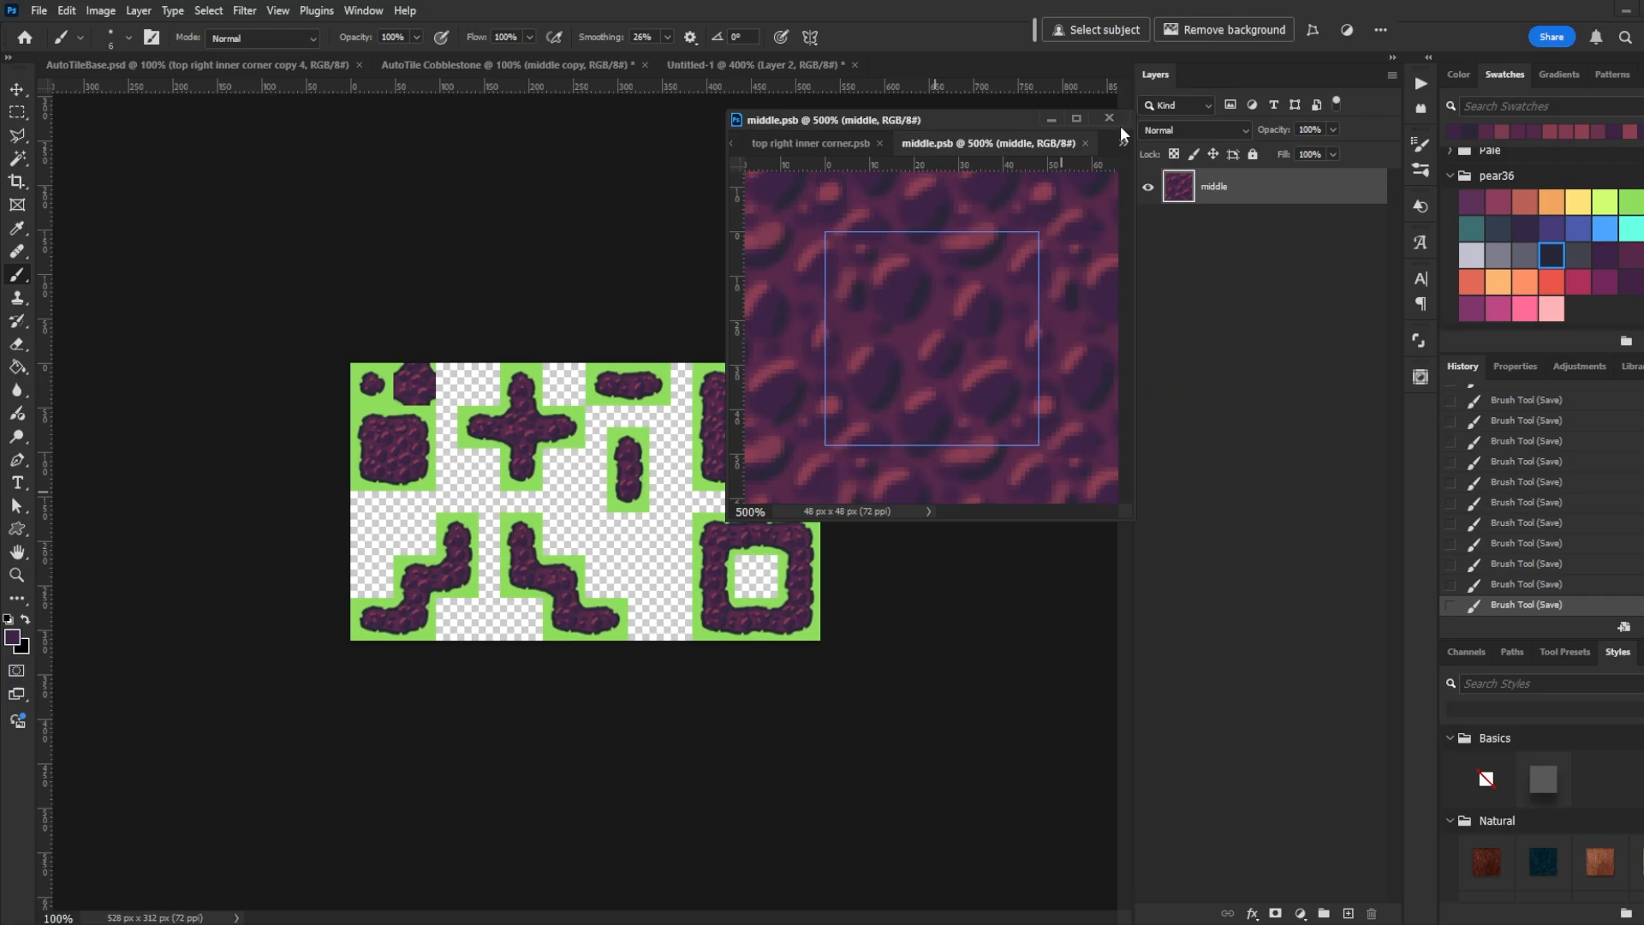
click(1132, 116)
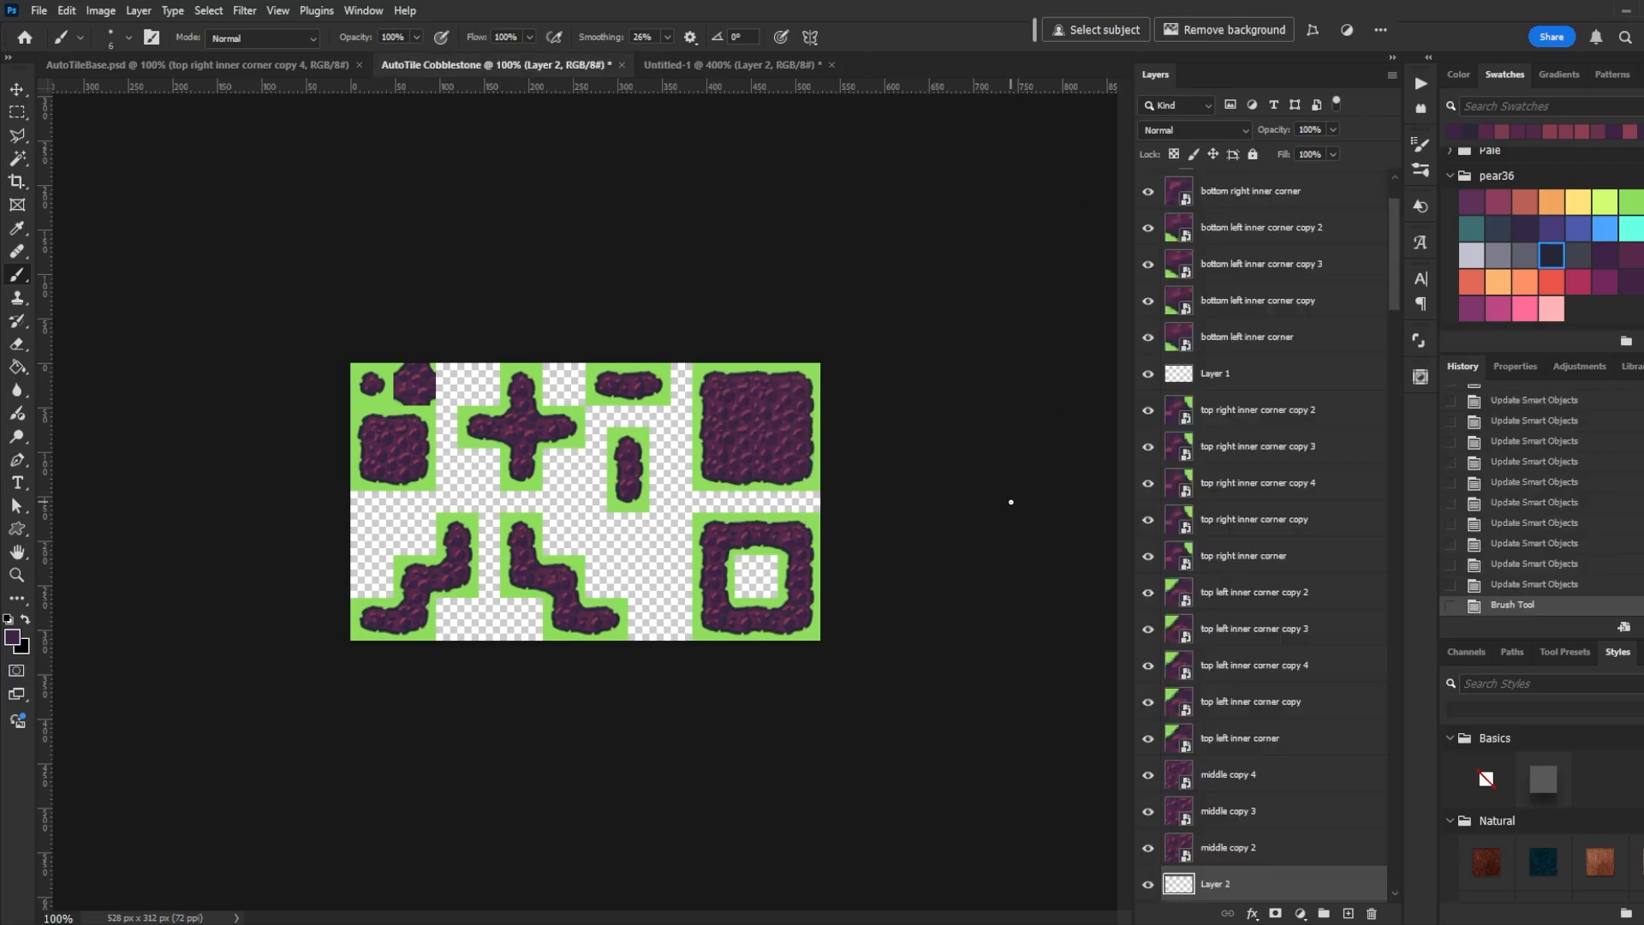
Save the tile sheet on the computer over AutoTile Cobblestone.psd in the Custom Asset Tutorial folder, with Maximize Compatibility on
key(ctrl+s)
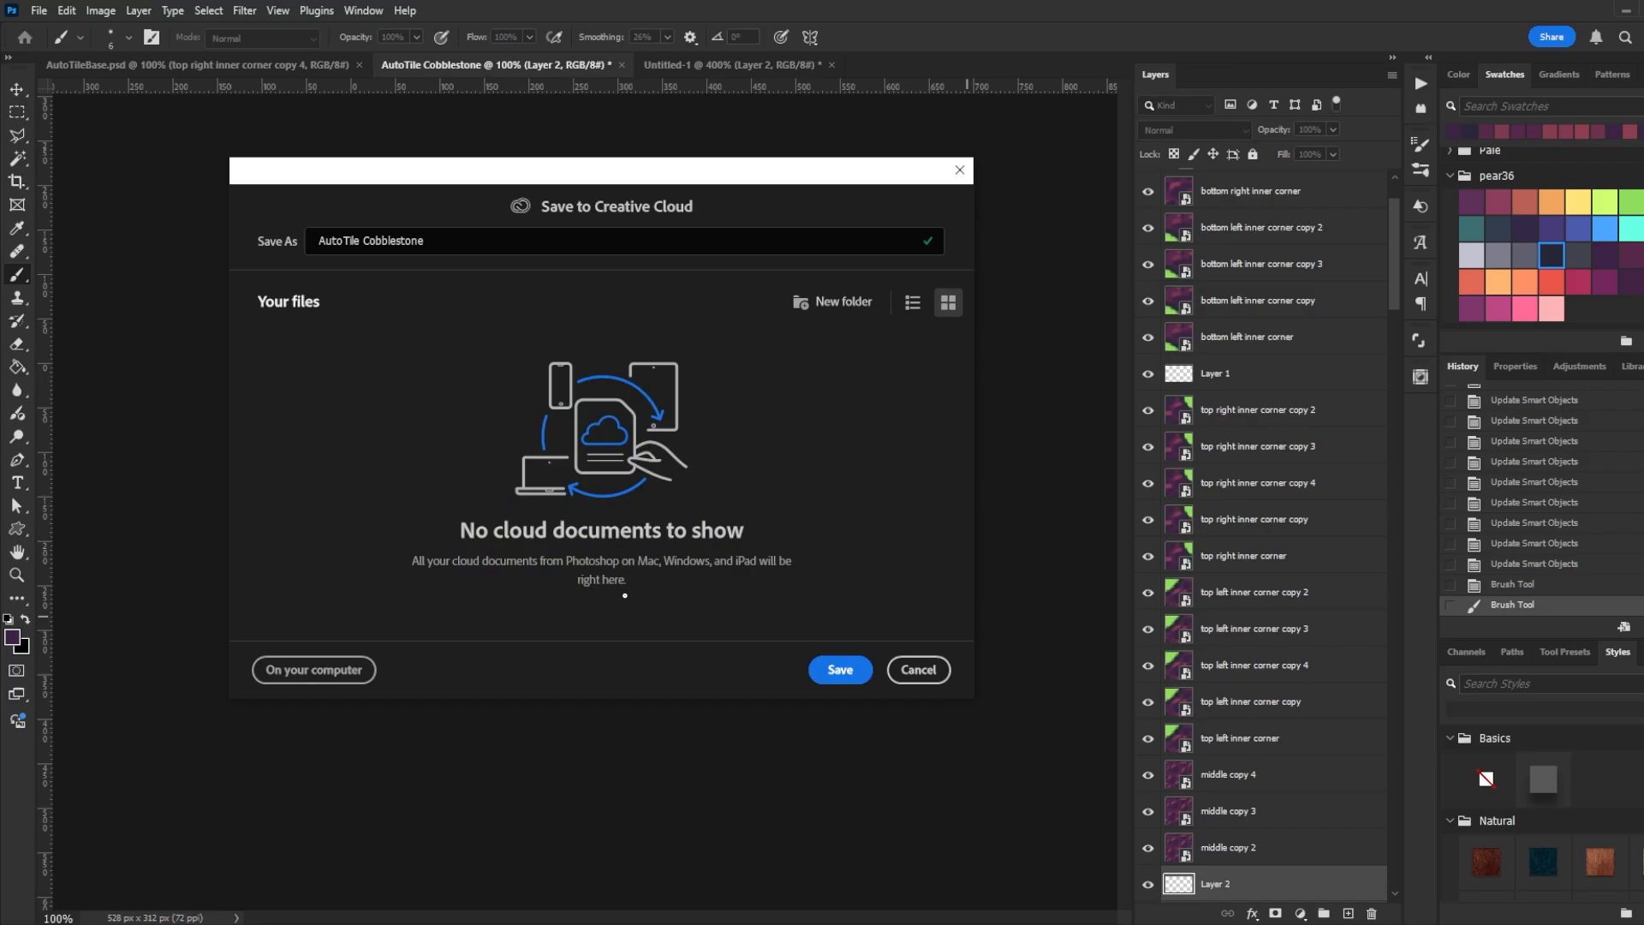
click(336, 677)
double_click(604, 522)
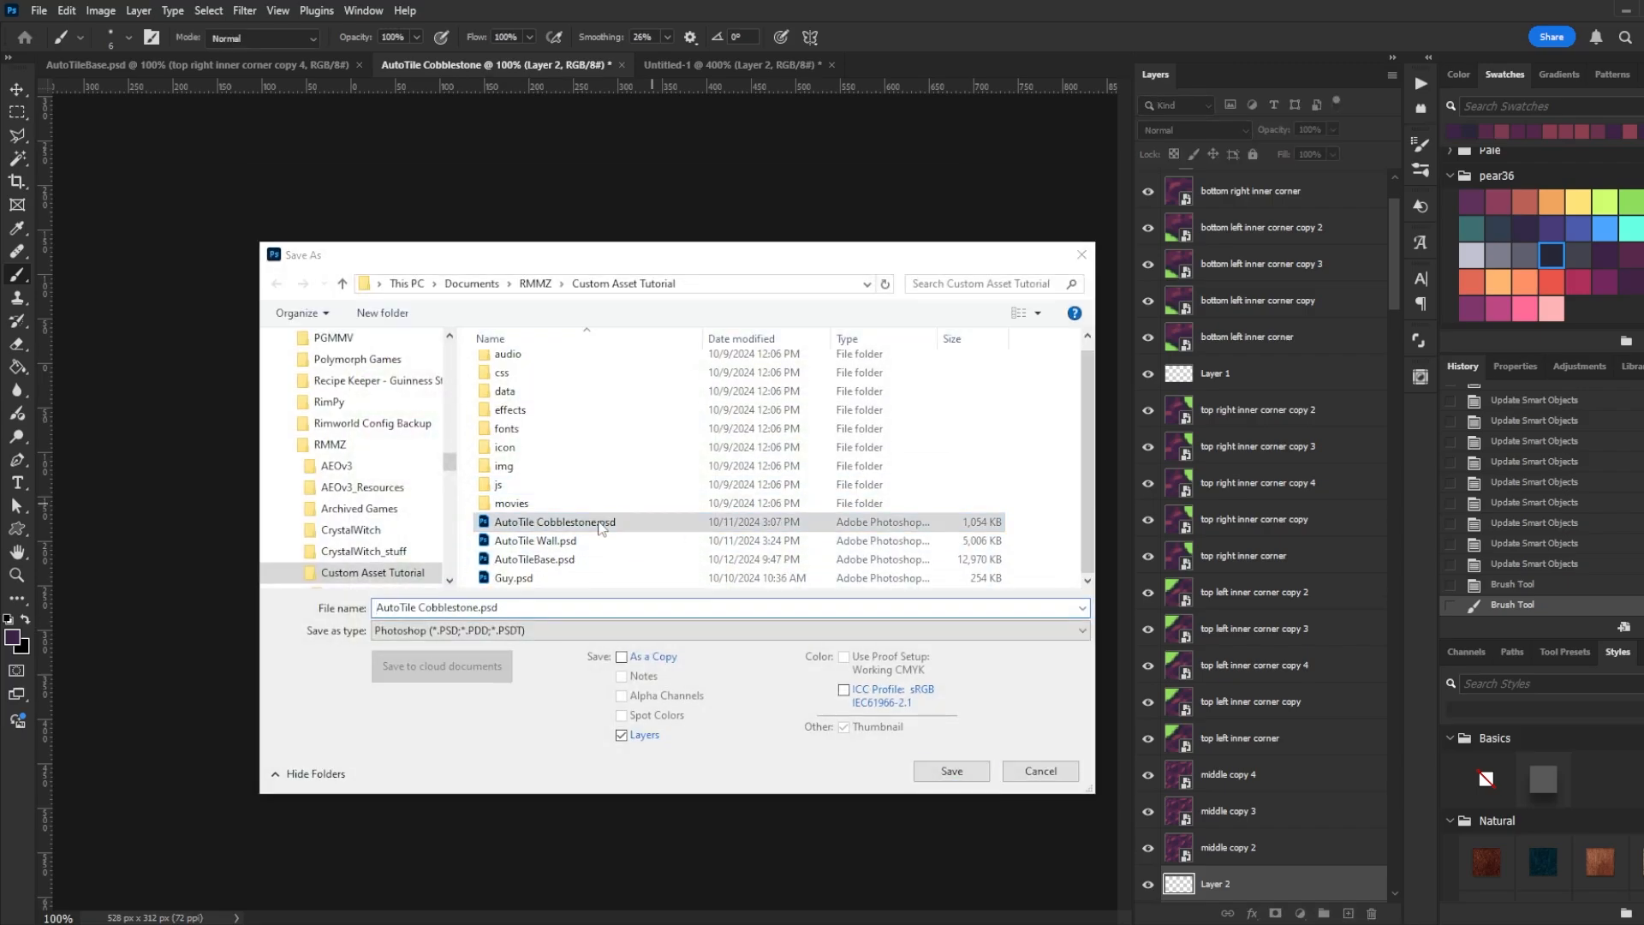
click(895, 471)
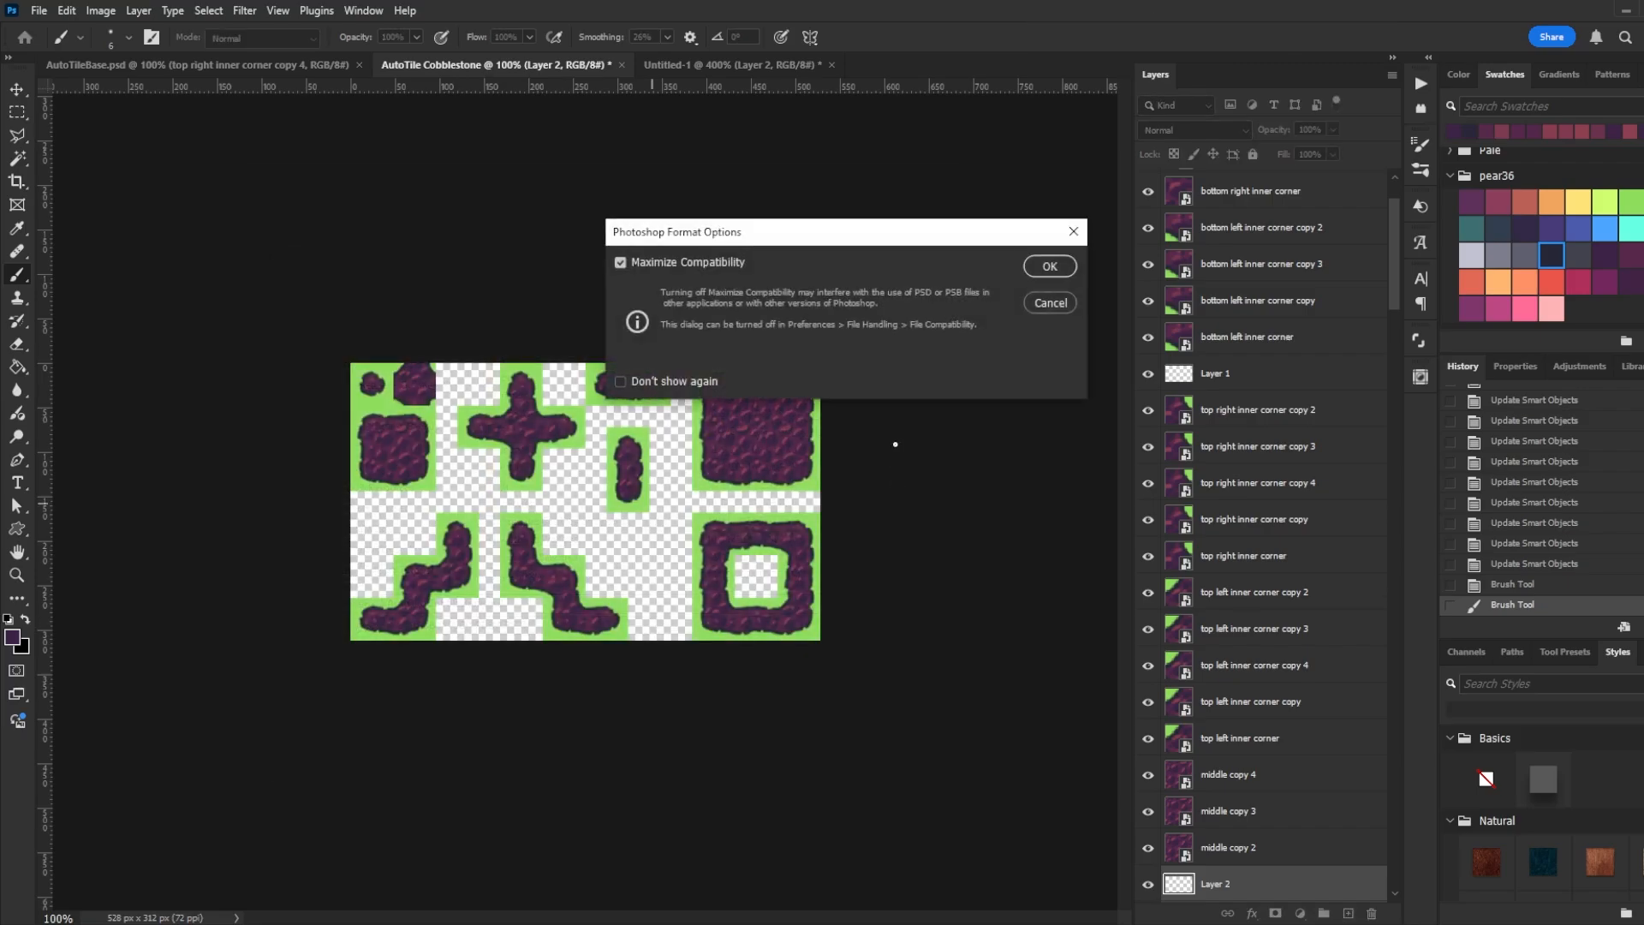
click(1058, 269)
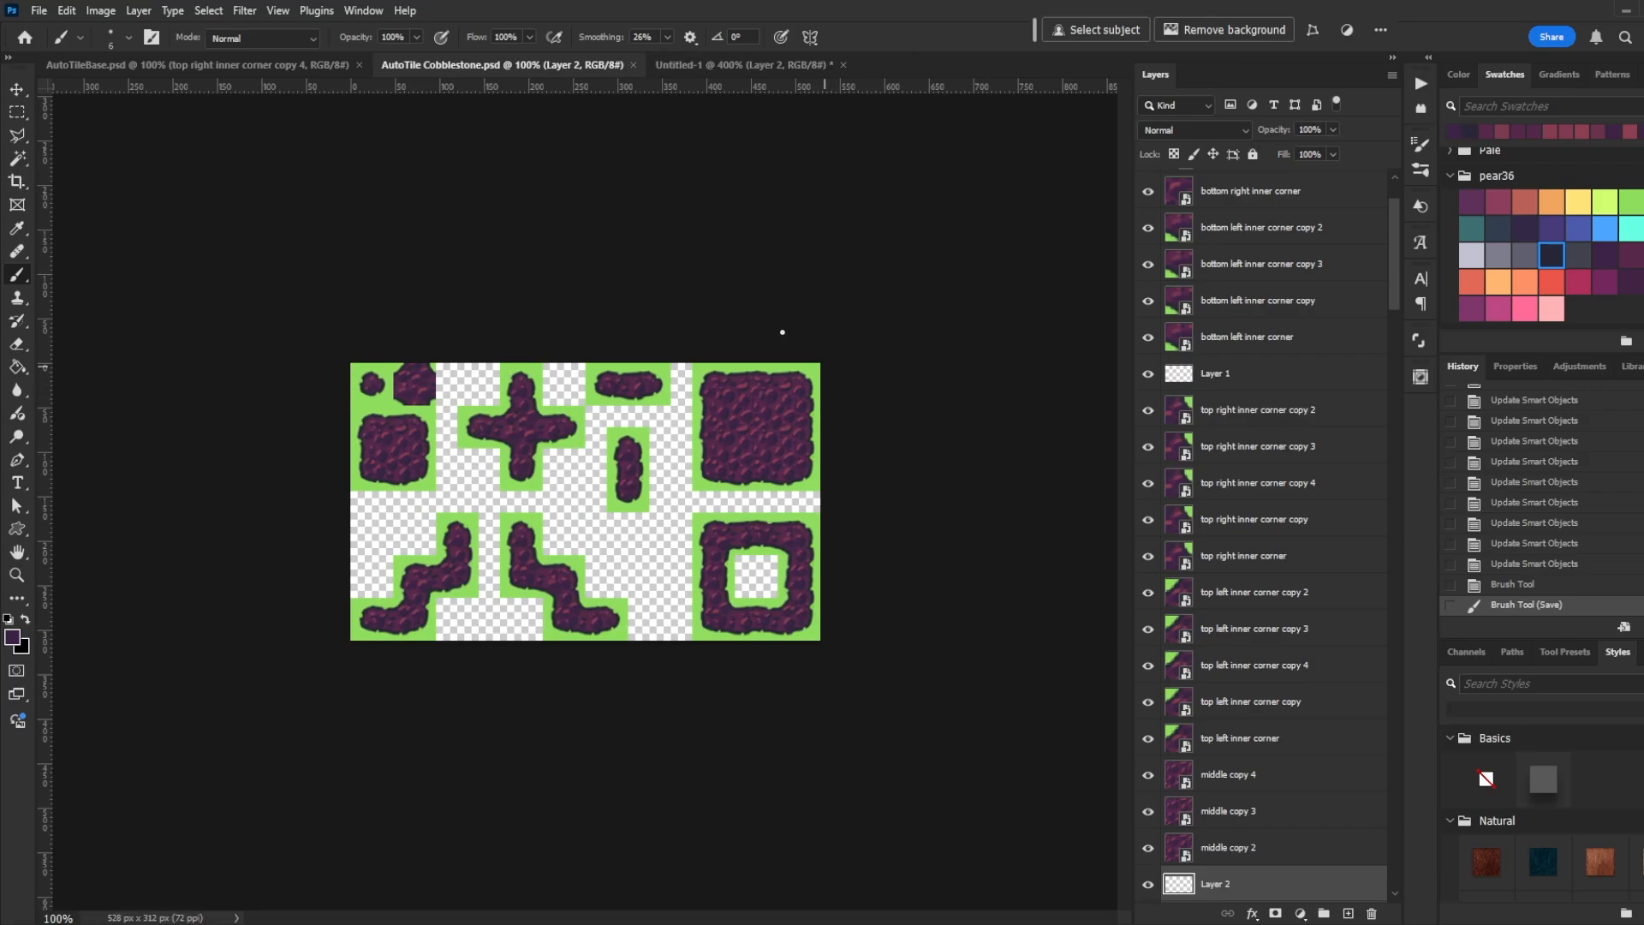
Open Outside_A2.png from the Custom Asset Tutorial project's img/tilesets folder
click(34, 10)
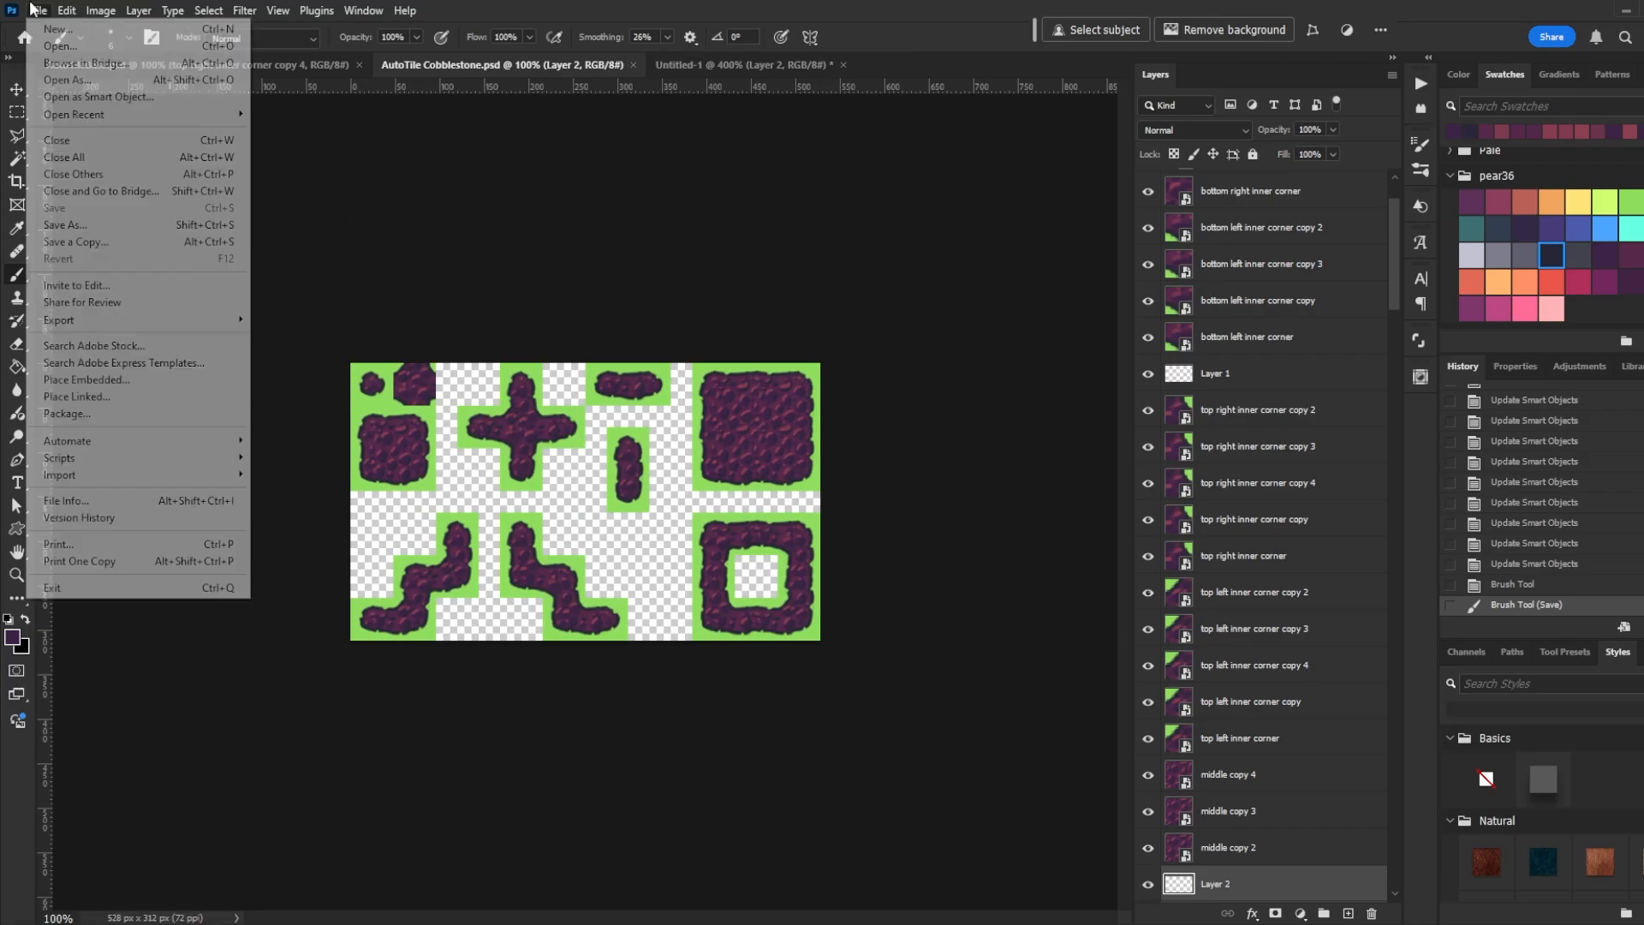
click(43, 48)
double_click(509, 477)
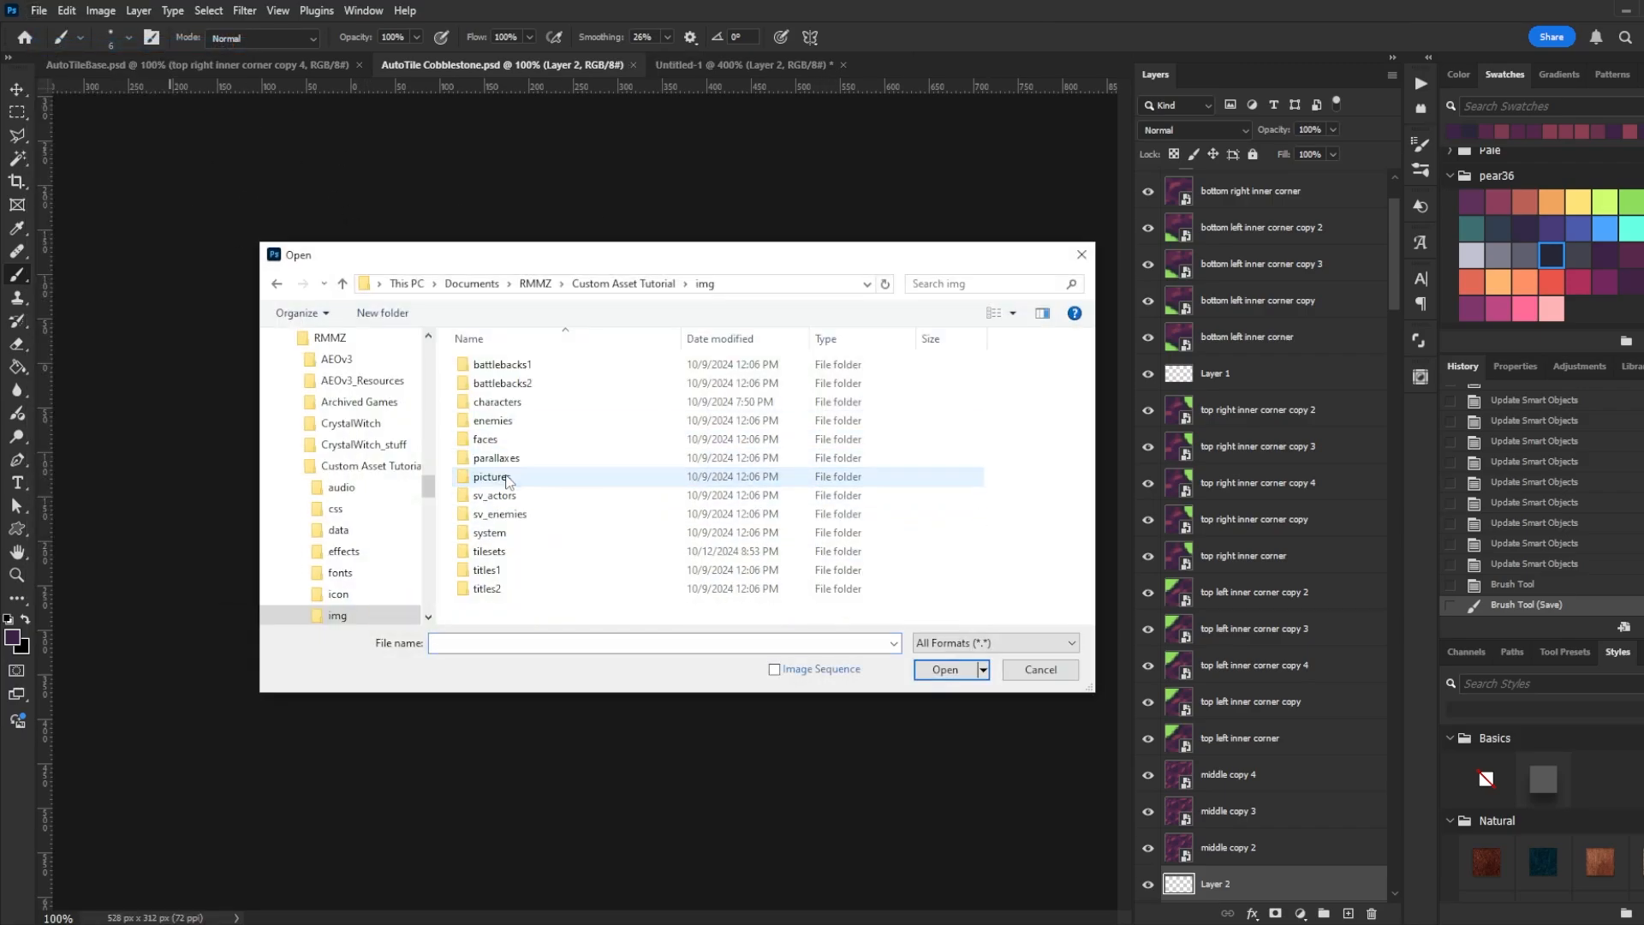
click(524, 553)
double_click(524, 552)
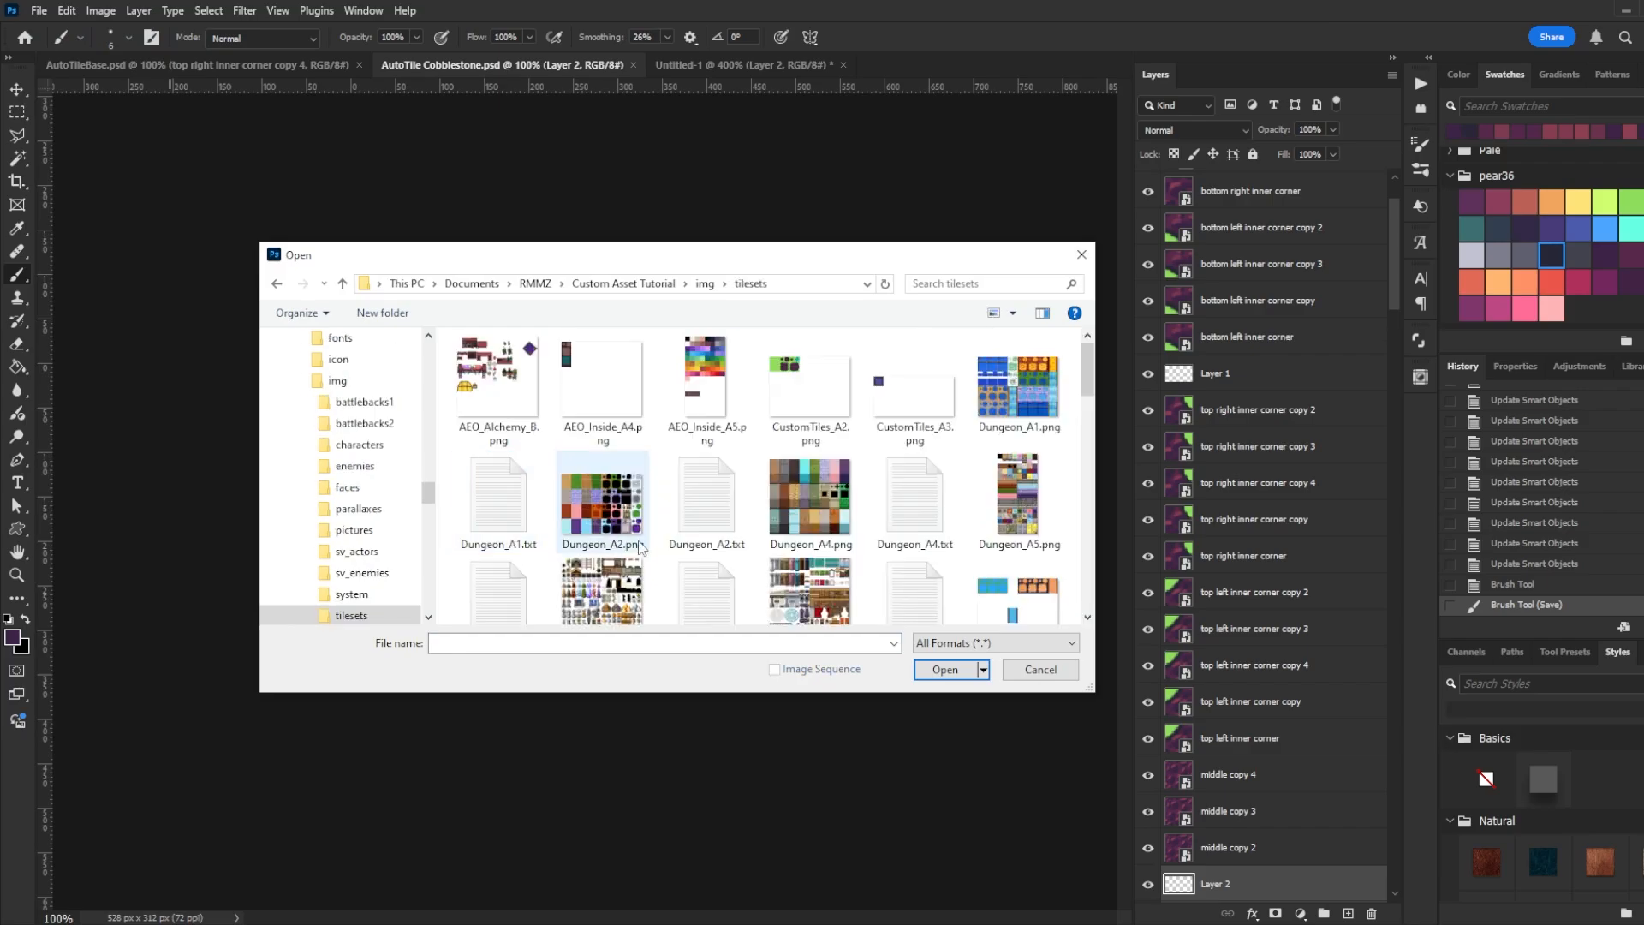
scroll(738, 511, down, 2)
scroll(738, 511, down, 2)
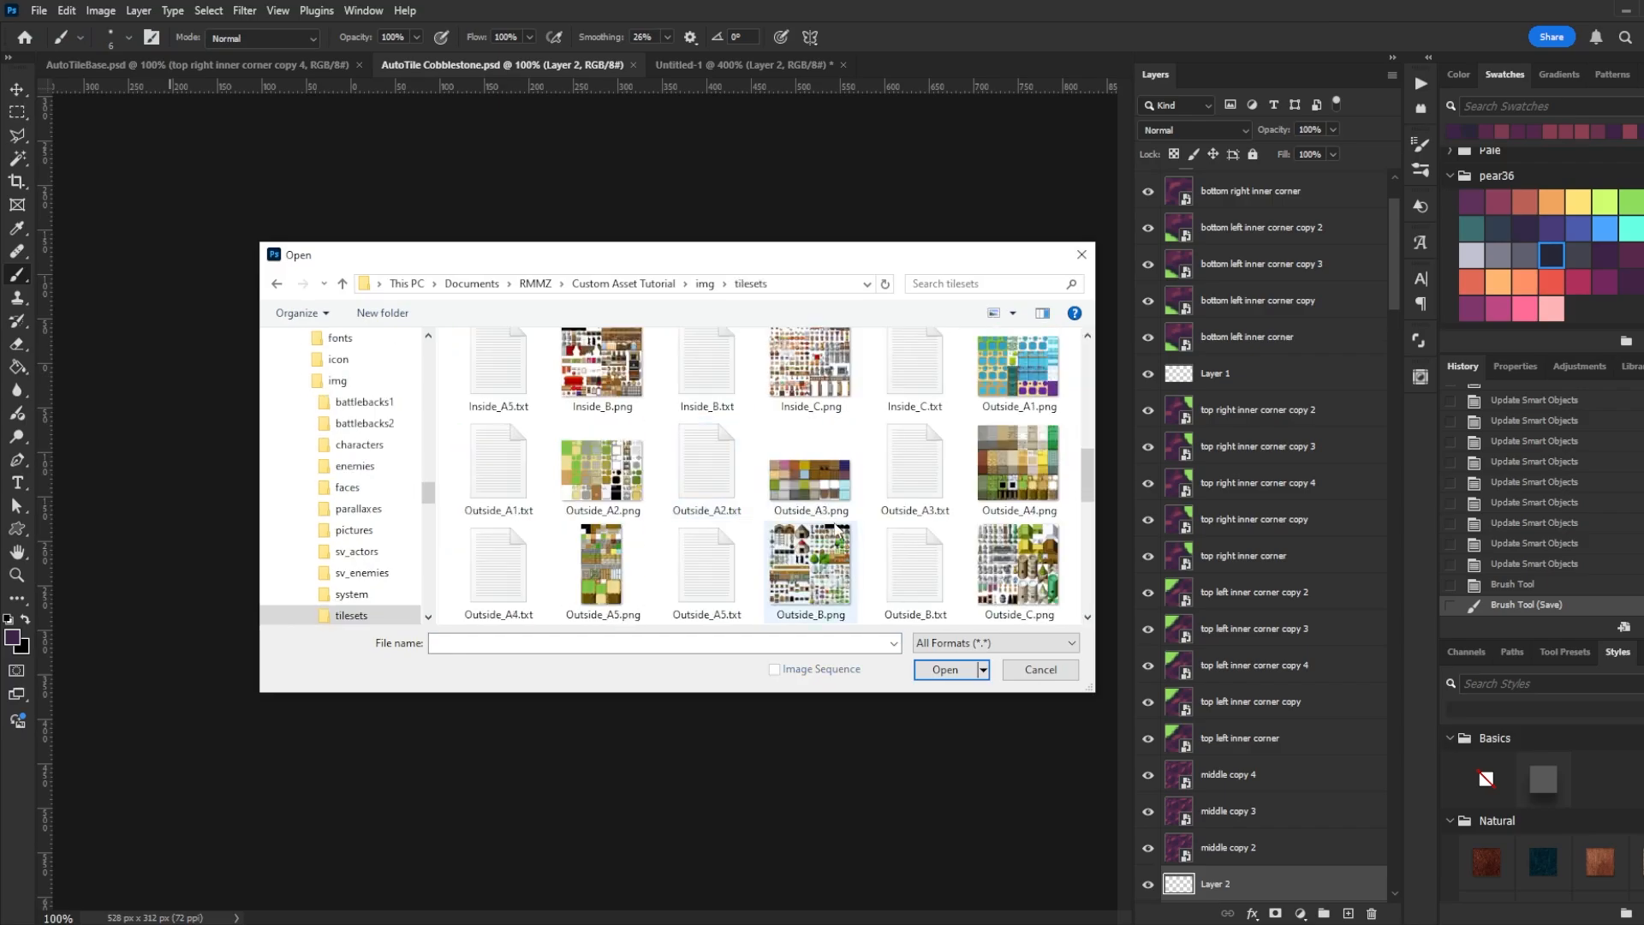
double_click(602, 469)
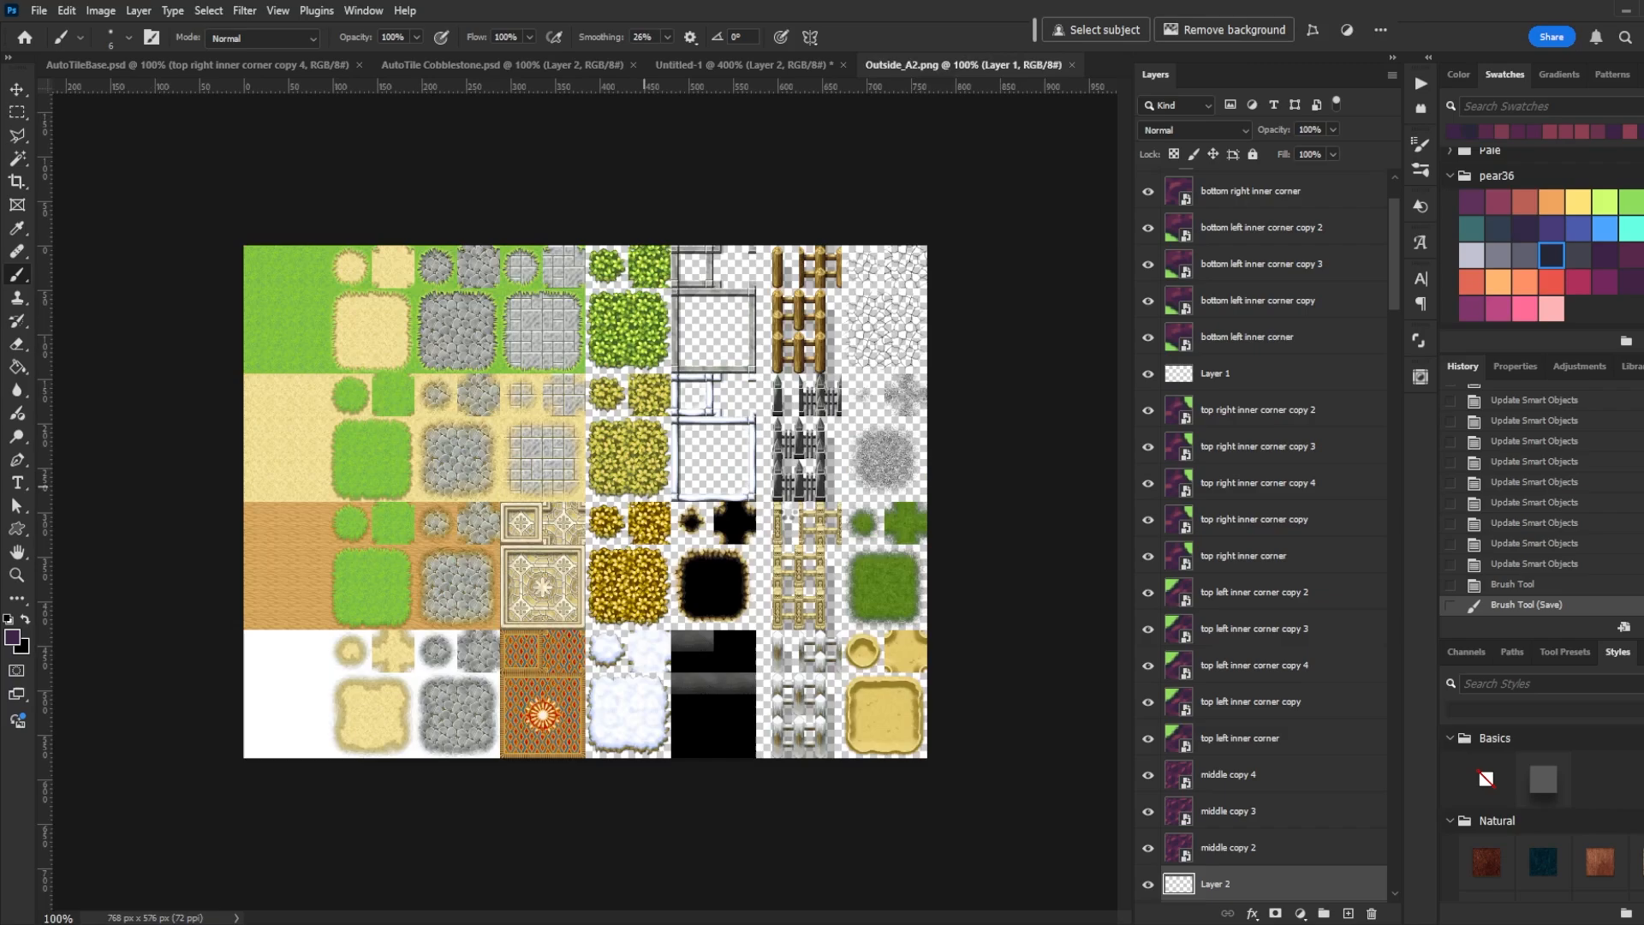
Display the grid over the Outside_A2.png tileset and add a new empty layer above the original artwork
key(m)
key(ctrl+a)
key(ctrl+d)
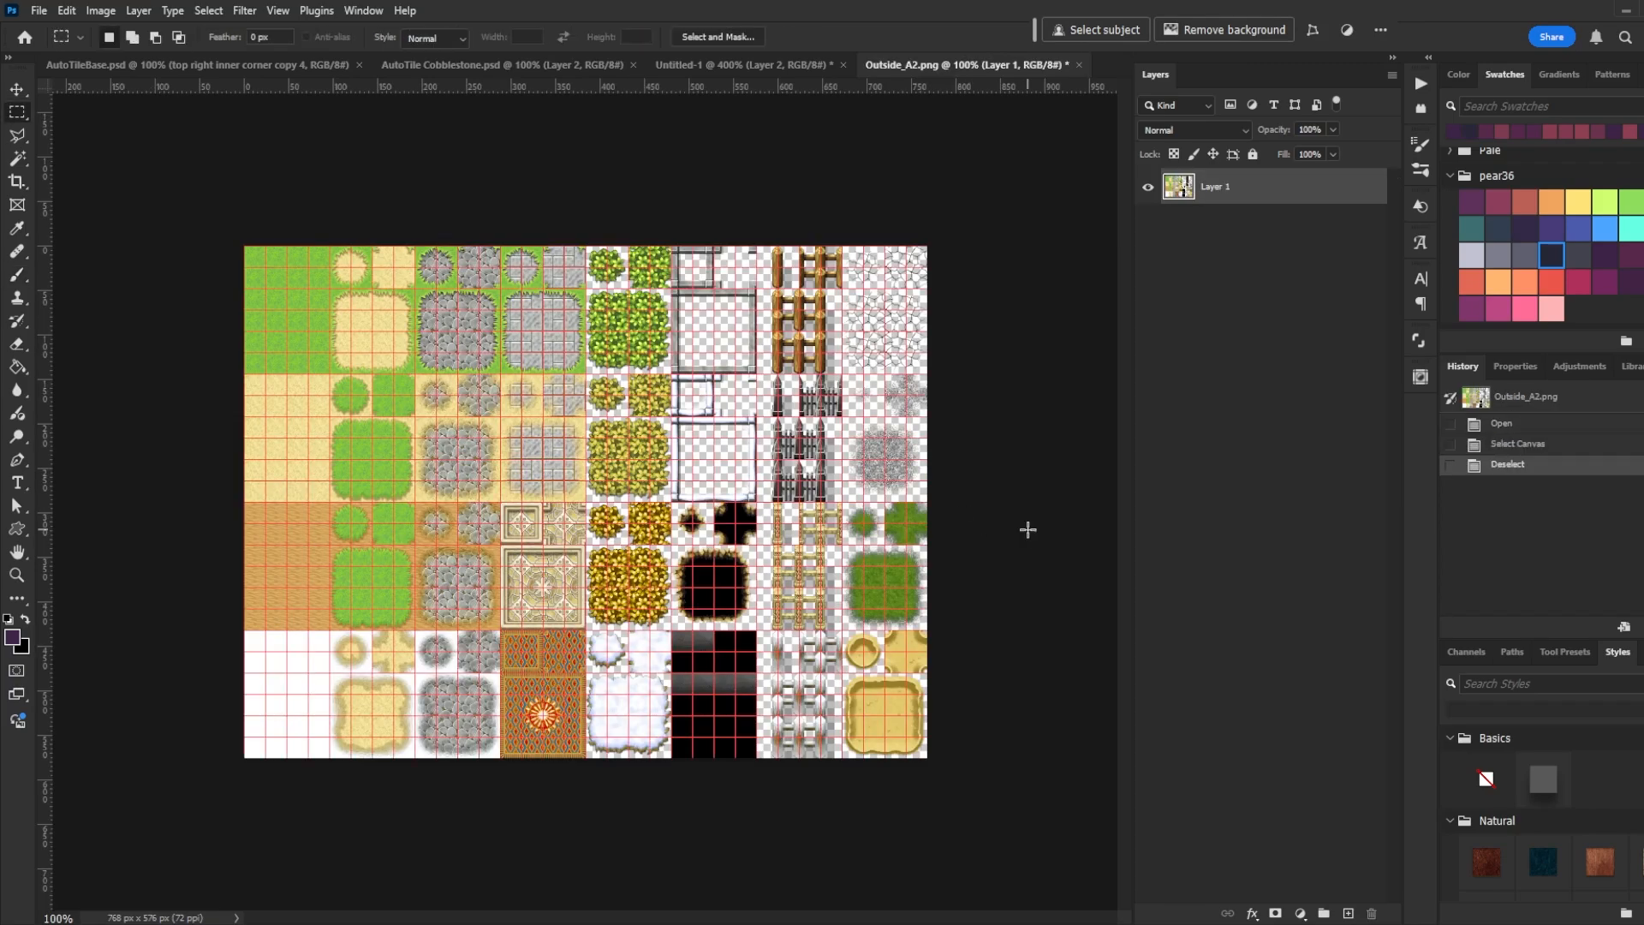
key(ctrl+shift+n)
key(Return)
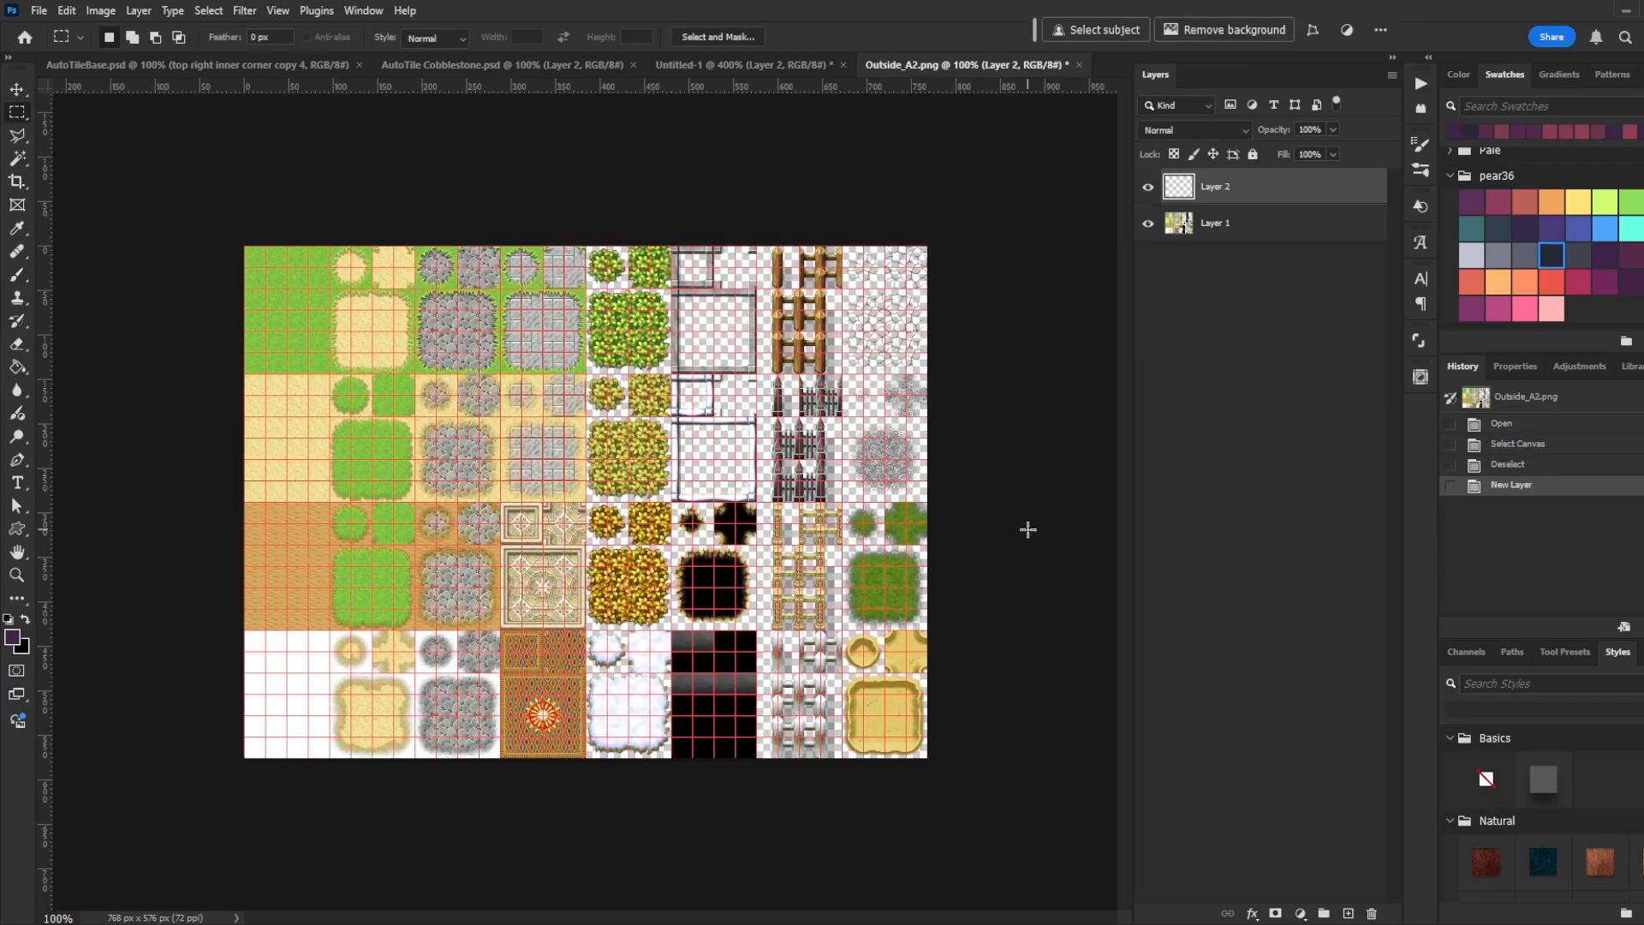
Fill the tileset's upper-left grass autotile block with the light green pear36 swatch on the new layer and clear the selection
drag(244, 246, 330, 374)
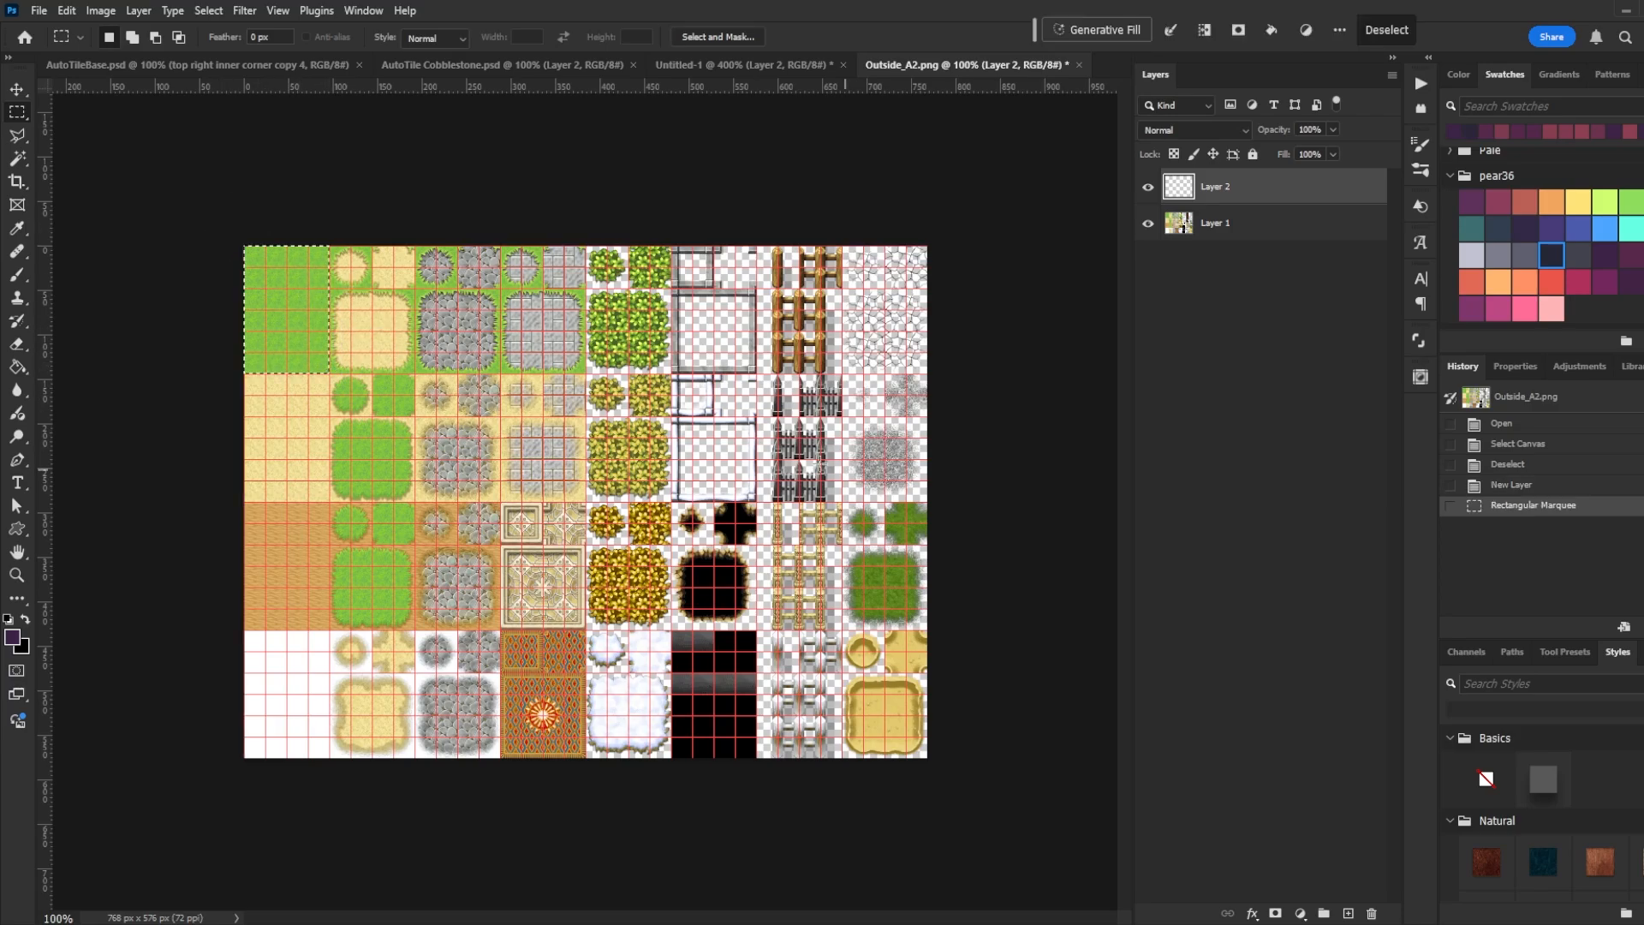
click(1631, 201)
key(g)
click(314, 311)
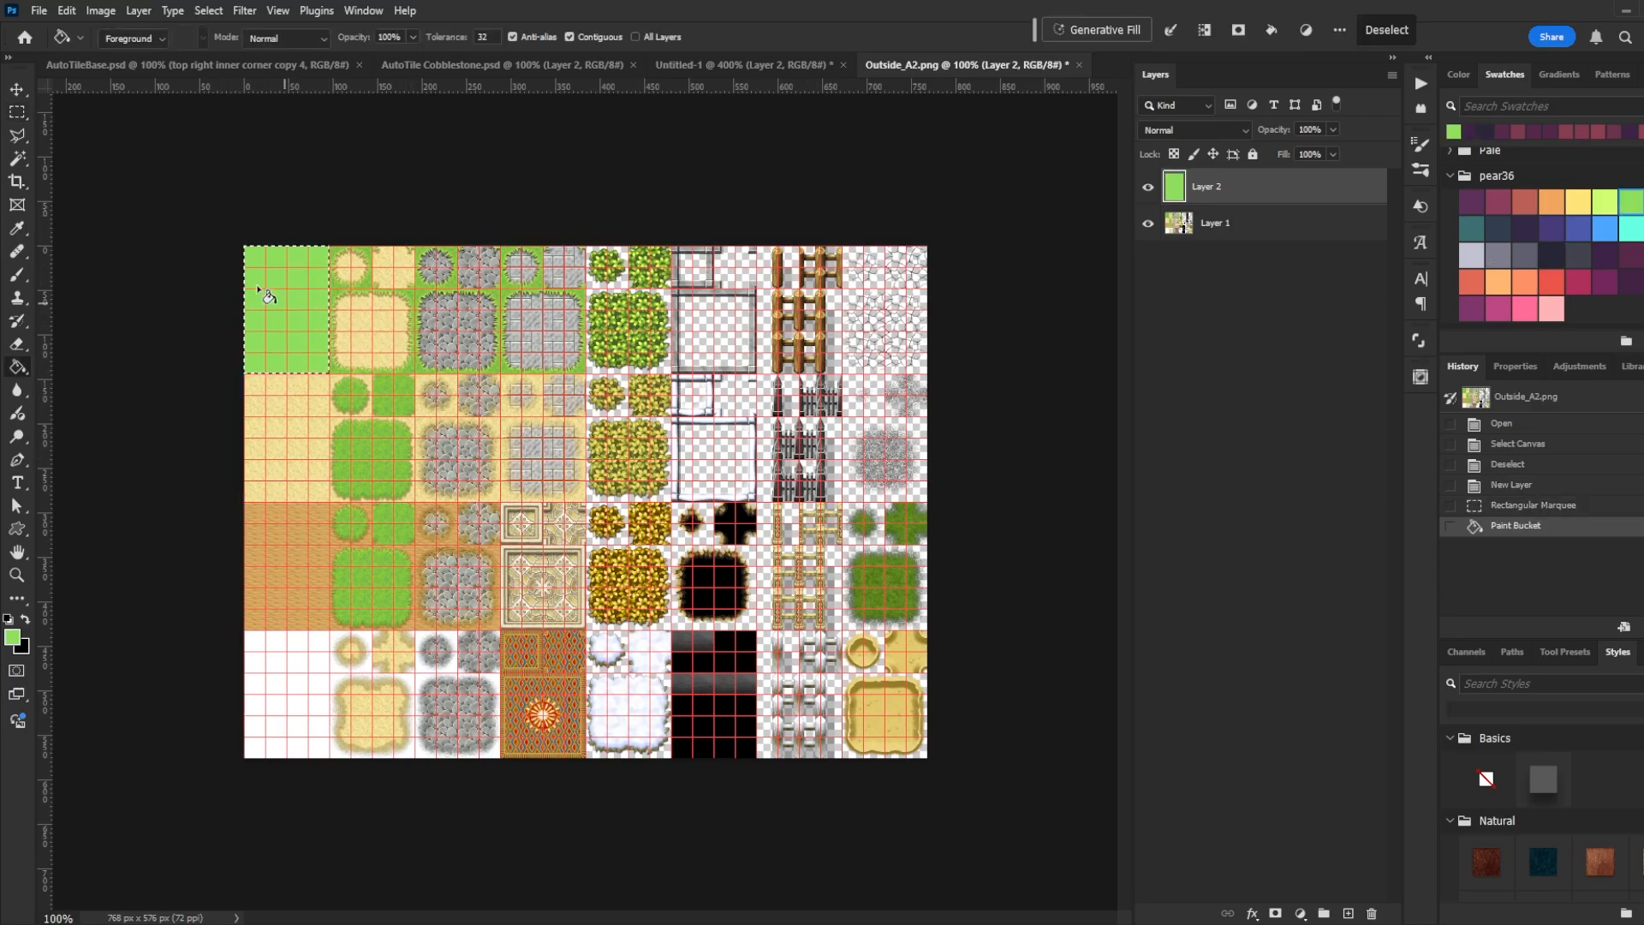
key(m)
key(ctrl+d)
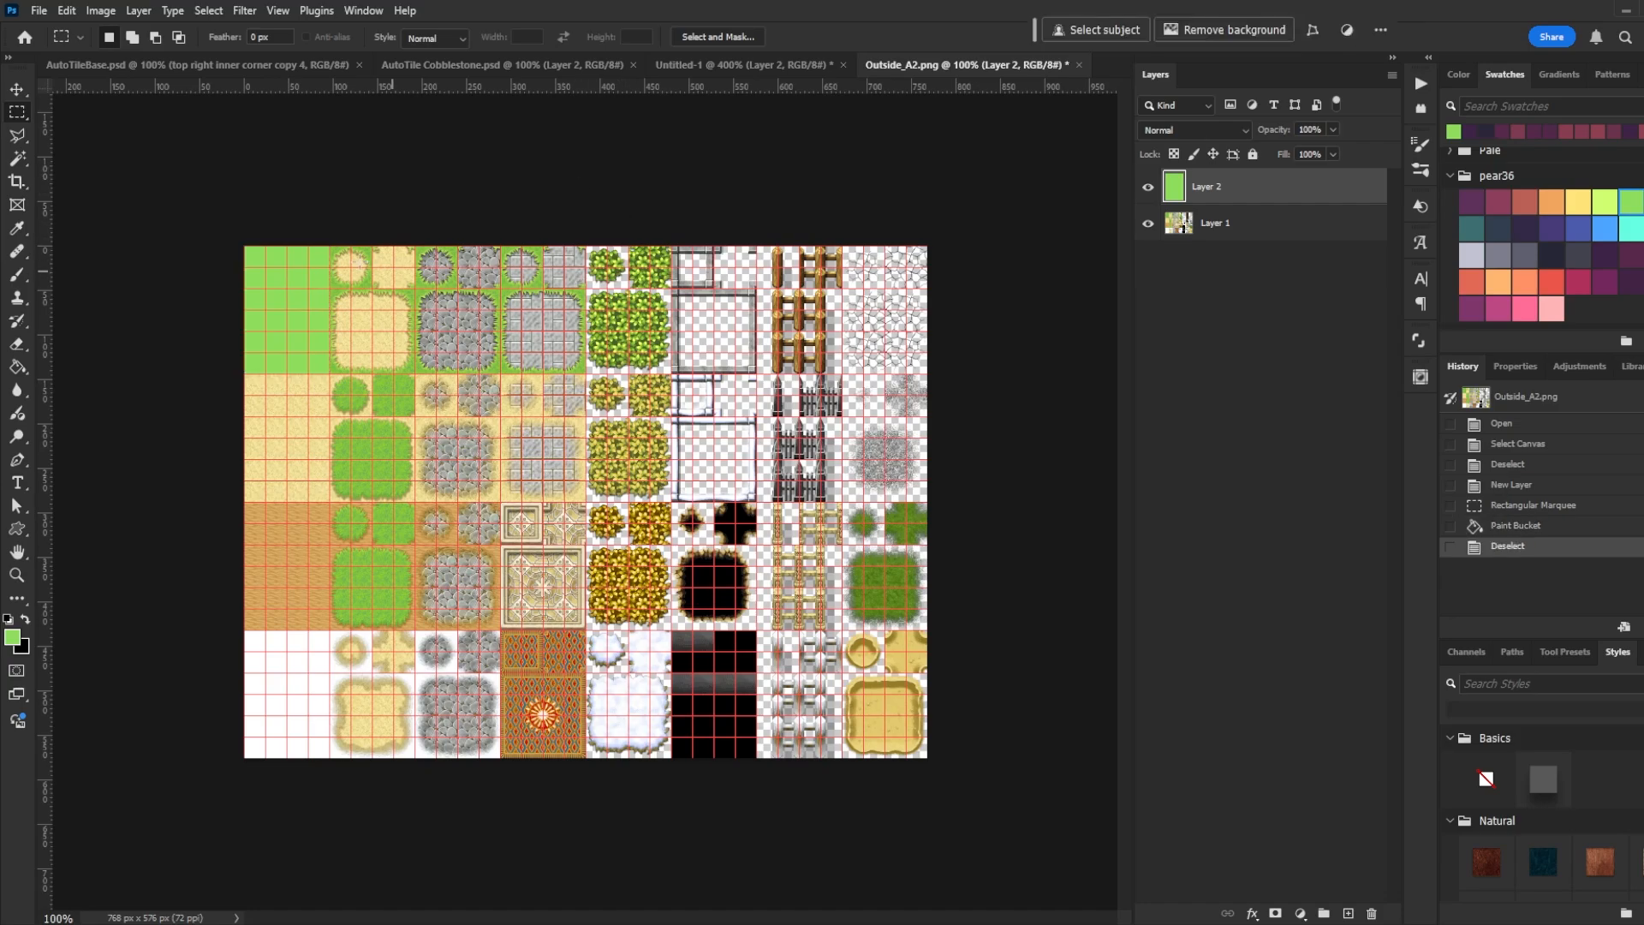
drag(330, 245, 415, 373)
key(ctrl+d)
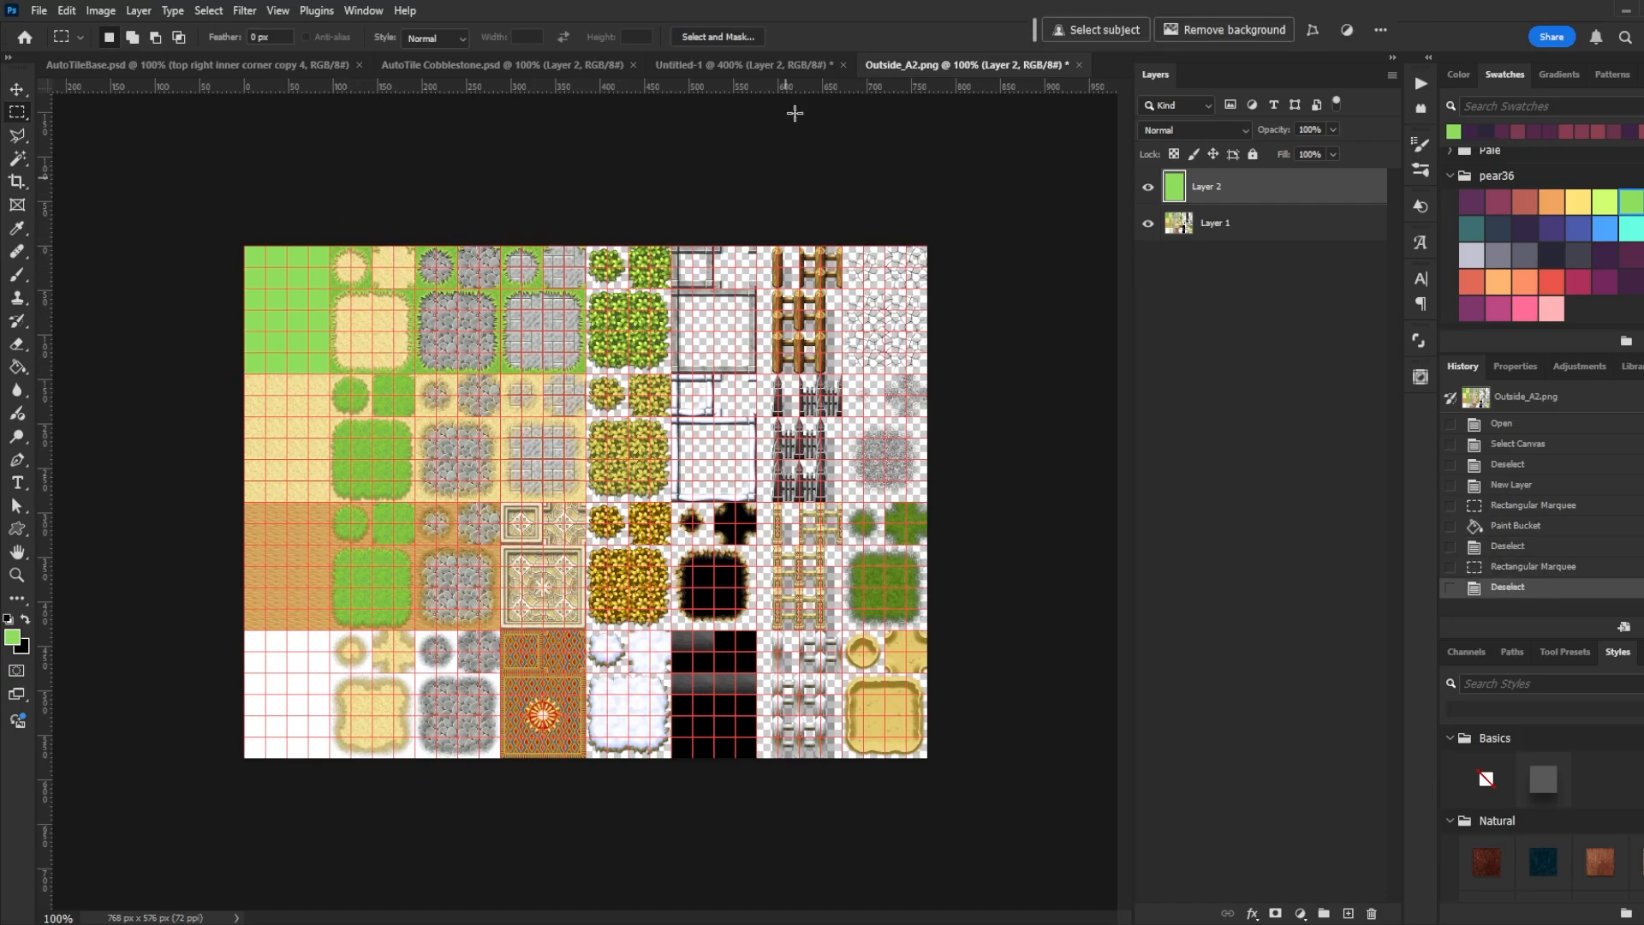
In AutoTile Cobblestone.psd, show the grid and copy the merged upper-left autotile block from all layers
click(750, 69)
click(554, 67)
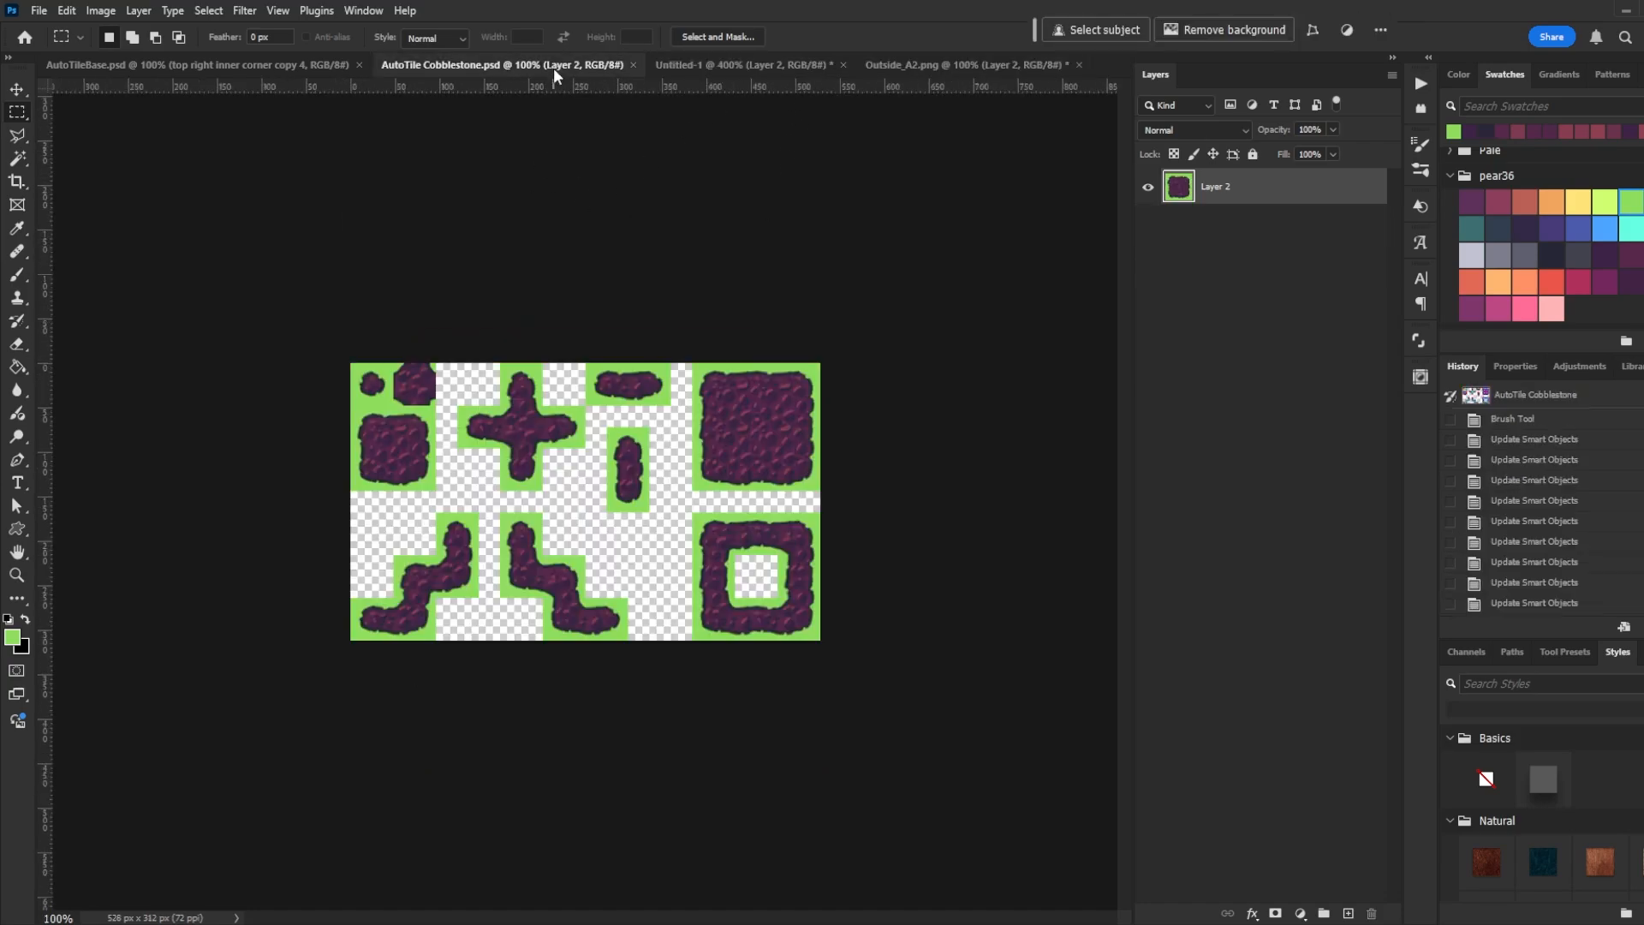
key(ctrl+apostrophe)
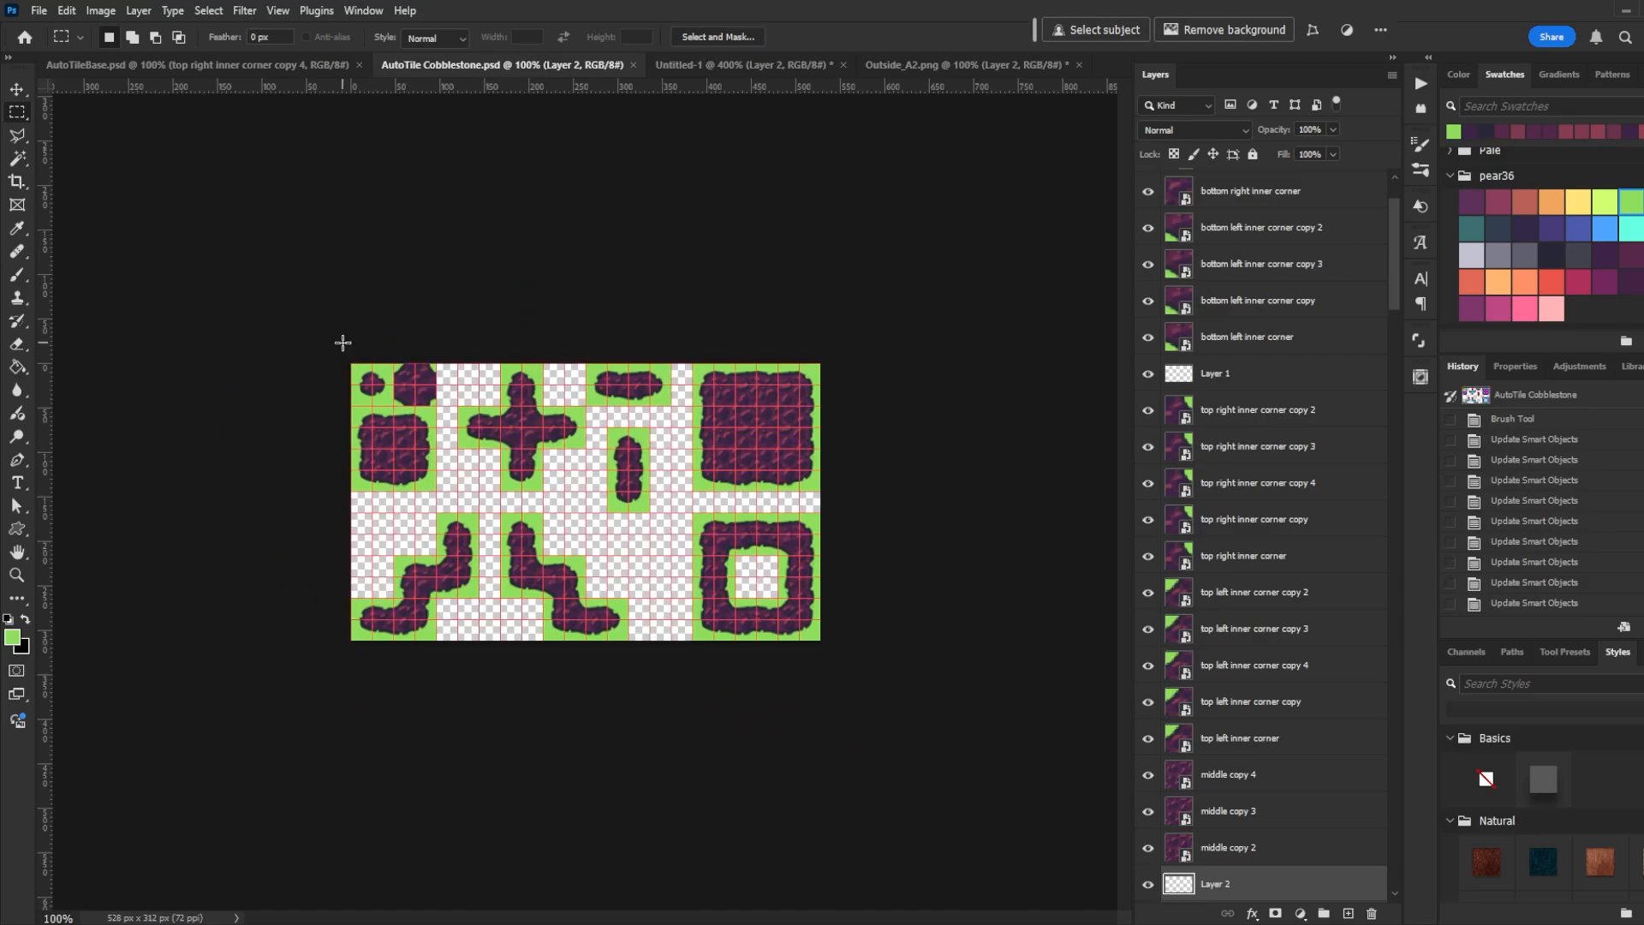
drag(346, 360, 436, 489)
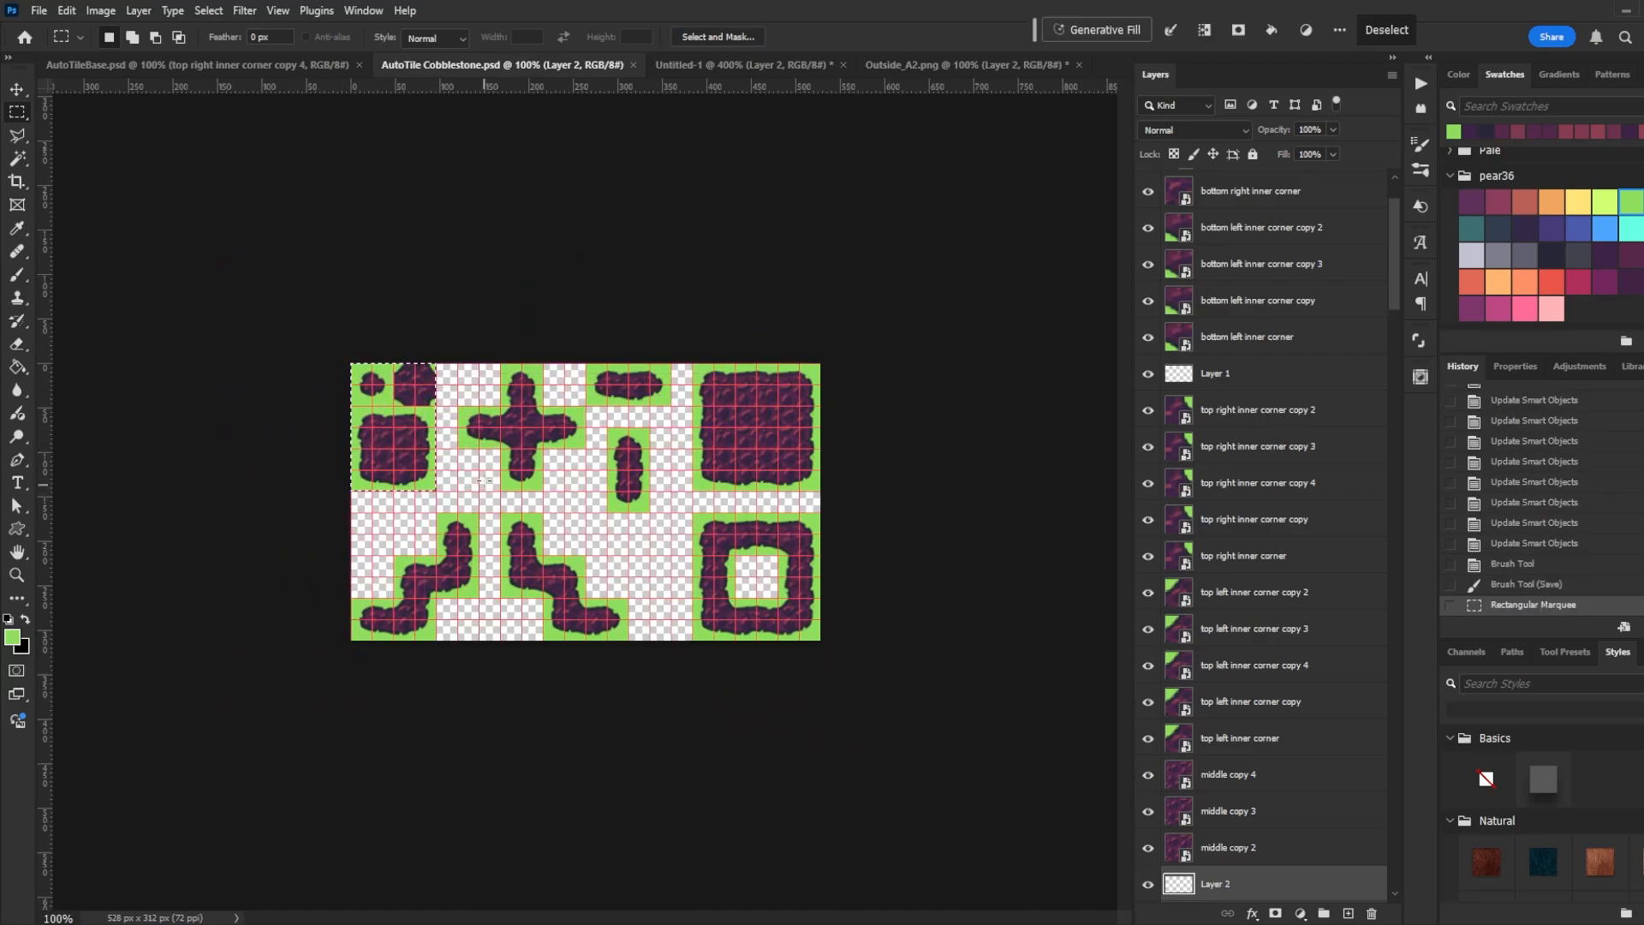
click(67, 11)
click(154, 152)
Paste the cobblestone block into Outside_A2.png and align it over the sand autotile directly beside the green block
click(933, 64)
key(ctrl+v)
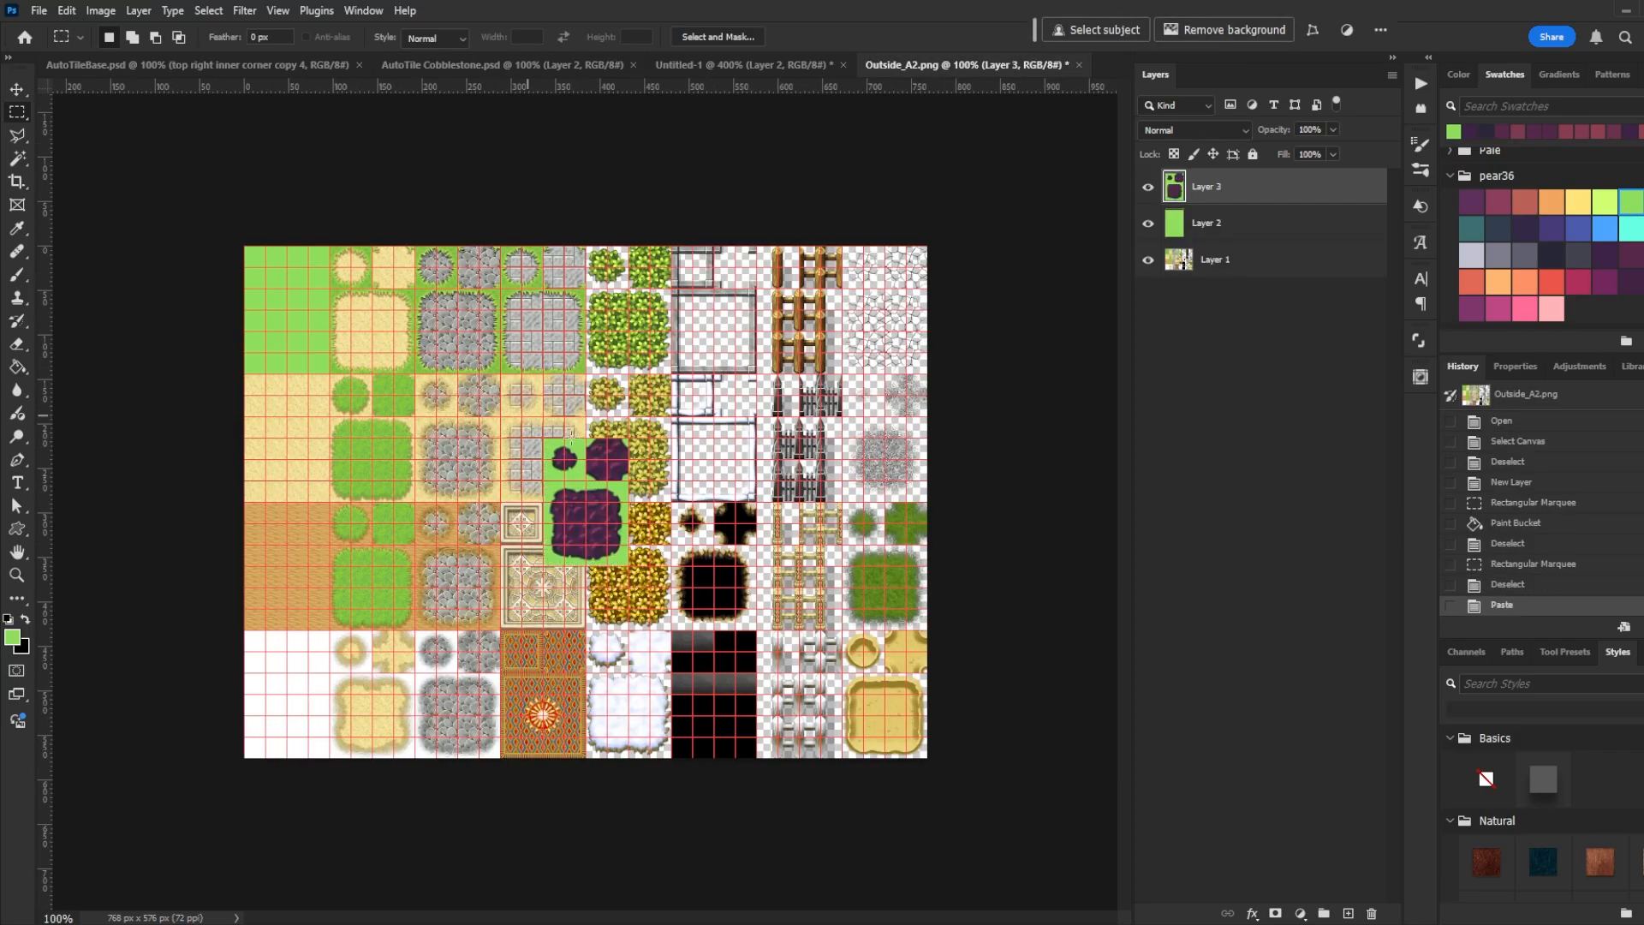
key(v)
drag(591, 513, 377, 321)
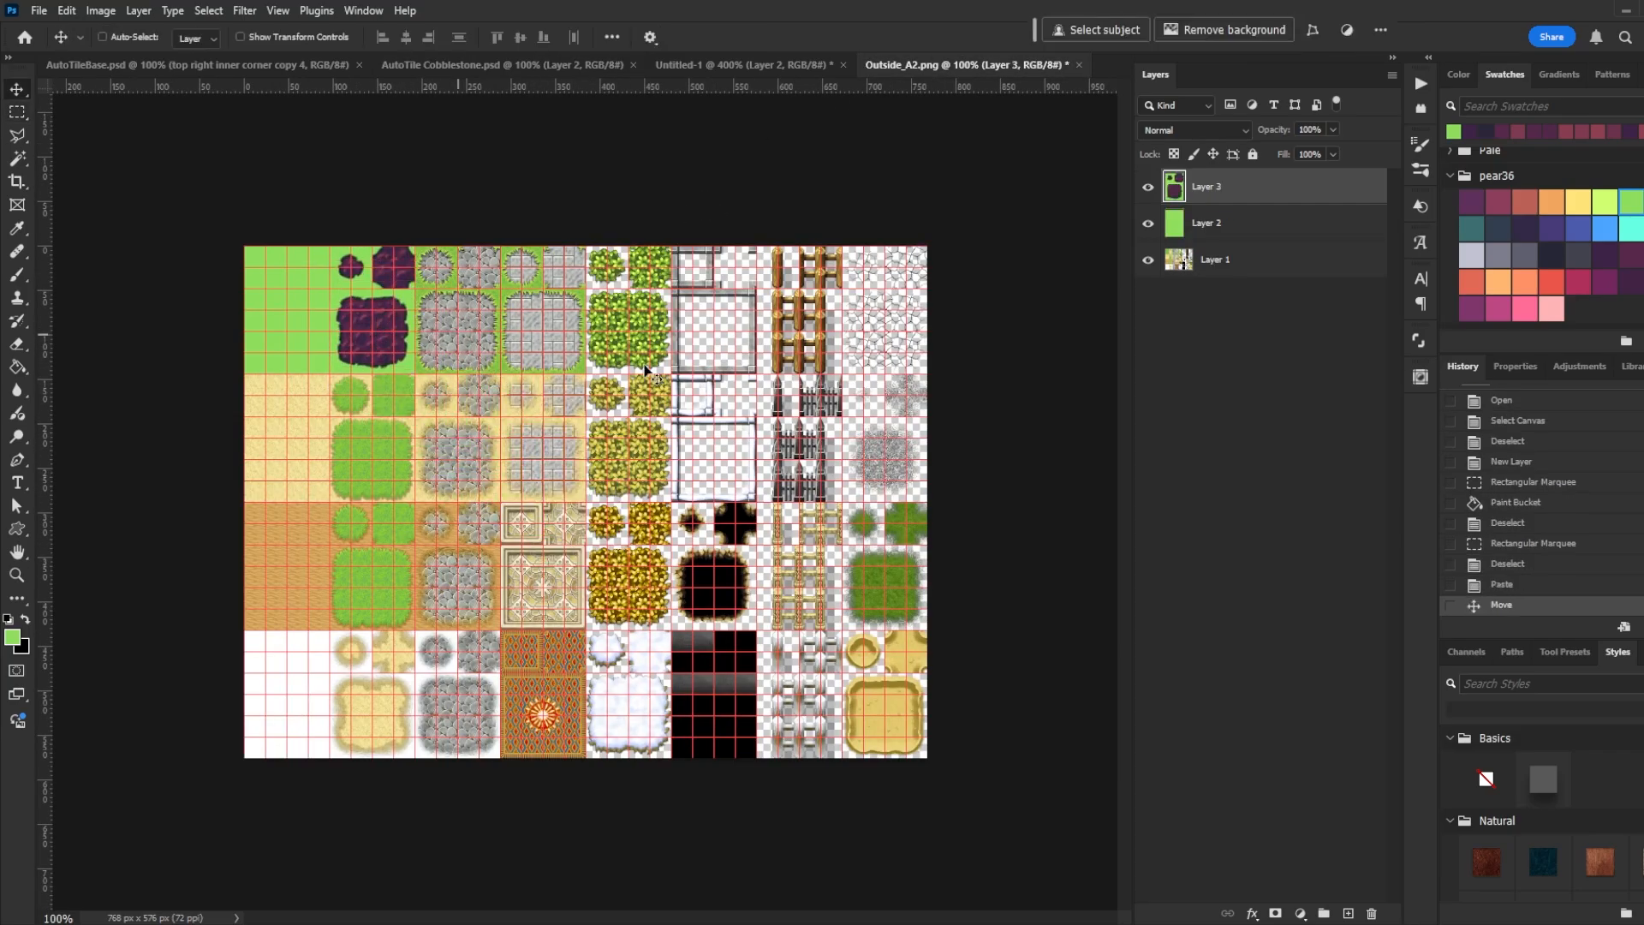
Hide Layer 1 containing the original Outside_A2 tileset artwork
click(1148, 259)
click(1147, 259)
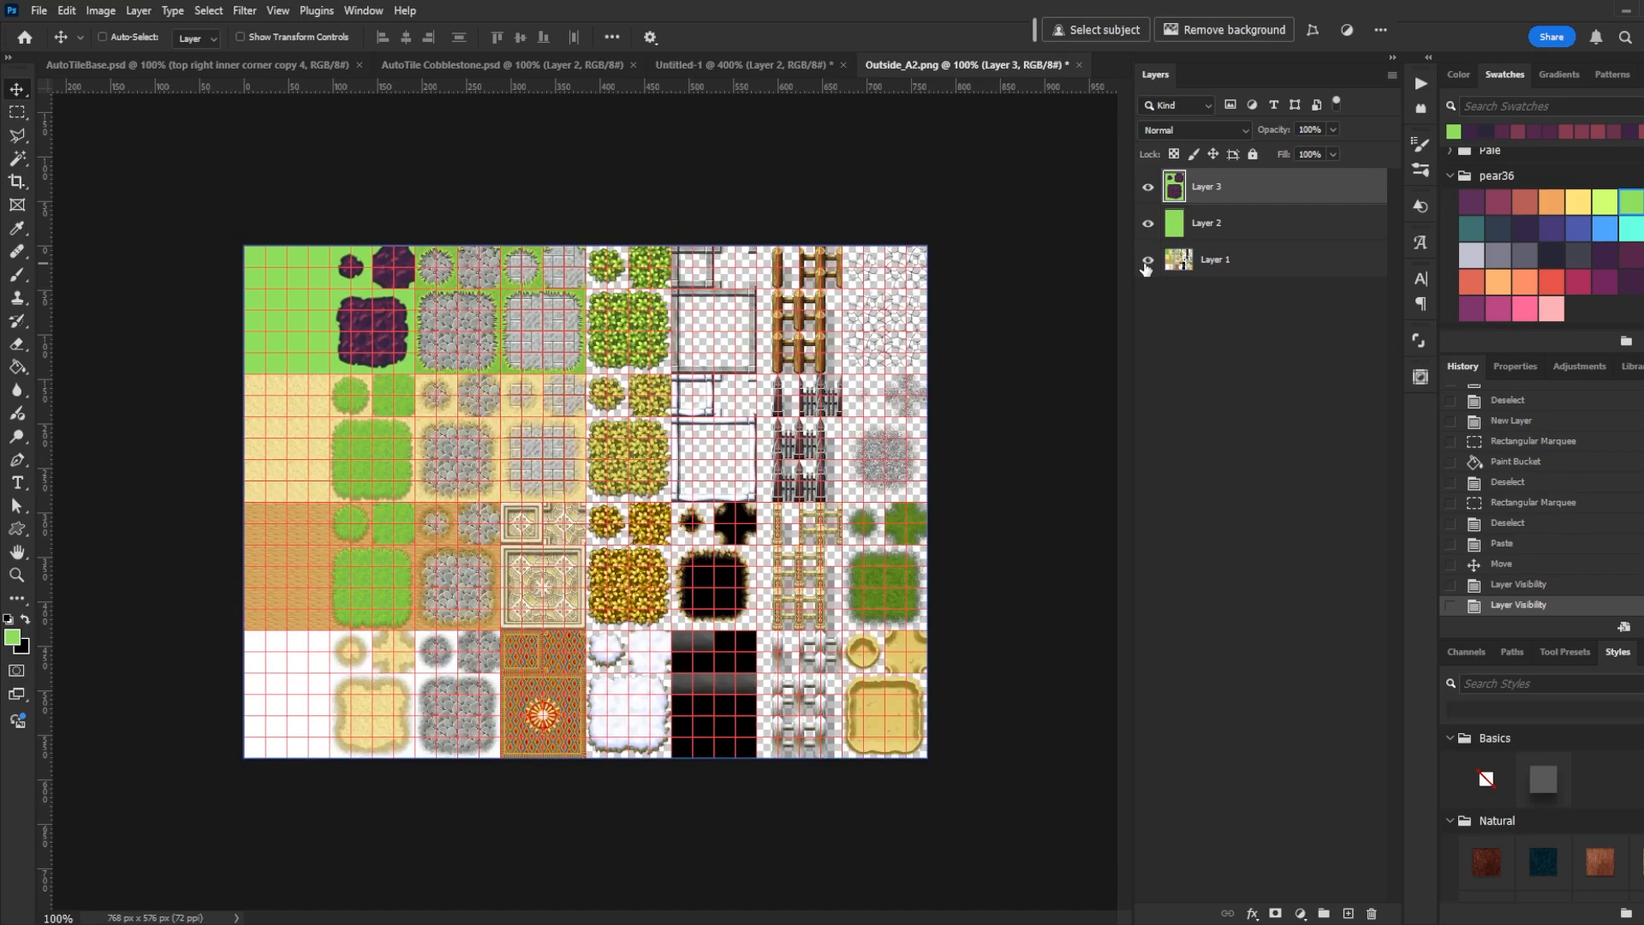
click(1147, 259)
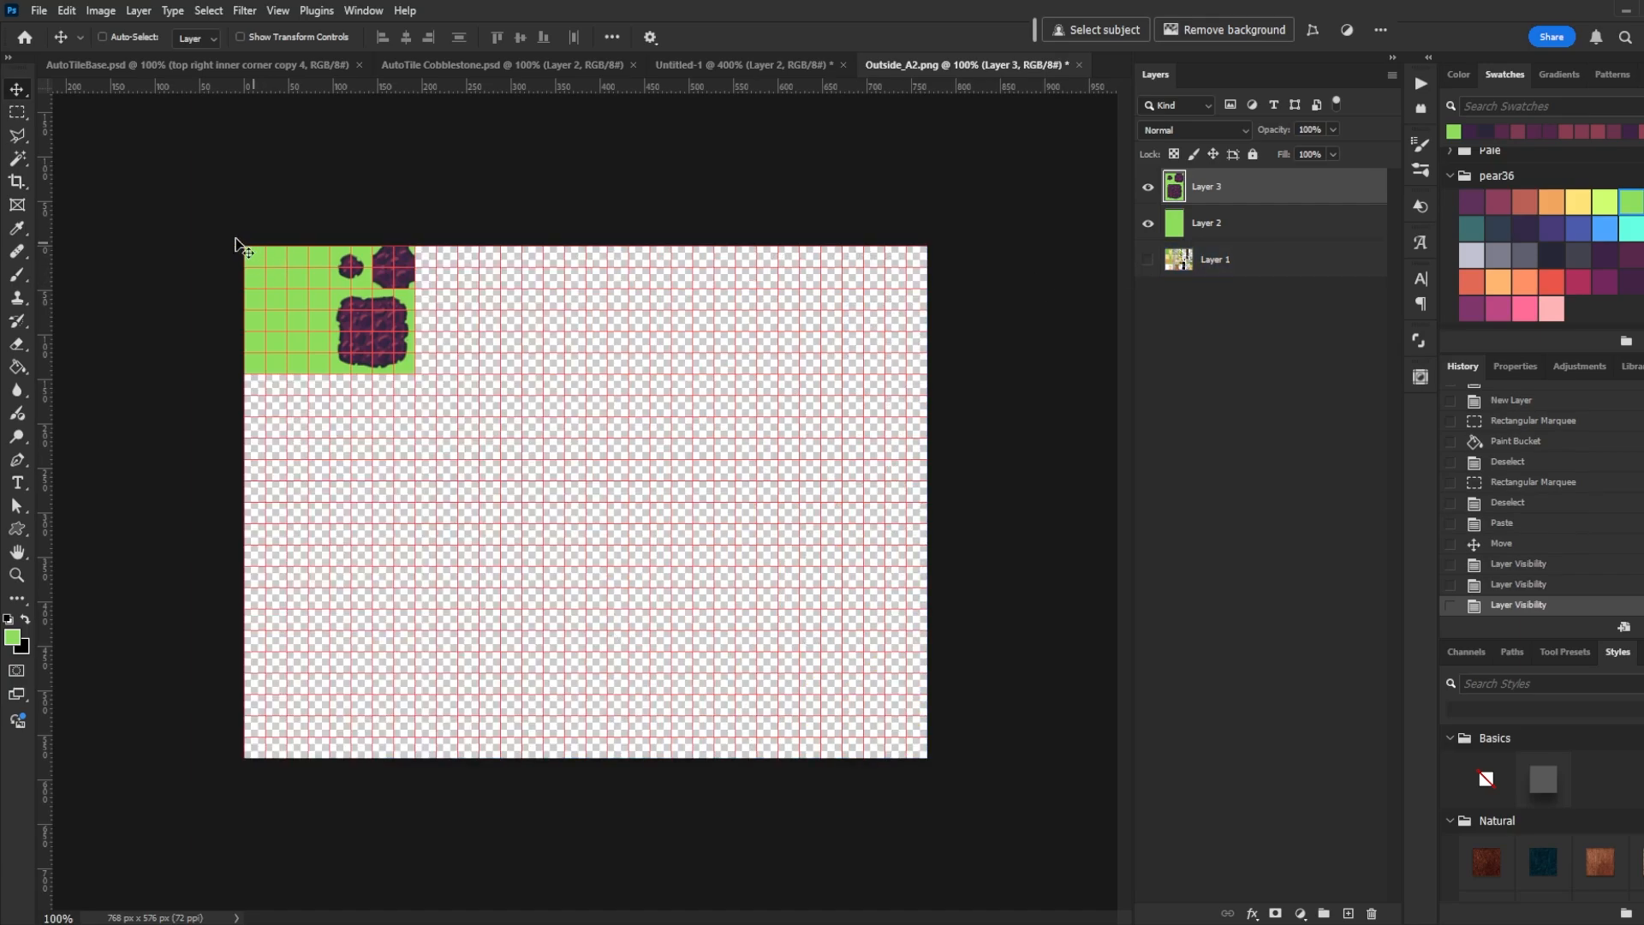
Save the tileset as a PNG over CustomTiles_A2.png in the tilesets folder, using the Large file size option
click(38, 10)
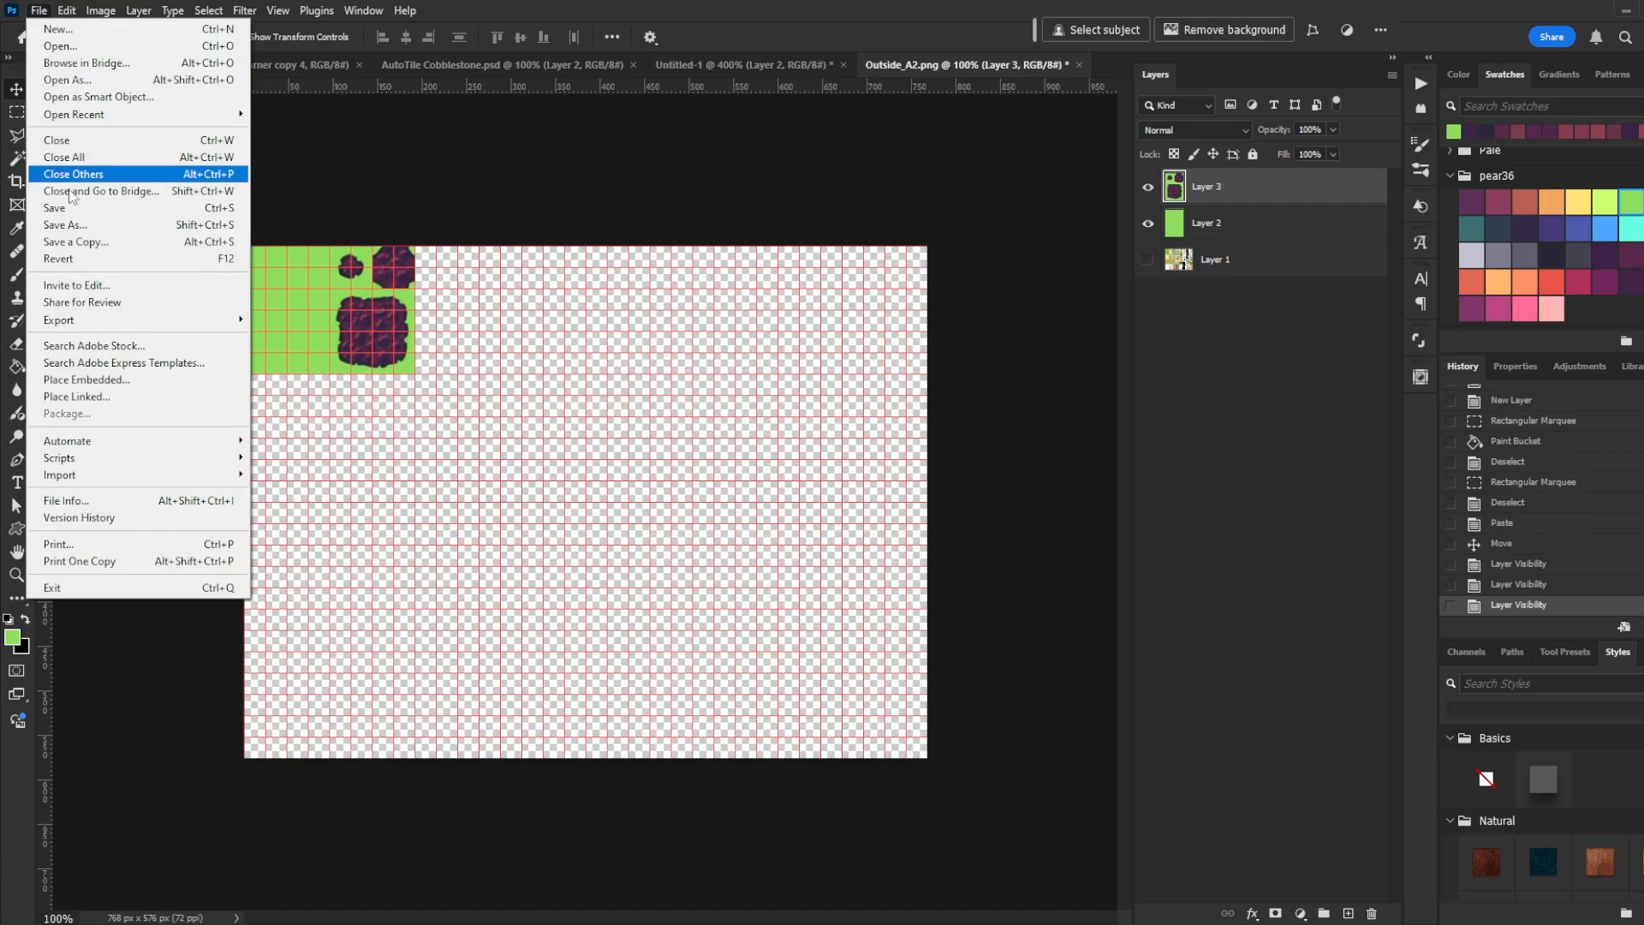
click(81, 225)
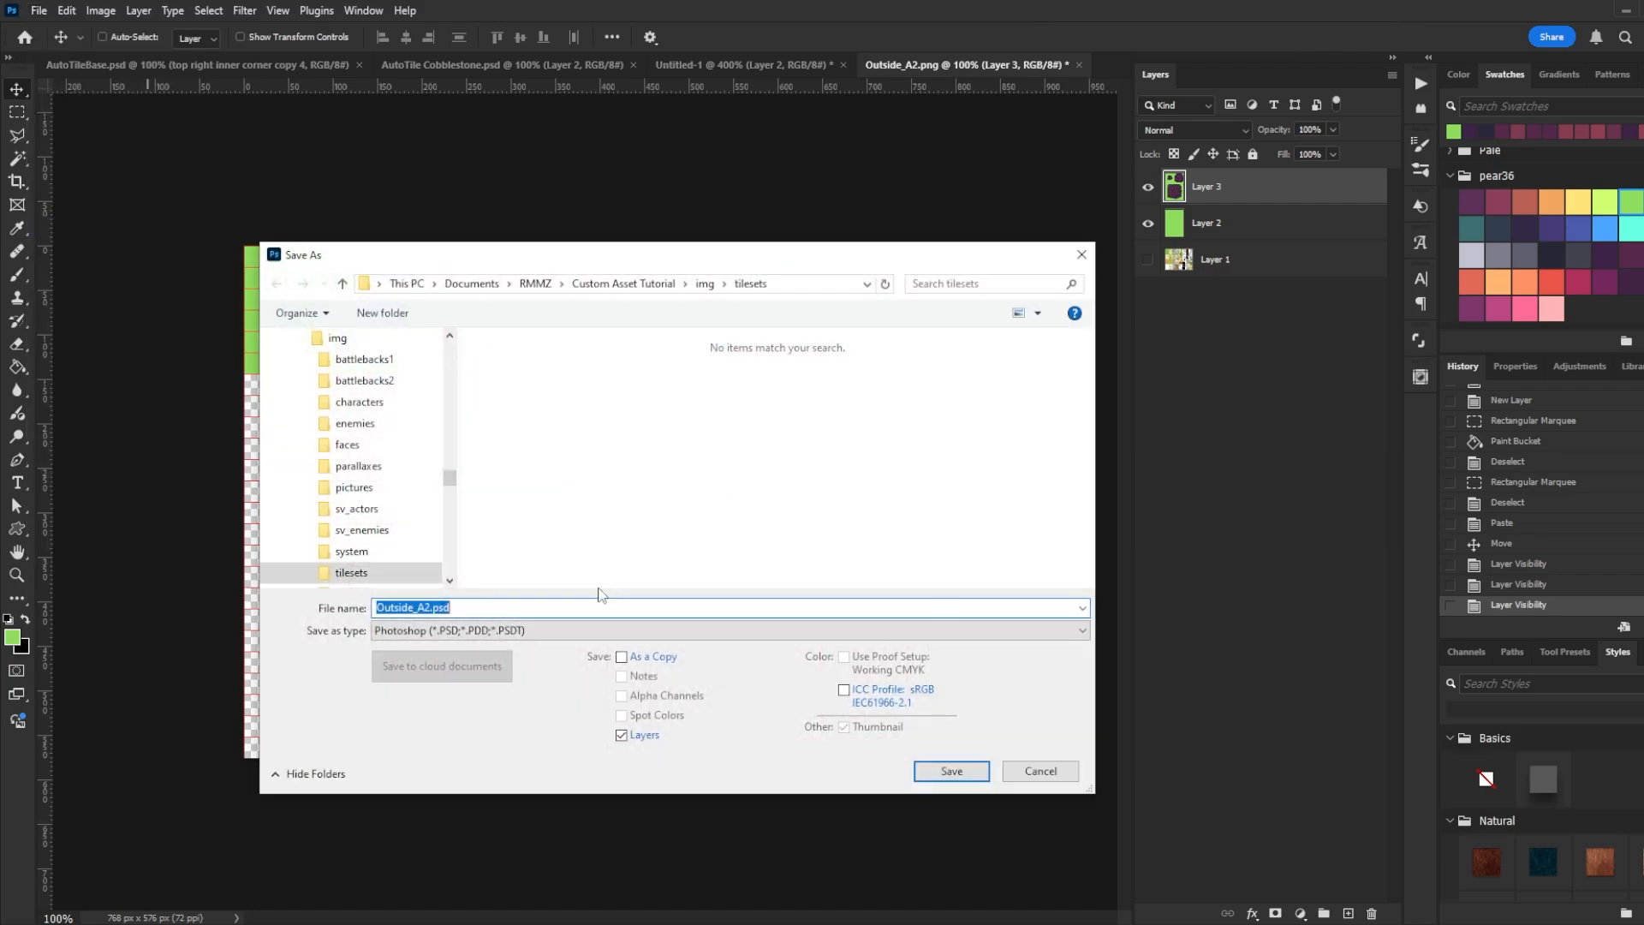
click(583, 632)
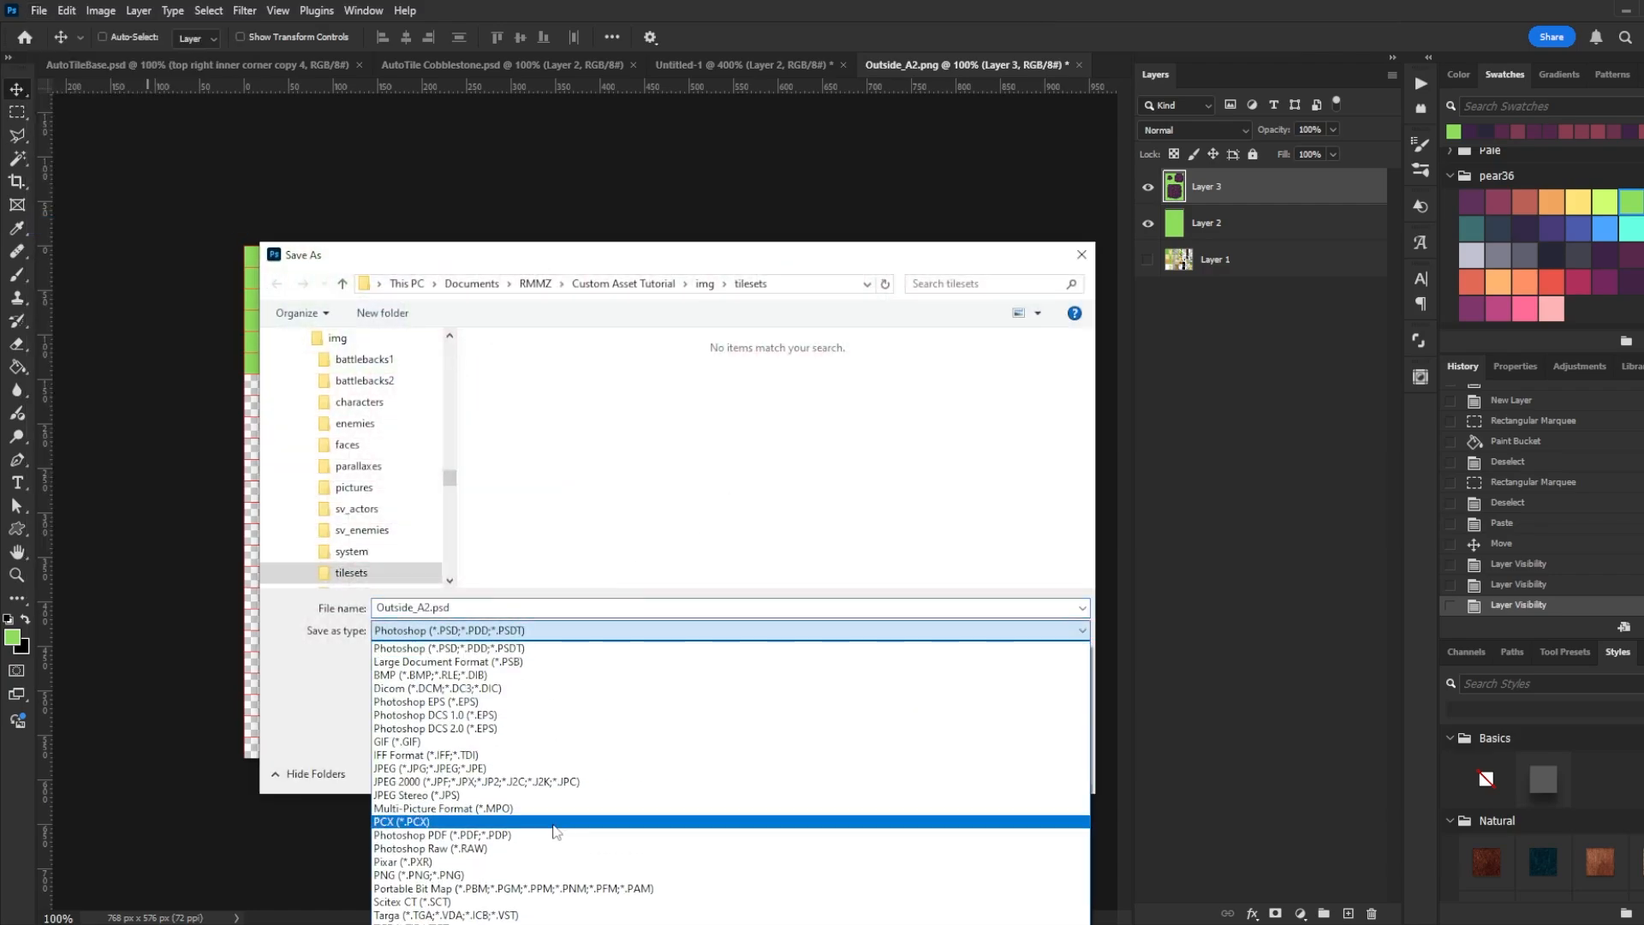
click(563, 875)
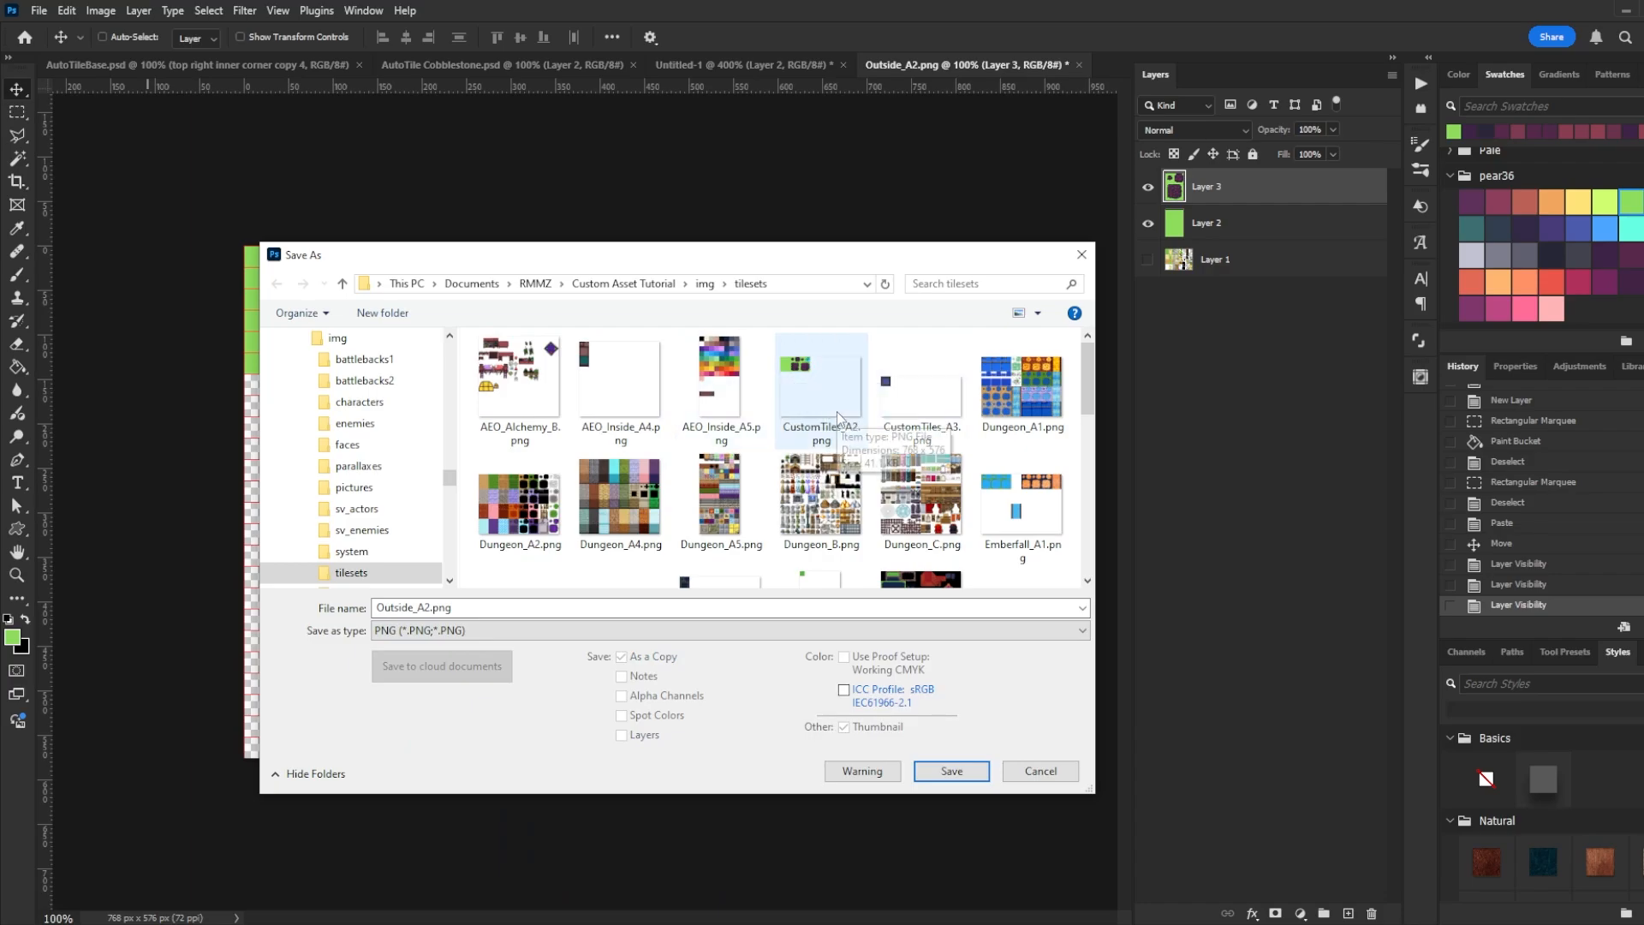
double_click(815, 373)
click(873, 472)
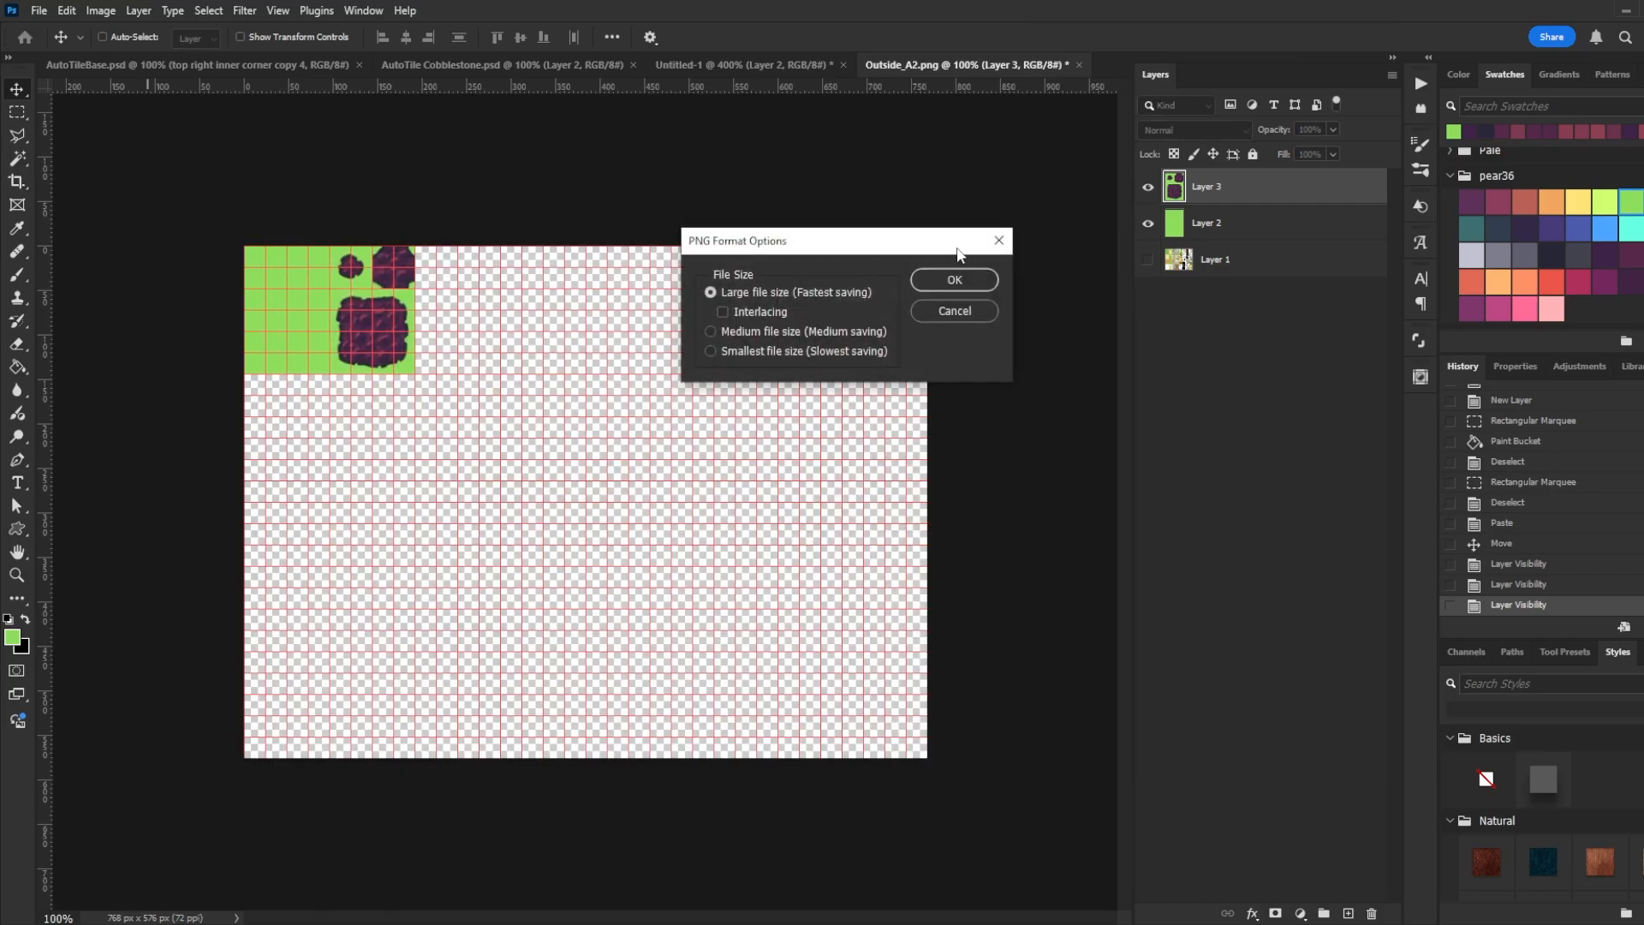
click(962, 280)
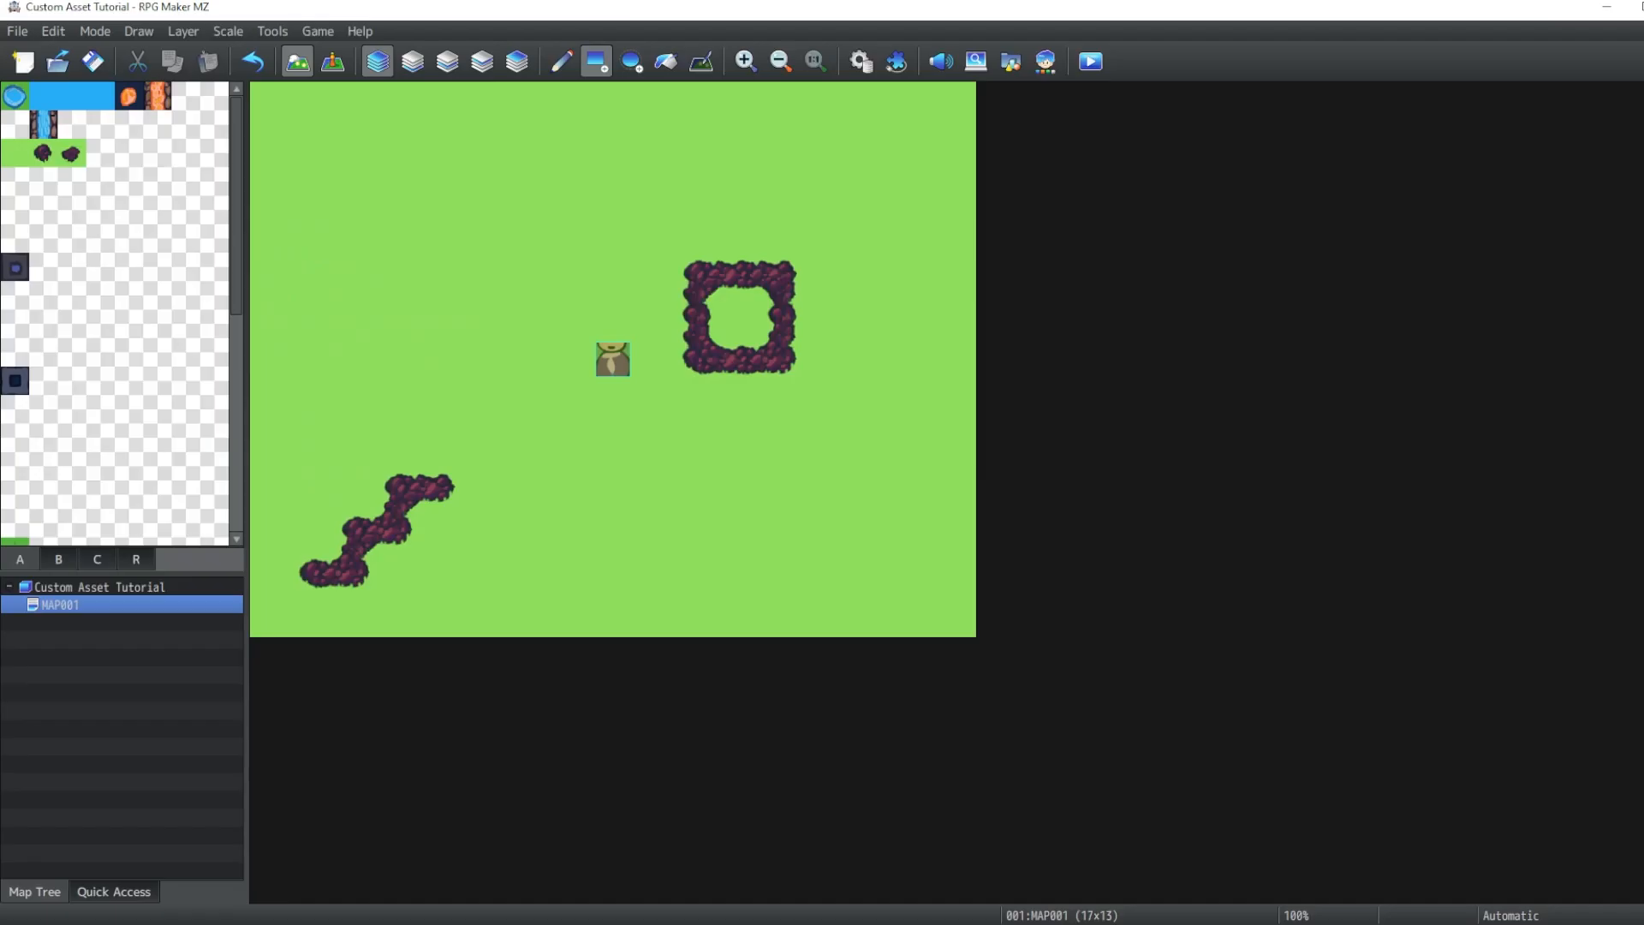
Switch to RPG Maker MZ and reapply CustomTiles_A2 as the Emberfall tileset's A2 (Ground) image in the database
click(862, 69)
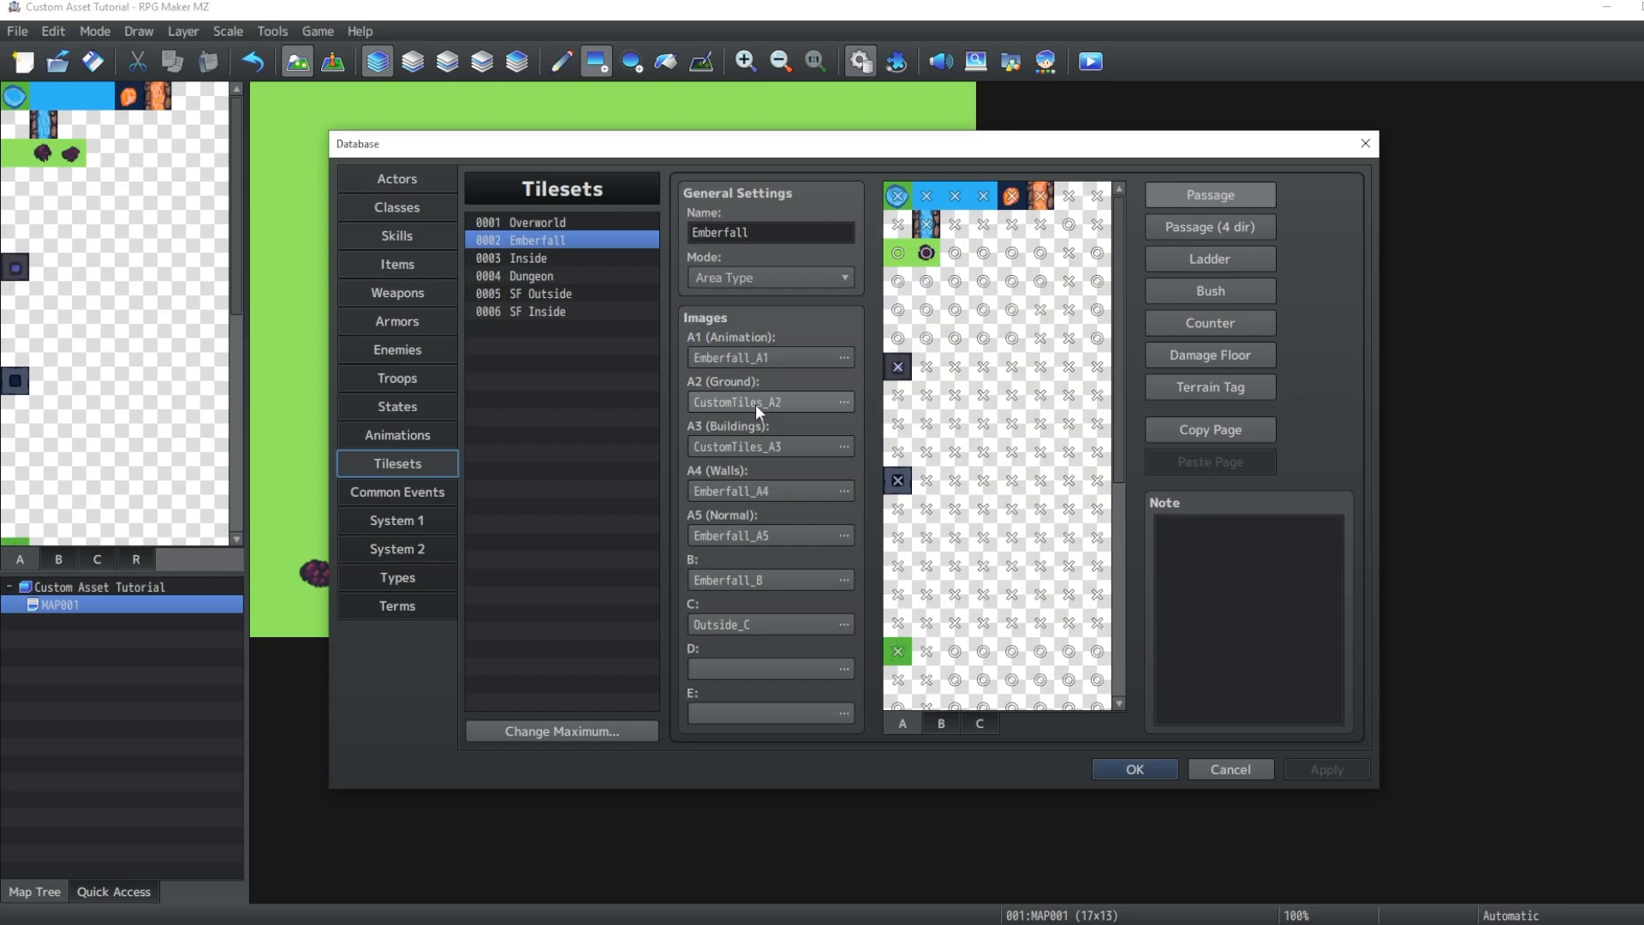
click(755, 404)
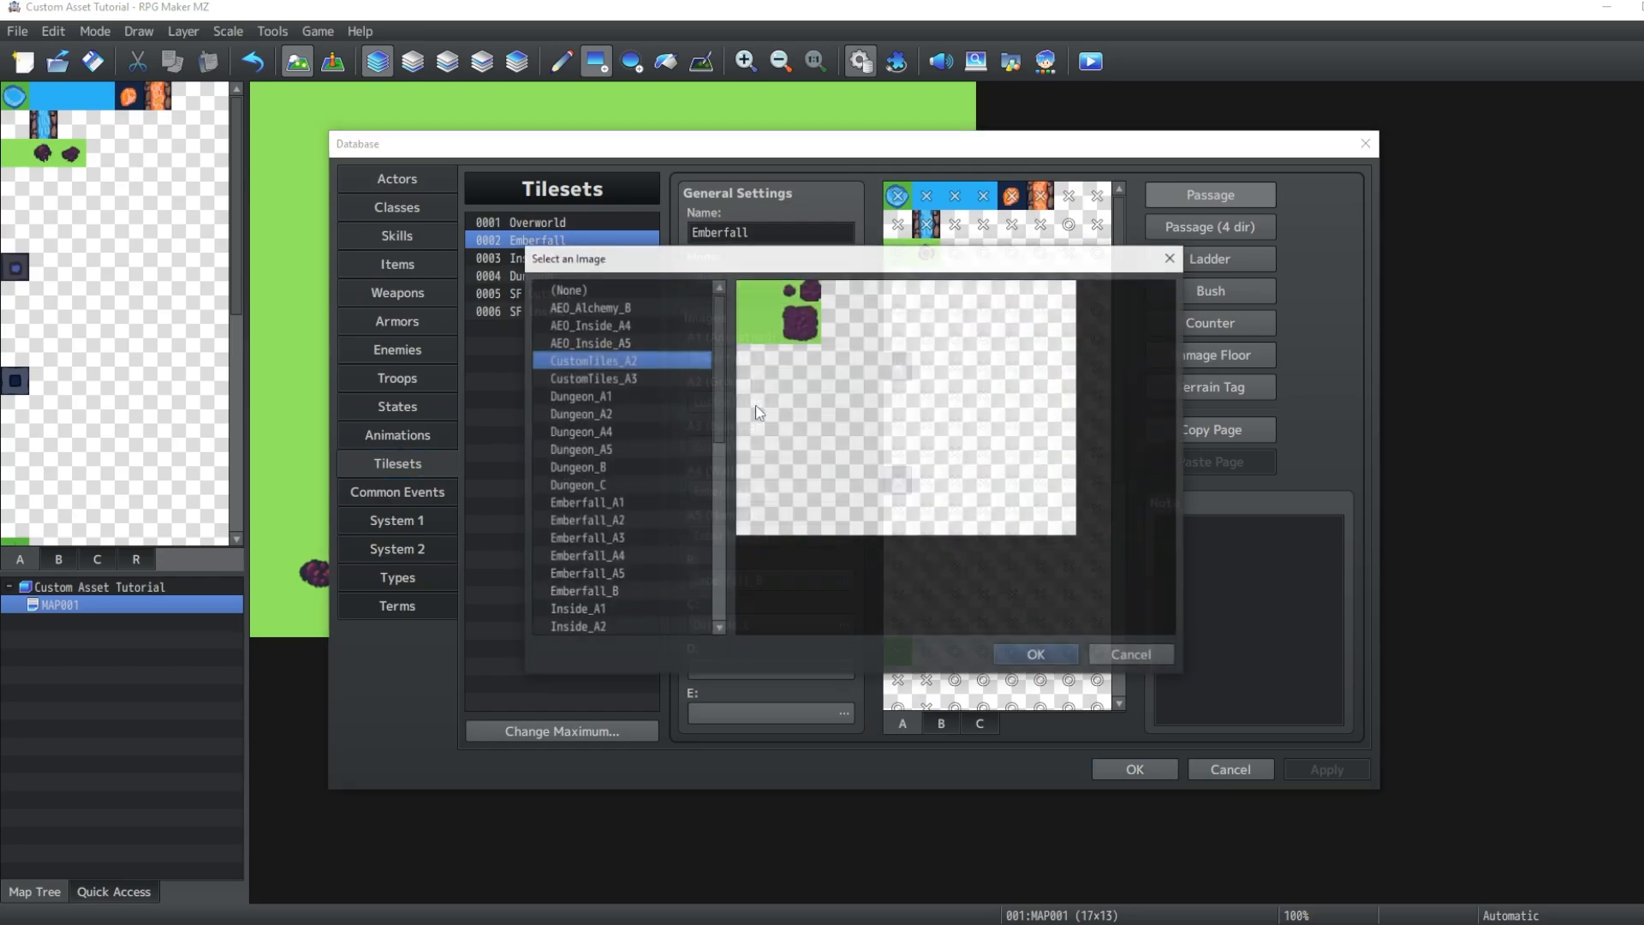
click(1040, 655)
click(1132, 767)
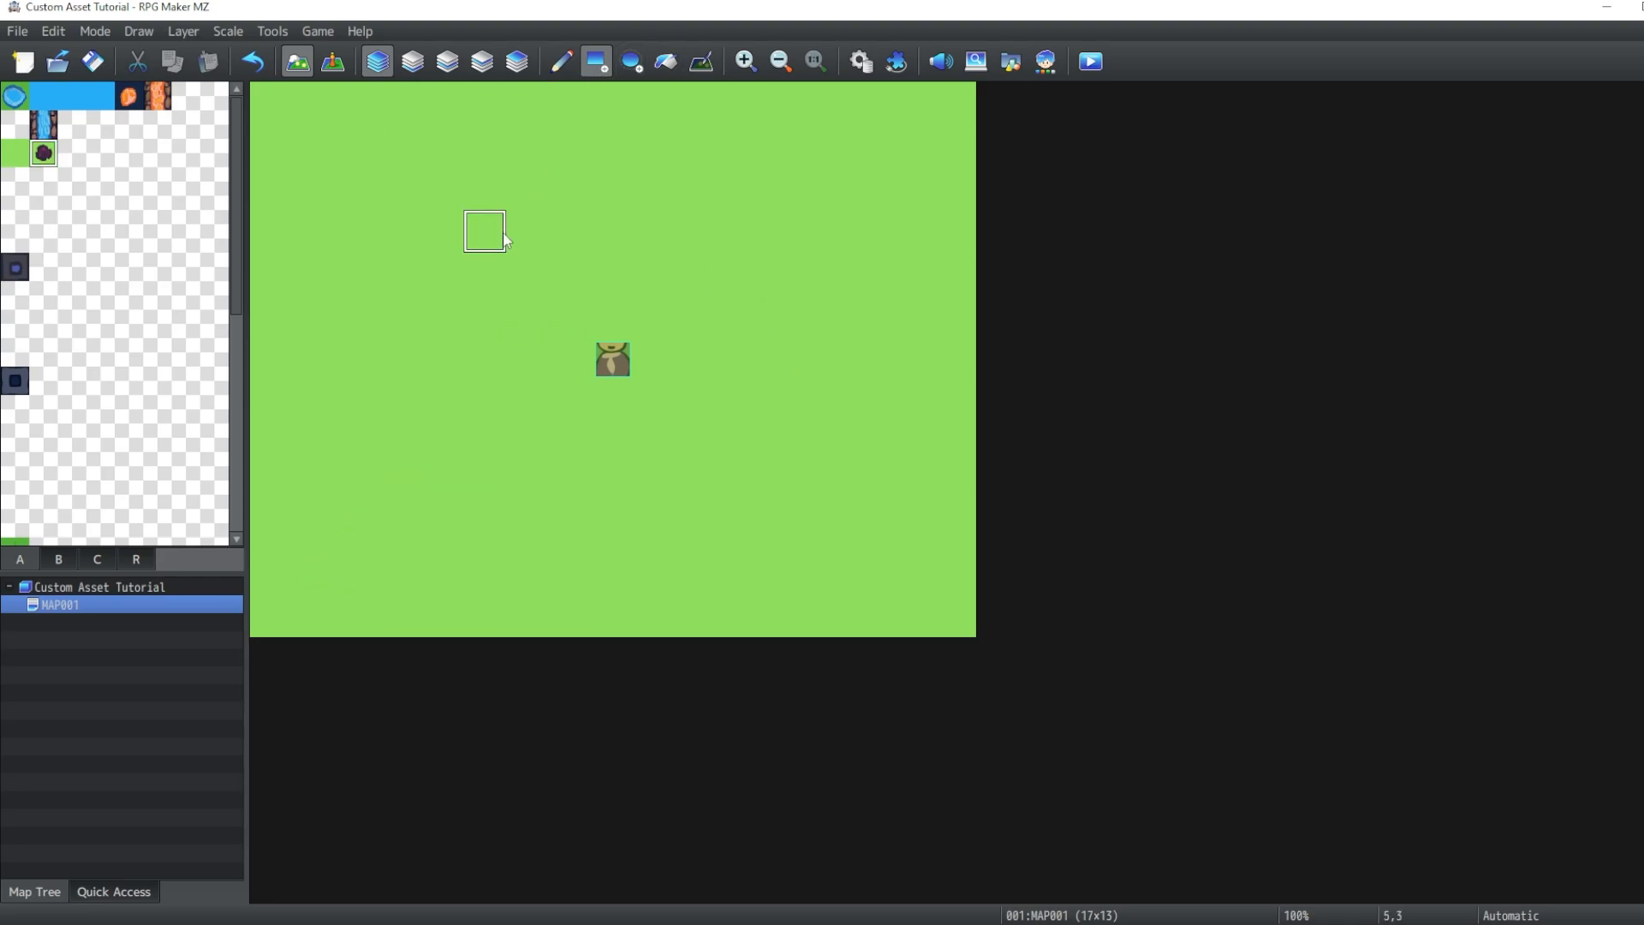
Paint a cobblestone square of 7 by 7 tiles around the map's centre, with narrow extensions on its sides
drag(481, 228, 728, 480)
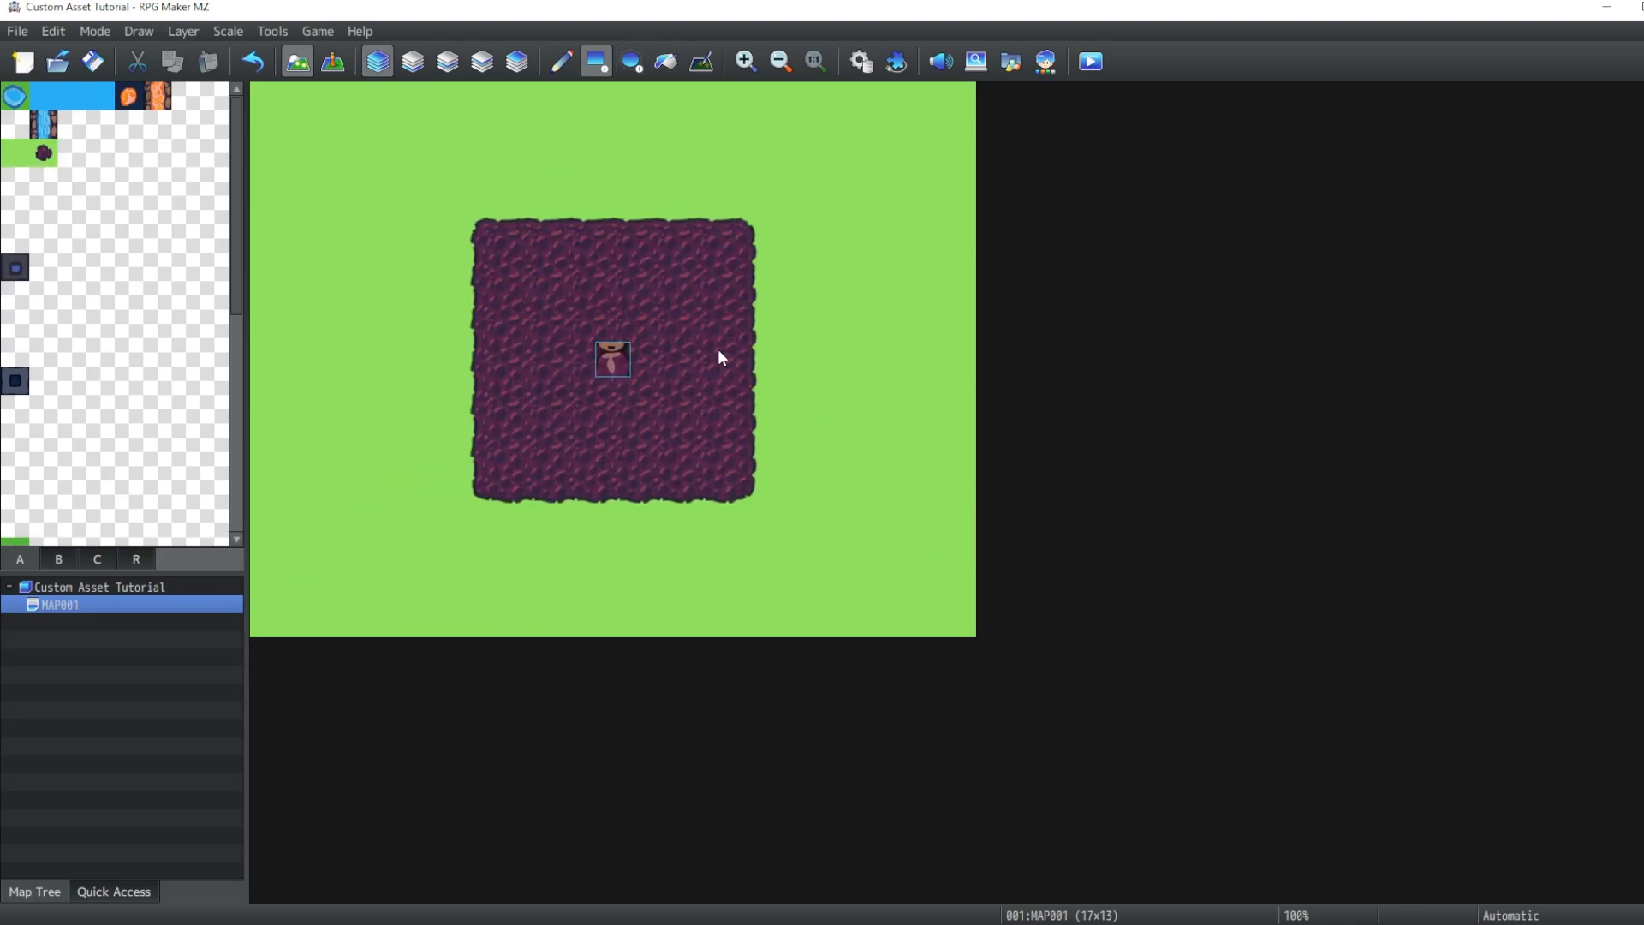
drag(417, 377, 385, 368)
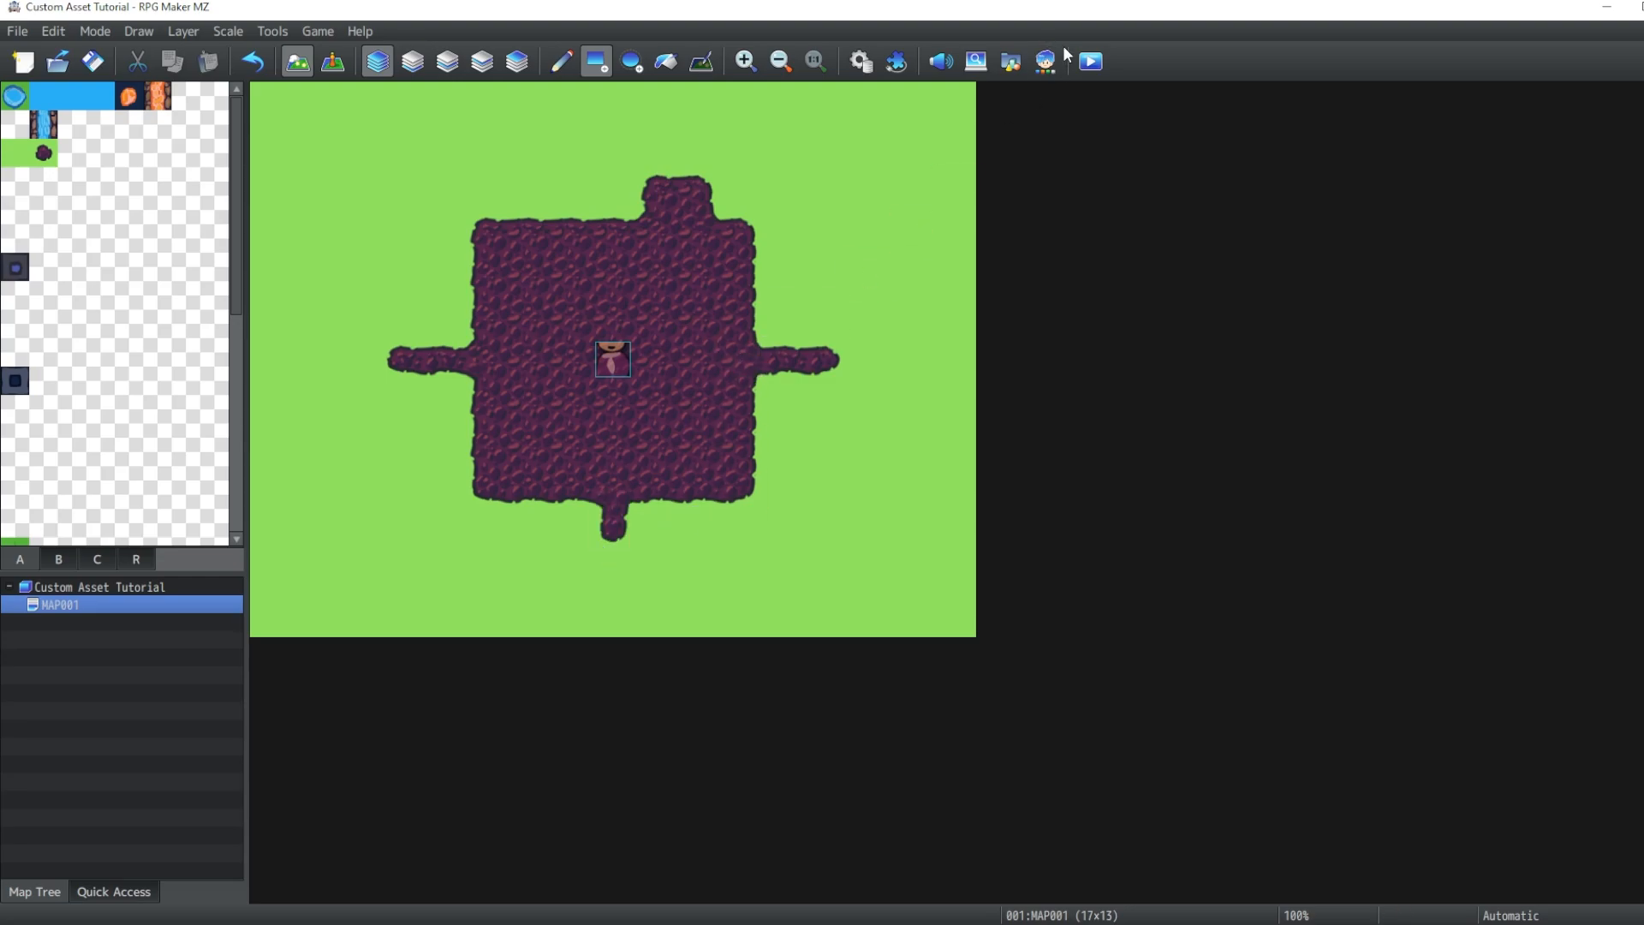
Launch a playtest of the project and start a new game on the cobblestone map
click(1091, 60)
click(840, 498)
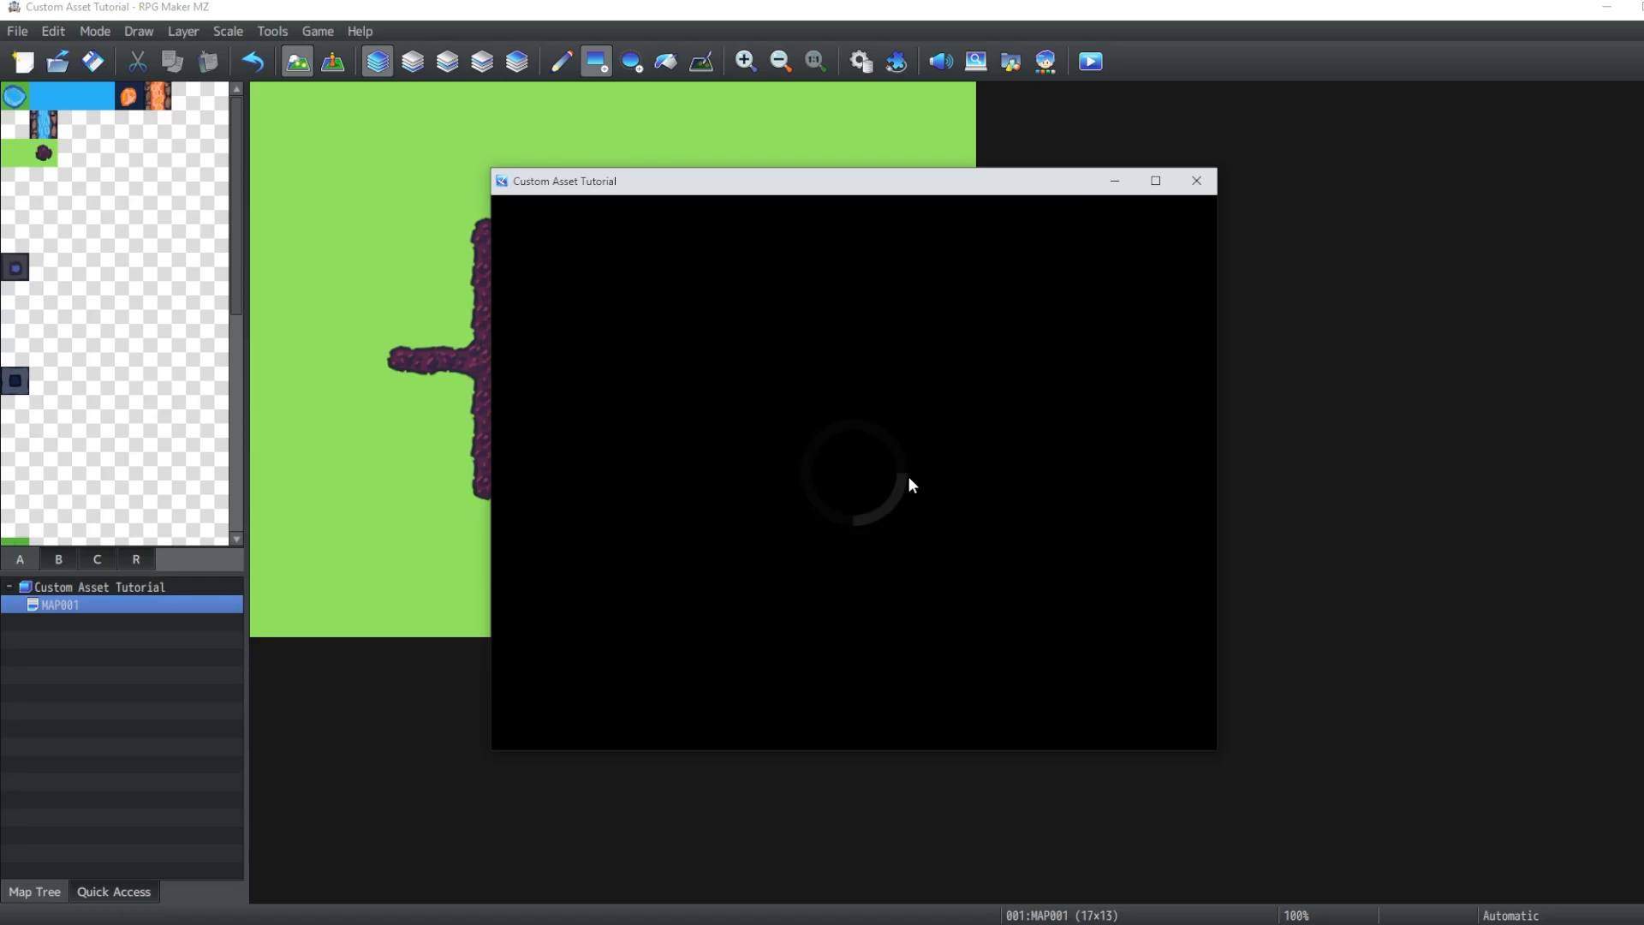
click(876, 547)
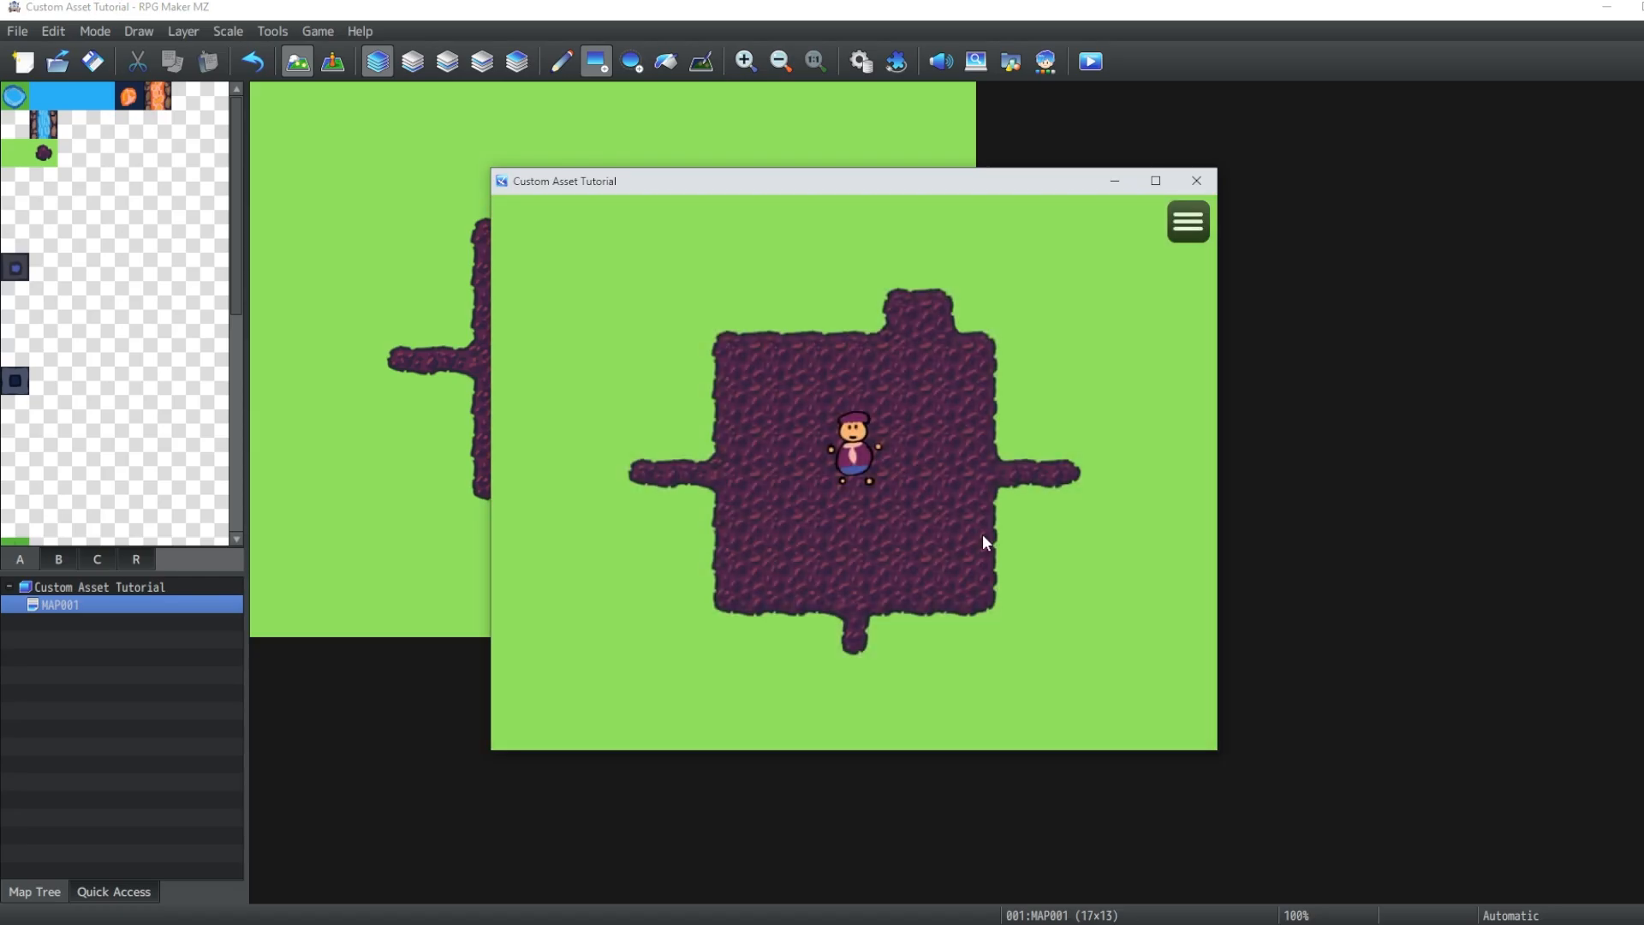
Walk the character around the cobblestone area to check the new autotile in the game
key(Up)
key(Left)
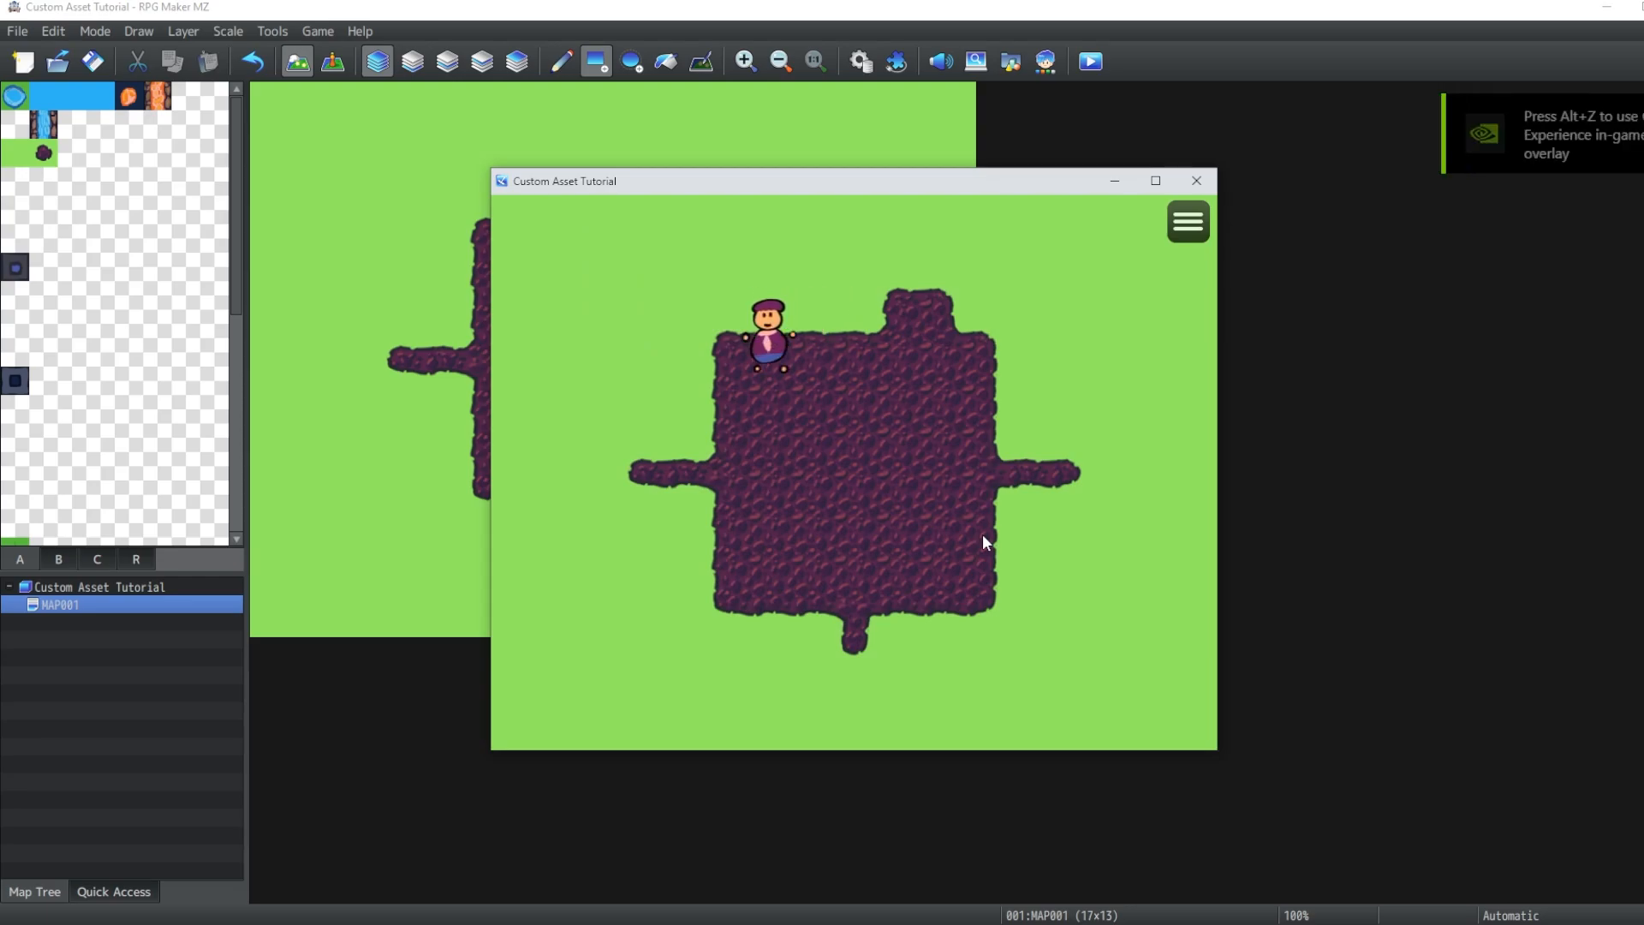
key(Down)
key(Right)
key(Down)
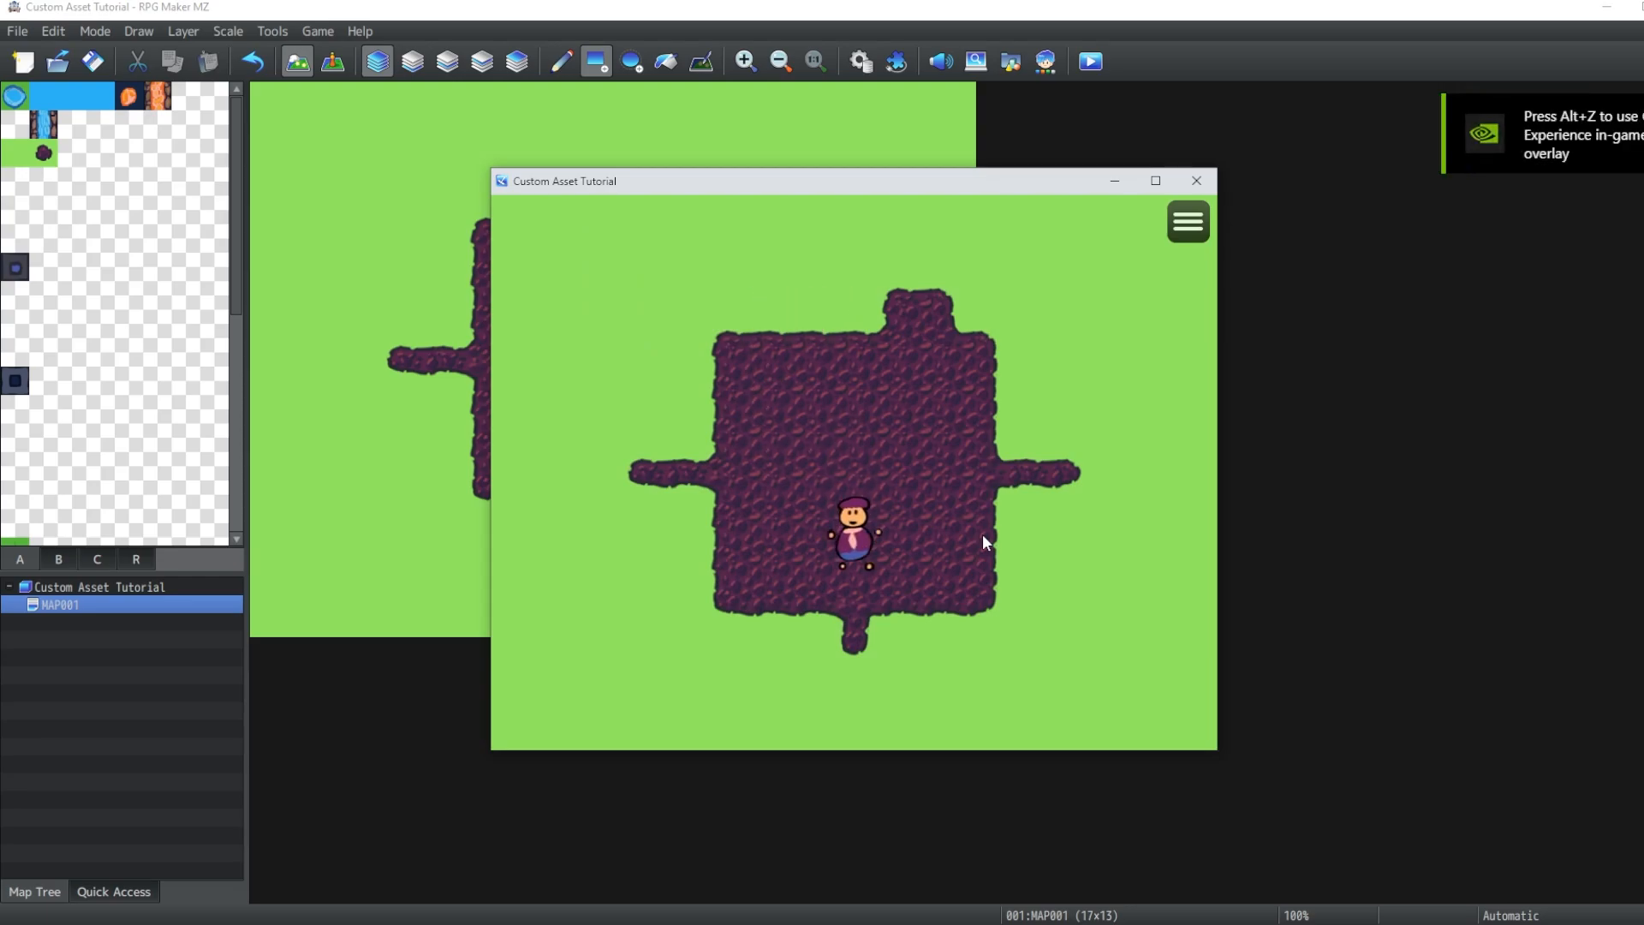
key(Up)
key(Left)
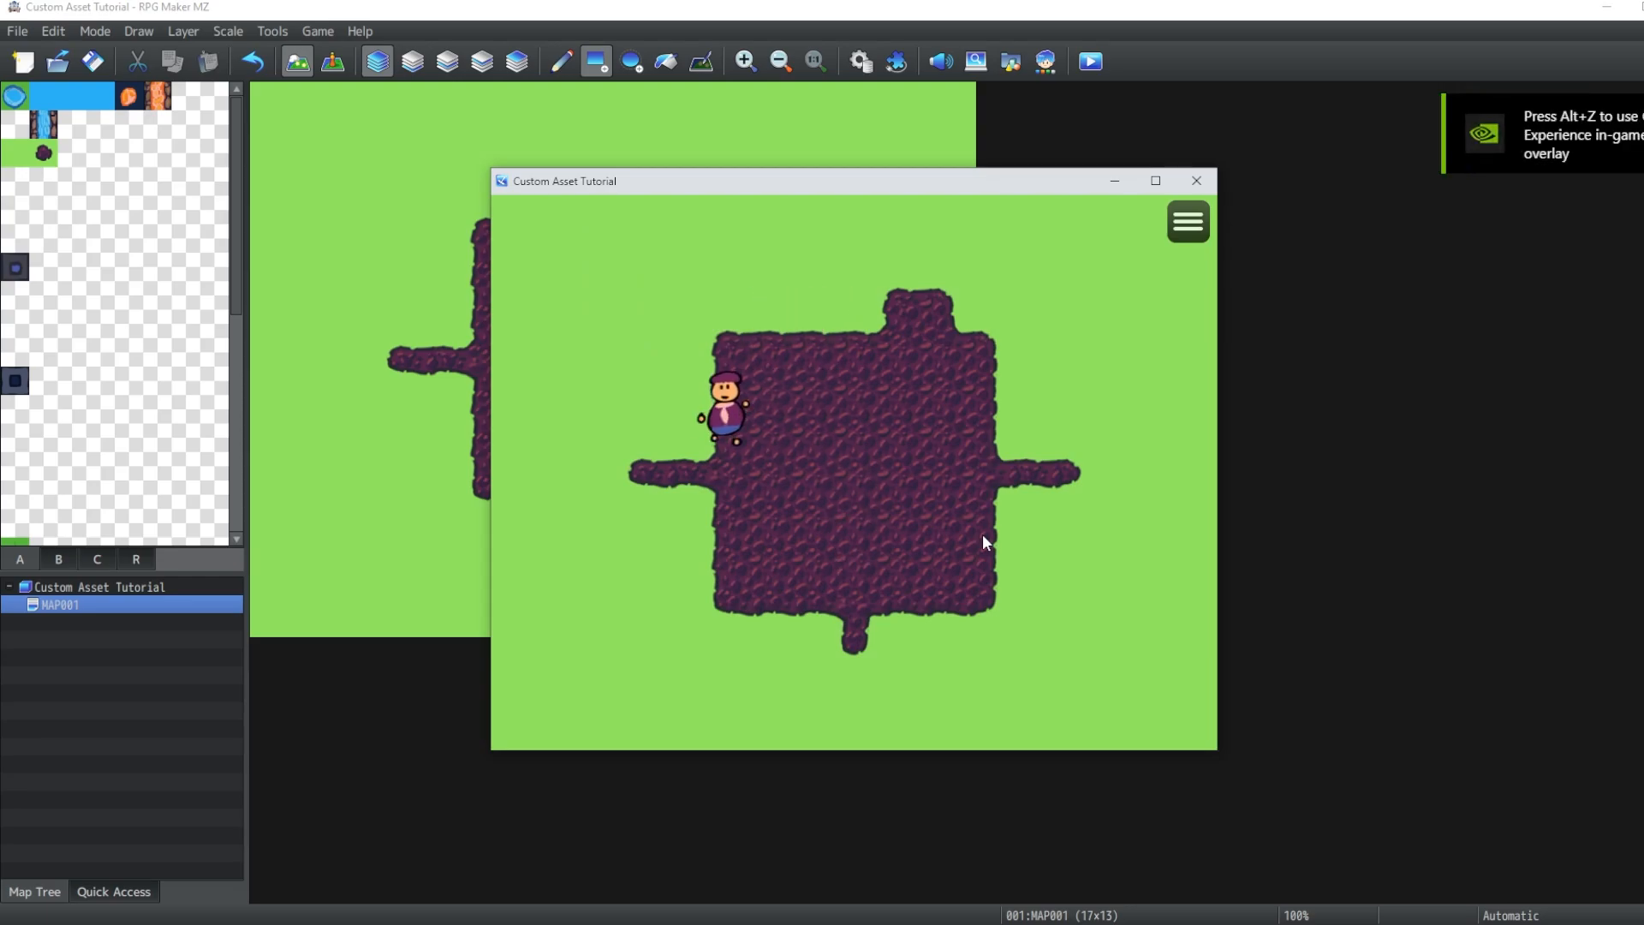
key(Down)
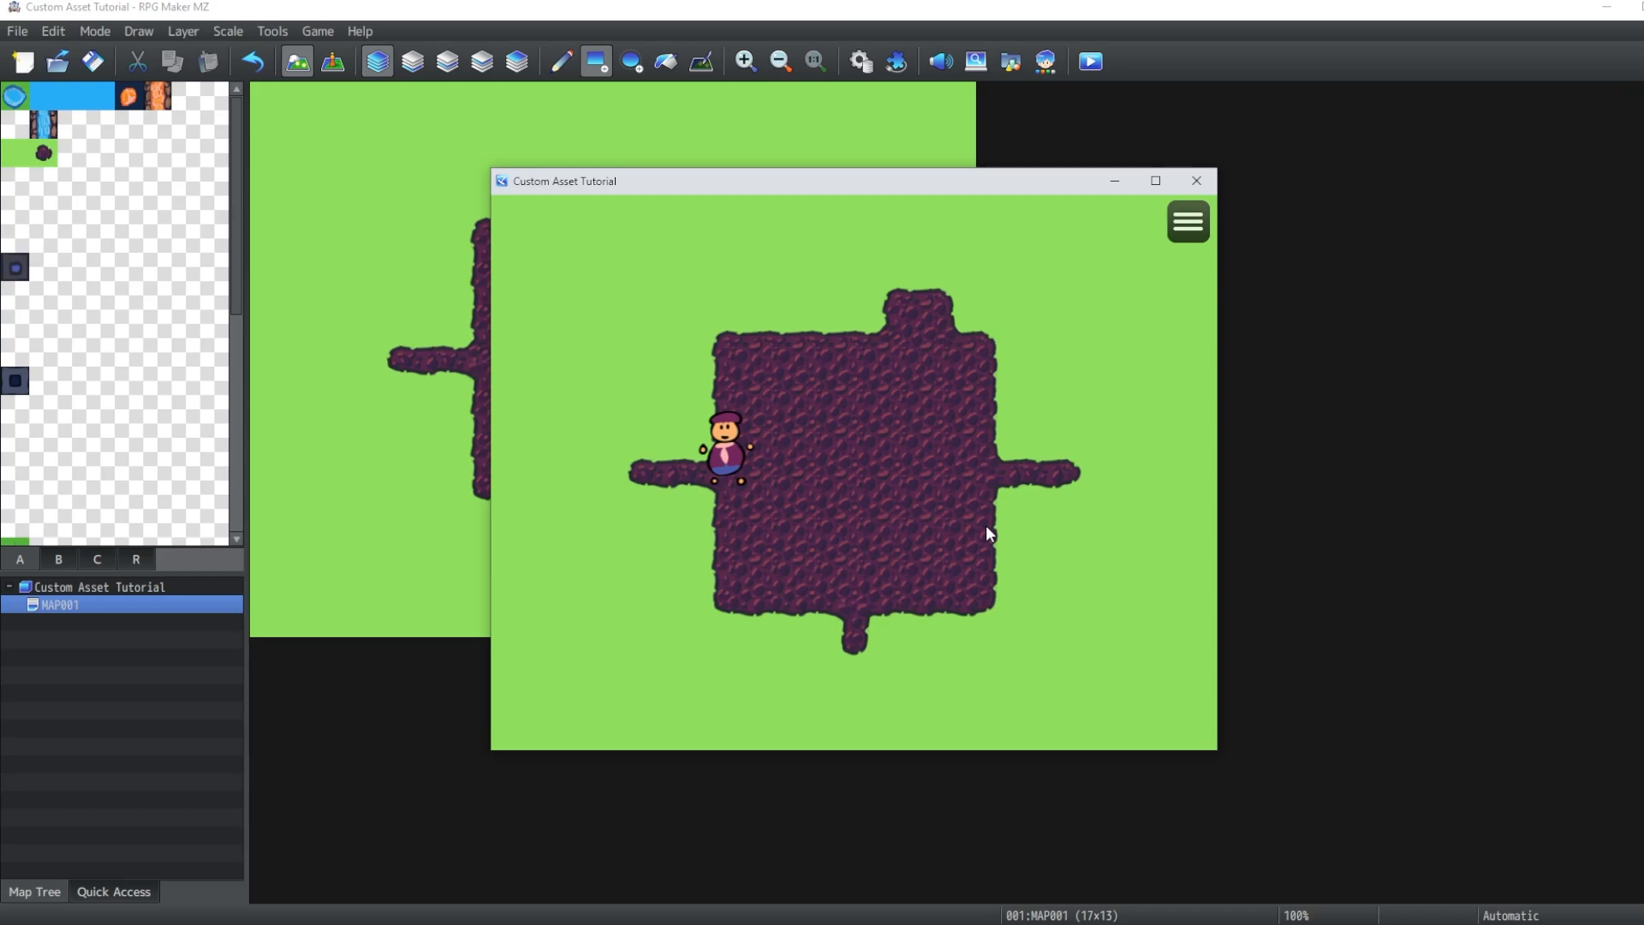
Close the playtest, switch to Photoshop and duplicate the AutoTileBase document under the name AutoTile Wall
key(alt+F4)
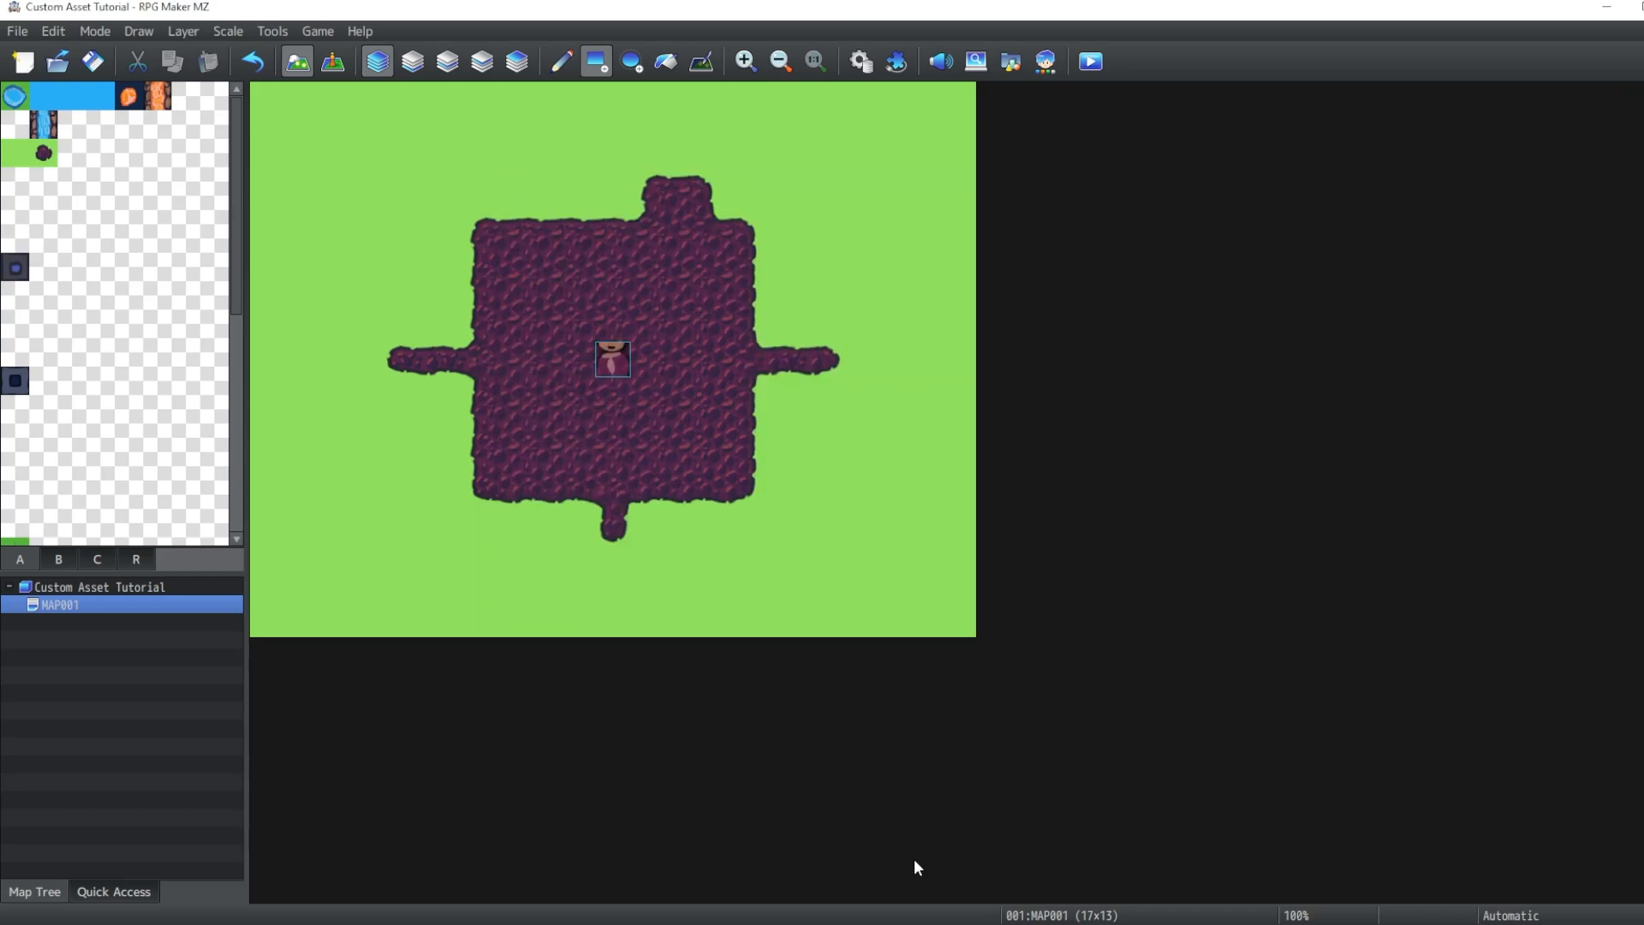
click(791, 923)
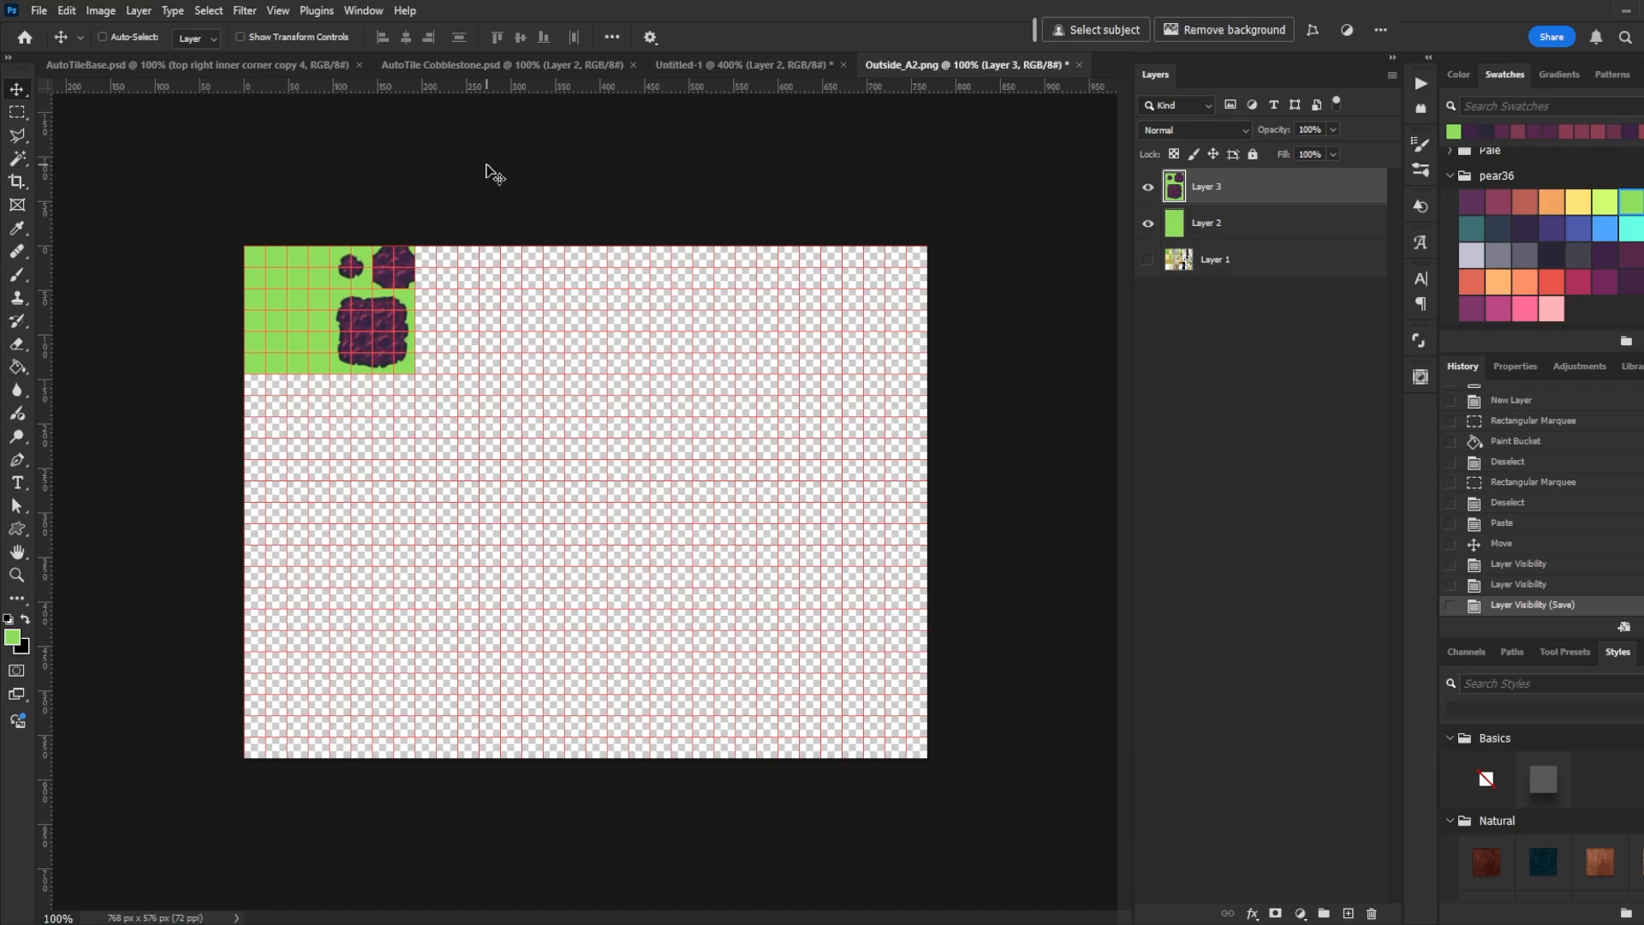
click(151, 69)
click(96, 14)
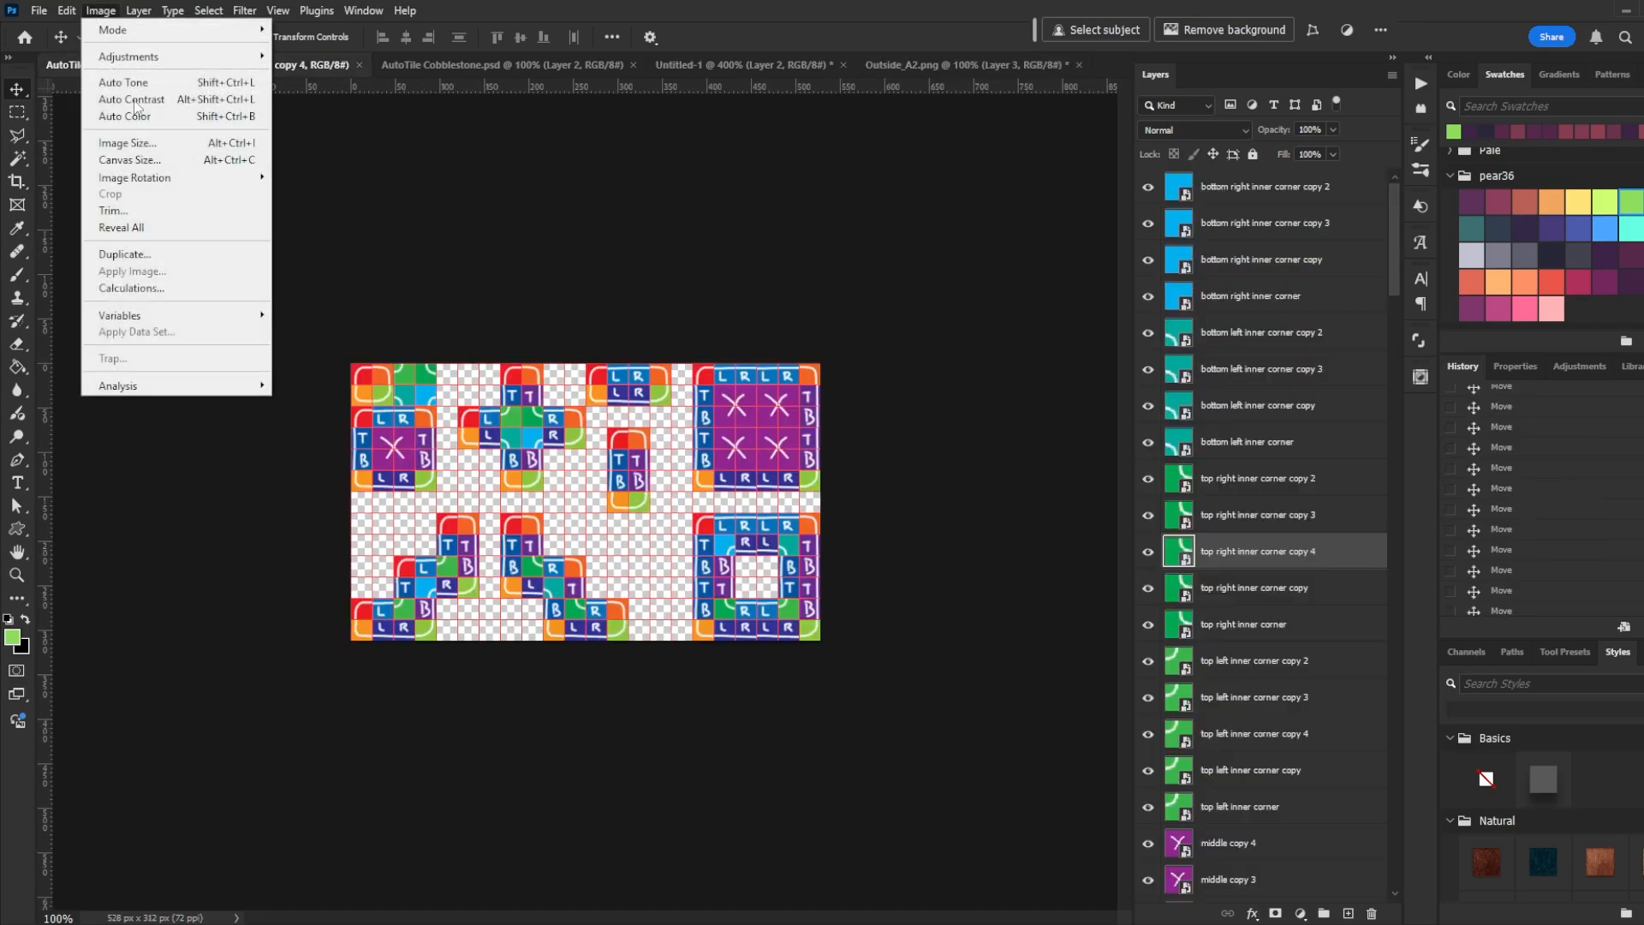
click(250, 255)
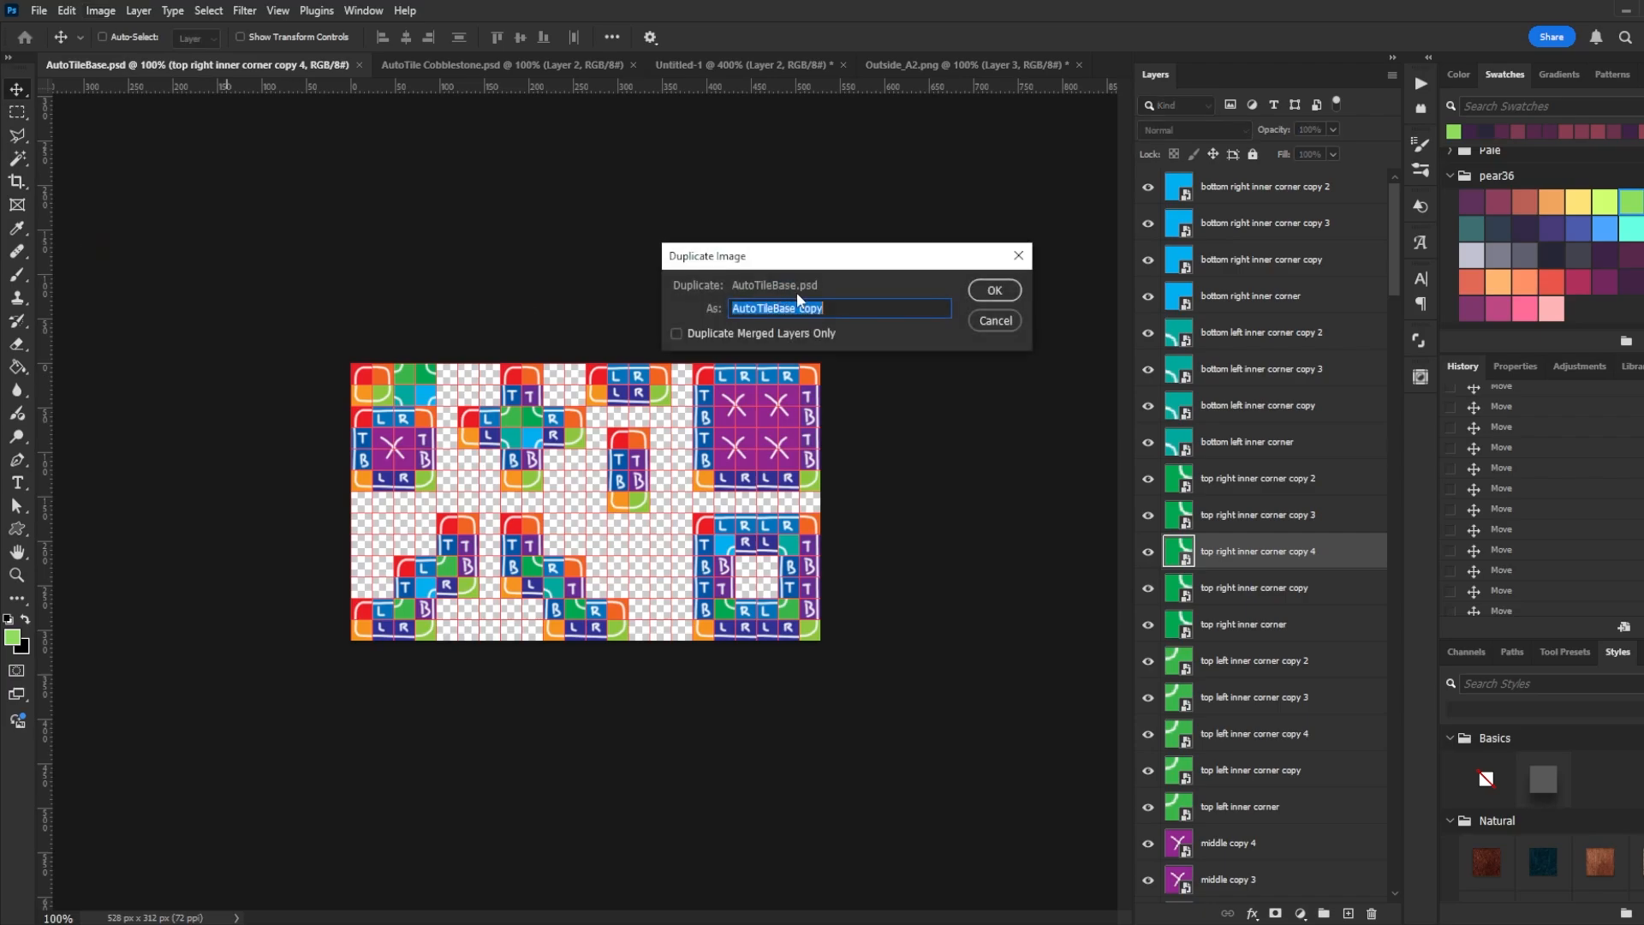
click(819, 308)
text(Wall)
key(Return)
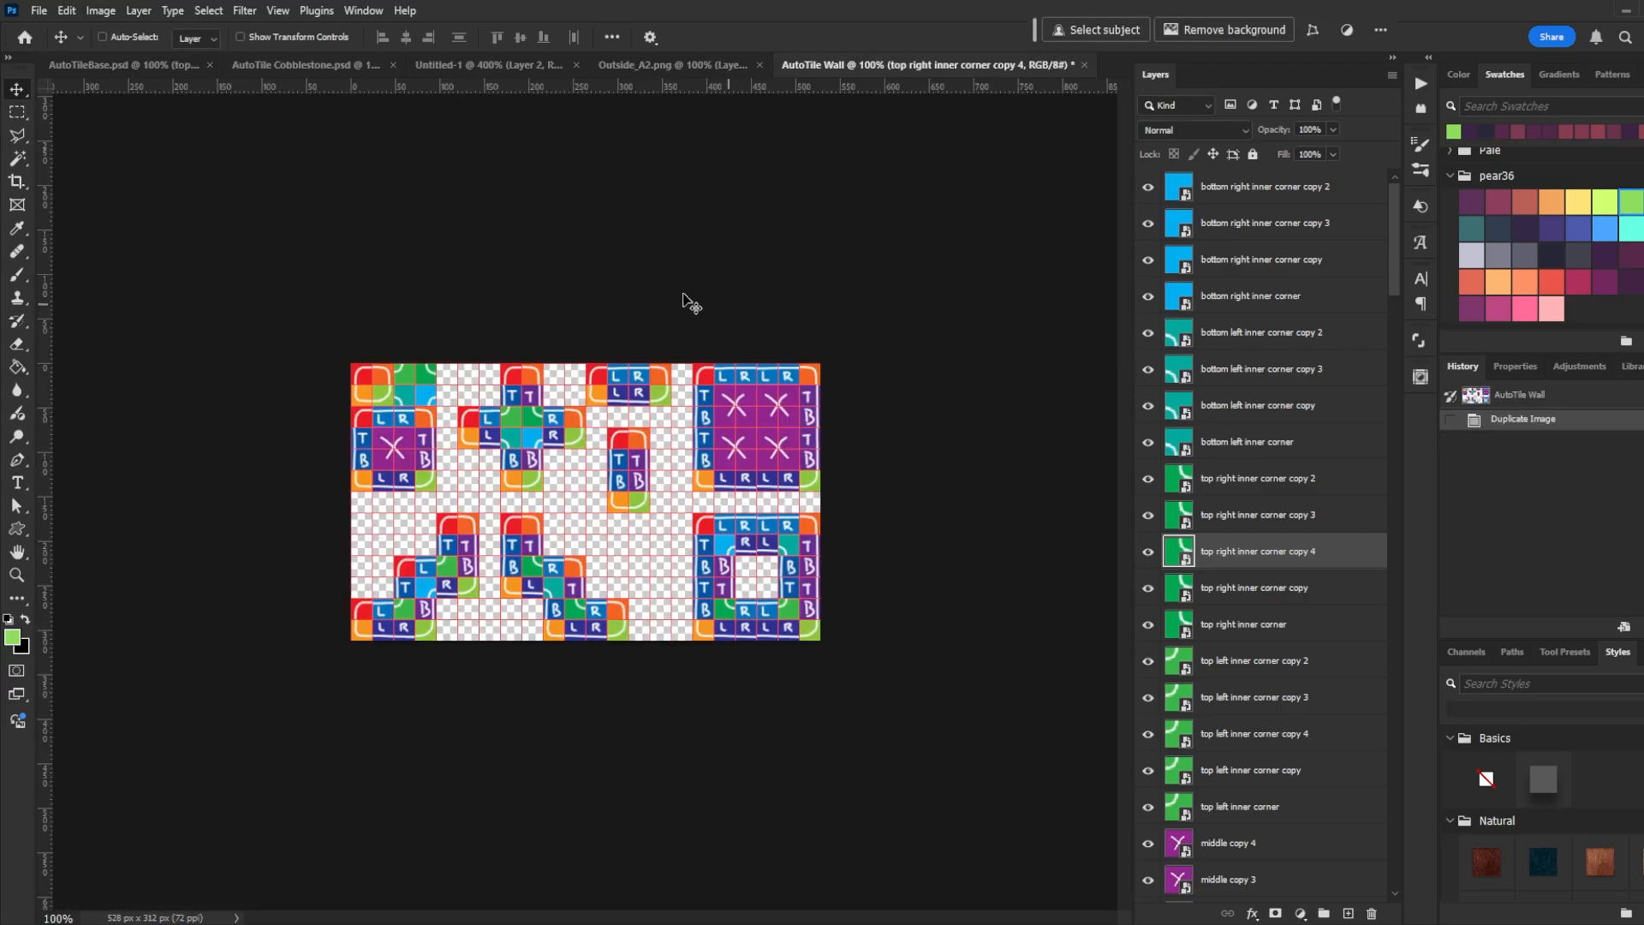
Create a transparent 96 by 96 pixel document and fill it with the brownish red from the pear36 palette
click(40, 12)
click(60, 31)
double_click(1083, 361)
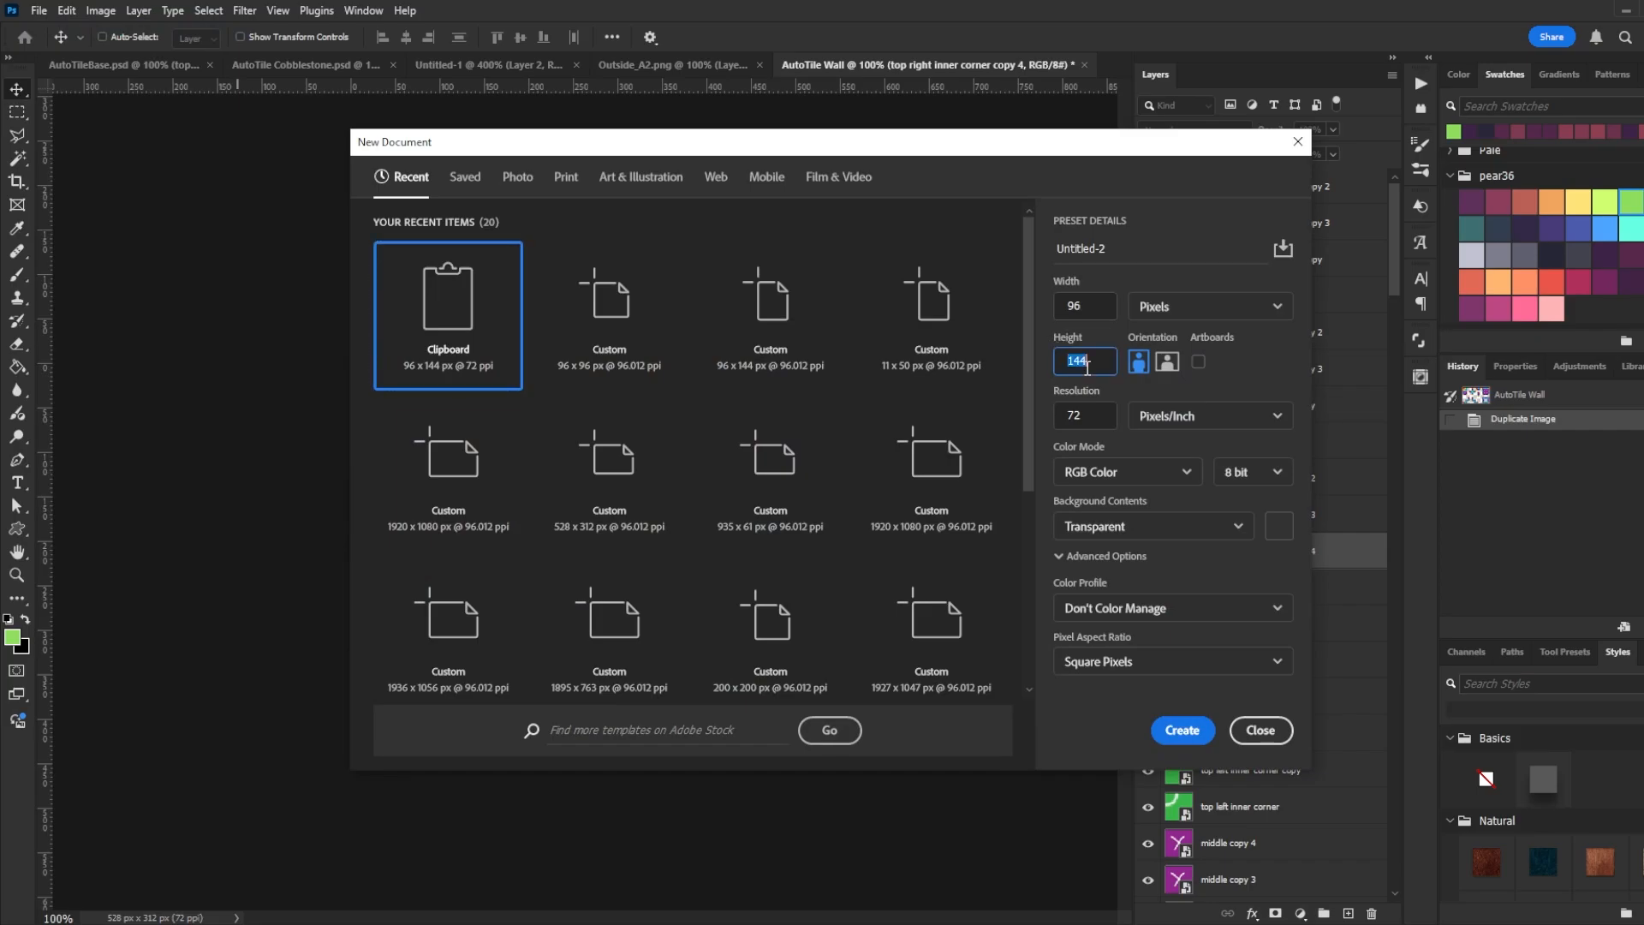
text(96)
key(Return)
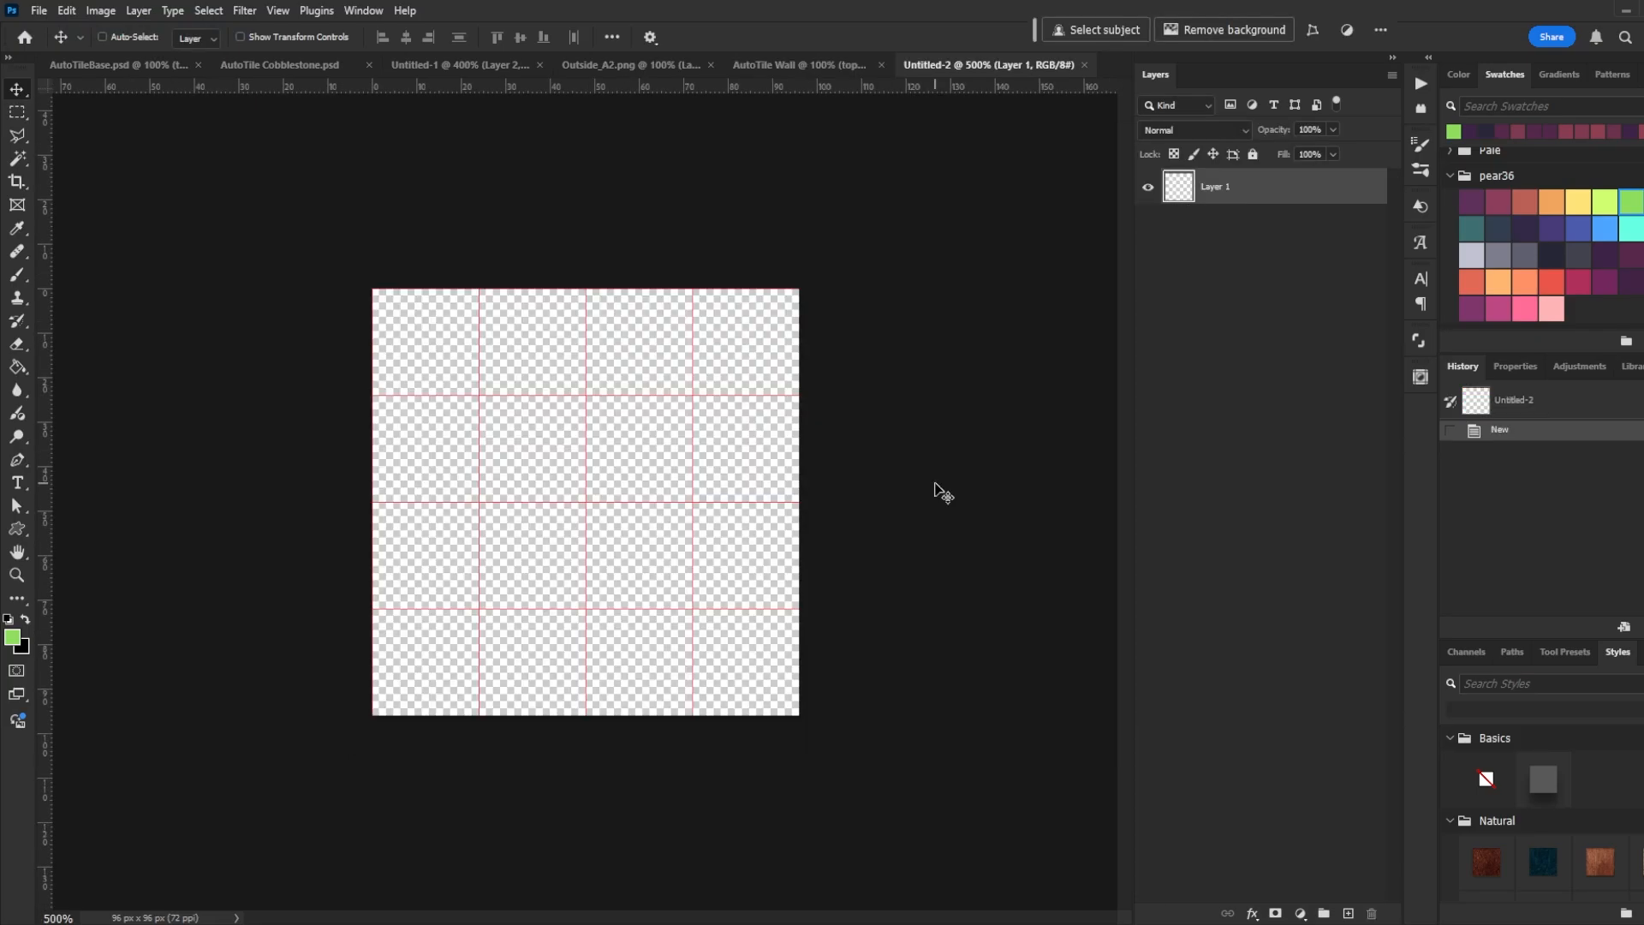
key(g)
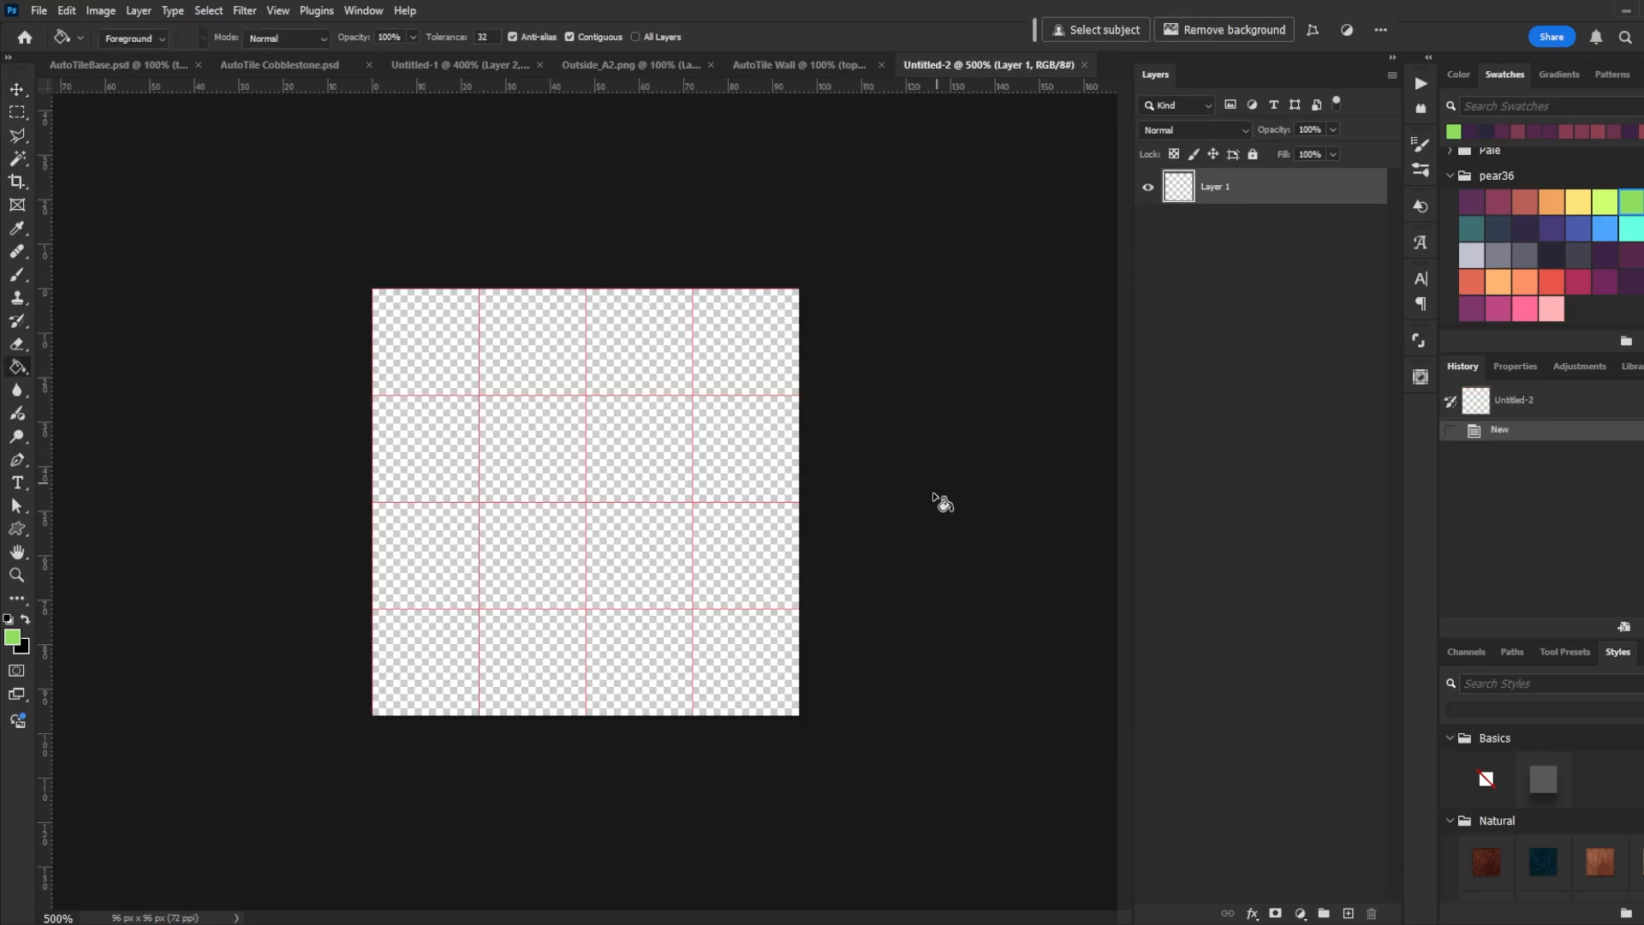
click(1529, 185)
click(614, 433)
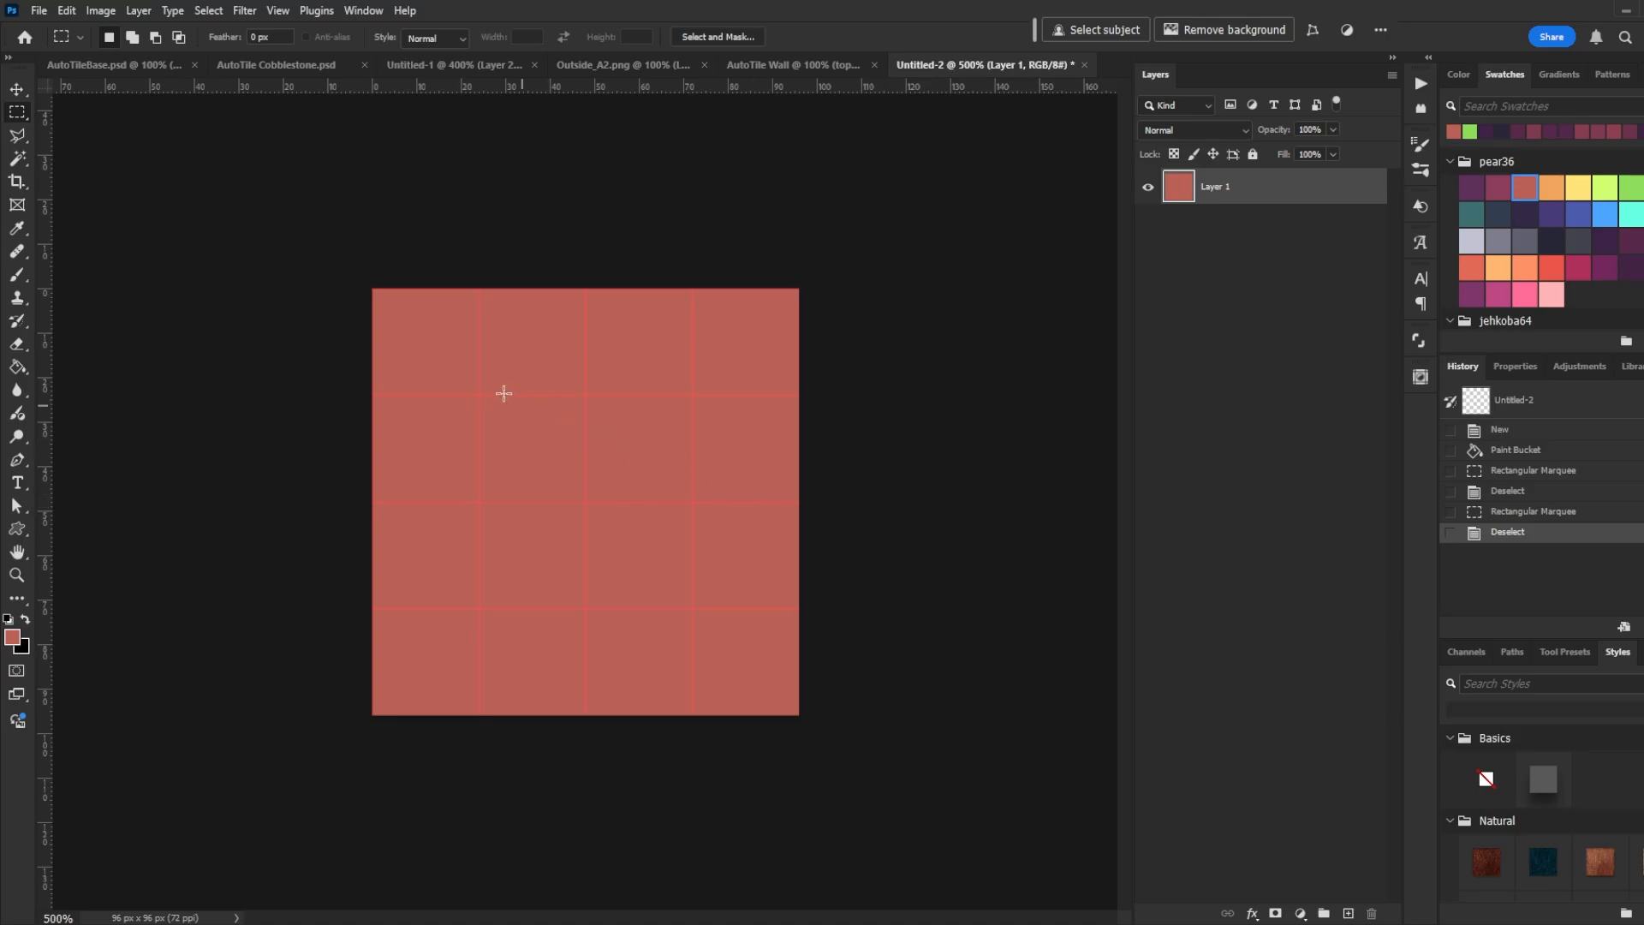
Mark out the square's centre, corner and side sections one after another with rectangular selections along the grid, and deselect
drag(480, 395, 698, 610)
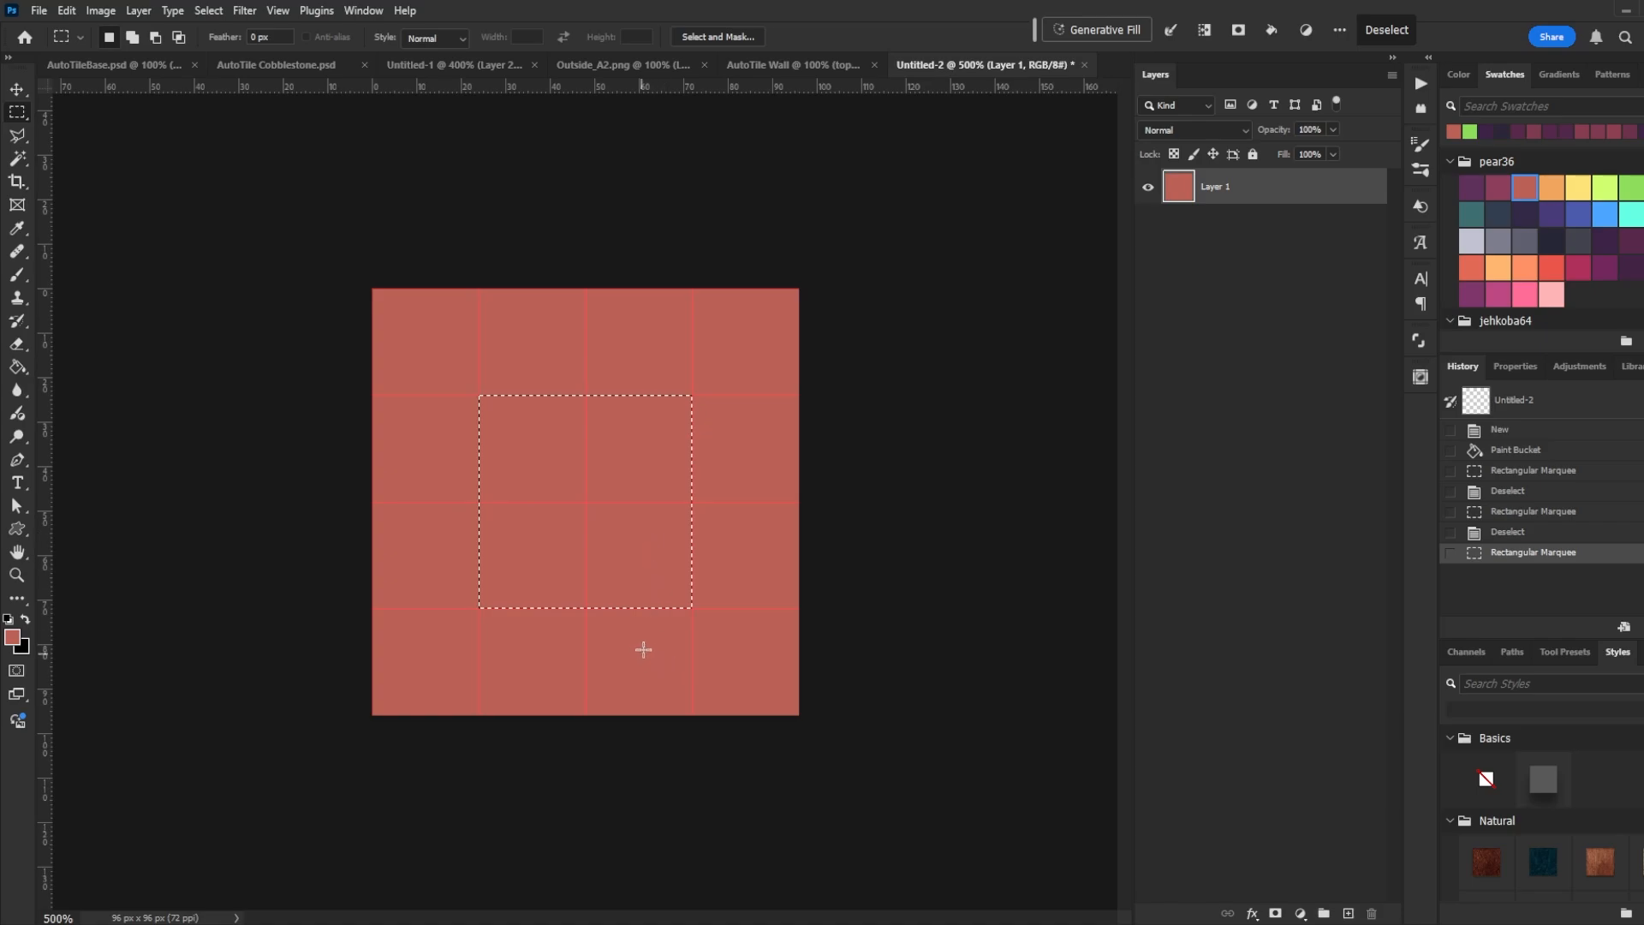
drag(371, 288, 480, 394)
drag(799, 287, 694, 393)
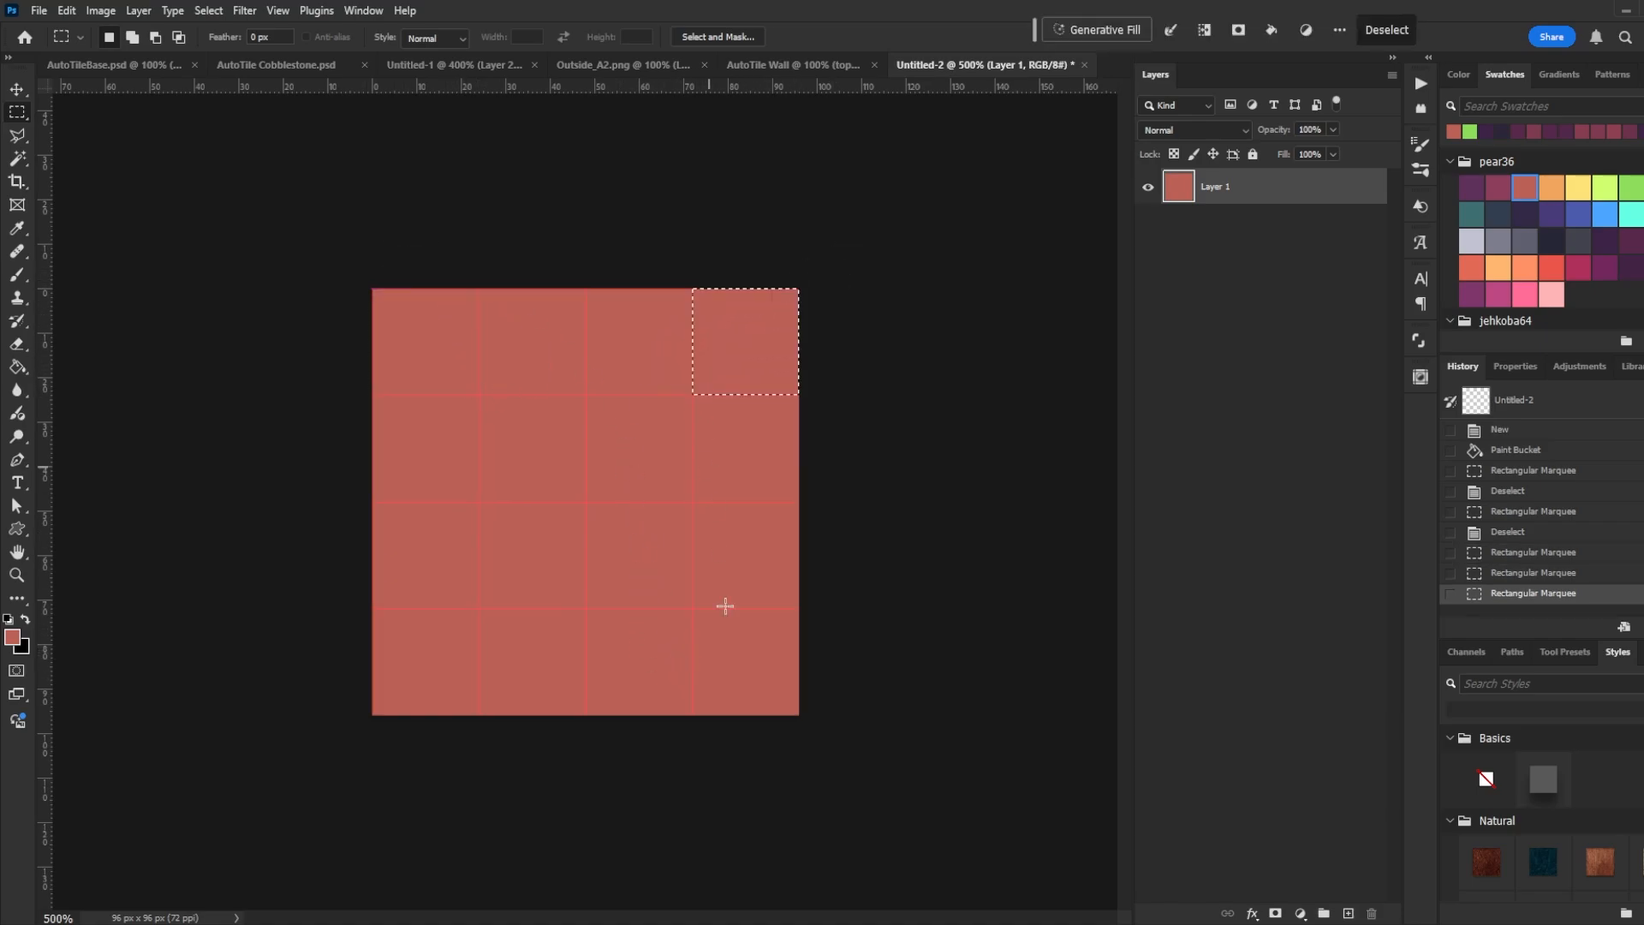
drag(799, 714, 693, 608)
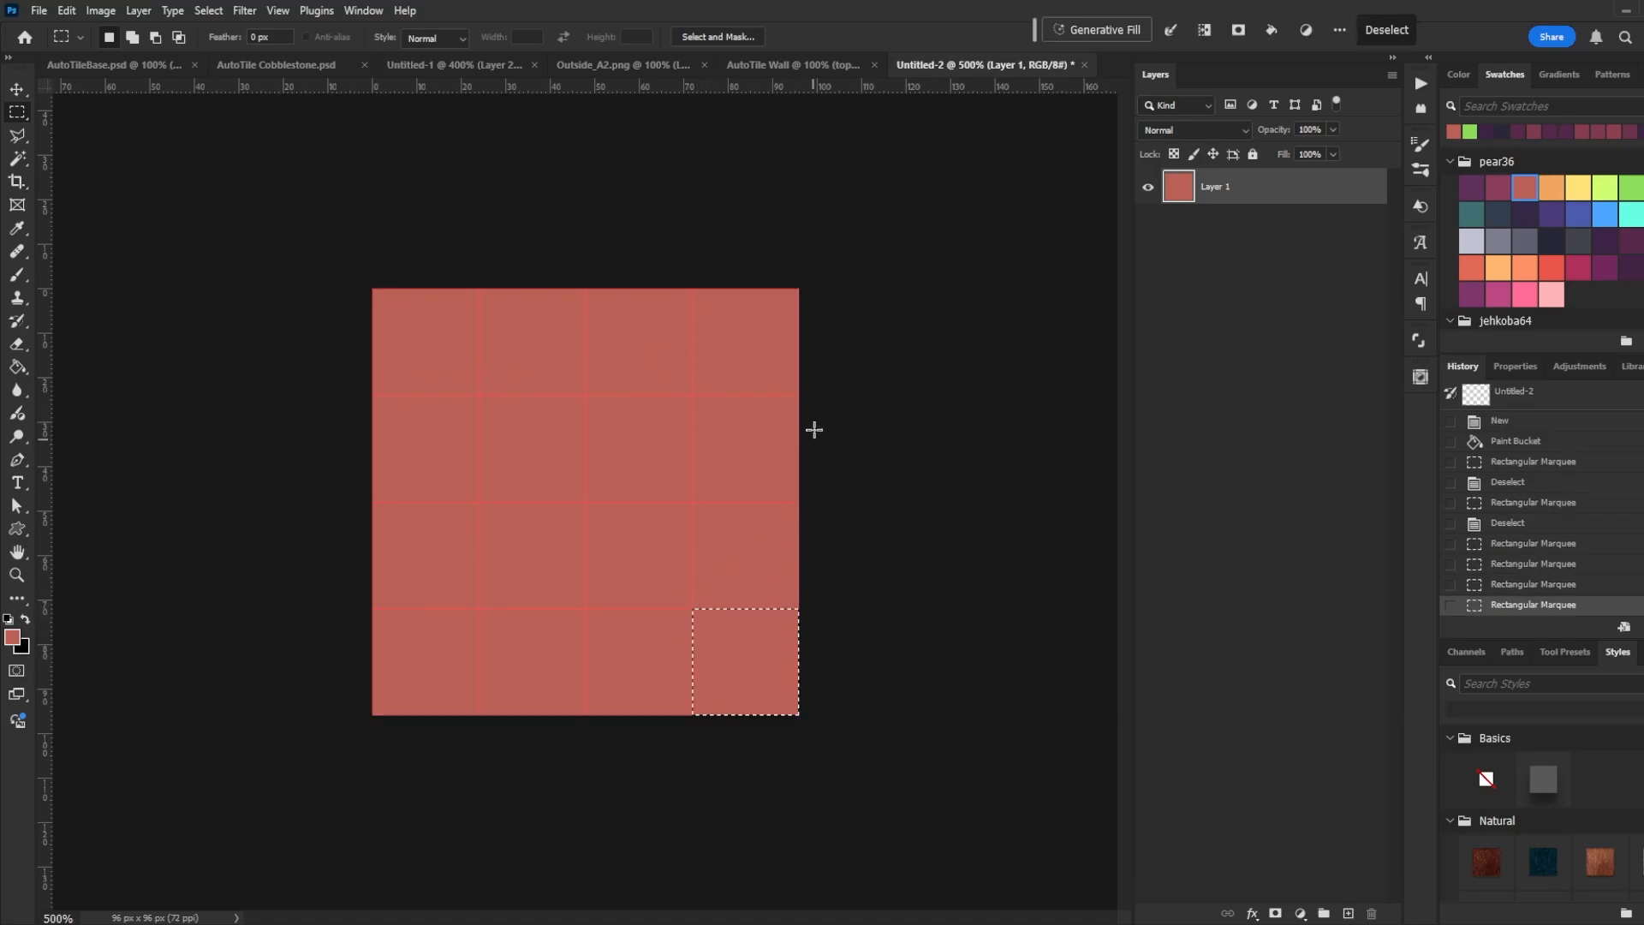
mouse_move(799, 395)
mouse_down()
mouse_move(719, 487)
mouse_move(691, 607)
mouse_up()
mouse_move(481, 607)
mouse_down()
mouse_move(569, 671)
mouse_move(669, 705)
mouse_move(478, 609)
mouse_up()
click(682, 737)
drag(372, 404, 479, 607)
click(511, 443)
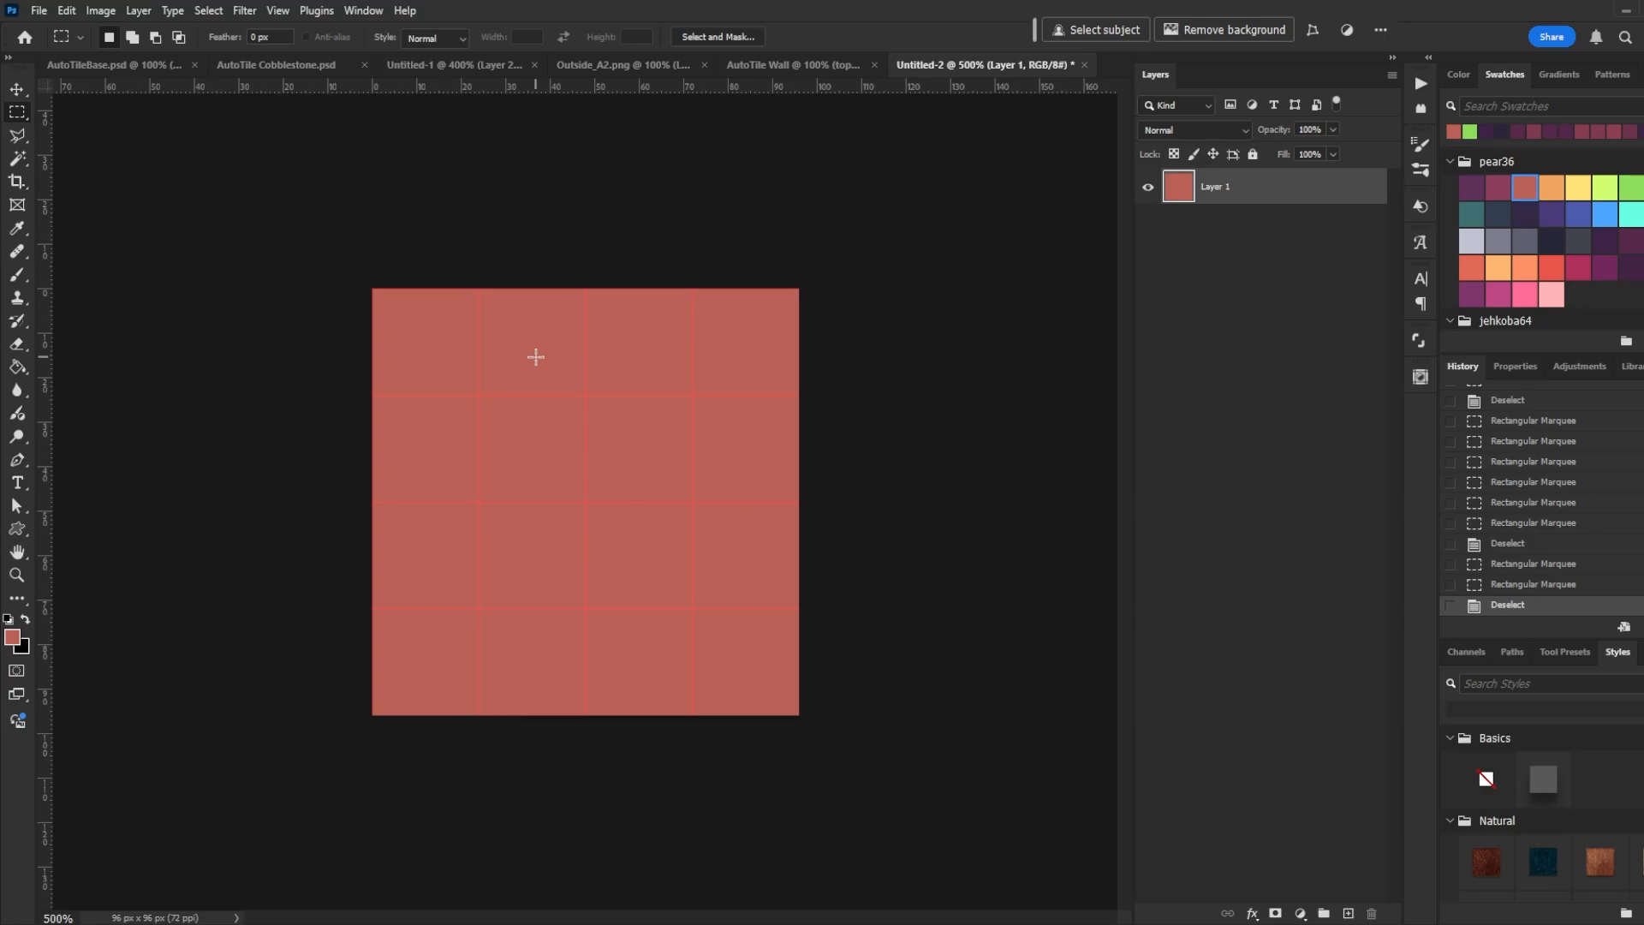
Paint a dark purple border along the left, right and top edges of the red square, evening out its inner edge
click(1475, 186)
key(b)
mouse_move(375, 293)
mouse_down()
mouse_move(796, 296)
mouse_move(377, 608)
mouse_move(382, 707)
mouse_up()
drag(789, 300, 784, 670)
drag(788, 343, 762, 711)
key(e)
key(b)
alt+click(728, 603)
drag(754, 582, 750, 710)
alt+click(785, 651)
mouse_move(408, 291)
mouse_down()
mouse_move(400, 672)
mouse_move(766, 324)
mouse_up()
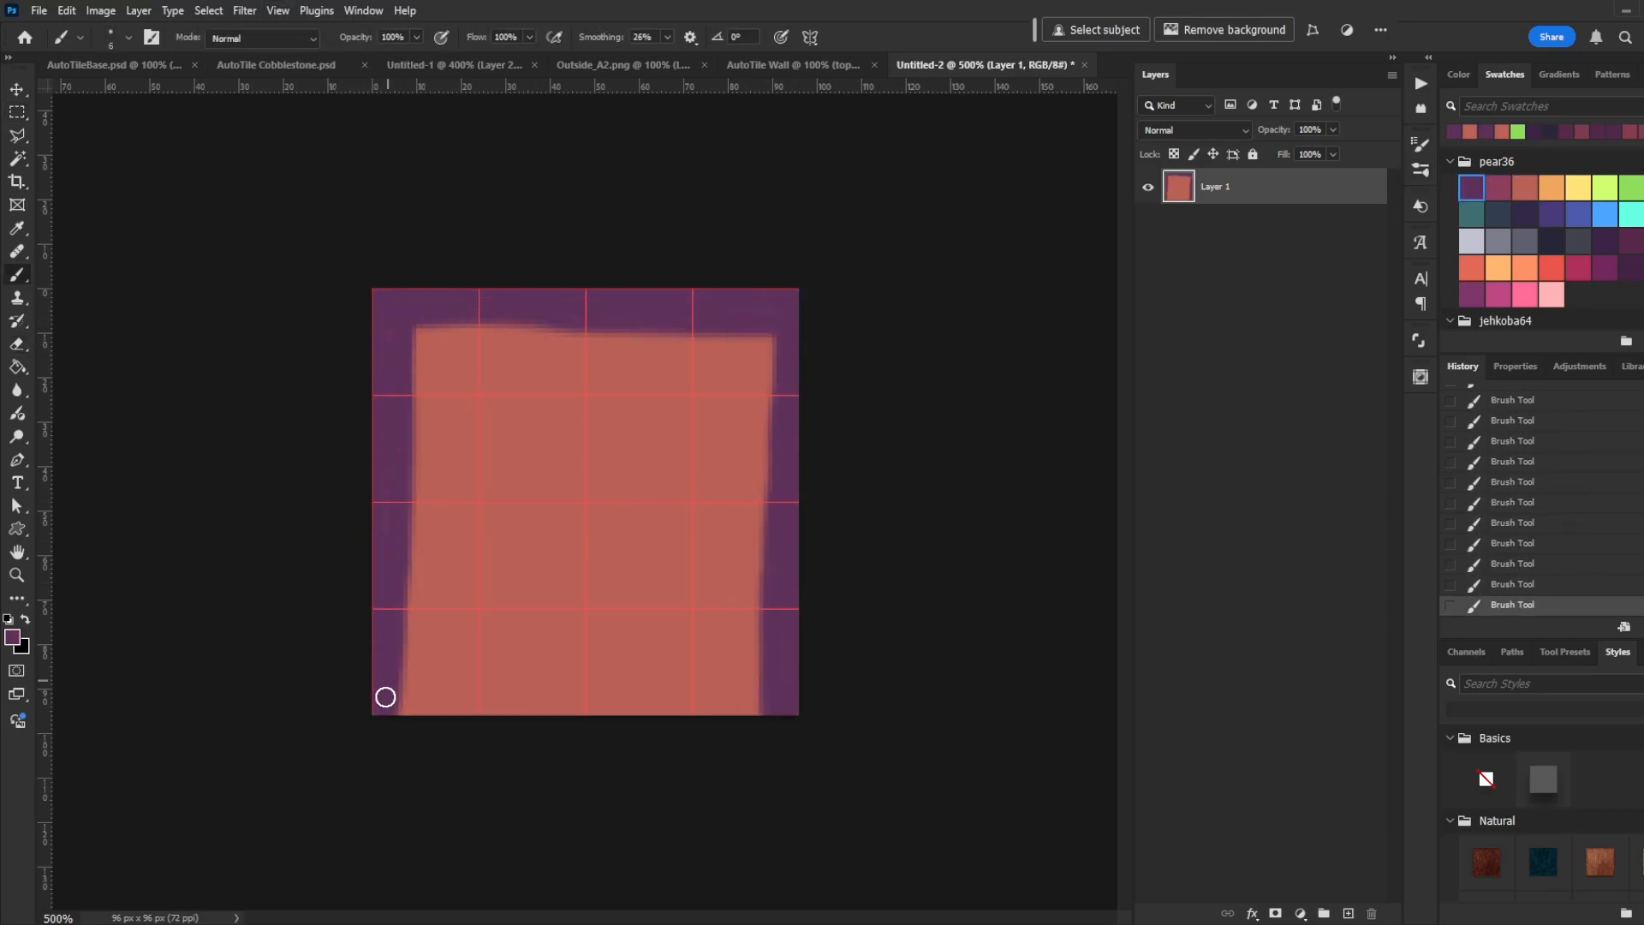
Paint curled scroll ornaments in the two bottom corners with a darker purple, and close the border along the bottom edge
click(1631, 242)
key(ctrl+z)
drag(416, 664, 438, 705)
drag(755, 663, 728, 705)
alt+click(785, 558)
alt+click(723, 646)
drag(436, 708, 738, 701)
Shade the outer rim of the border and both corner scrolls with the darkest purple of the pear36 palette
click(1606, 242)
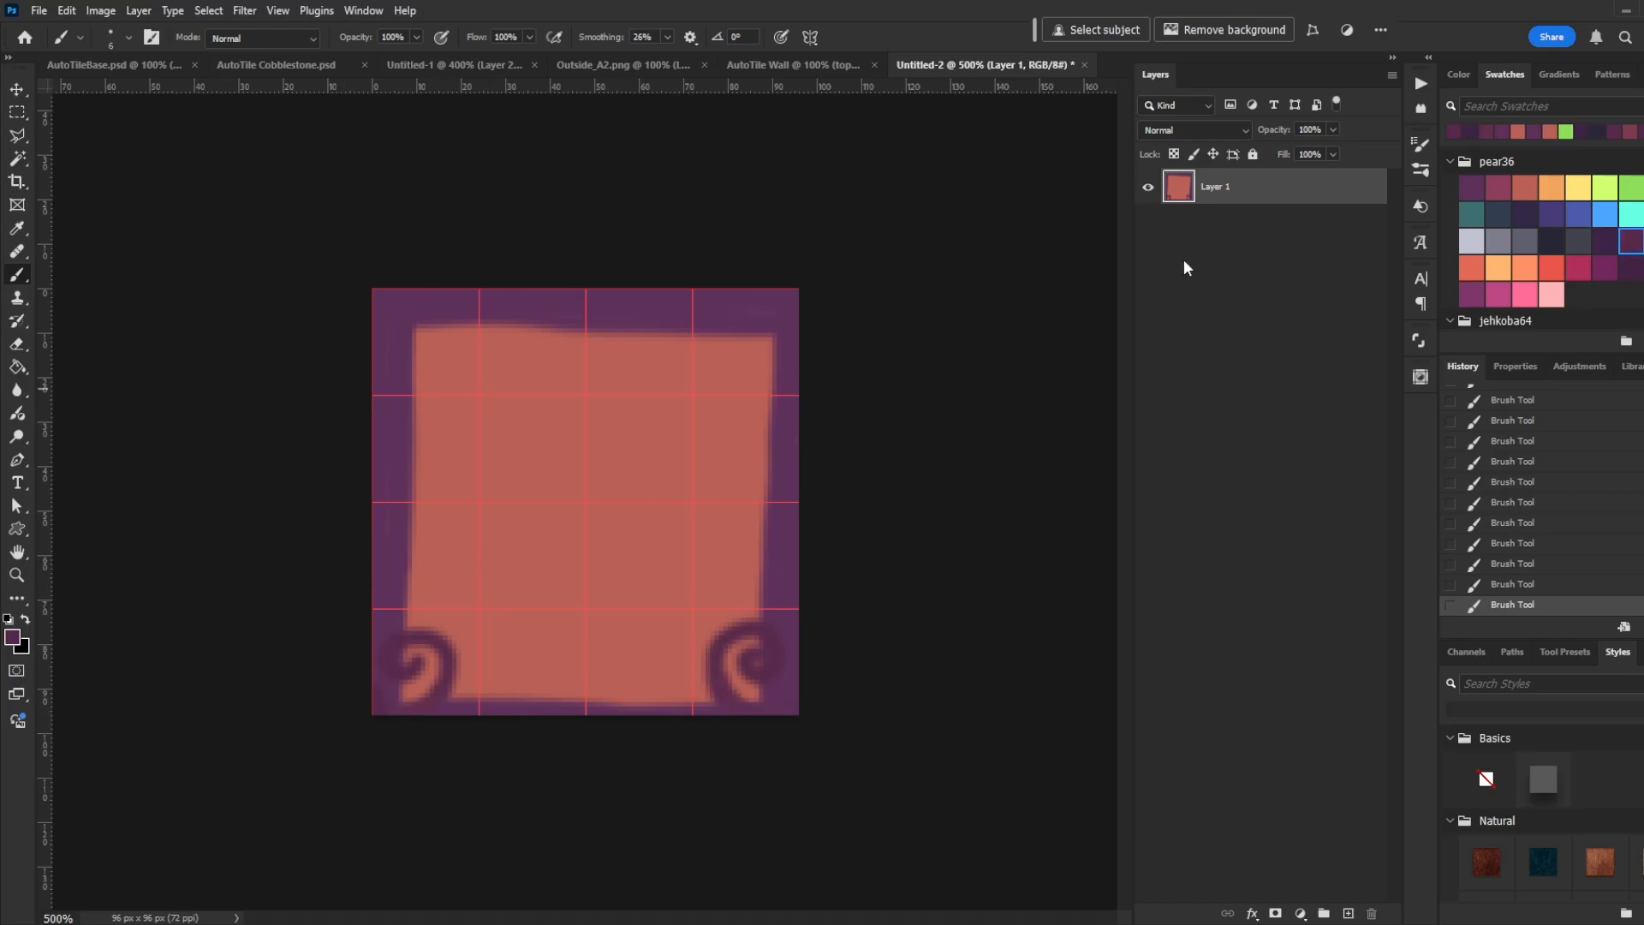
drag(764, 283, 798, 328)
drag(377, 329, 767, 293)
drag(752, 656, 726, 706)
drag(415, 665, 435, 706)
drag(376, 334, 377, 704)
drag(794, 334, 792, 709)
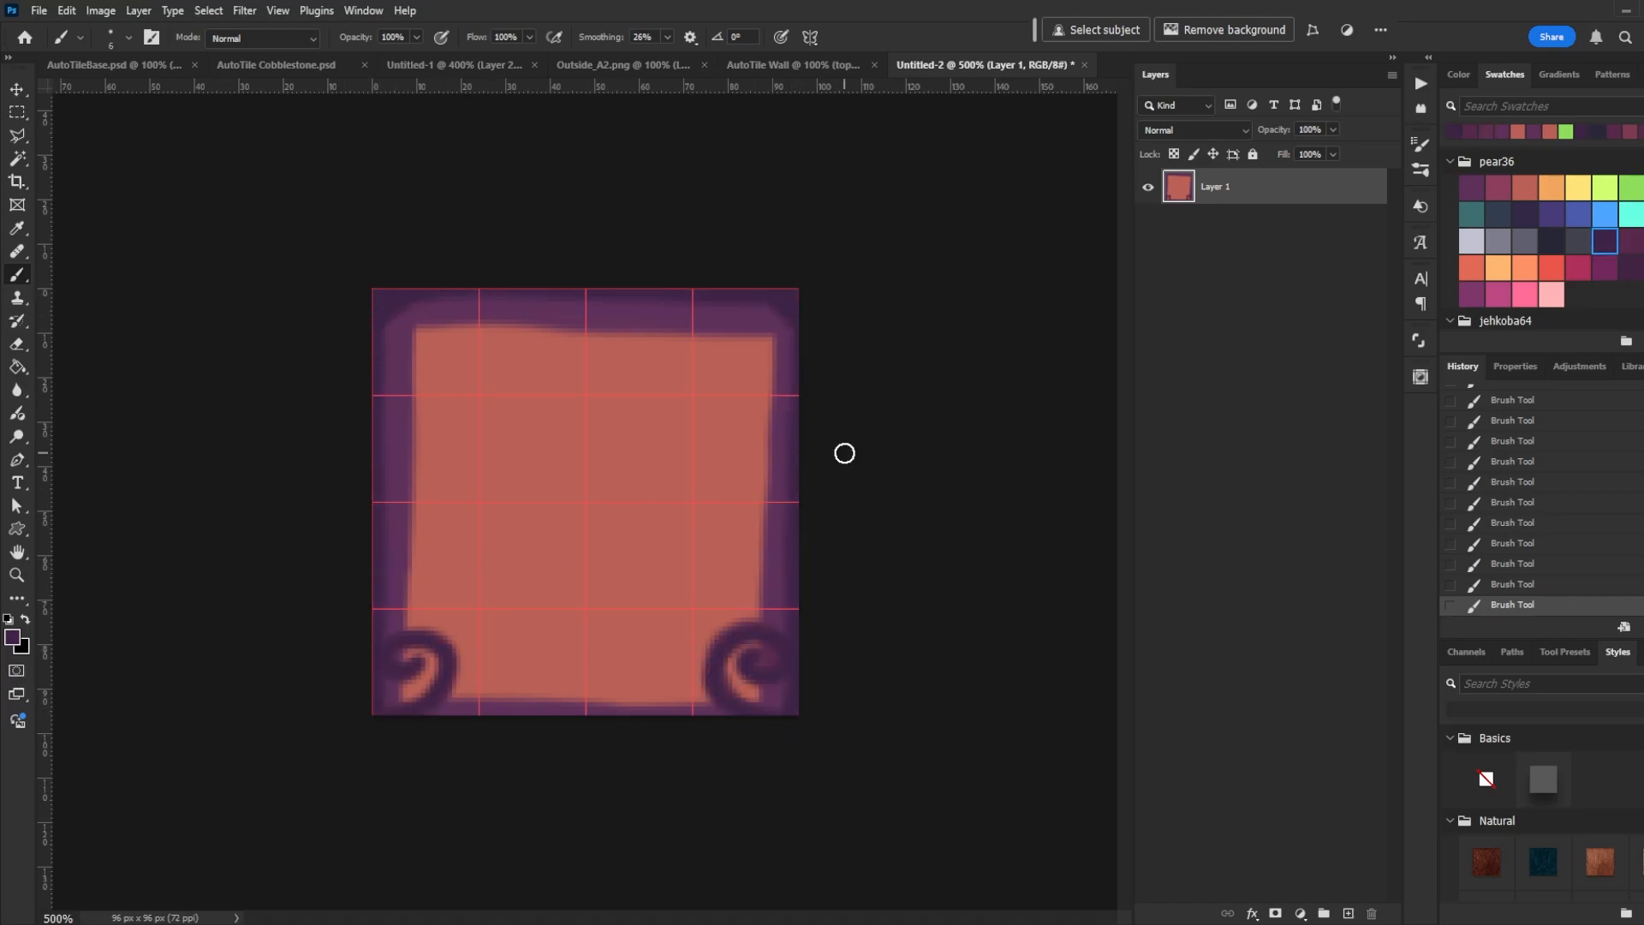
Paint four vertical dark purple plank lines across the red area of the wall
drag(470, 333, 472, 683)
drag(570, 334, 561, 692)
key(ctrl+z)
key(ctrl+z)
drag(715, 336, 715, 637)
drag(647, 336, 647, 673)
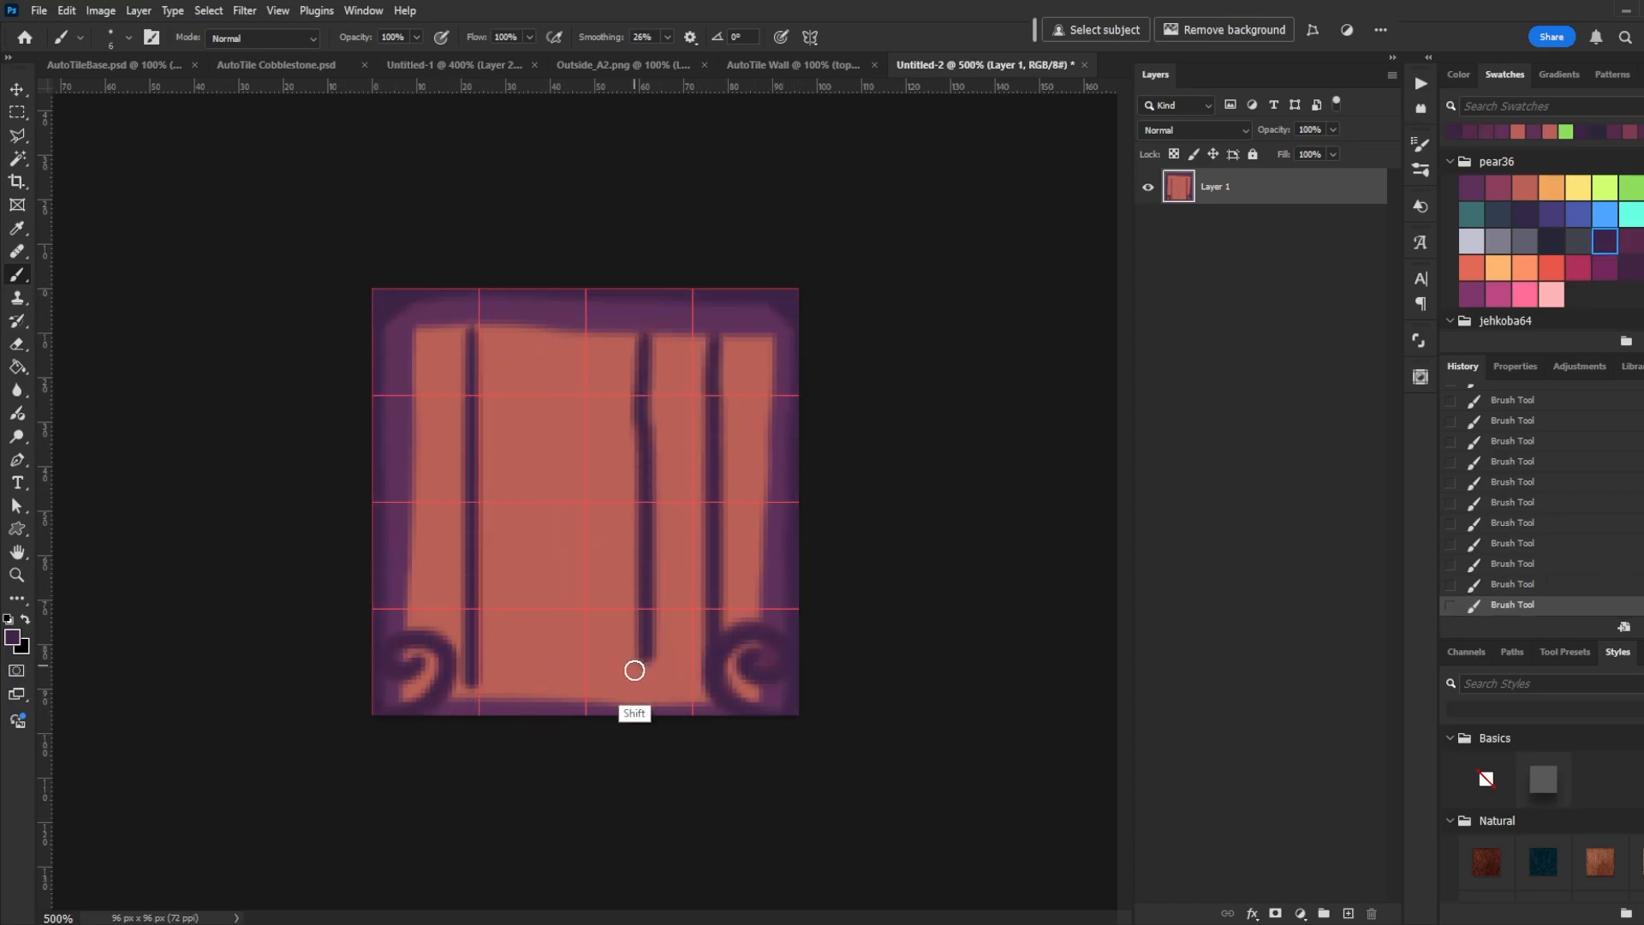
drag(541, 332, 541, 687)
Copy the entire wall drawing and switch to the AutoTile Wall document
click(793, 65)
click(1010, 65)
key(m)
key(ctrl+a)
key(ctrl+c)
key(ctrl+d)
click(758, 62)
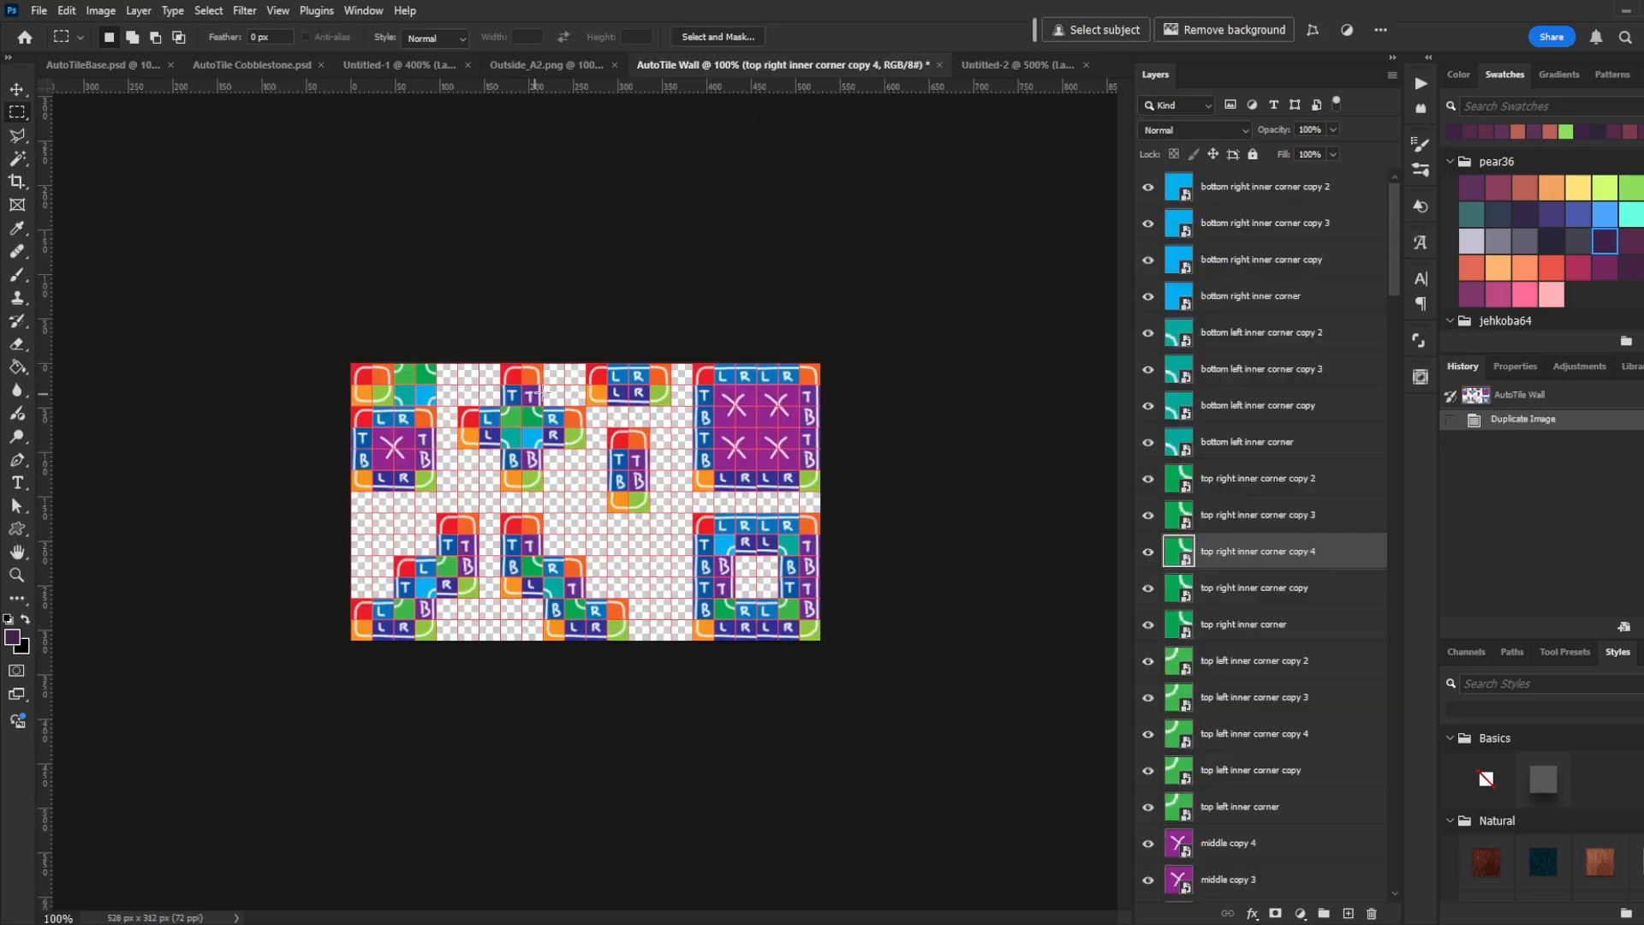
Open the top left corner smart object and select the matching grid square at the top left of the wall drawing
key(v)
ctrl+click(470, 435)
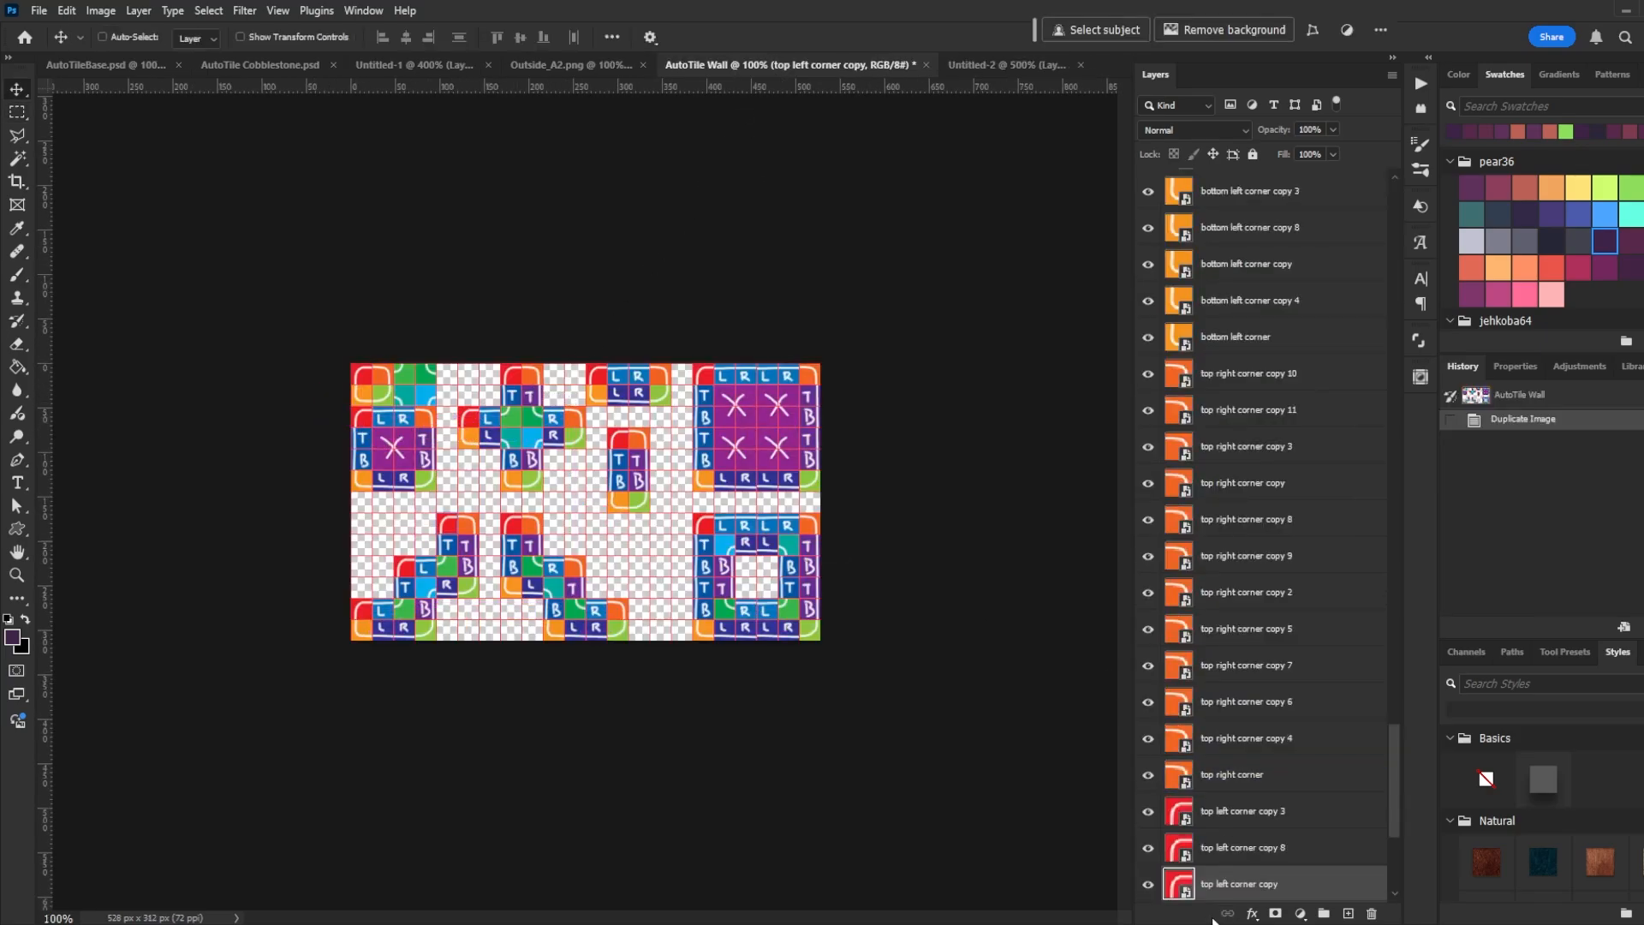
double_click(1178, 890)
click(741, 65)
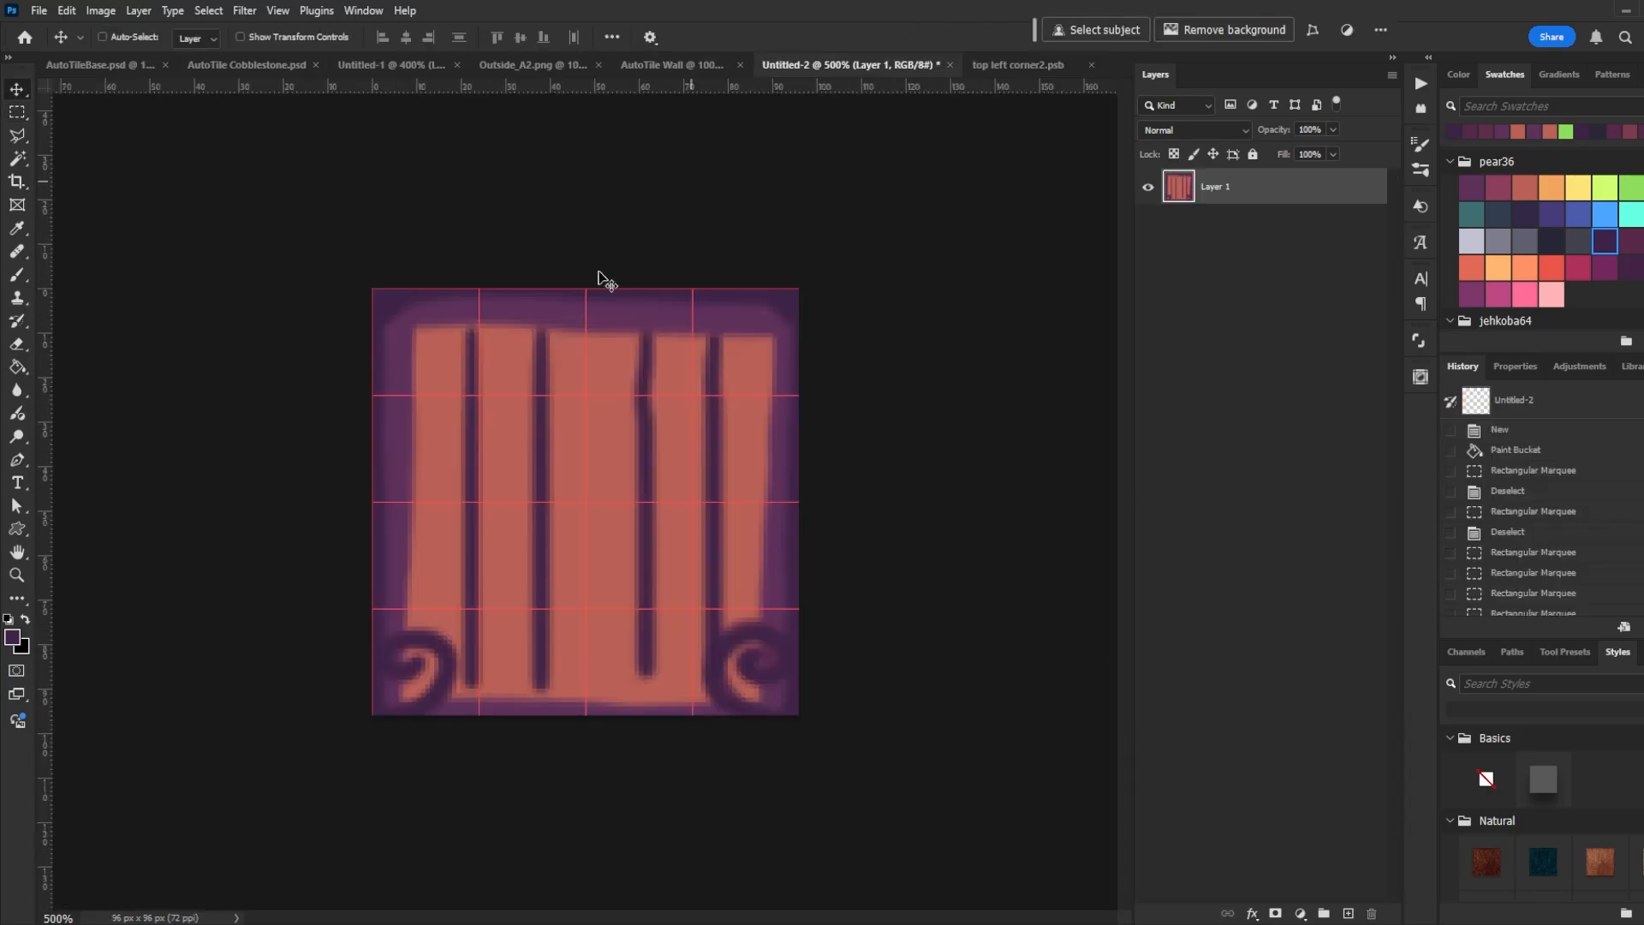
key(m)
drag(371, 288, 478, 394)
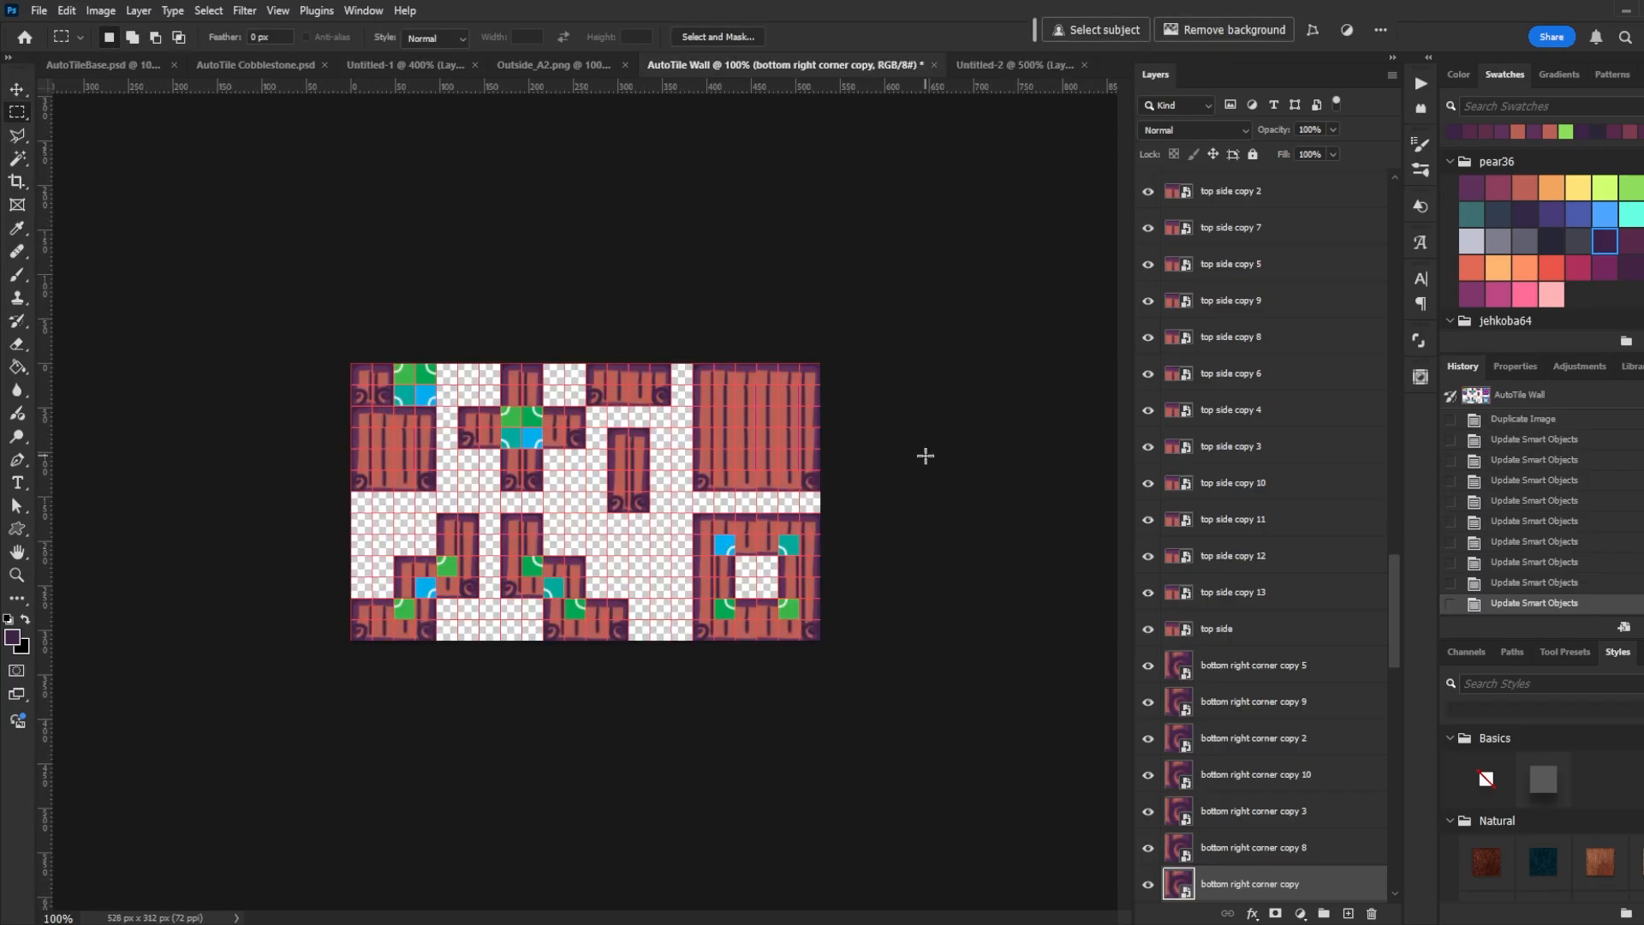
Open the smart object of the middle tile in the large wall block of AutoTile Wall
scroll(624, 565, up, 4)
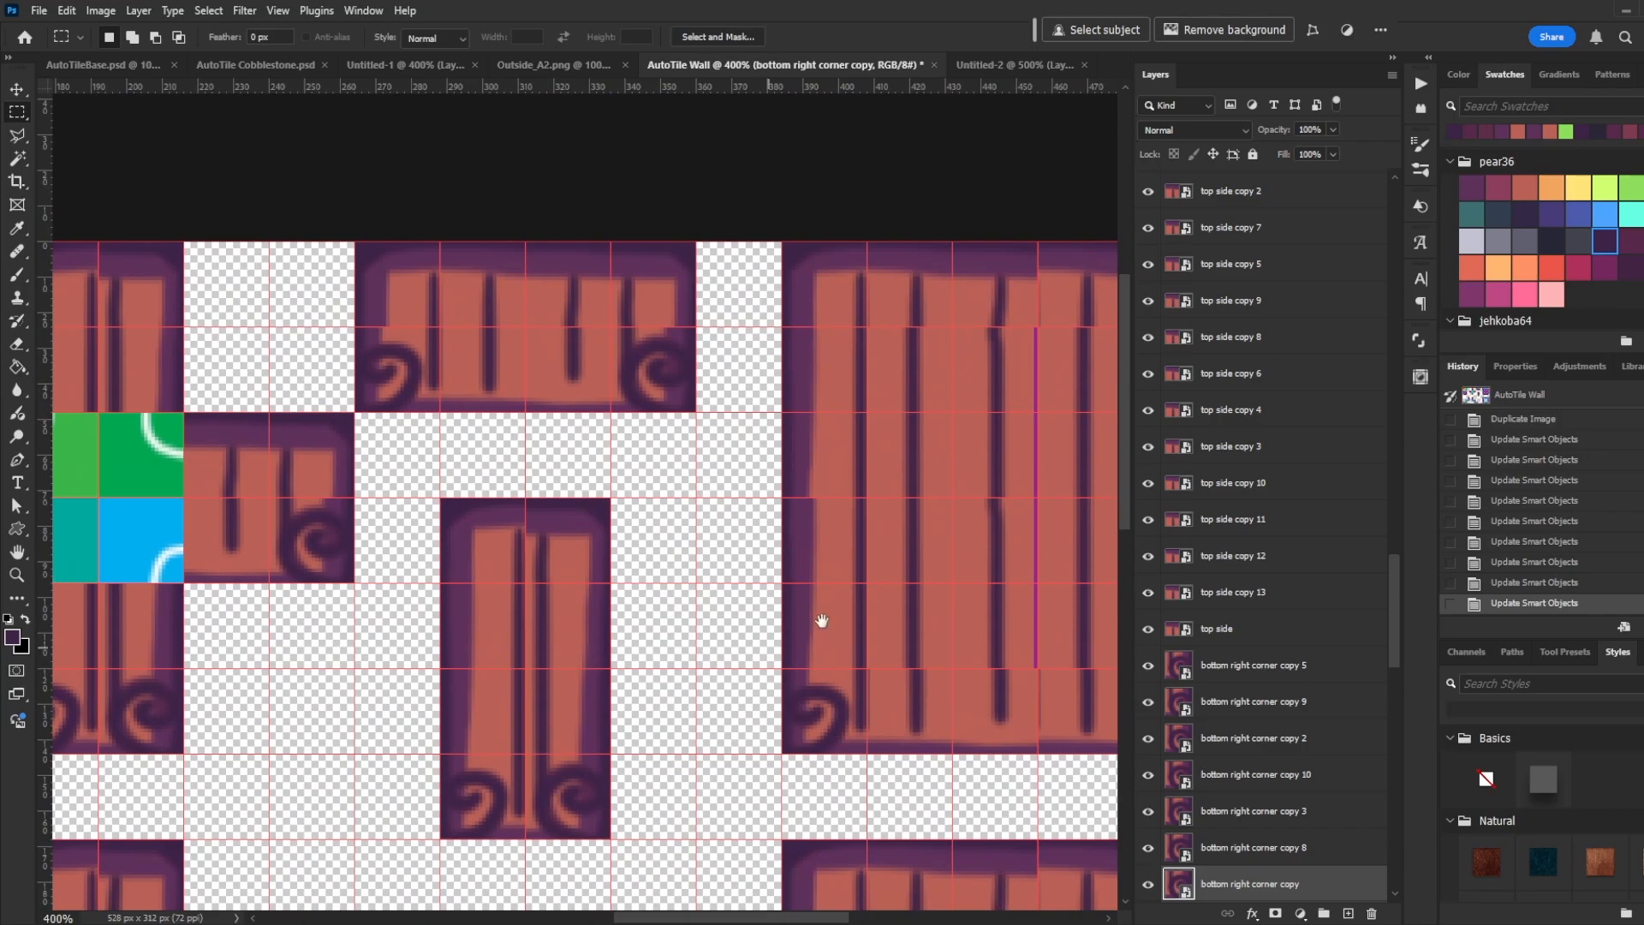
drag(822, 620, 514, 590)
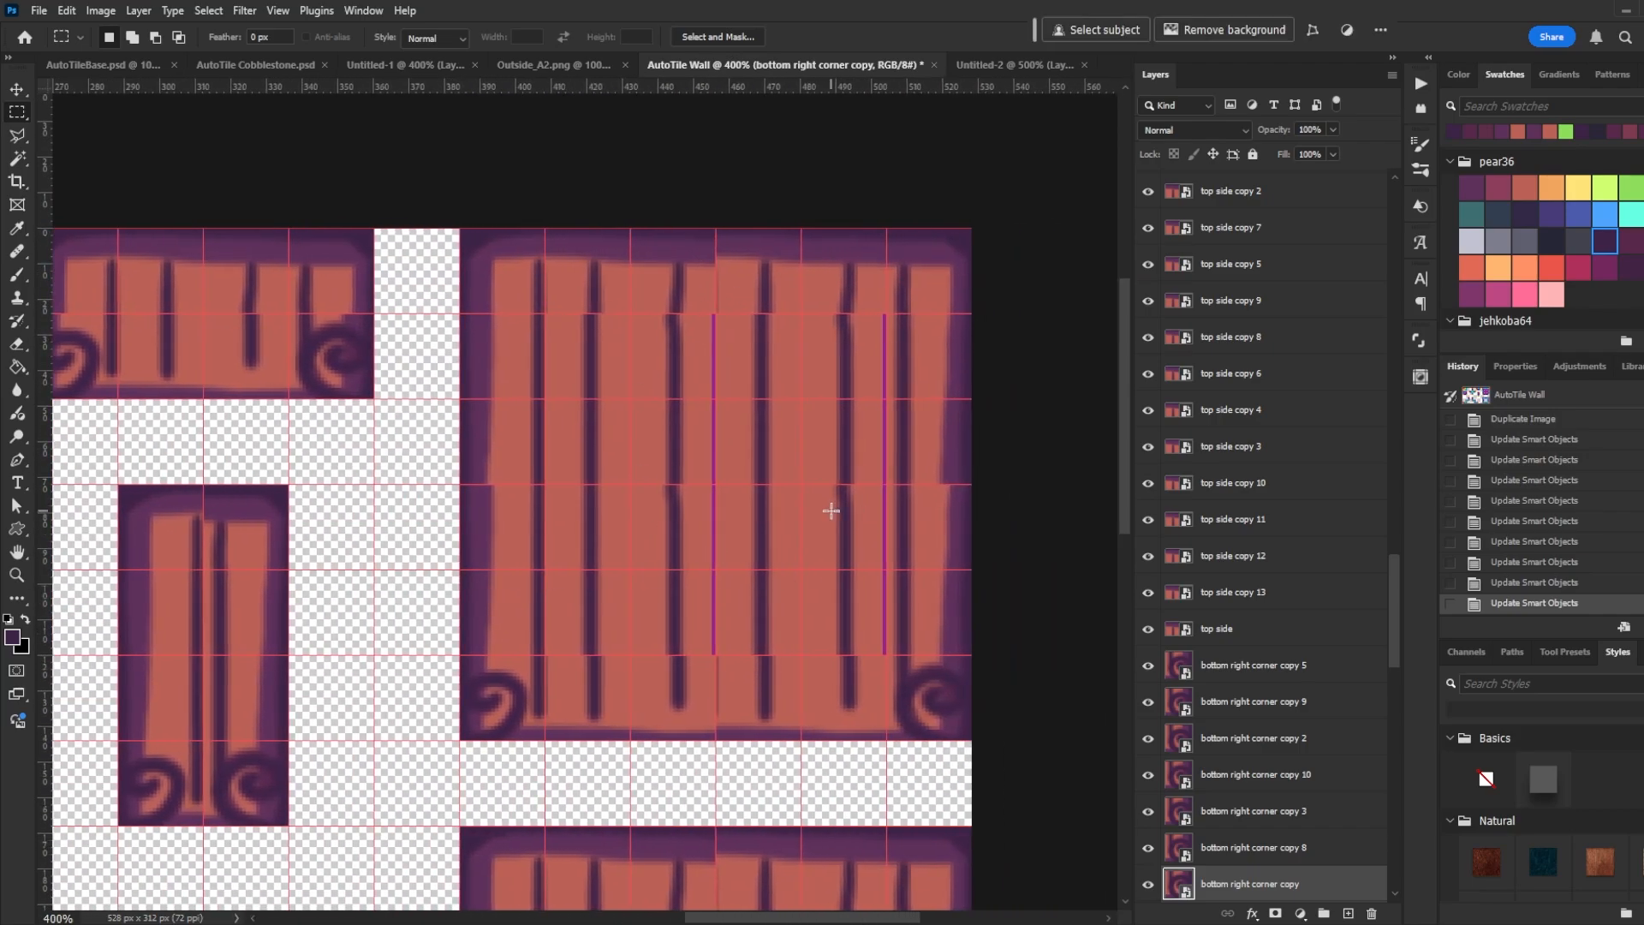
drag(695, 668, 842, 532)
key(v)
ctrl+click(835, 495)
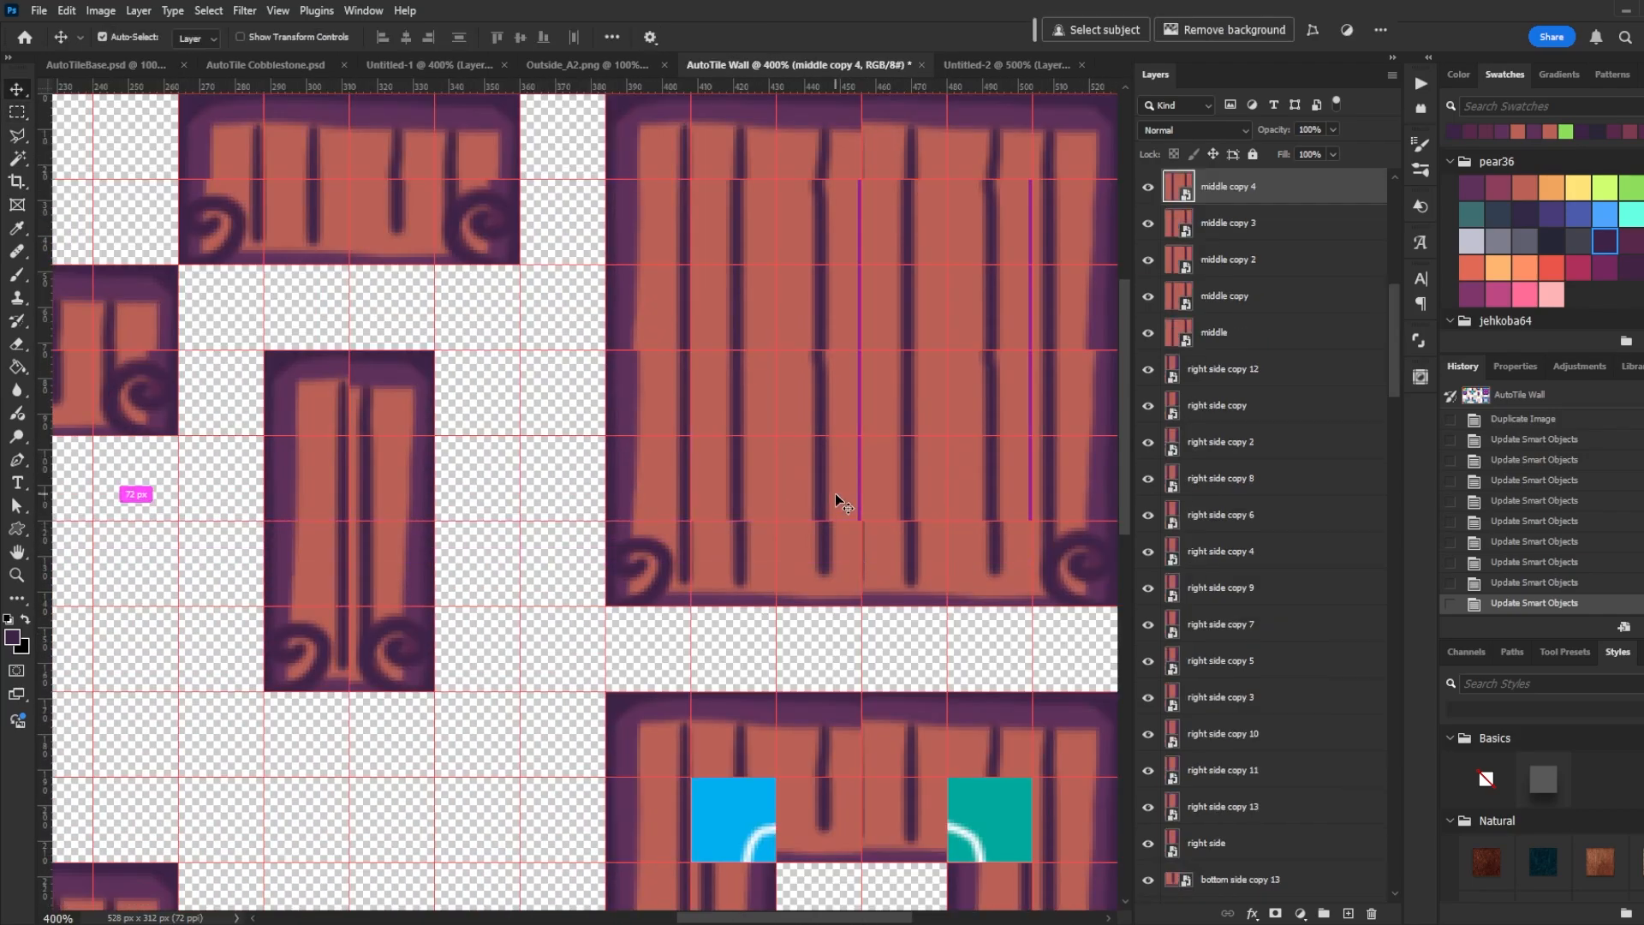
double_click(1179, 185)
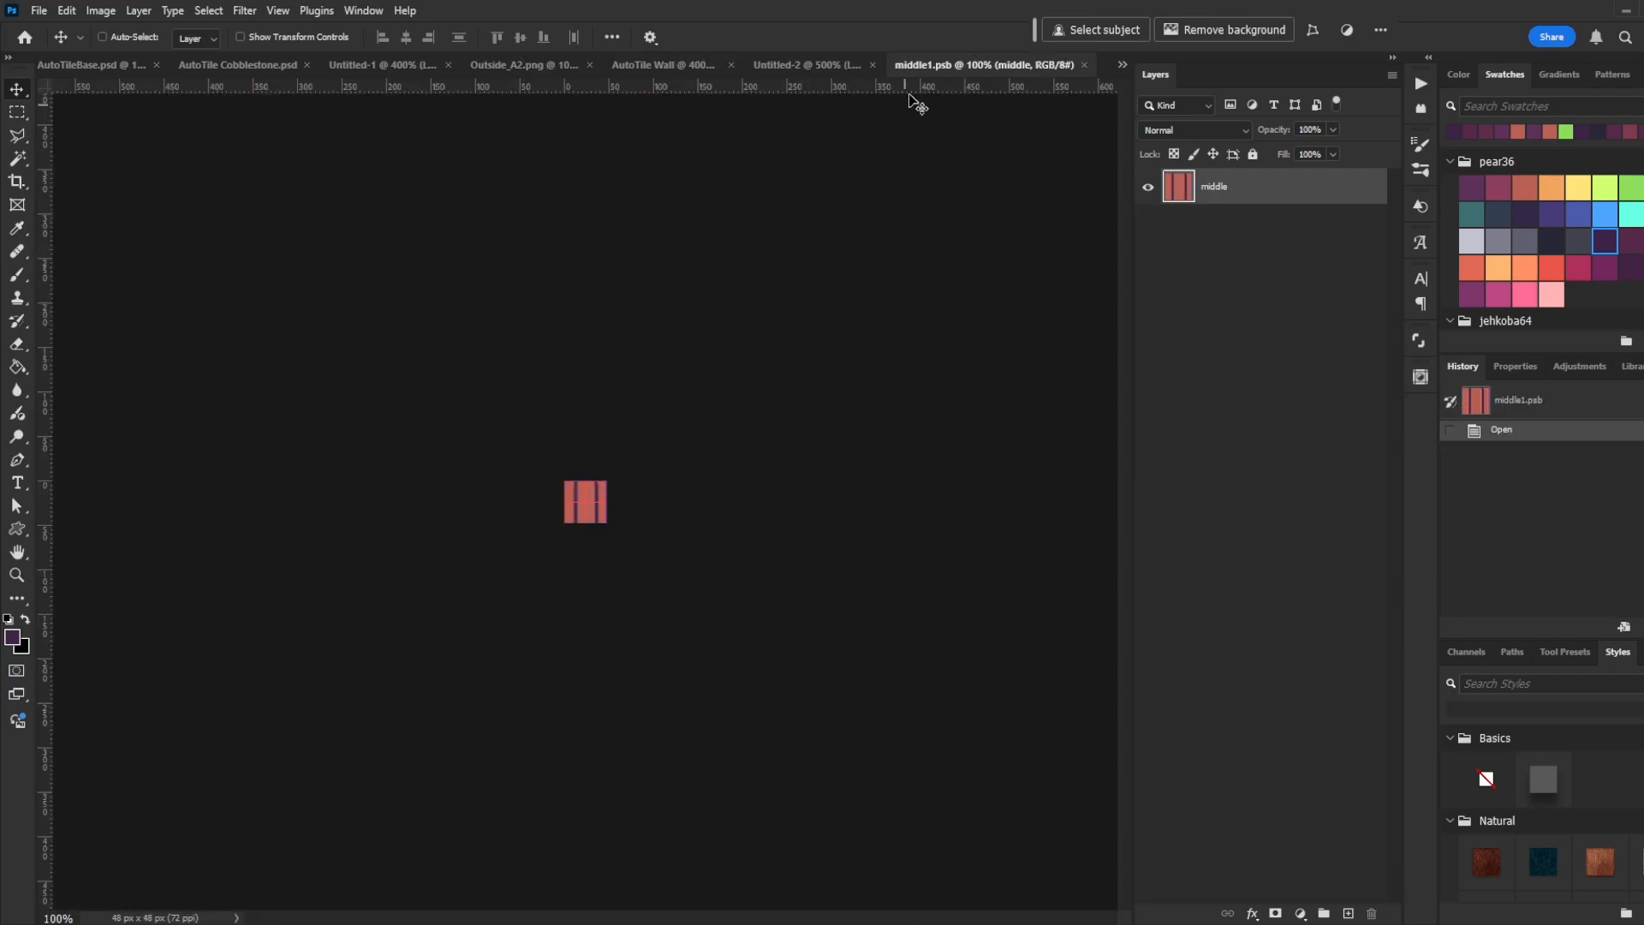
Paste the wall drawing's central 48 by 48 pixel section into the middle smart object, merge it down, save and close it
click(800, 68)
key(m)
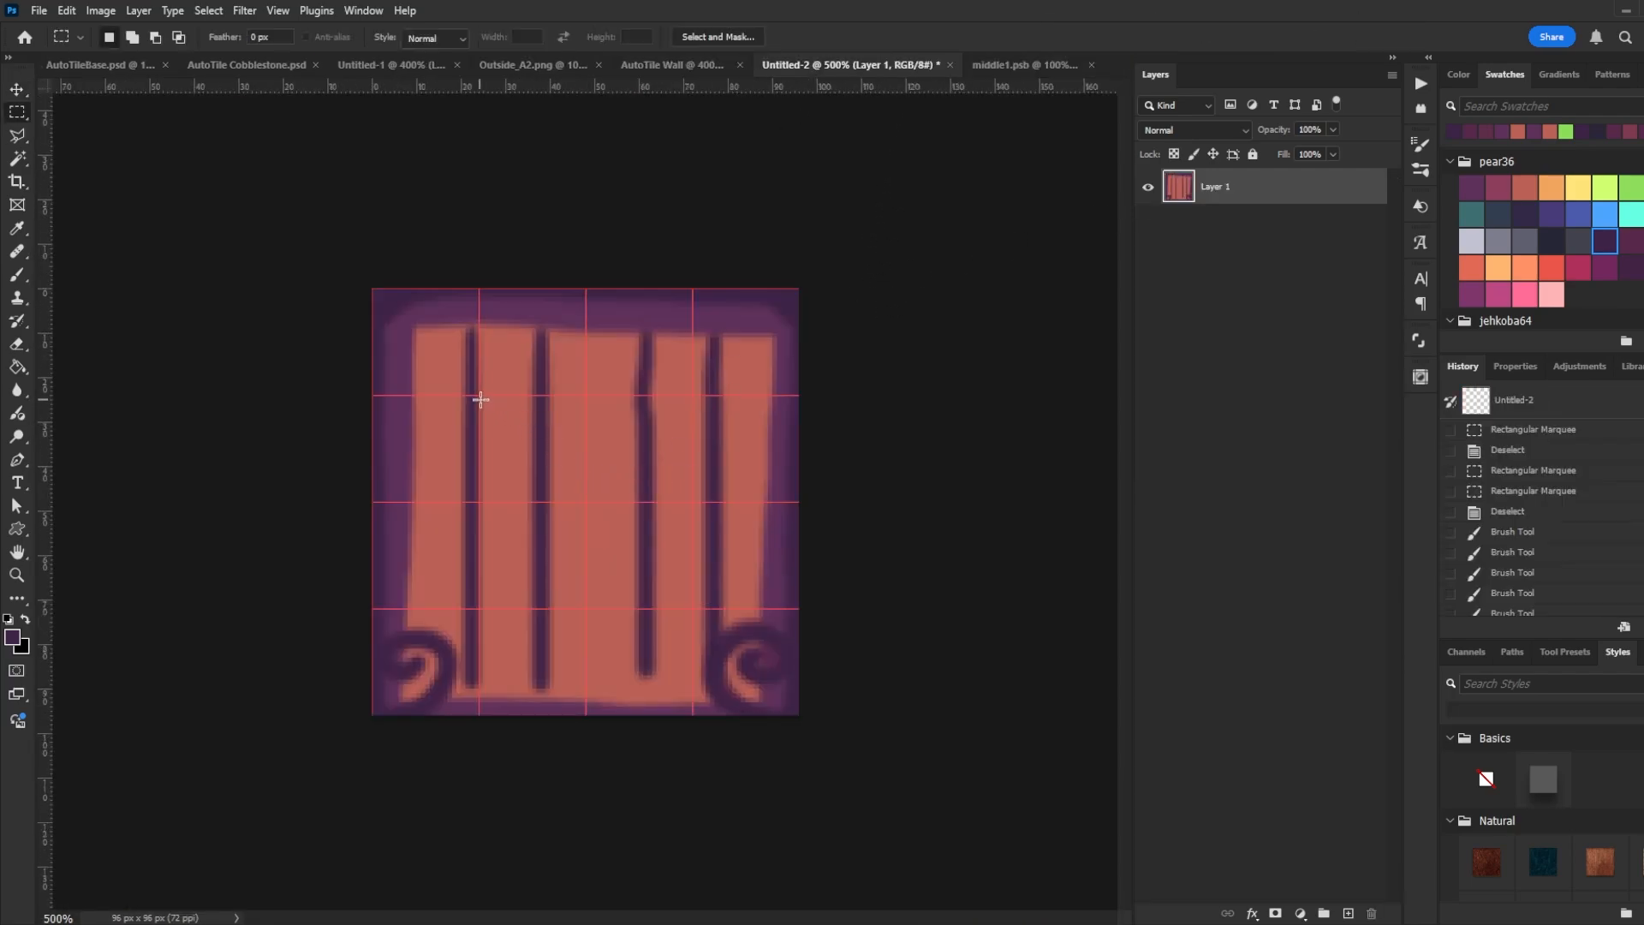
drag(479, 395, 704, 606)
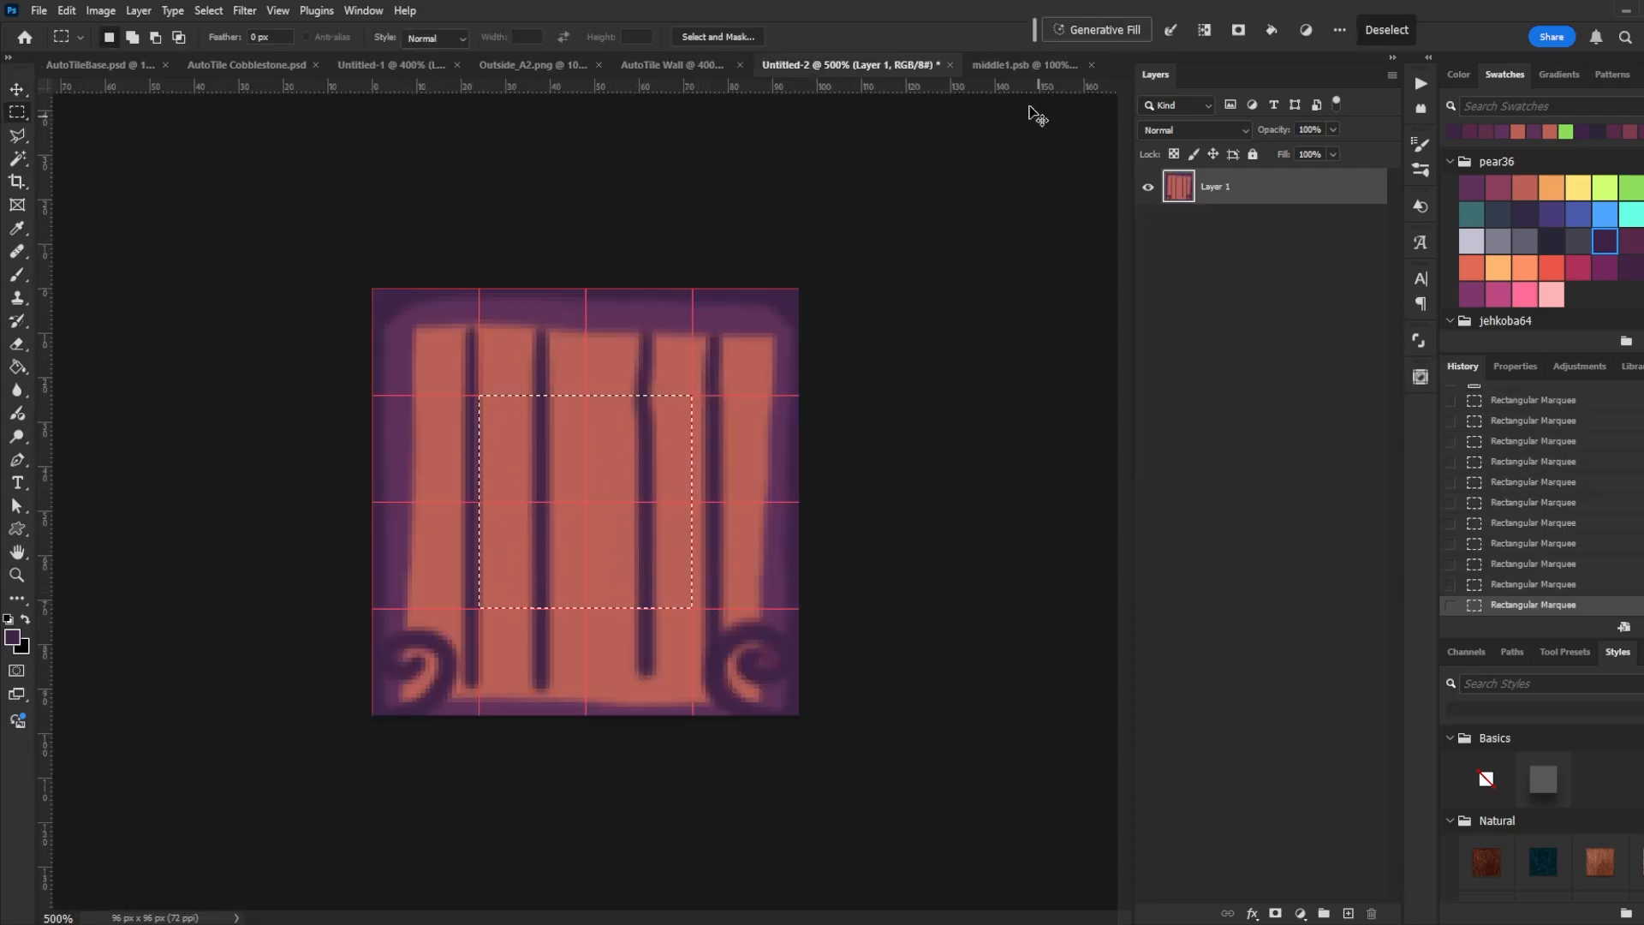
click(1002, 69)
key(ctrl+v)
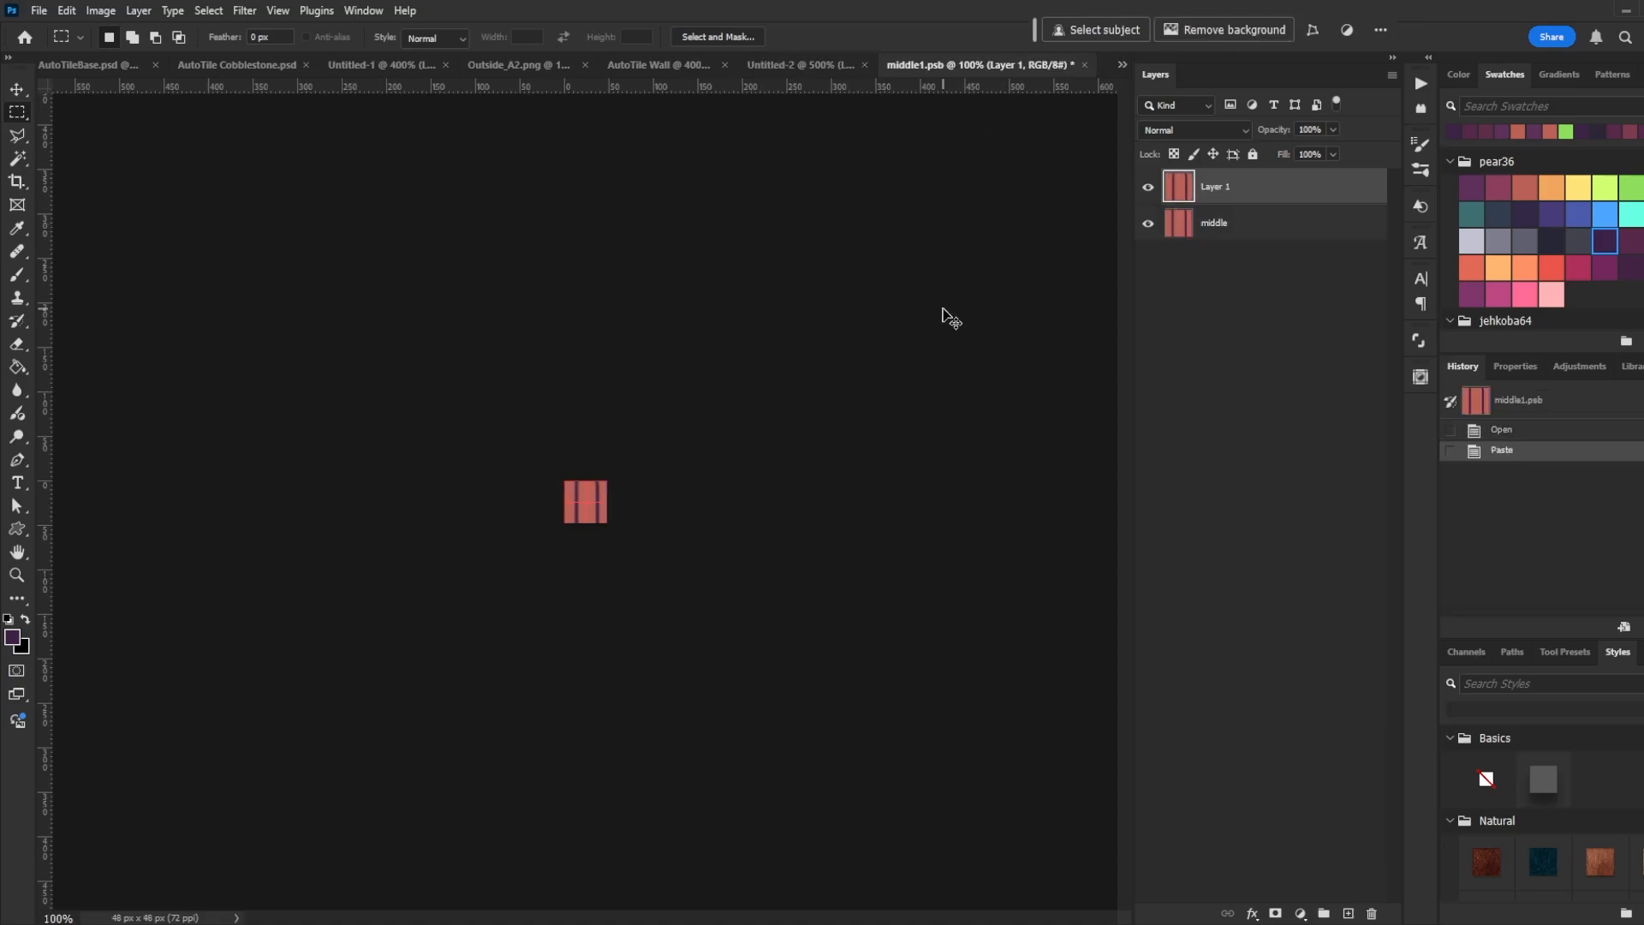
key(ctrl+e)
key(ctrl+s)
click(1085, 65)
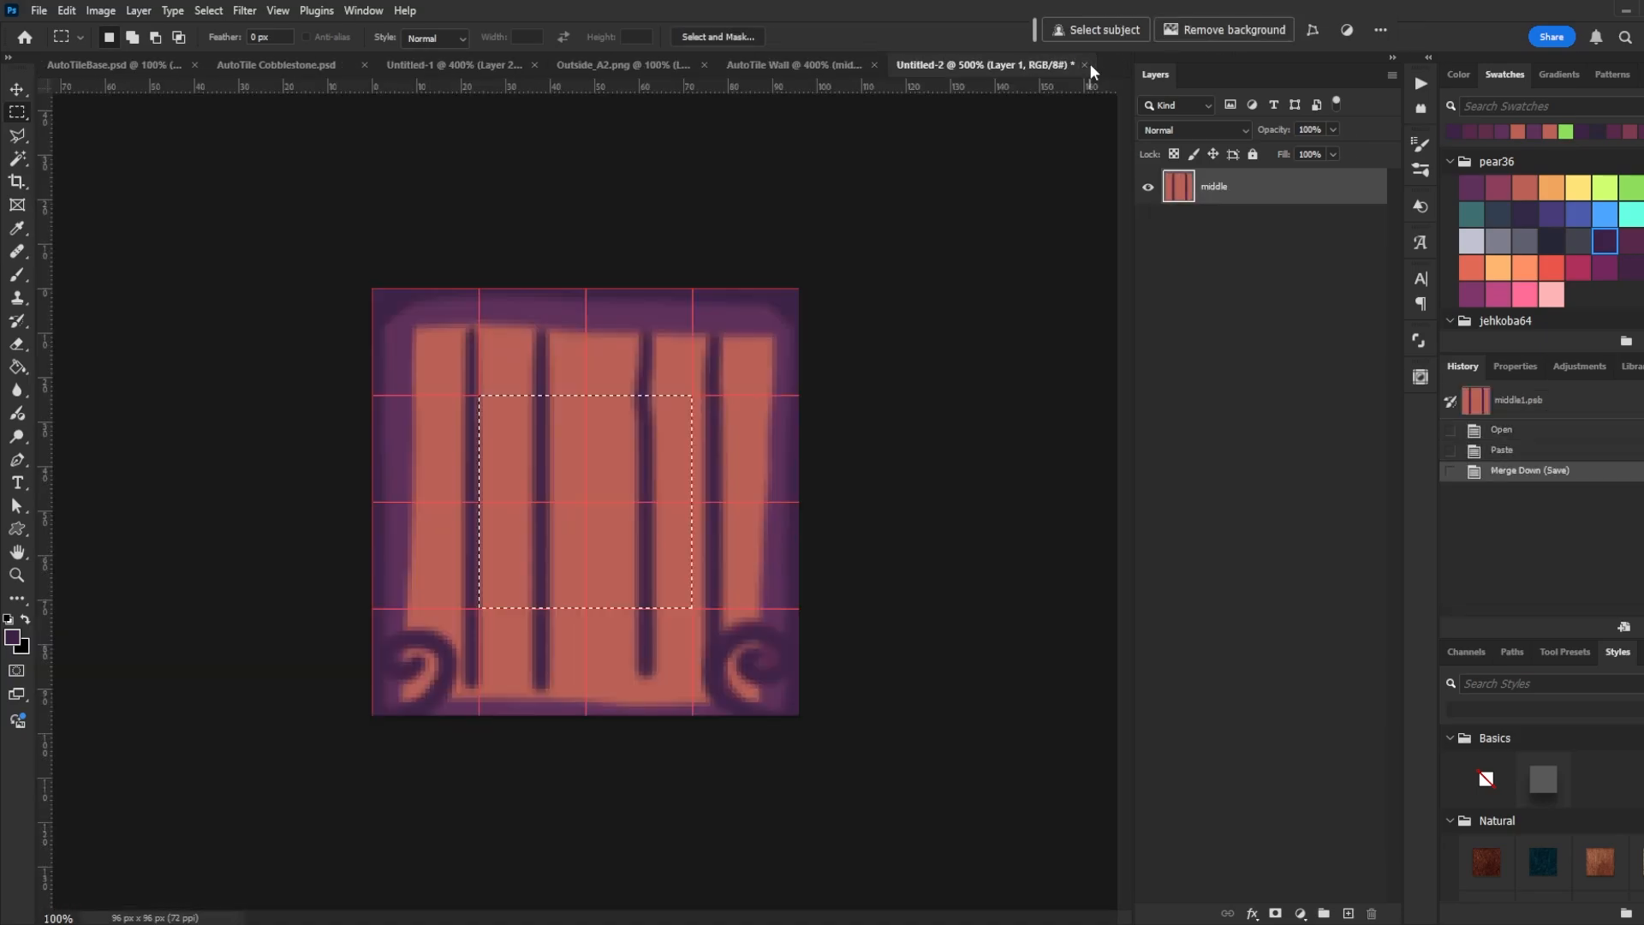
Return to the AutoTile Wall document and hide the grid to check the seams of the large wall block
click(807, 68)
drag(966, 469, 751, 561)
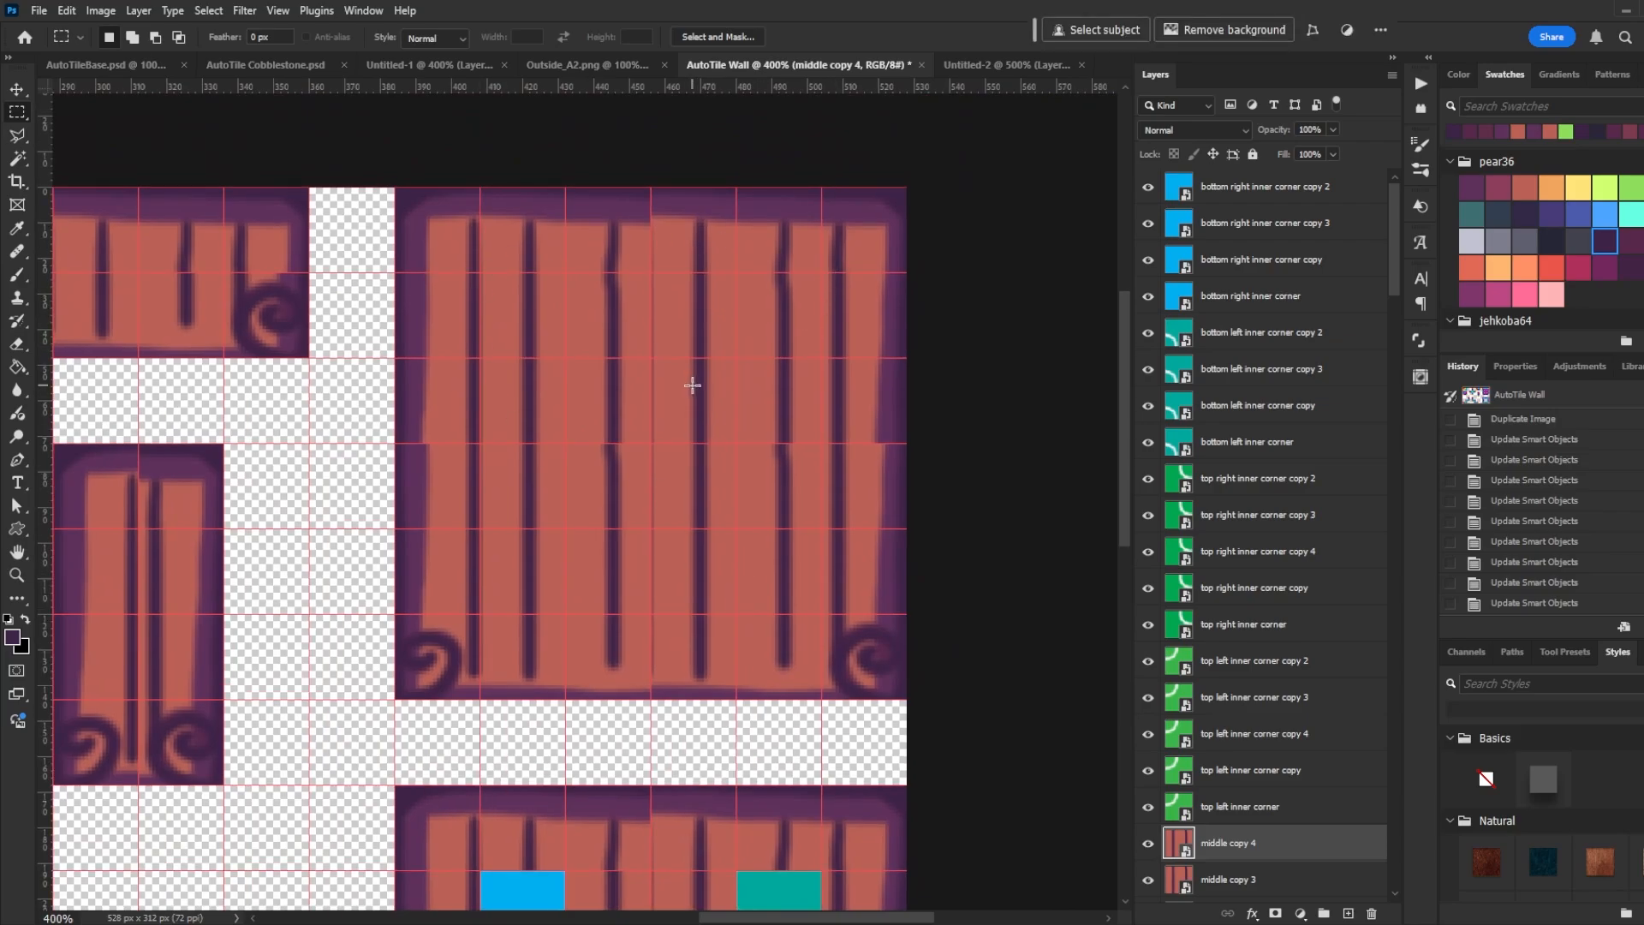
key(ctrl+apostrophe)
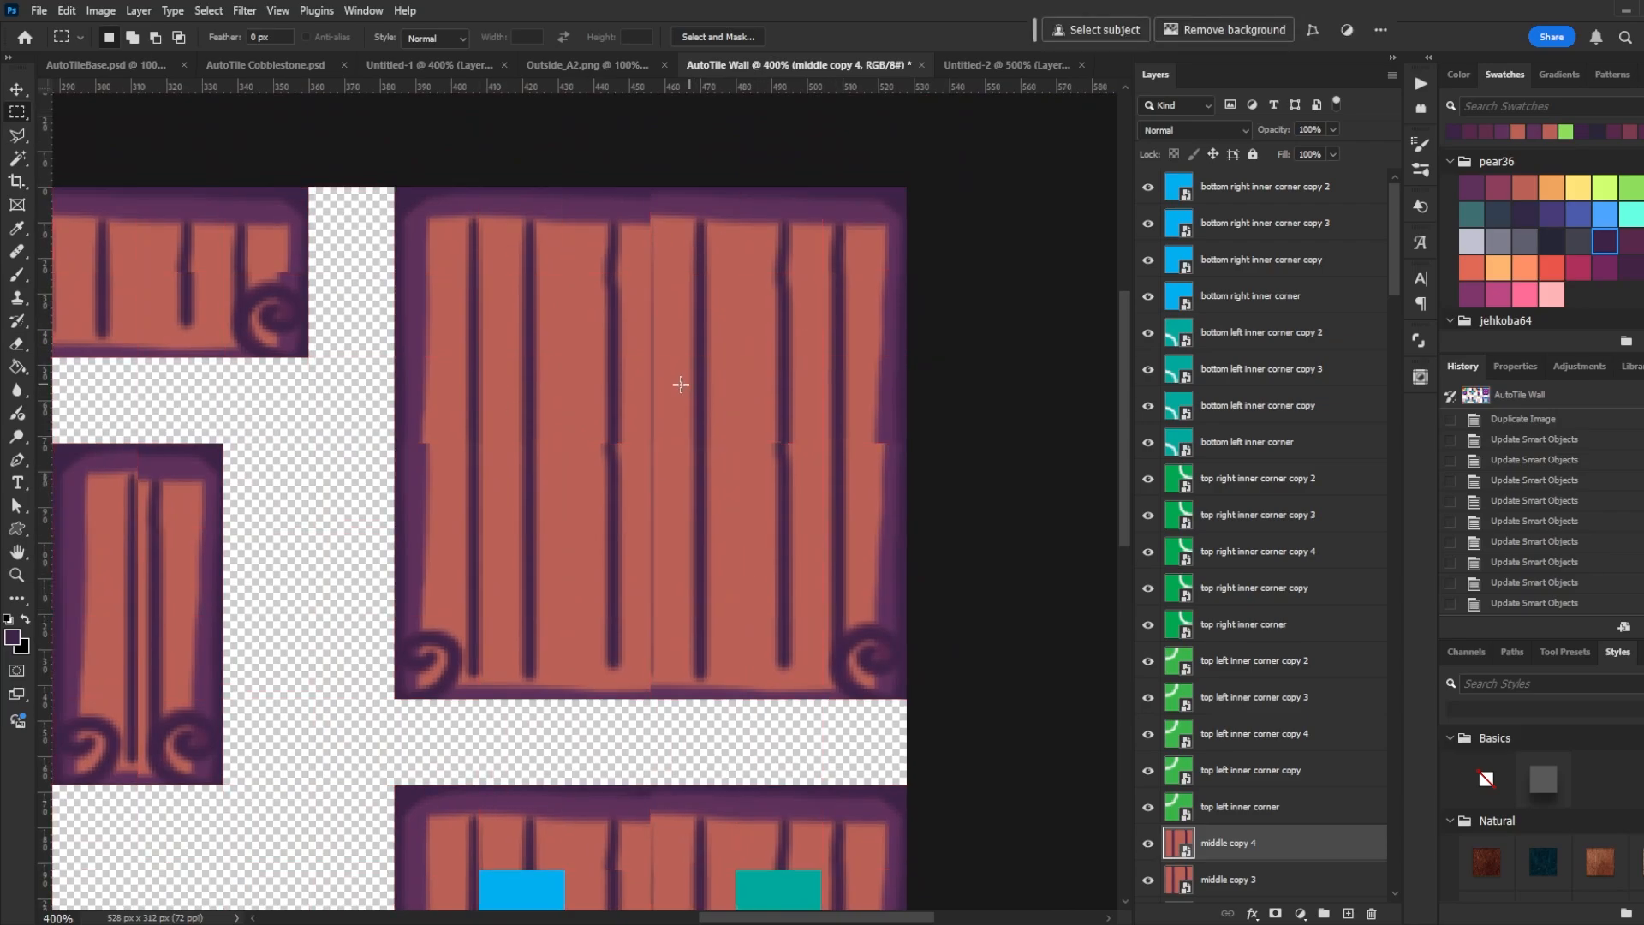
drag(680, 385, 1020, 395)
Open the wide wall block's top left corner smart object in a floating window, enlarged and zoomed to 600%
key(v)
ctrl+click(331, 249)
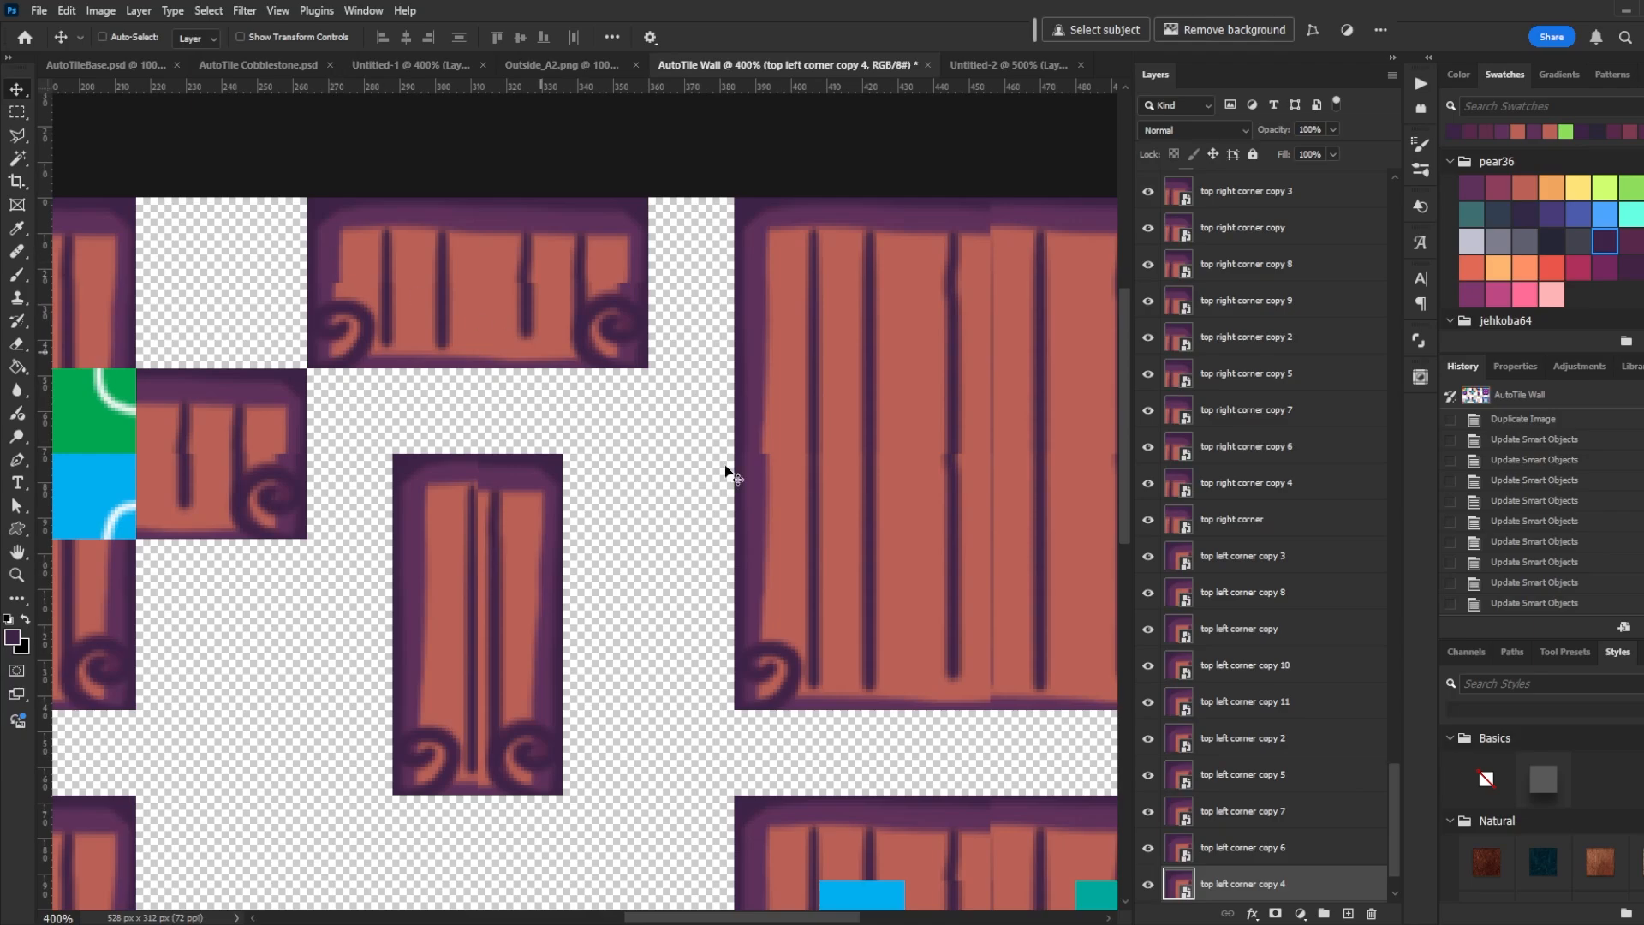
double_click(1171, 885)
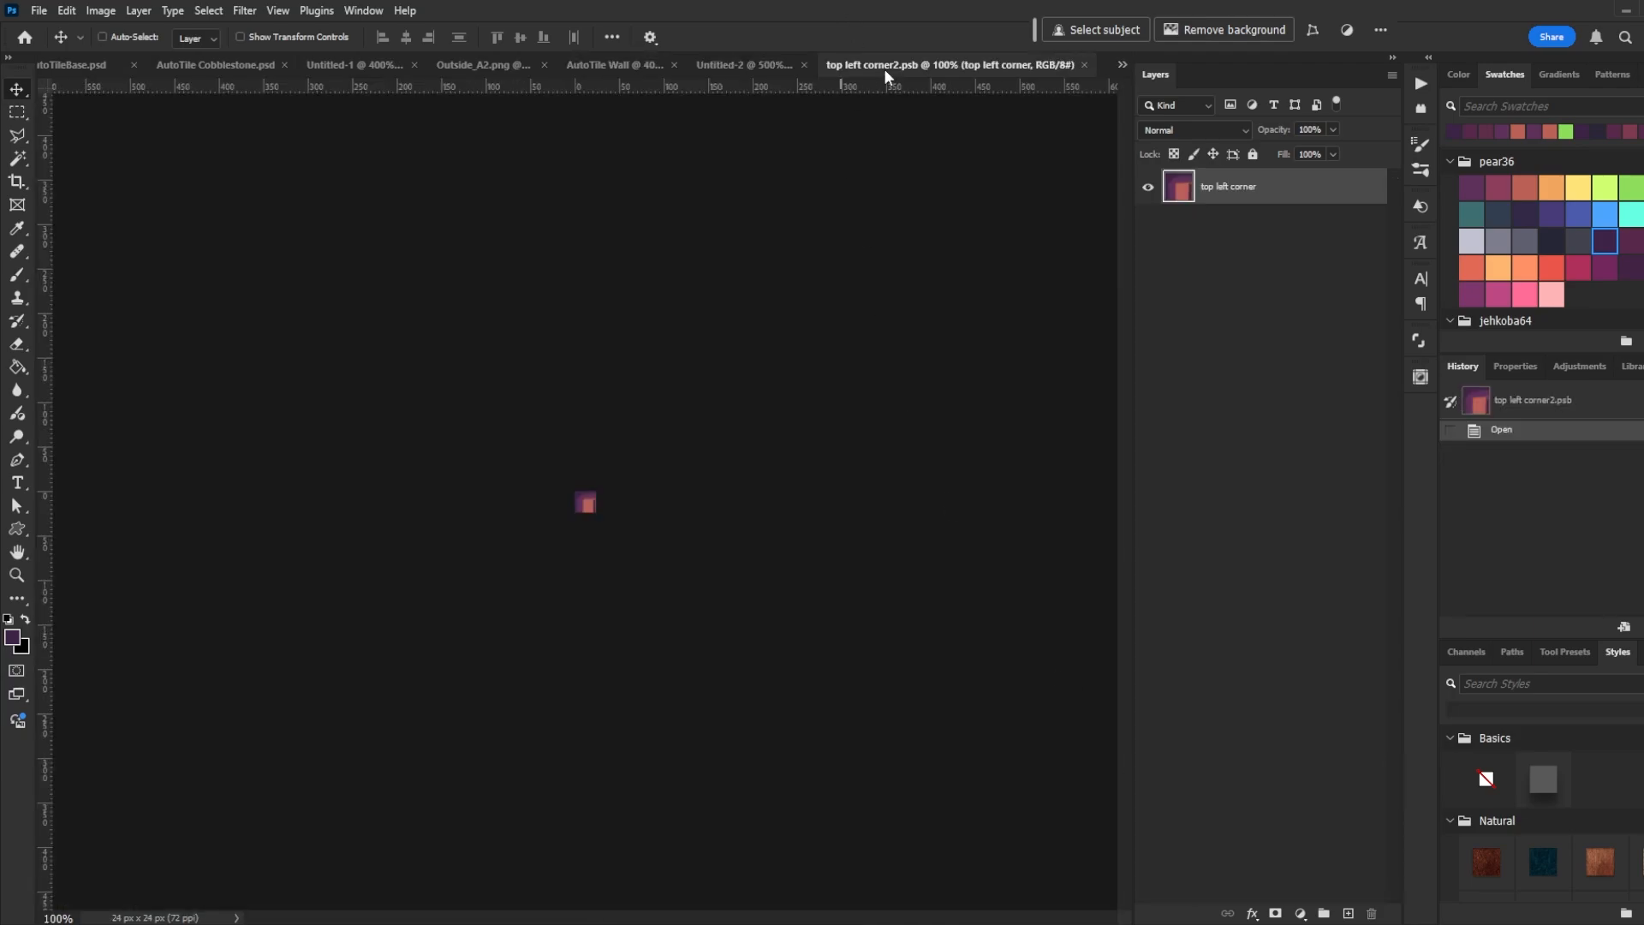
drag(886, 69, 840, 237)
key(ctrl+plus)
key(ctrl+plus)
key(ctrl+plus)
key(ctrl+plus)
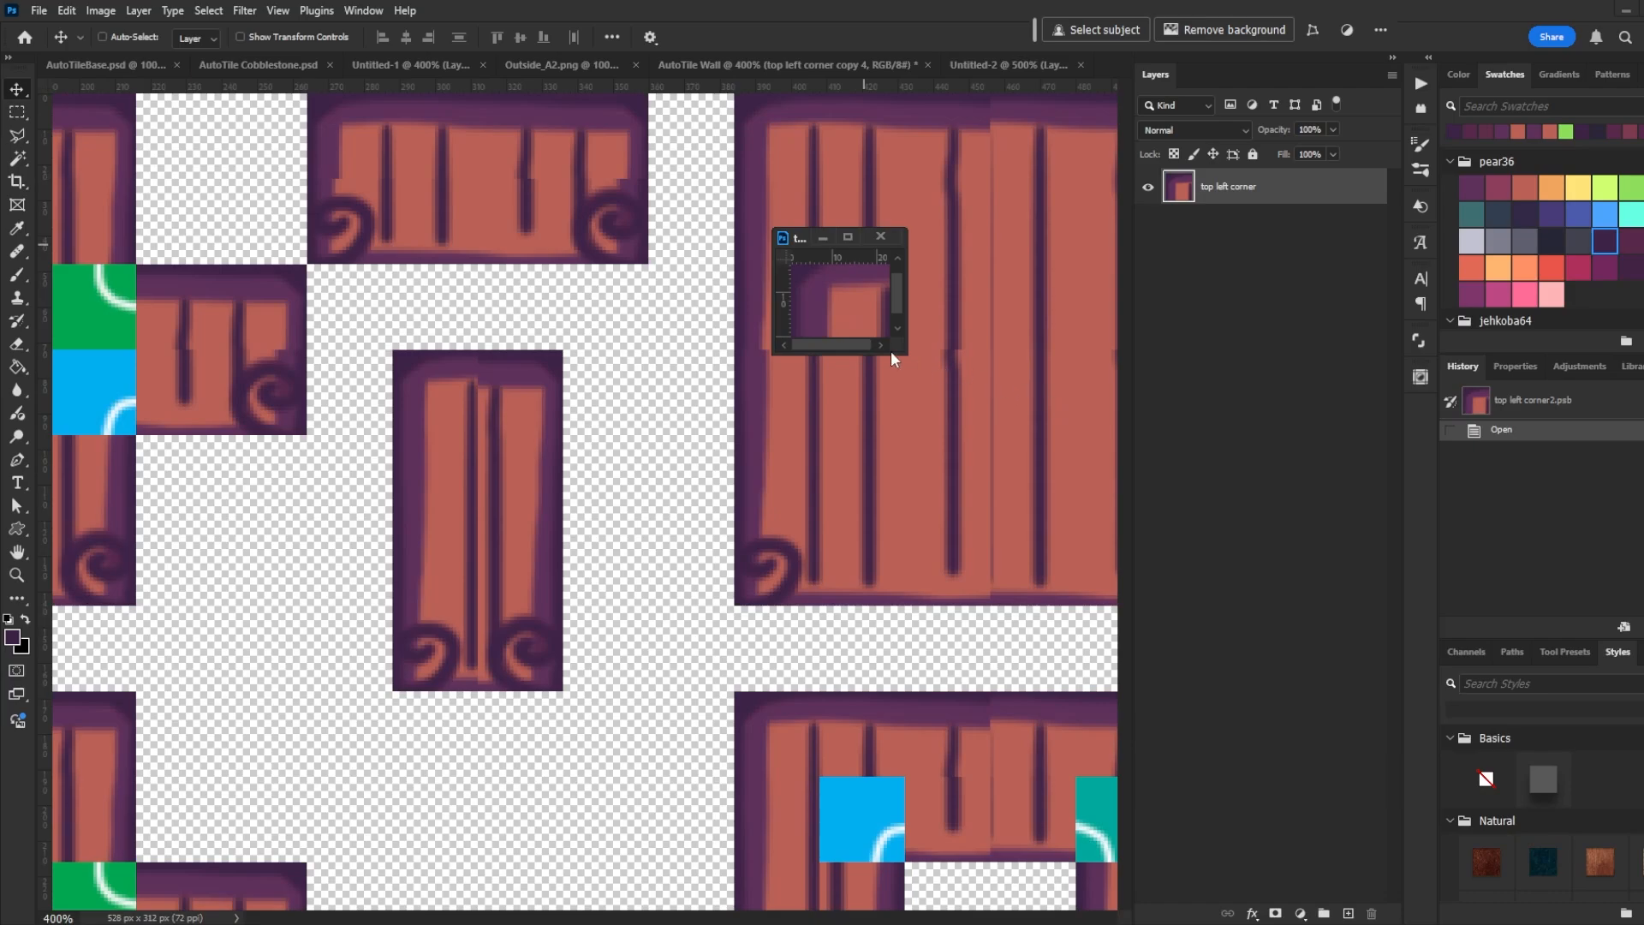
drag(890, 351, 1168, 542)
key(ctrl+plus)
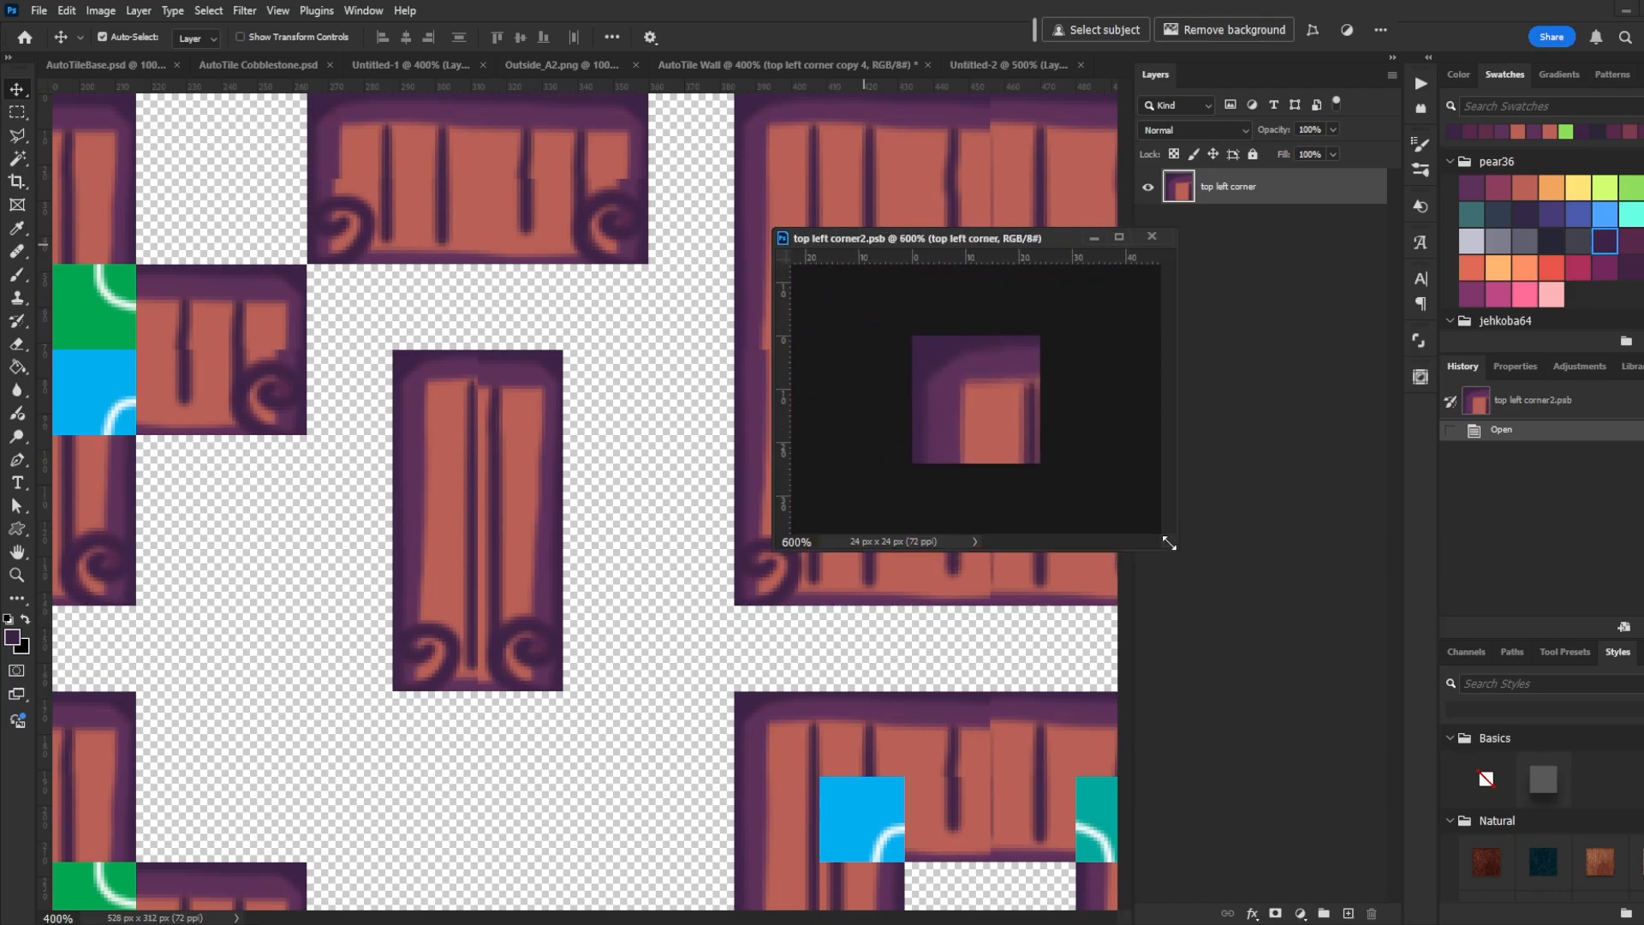
Paint over the mismatched plank and border edges in the wall's corner and side smart objects using sampled wall colours, and save them
key(b)
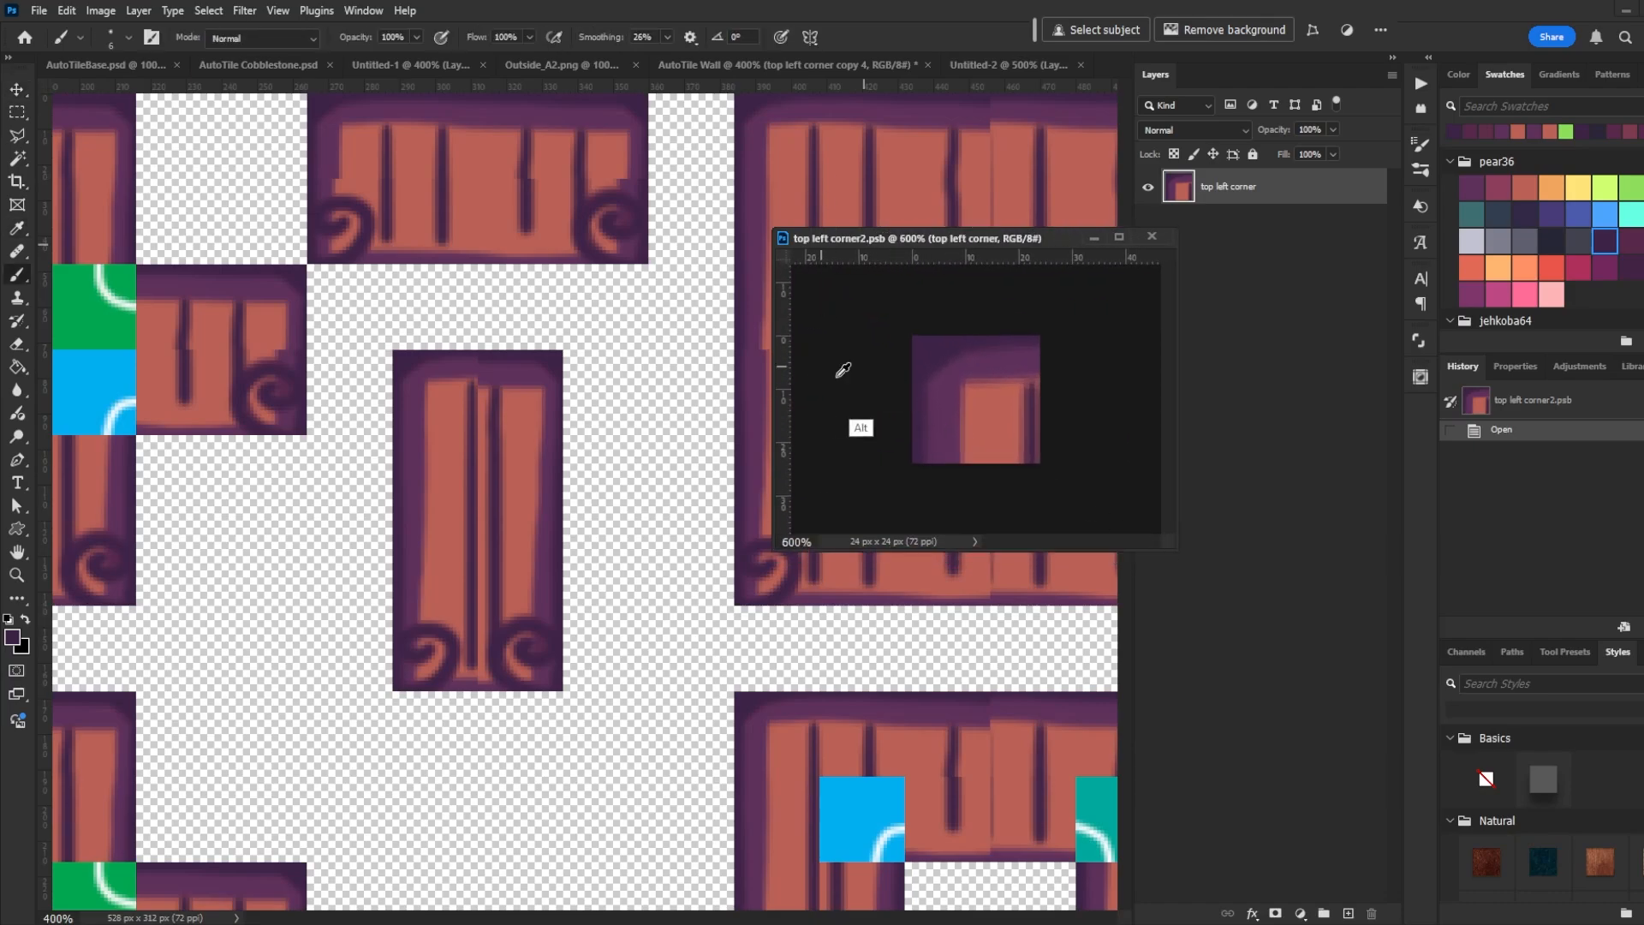
alt+click(999, 431)
mouse_move(961, 475)
mouse_down()
mouse_move(974, 447)
mouse_move(987, 465)
mouse_up()
key(ctrl+s)
key(ctrl+z)
key(ctrl+s)
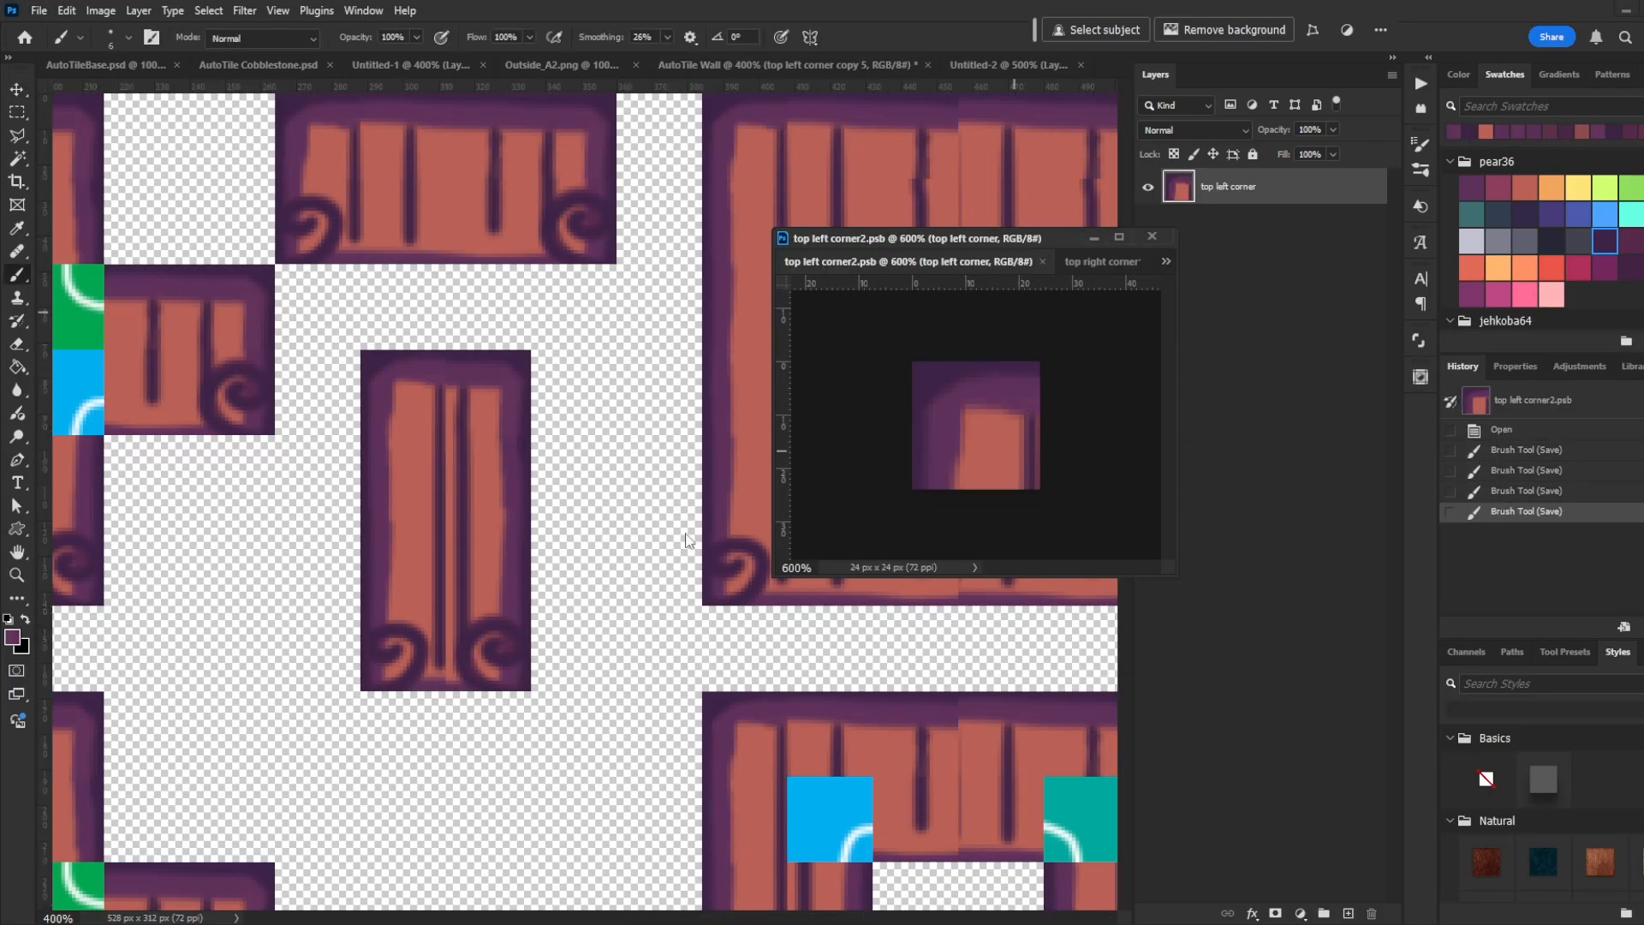
key(ctrl+z)
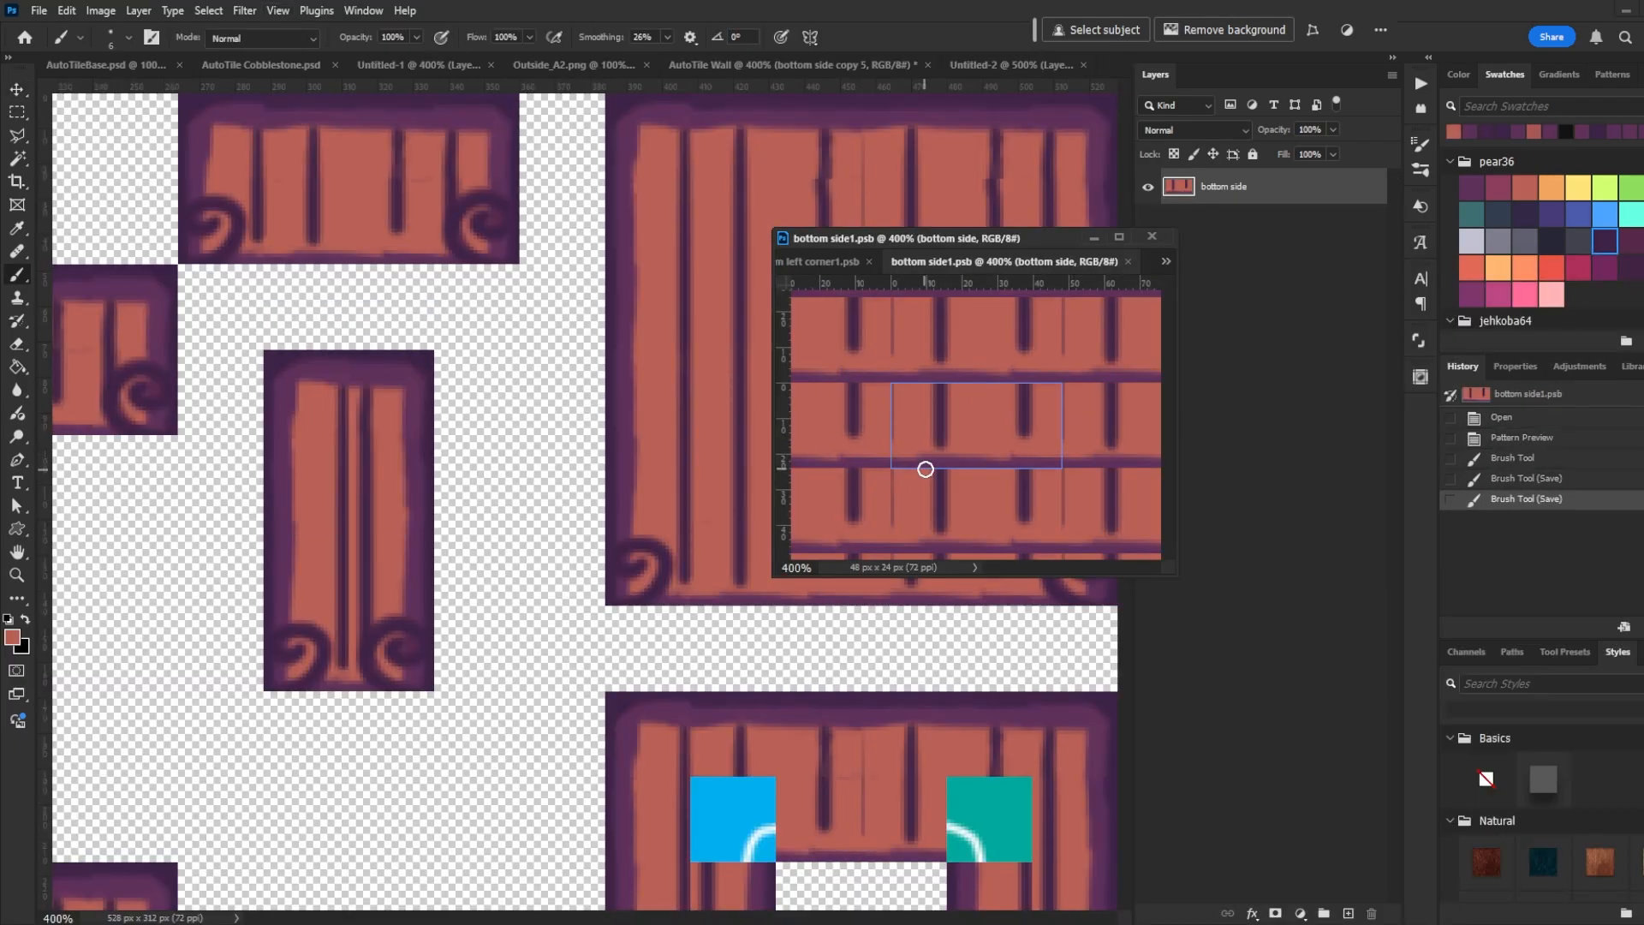
key(alt)
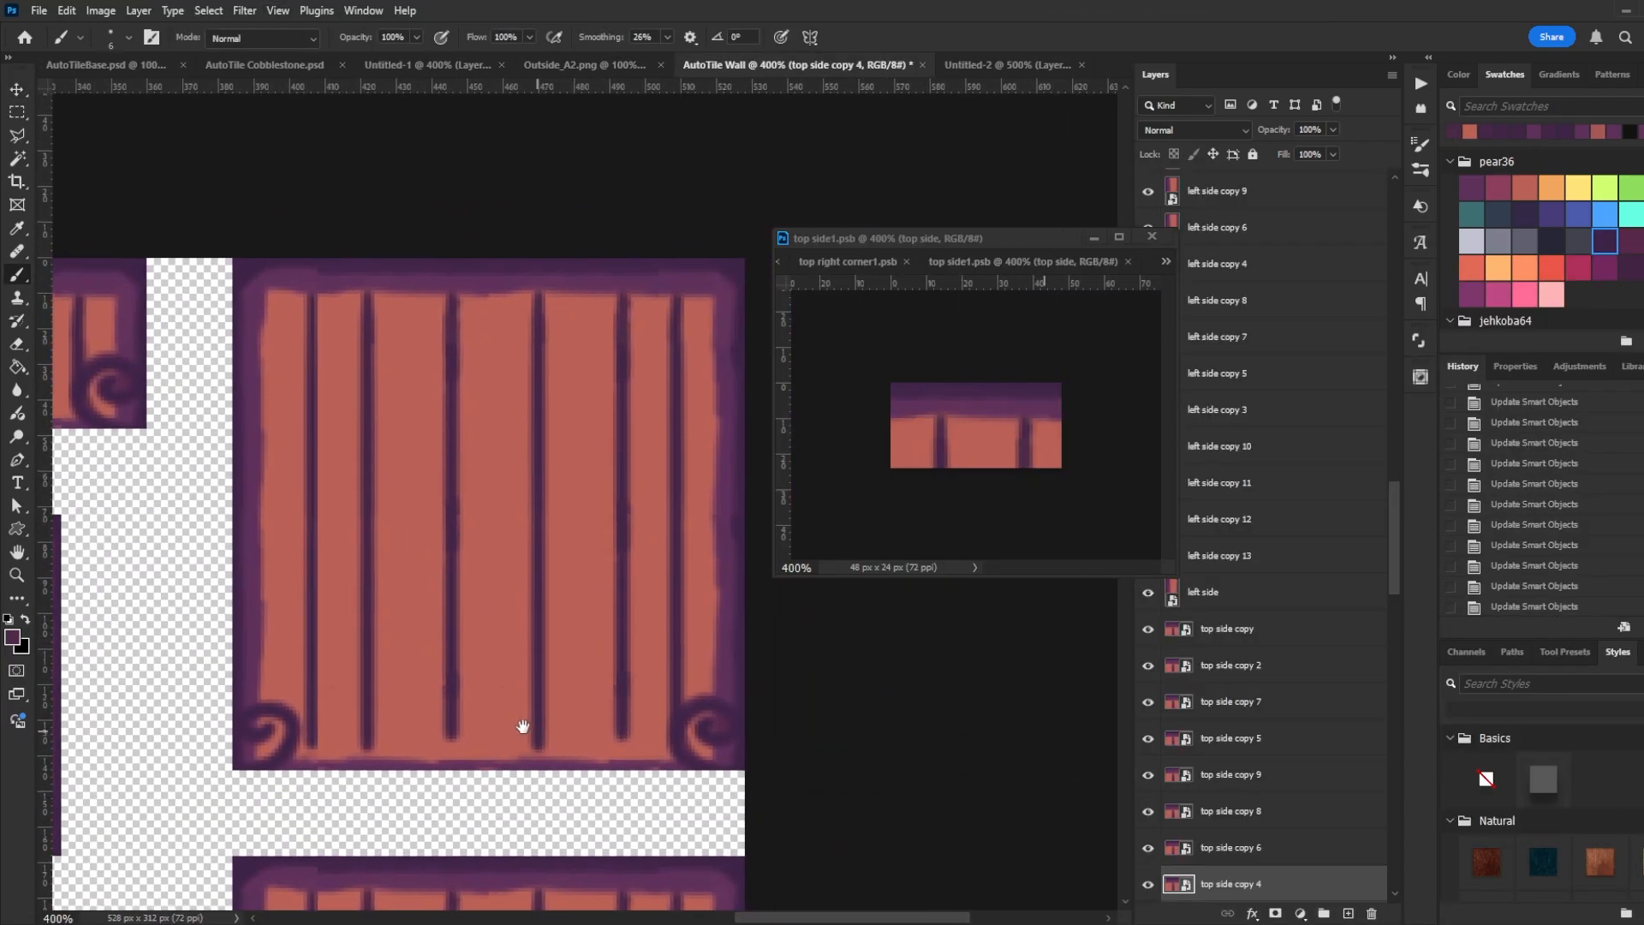
Review the whole AutoTile Wall document at 100%, close the floating smart object window and save the document as a PSD
drag(522, 726, 824, 704)
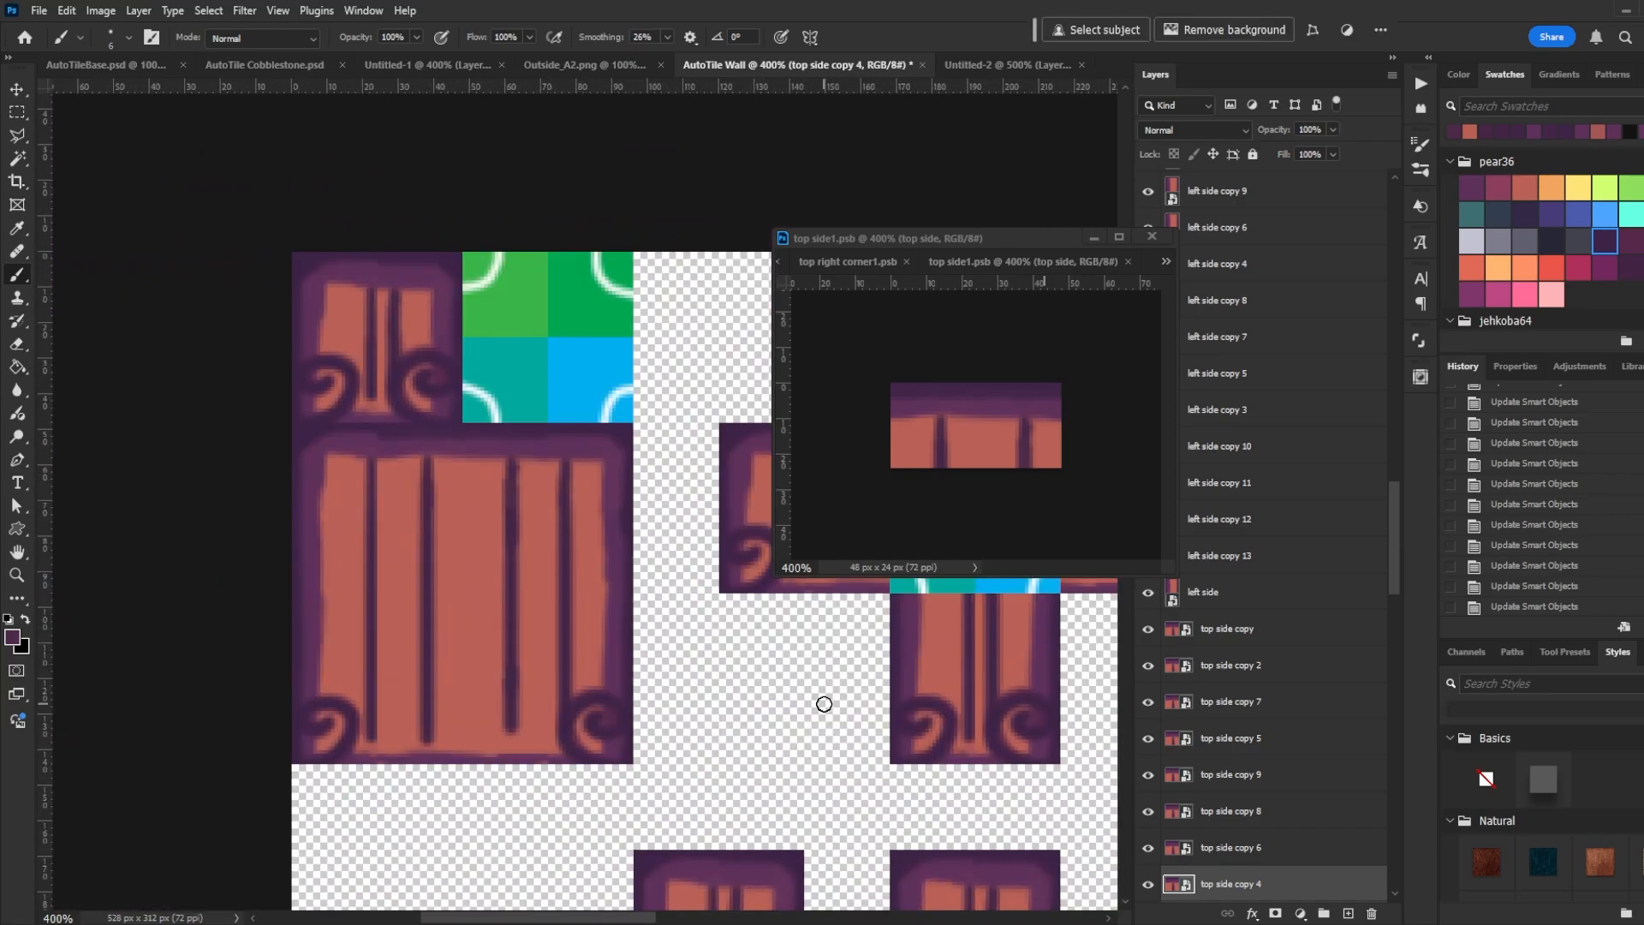
key(ctrl+1)
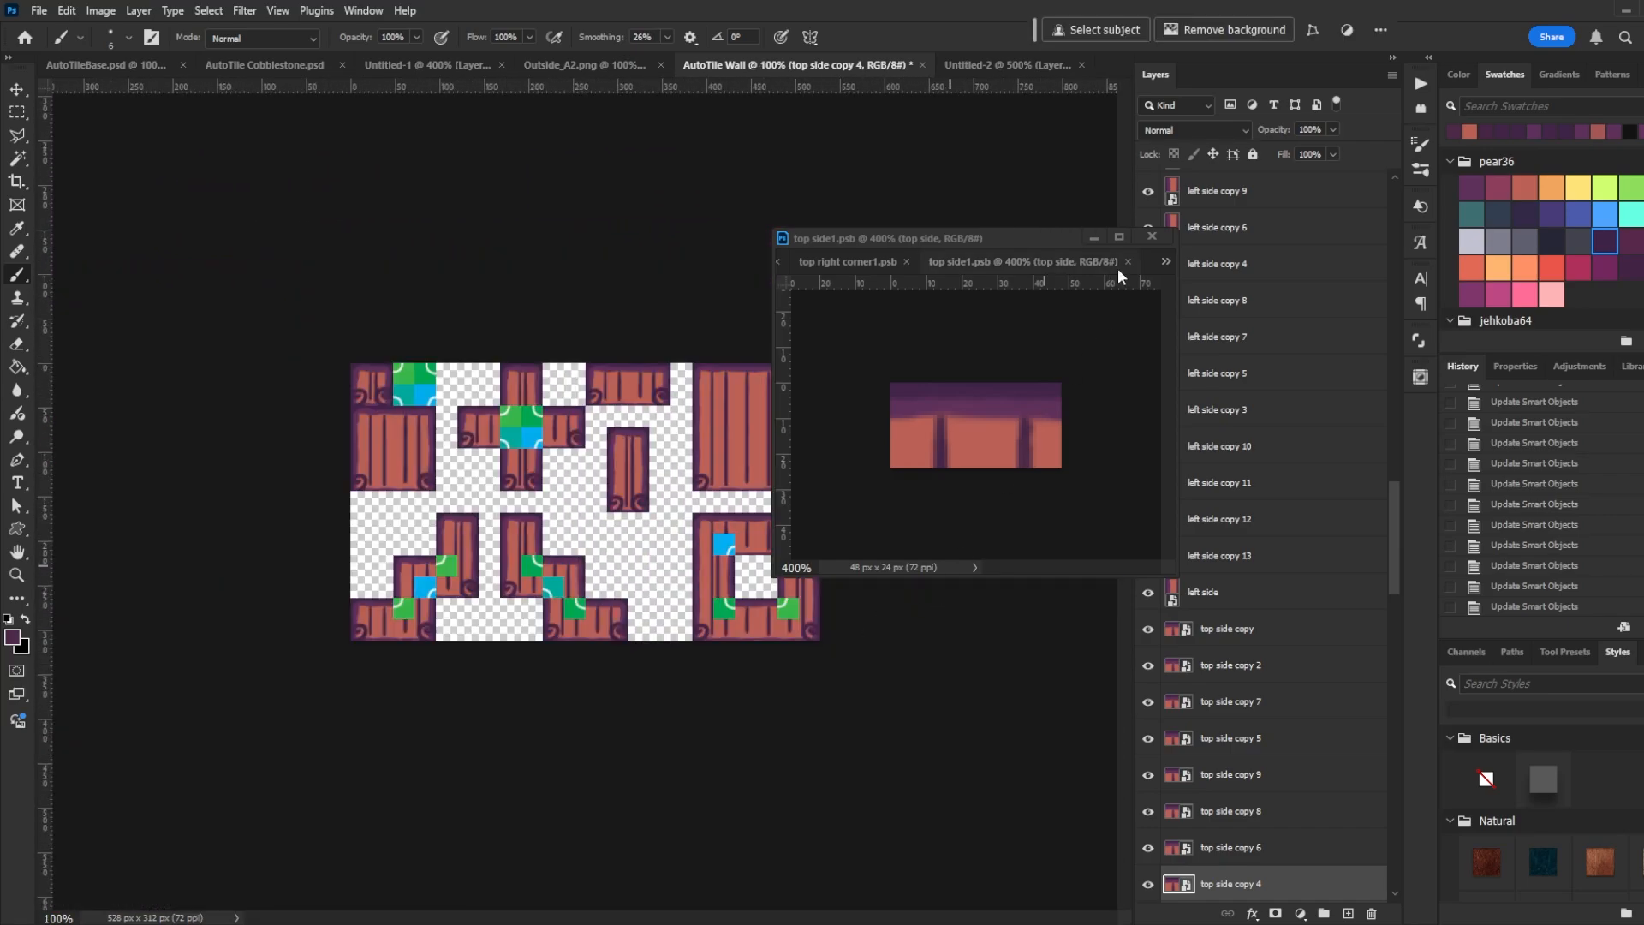
click(1153, 235)
click(884, 279)
key(ctrl+s)
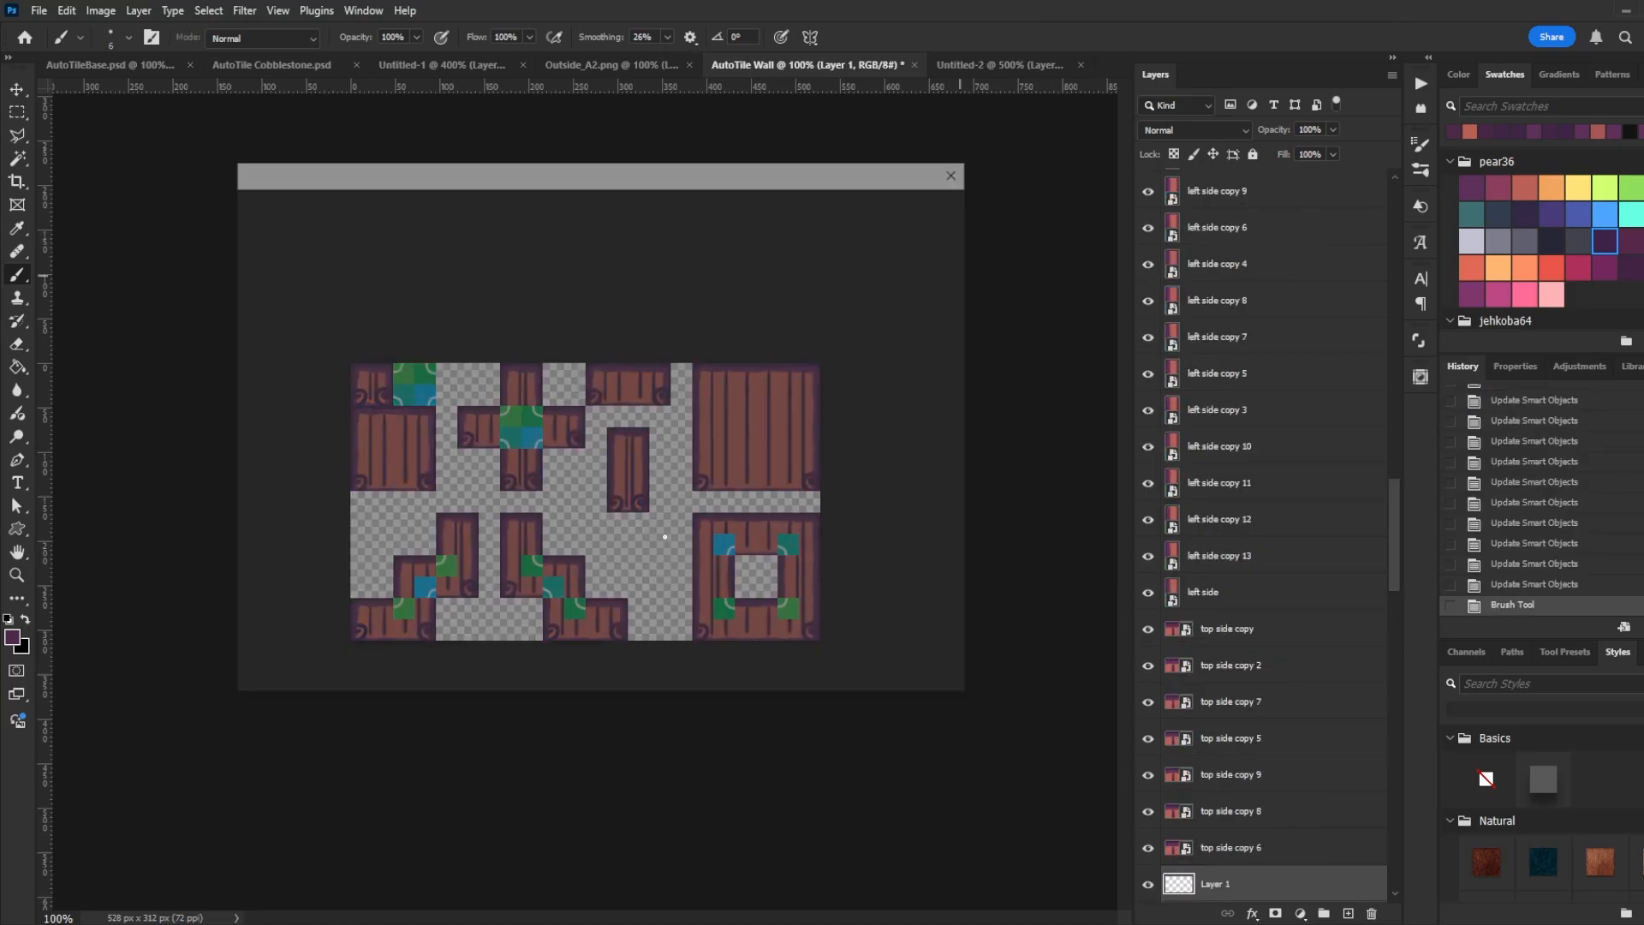
click(322, 661)
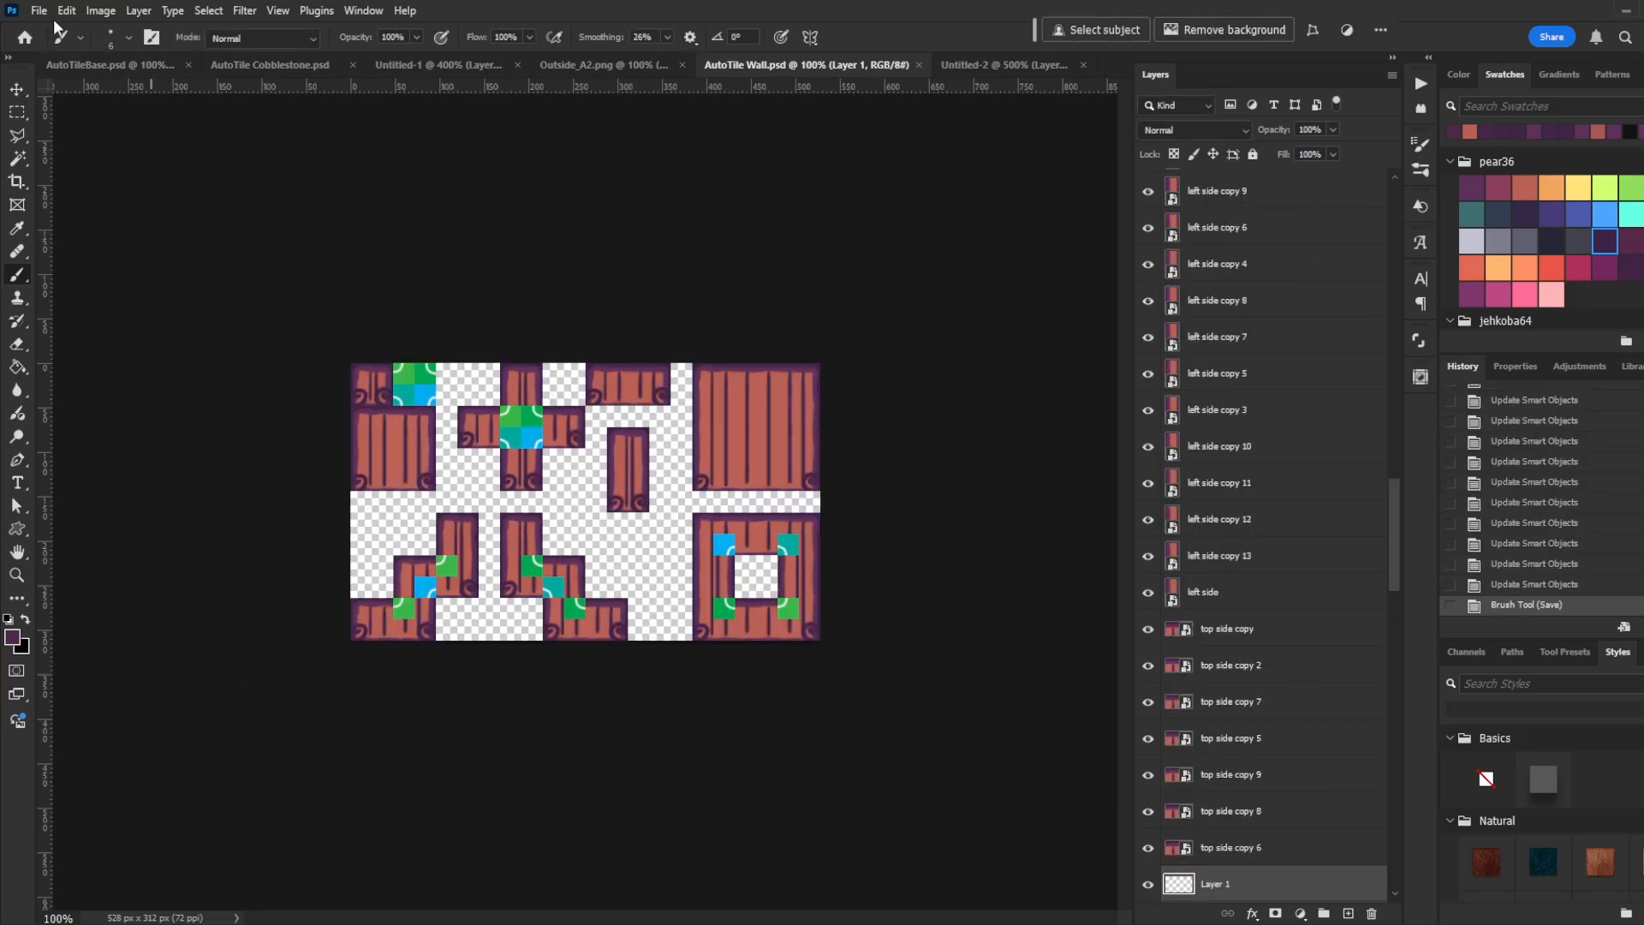
Open Outside_A3.png and convert its colour mode from indexed to RGB Color
click(41, 11)
click(53, 47)
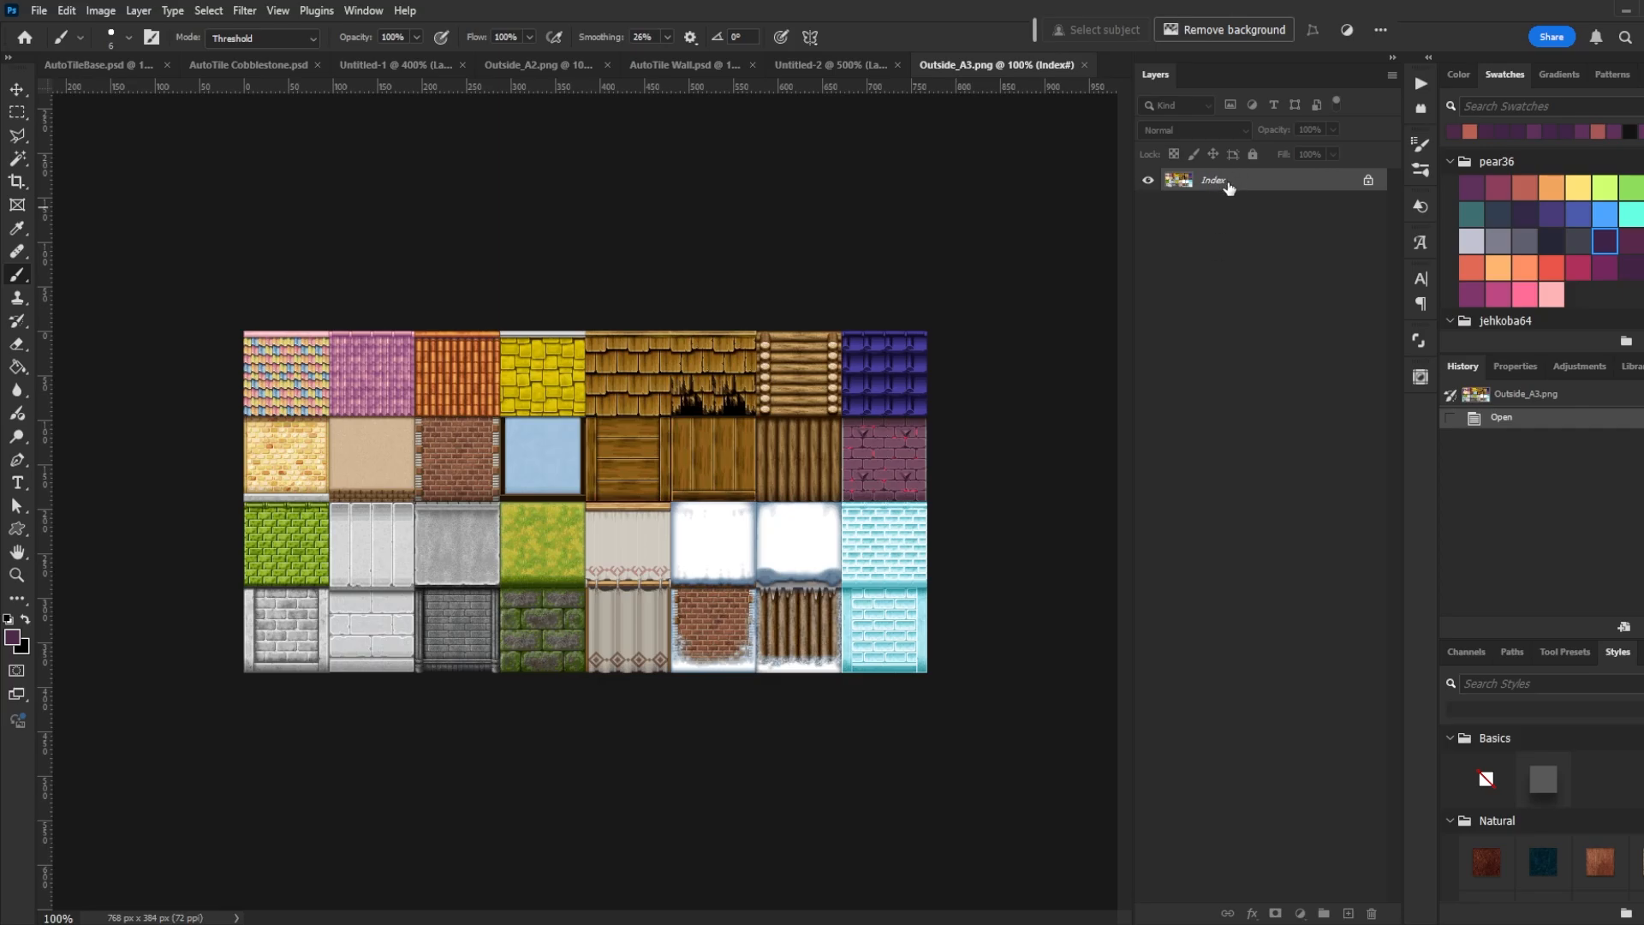
key(Return)
click(376, 246)
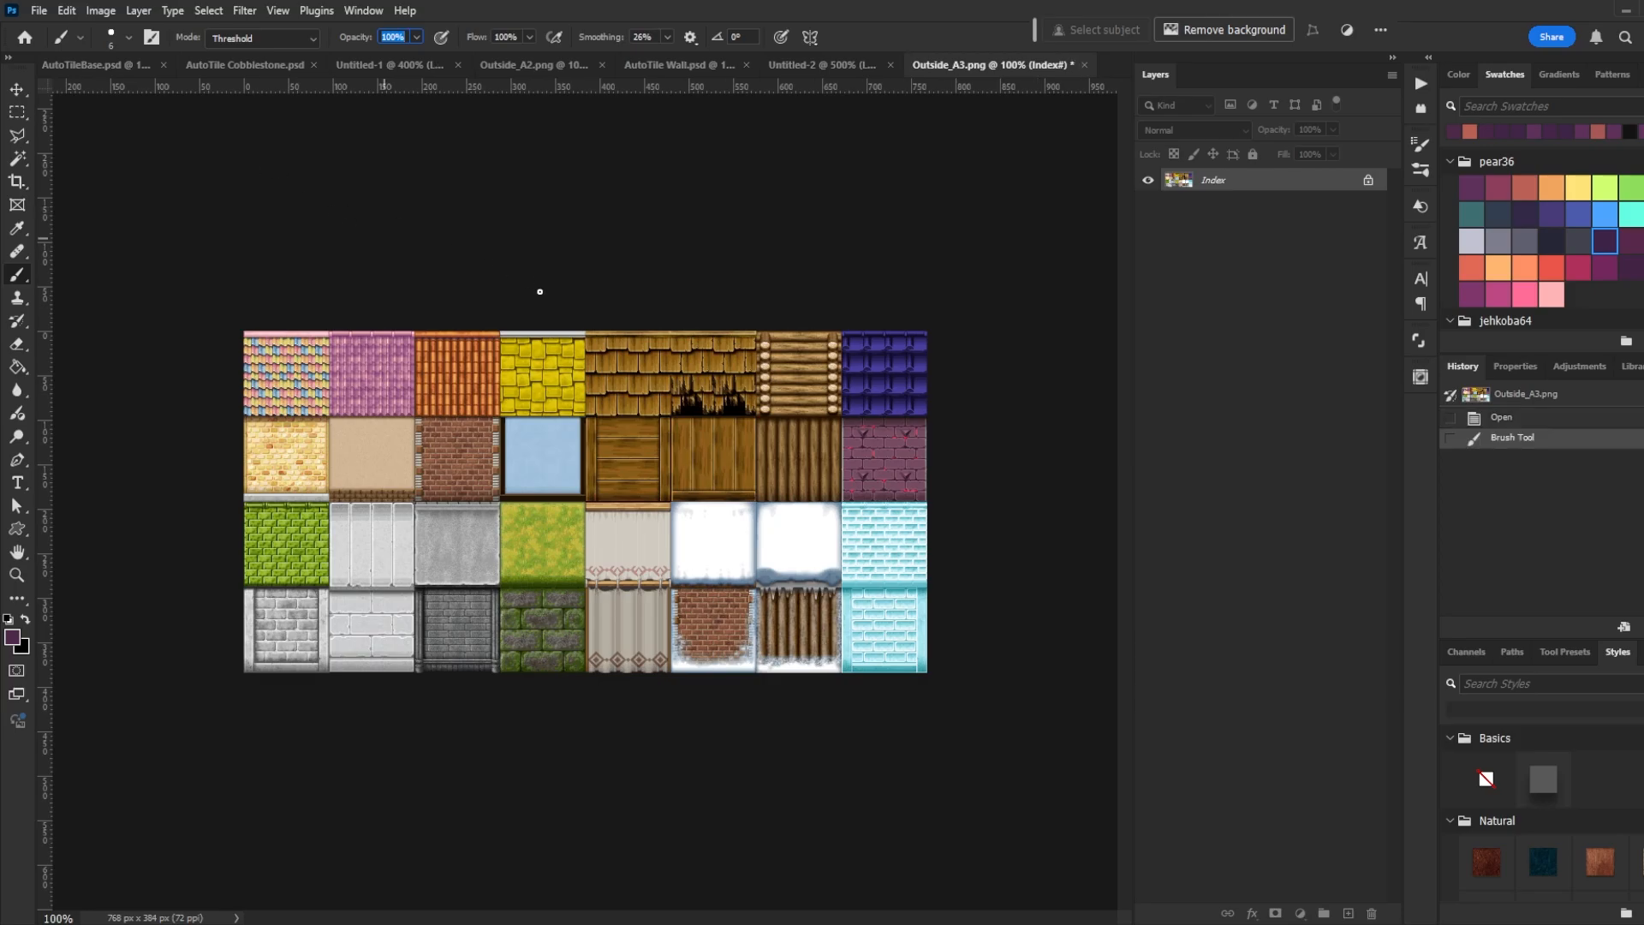
key(ctrl+z)
click(100, 11)
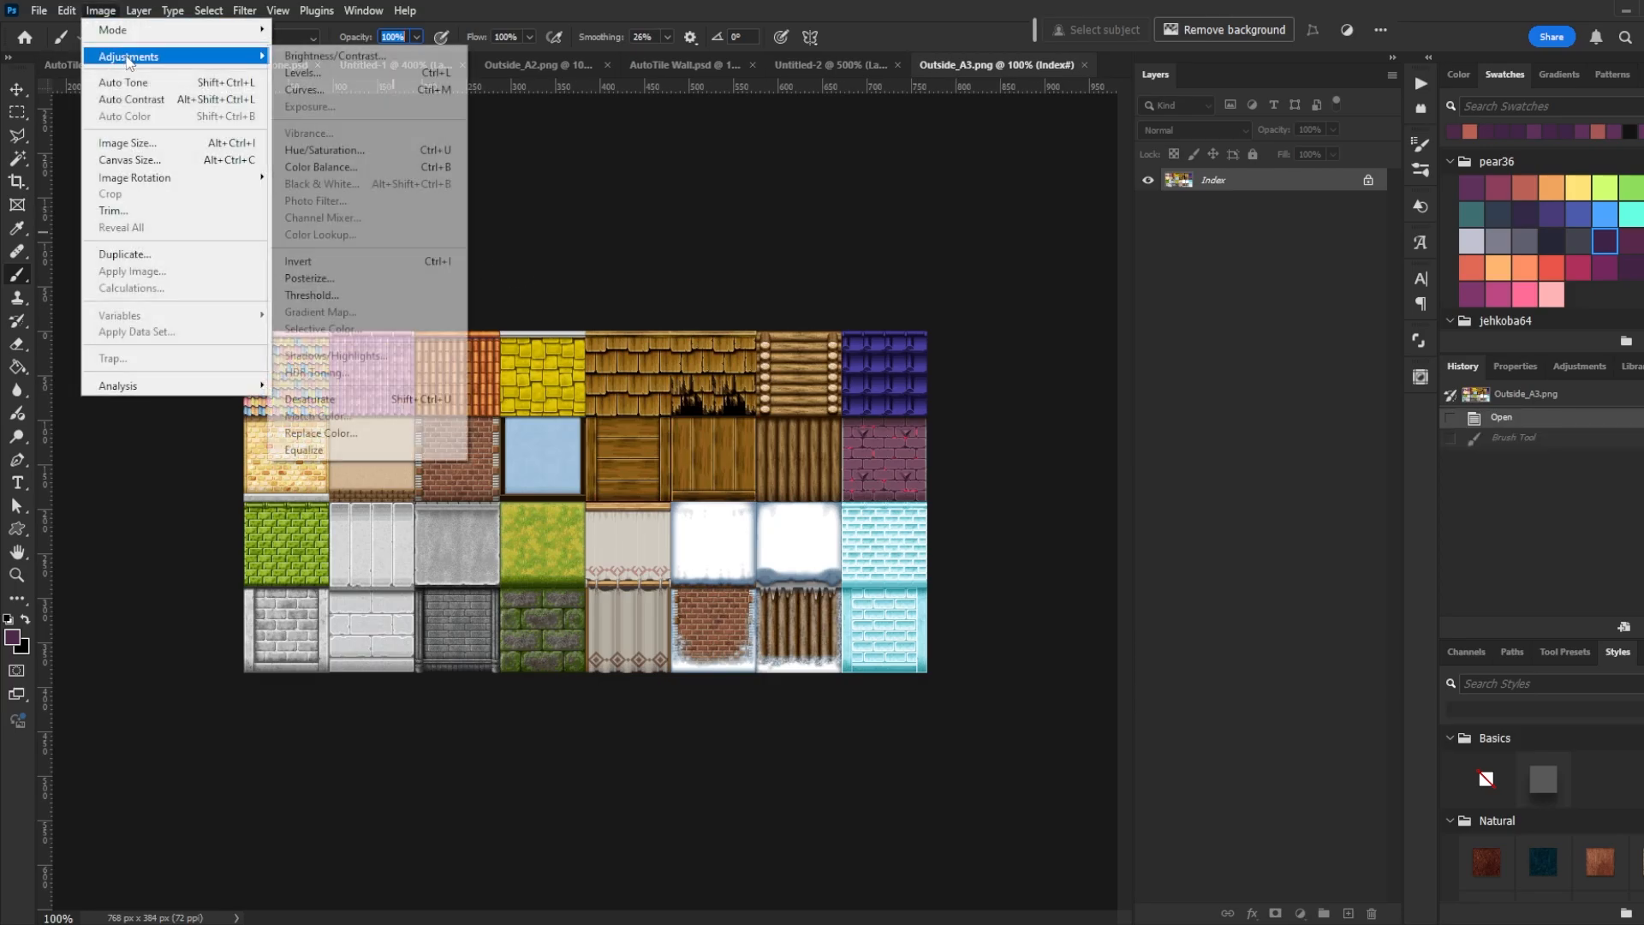
mouse_move(145, 30)
click(310, 96)
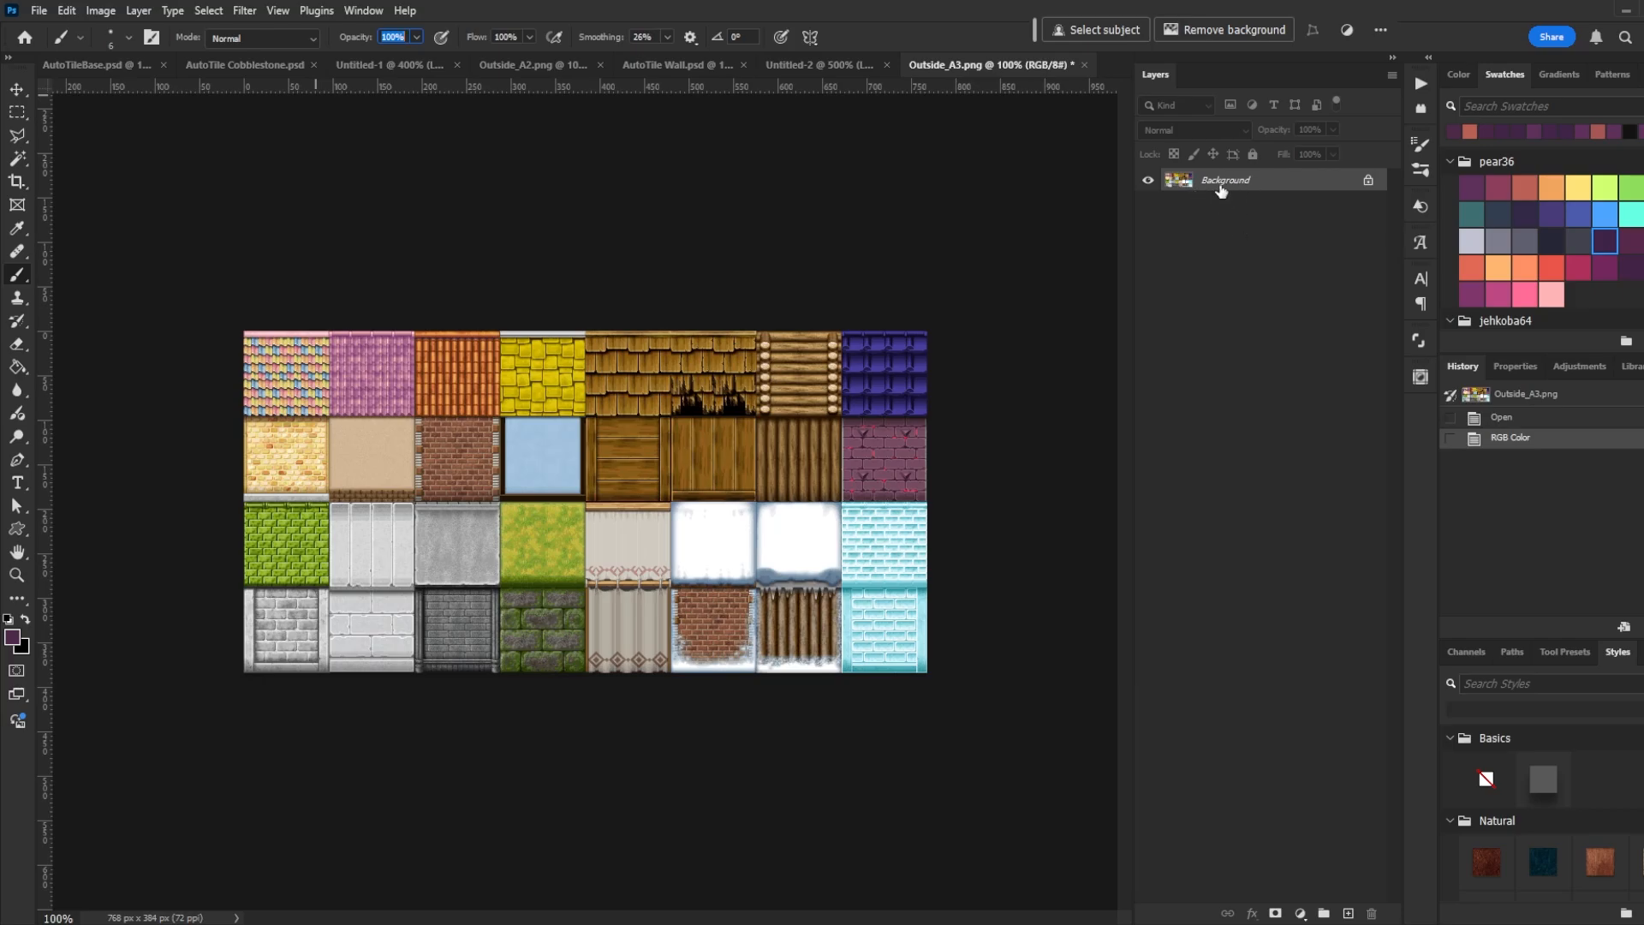
Add a new empty layer to Outside_A3.png, select the Background layer and show the grid
key(ctrl+shift+n)
key(Return)
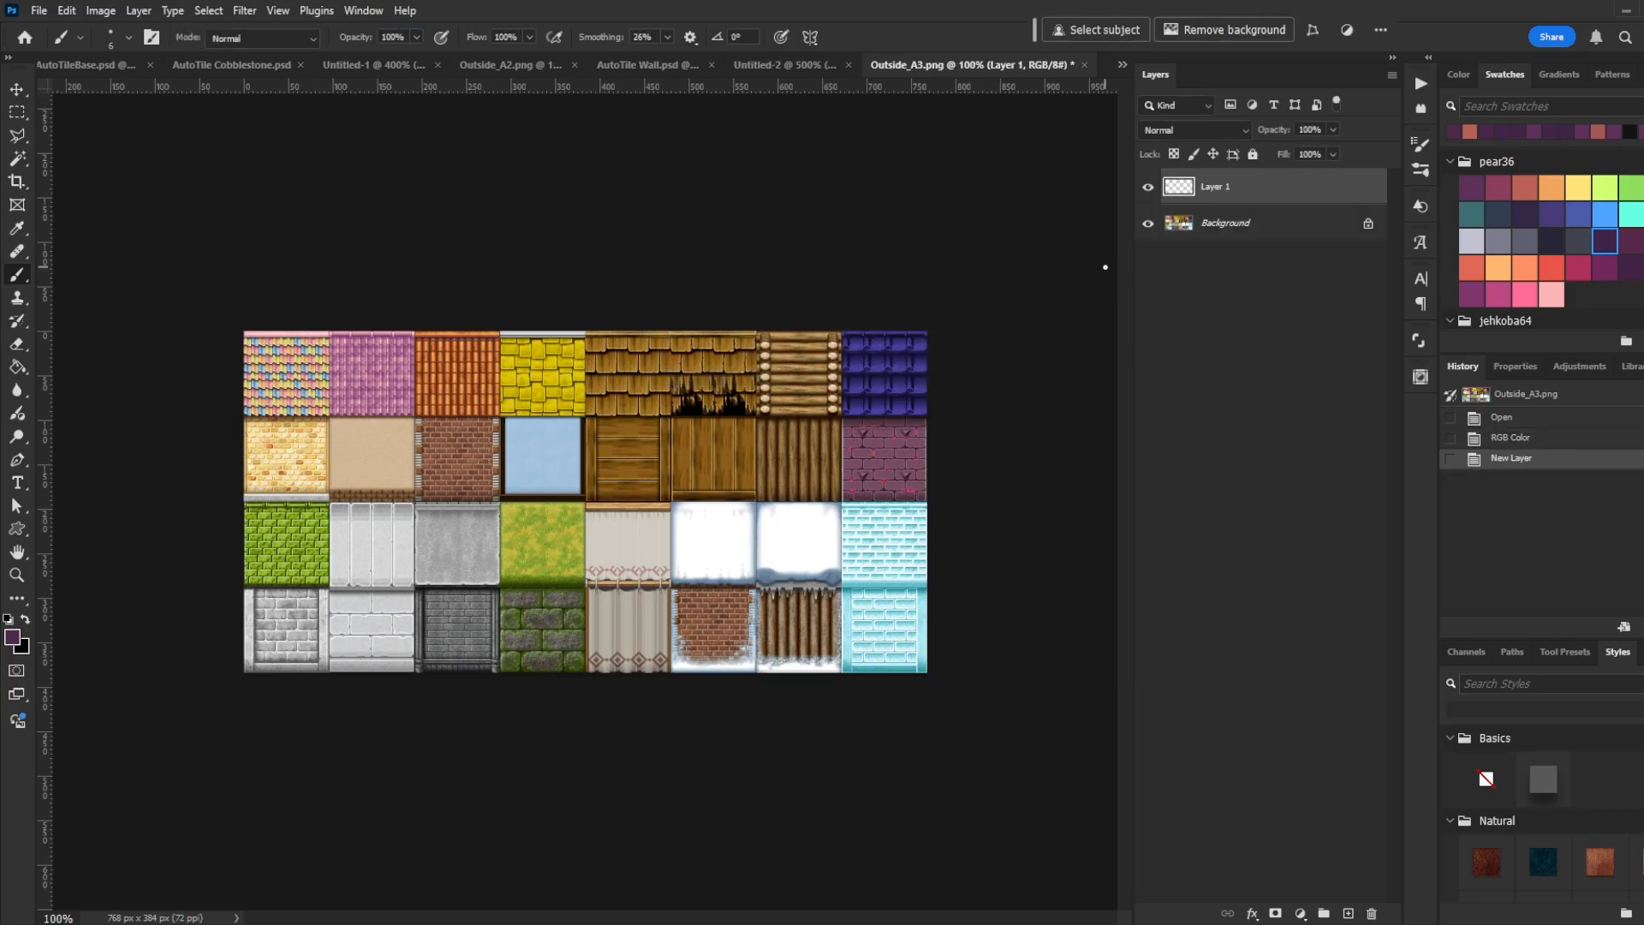
click(1290, 231)
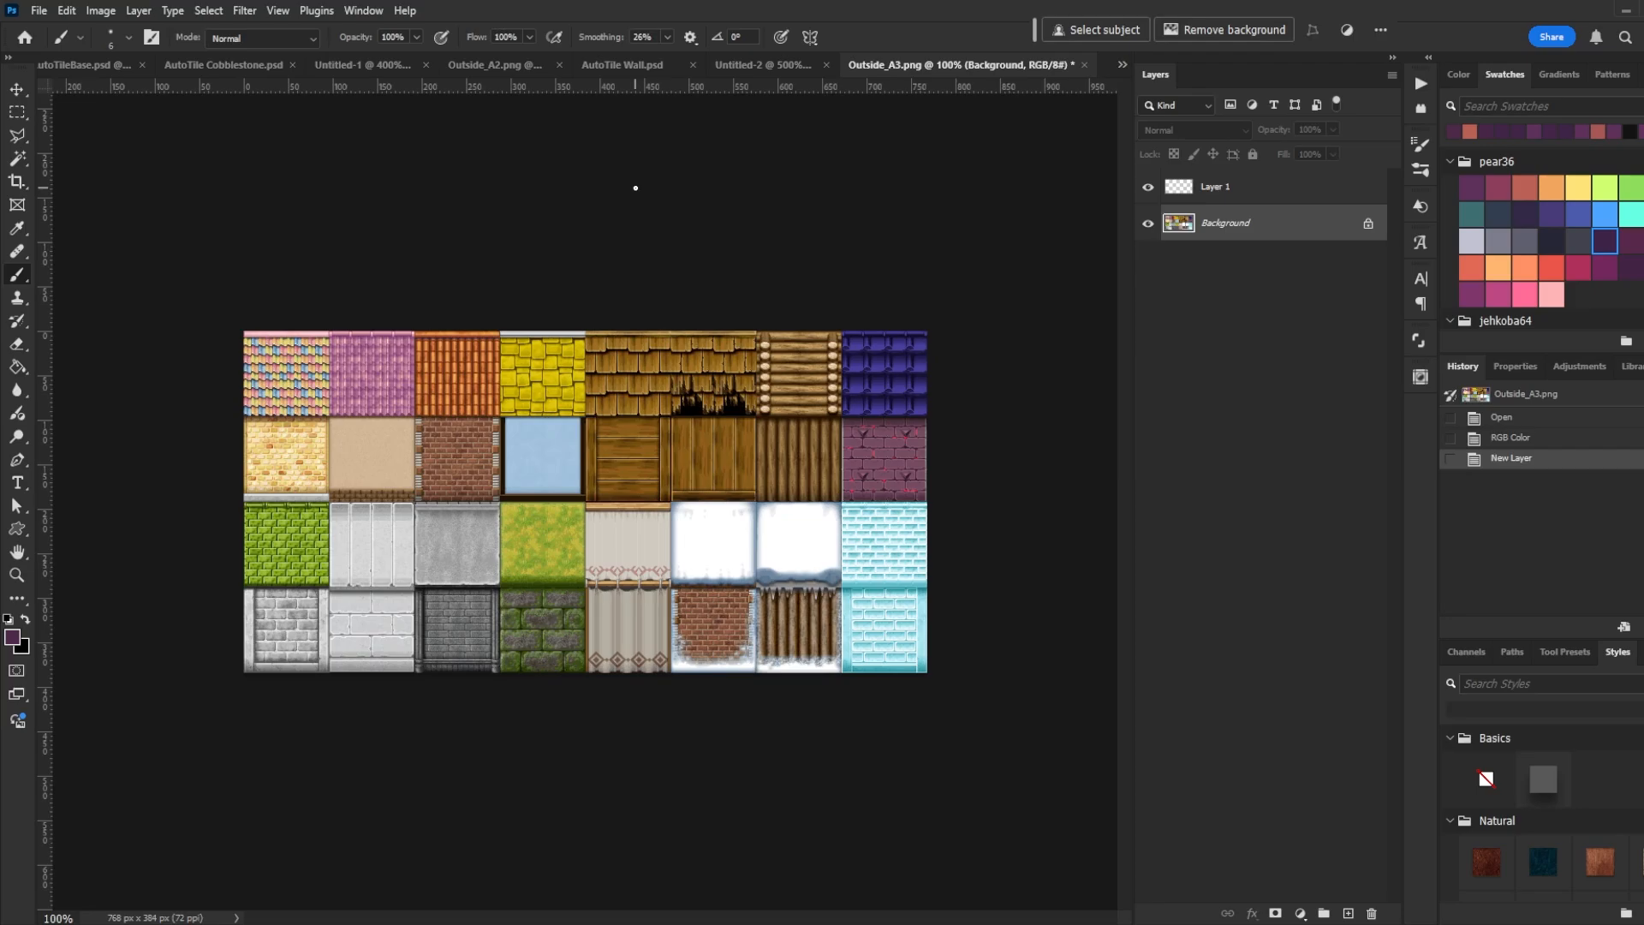
key(ctrl+apostrophe)
In AutoTile Wall.psd, show the grid, select the wall block beneath the small tile and inner corners, and copy it merged
click(768, 68)
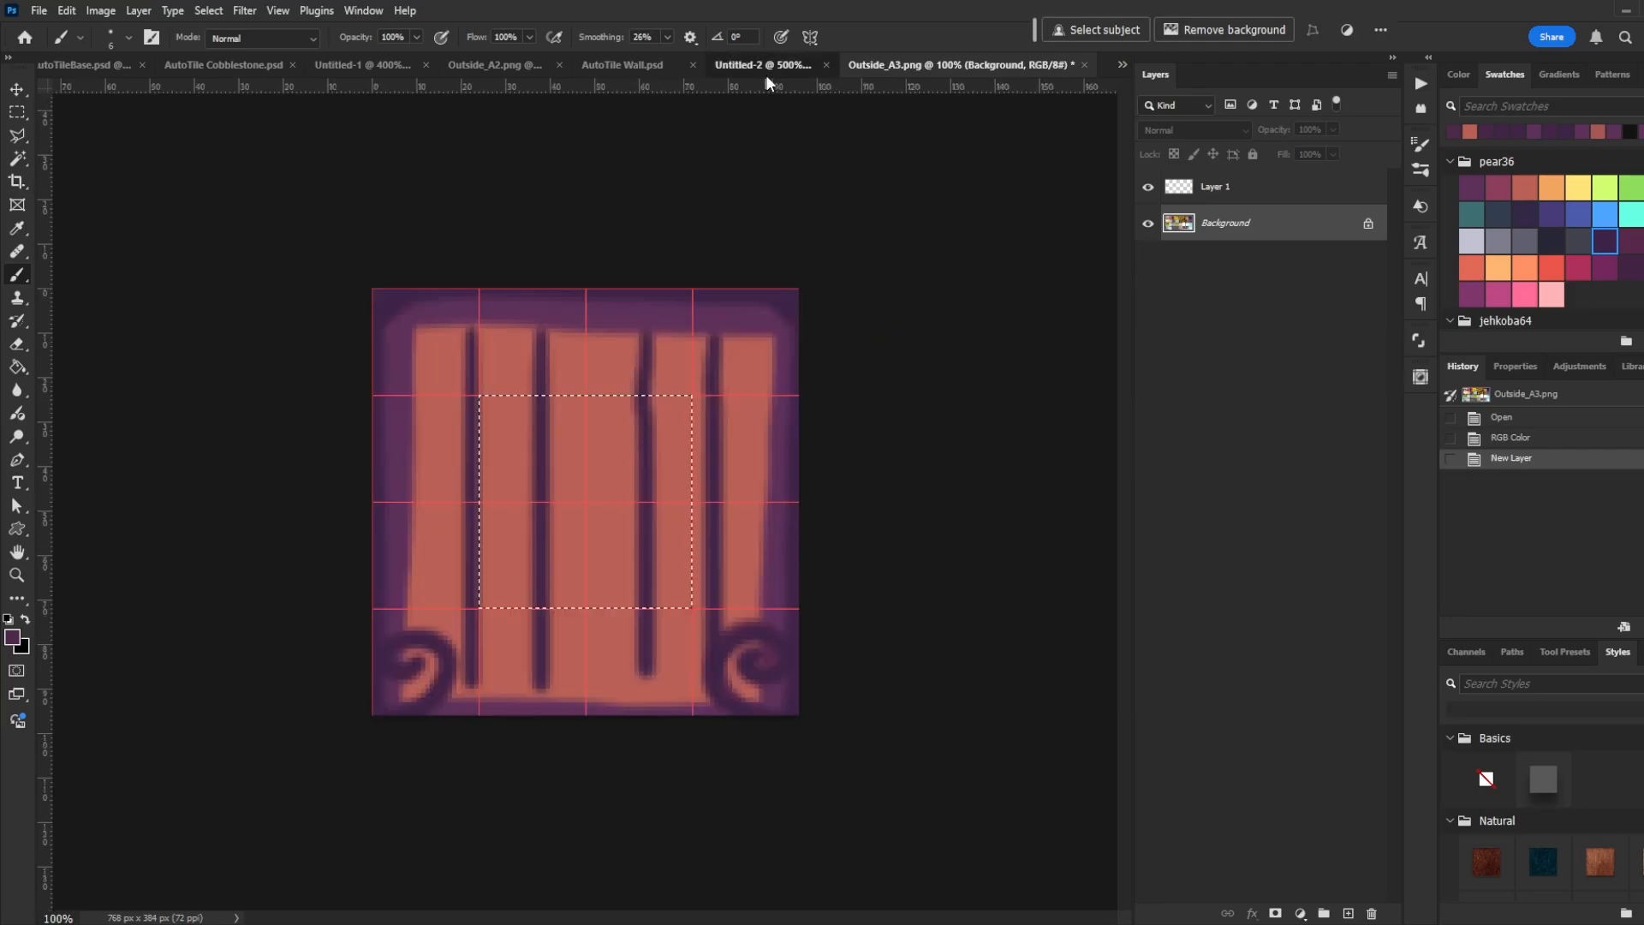
click(654, 66)
key(m)
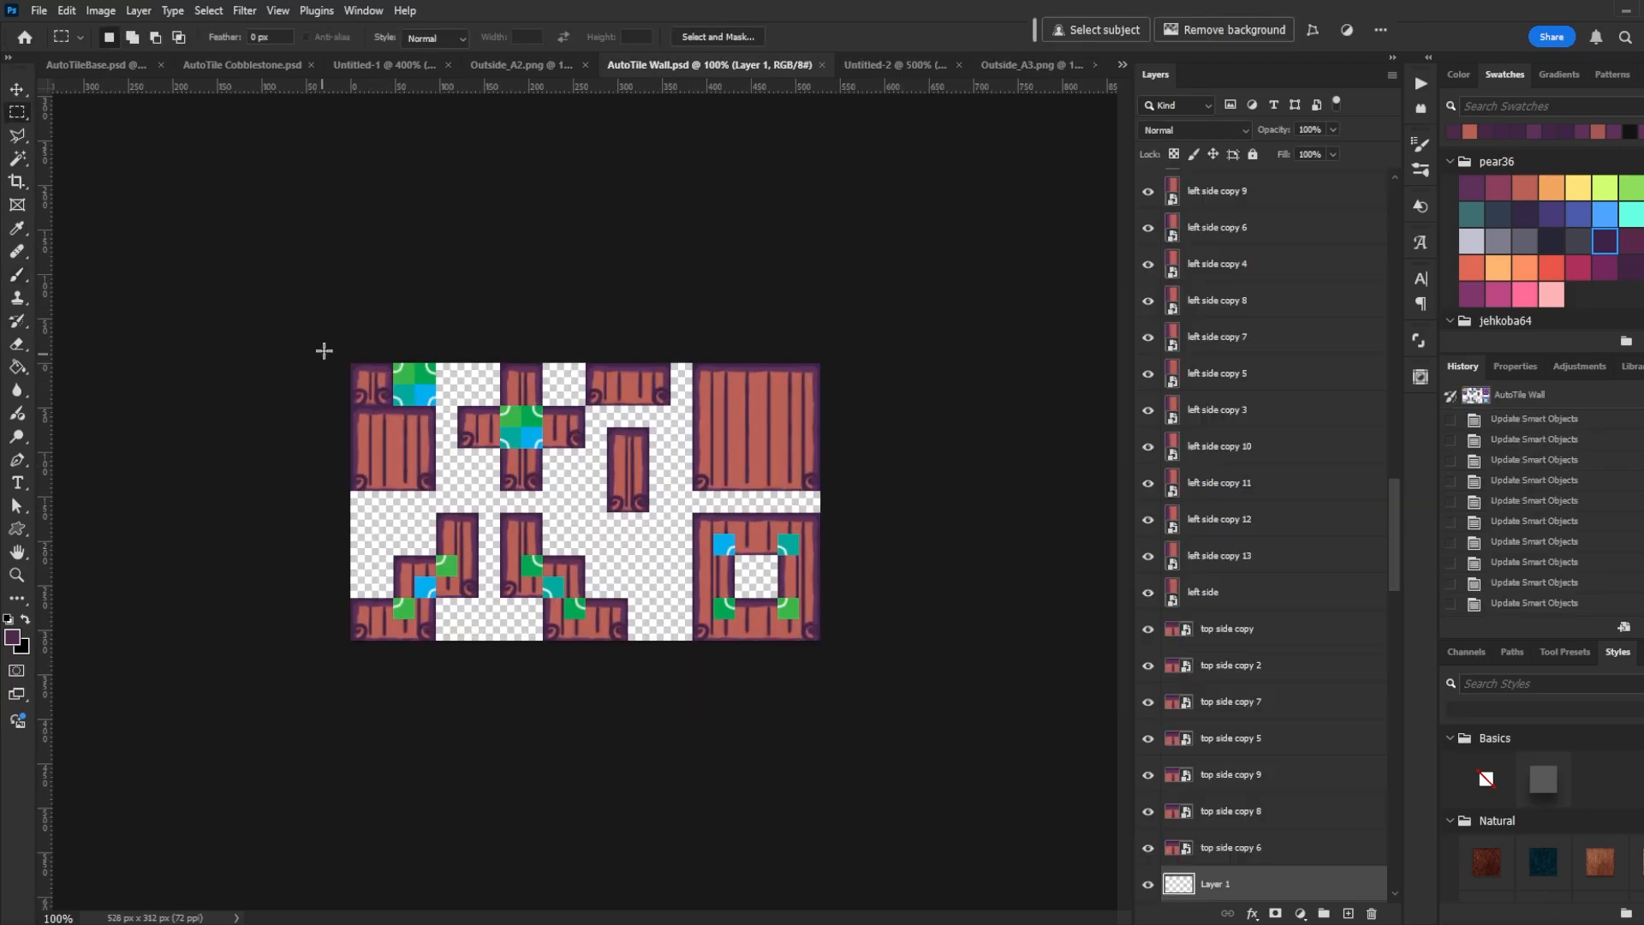
key(ctrl+apostrophe)
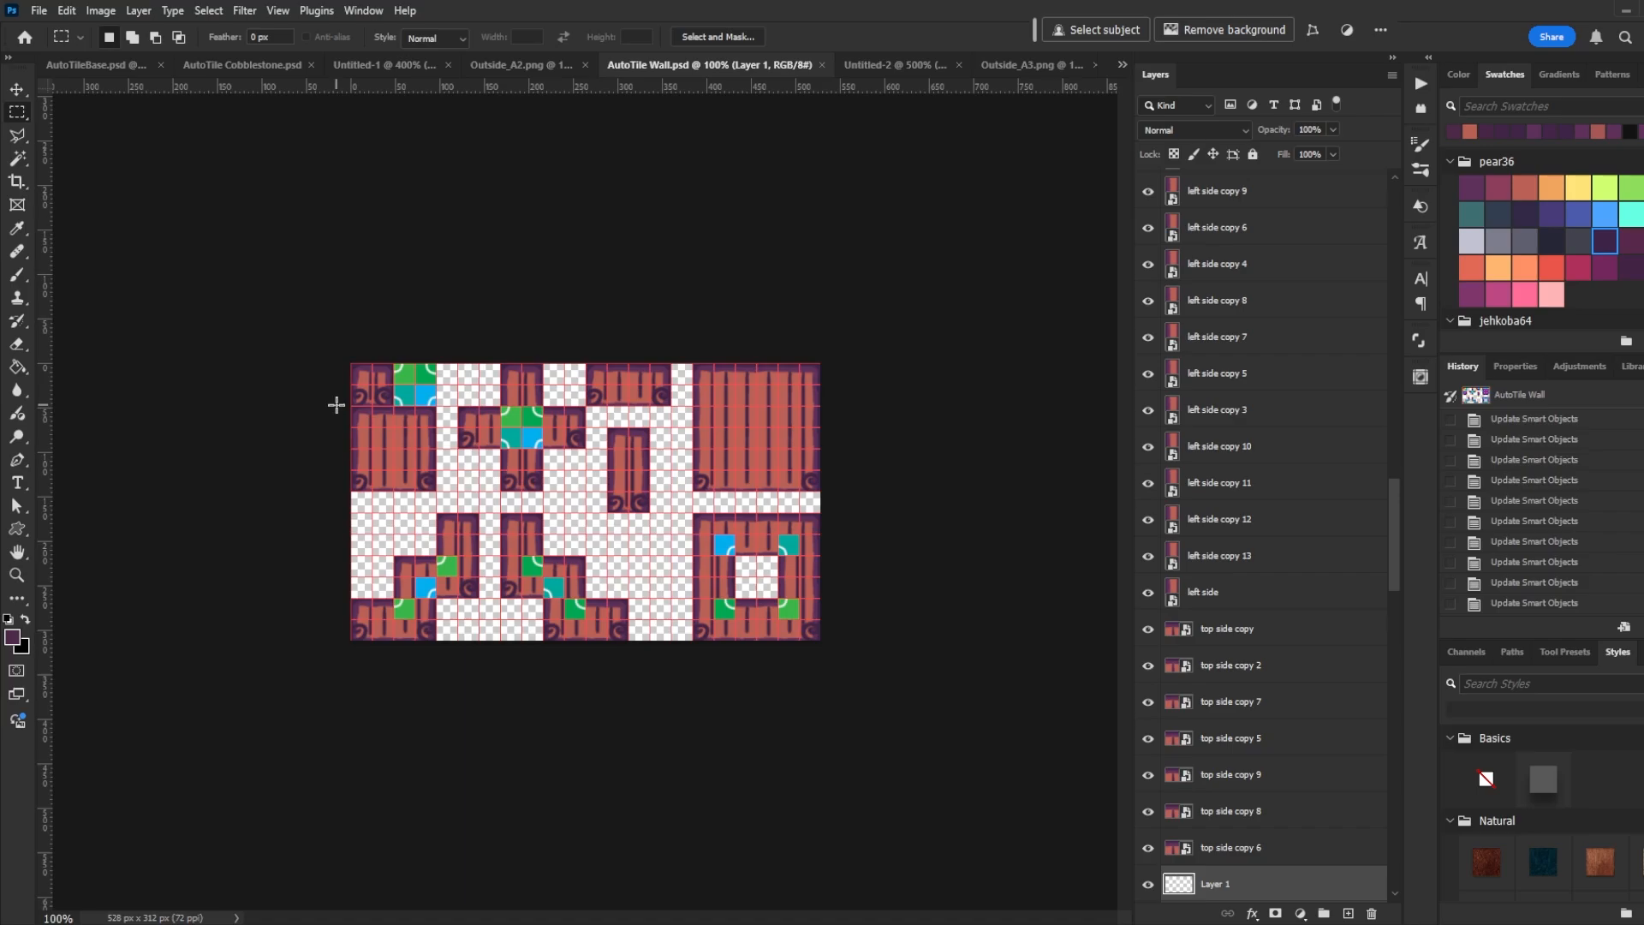
drag(351, 406, 432, 484)
click(66, 11)
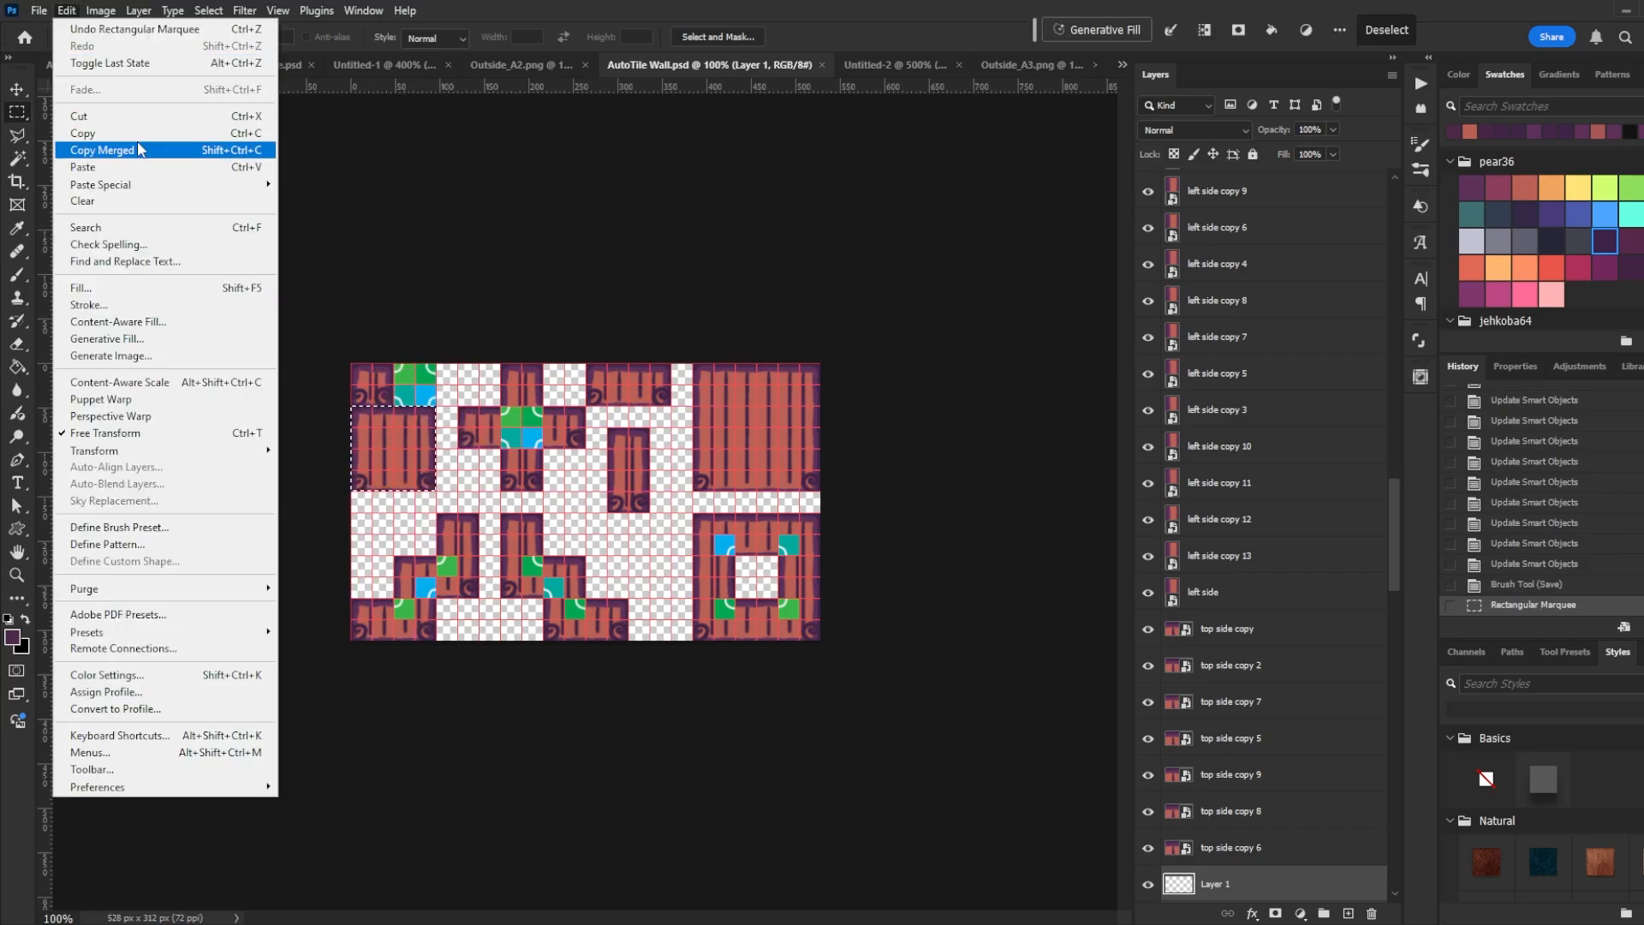
click(140, 150)
Paste the wall block into Outside_A3.png and place it over the first wall tile in the second row
click(1002, 72)
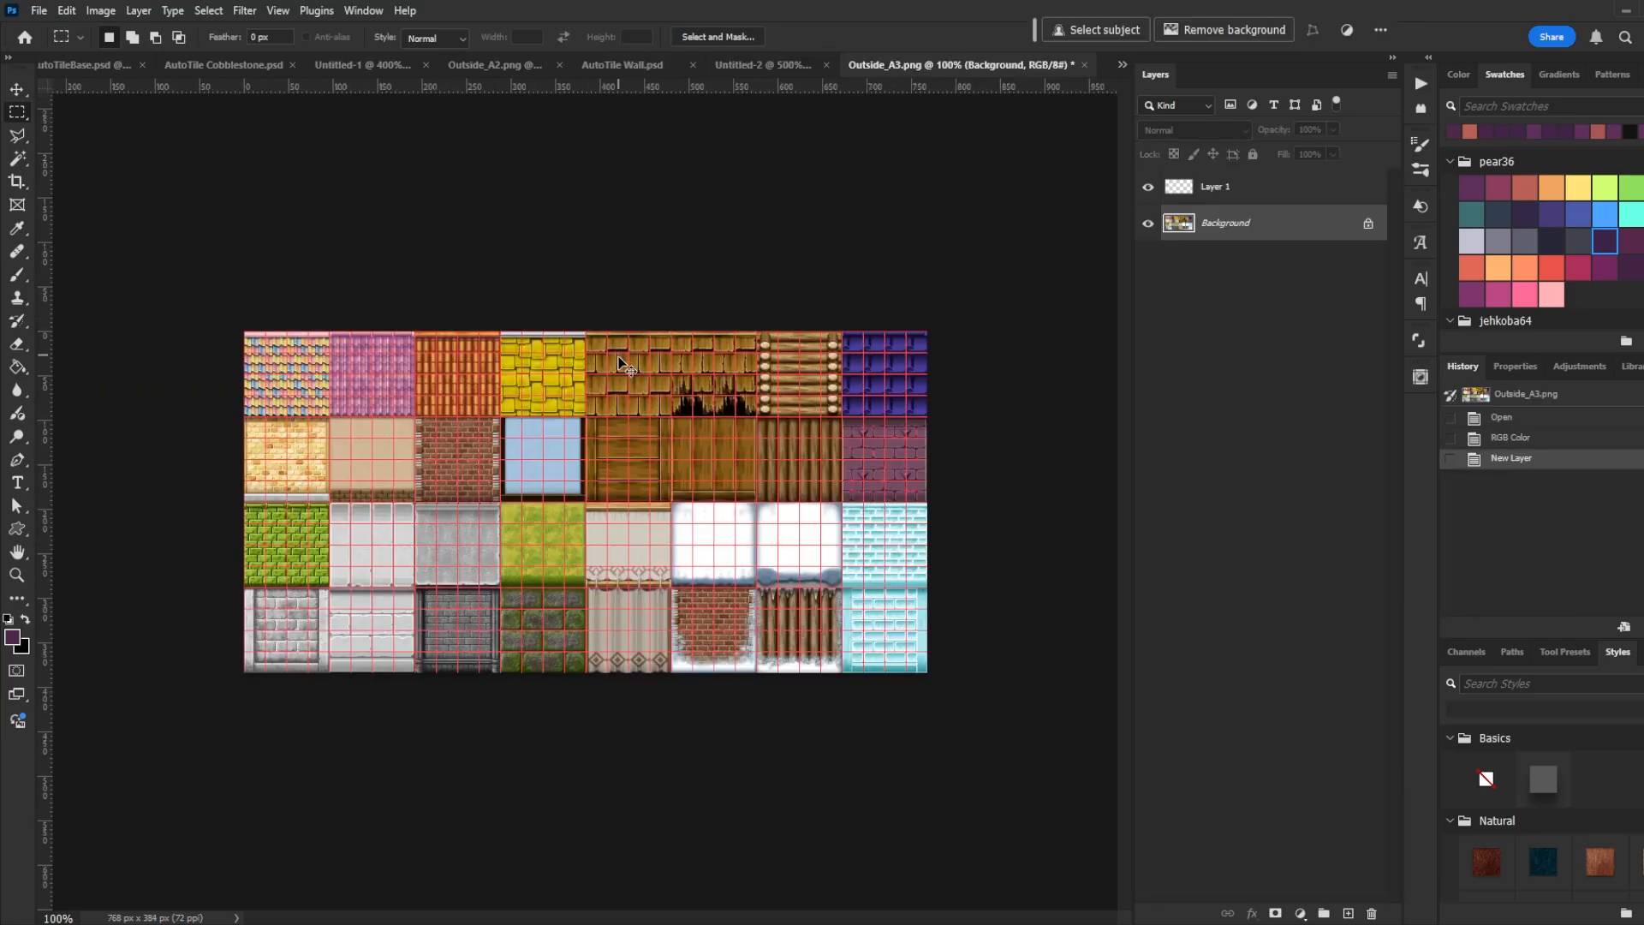
key(ctrl+v)
key(v)
drag(613, 479, 326, 451)
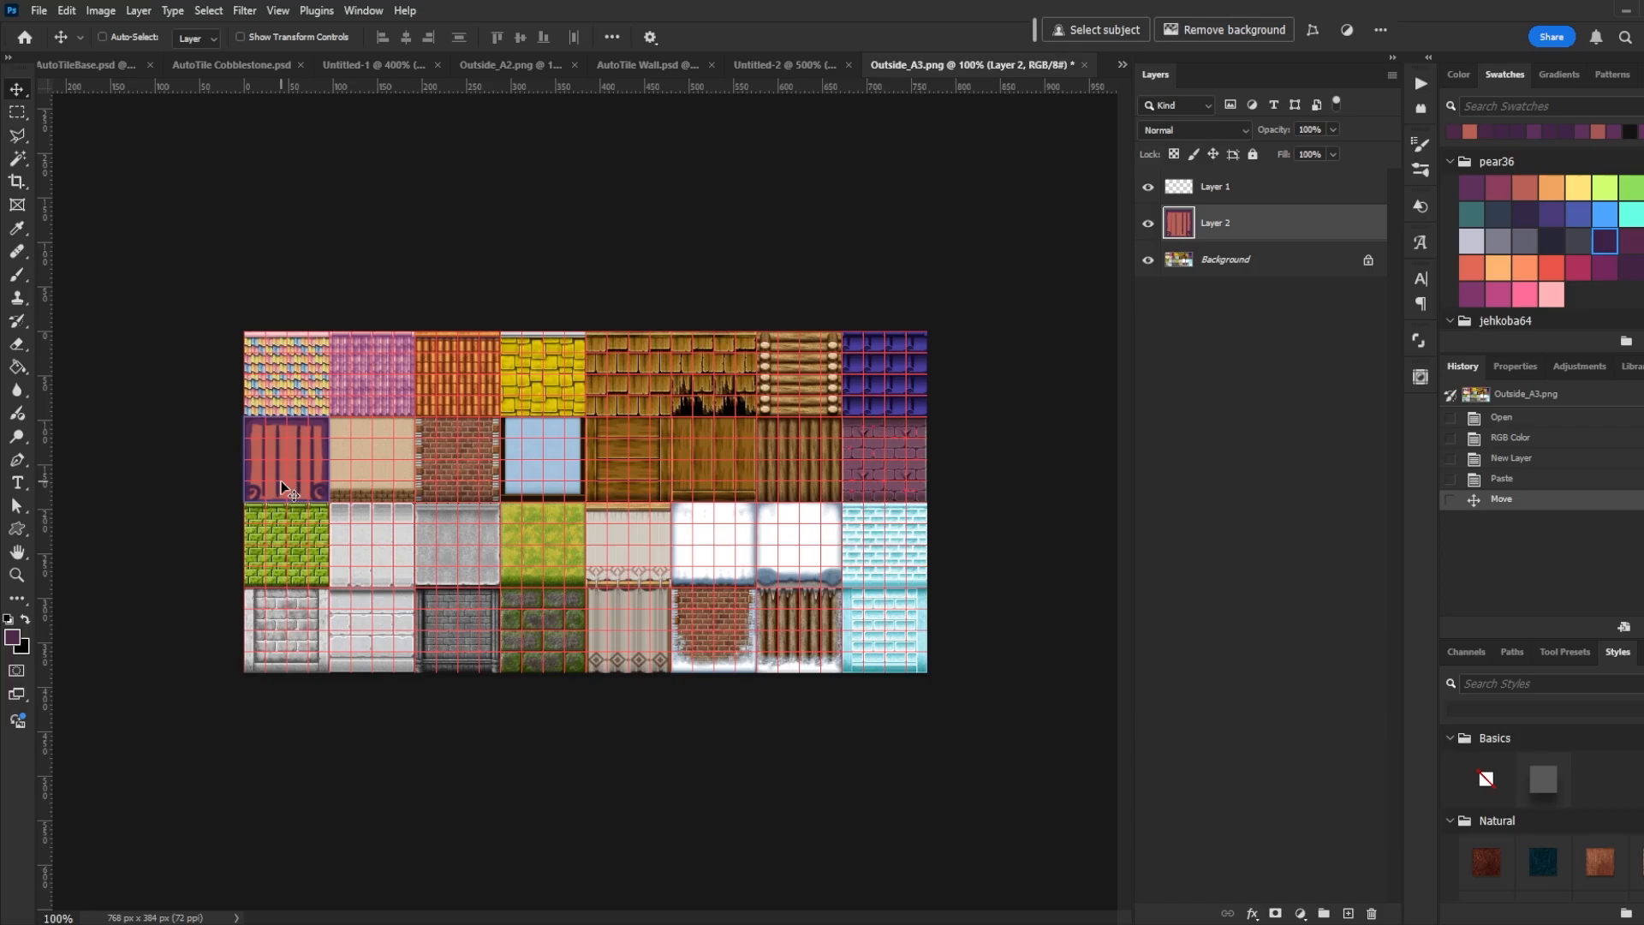
Hide the Background layer and save the image as a PNG over CustomTiles_A3.png in the project's tilesets folder with large file size
click(1147, 260)
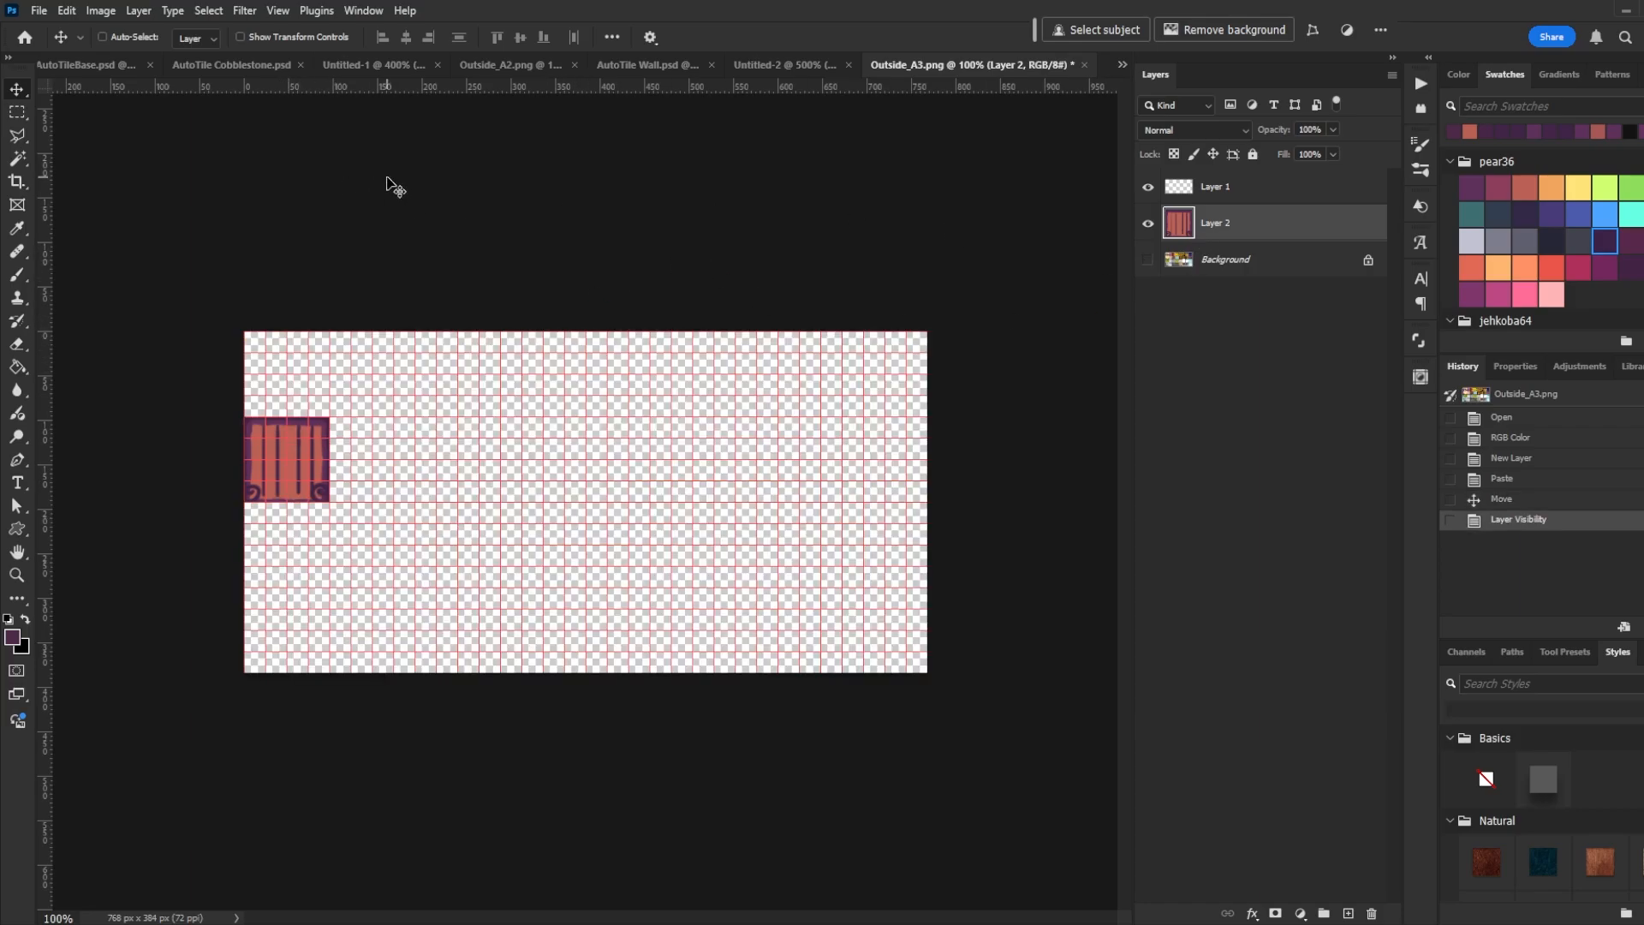
click(38, 11)
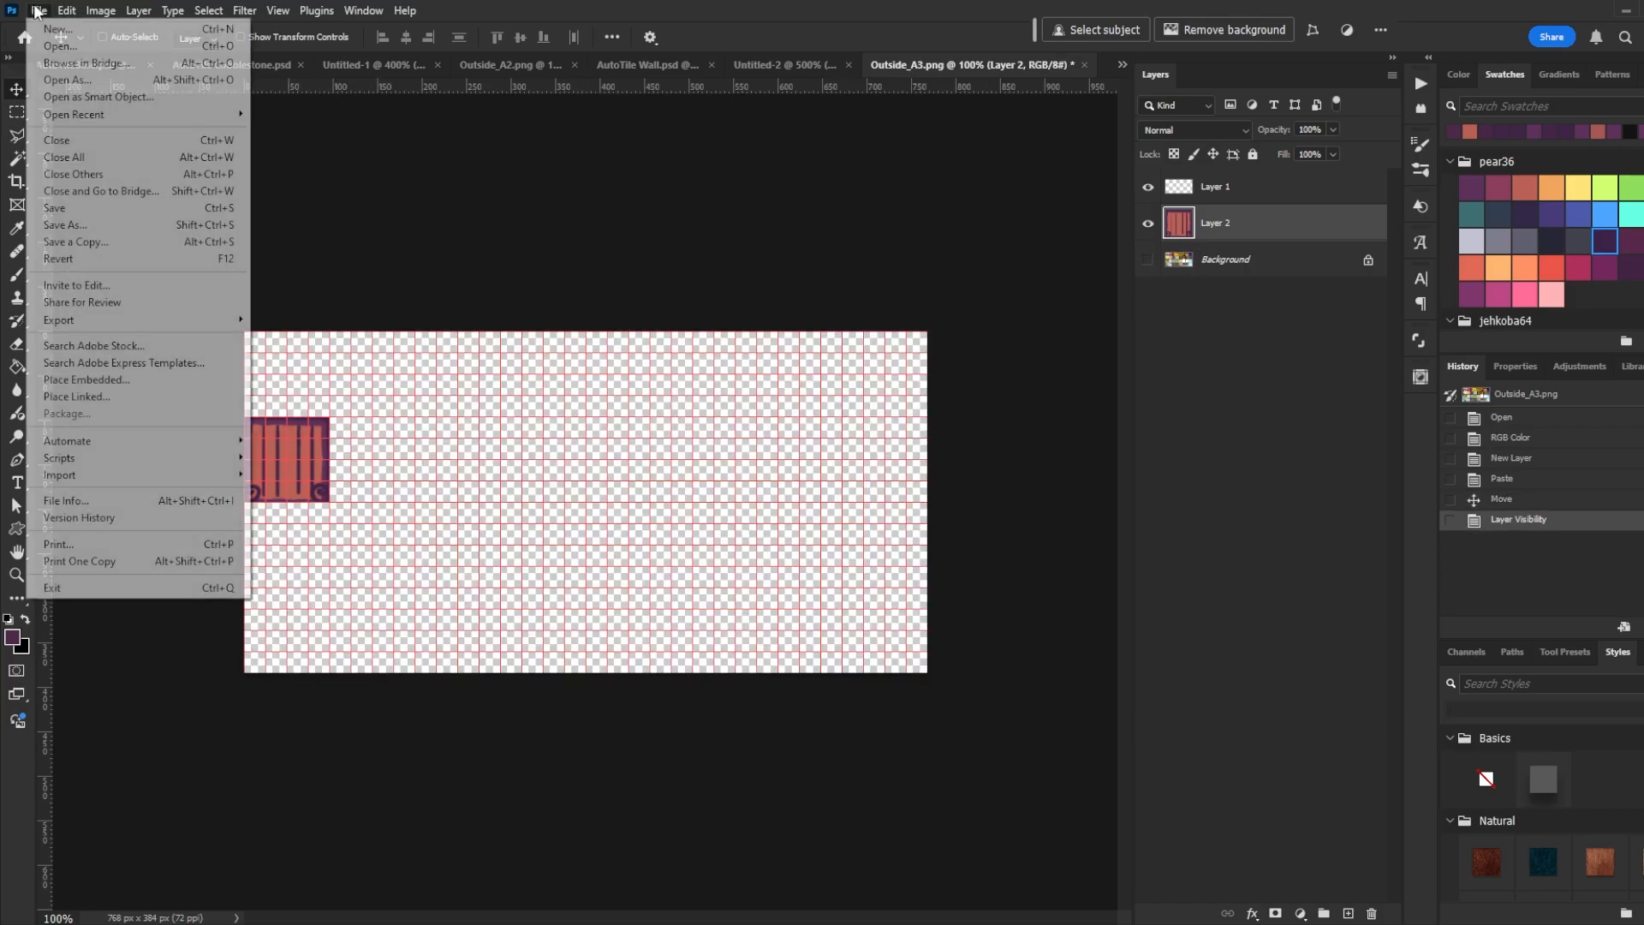
click(92, 225)
click(535, 631)
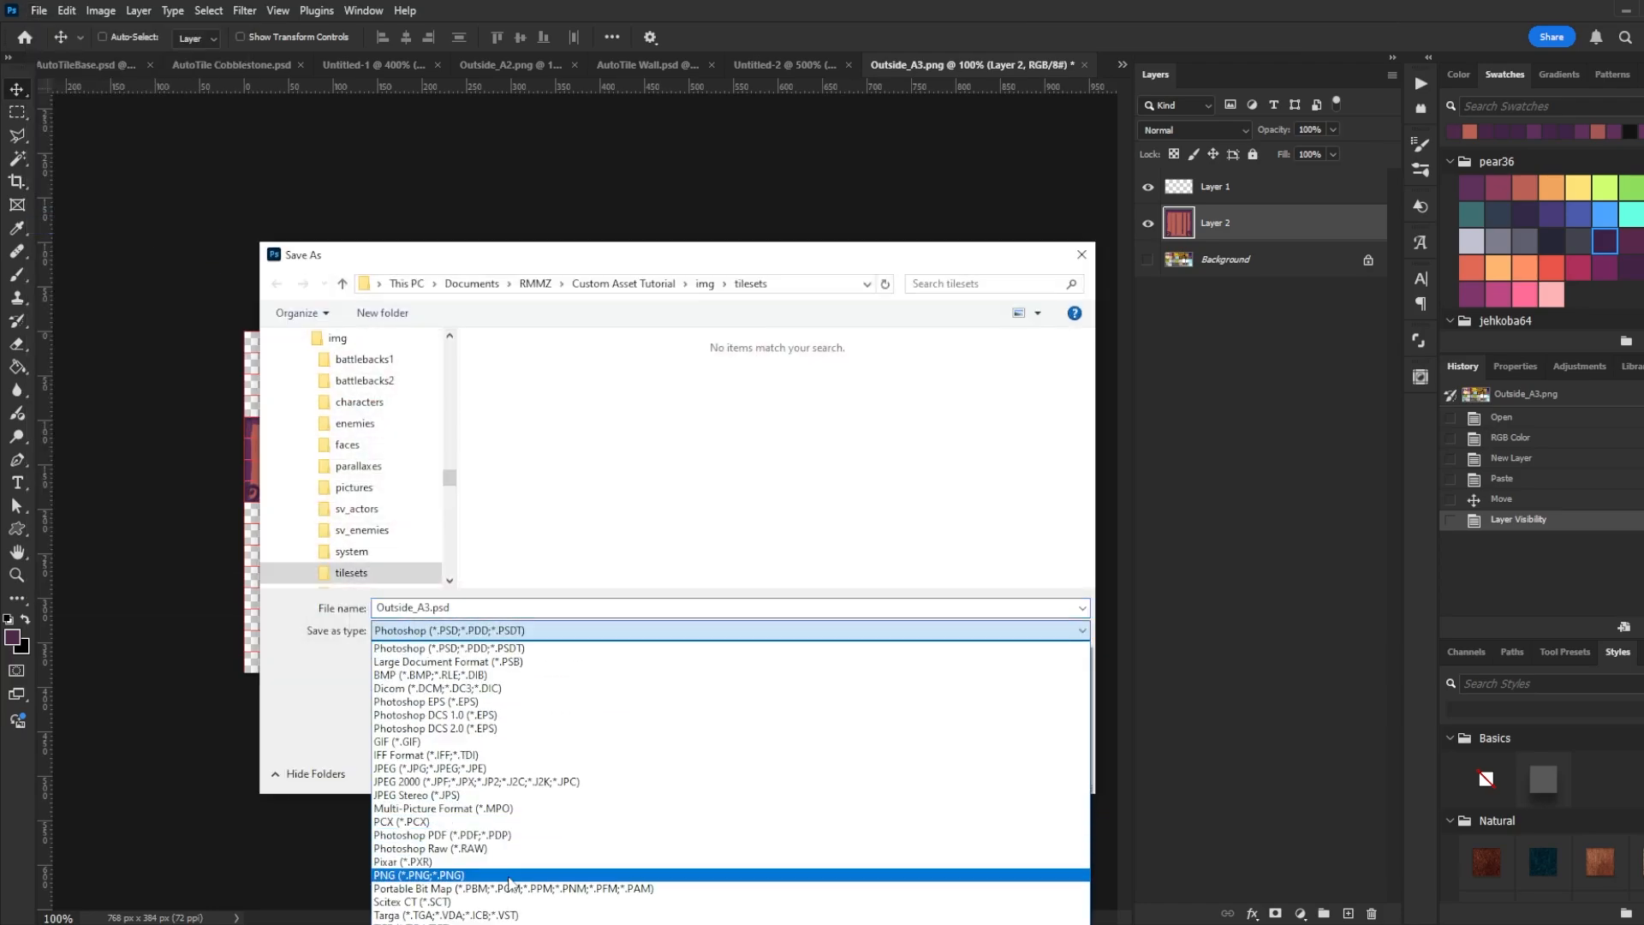
click(548, 881)
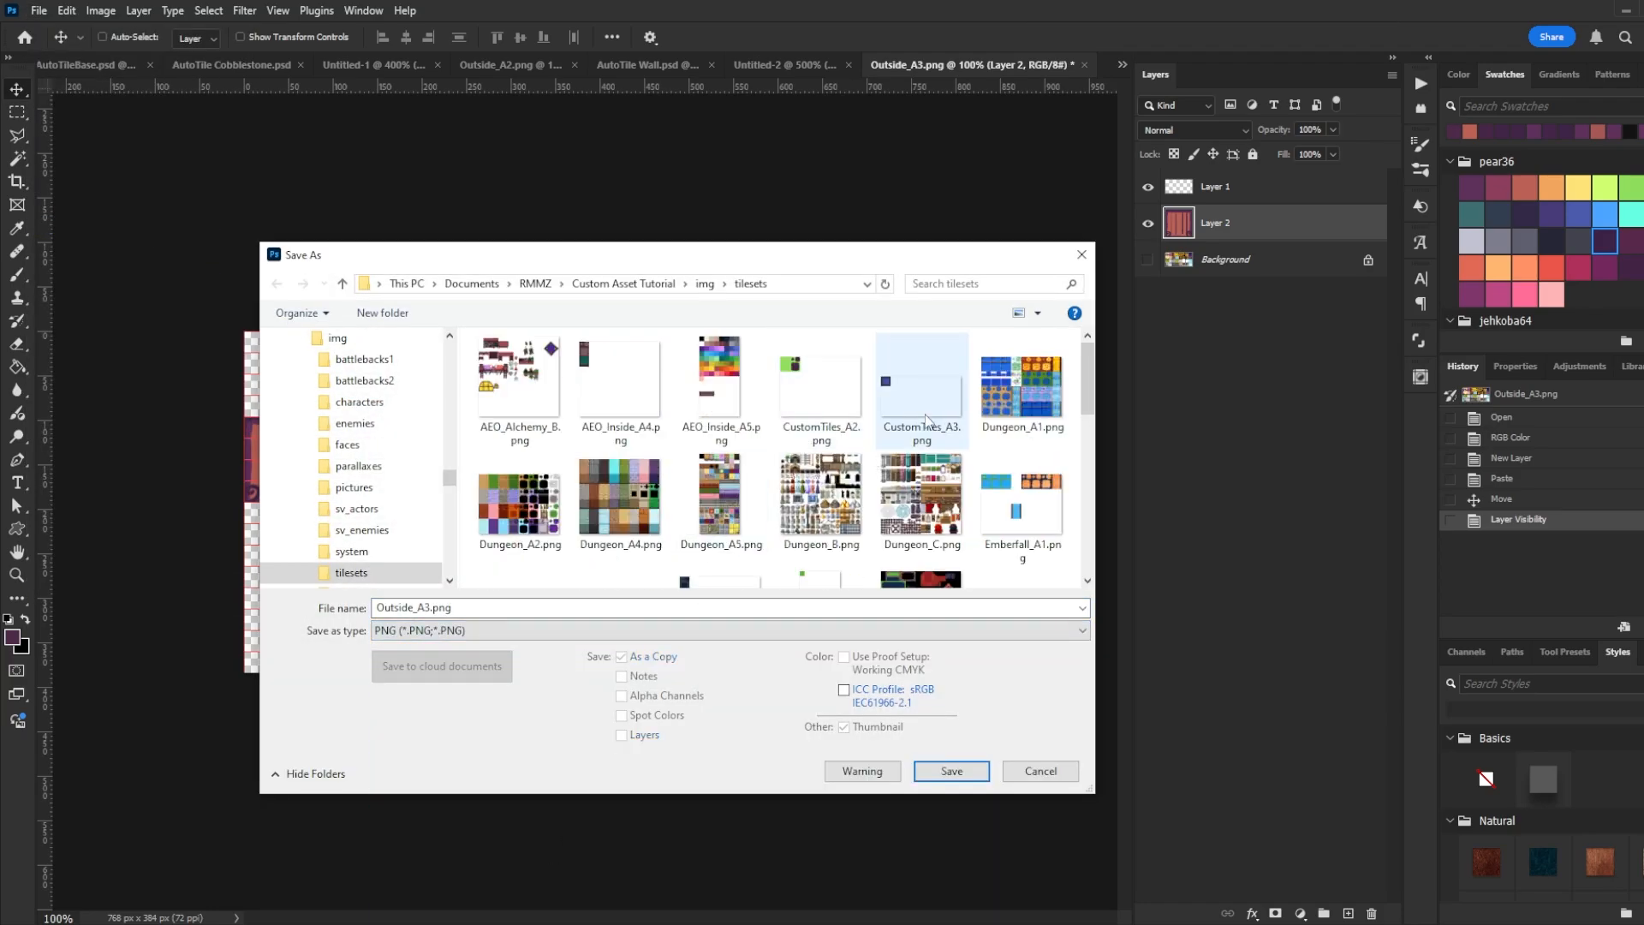
double_click(939, 433)
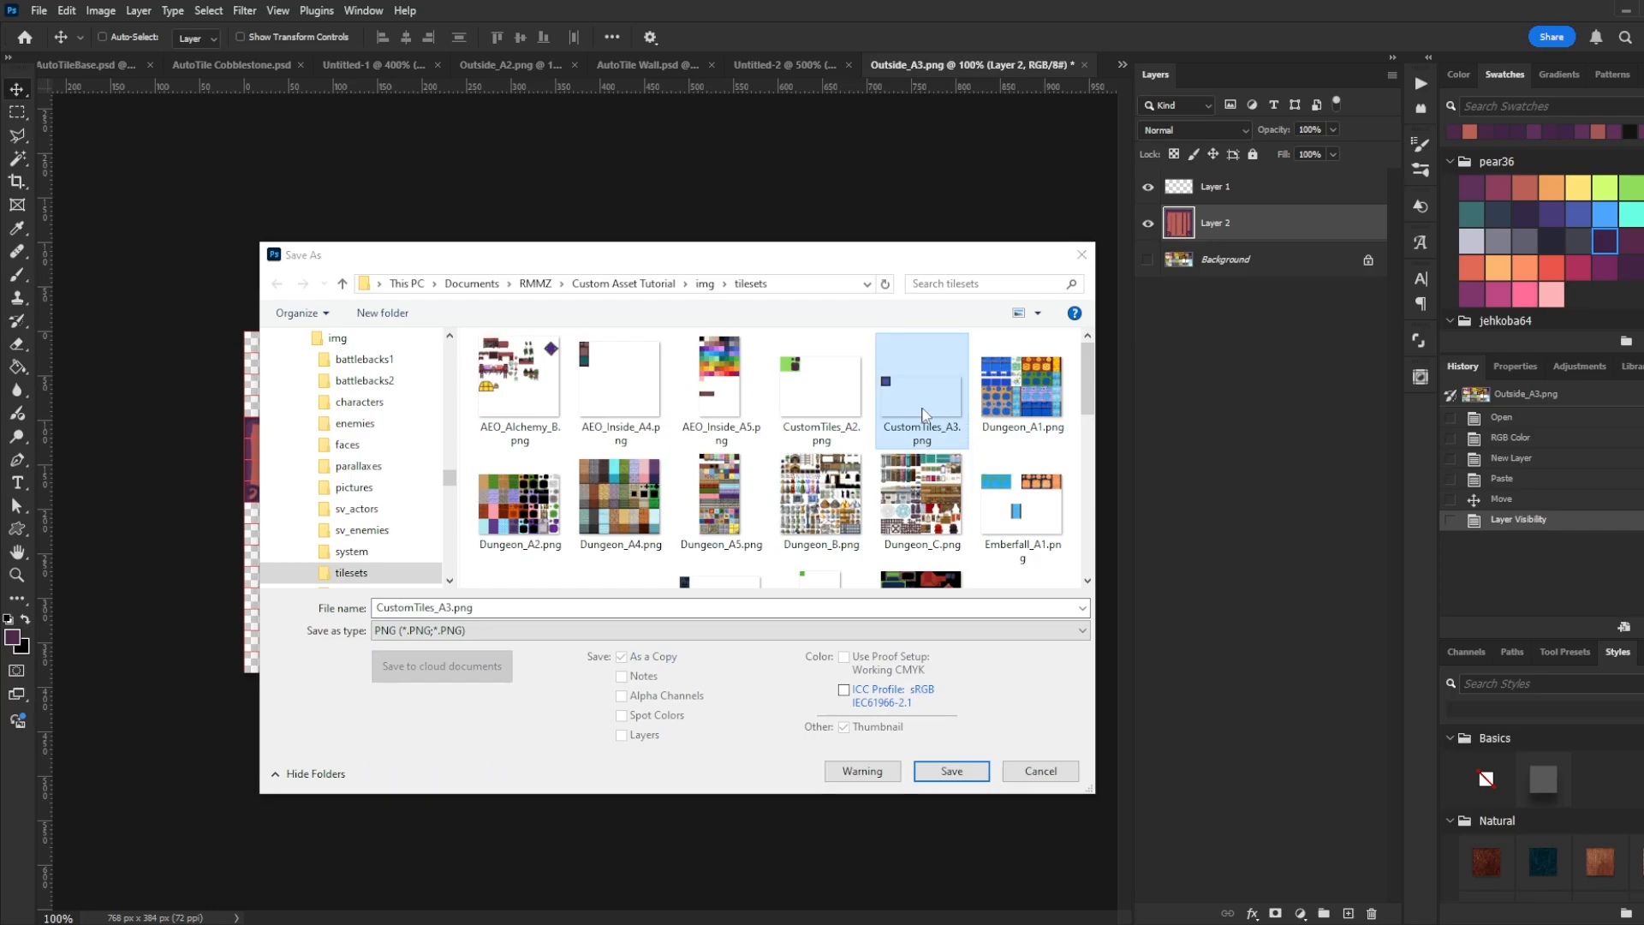
click(903, 474)
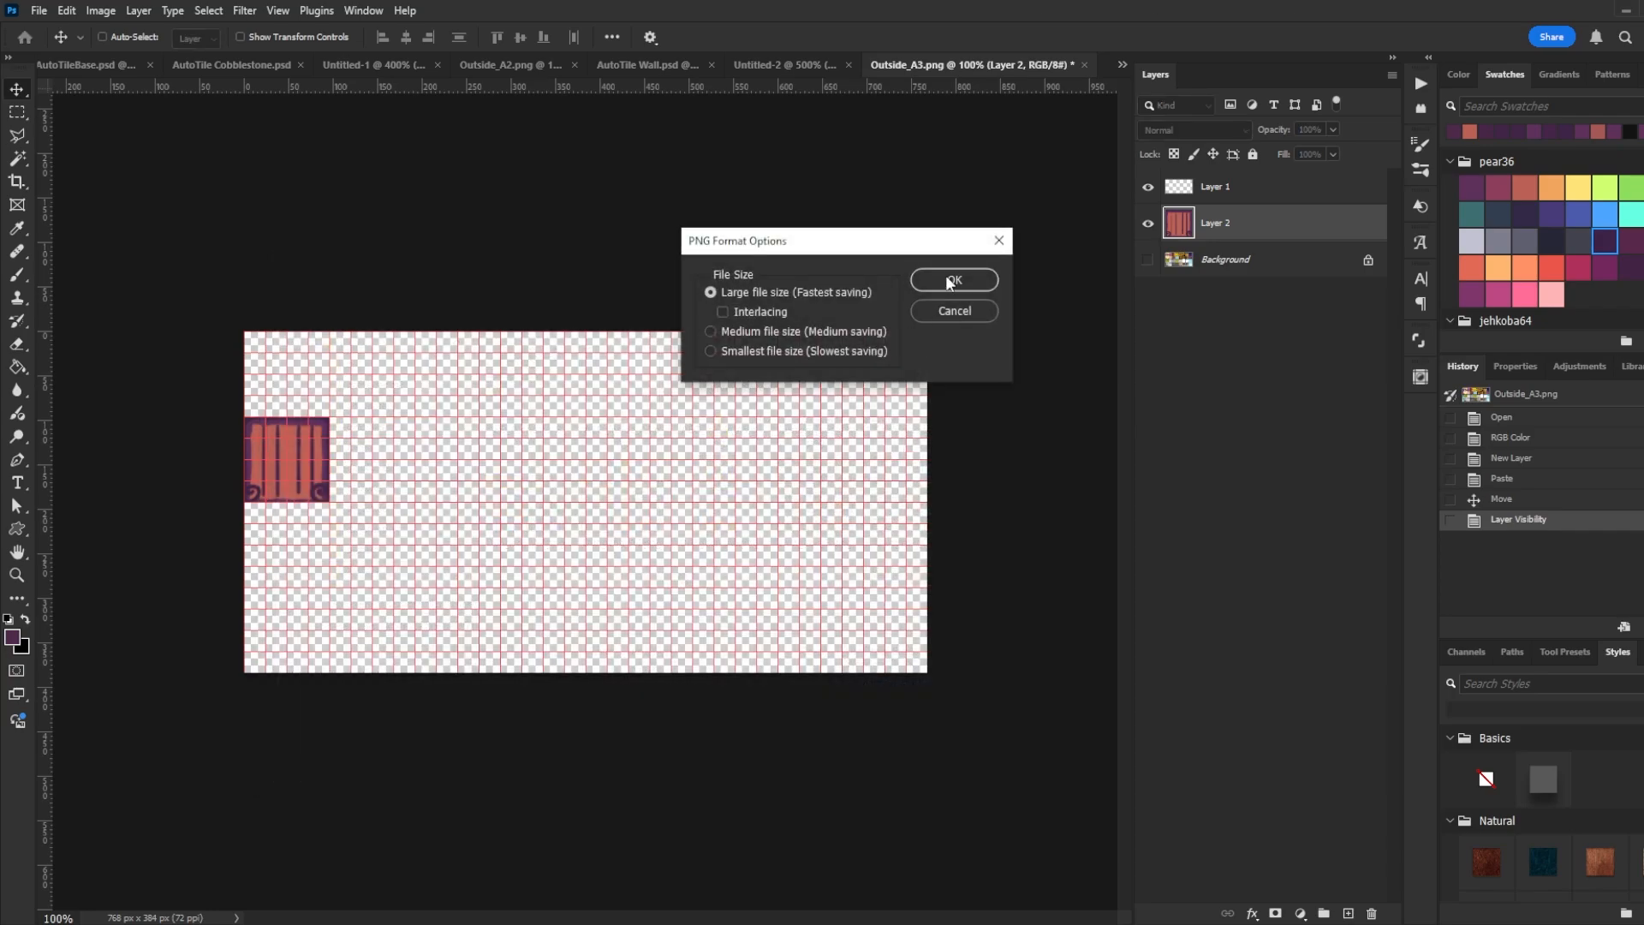
click(947, 277)
Switch to RPG Maker MZ and assign the CustomTiles_A3 image to the Emberfall tileset in the database
key(alt+Tab)
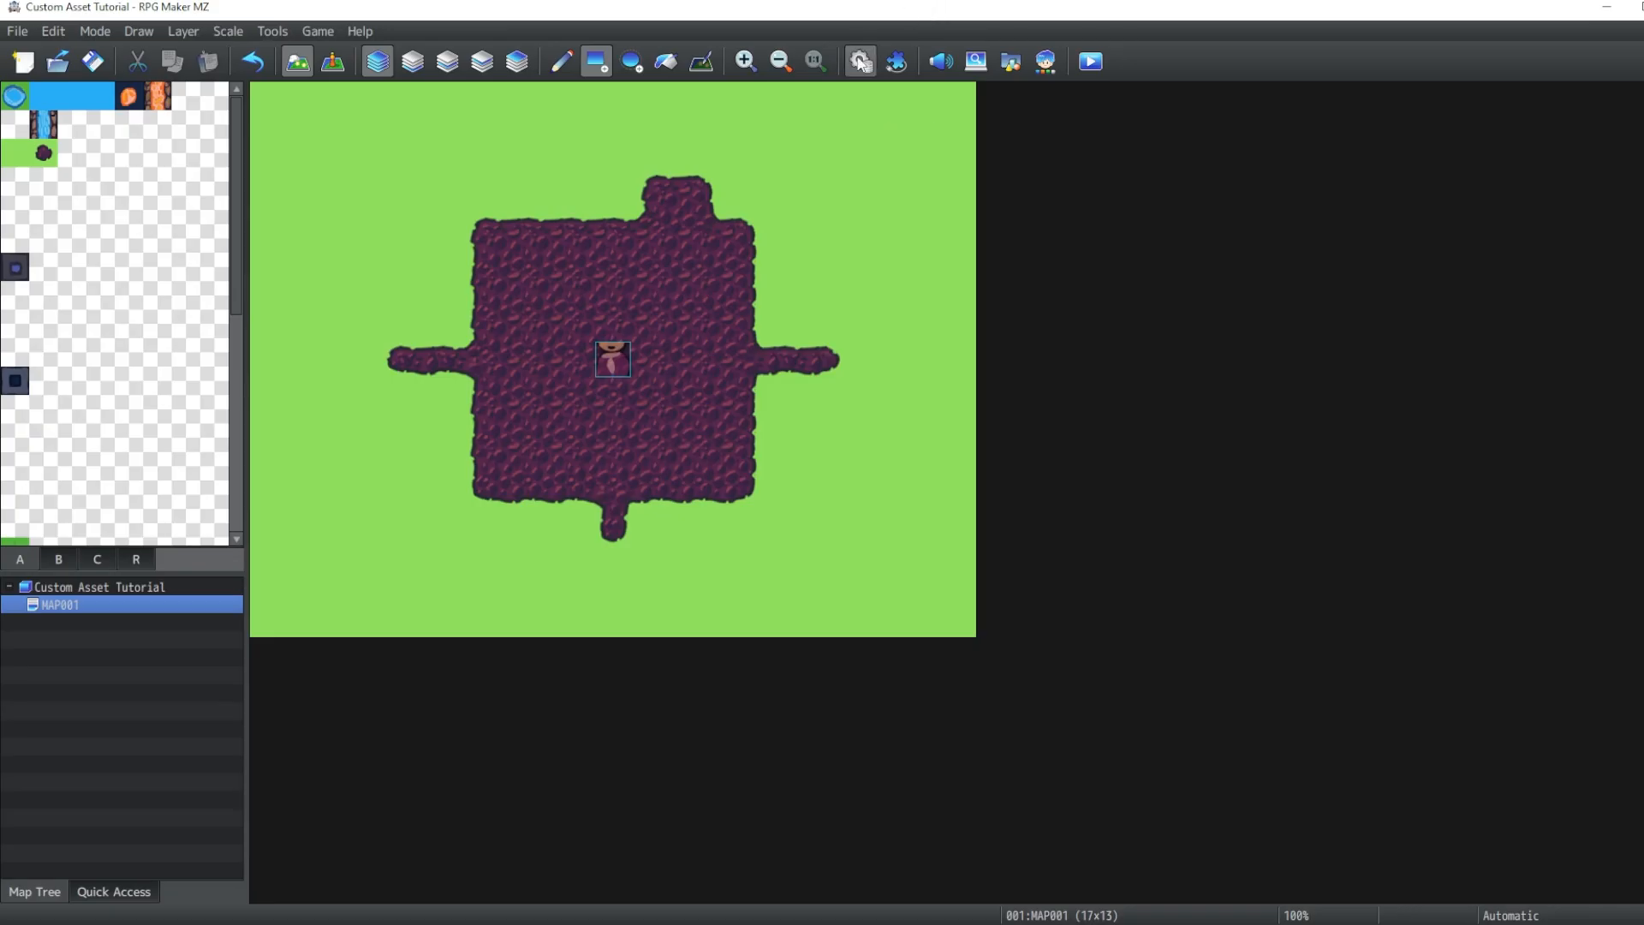
click(859, 63)
click(780, 452)
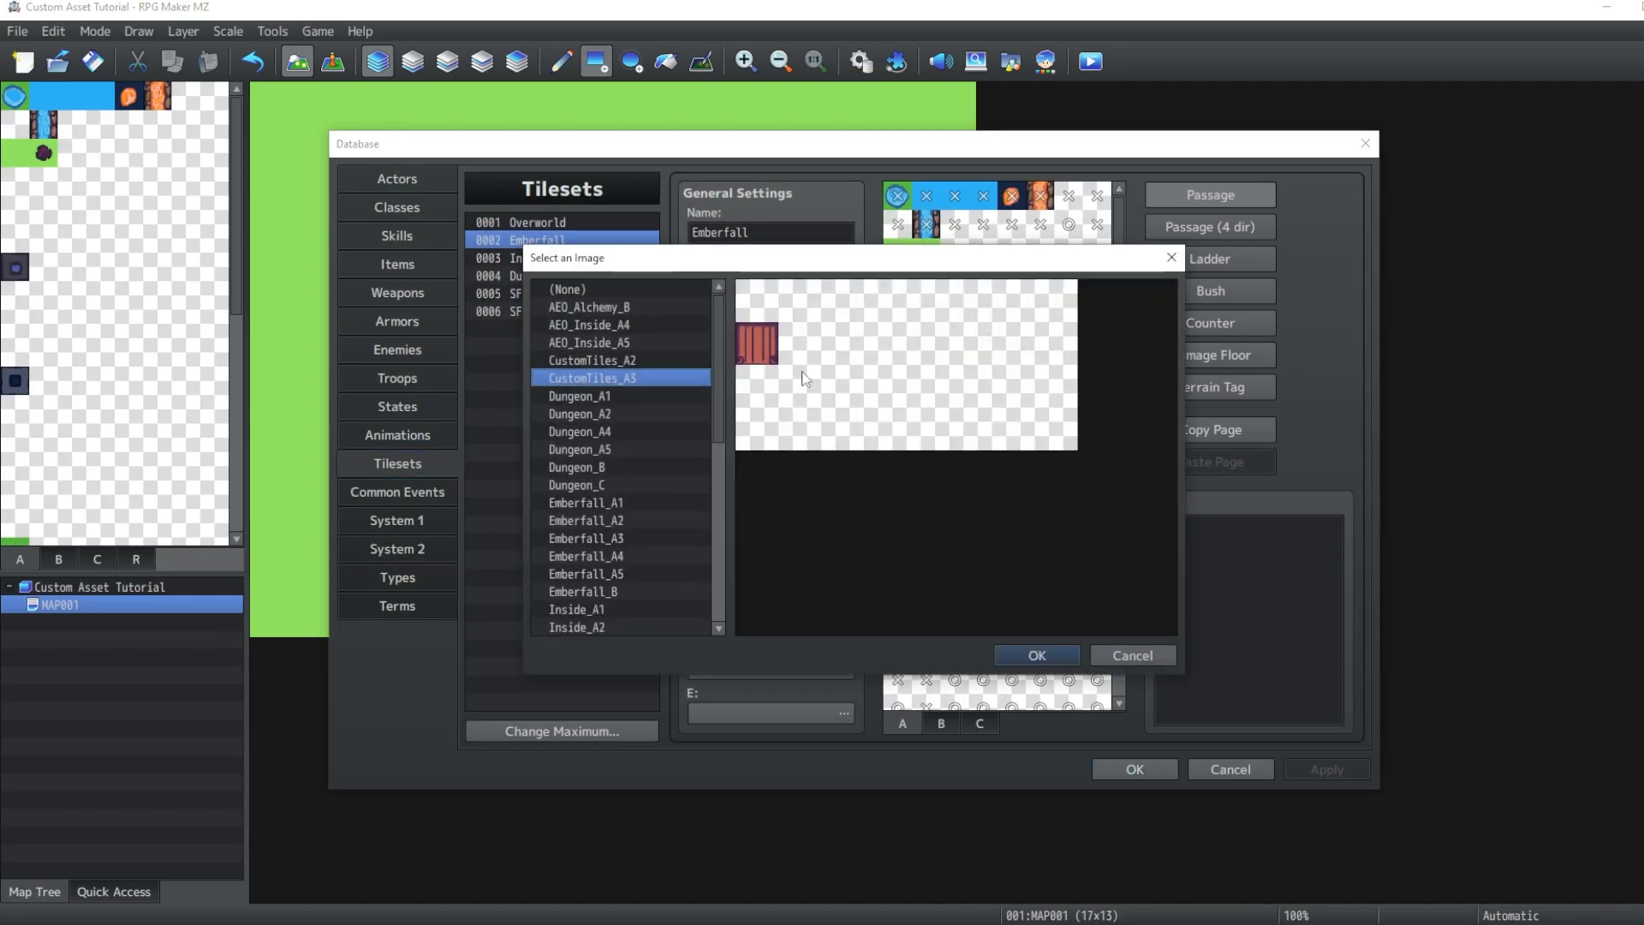
click(1039, 651)
click(1139, 768)
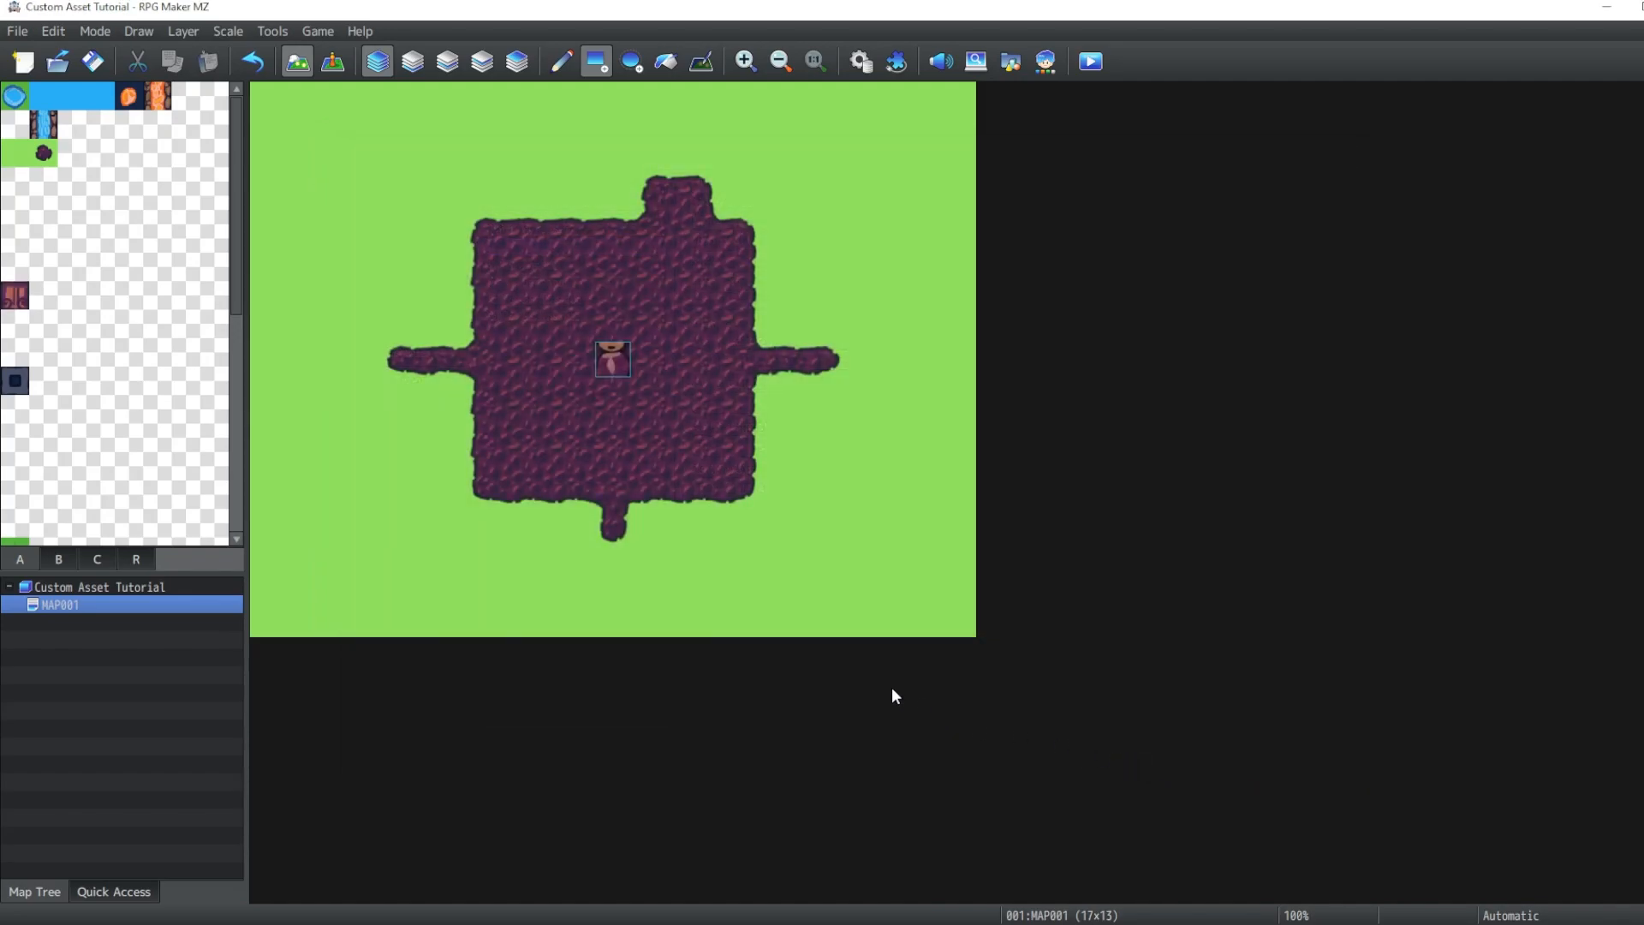
Place two blocks of the wooden wall tile on MAP001, one 3 by 2 tiles and one 2 by 2 tiles
click(18, 296)
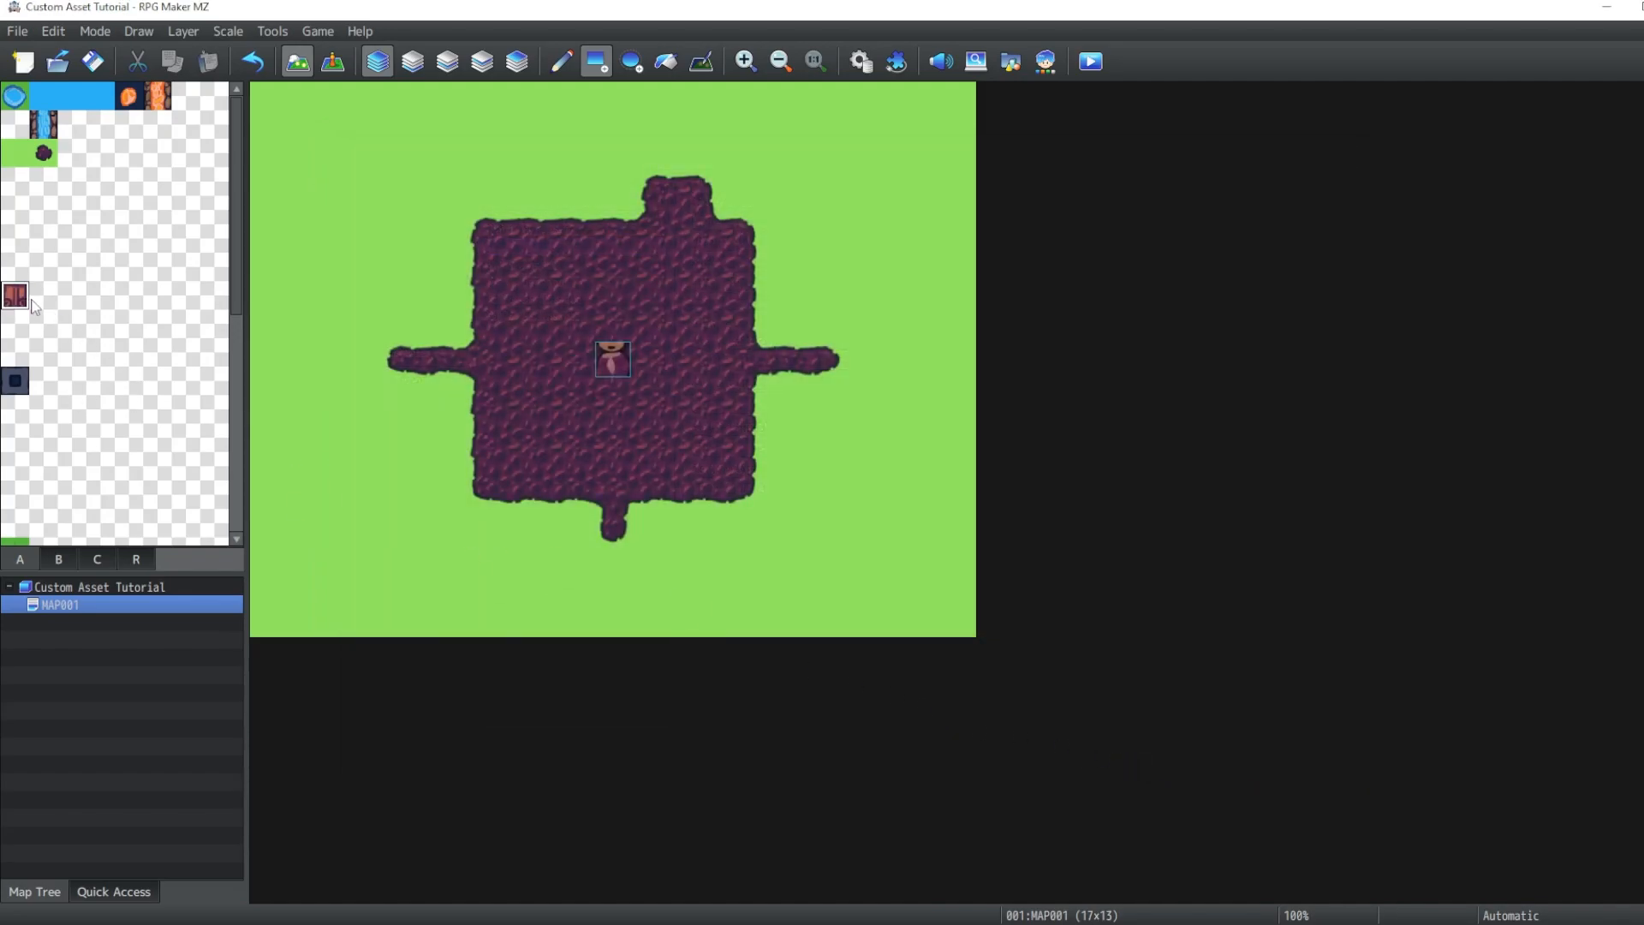
click(399, 189)
drag(451, 212, 484, 221)
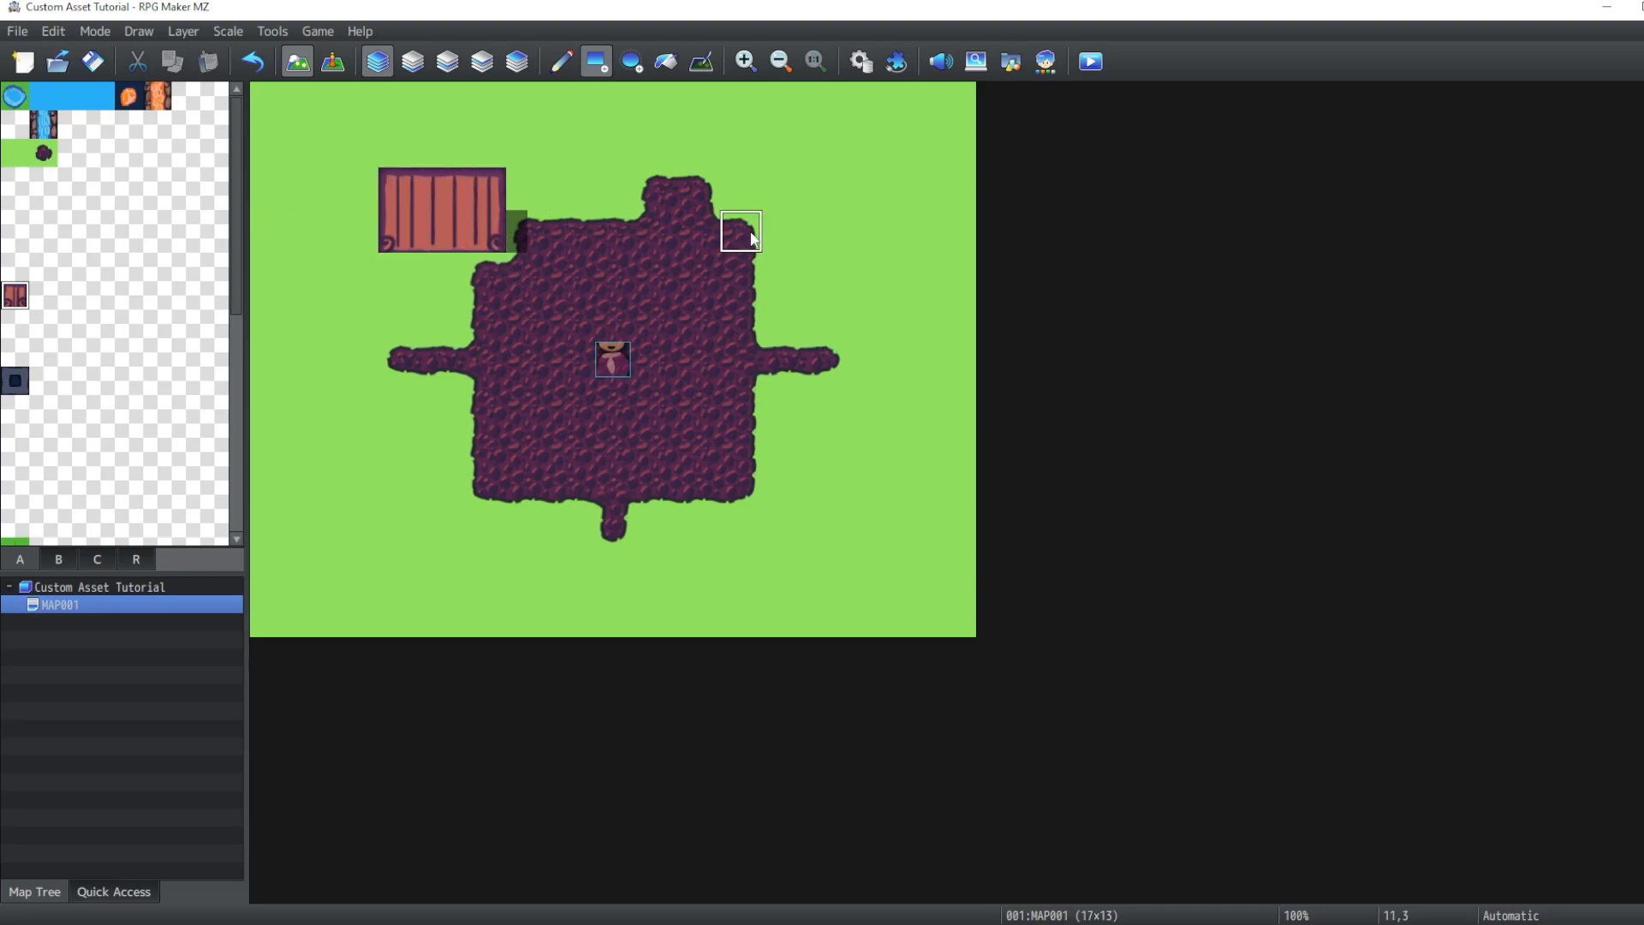
mouse_move(747, 238)
mouse_down()
mouse_move(800, 245)
mouse_move(795, 267)
mouse_up()
Place a one-tile-high row of the dark blue tile directly above each wooden wall block, matching the block's width
click(15, 382)
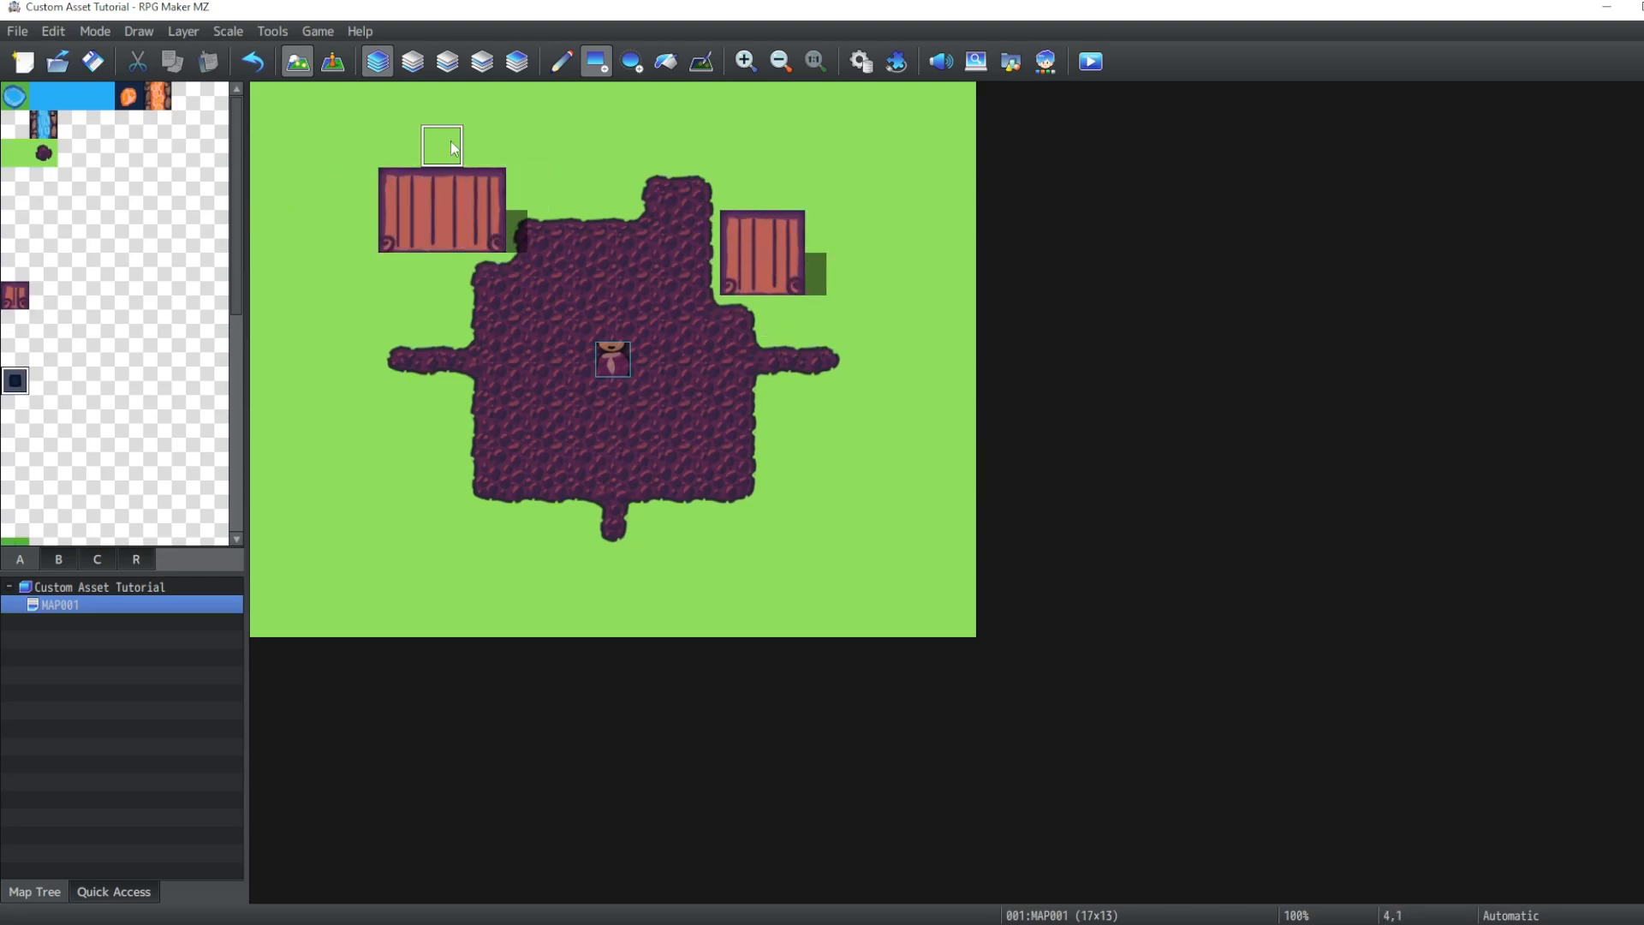
click(486, 144)
click(417, 141)
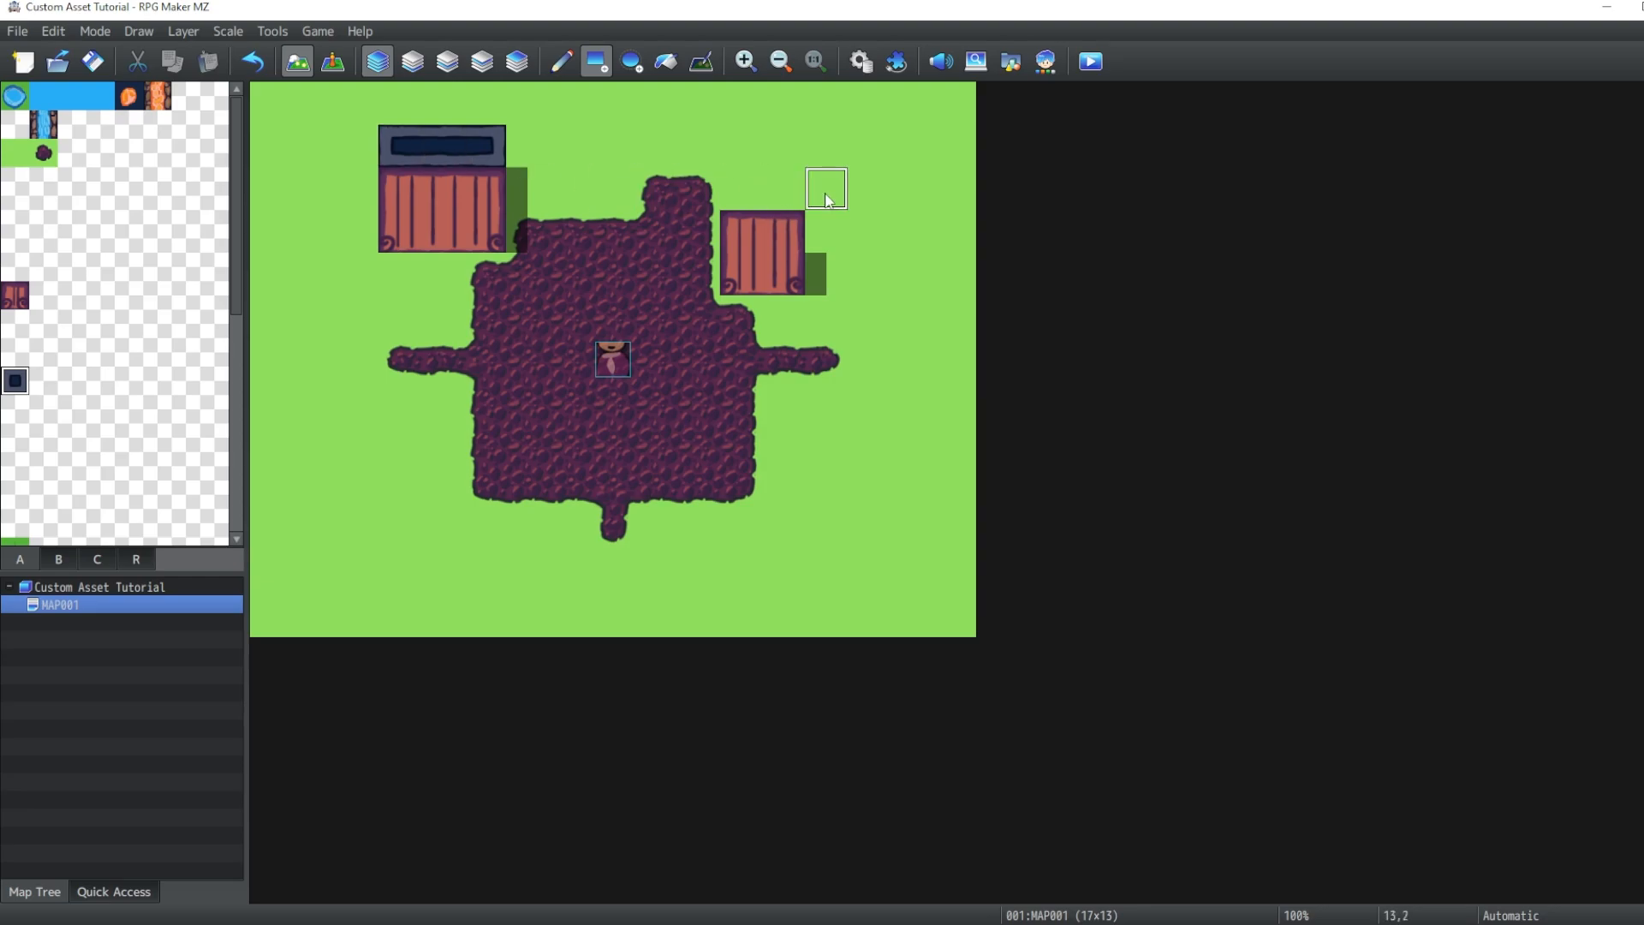
drag(743, 183, 778, 187)
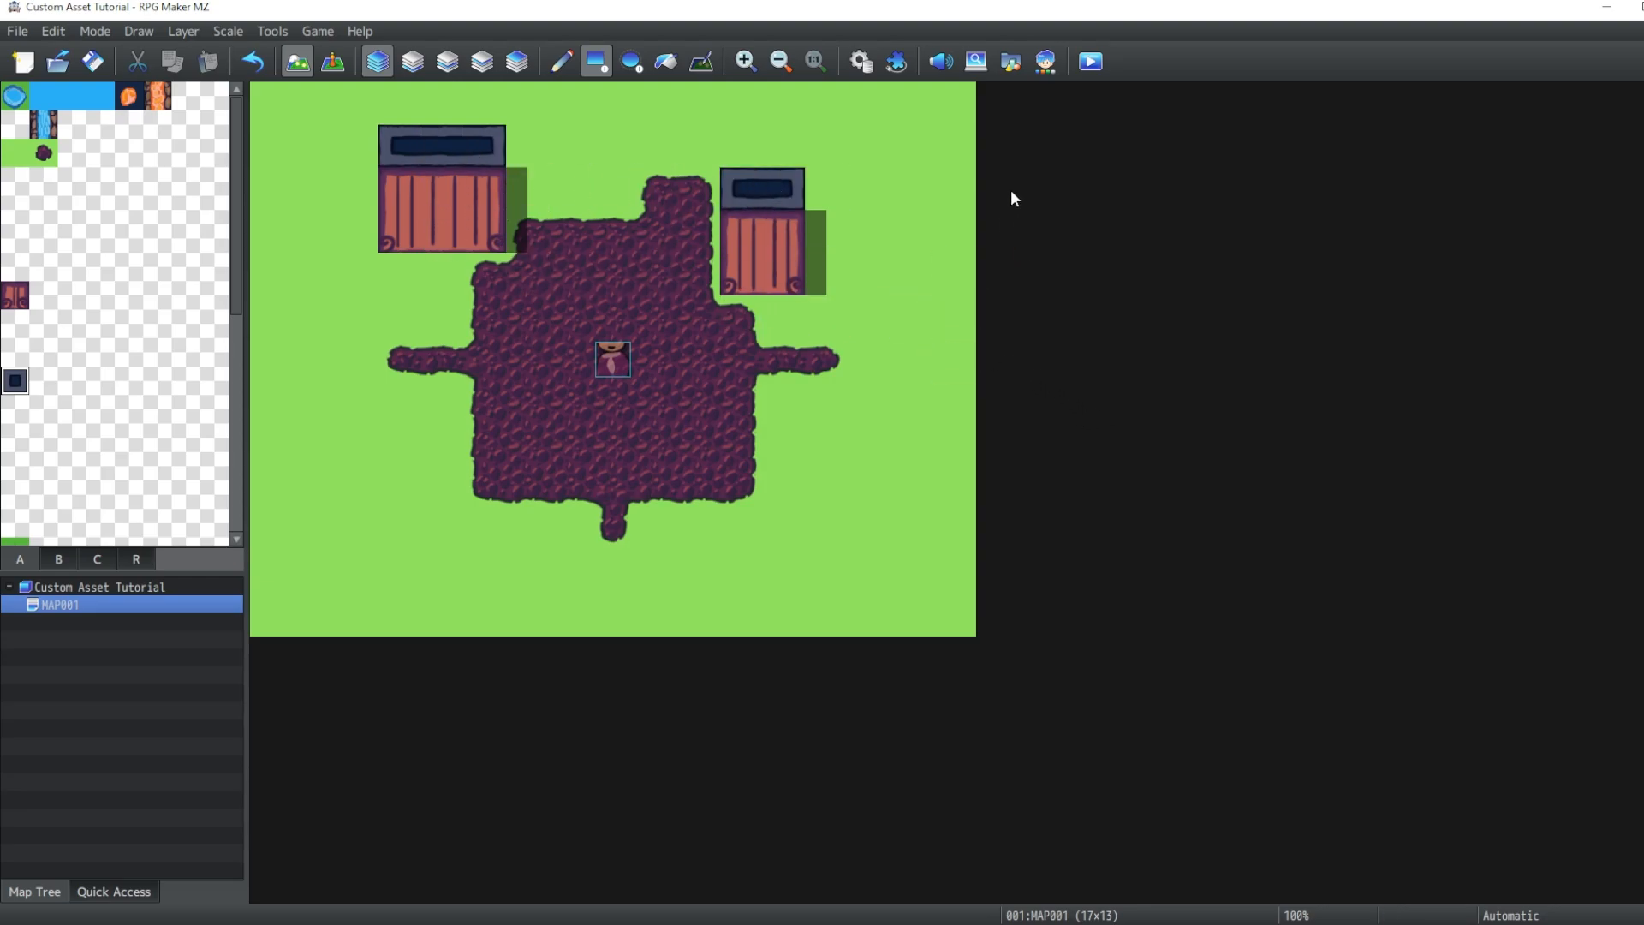
Launch a playtest of MAP001, saving the changes to the game, and start a new game
click(1092, 69)
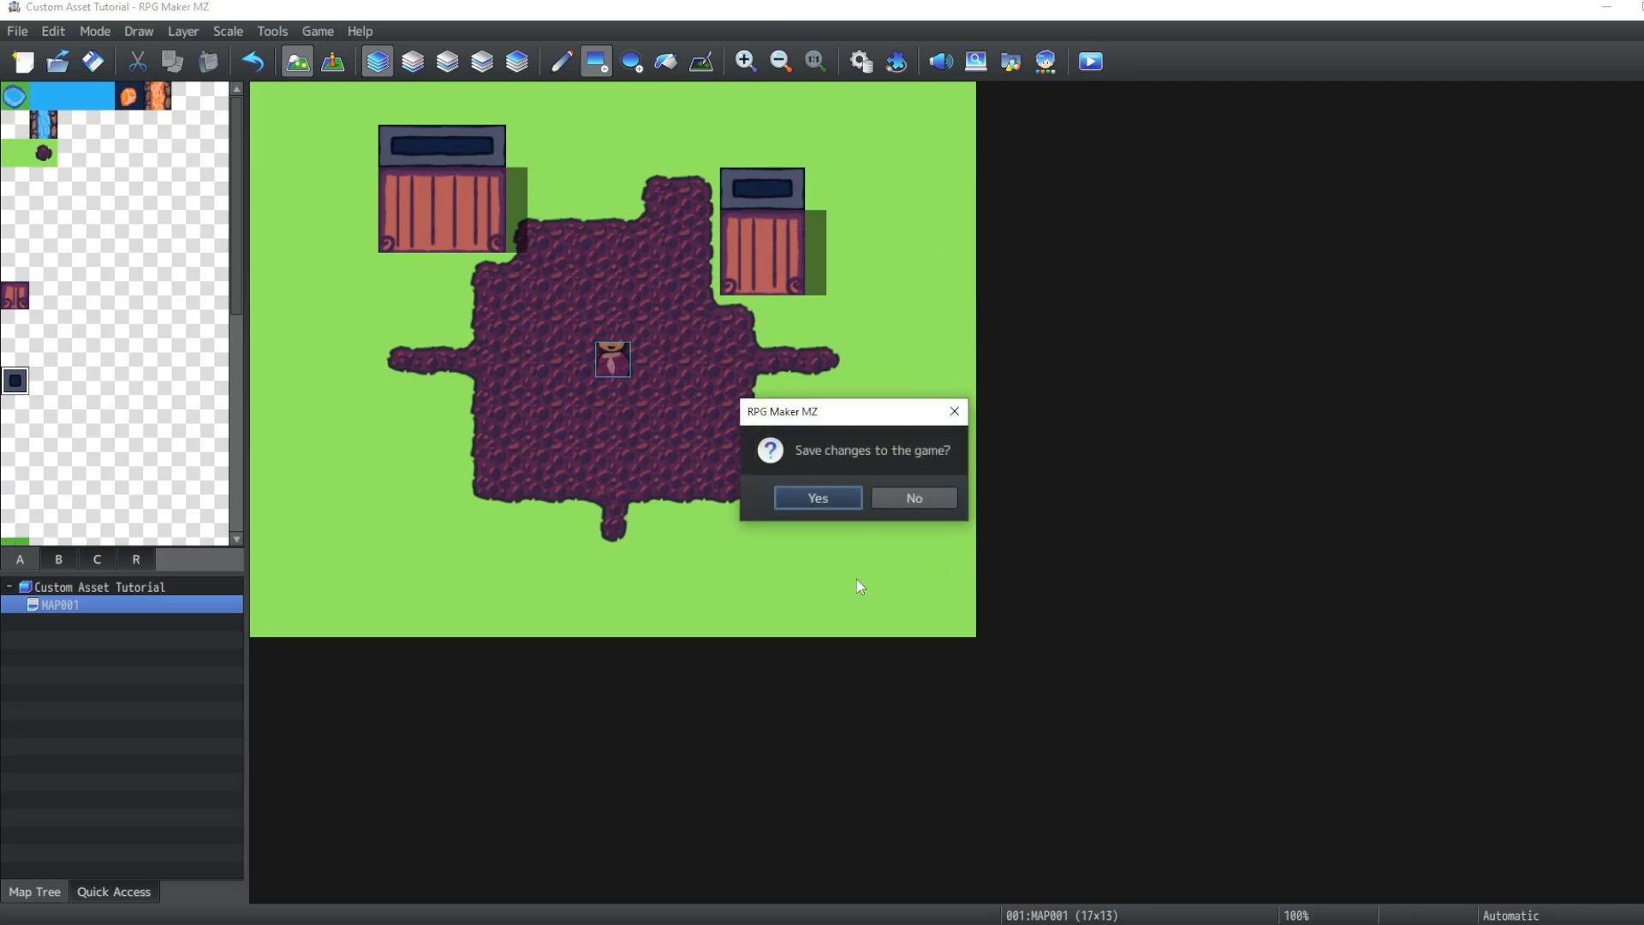
click(816, 497)
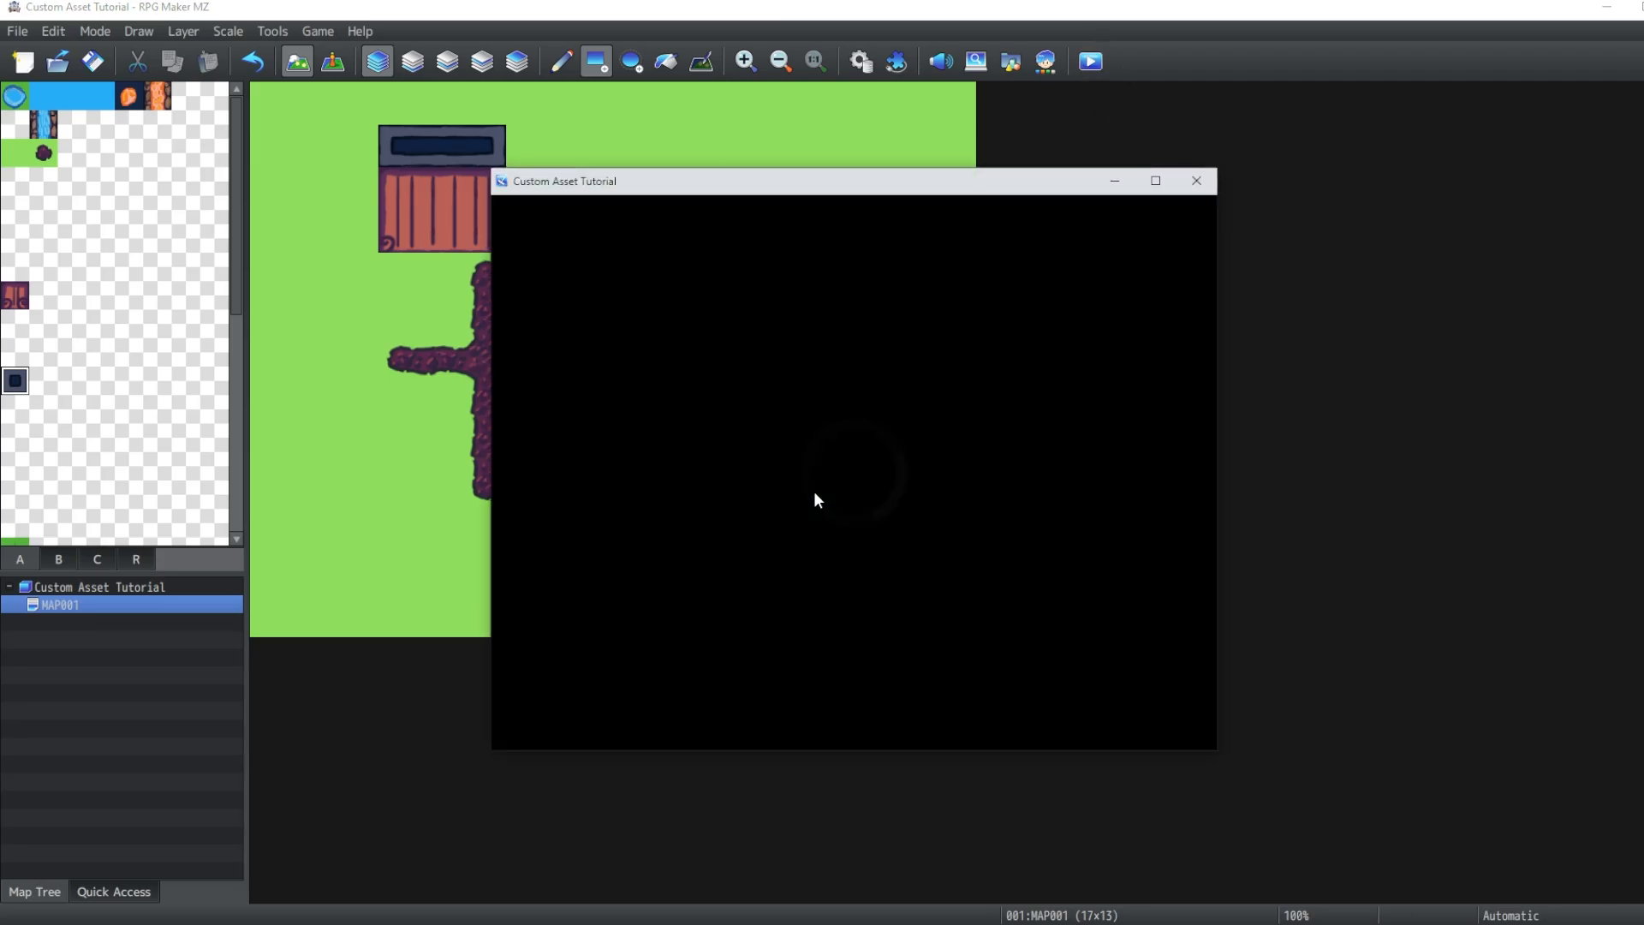
click(913, 552)
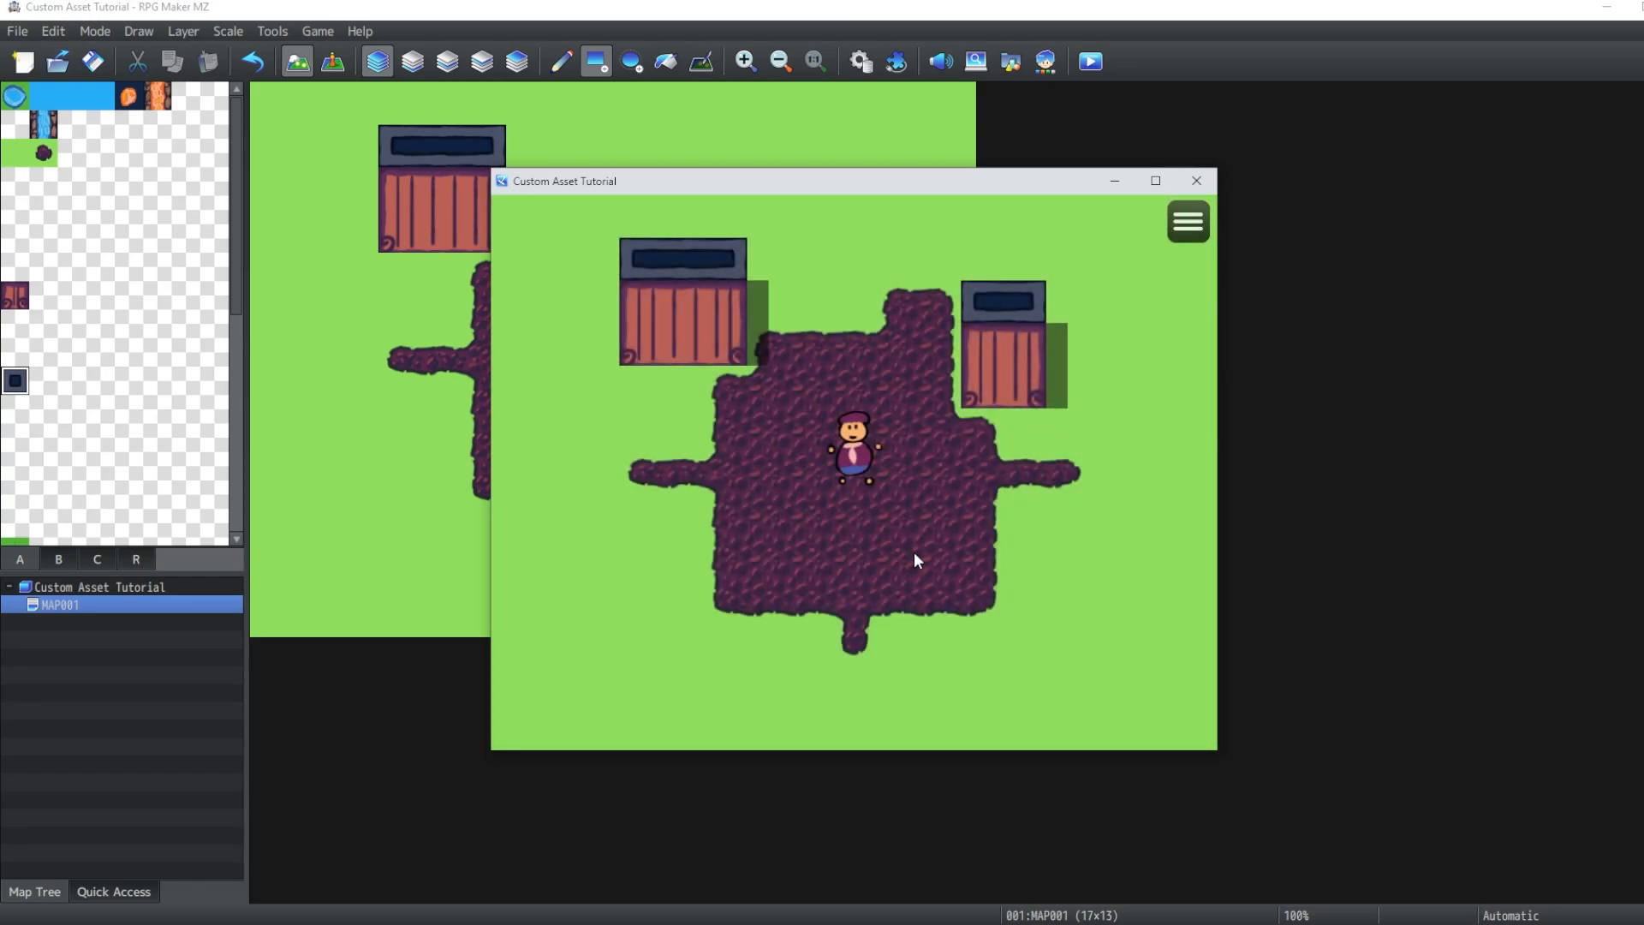
Walk the character across the dark path to the front wall of the larger wooden building
key(Left)
key(Left)
key(Down)
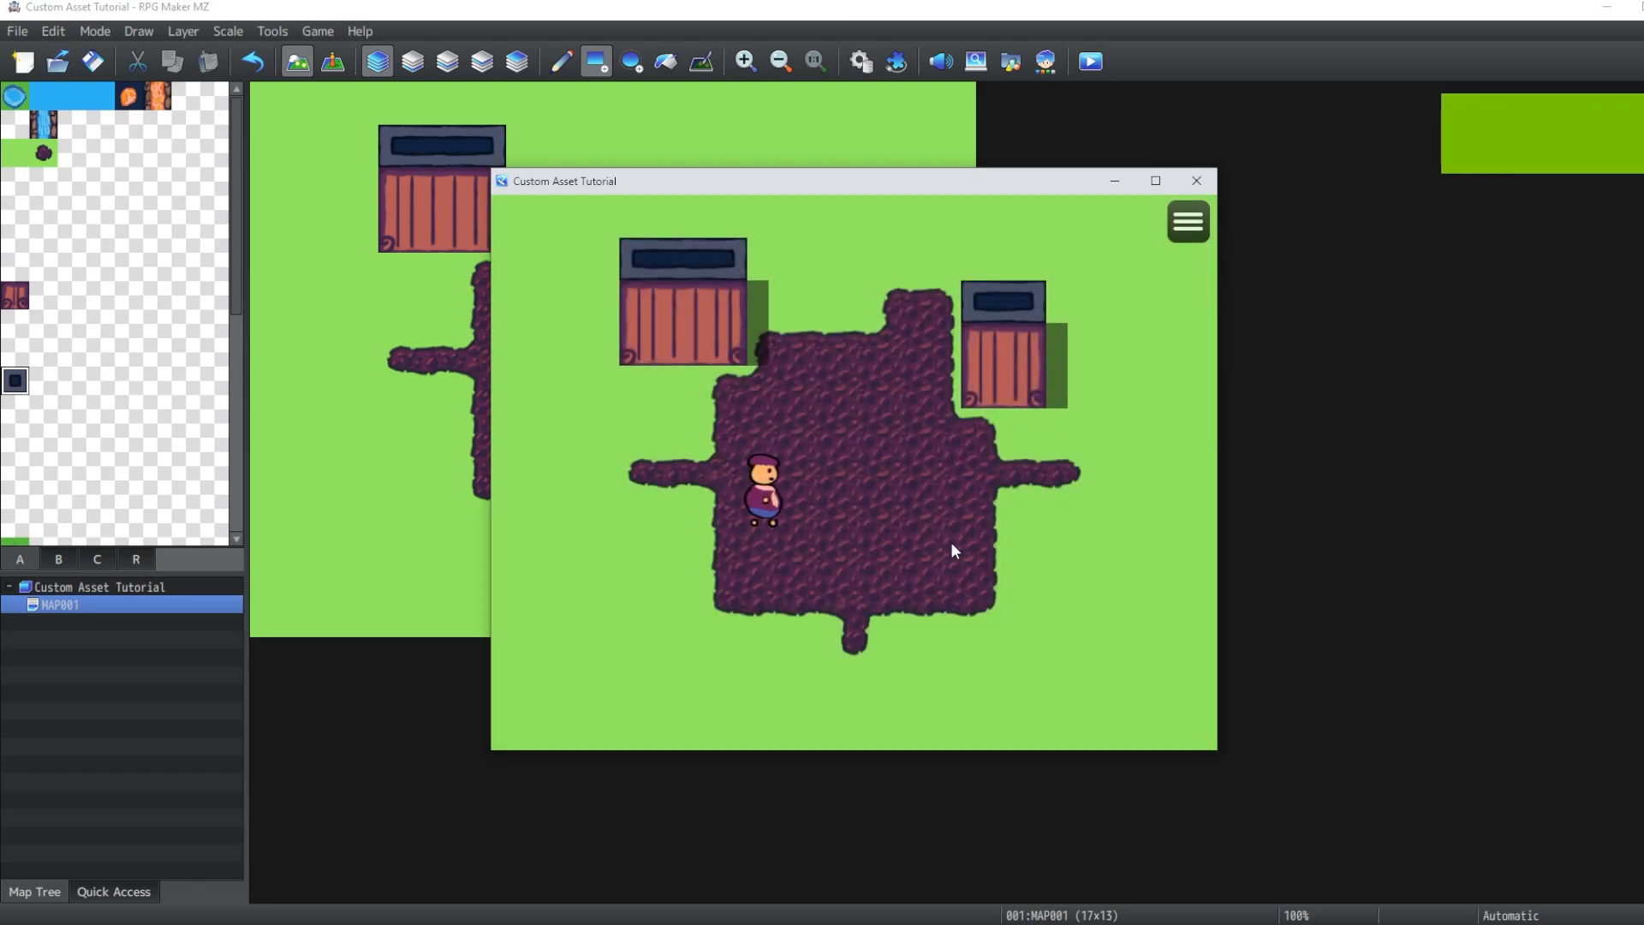
key(Up)
key(Up)
key(Up)
key(Left)
key(Left)
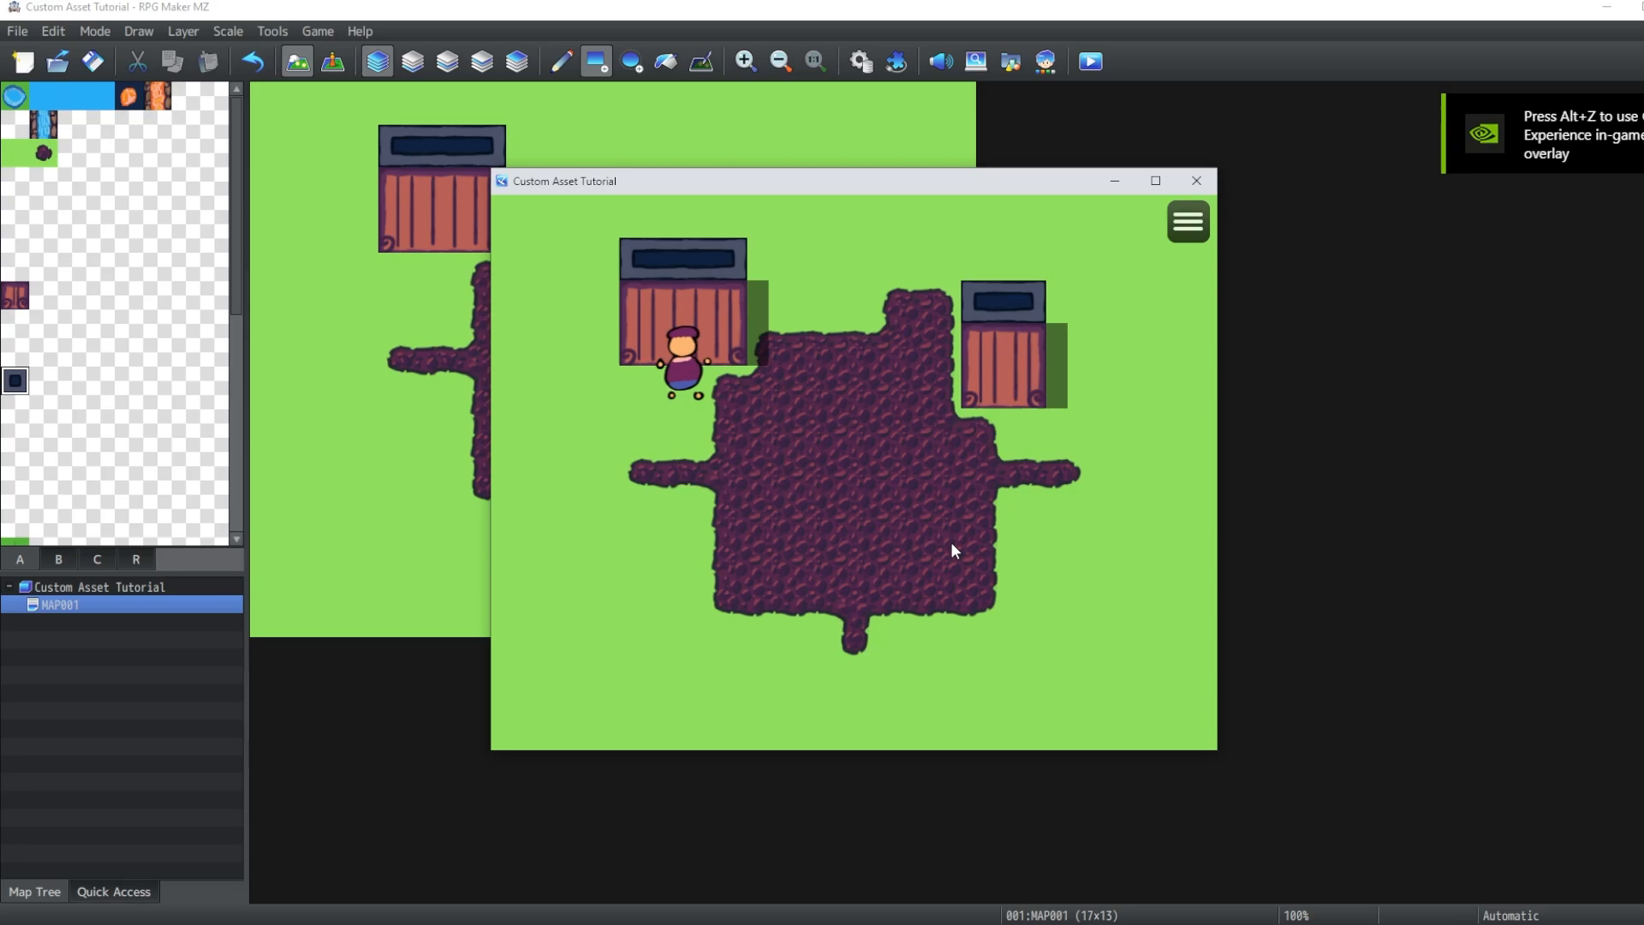
Walk the character around the corner of the larger building into the shadow along its side wall
key(Right)
key(Left)
key(Right)
key(Right)
key(Up)
key(Up)
key(Down)
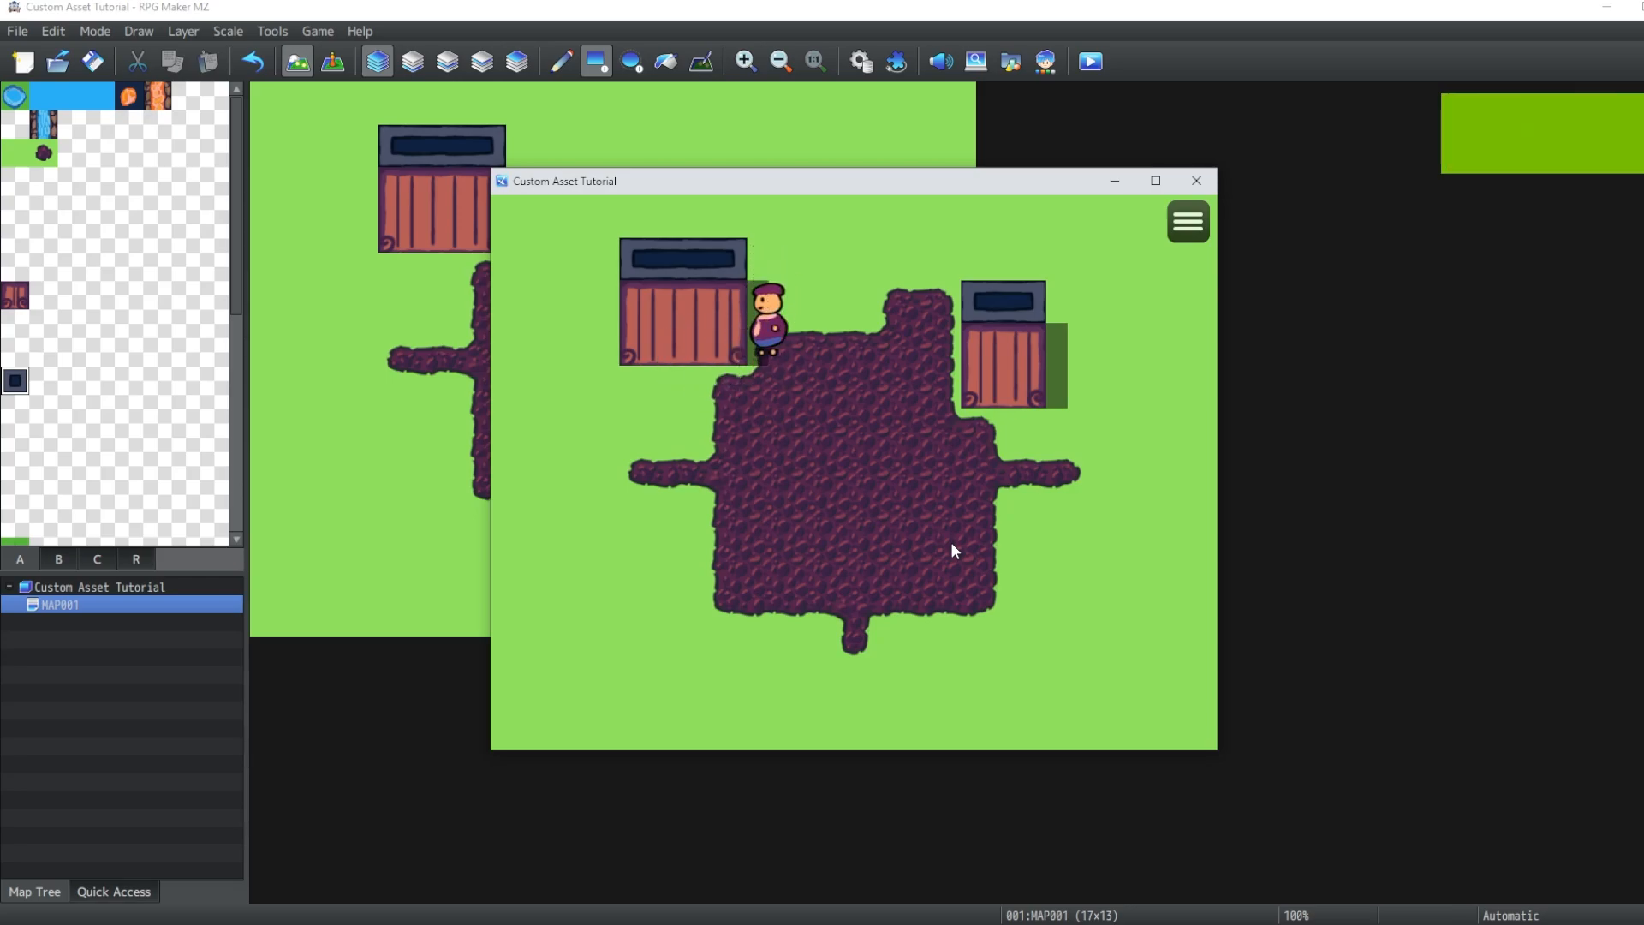
Walk the character from the larger building along the upper part of the dark path toward the smaller building
key(Down)
key(Left)
key(Right)
key(Right)
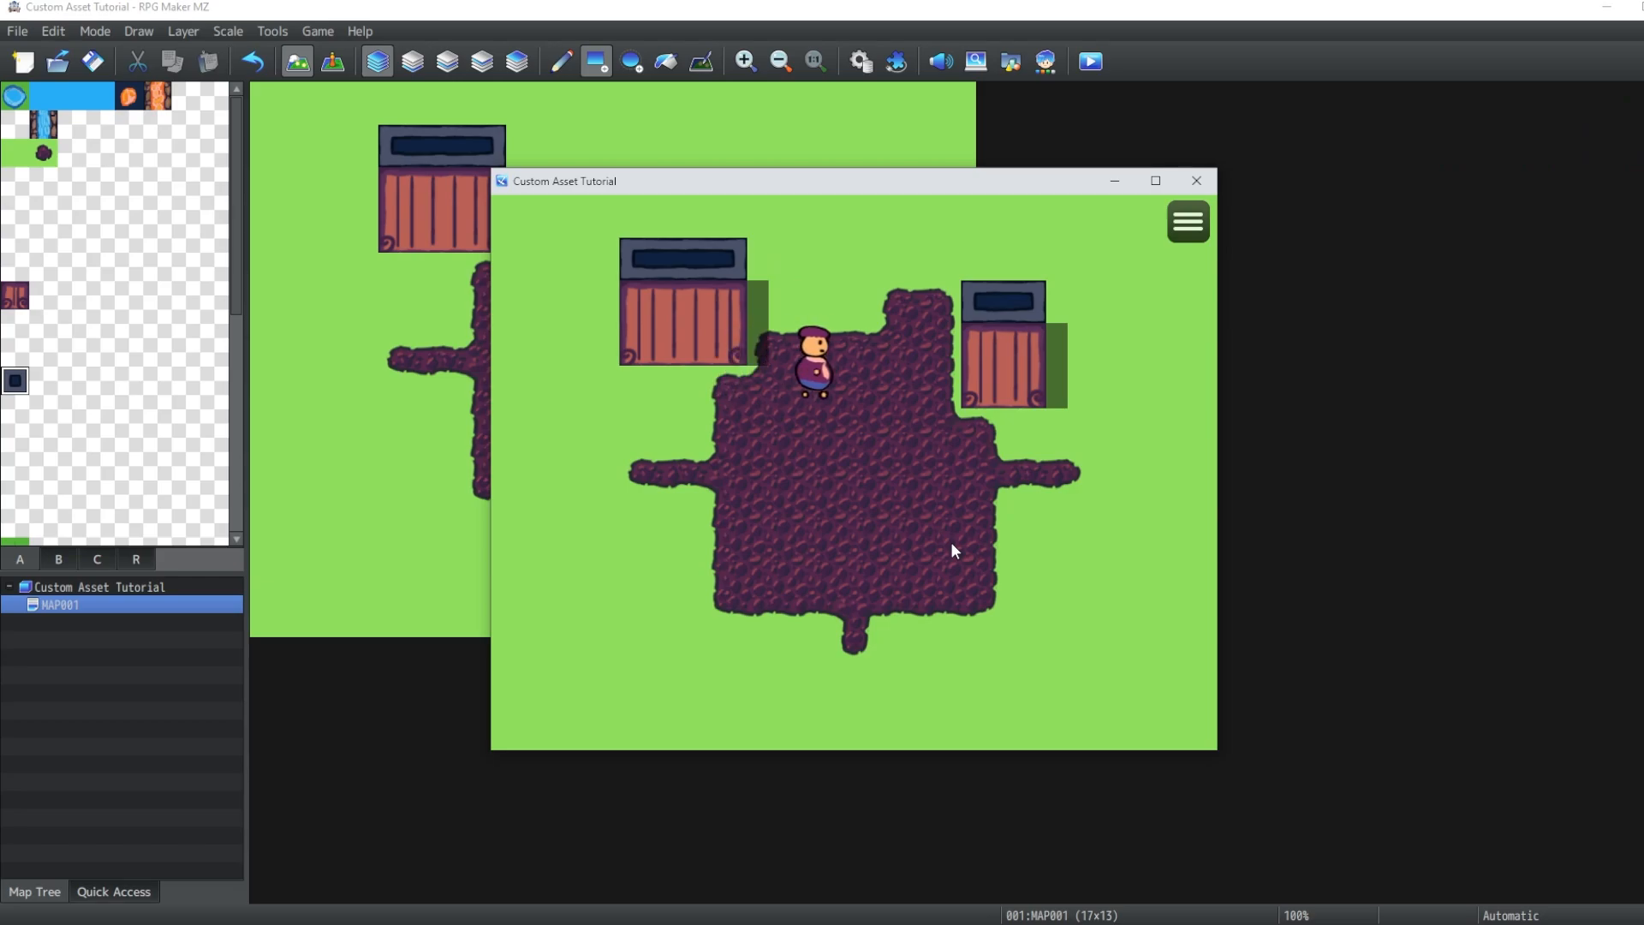
key(Right)
key(Right)
key(Right)
key(Left)
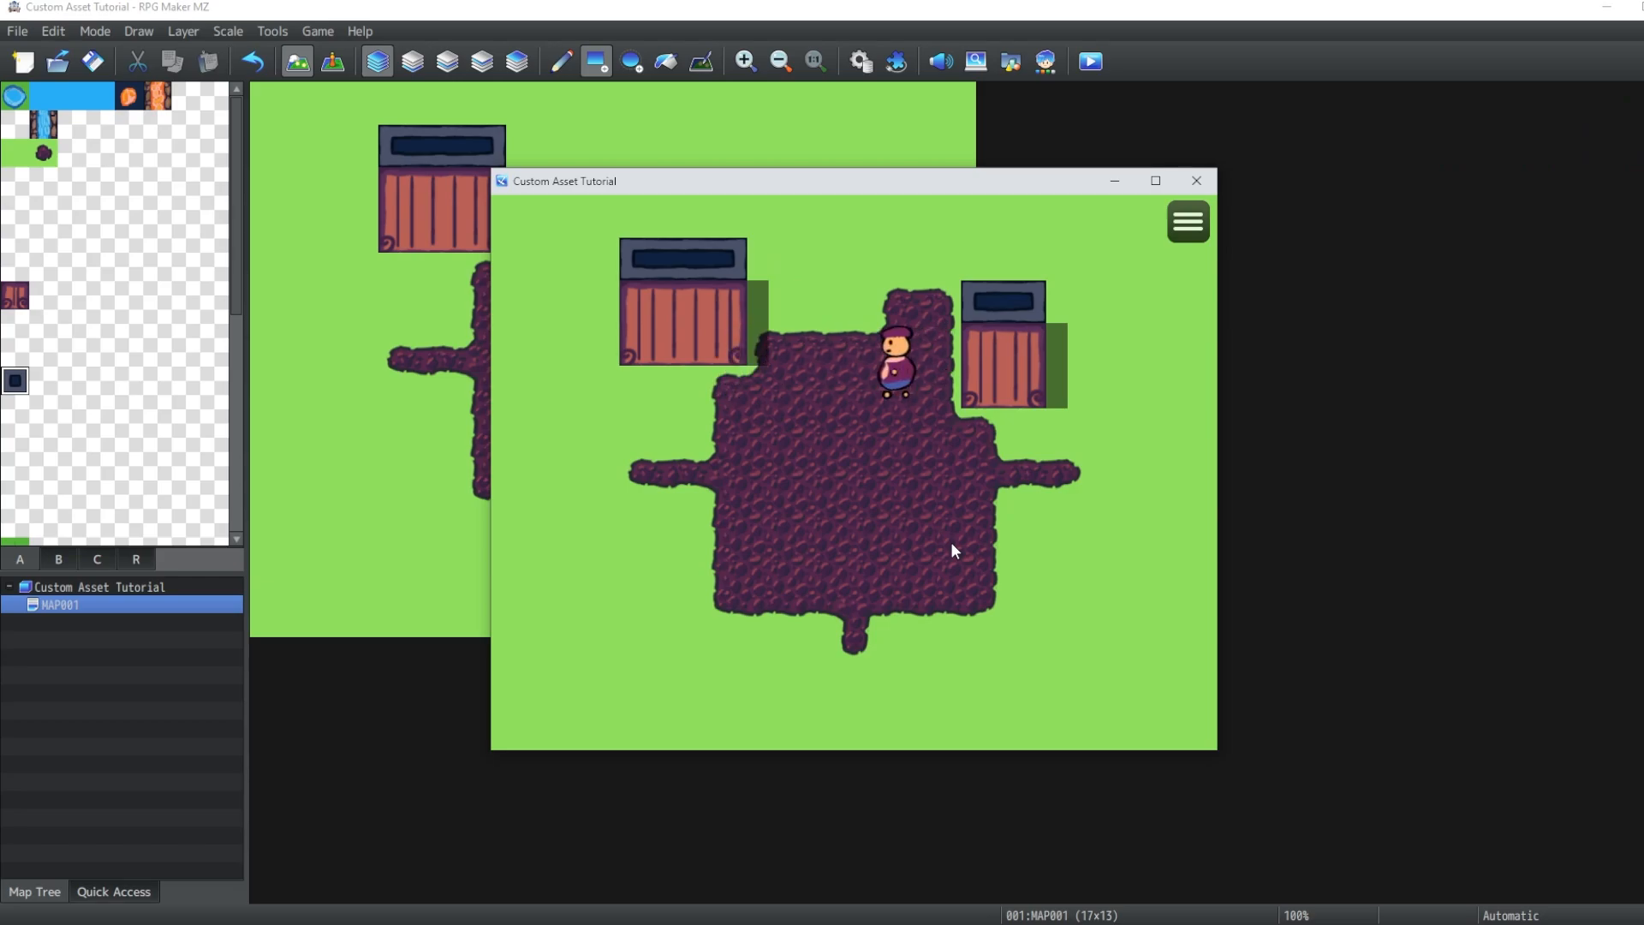
Walk the character down and around the lower part of the dark path, returning to its middle
key(Down)
key(Down)
key(Down)
key(Down)
key(Down)
key(Left)
key(Left)
key(Left)
key(Up)
key(Up)
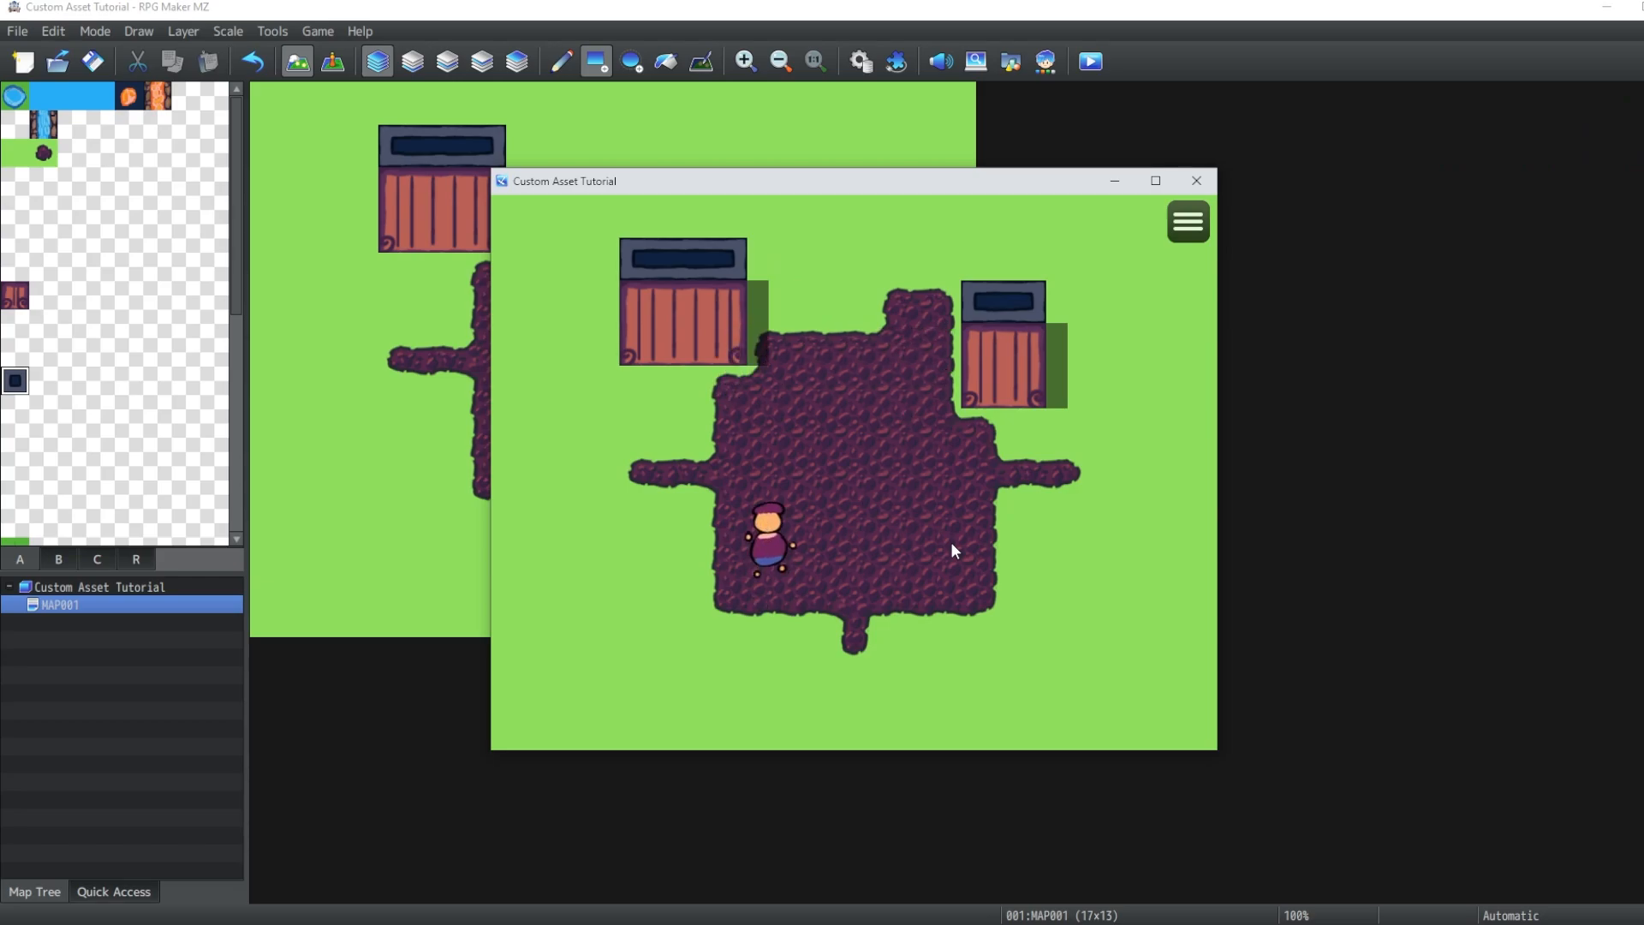
key(Right)
key(Right)
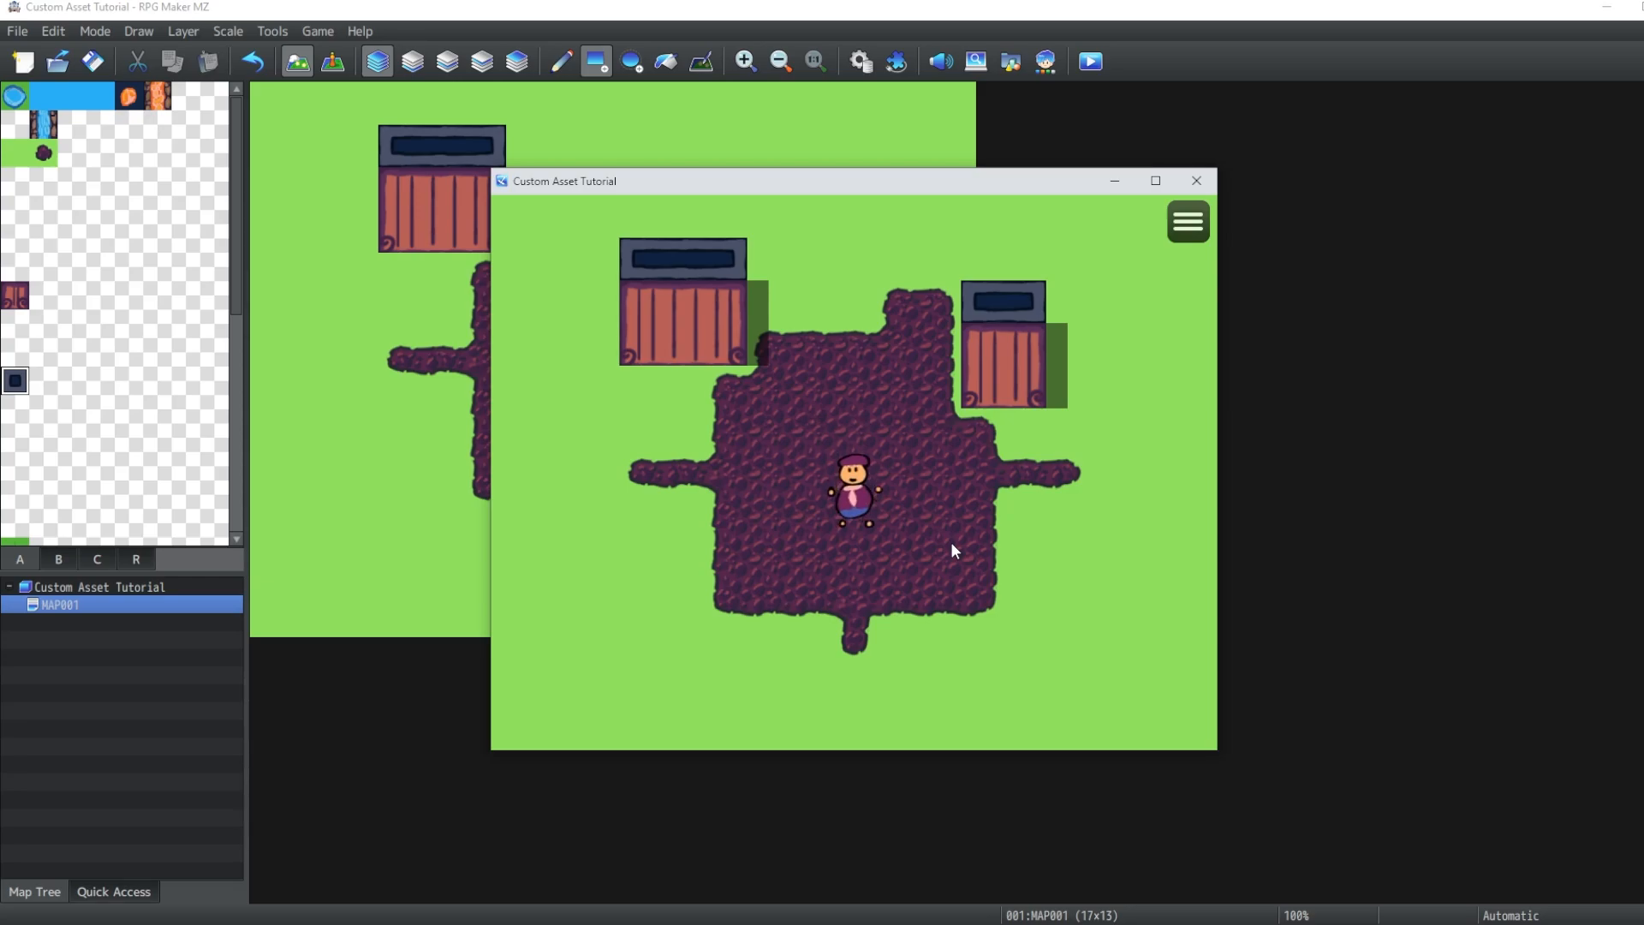